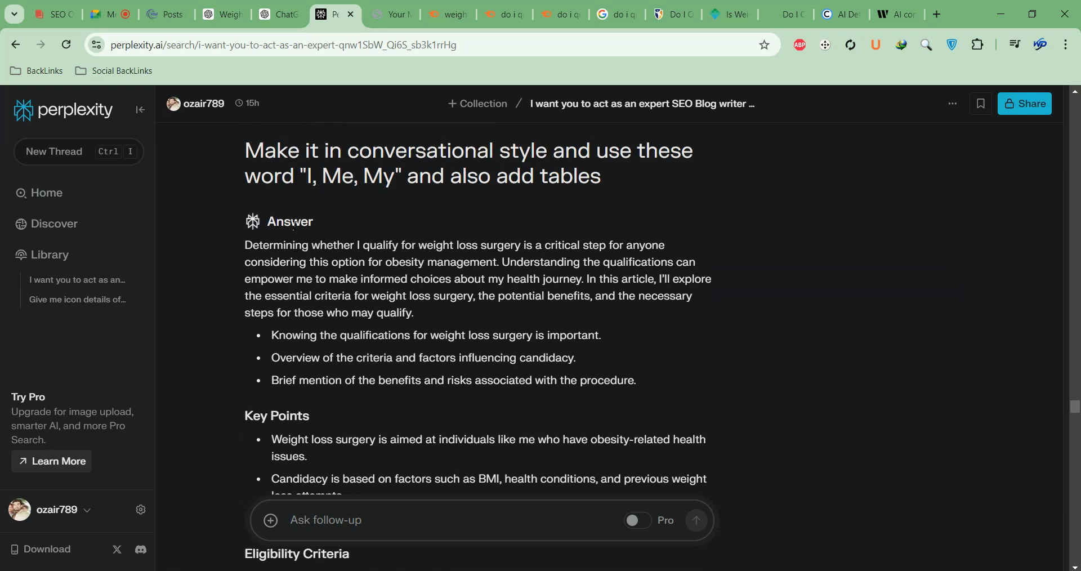
Step: Review the conversational-style weight loss surgery answer and its eligibility and surgery type tables in the Perplexity thread
double_click(277, 200)
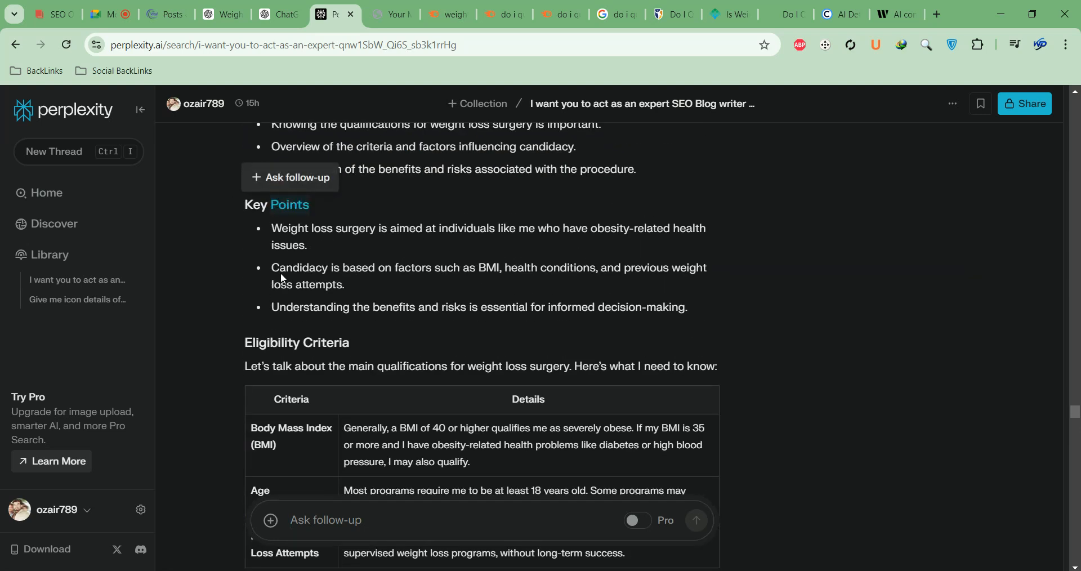
left_click(285, 351)
scroll(381, 287, "down", 4)
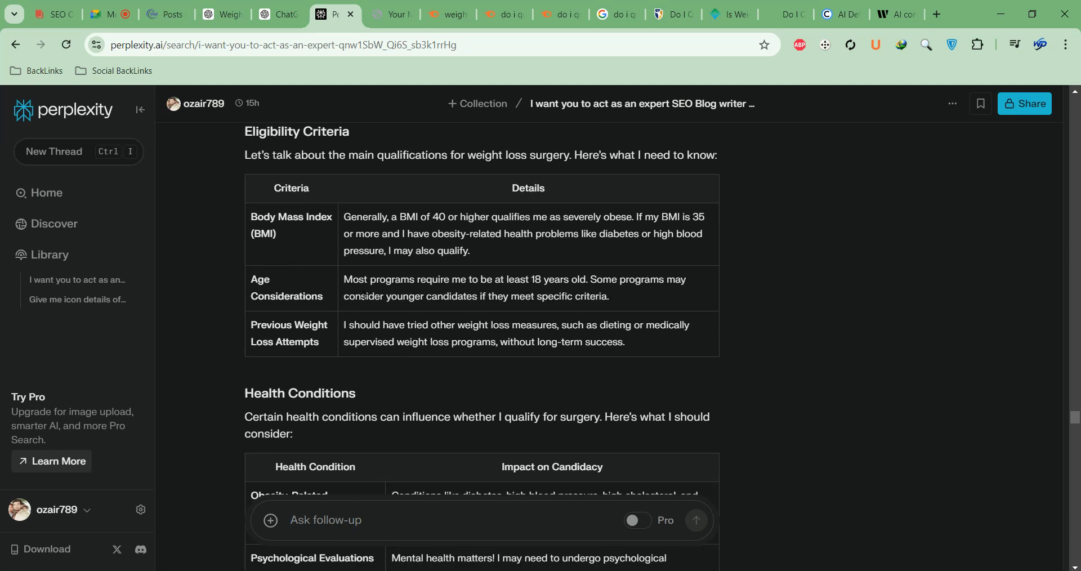
scroll(335, 346, "down", 8)
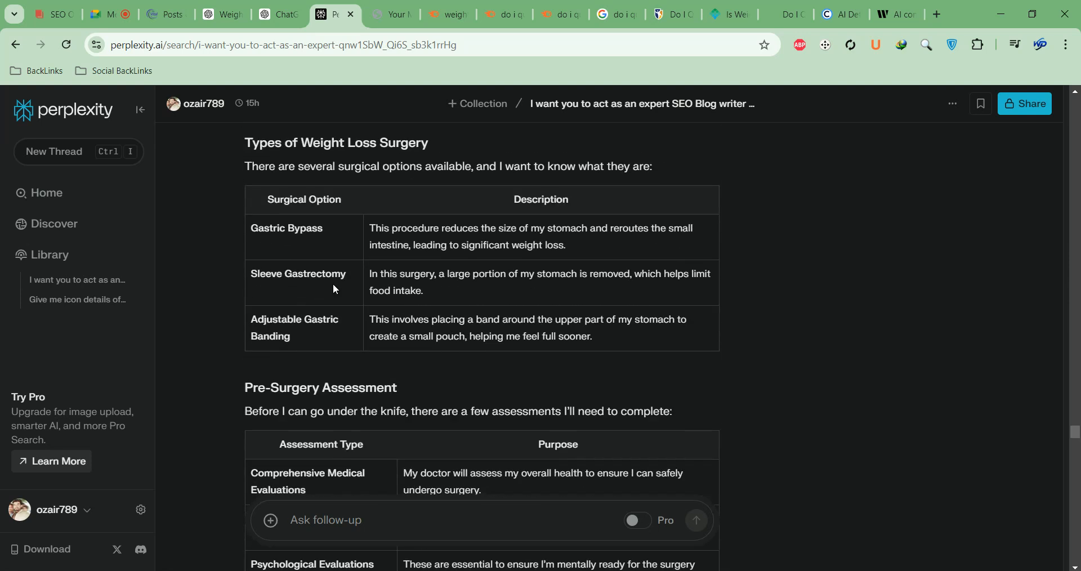
scroll(333, 282, "down", 1)
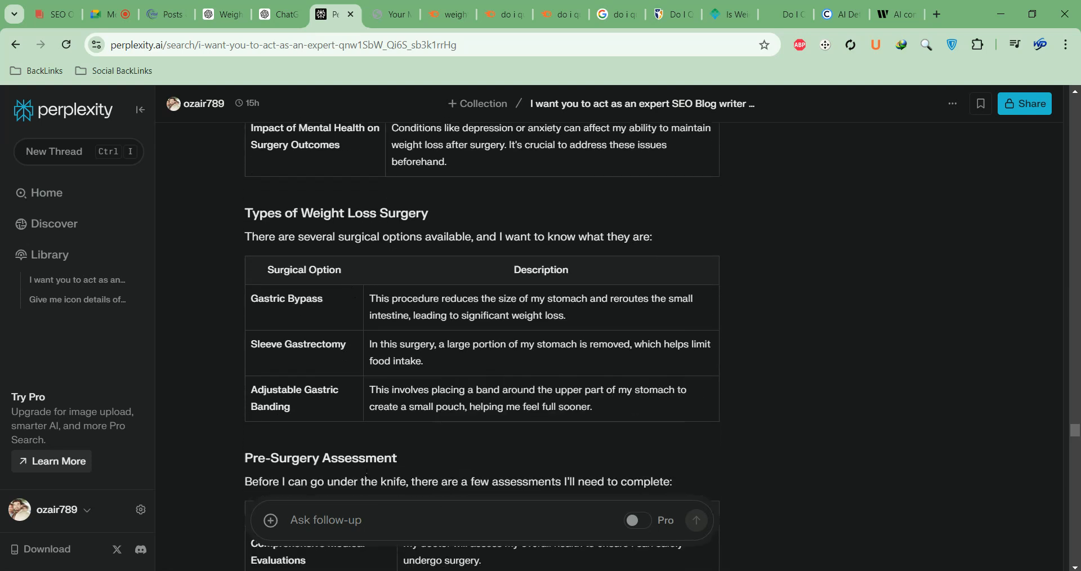
Step: Switch to Document2 in Word and apply the Heading 2 style to "Post-Surgery Requirements" and "Risks and Benefits"
left_click(731, 526)
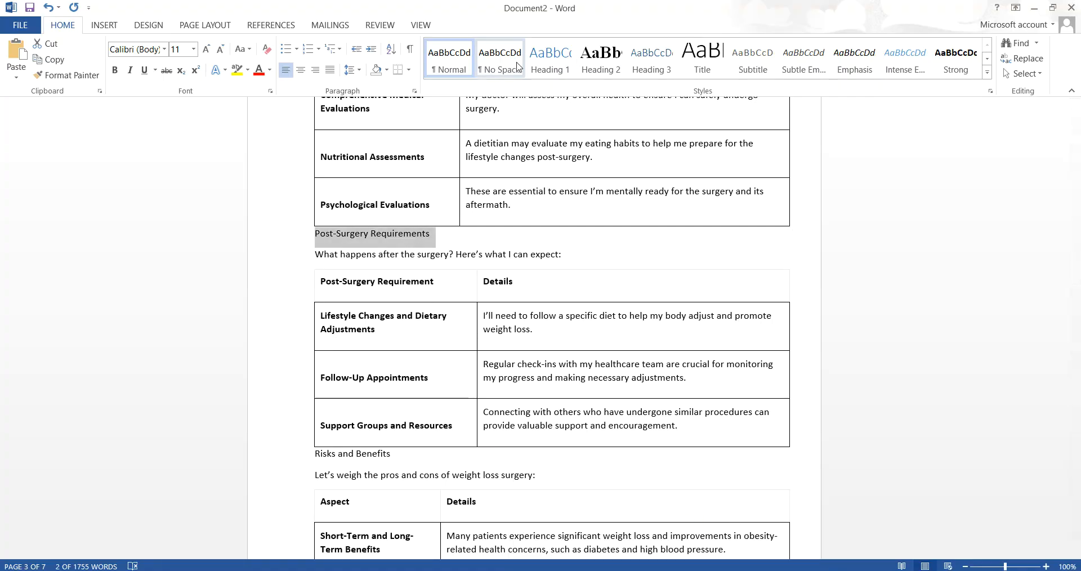
left_click(601, 57)
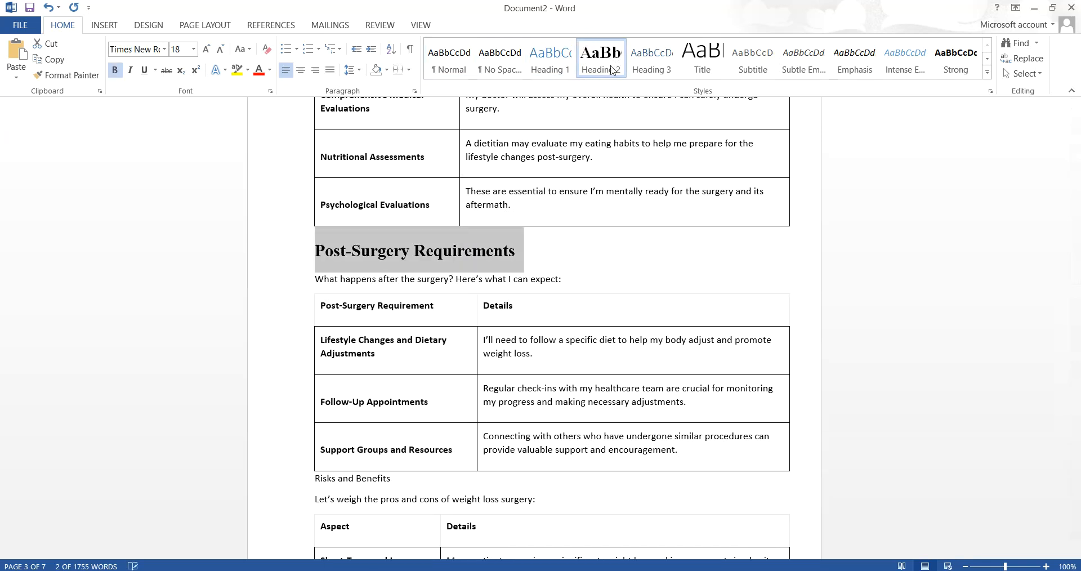
scroll(407, 258, "down", 4)
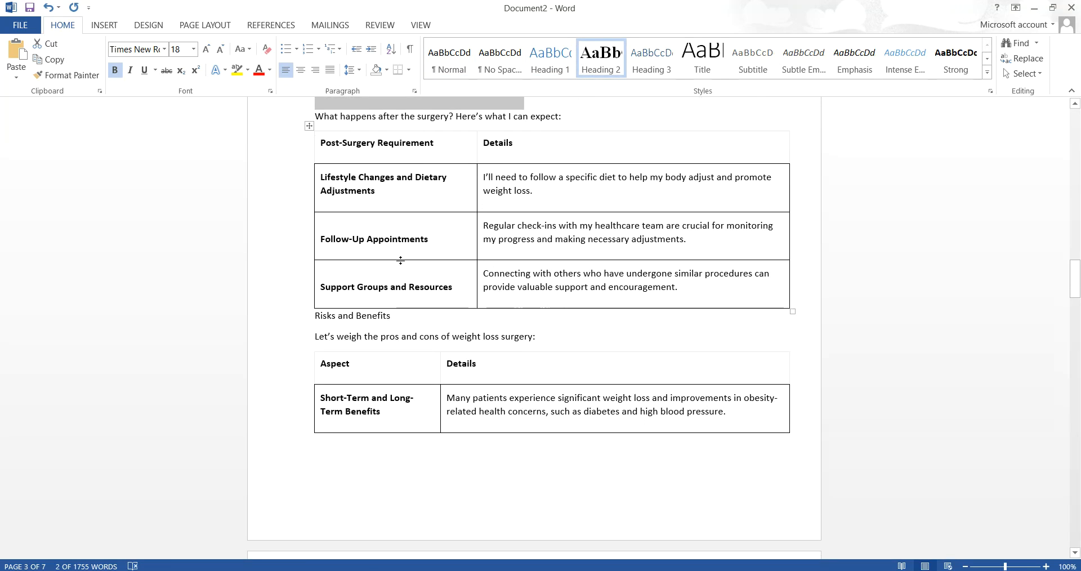
double_click(362, 310)
triple_click(361, 311)
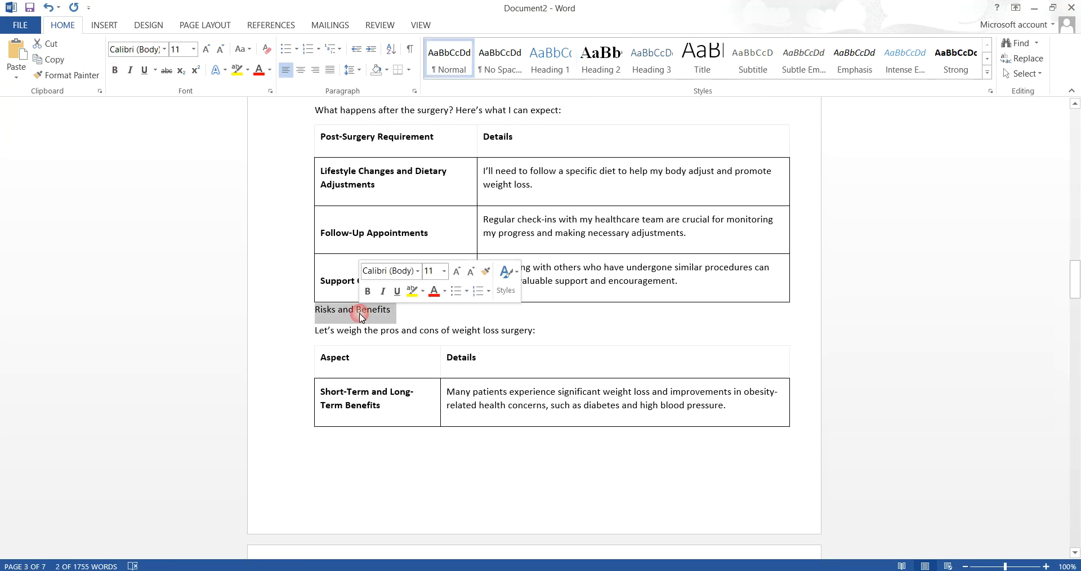
left_click(600, 64)
Step: Apply the Heading 2 style to the "Recovery Process" and "Preparing for Surgery" section titles
scroll(559, 292, "down", 15)
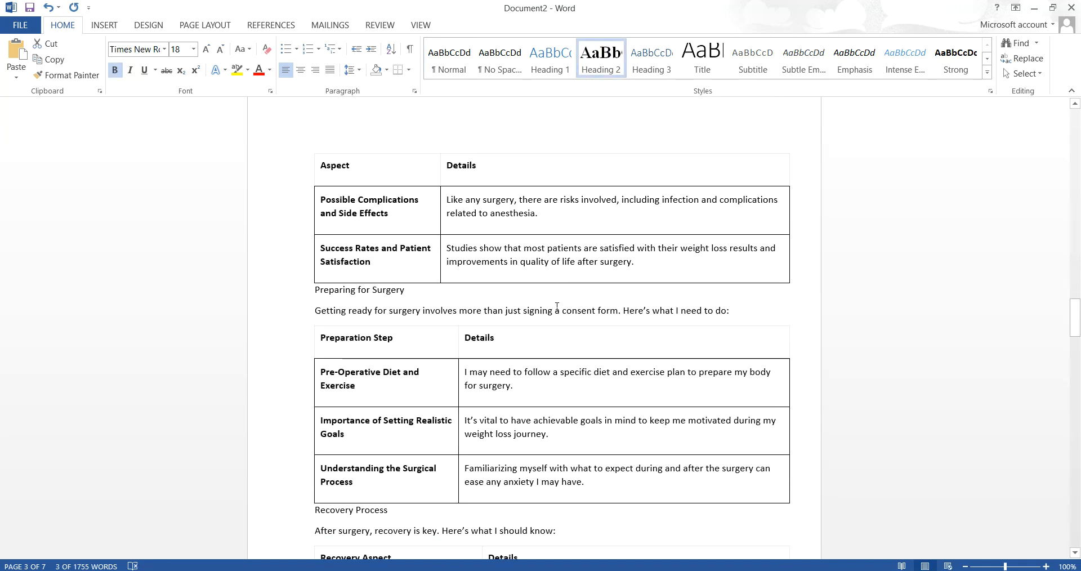
double_click(336, 358)
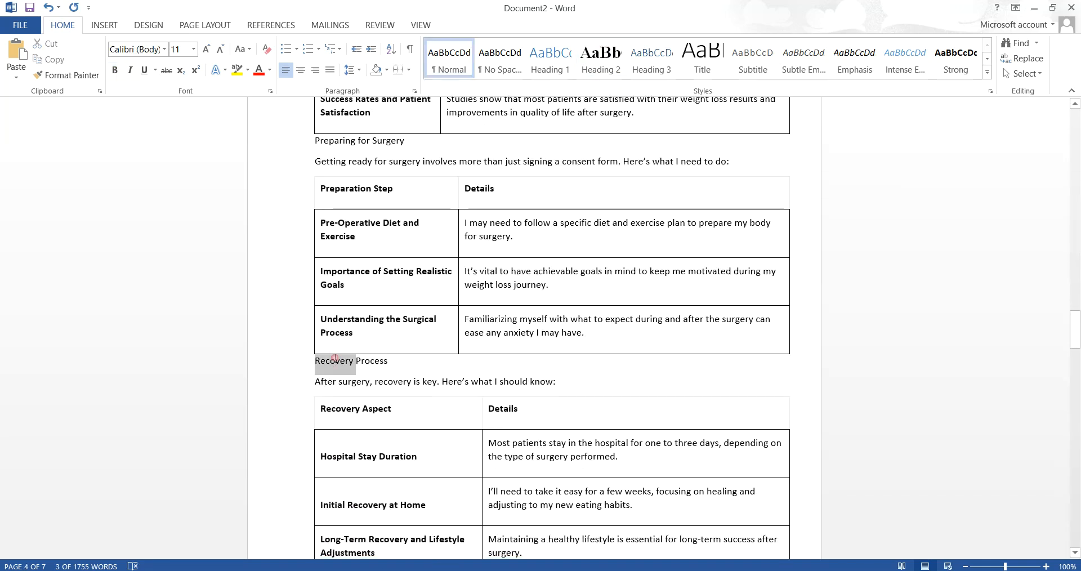
triple_click(336, 359)
left_click(602, 63)
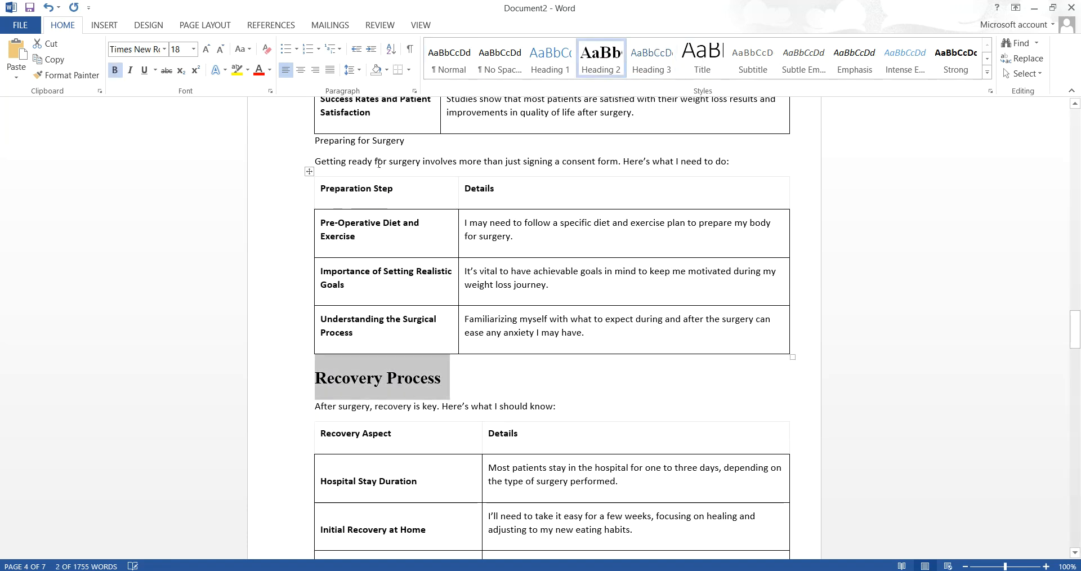
double_click(388, 145)
triple_click(389, 145)
left_click(600, 56)
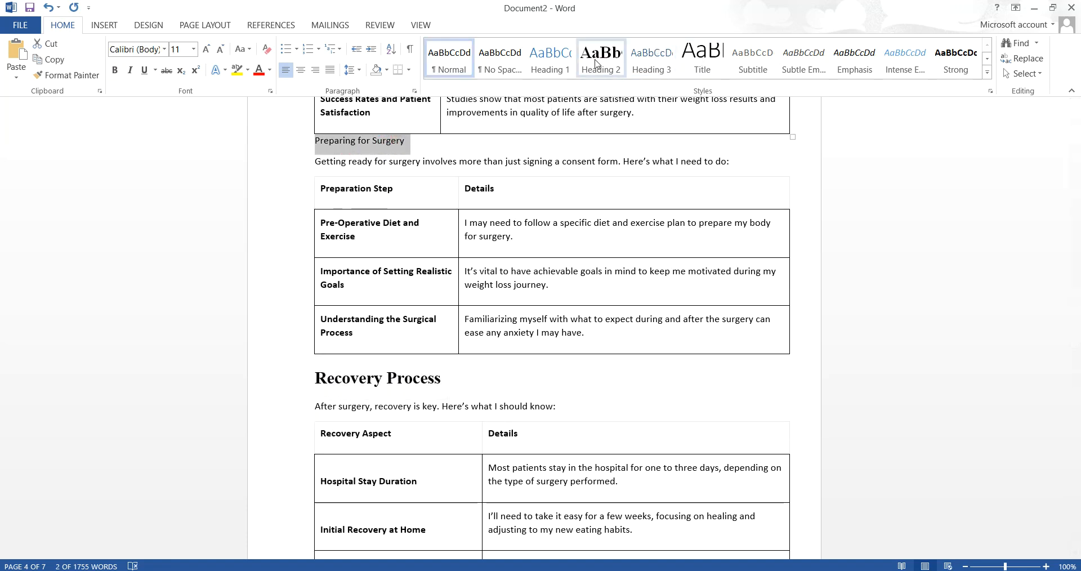
Step: Apply the Heading 2 style to "Participation in Healthy Activities" in the family support section
scroll(534, 307, "down", 10)
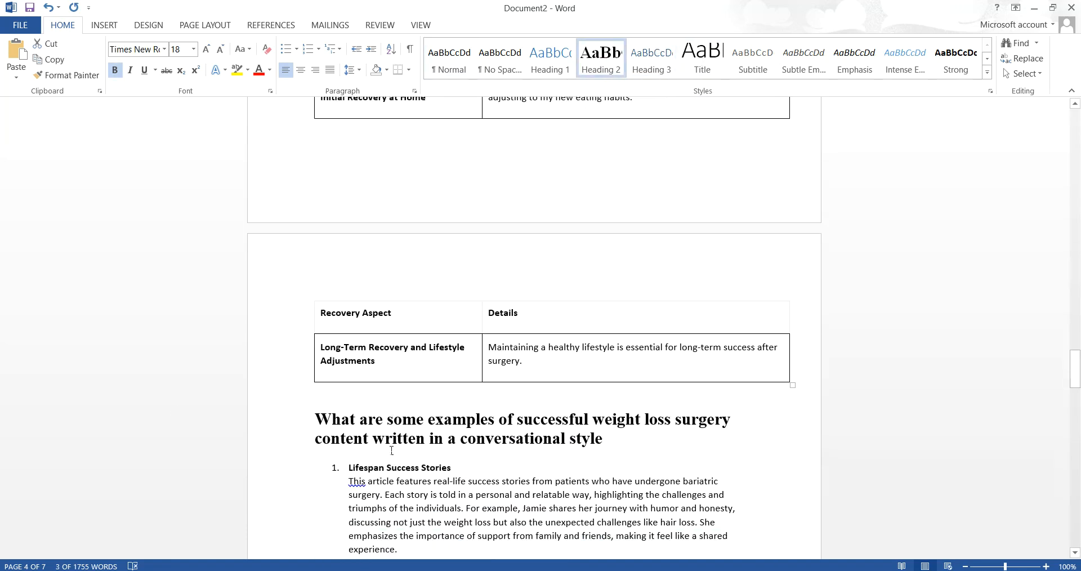
scroll(389, 433, "down", 5)
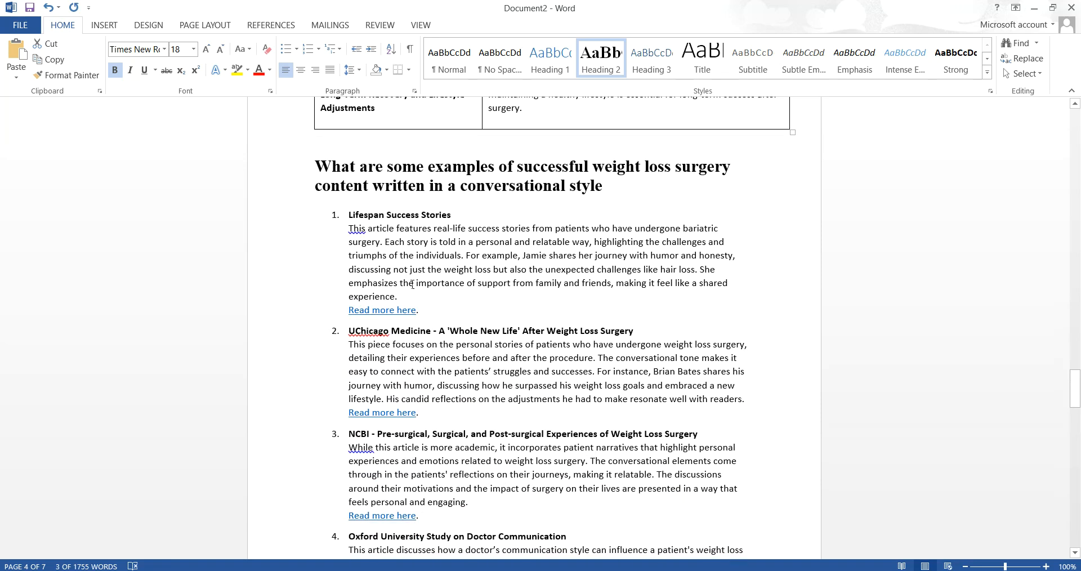
left_click(401, 261)
scroll(562, 221, "down", 10)
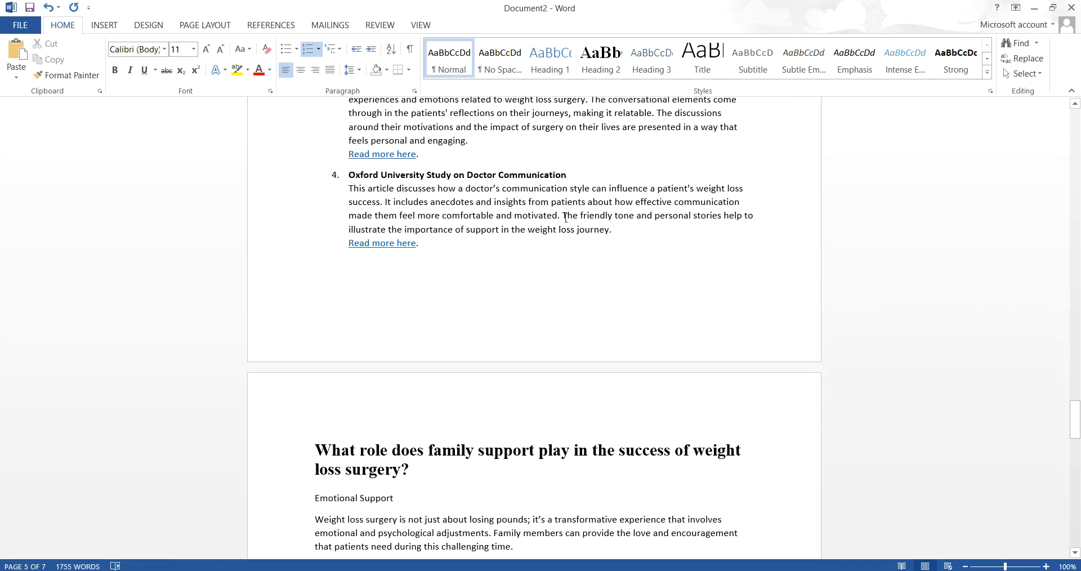
scroll(372, 289, "up", 2)
scroll(365, 304, "down", 7)
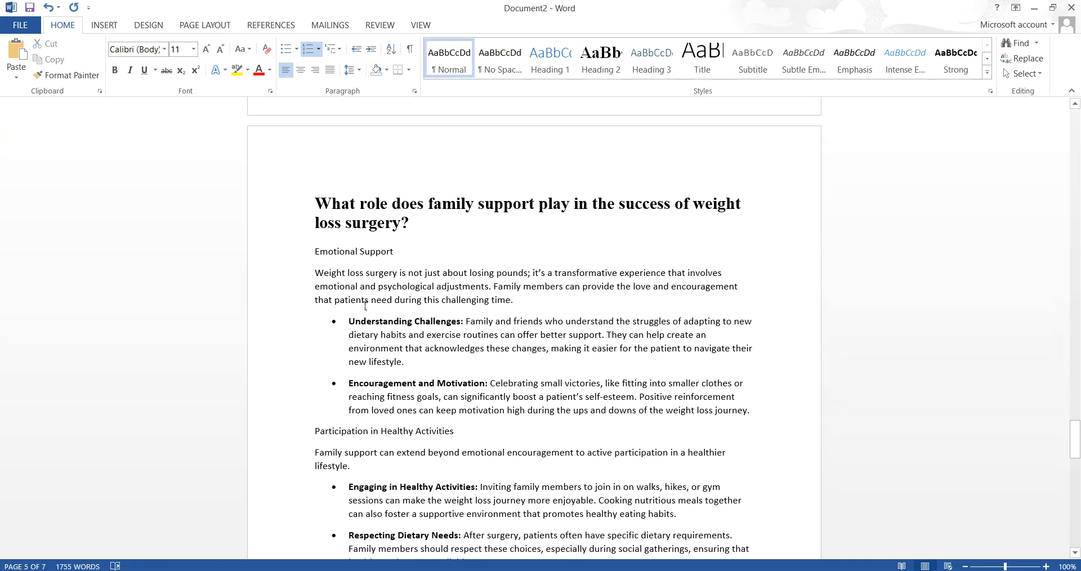
triple_click(373, 292)
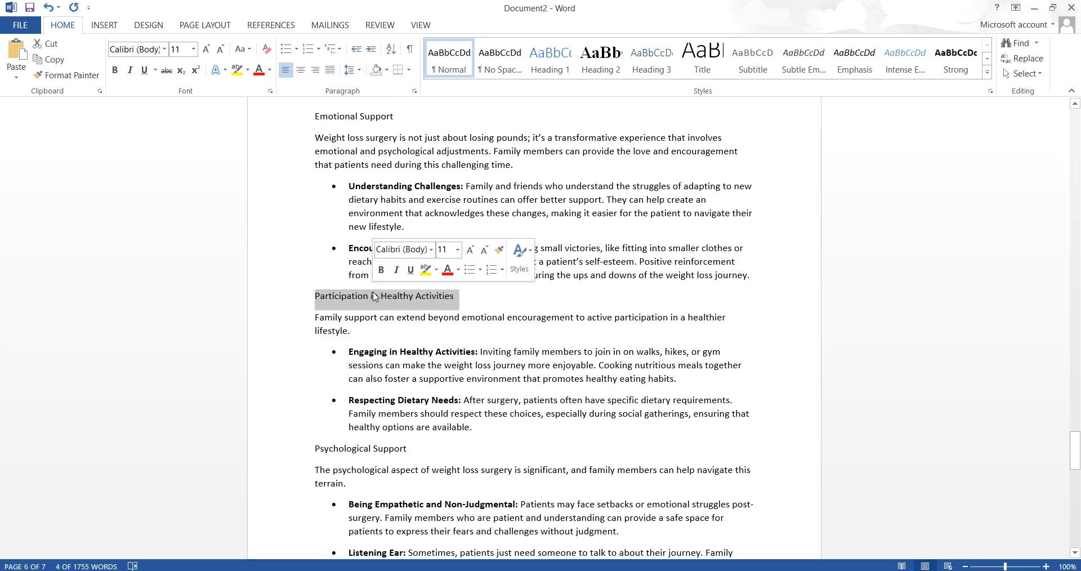
left_click(600, 57)
Step: Apply the Heading 2 style to the "Psychological Support" and "Long-Term Commitment" section titles
scroll(515, 216, "up", 2)
scroll(507, 231, "down", 5)
scroll(324, 281, "down", 1)
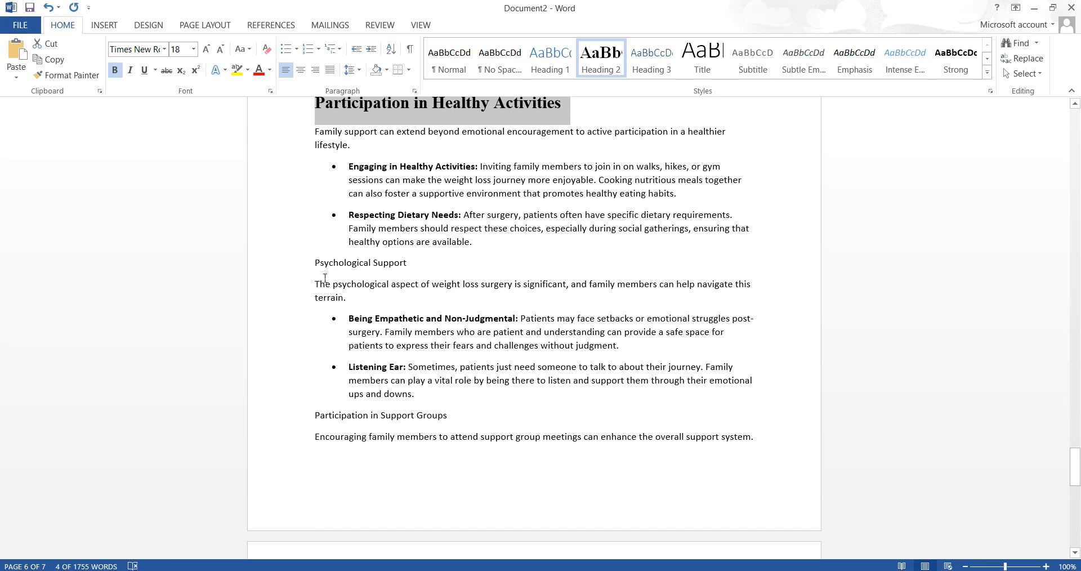
triple_click(330, 264)
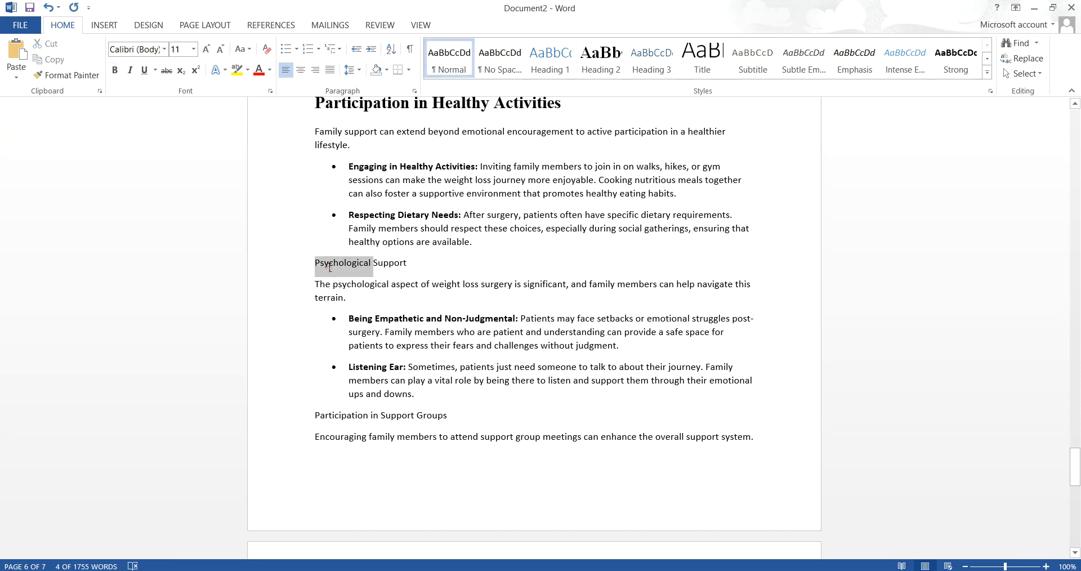
left_click(600, 57)
scroll(420, 332, "down", 6)
left_click(335, 325)
triple_click(335, 326)
left_click(600, 57)
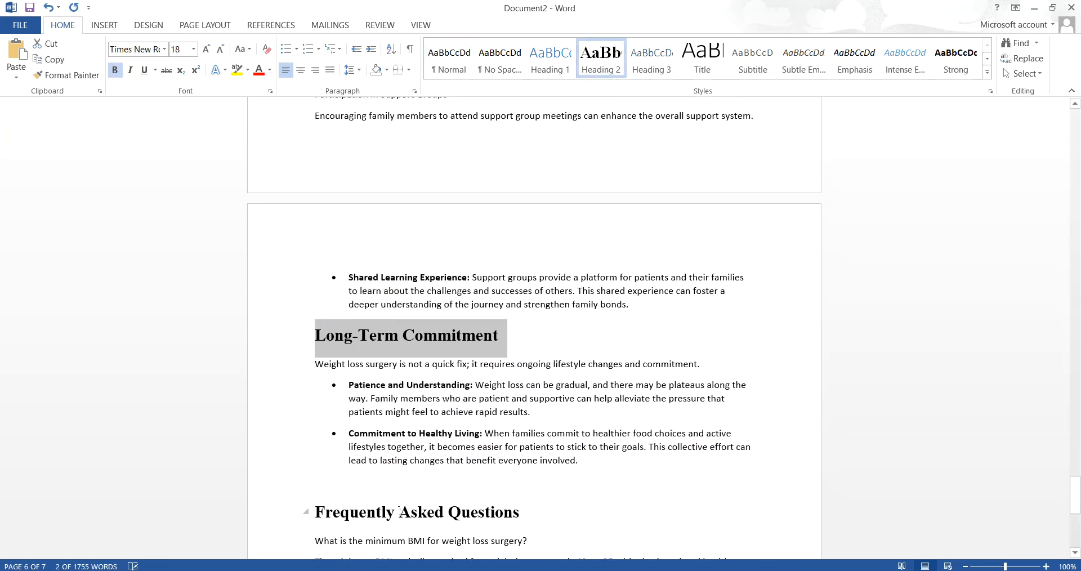
Step: Make the FAQ questions about the minimum BMI and the recovery time after surgery bold
scroll(392, 418, "down", 3)
triple_click(401, 372)
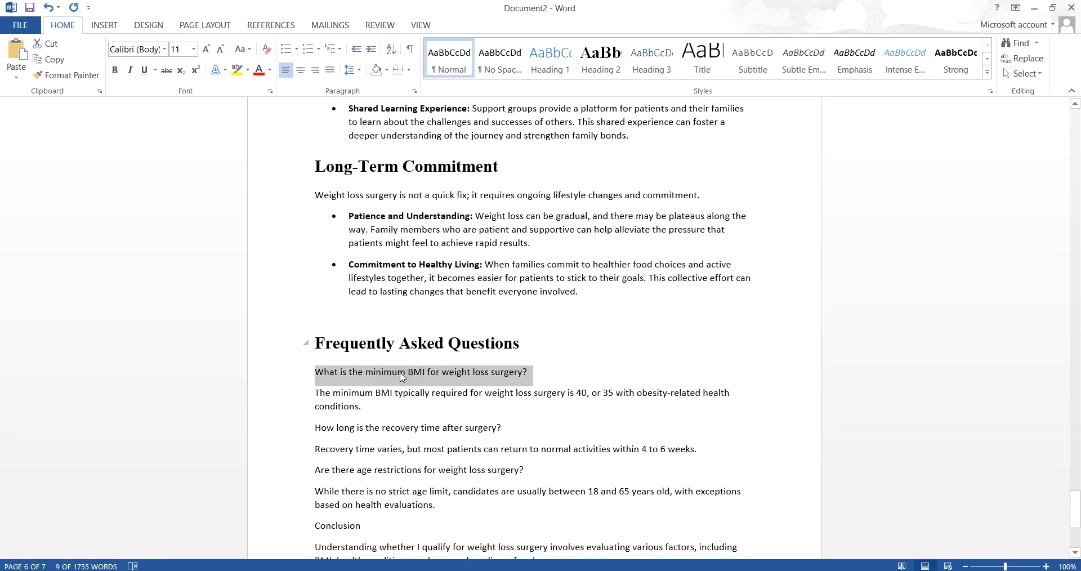
key("ctrl+b")
scroll(401, 376, "down", 3)
left_click(424, 258)
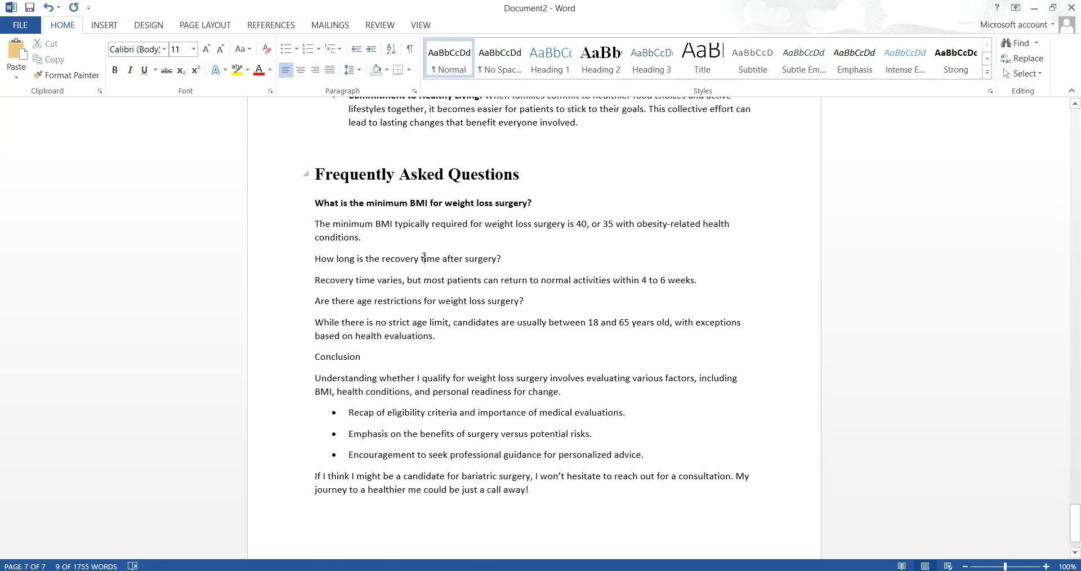
triple_click(424, 258)
key("ctrl+b")
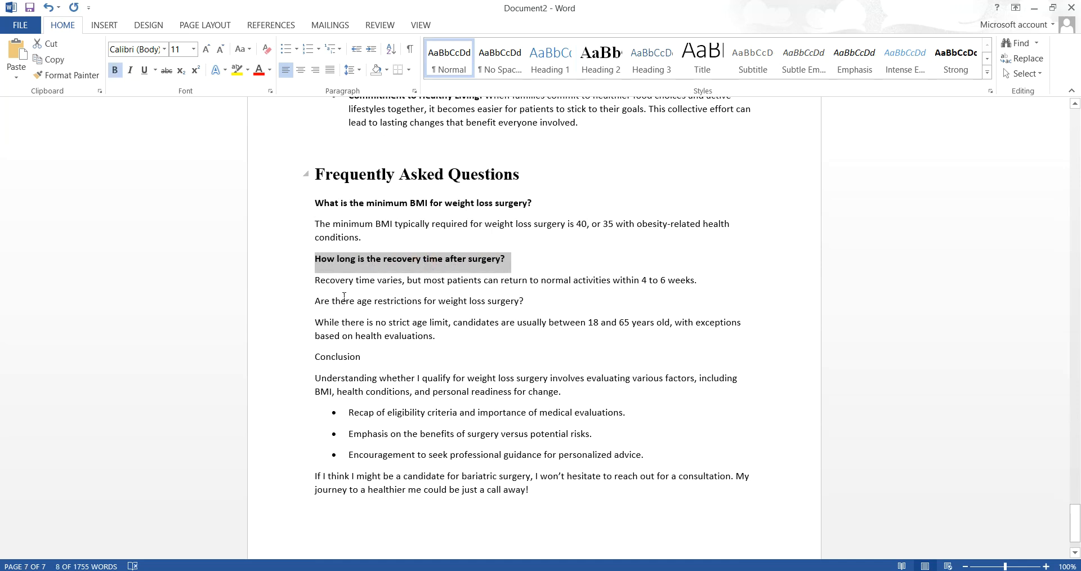
Step: Make the "Conclusion" title below the frequently asked questions bold
triple_click(314, 360)
key("ctrl+b")
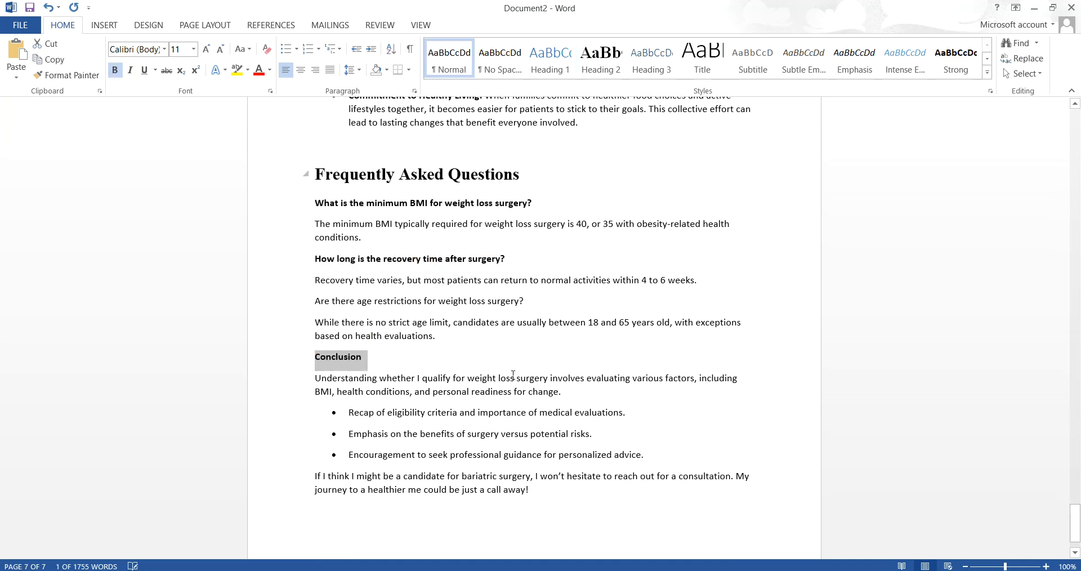
scroll(515, 374, "down", 1)
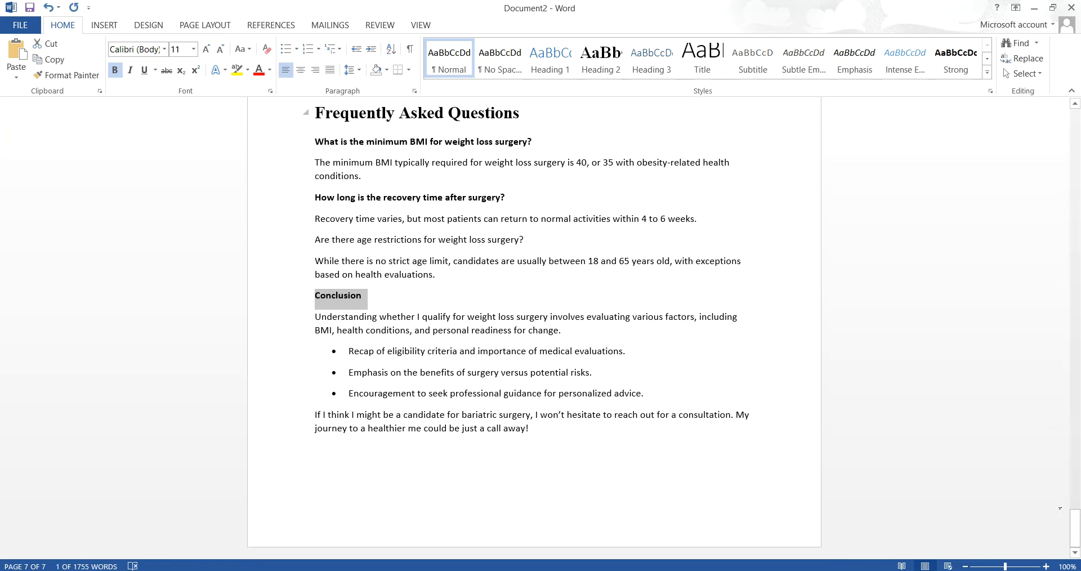
Step: Select the entire content of the article document
left_click_drag(1072, 525, 1069, 383)
left_click(395, 331)
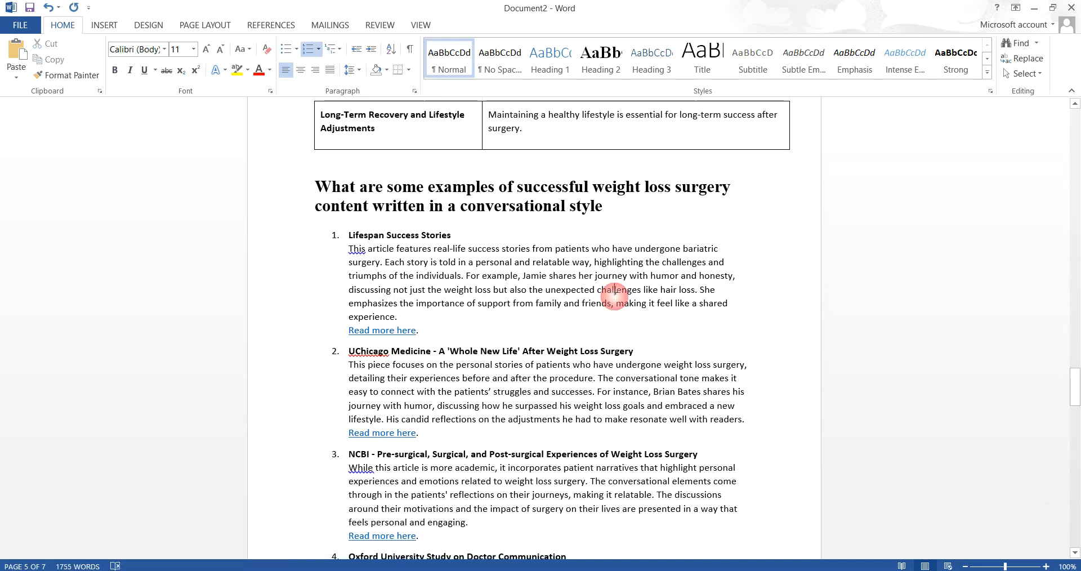
key("ctrl+a")
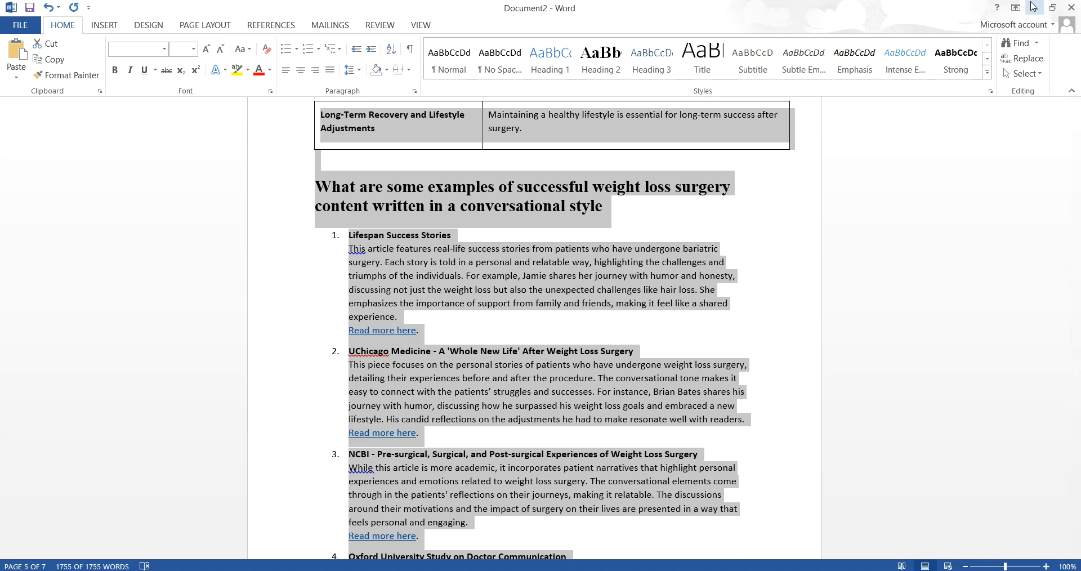
Step: Switch to the WordPress posts page in the browser and start a new post
left_click(1033, 7)
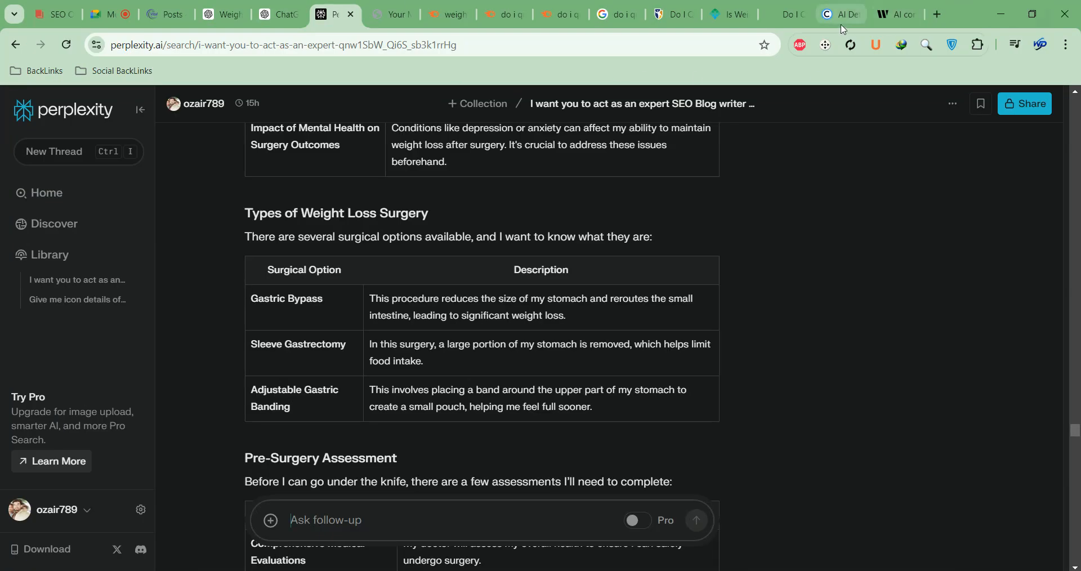
left_click(166, 16)
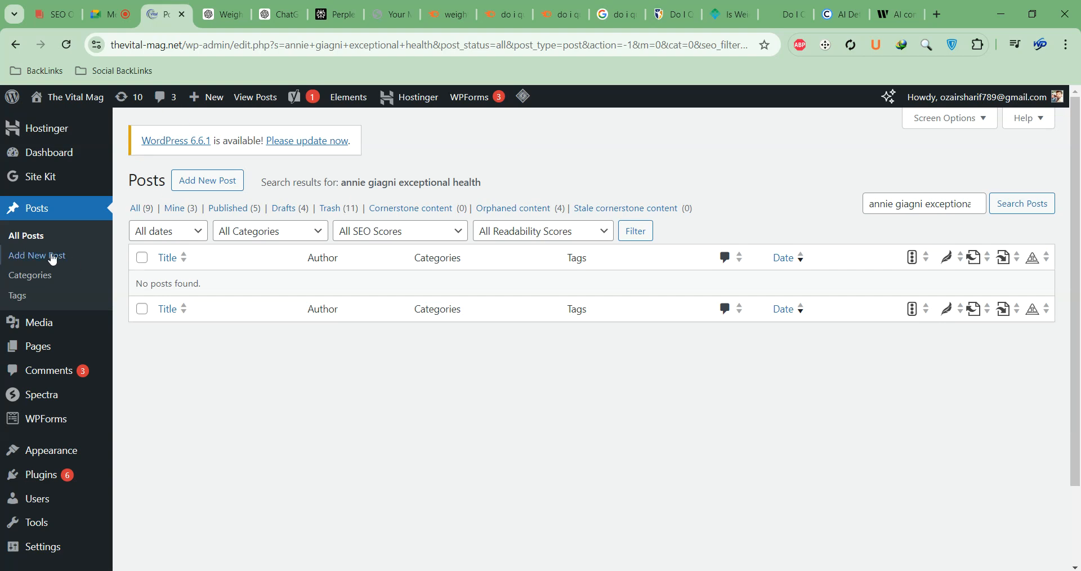
left_click(190, 186)
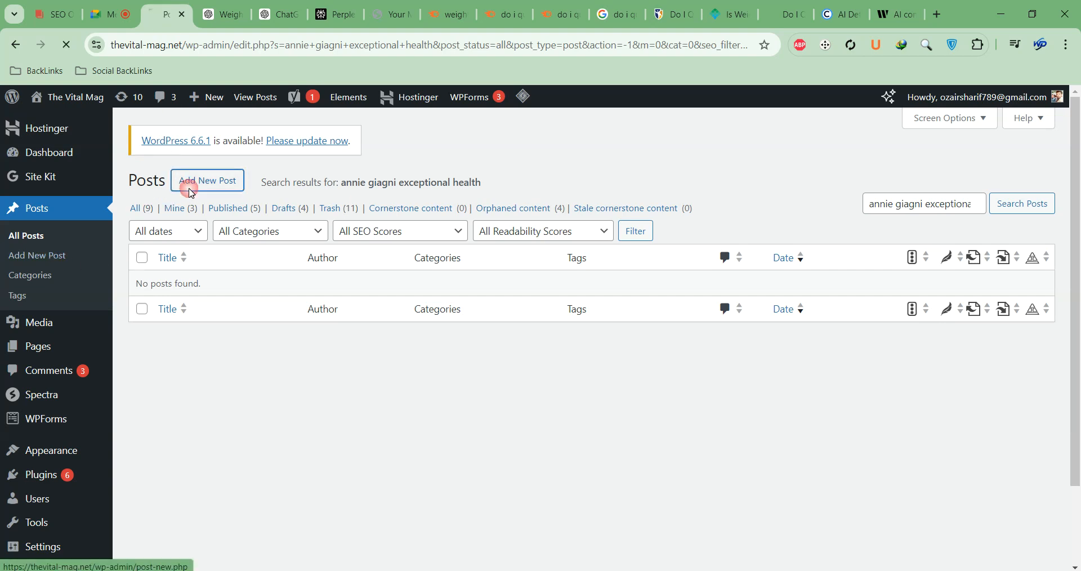
left_click(110, 14)
left_click(164, 10)
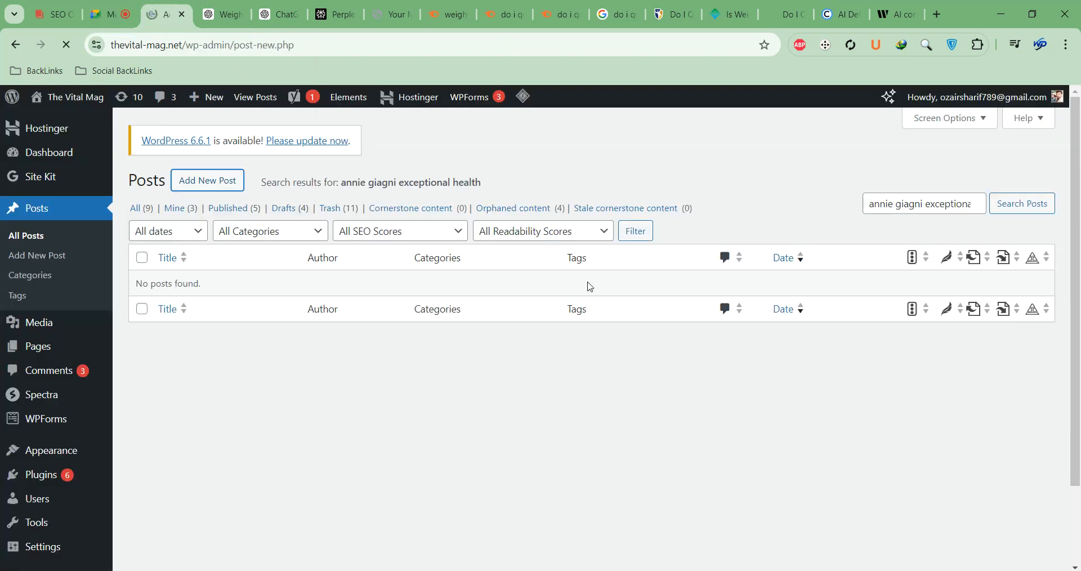
Step: Check the selected article text in Document2 in Word and return to the new WordPress post
mouse_move(665, 566)
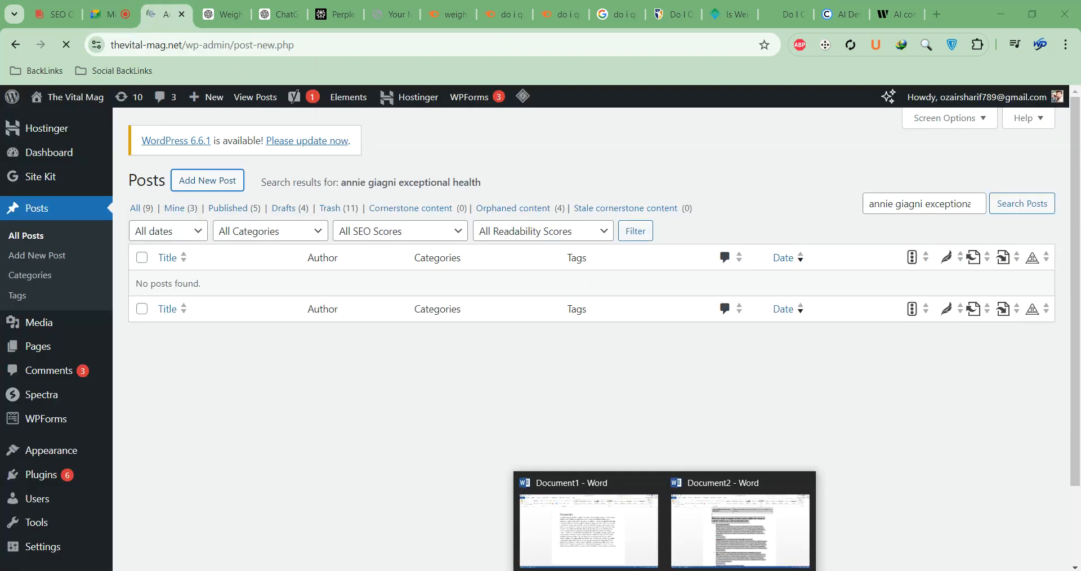
left_click(734, 561)
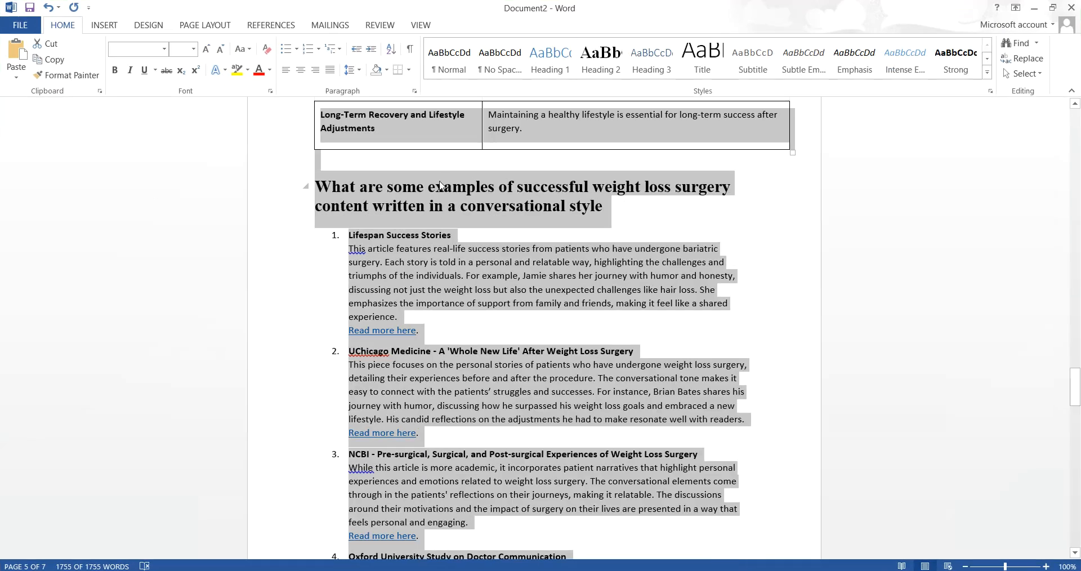
scroll(645, 226, "up", 5)
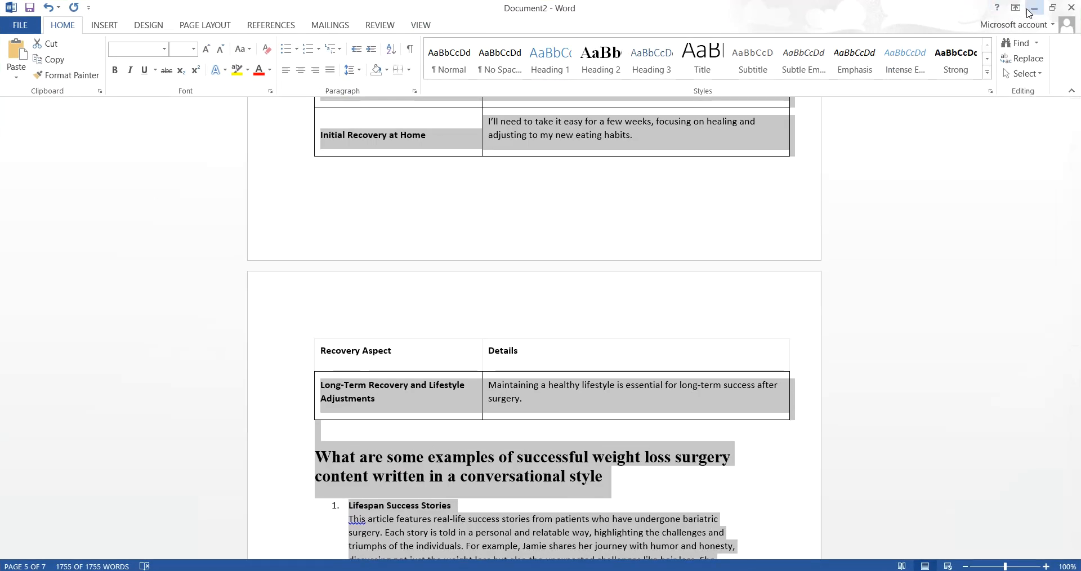
left_click(1034, 9)
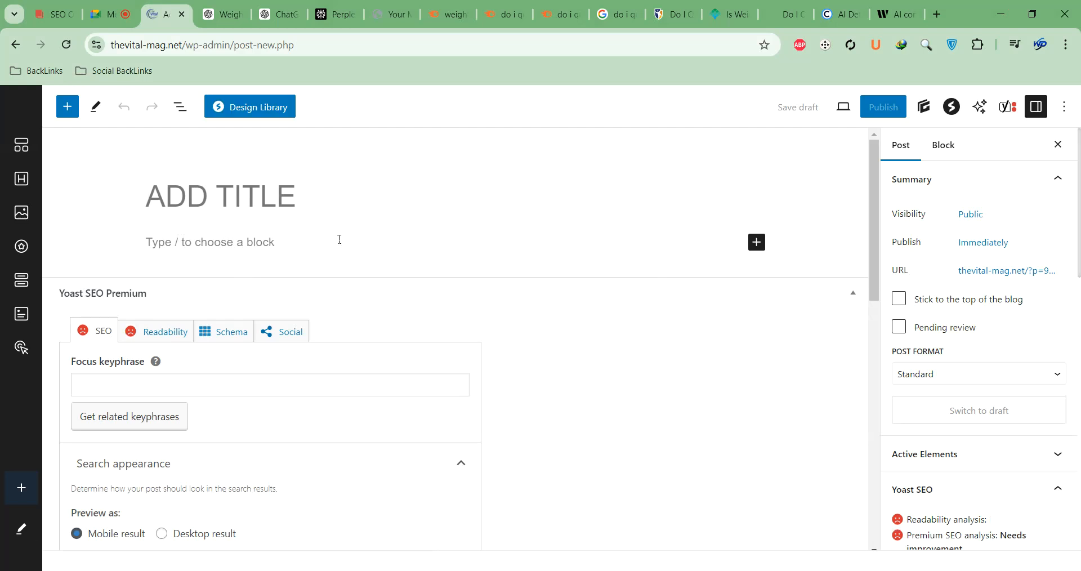
Step: Paste the copied weight loss surgery article into the new post and check the title and opening content
key("ctrl+v")
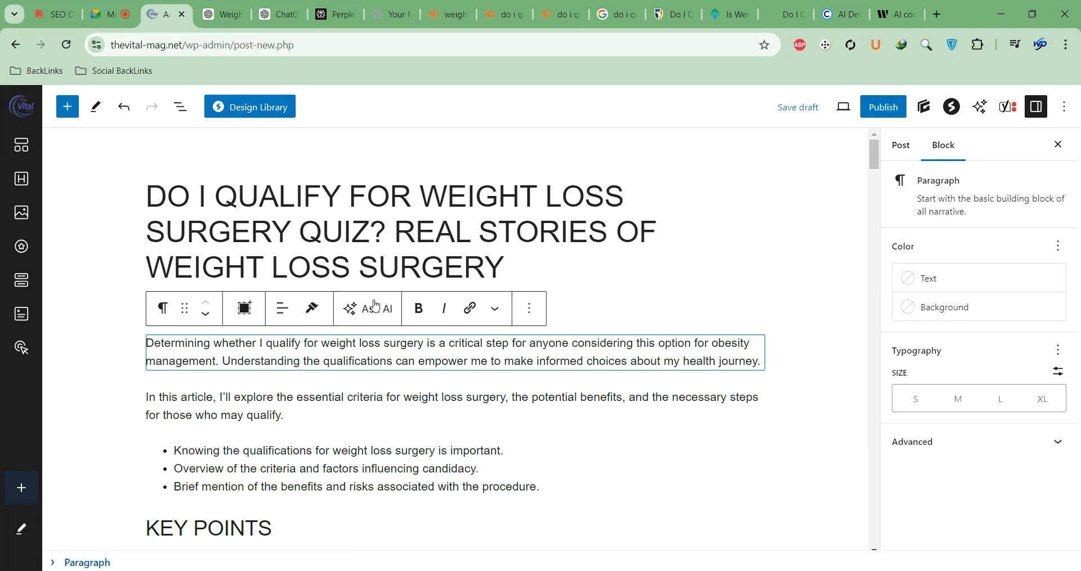
scroll(471, 310, "down", 6)
scroll(471, 310, "up", 6)
left_click(670, 275)
mouse_move(875, 156)
left_mouse_down()
mouse_move(872, 221)
mouse_move(873, 152)
left_mouse_up()
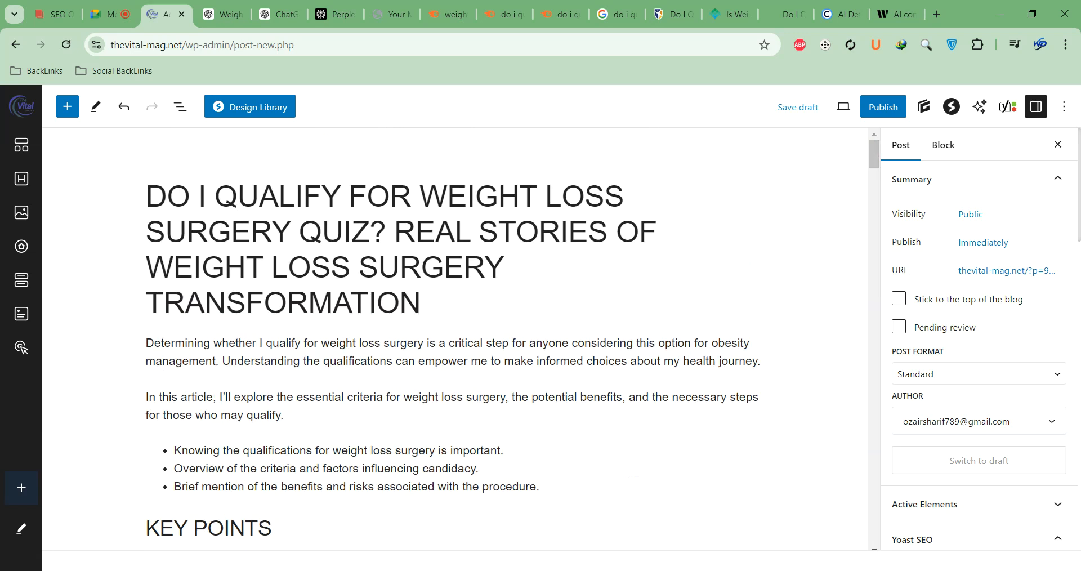
Step: Add a paragraph reading "Start Your Quiz" below the Key Points list, before the Eligibility Criteria heading
scroll(211, 253, "down", 5)
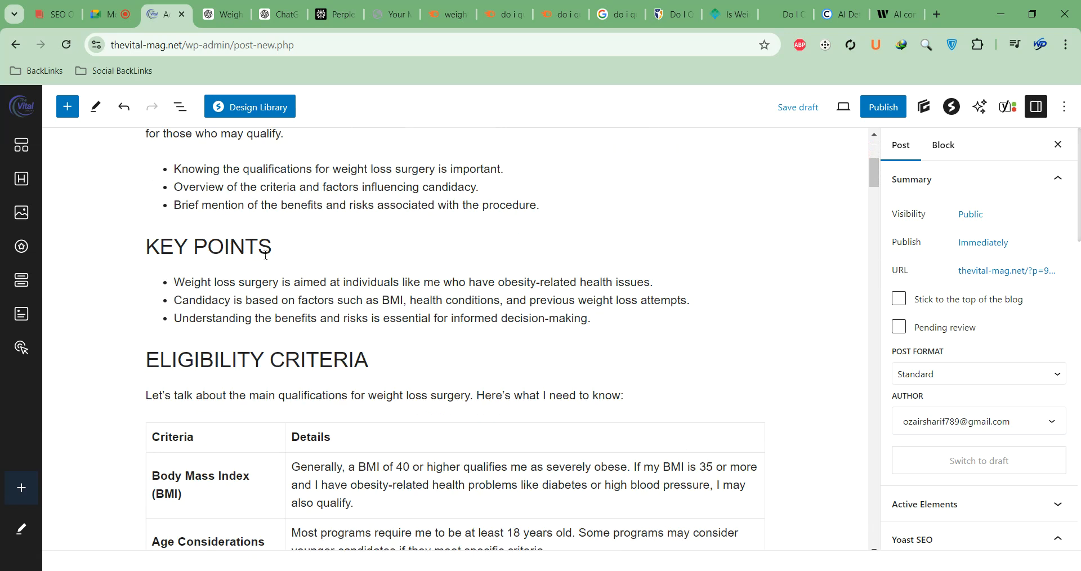
scroll(323, 351, "down", 4)
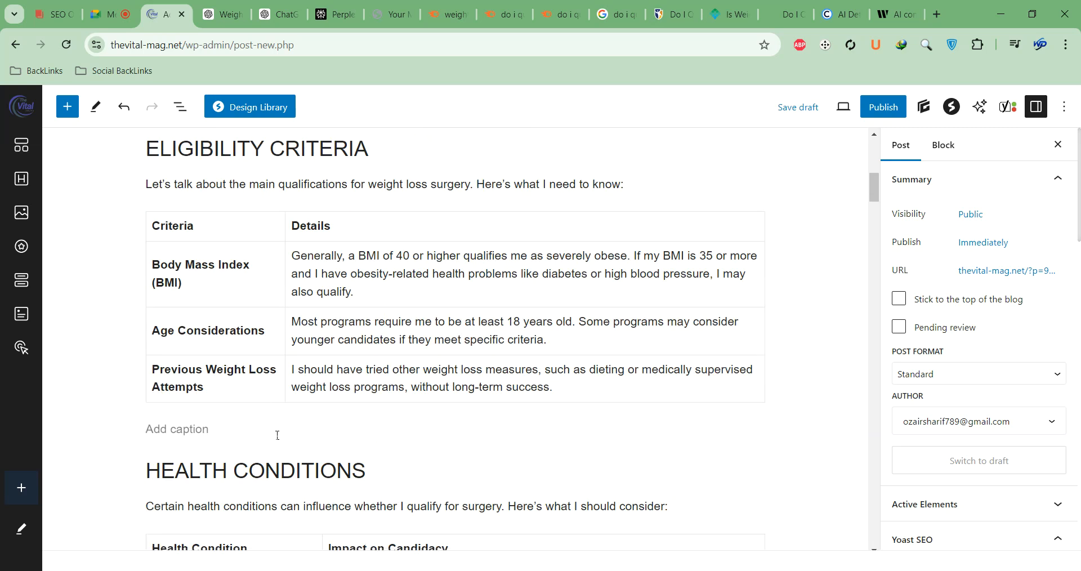
left_click(301, 413)
scroll(385, 275, "up", 6)
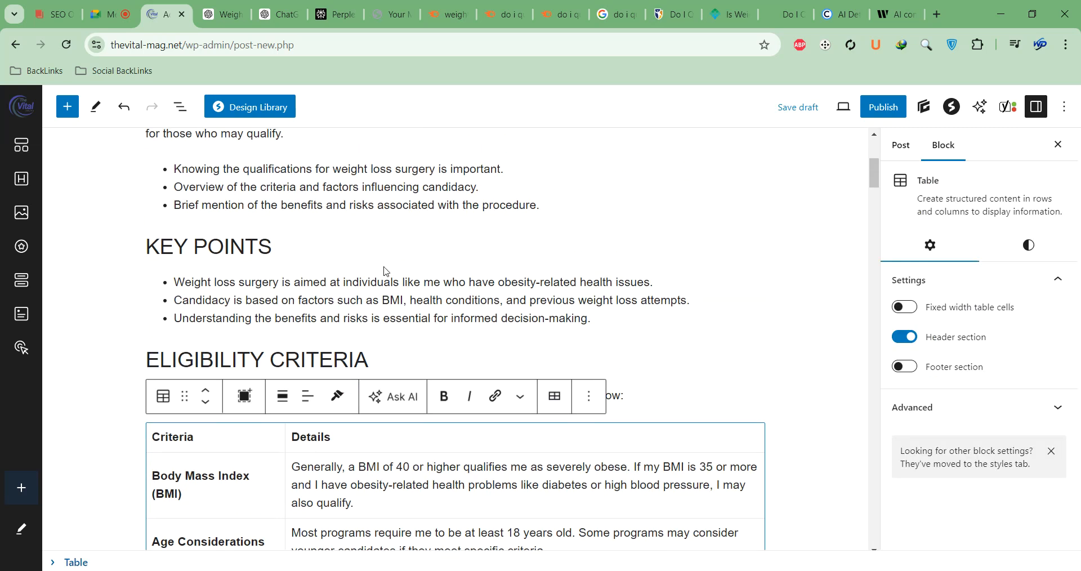
scroll(304, 236, "up", 2)
scroll(313, 251, "down", 5)
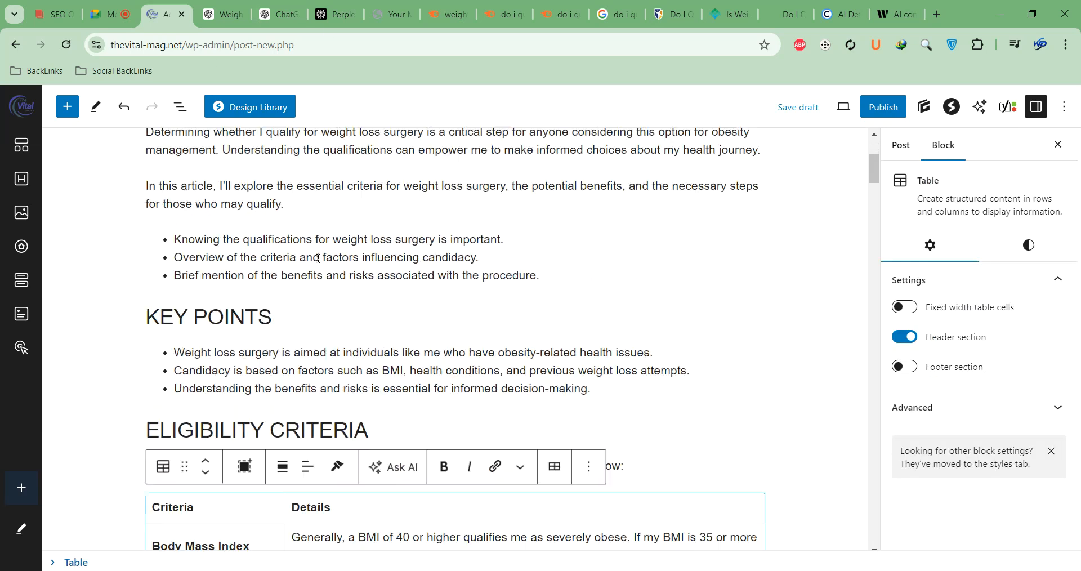
left_click(598, 319)
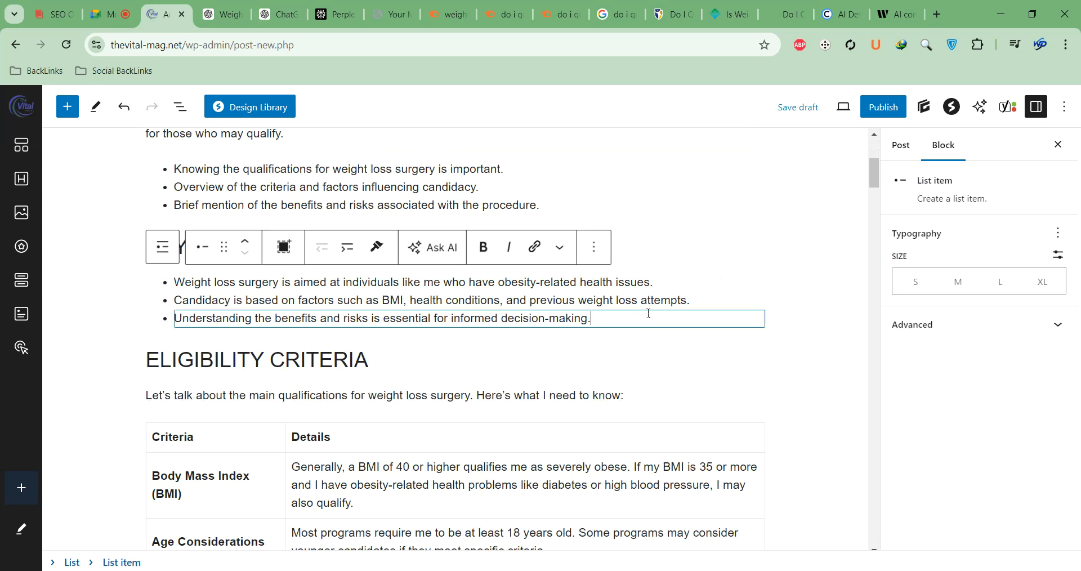
key("Return")
key("Return")
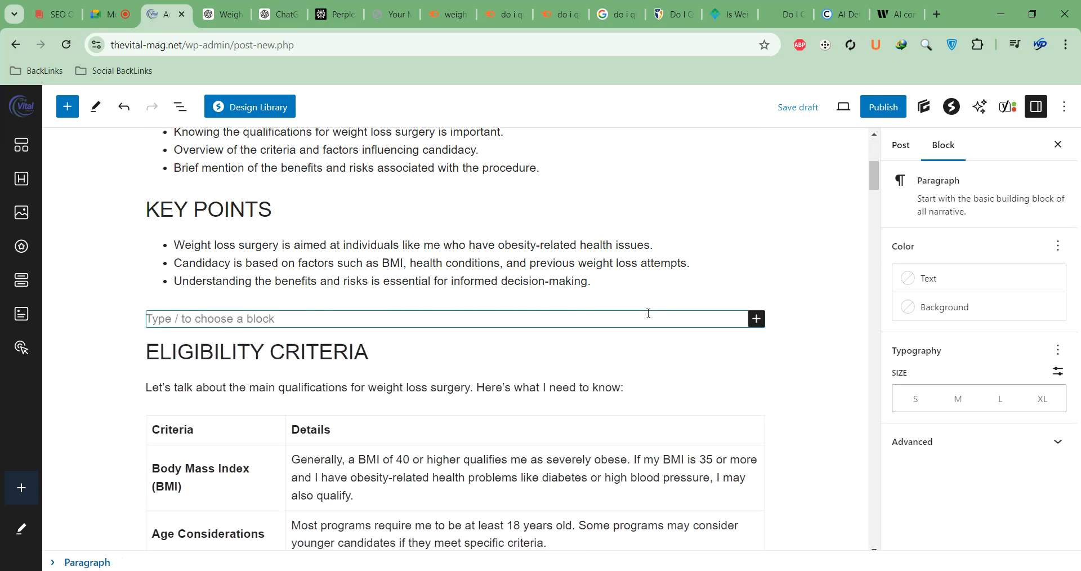
type("STart Your Quiz")
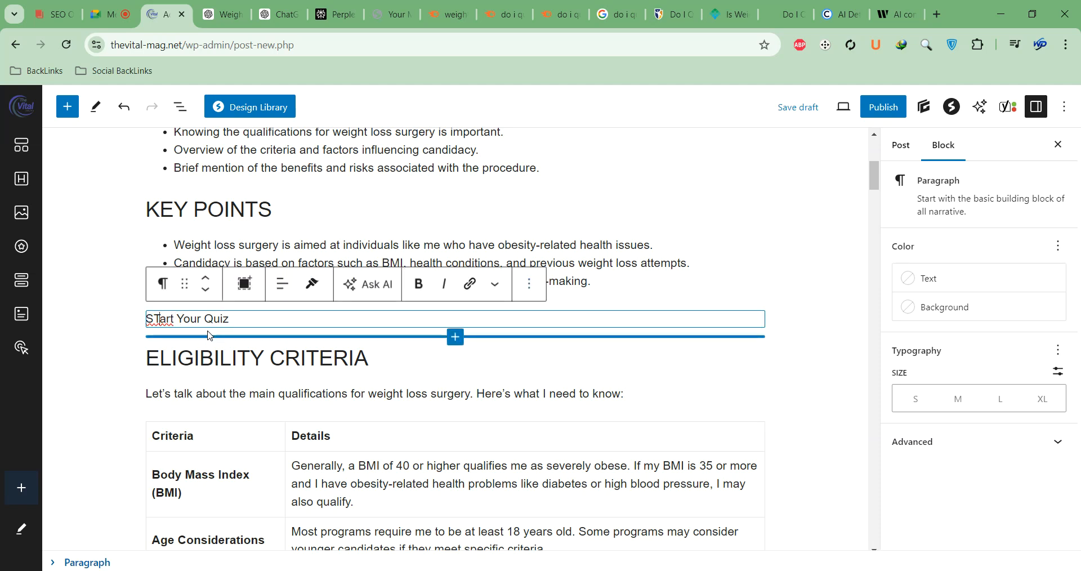
key("BackSpace")
type("t")
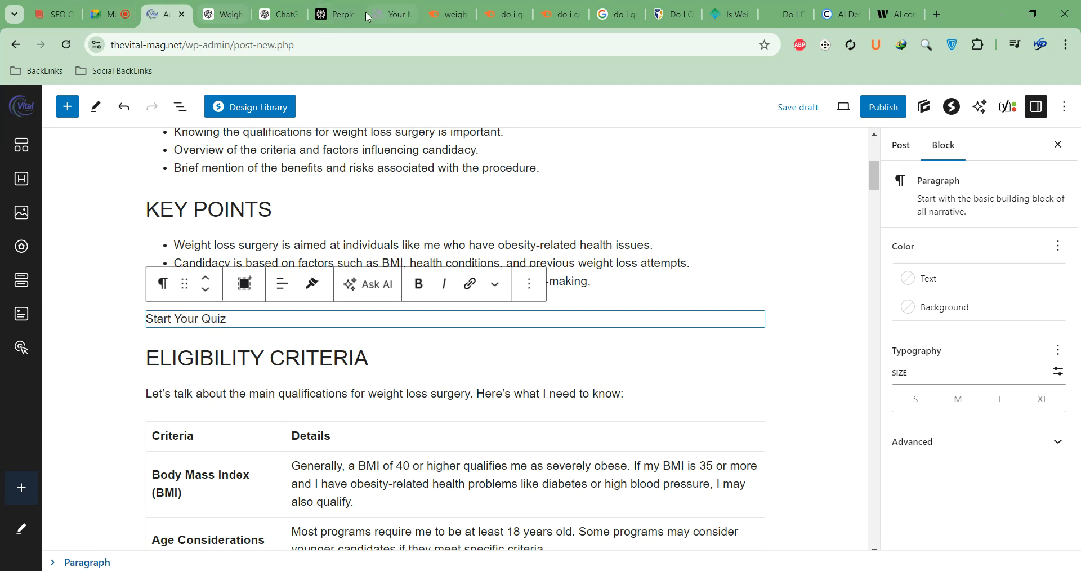
Step: Switch to the ChatGPT "Weight Loss Surgery Quiz" conversation and copy the complete HTML code of the pop-up quiz
mouse_move(335, 18)
left_click(280, 17)
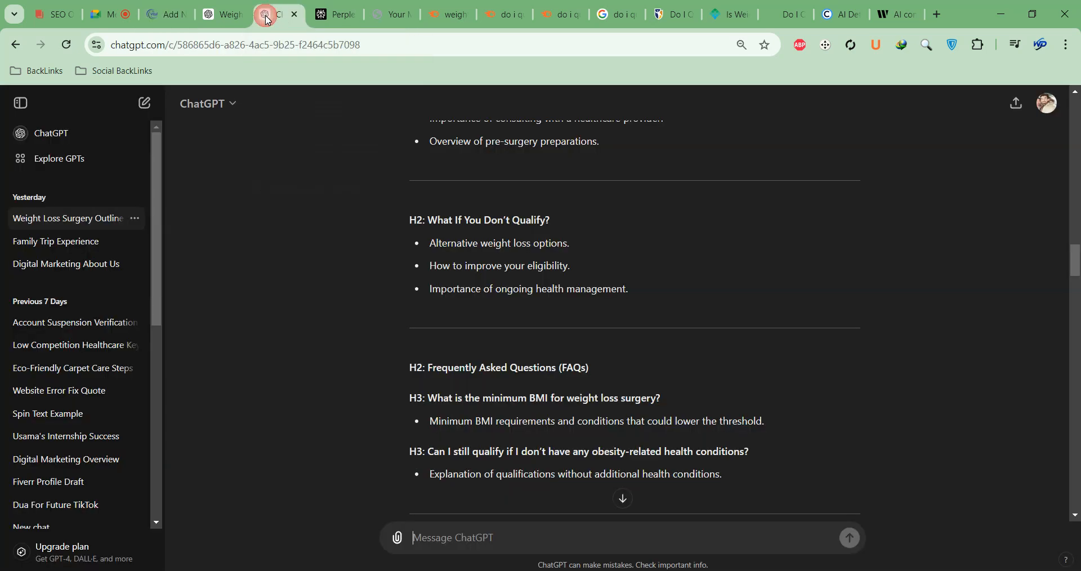
left_click(223, 14)
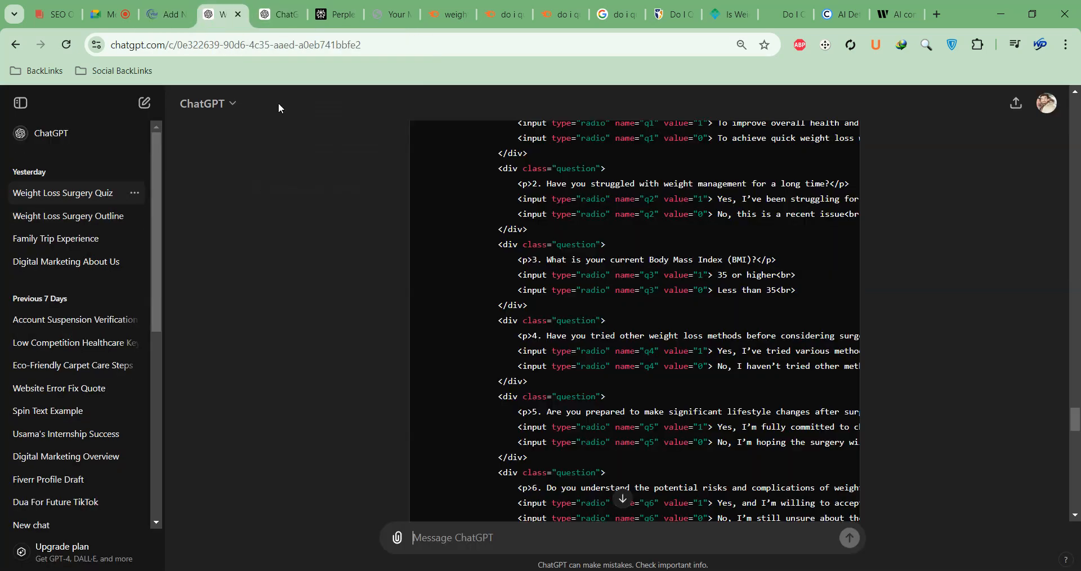
scroll(666, 366, "down", 15)
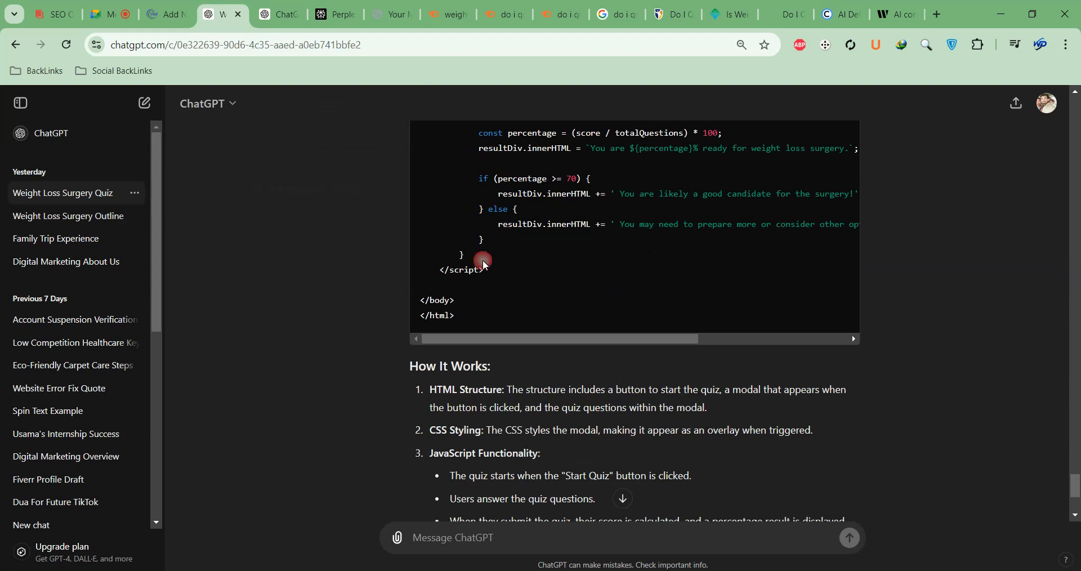
key("ctrl+a")
triple_click(504, 259)
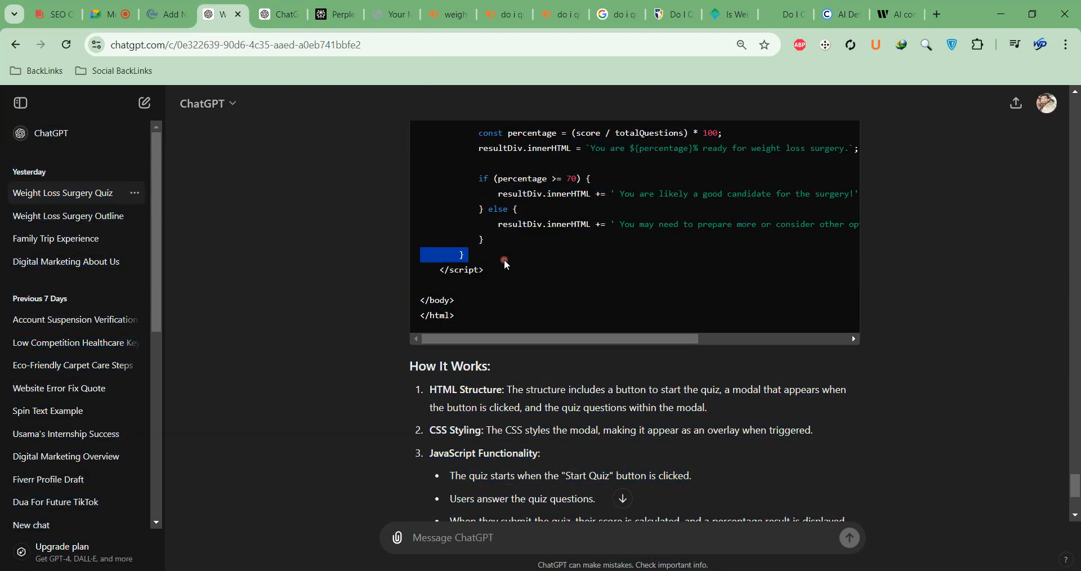
left_click(484, 317)
left_click_drag(484, 311, 415, 225)
right_click(434, 228)
left_click(473, 243)
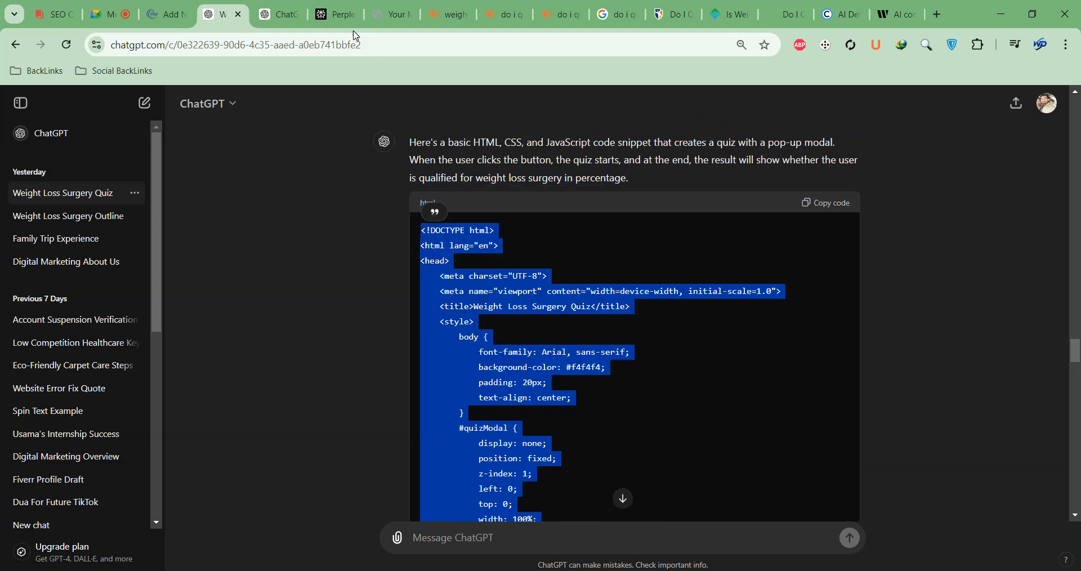
Step: Search the web for "html viewer" in a new browser tab and open Code Beautify's HTML Viewer
left_click(935, 16)
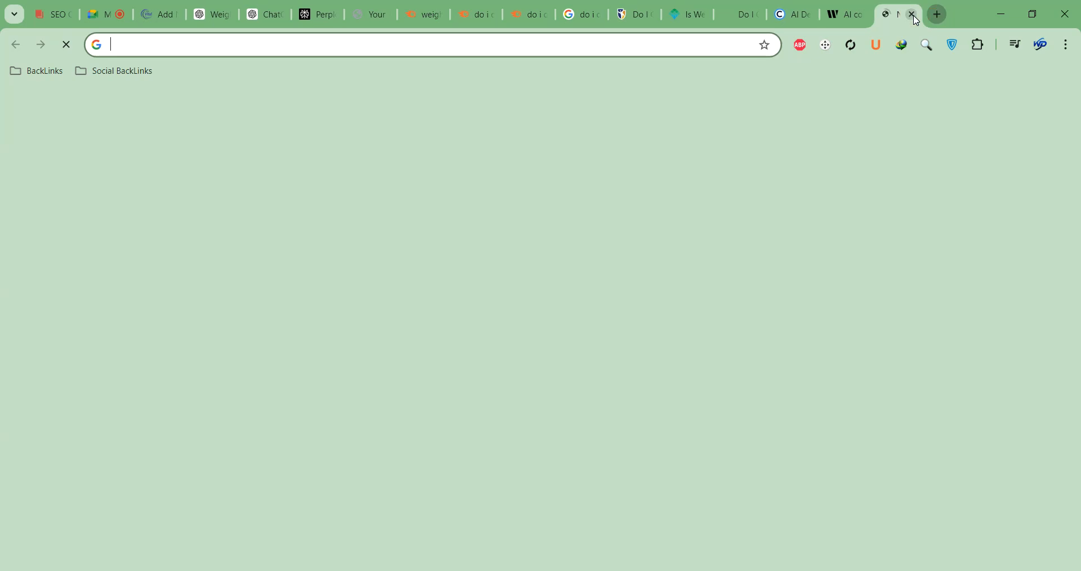
left_click(913, 15)
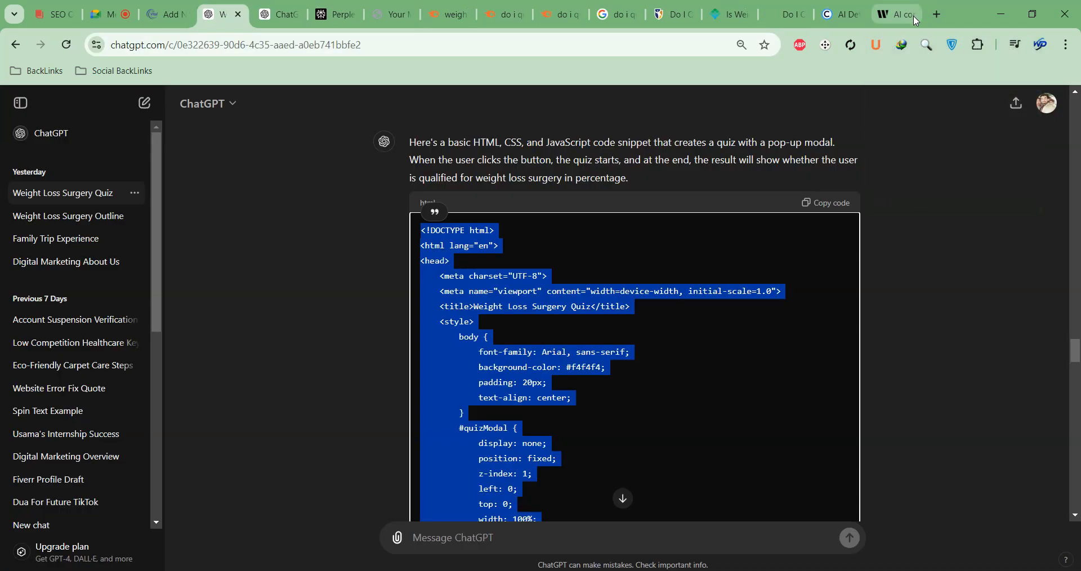
left_click(937, 13)
type("html")
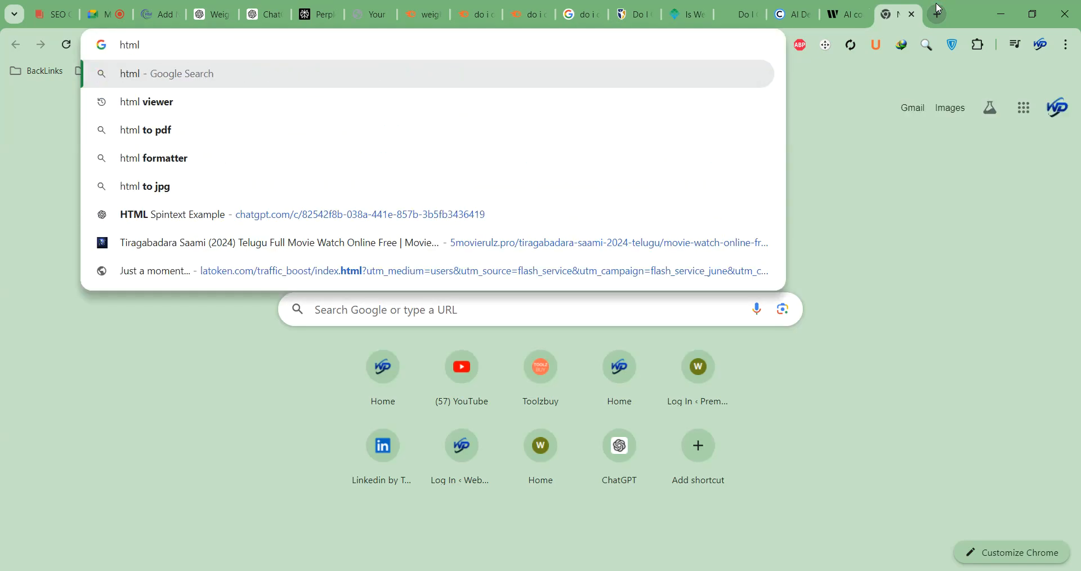
key("Down")
key("Return")
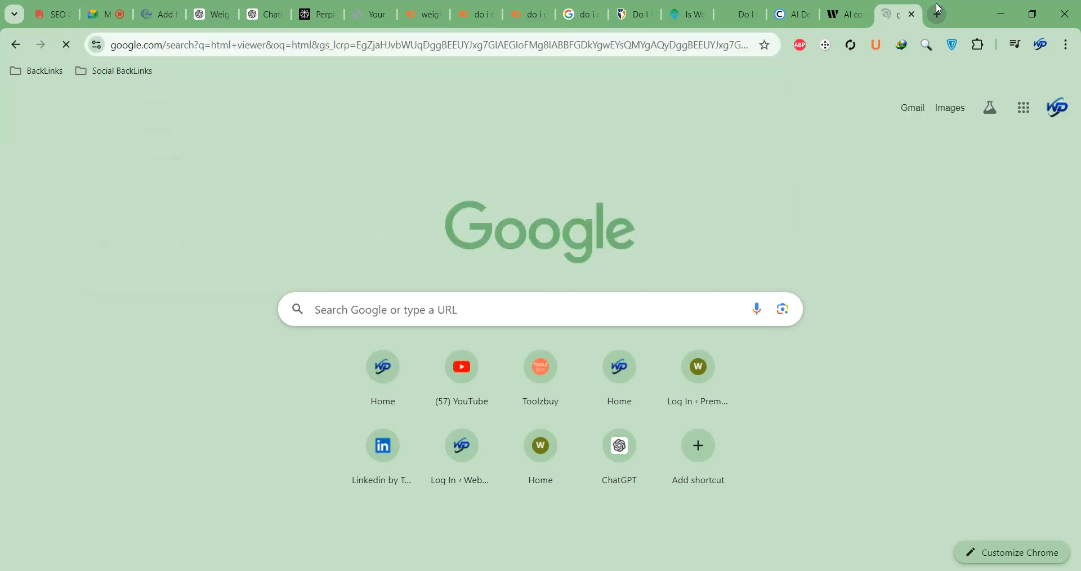
left_click(219, 235)
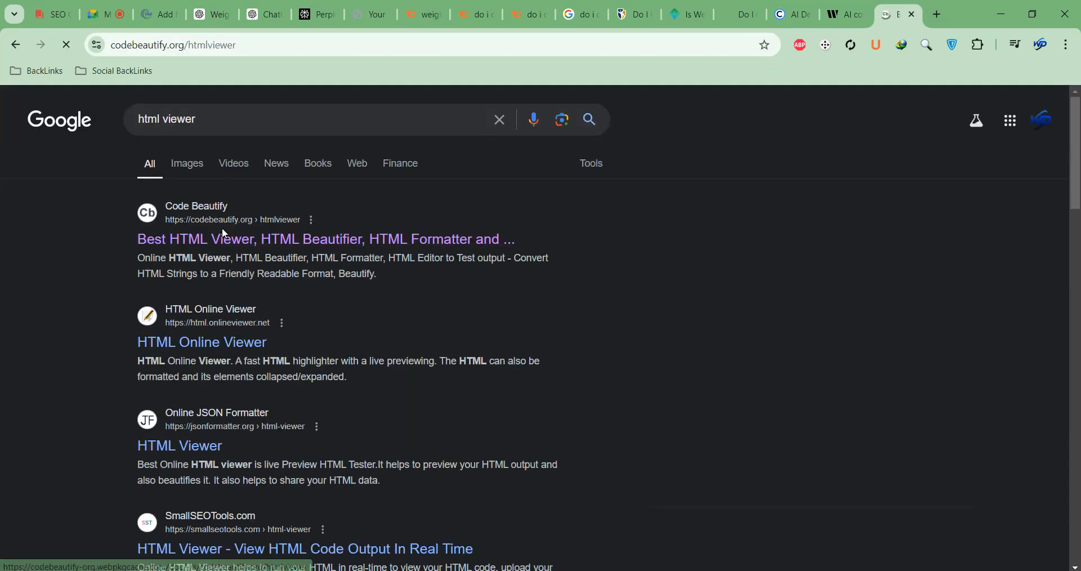
Step: Paste the copied quiz code into the HTML editor and start the quiz in the output to look through its questions
key("ctrl+v")
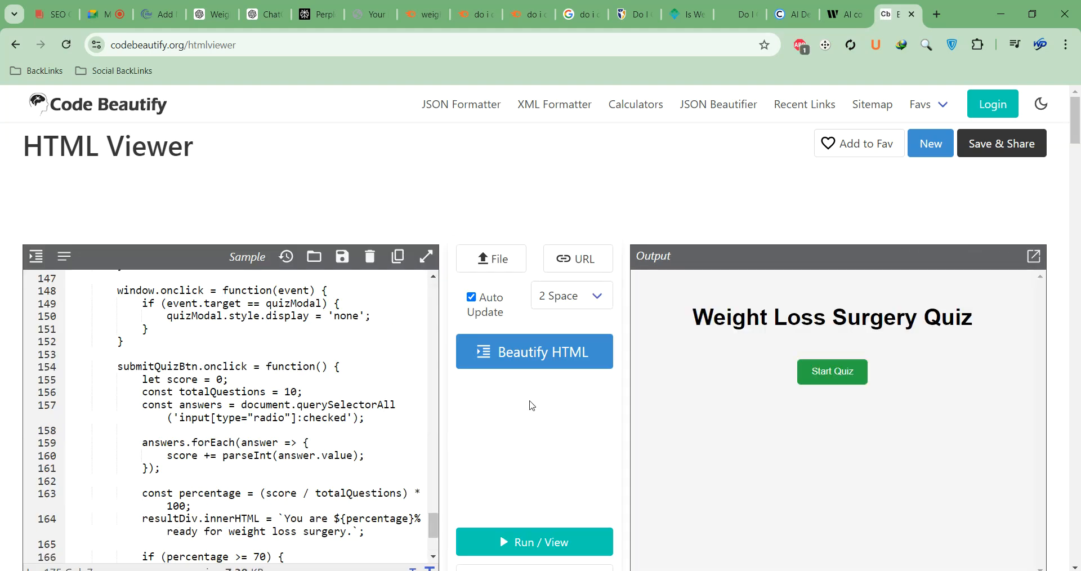
left_click(850, 373)
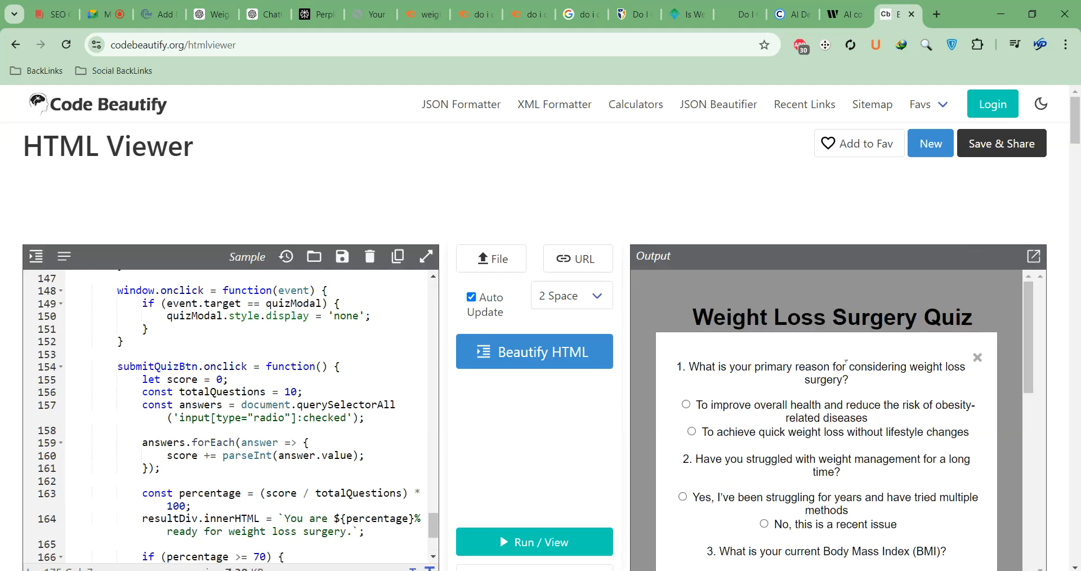
scroll(845, 365, "down", 8)
scroll(847, 371, "up", 2)
scroll(1053, 398, "down", 1)
scroll(818, 404, "down", 5)
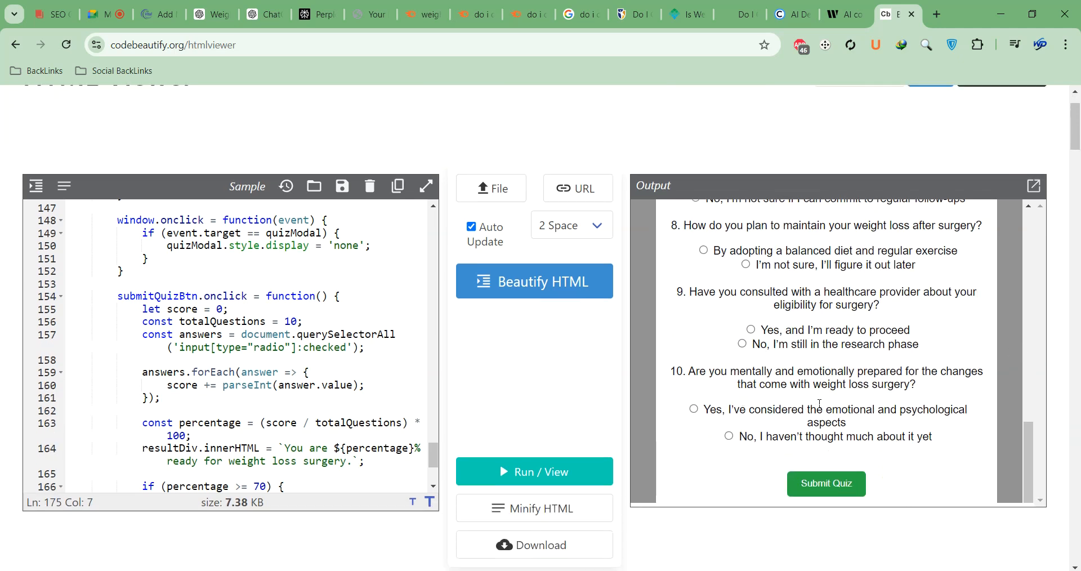
scroll(818, 404, "up", 10)
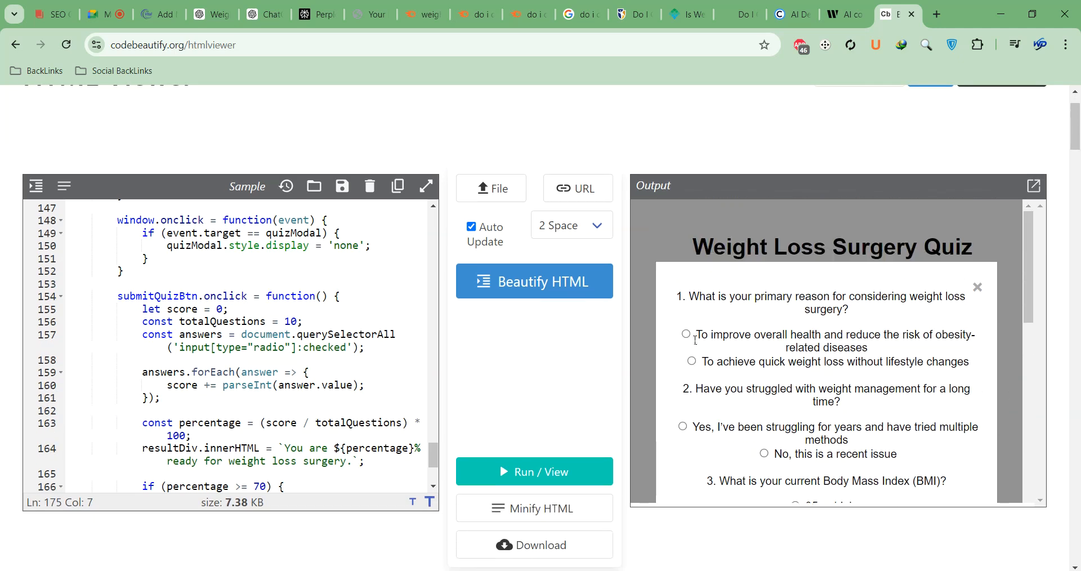
Step: Answer all ten quiz questions with the second option and submit the quiz
scroll(711, 377, "down", 4)
scroll(742, 332, "up", 3)
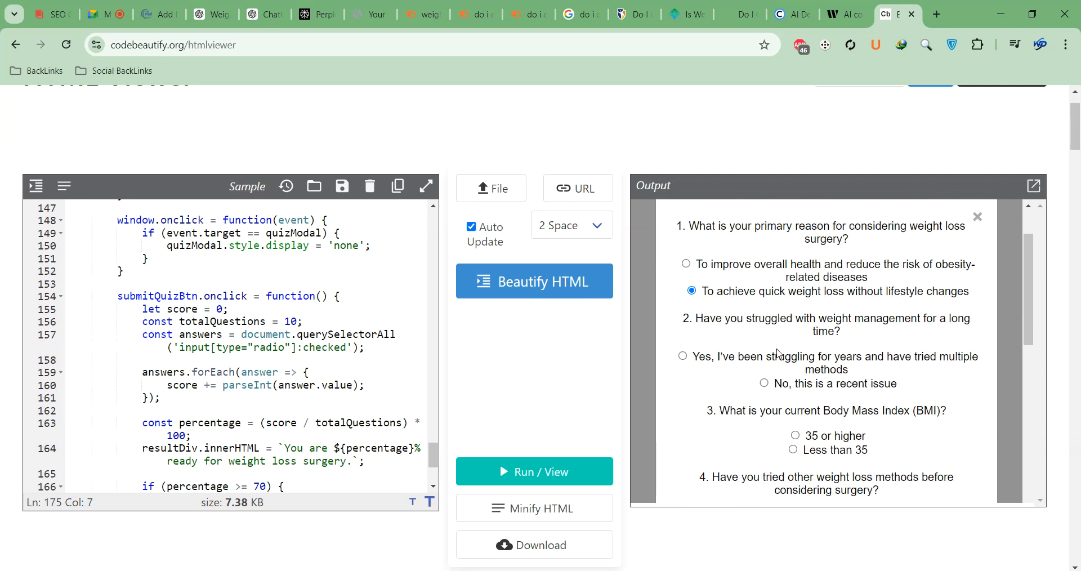
left_click(774, 381)
scroll(774, 380, "down", 2)
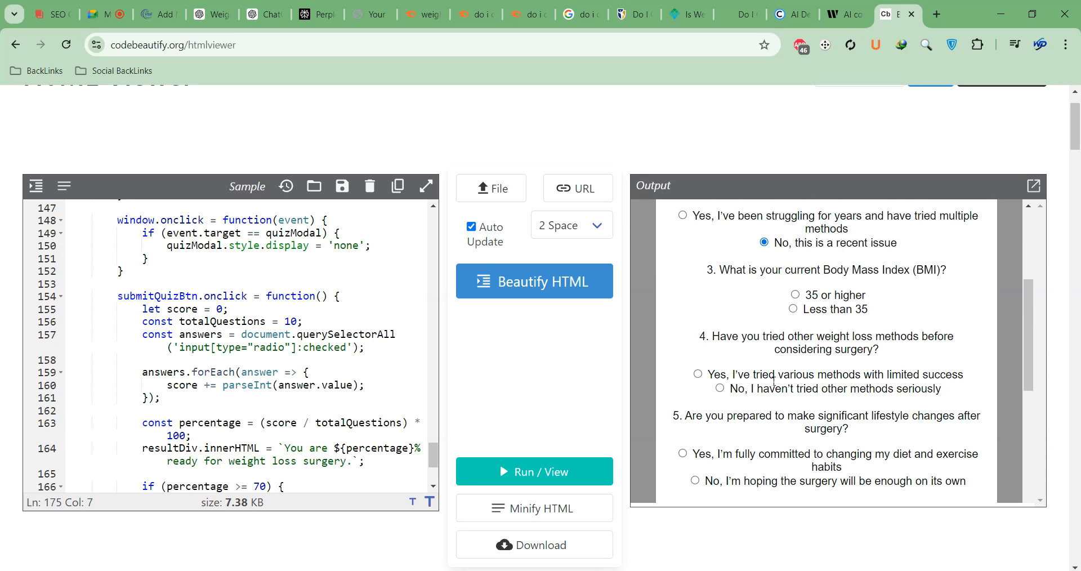
scroll(785, 367, "down", 1)
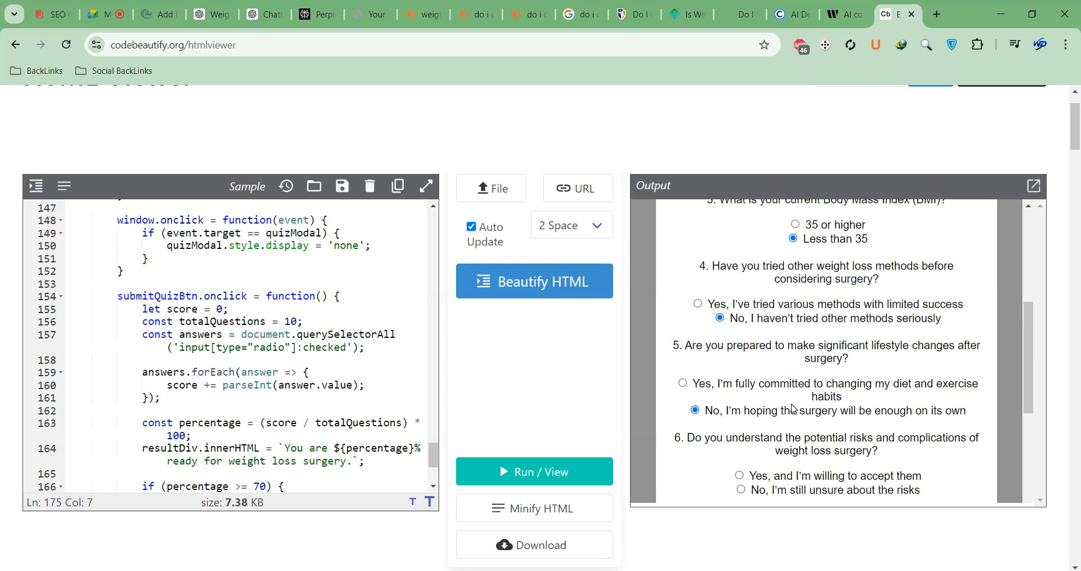
scroll(793, 408, "down", 2)
scroll(749, 376, "down", 1)
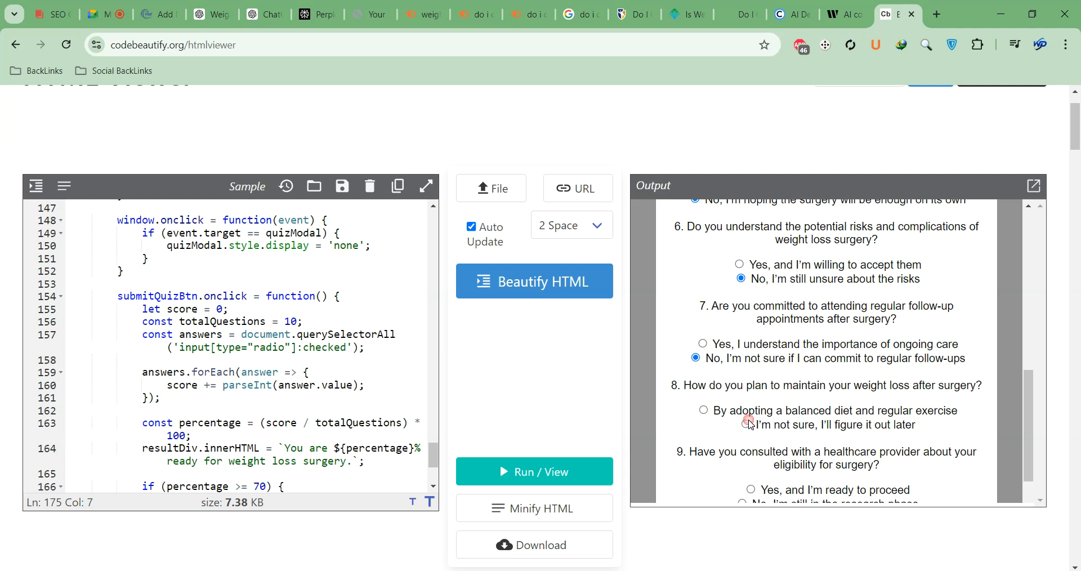
scroll(794, 392, "down", 2)
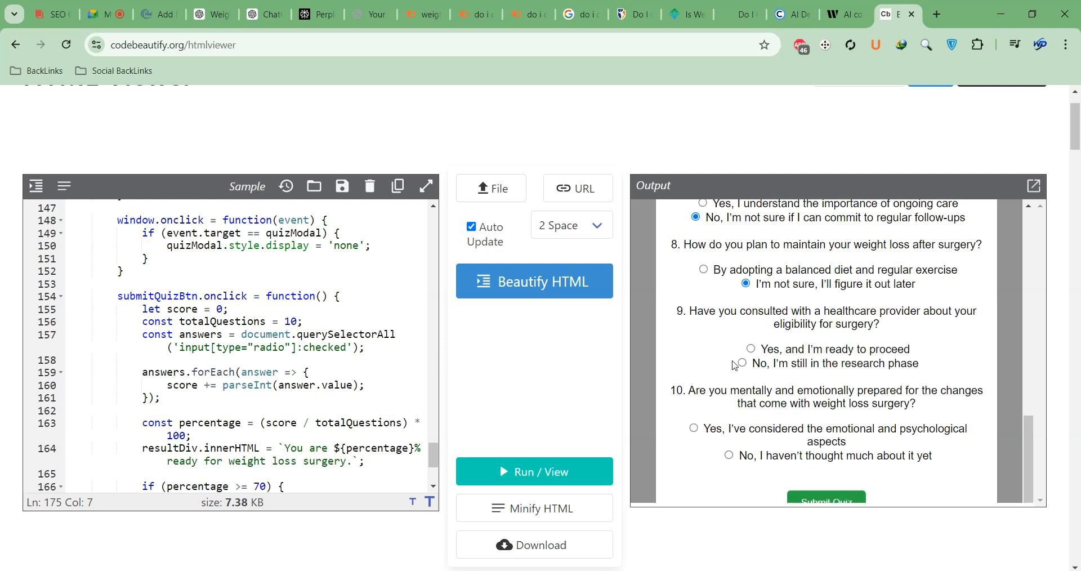
left_click(729, 455)
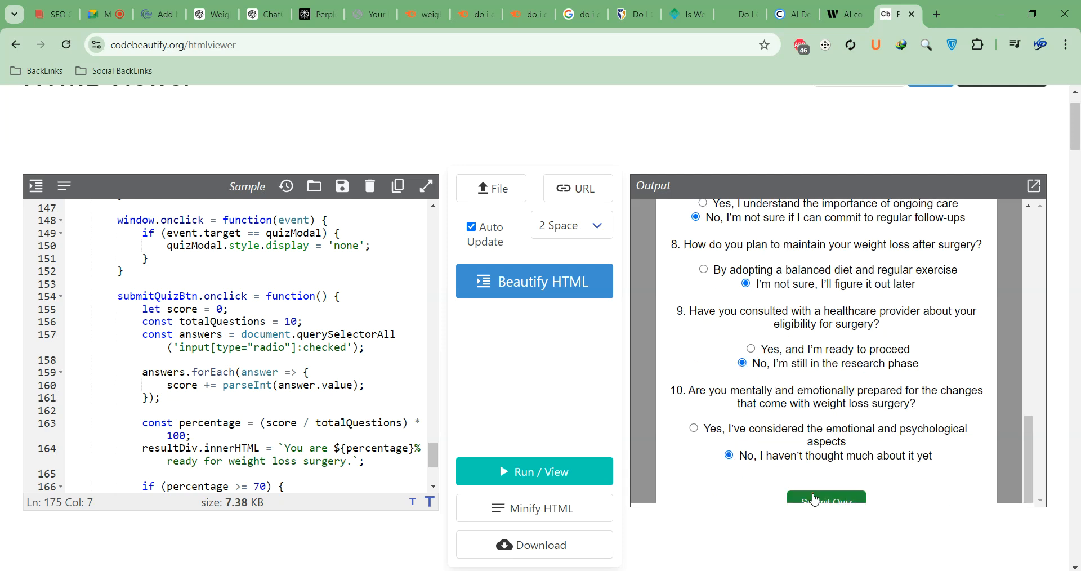
Step: Review the submitted answers and the result message below the questions, and close the quiz pop-up
scroll(932, 409, "up", 1)
scroll(934, 413, "up", 2)
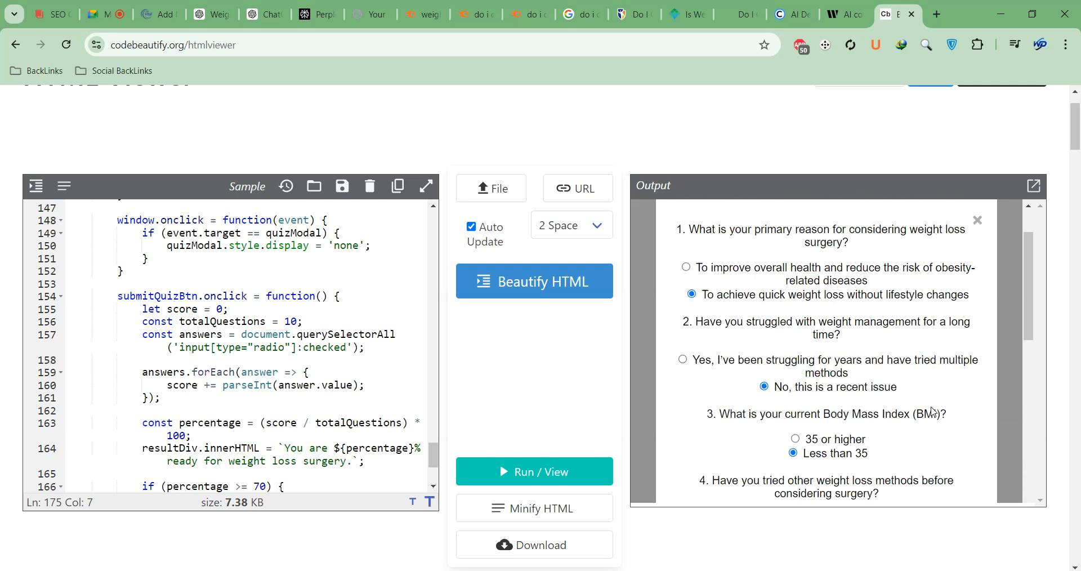
scroll(901, 366, "down", 15)
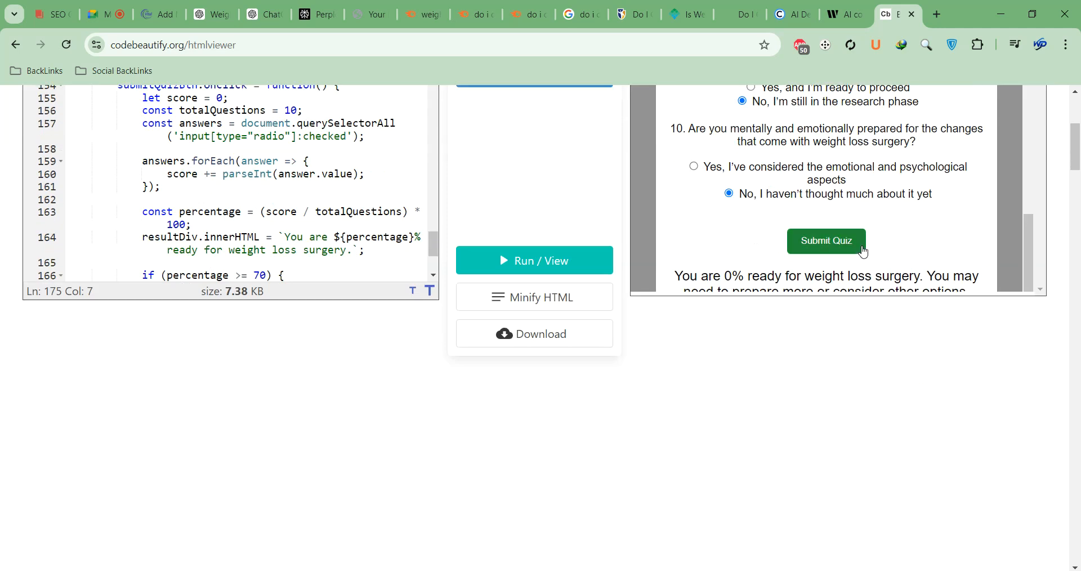
scroll(864, 259, "down", 4)
scroll(859, 244, "up", 6)
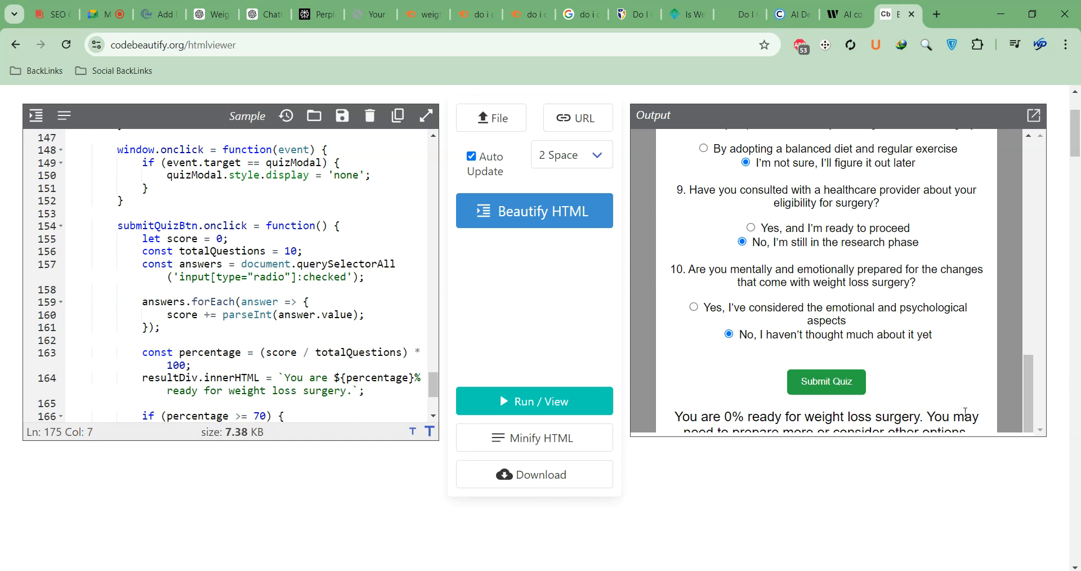
scroll(738, 343, "up", 20)
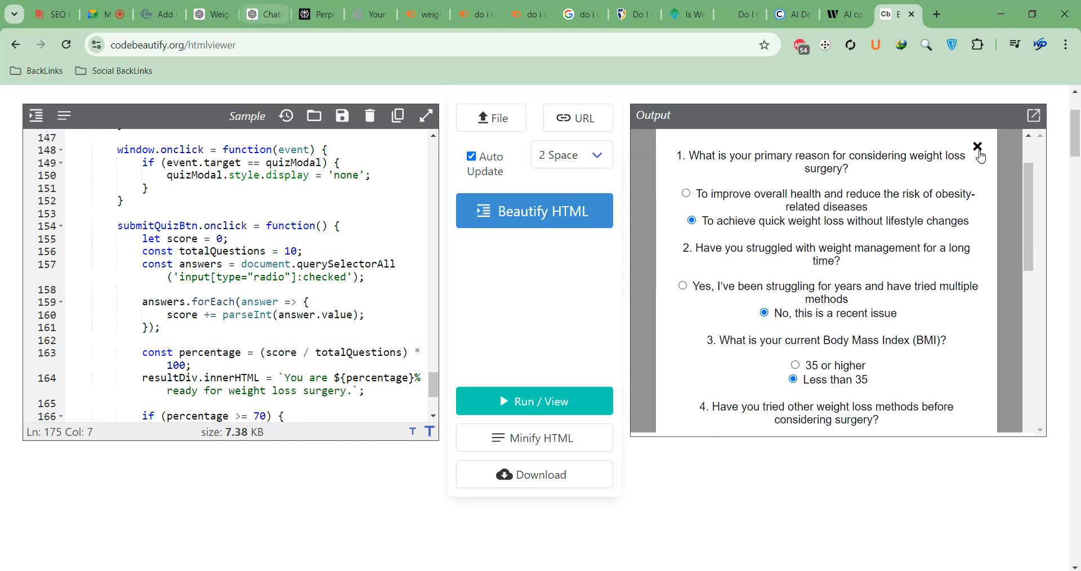
left_click(979, 150)
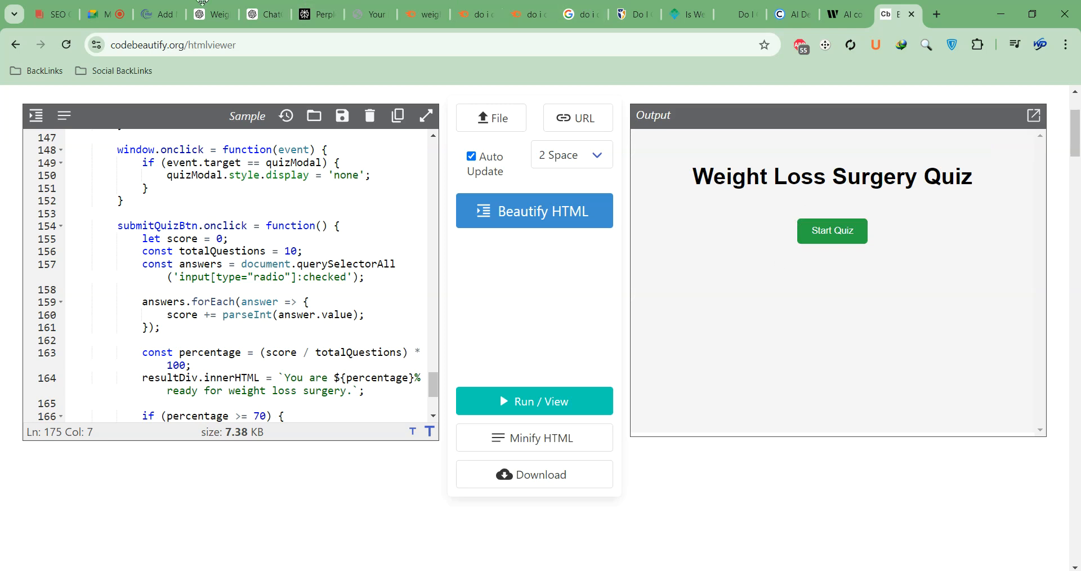
Step: In the ChatGPT quiz chat, send the request "Bold Questions in quiz and also show result in other popup"
left_click(212, 14)
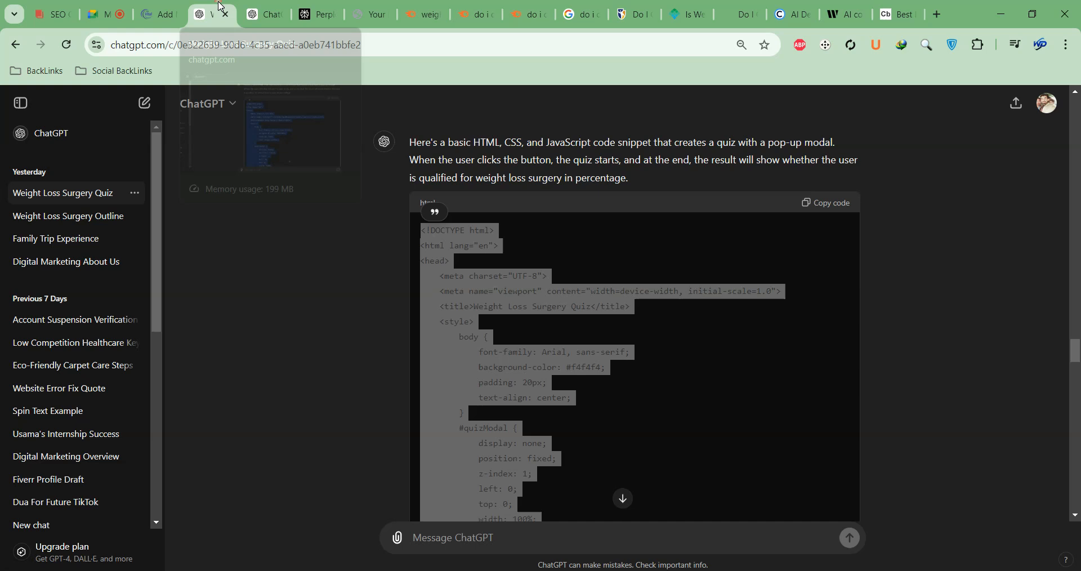
scroll(730, 539, "down", 5)
left_click(726, 537)
type("B")
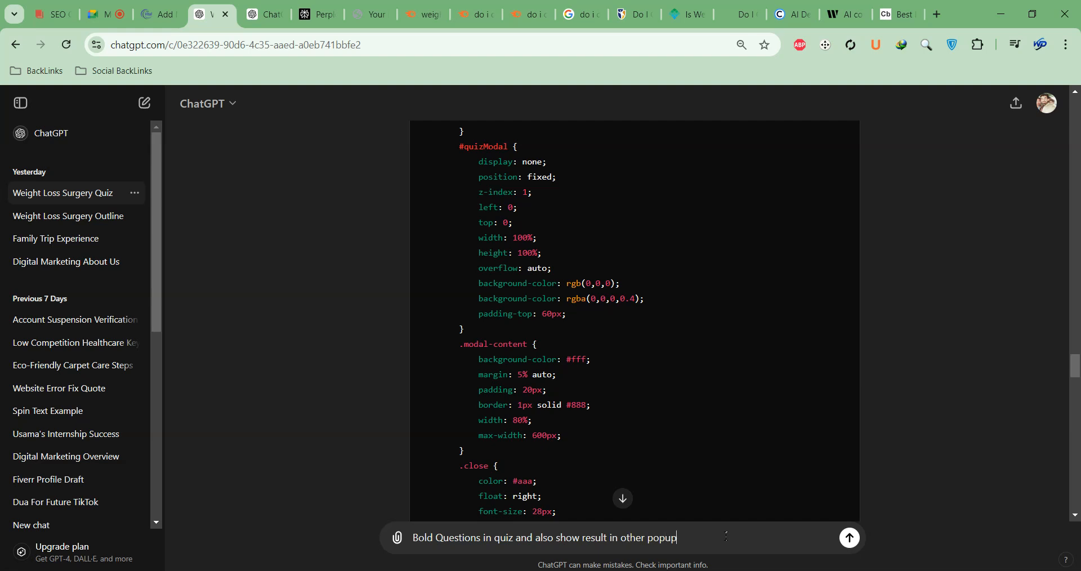
key("Return")
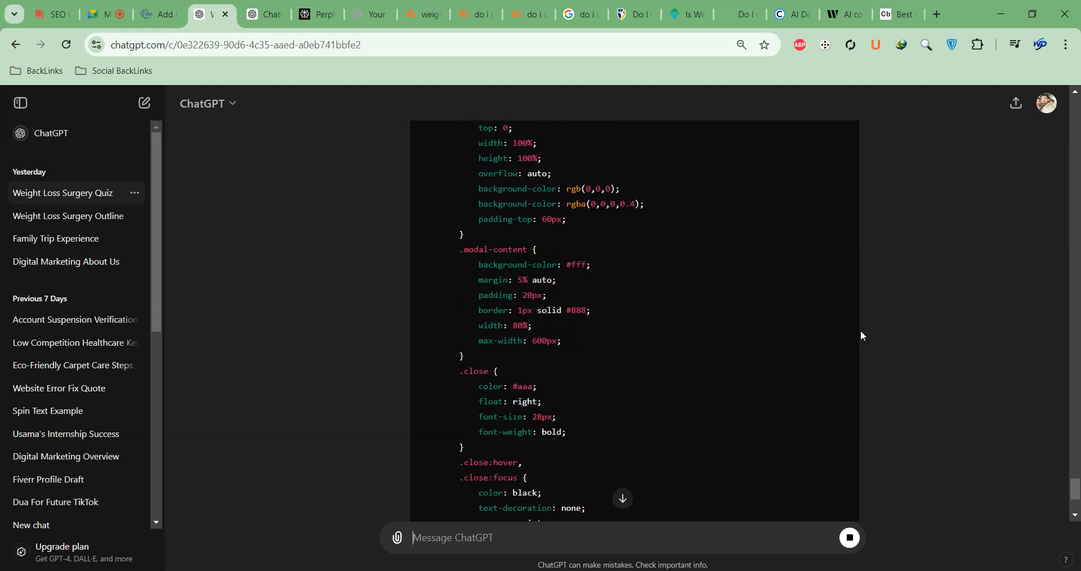
scroll(861, 333, "up", 5)
scroll(857, 340, "down", 6)
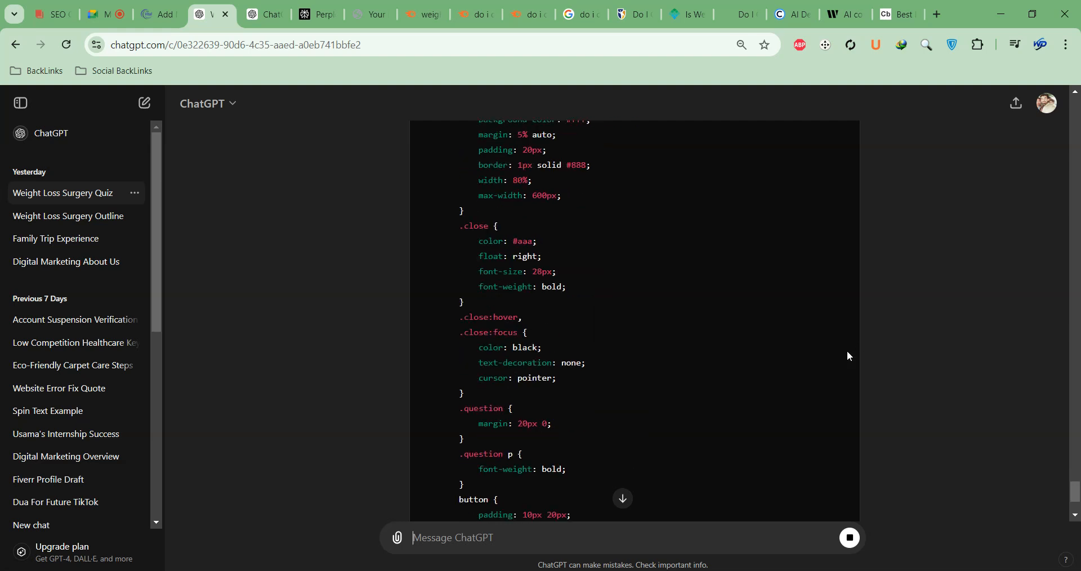
scroll(927, 330, "up", 10)
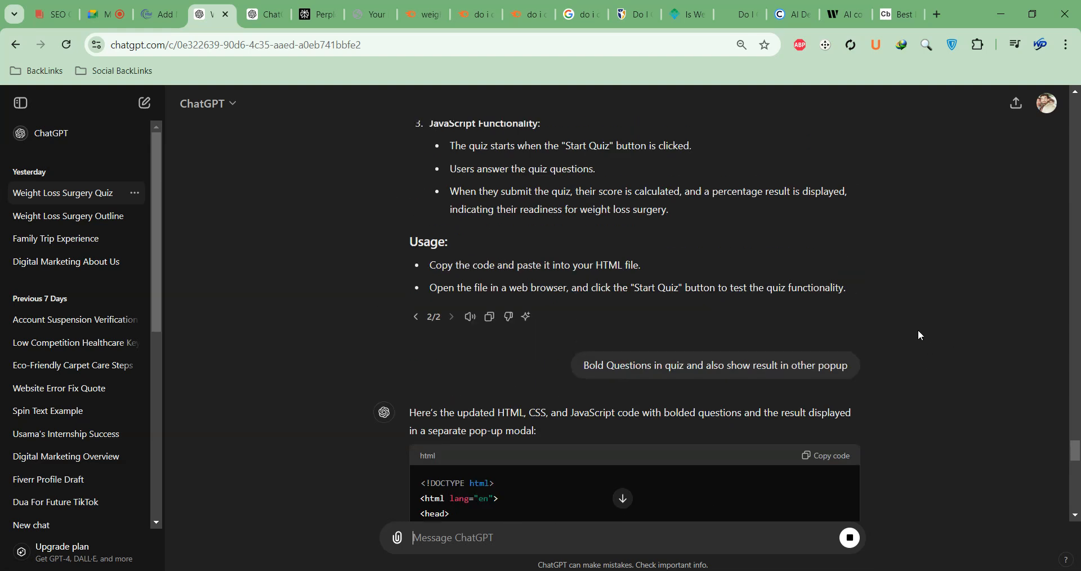
left_click(1070, 494)
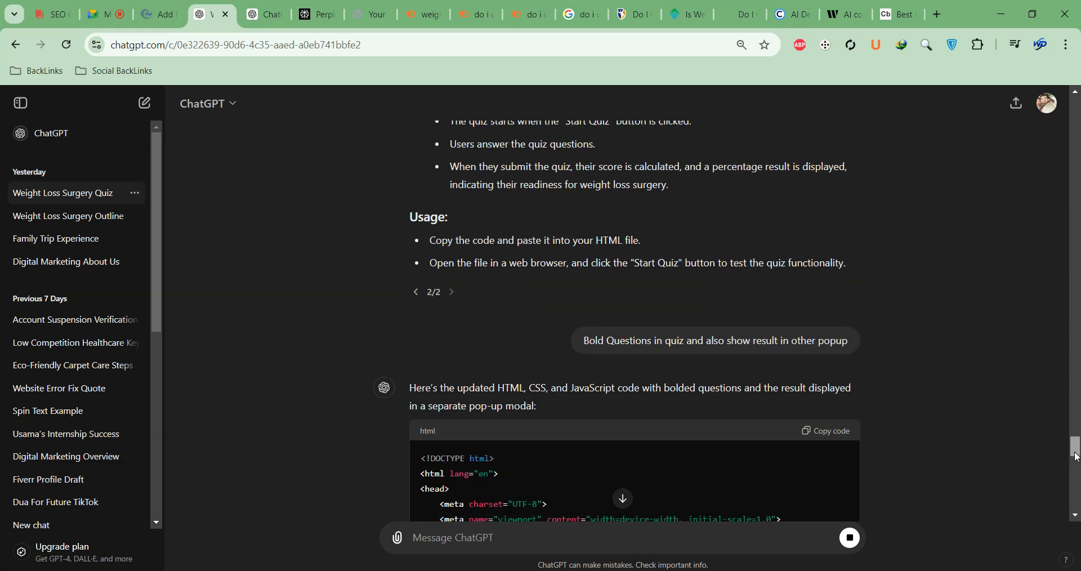
left_click_drag(1070, 494, 1064, 510)
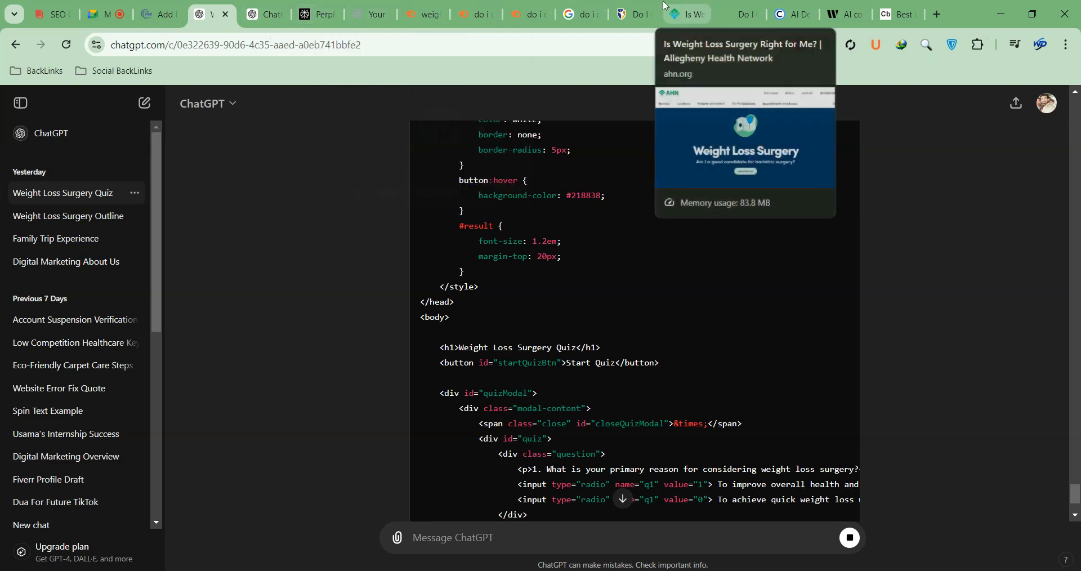
Step: Open Guthrie's Weight Loss Surgery Quiz from its website, accept the terms, and look over the first page of questions
left_click(634, 14)
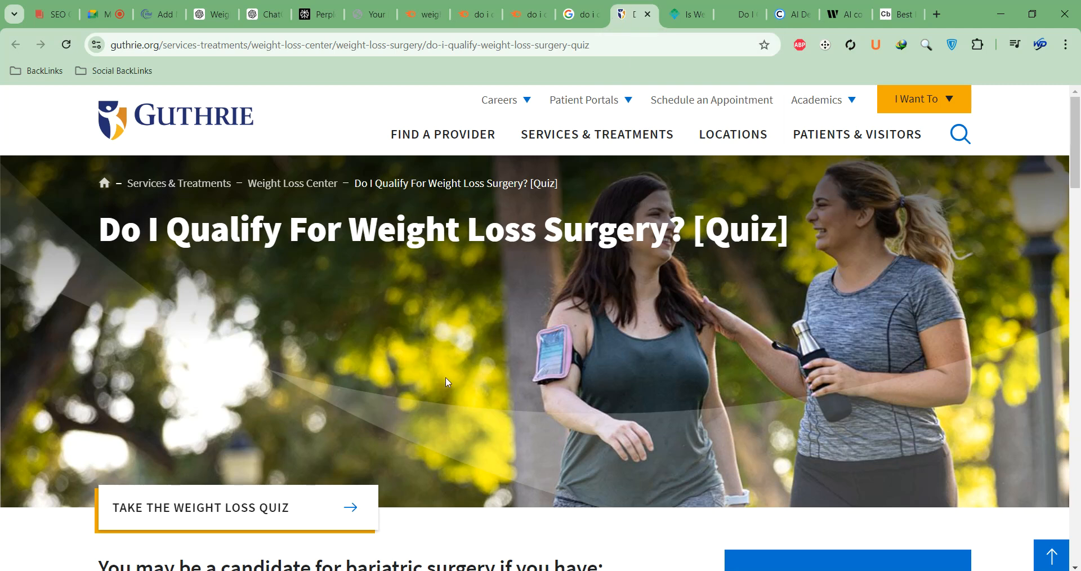
scroll(445, 377, "down", 10)
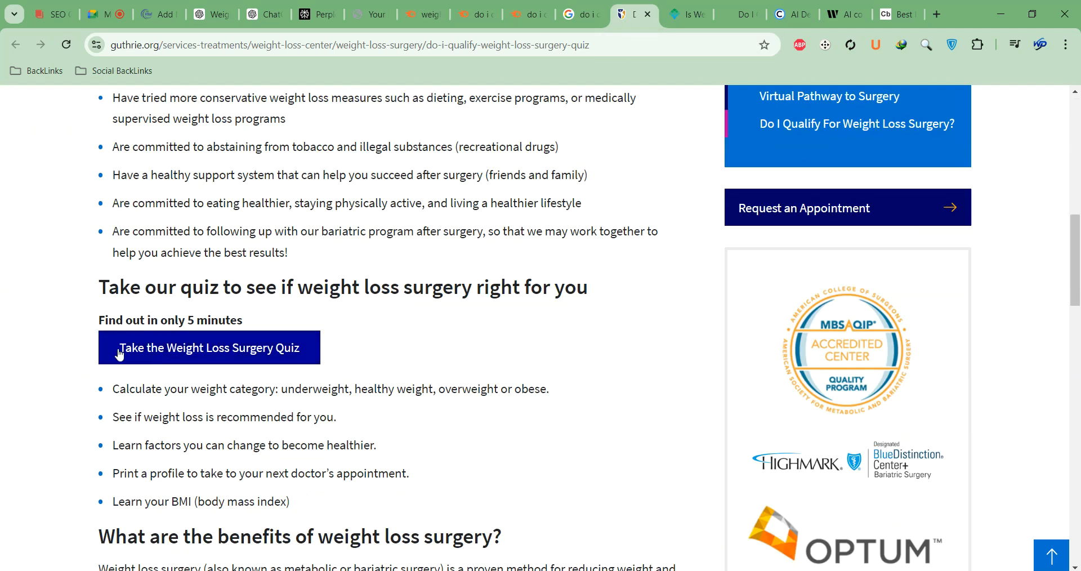
left_click(252, 353)
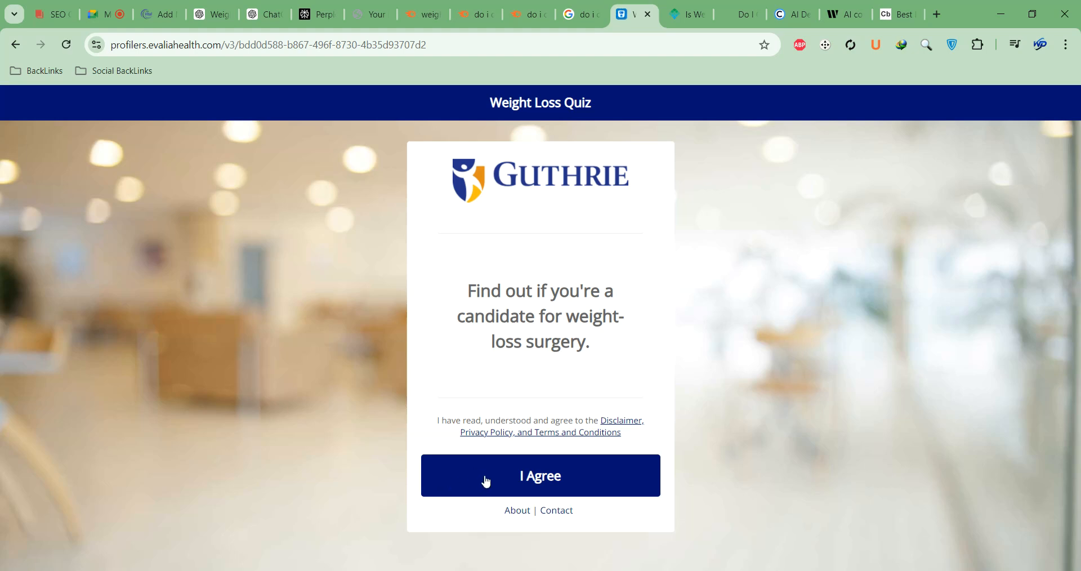
left_click(487, 482)
scroll(495, 470, "down", 5)
scroll(336, 244, "up", 5)
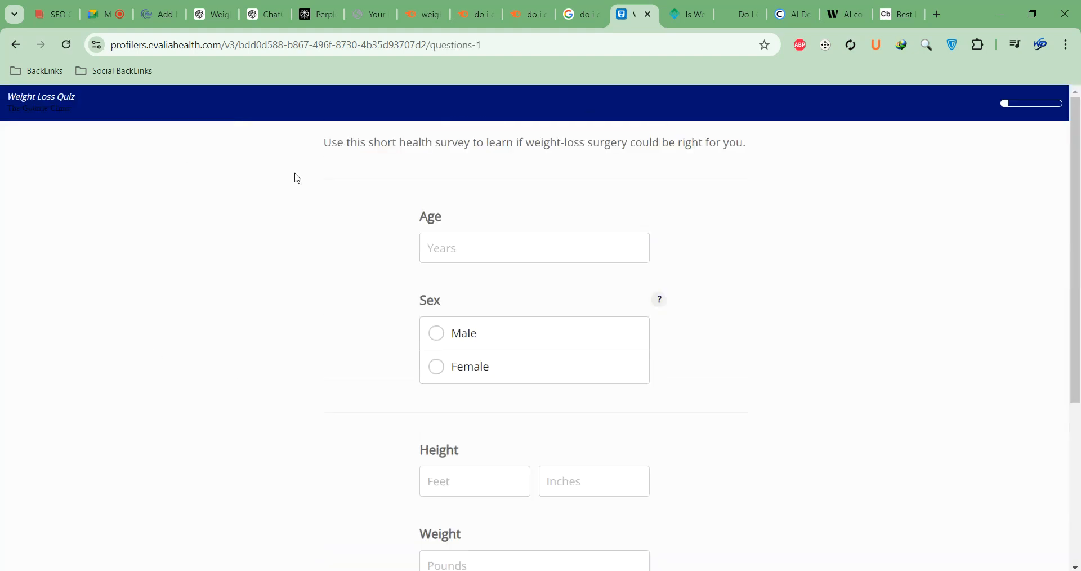
Step: Return to the ChatGPT quiz chat and review its prompts from the first quiz request through the HTML code request
left_click(241, 15)
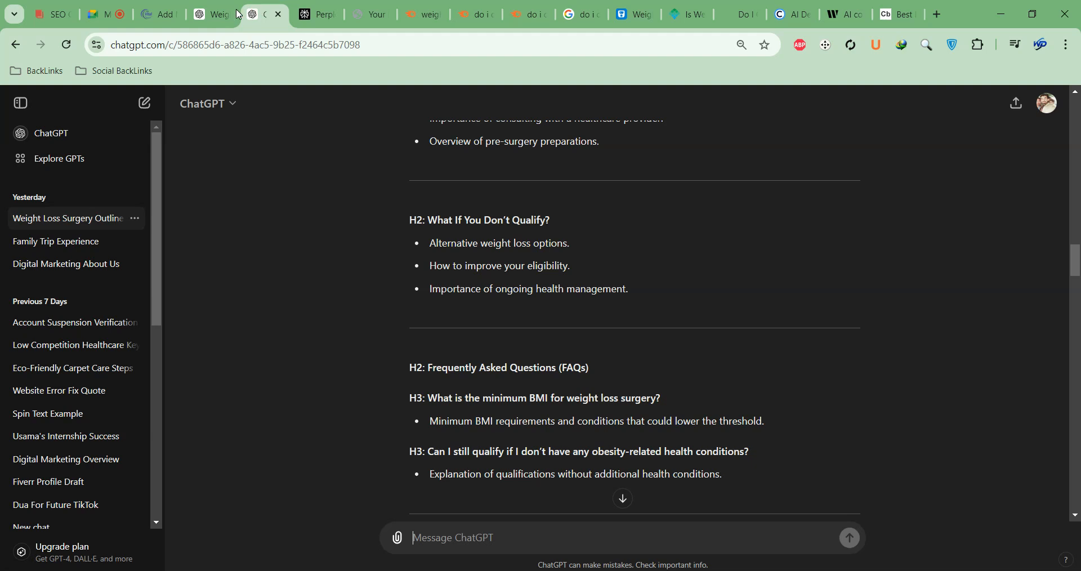
left_click(207, 14)
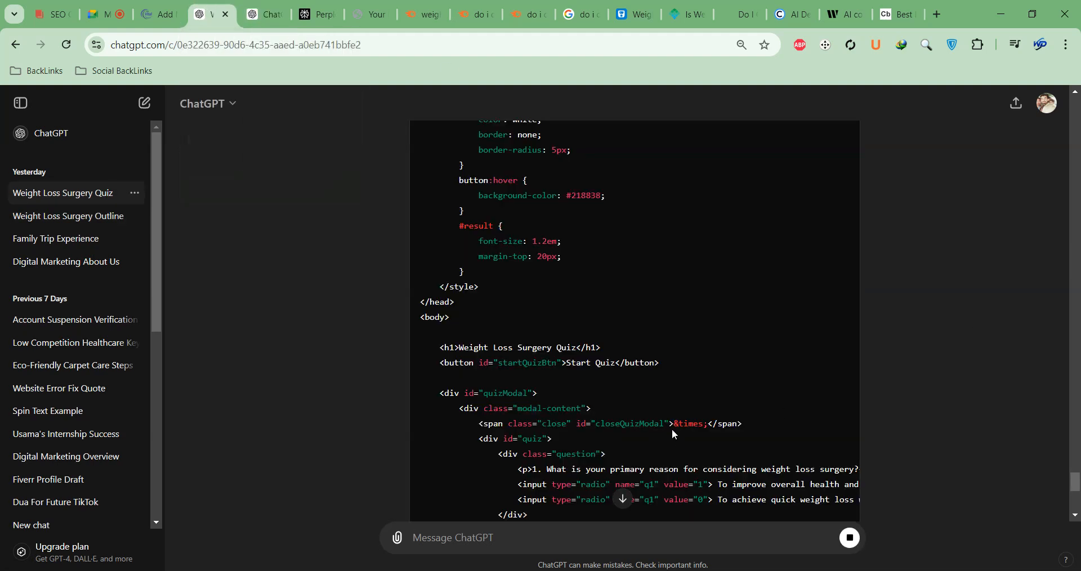
scroll(638, 338, "up", 20)
scroll(636, 342, "up", 20)
scroll(636, 343, "up", 20)
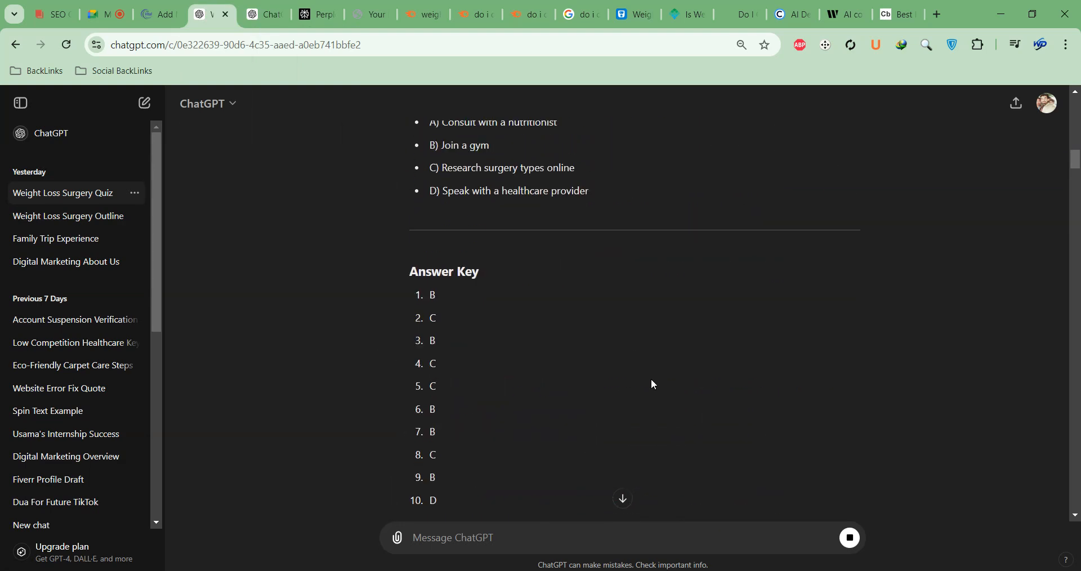
scroll(648, 371, "down", 6)
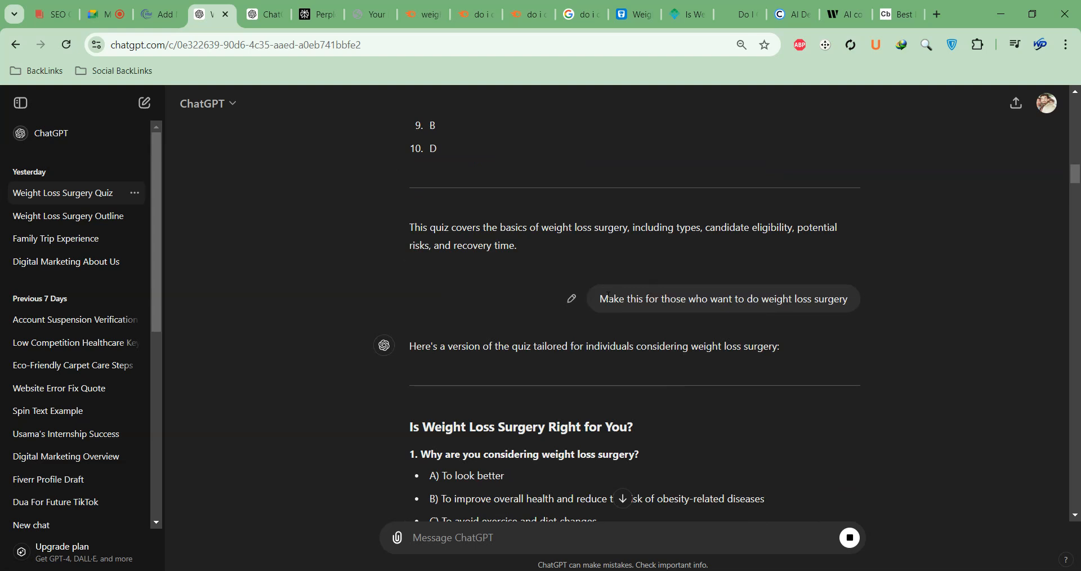
scroll(608, 295, "up", 20)
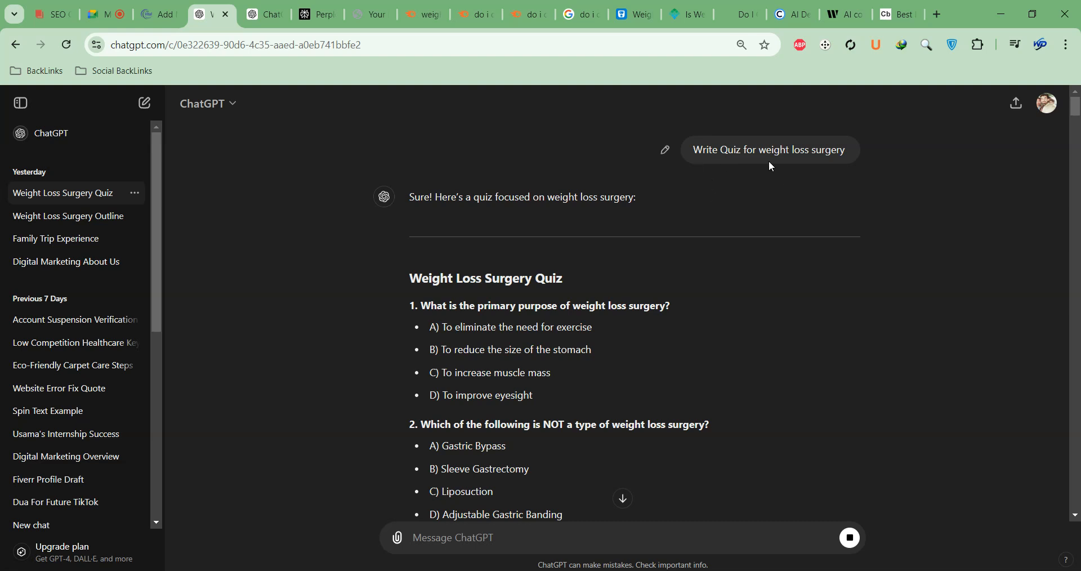
scroll(478, 213, "down", 20)
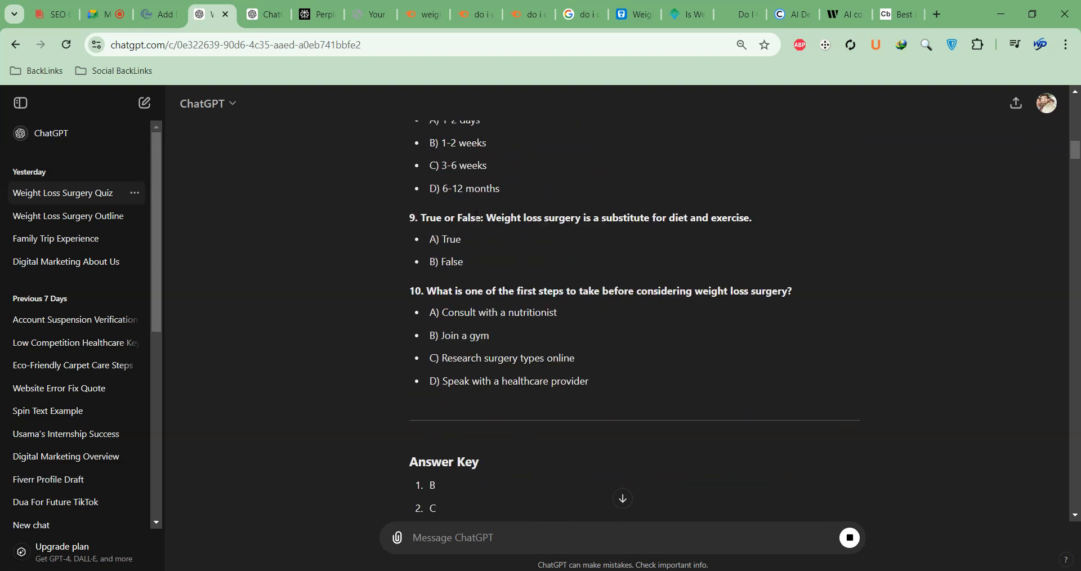
scroll(483, 216, "down", 3)
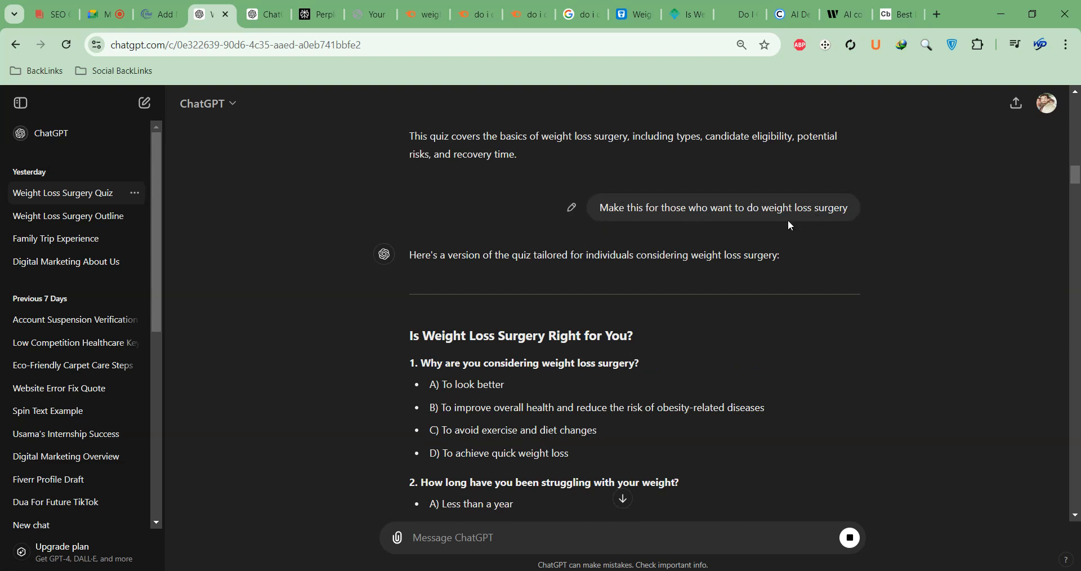
scroll(556, 211, "down", 10)
scroll(552, 229, "down", 20)
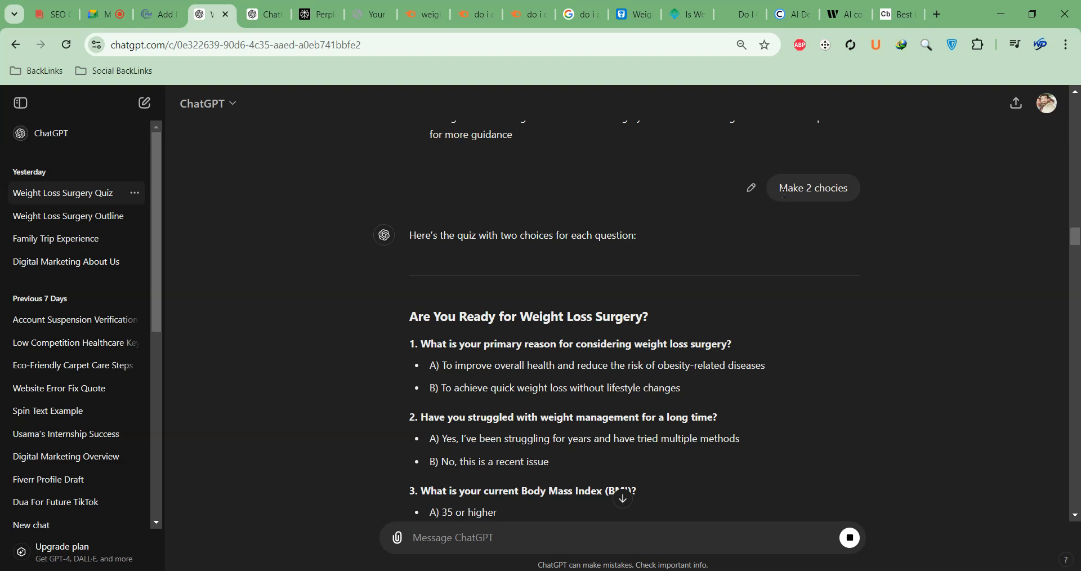
scroll(715, 265, "down", 5)
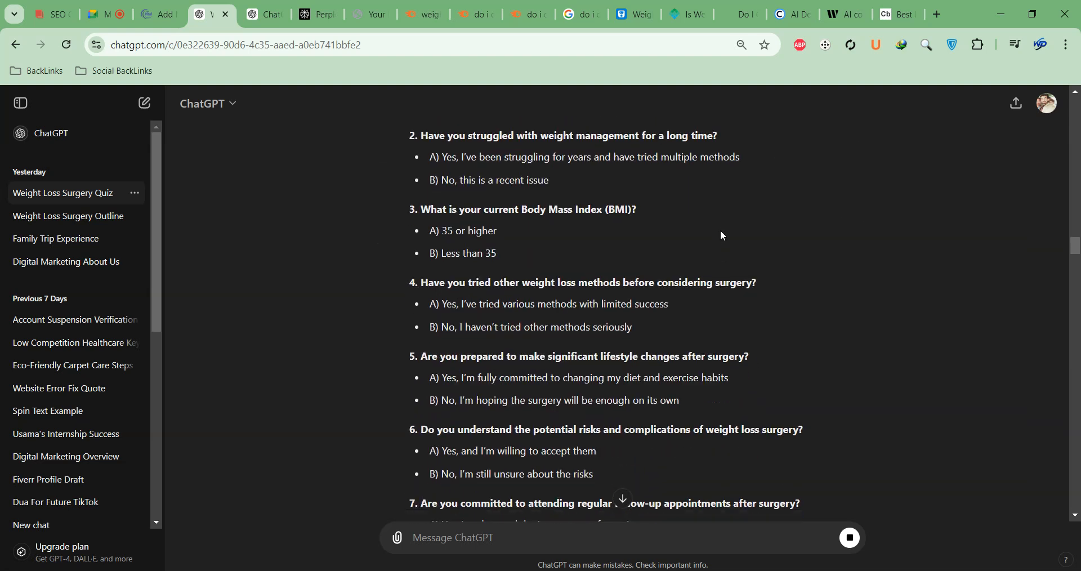
scroll(729, 228, "down", 3)
scroll(728, 225, "down", 9)
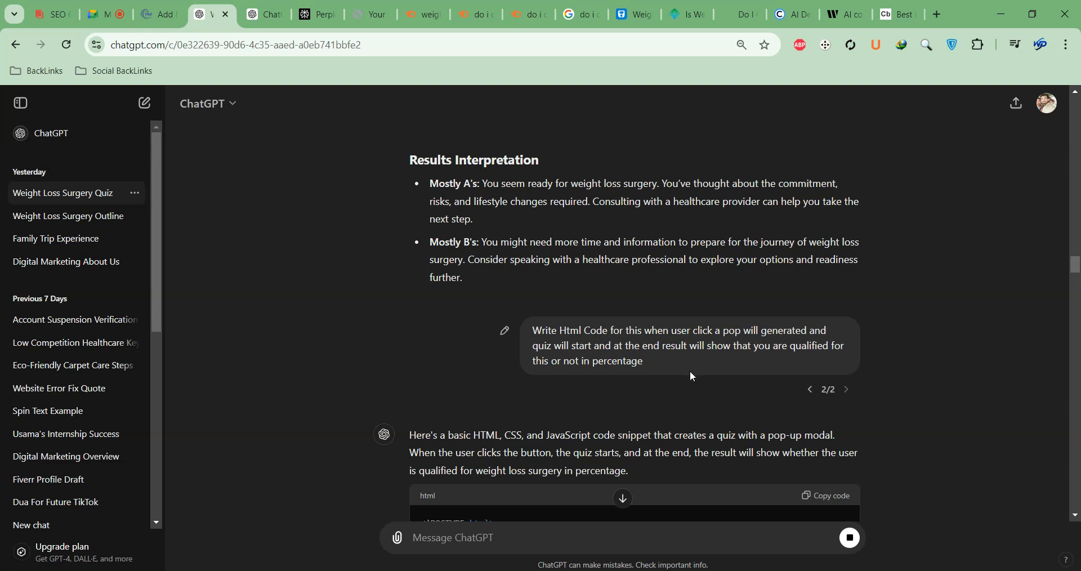
scroll(692, 376, "down", 3)
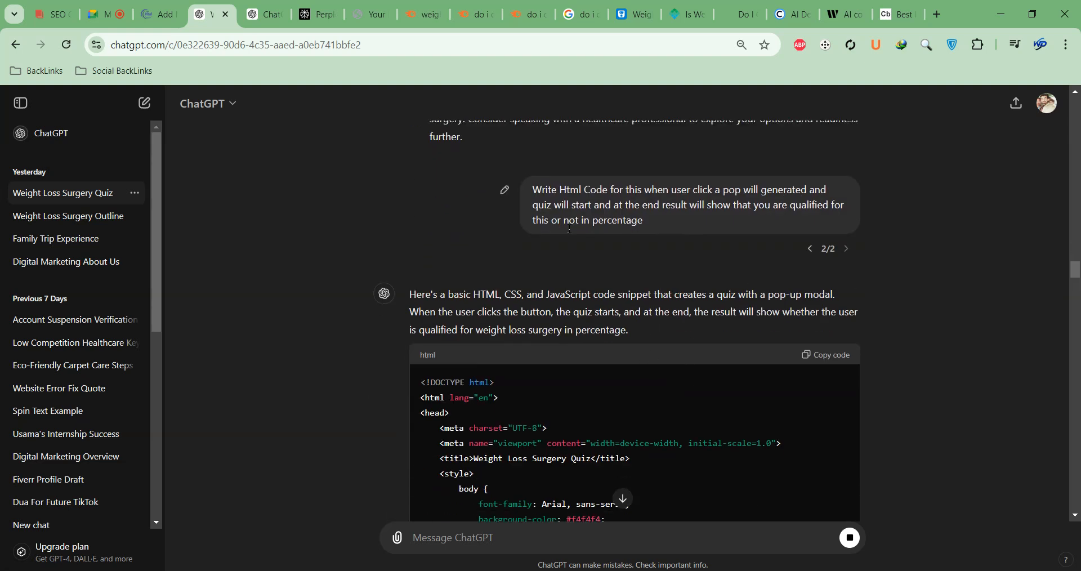
scroll(646, 387, "down", 5)
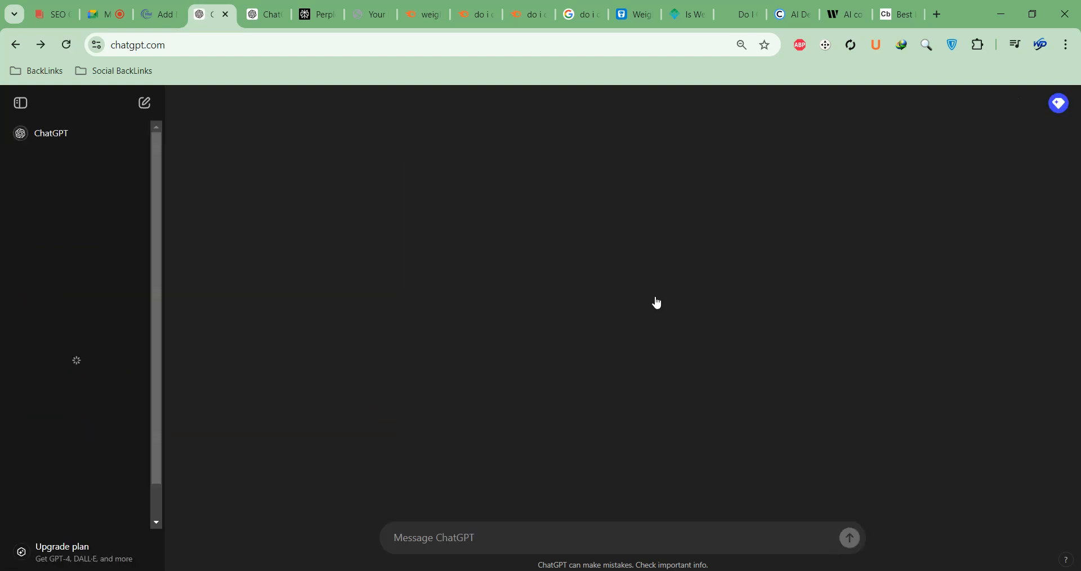
Step: Reopen the Weight Loss Surgery Quiz chat and let ChatGPT continue generating the unfinished code
left_click(251, 16)
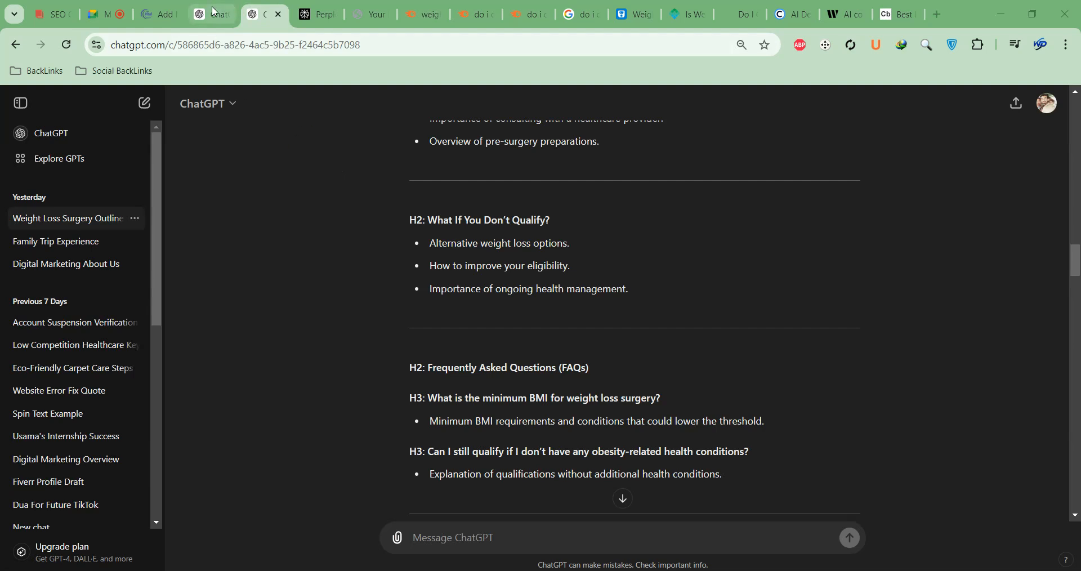
left_click(212, 16)
left_click(50, 218)
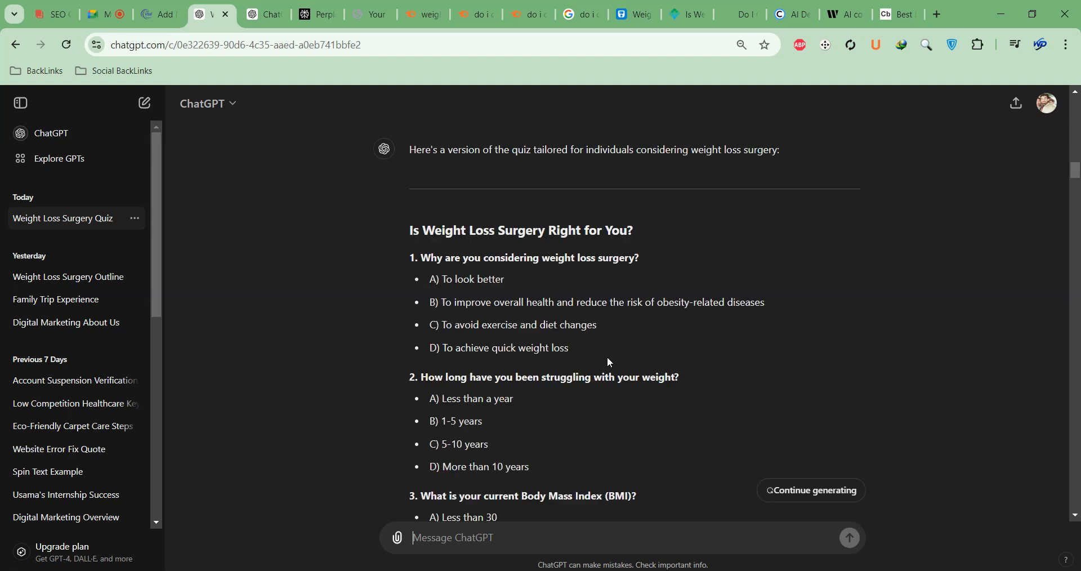
left_click(813, 489)
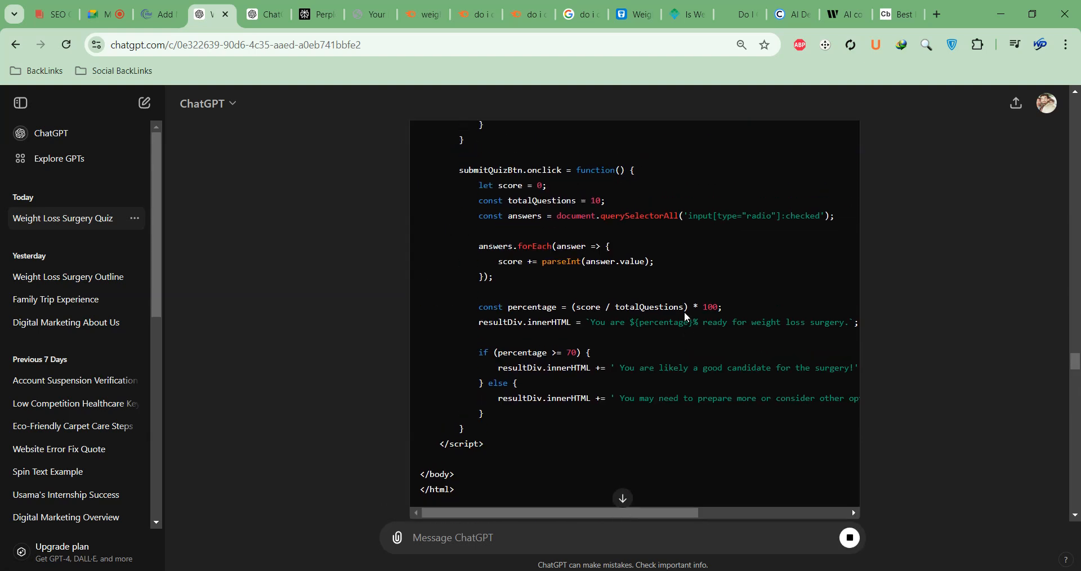
Step: Review the earlier HTML code prompt, the request for bold questions, and the updated code with its explanatory notes
scroll(684, 312, "up", 10)
scroll(684, 312, "up", 10)
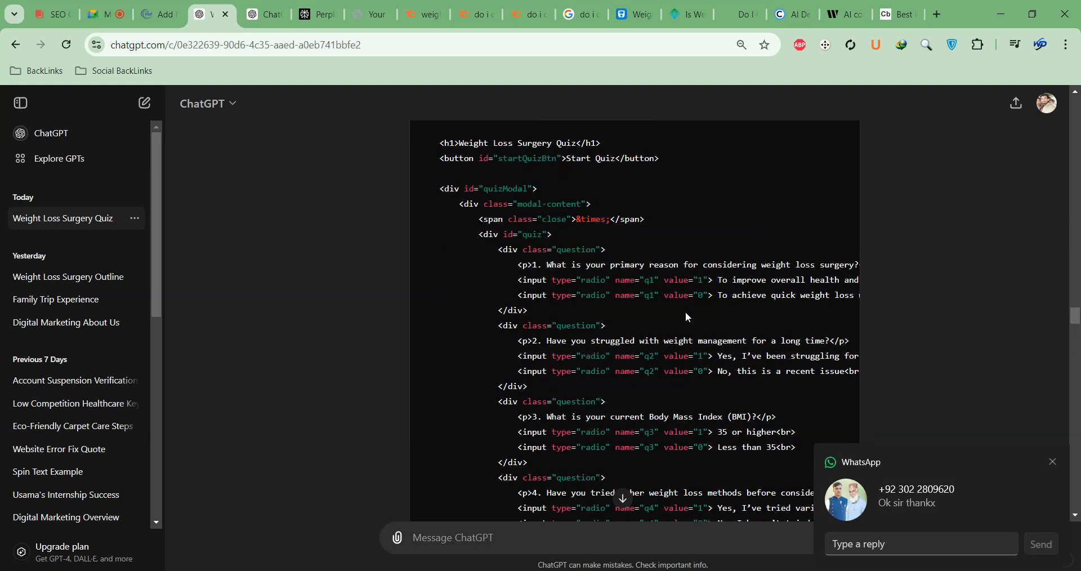
scroll(690, 312, "up", 10)
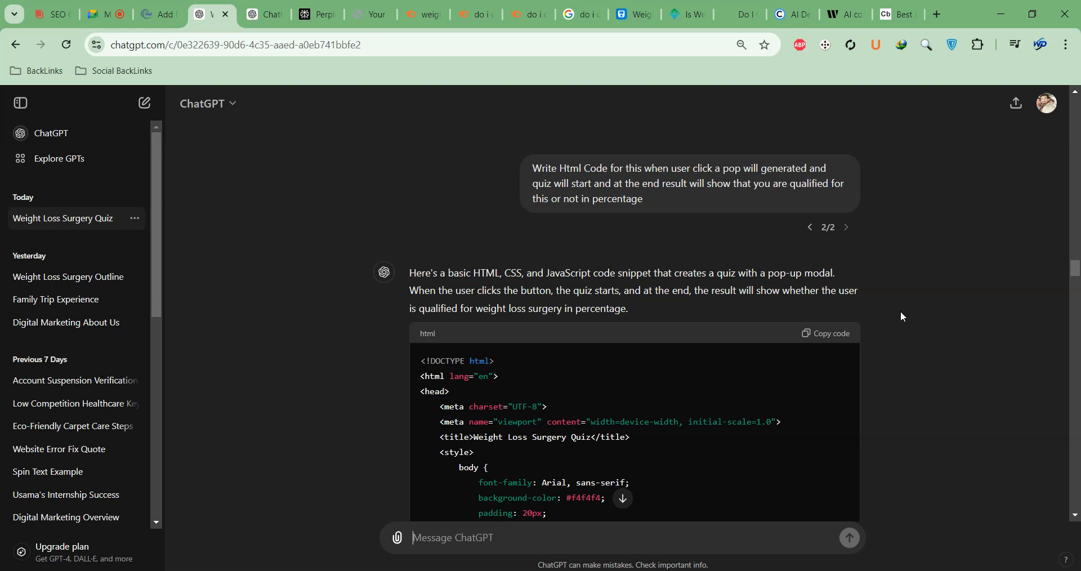
scroll(898, 333, "down", 15)
scroll(897, 336, "down", 20)
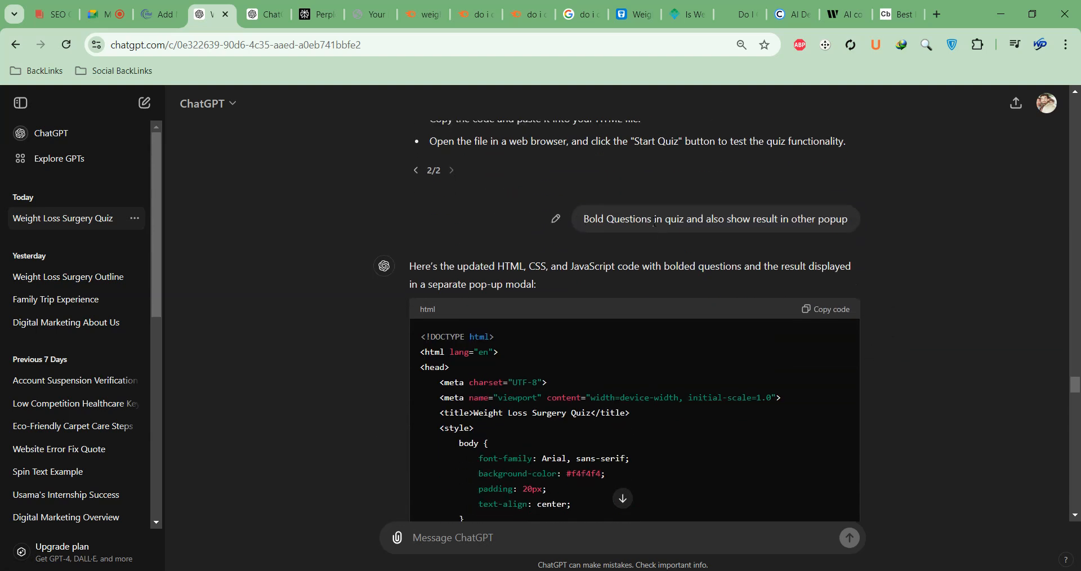
scroll(875, 252, "down", 12)
scroll(876, 256, "down", 15)
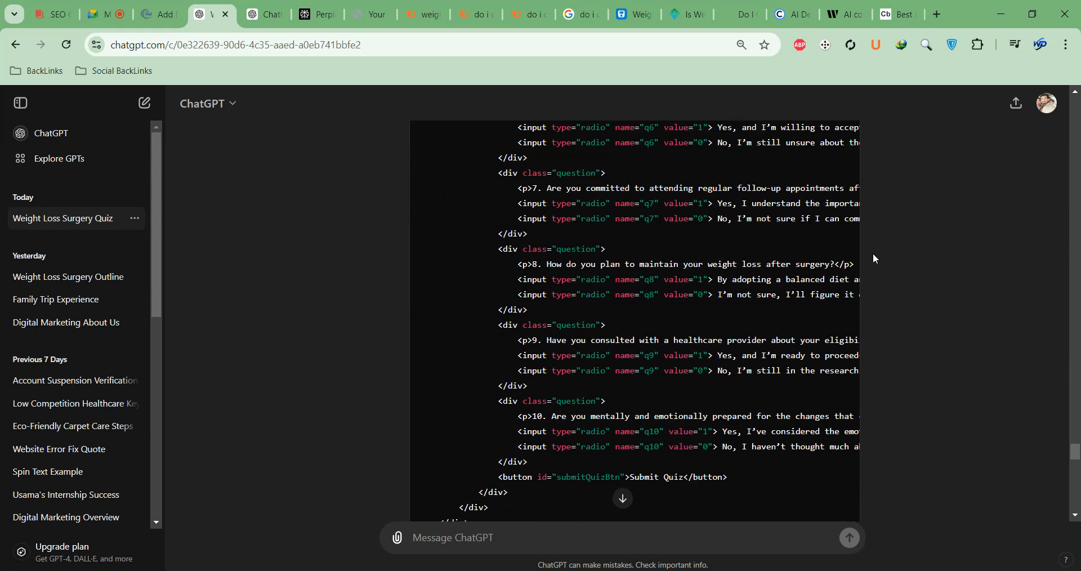
scroll(872, 252, "down", 5)
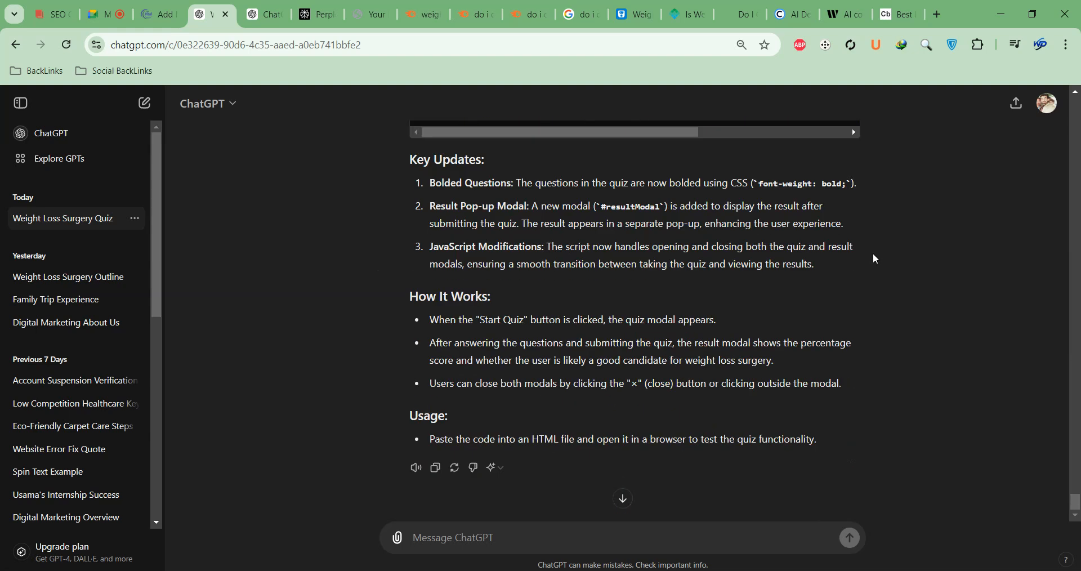
Step: Copy the updated quiz code from ChatGPT and replace all the code in Code Beautify's HTML editor with it
scroll(864, 251, "up", 12)
scroll(865, 252, "up", 12)
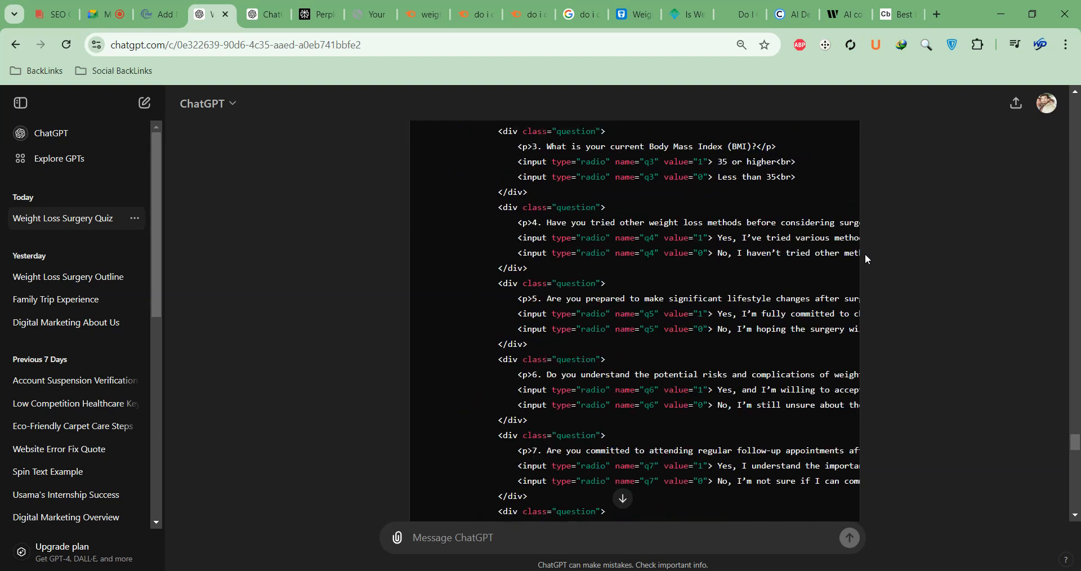
scroll(870, 260, "up", 10)
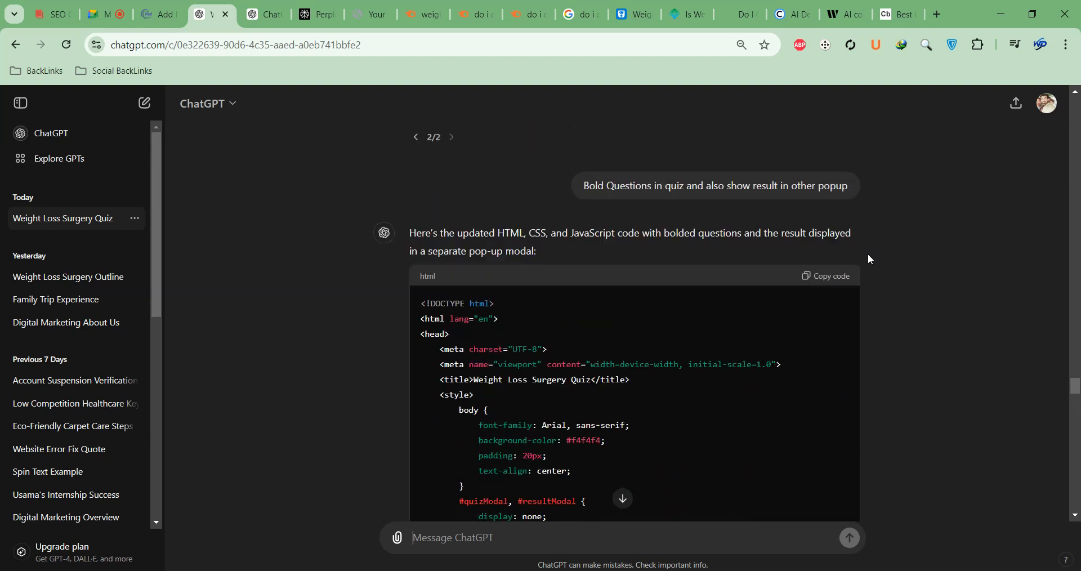
left_click(814, 299)
left_click(898, 14)
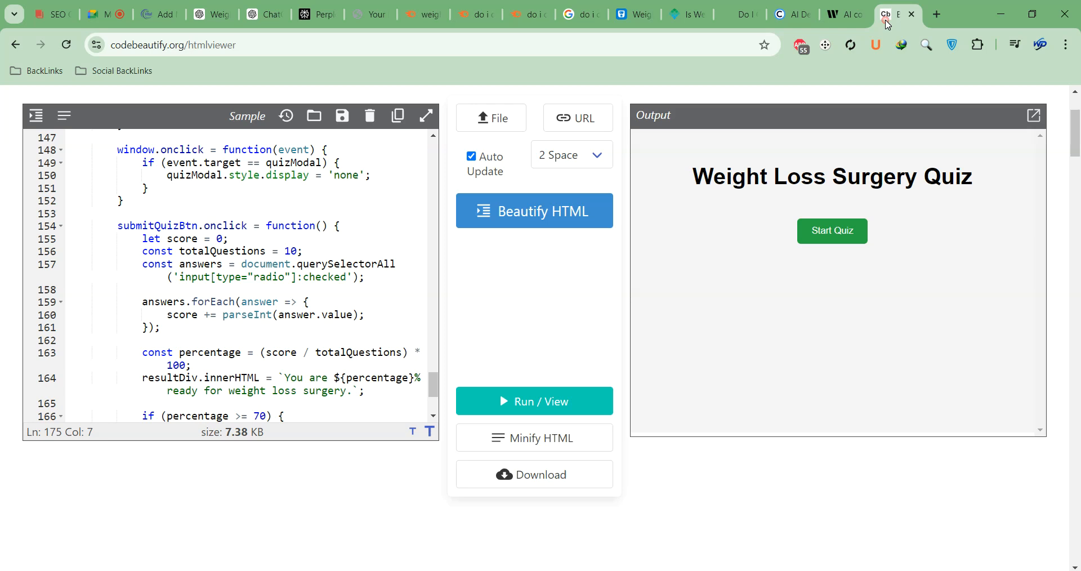
left_click(189, 214)
key("ctrl+a")
key("ctrl+v")
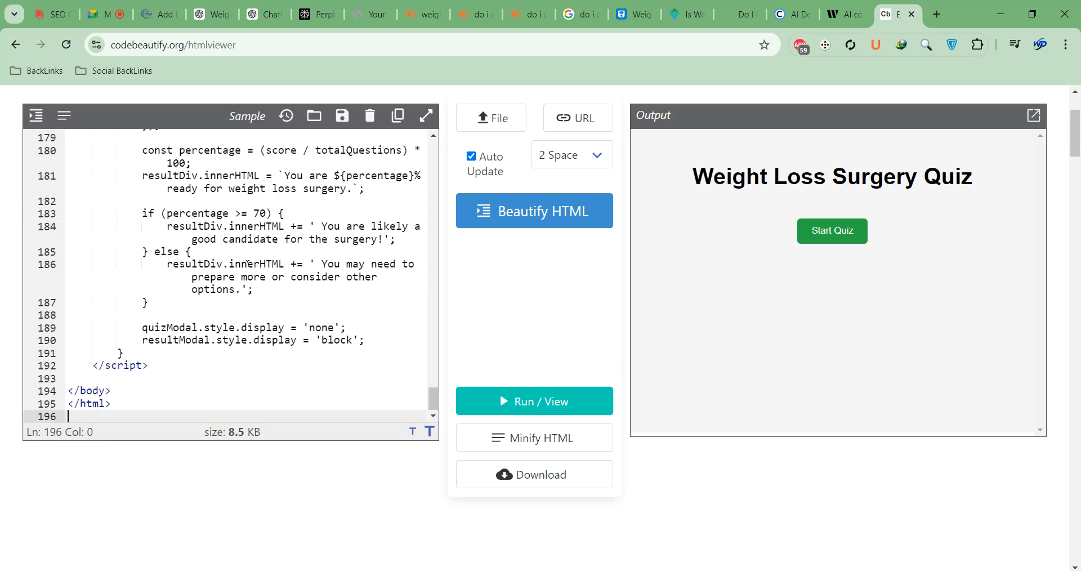
Step: Run the updated quiz code, start the quiz in the output preview and look through its questions
left_click(532, 396)
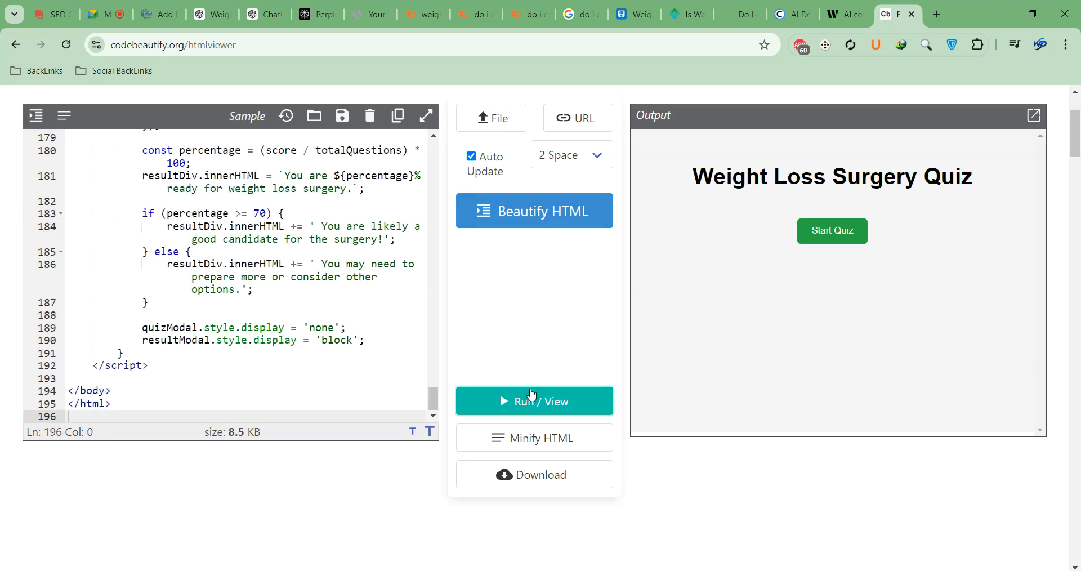
left_click(801, 241)
scroll(727, 232, "down", 10)
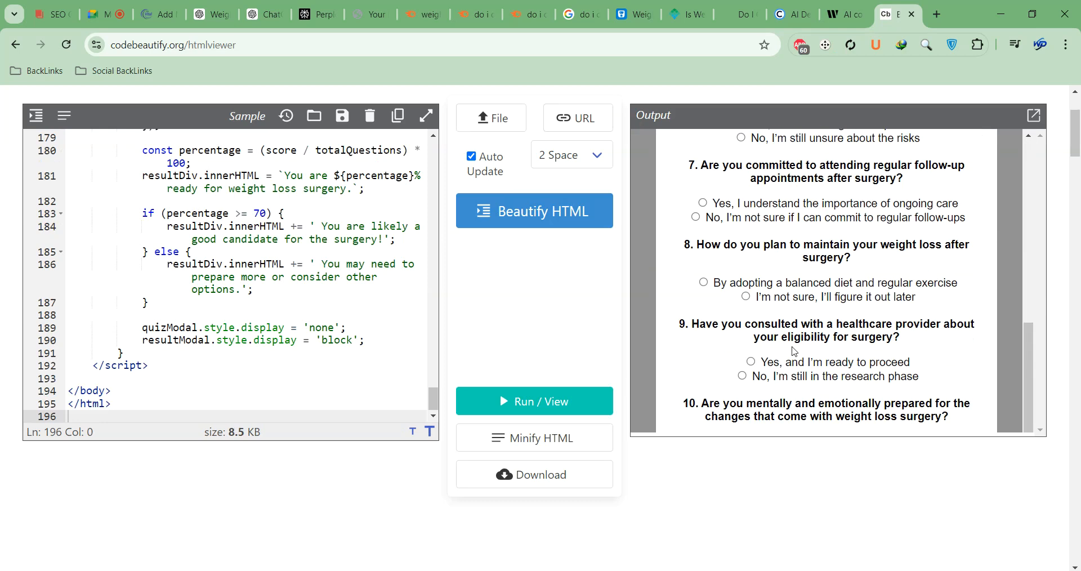
scroll(728, 232, "up", 10)
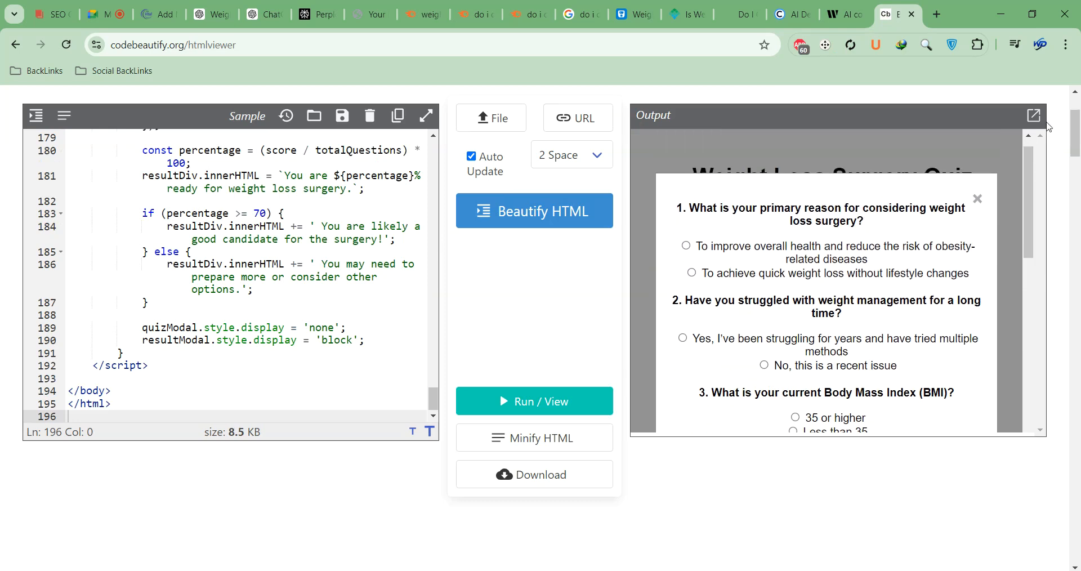
Step: Open the quiz output in its own browser tab, start the quiz and look over the questions
left_click(1033, 116)
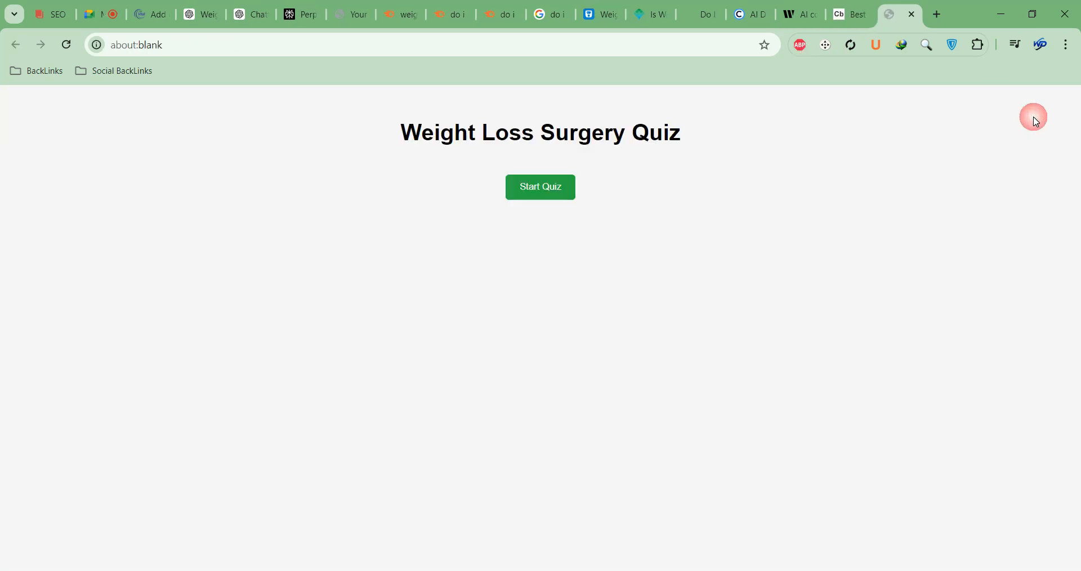
left_click(531, 186)
scroll(504, 275, "down", 5)
scroll(501, 275, "up", 7)
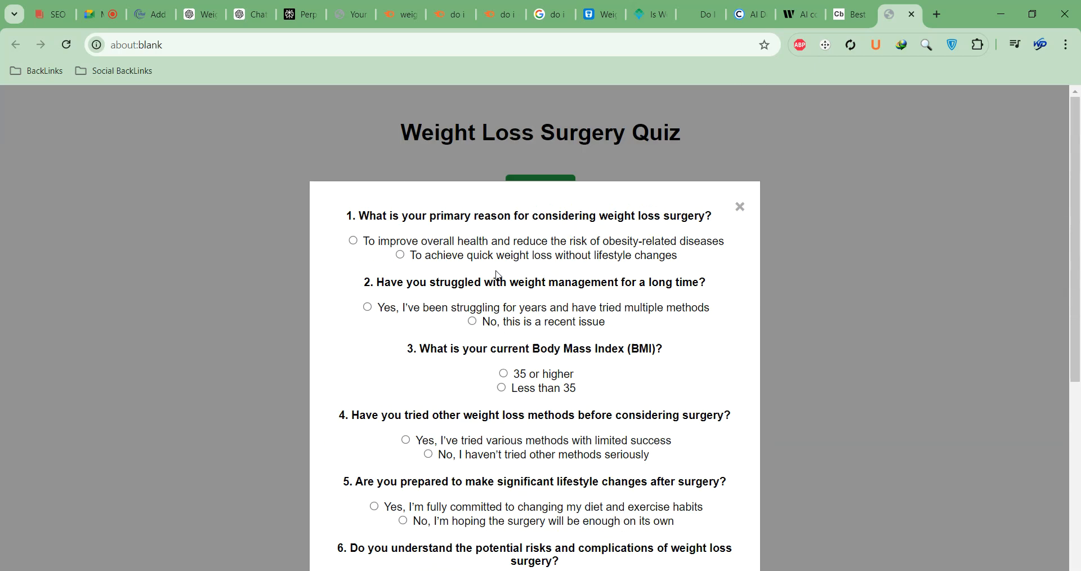
Step: Answer quiz questions 1 to 7 with the second option of each
left_click(401, 255)
left_click(472, 321)
left_click(502, 388)
scroll(442, 309, "down", 4)
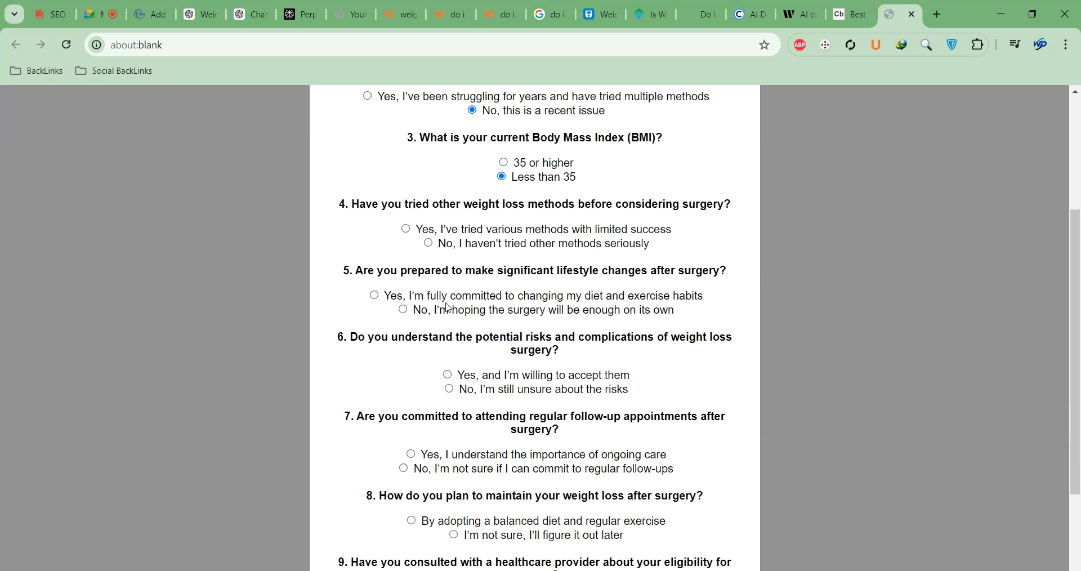
left_click(428, 244)
left_click(403, 310)
left_click(449, 389)
left_click(400, 473)
Step: Answer questions 8, 9 and 10 with their first options, submit the quiz and close the result
scroll(467, 443, "down", 3)
left_click(412, 380)
left_click(459, 459)
scroll(472, 488, "down", 1)
scroll(428, 490, "up", 6)
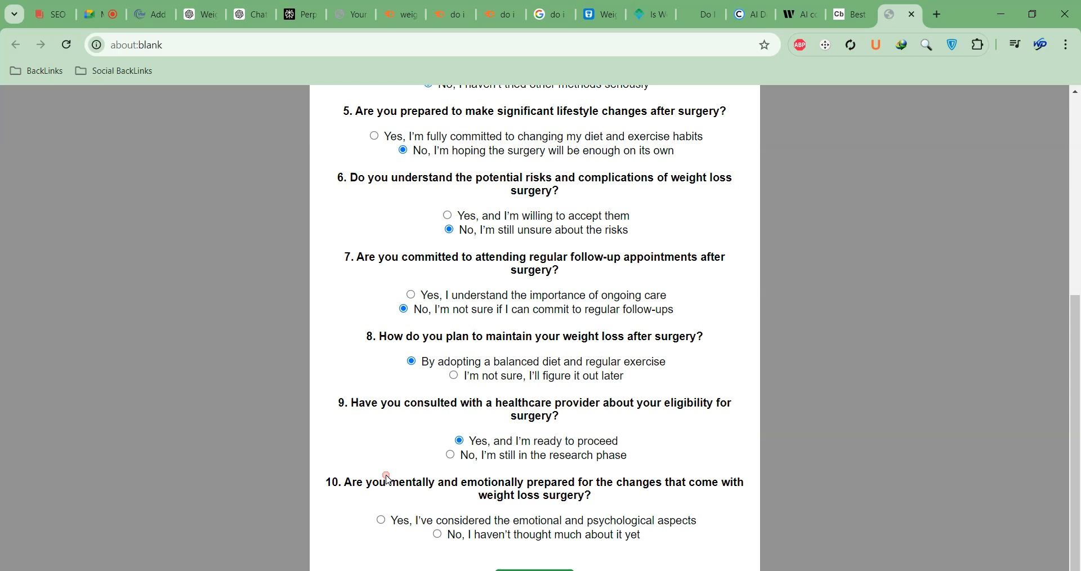
scroll(398, 468, "down", 2)
scroll(399, 467, "down", 3)
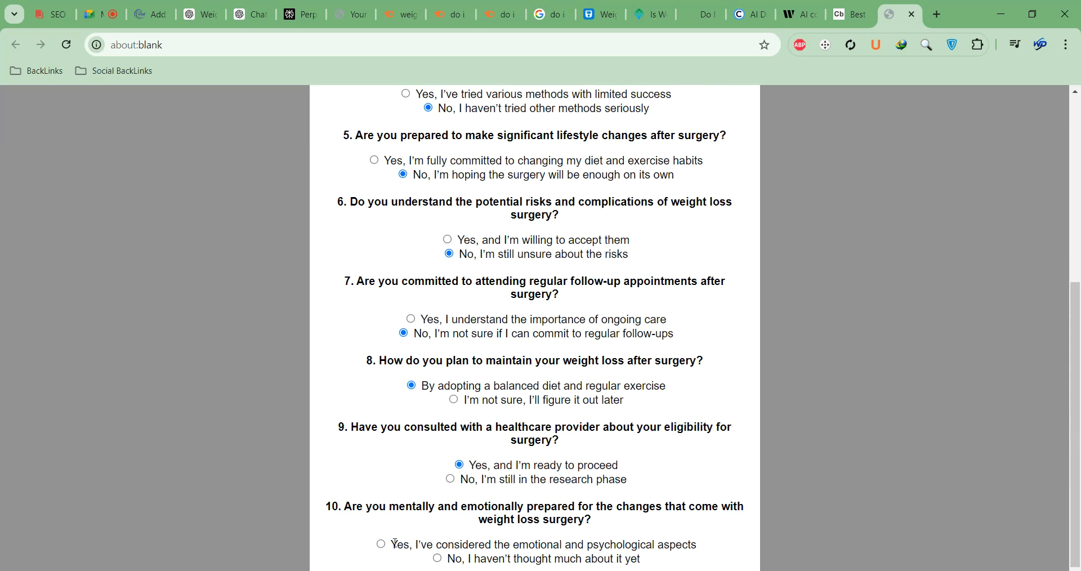
left_click(381, 474)
left_click(534, 541)
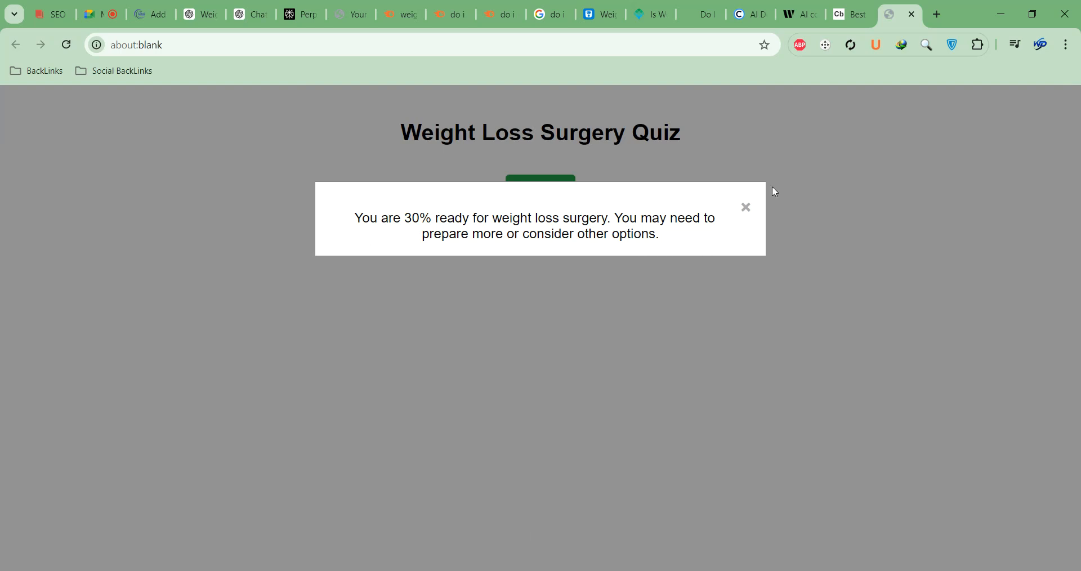
left_click(748, 209)
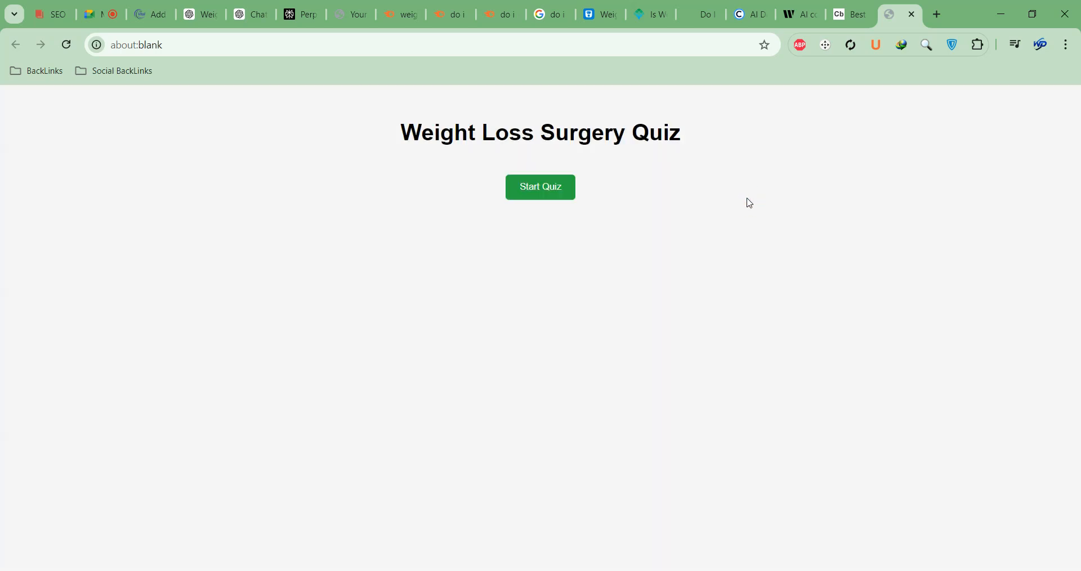
Step: Return to the Code Beautify HTML viewer and copy the entire quiz code from the editor
right_click(745, 199)
left_click(843, 8)
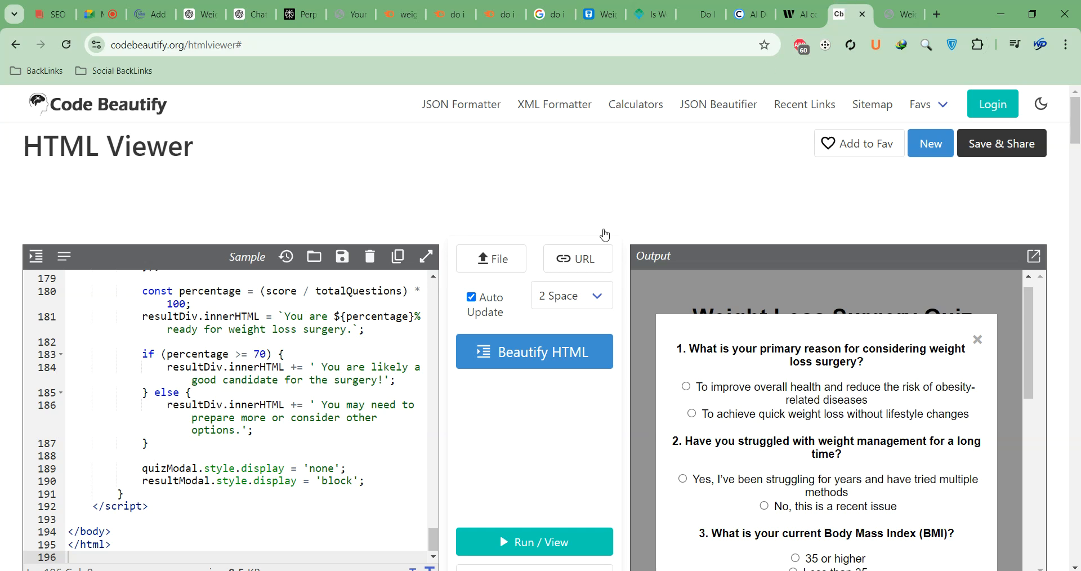
key("ctrl+a")
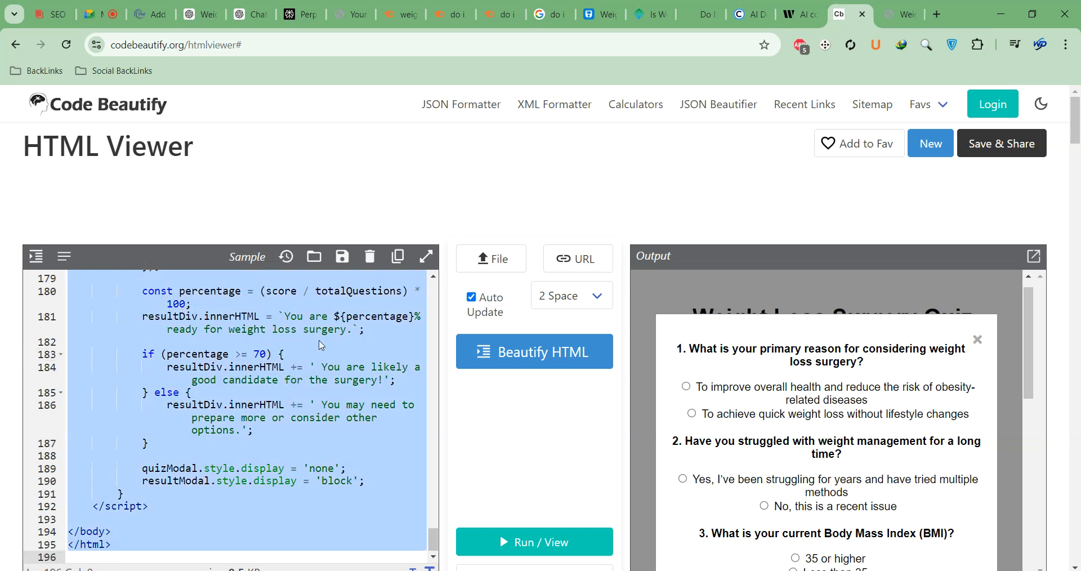
Step: Switch to the WordPress post editor and delete the "Start Your Quiz" paragraph above the Eligibility Criteria heading
left_click(143, 14)
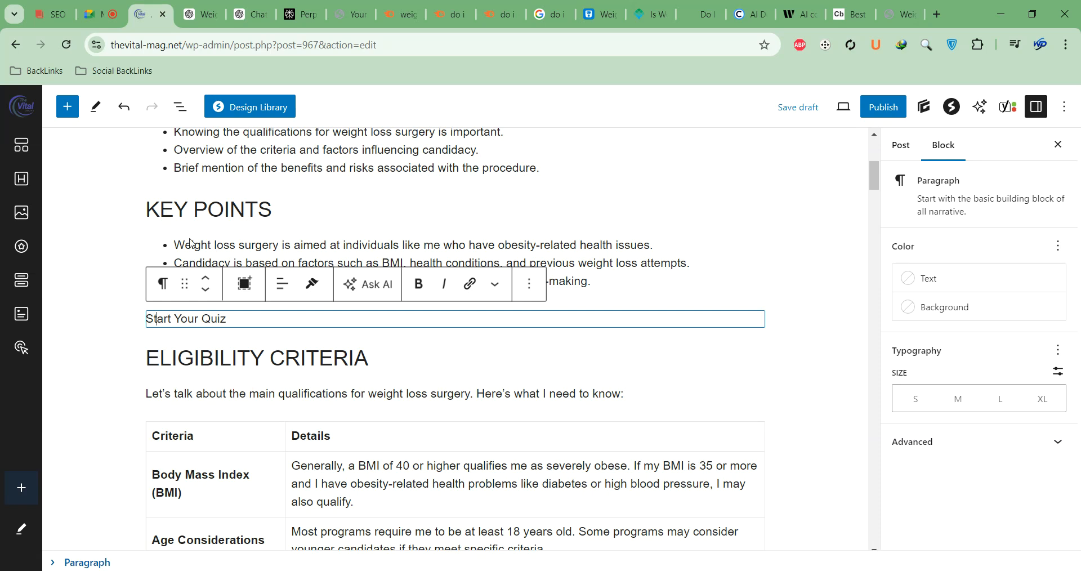
left_click(222, 310)
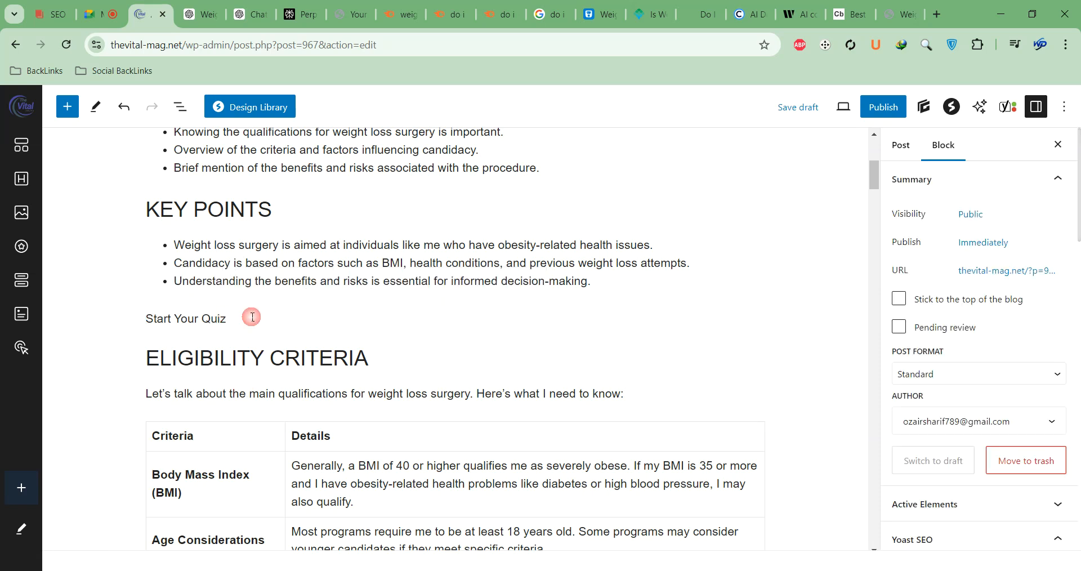
left_click(251, 319)
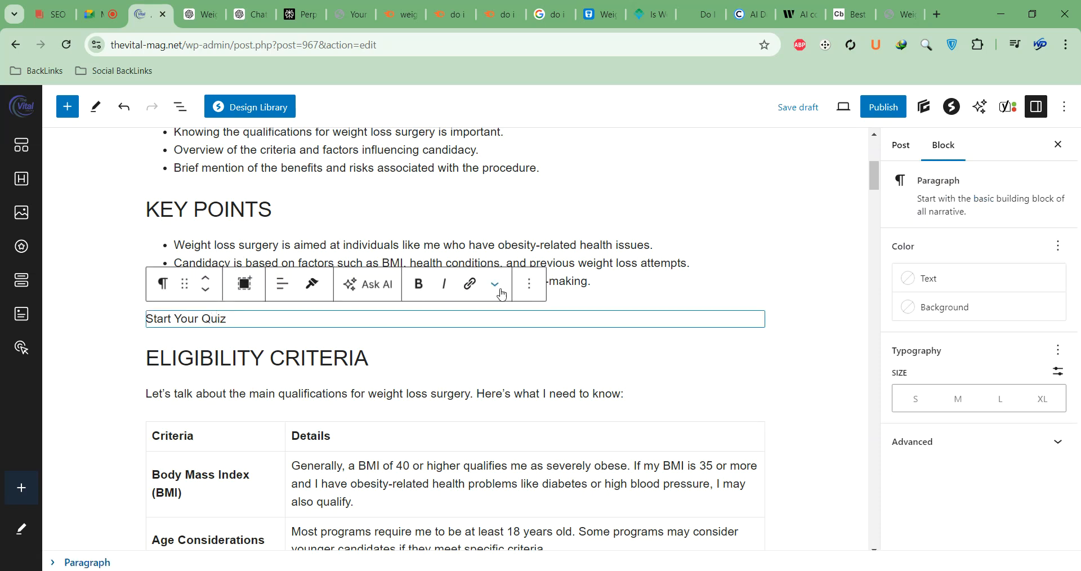
left_click(529, 284)
scroll(568, 450, "down", 3)
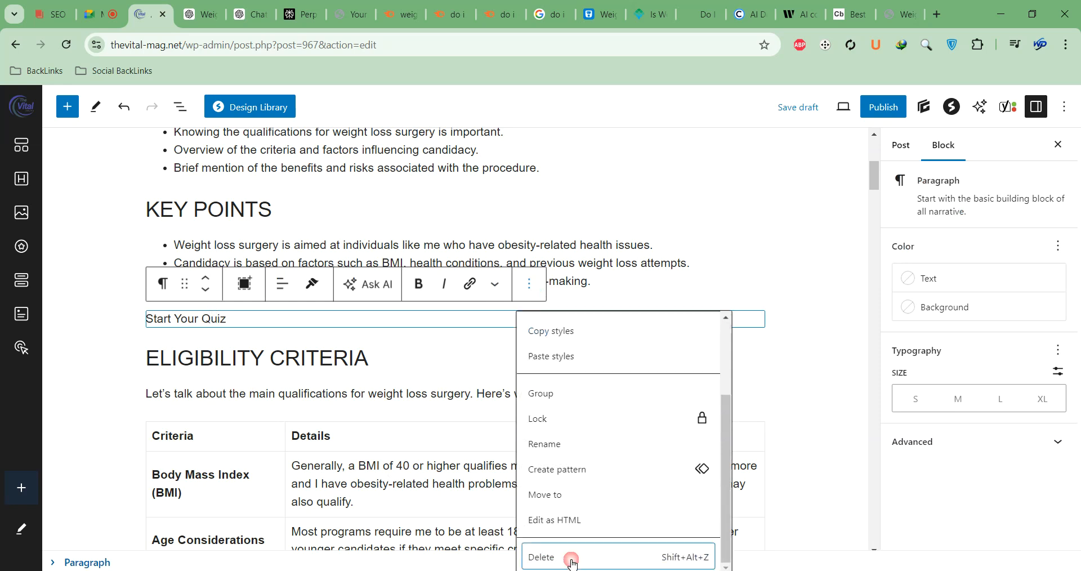
left_click(570, 558)
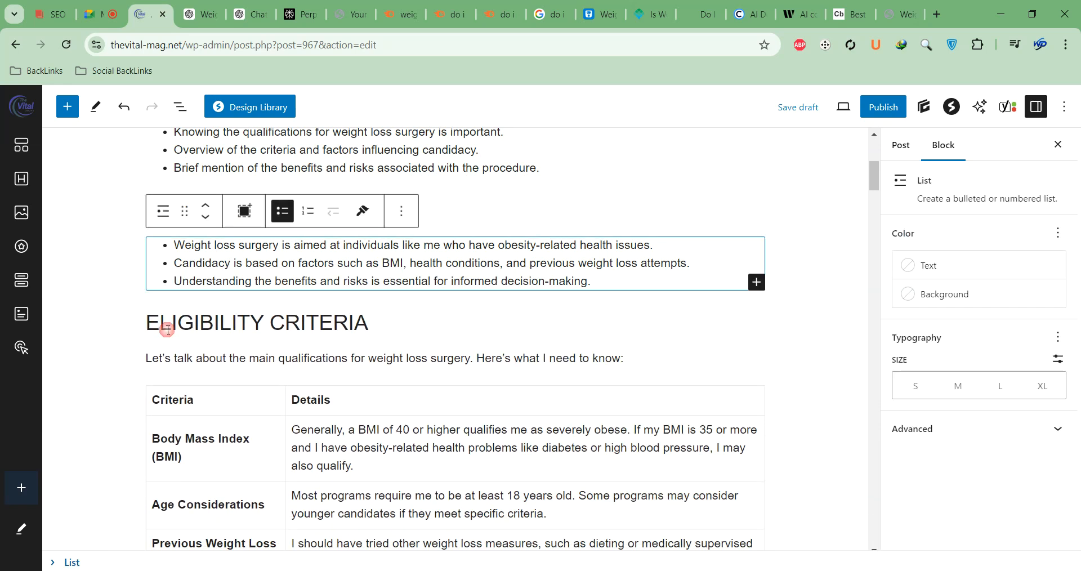
Step: Add a Custom HTML block between the Key Points list and the Eligibility Criteria heading
left_click(187, 328)
key("ctrl+alt+t")
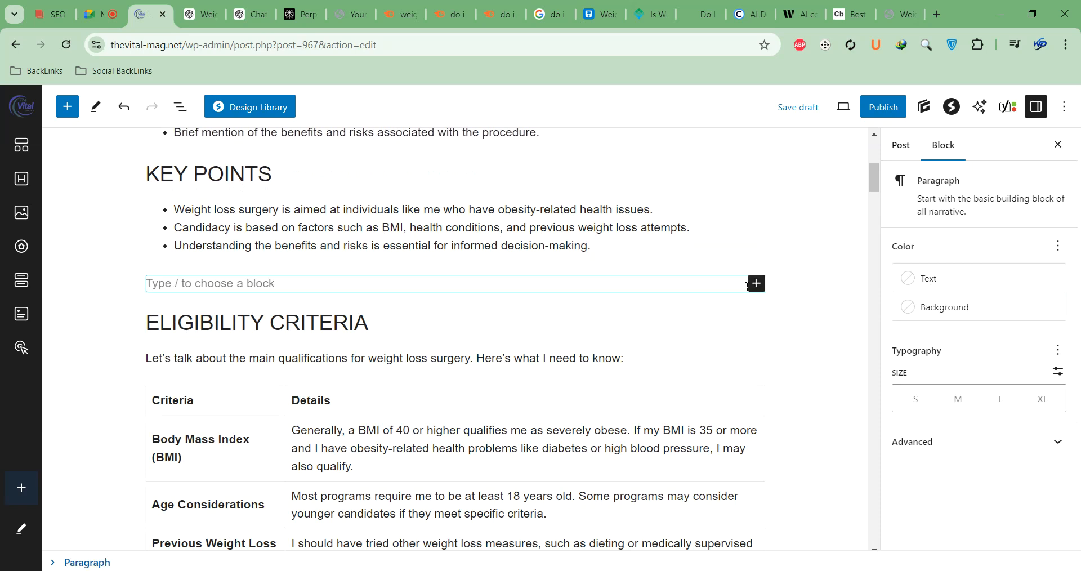
left_click(756, 283)
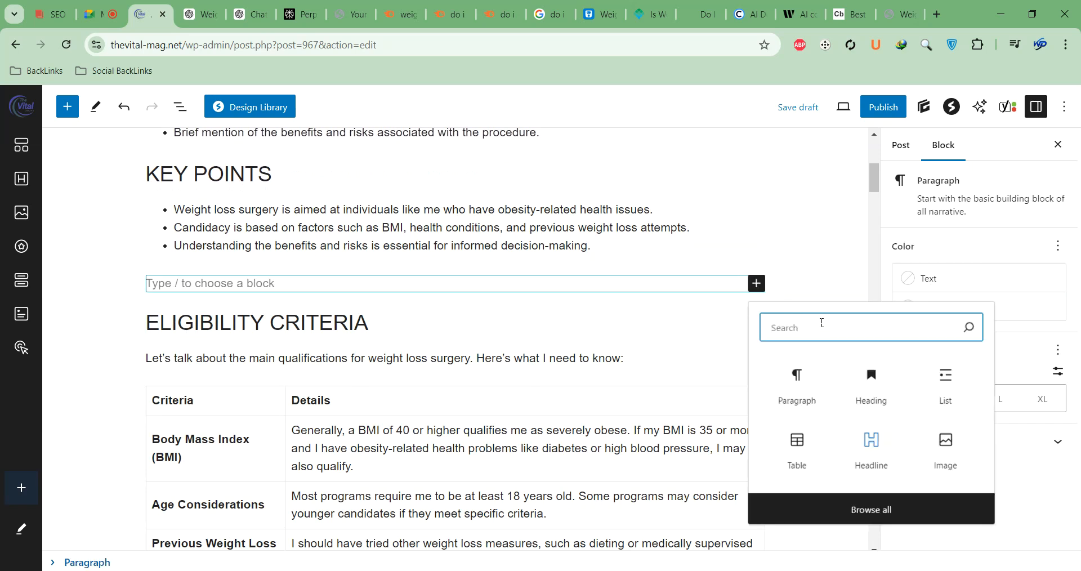
type("html")
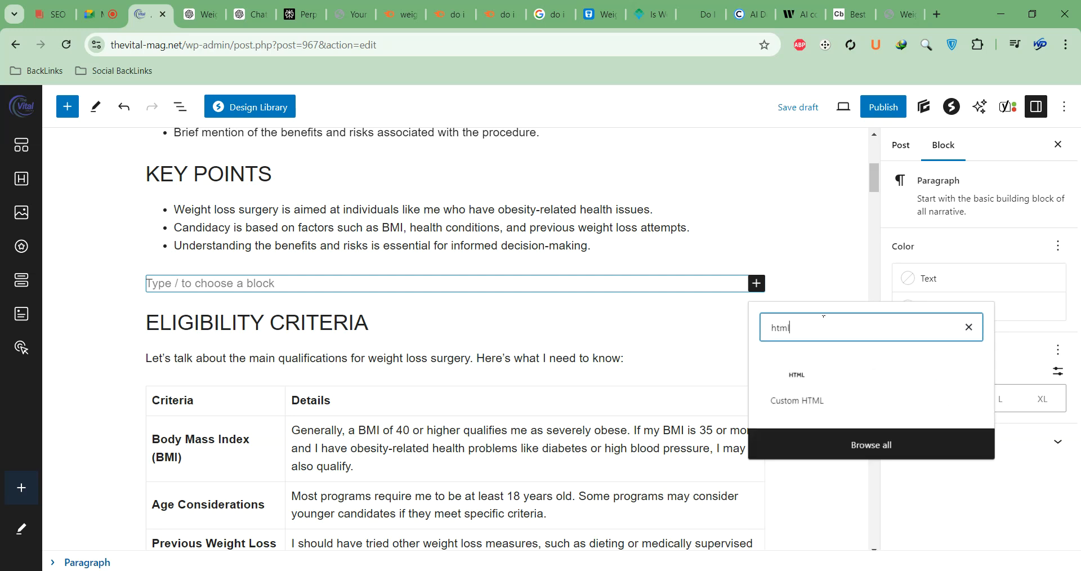
scroll(810, 394, "up", 1)
left_click(795, 444)
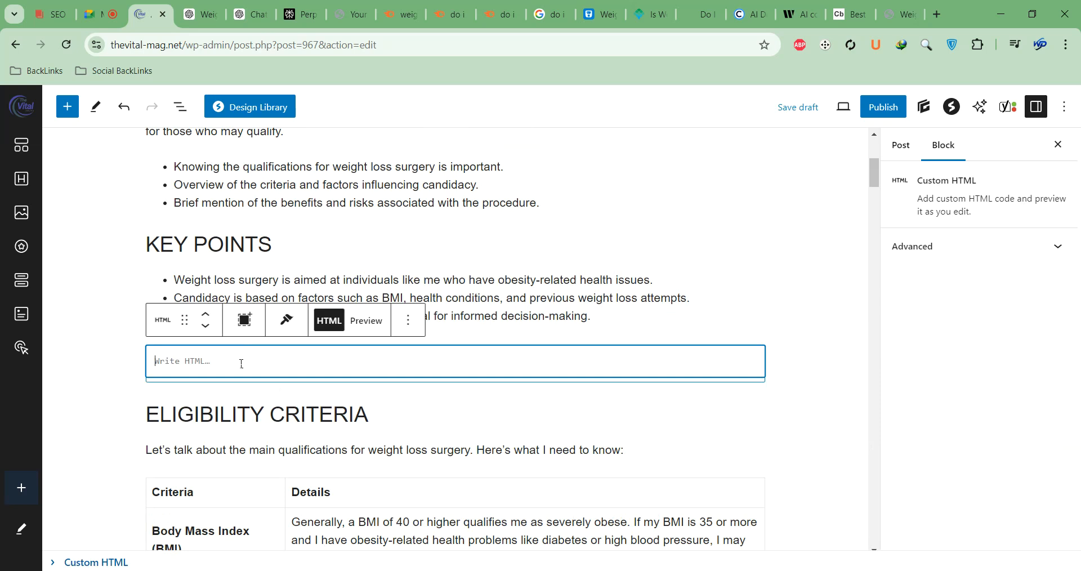
Step: Paste the quiz code into the Custom HTML block and show it in preview mode
key("ctrl+v")
left_click(366, 320)
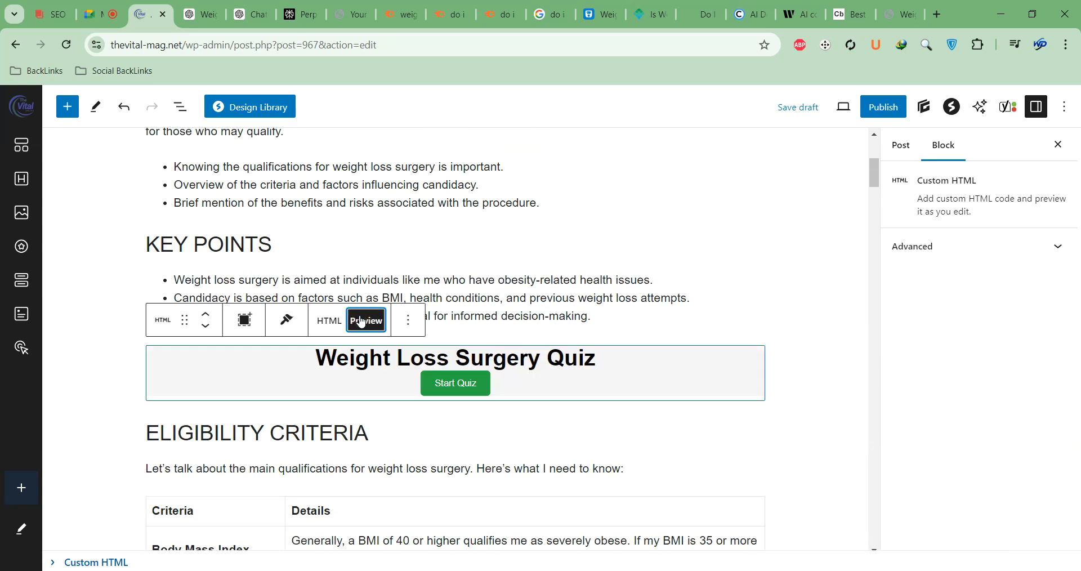
left_click(833, 337)
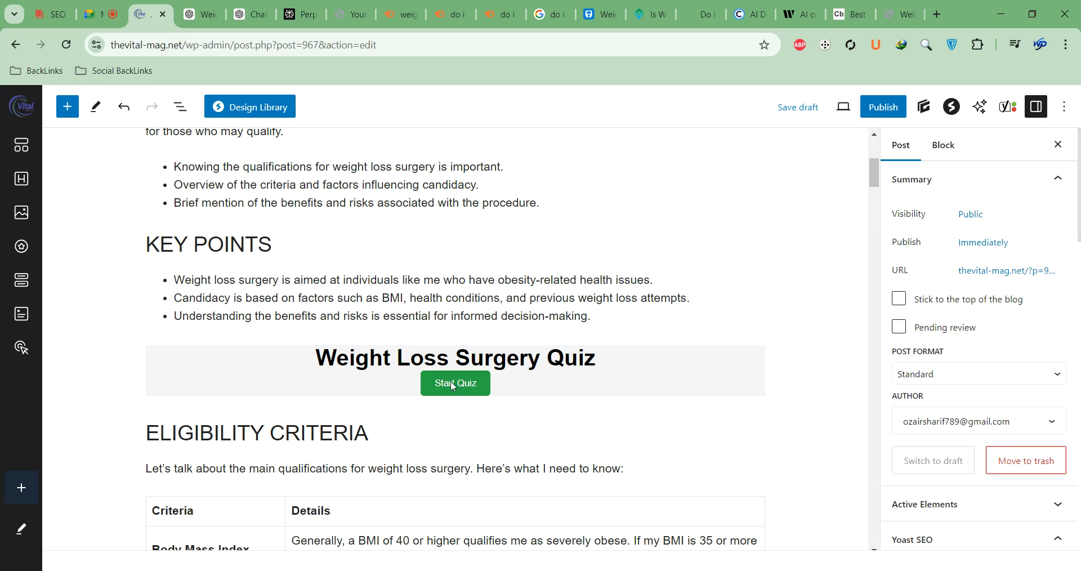
Step: Open the preview of the post in a new browser tab
left_click(889, 112)
scroll(491, 317, "up", 5)
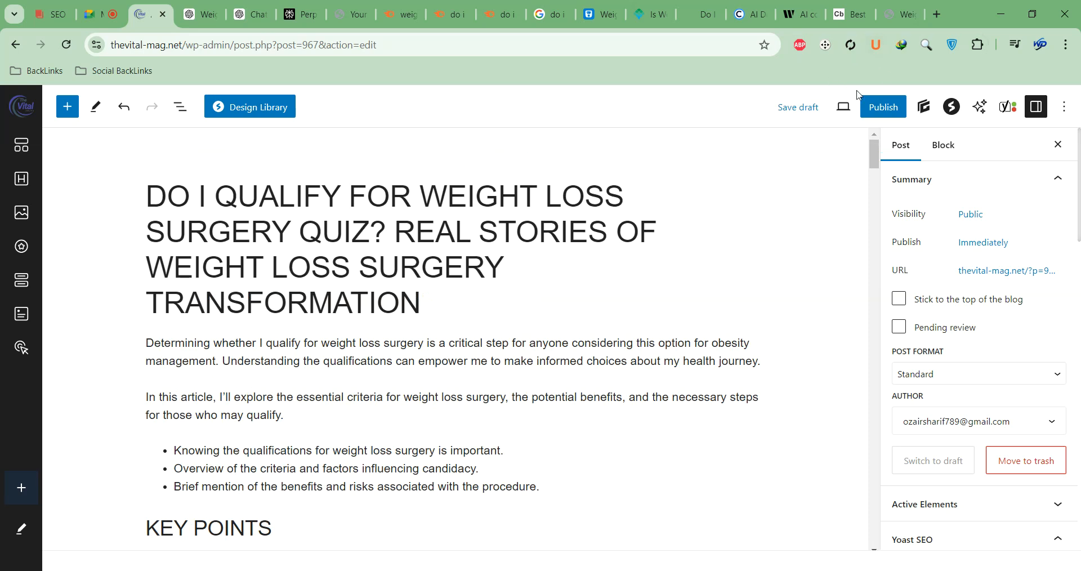
left_click(842, 107)
left_click(789, 238)
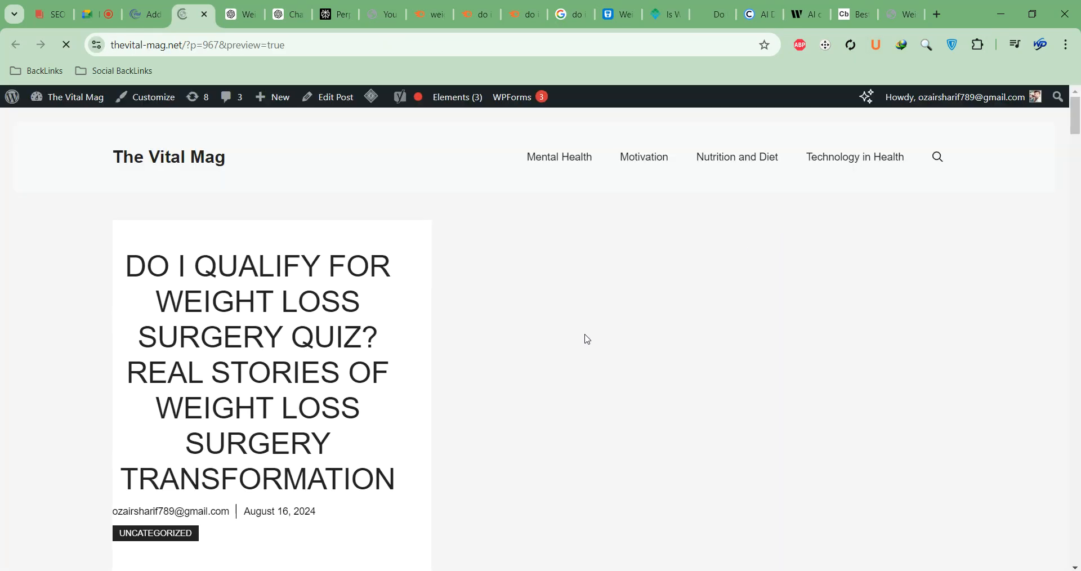
Step: Look through the previewed article, start the embedded quiz below Key Points and view its questions
scroll(552, 324, "down", 10)
scroll(524, 287, "down", 9)
scroll(522, 283, "up", 9)
scroll(329, 262, "down", 8)
scroll(332, 262, "down", 3)
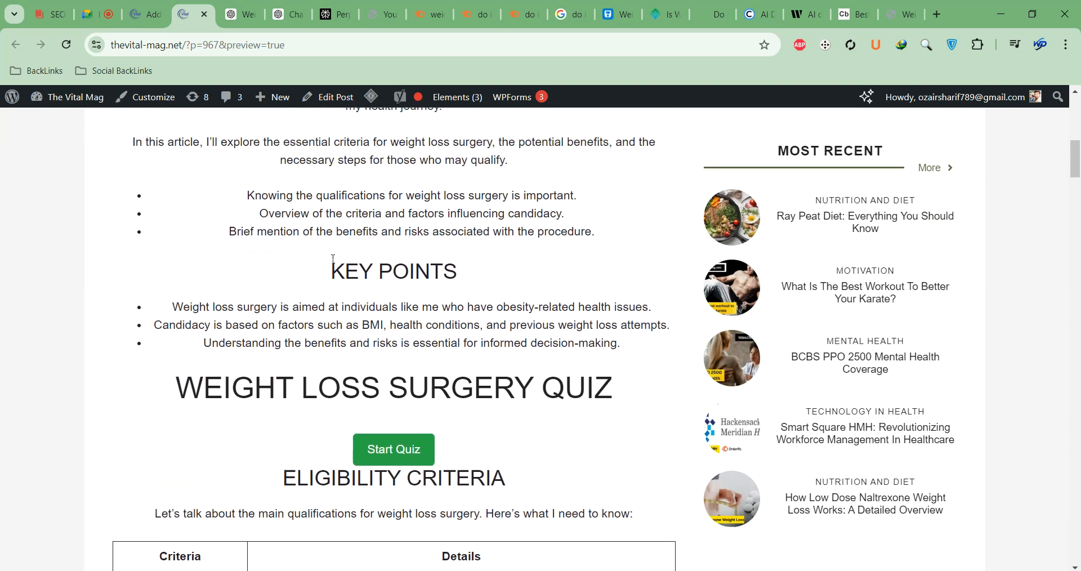
scroll(332, 261, "down", 12)
scroll(335, 263, "up", 8)
scroll(337, 264, "up", 2)
left_click(385, 319)
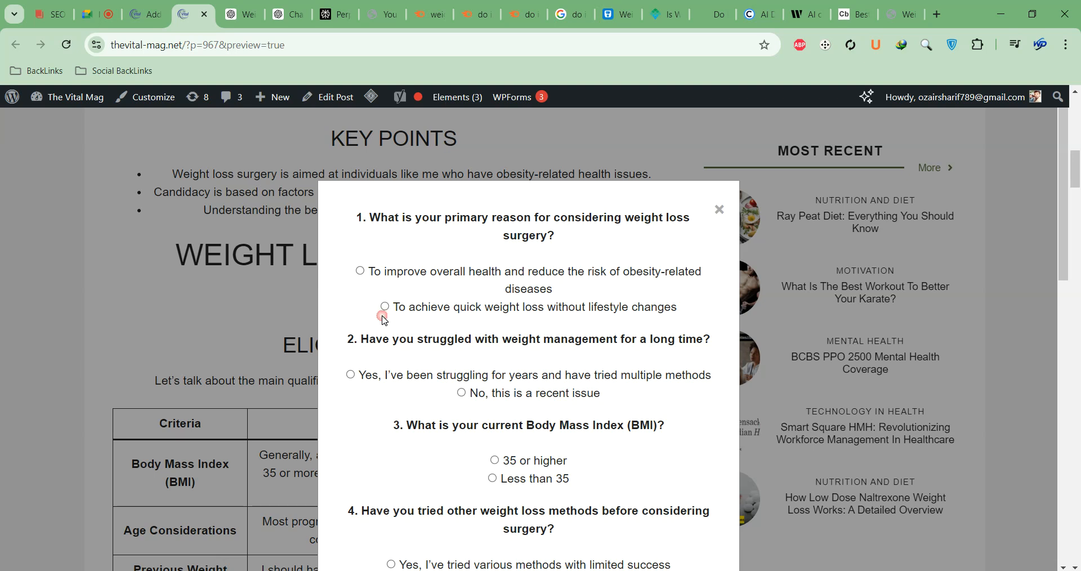
scroll(443, 298, "down", 10)
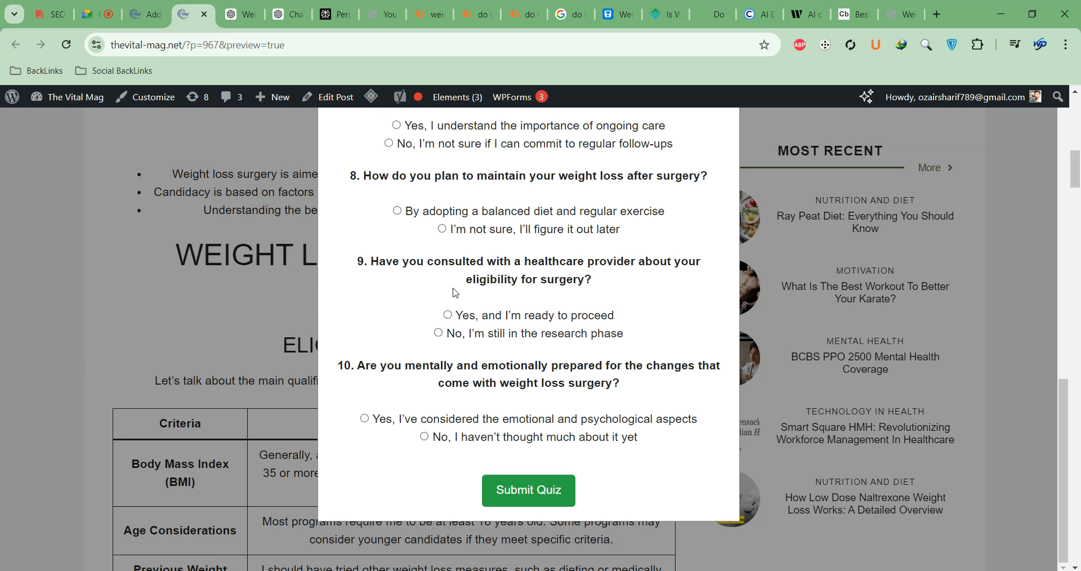
Step: Answer questions 10, 8, 7 and 5 with their second options and question 6 with "Yes, and I'm willing to accept them"
left_click(423, 439)
left_click(447, 229)
left_click(443, 230)
scroll(469, 292, "up", 3)
left_click(389, 283)
scroll(397, 248, "down", 3)
scroll(398, 234, "up", 6)
left_click(389, 219)
left_click(437, 303)
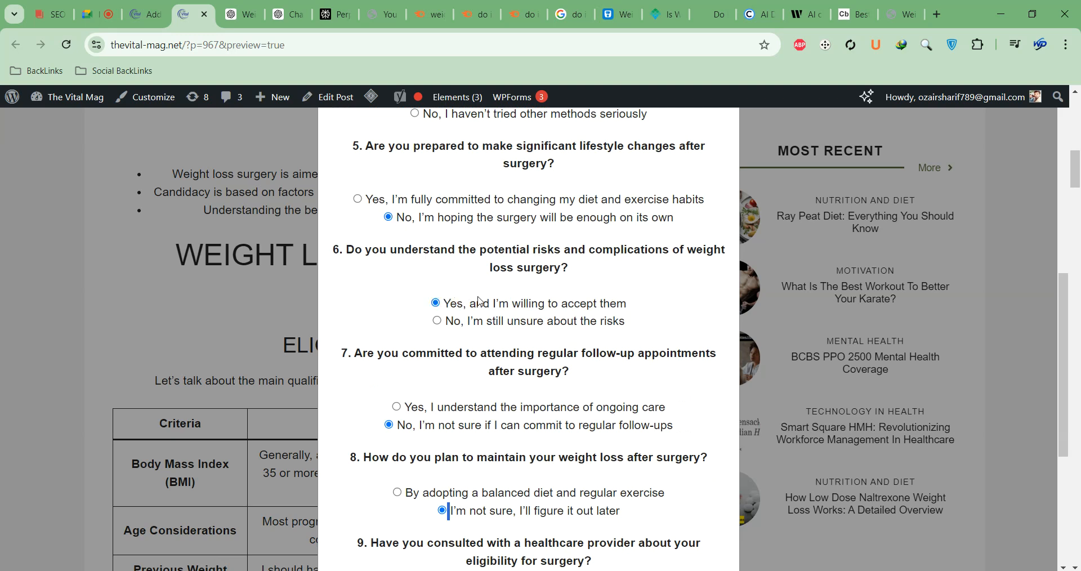
Step: Set question 3 to "35 or higher", questions 4 and 1 to their second options, question 2 to Yes, and submit the quiz
scroll(402, 332, "up", 6)
left_click(495, 344)
left_click(414, 466)
left_click(384, 190)
scroll(504, 306, "up", 2)
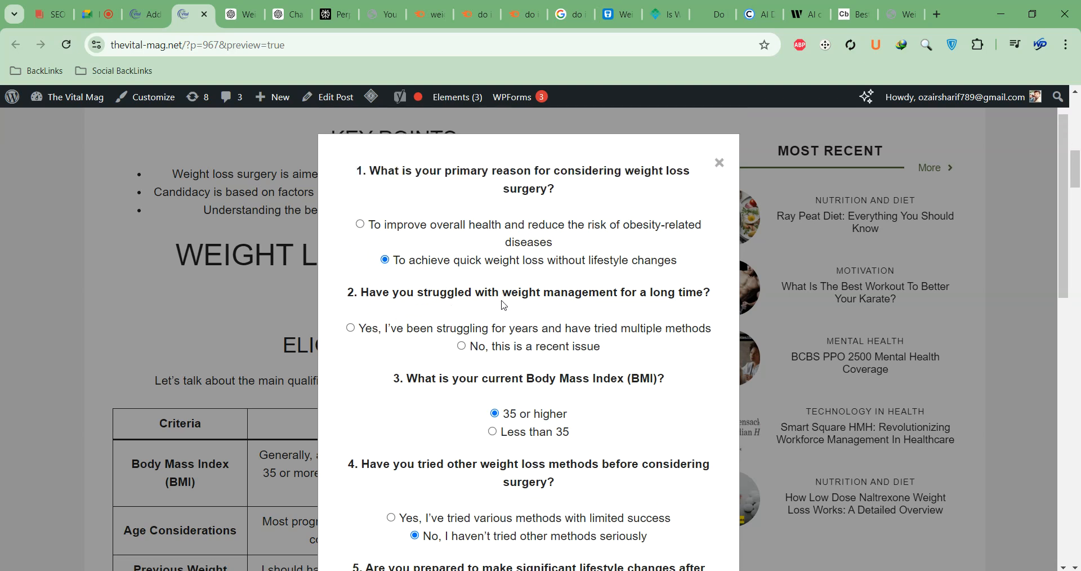
left_click(350, 328)
scroll(552, 327, "down", 10)
left_click(521, 493)
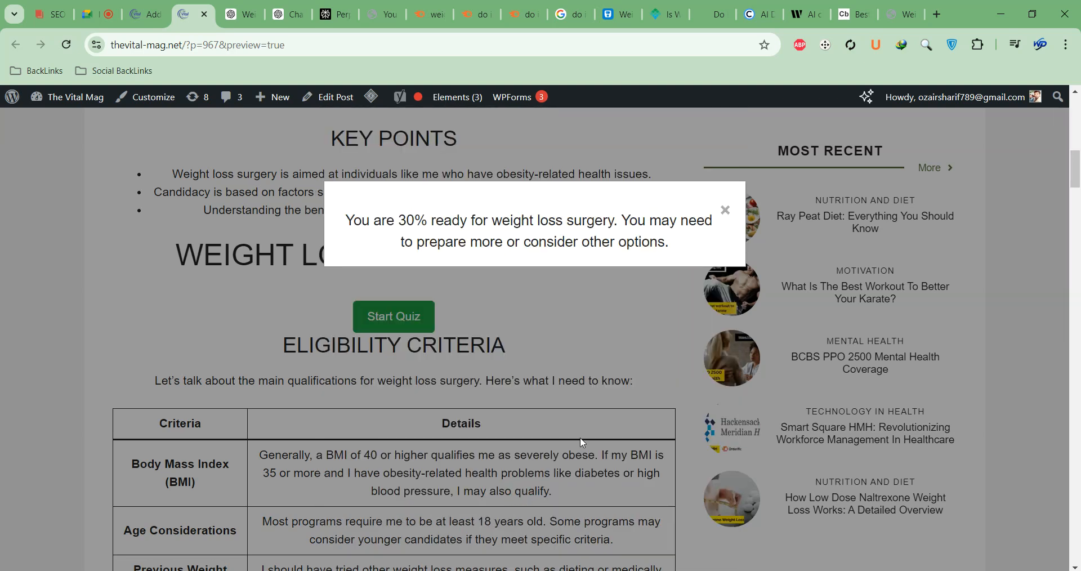
Step: Read the quiz result message, close it and return to the beginning of the previewed post
left_click_drag(429, 223, 540, 221)
left_click(714, 222)
left_click(720, 218)
left_click(726, 210)
scroll(653, 340, "up", 12)
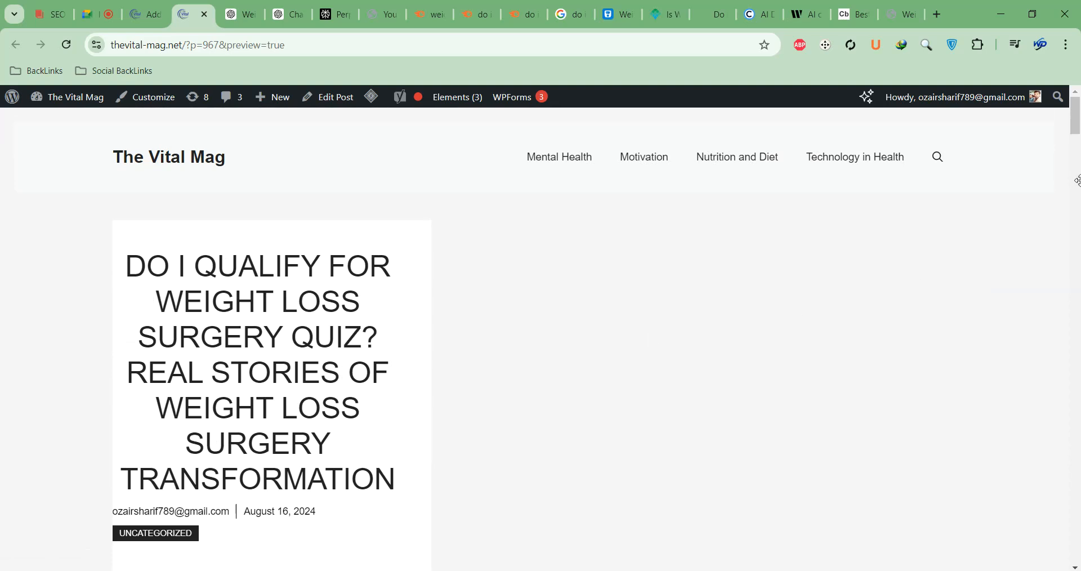
left_click_drag(1077, 123, 1053, 89)
Step: Open the site's Motivation category in a new tab and look through the article "What Is the Best Workout to Better Your Karate?"
right_click(631, 158)
left_click(659, 171)
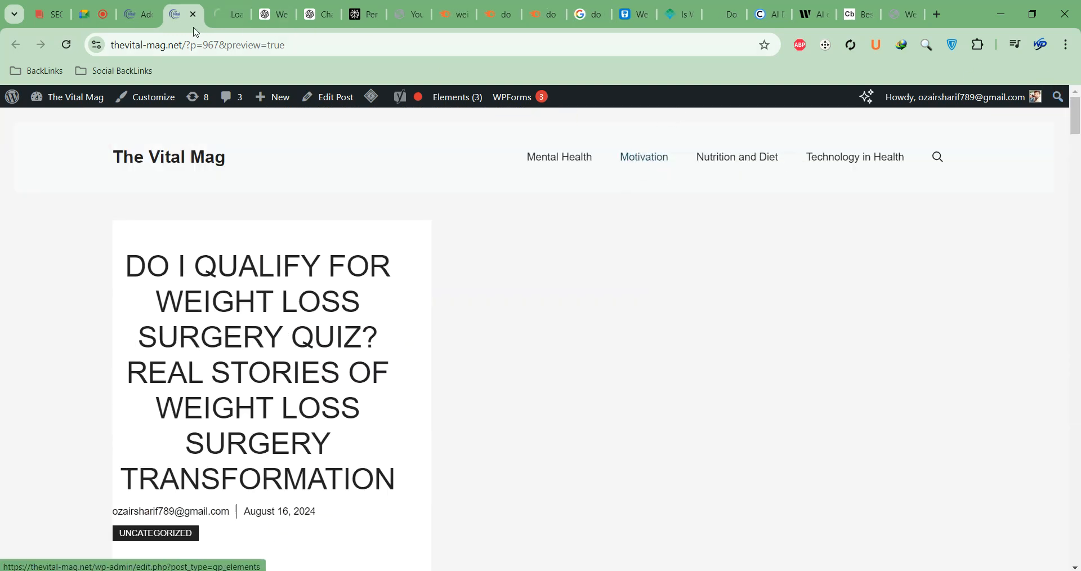
left_click(215, 19)
left_click(155, 353)
left_click(213, 342)
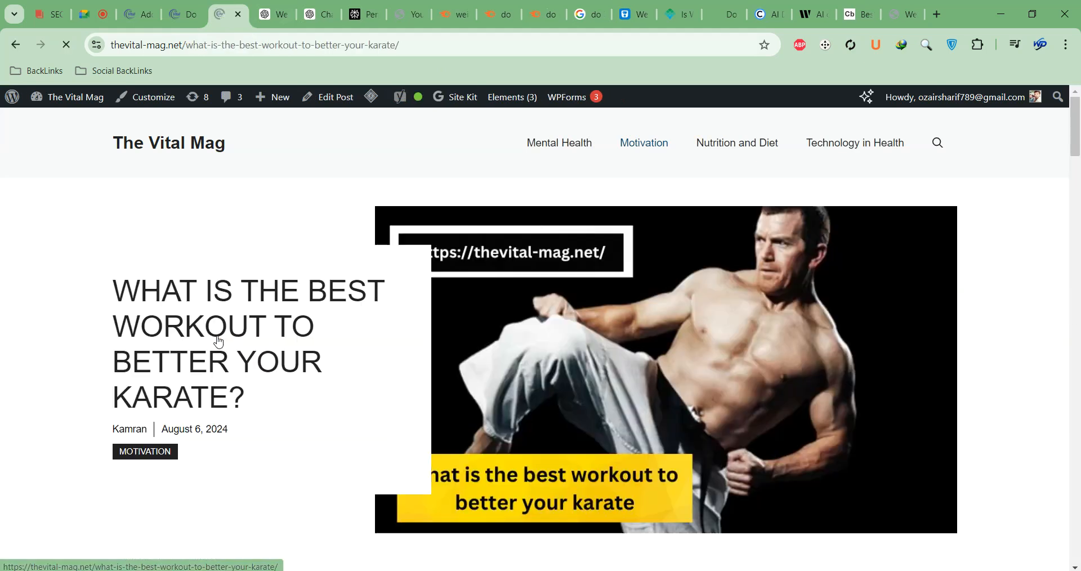
scroll(437, 270, "down", 20)
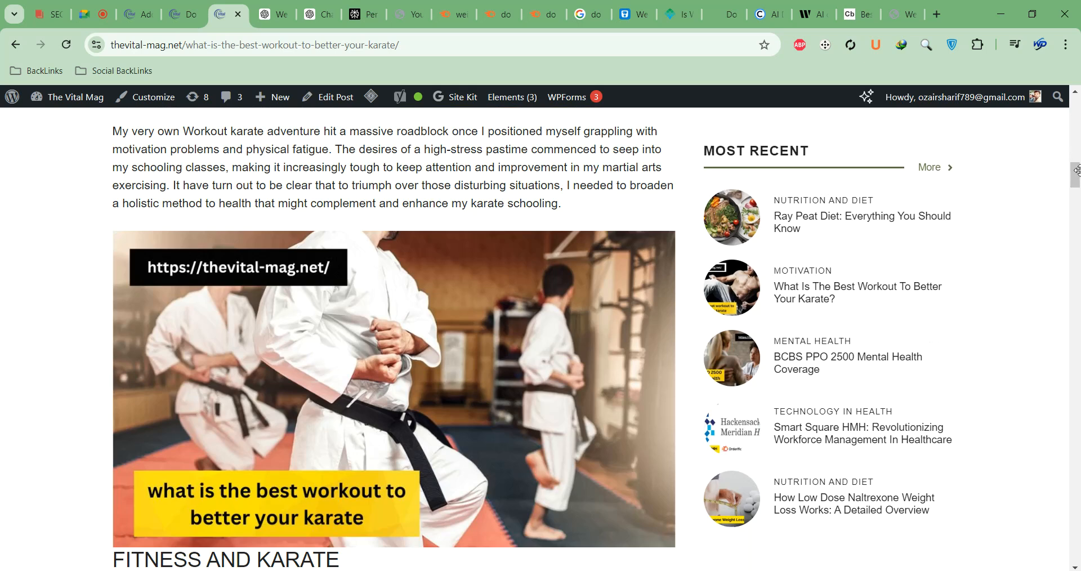
Step: Look through the rest of the karate article, then compare it with the introduction and quiz section of the previewed post
left_click_drag(1076, 179, 1075, 548)
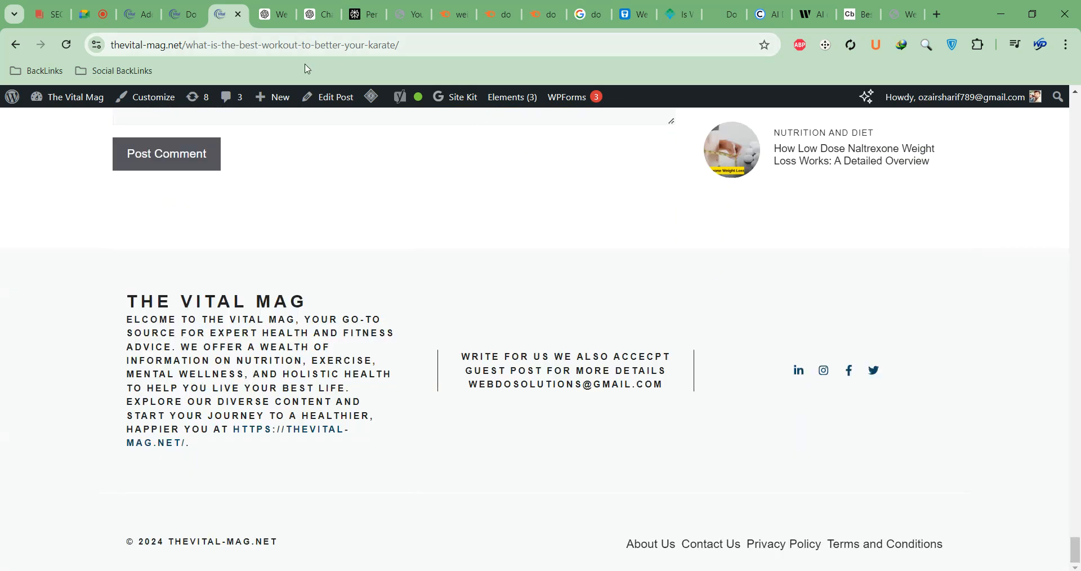
scroll(377, 183, "up", 10)
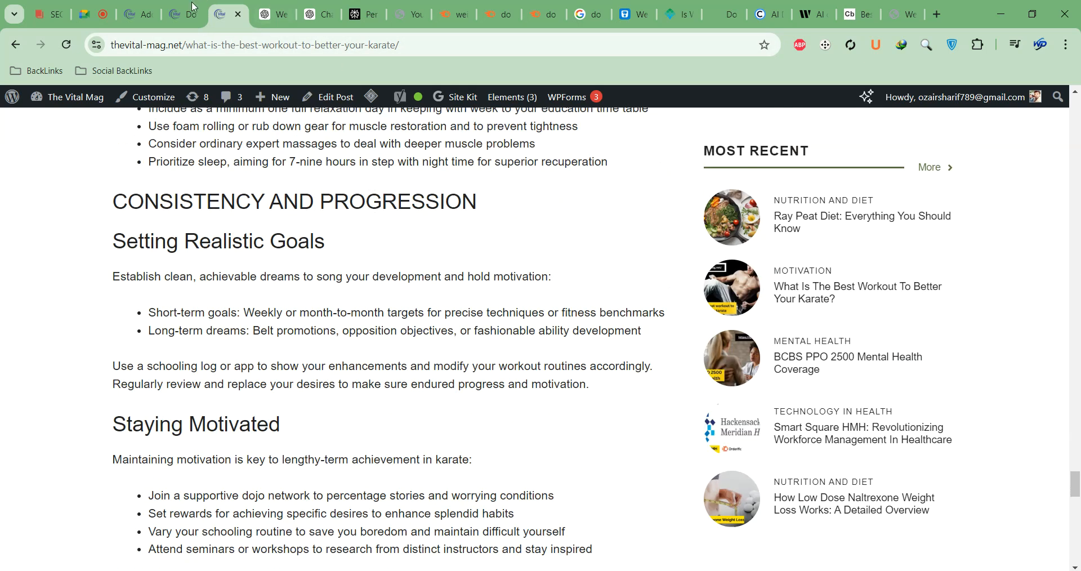
left_click(173, 15)
scroll(359, 144, "down", 5)
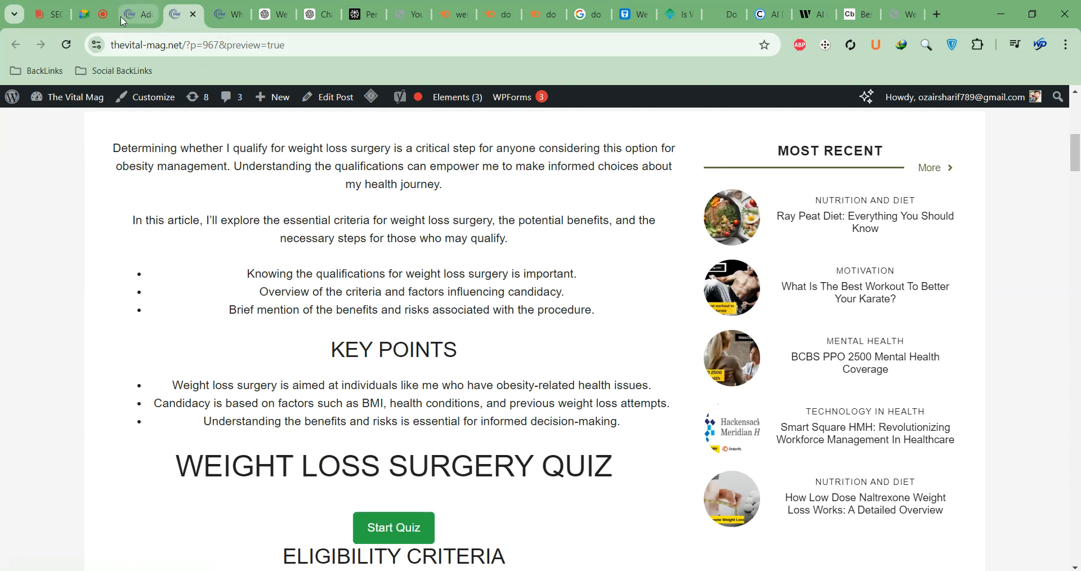
Step: In the draft's custom HTML quiz block, delete the body style rule from the code and show the block's rendered preview
left_click(138, 14)
scroll(323, 337, "down", 8)
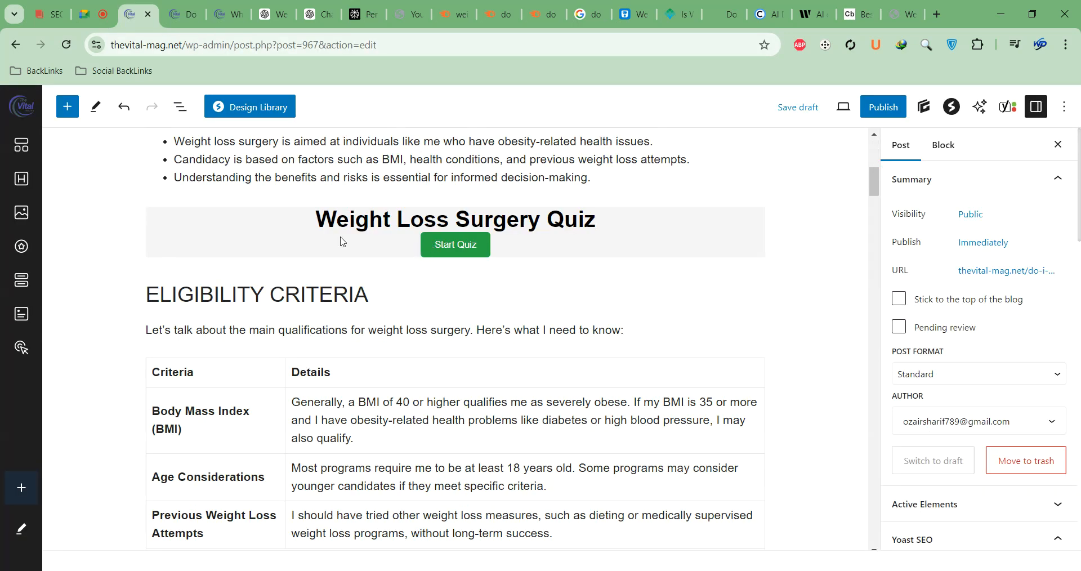
left_click(342, 241)
left_click(328, 182)
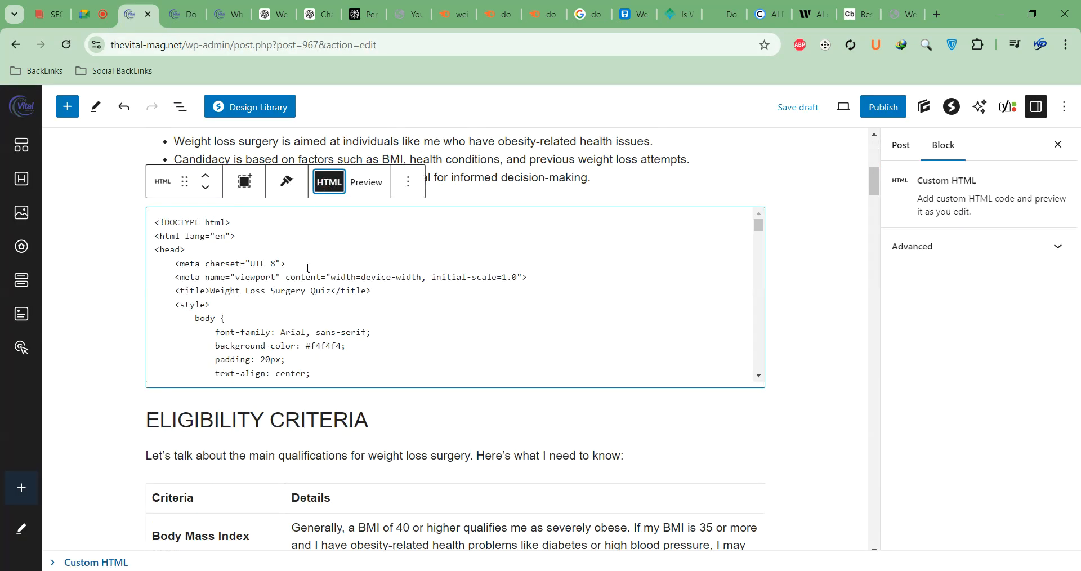
scroll(300, 293, "down", 1)
left_click_drag(194, 248, 222, 313)
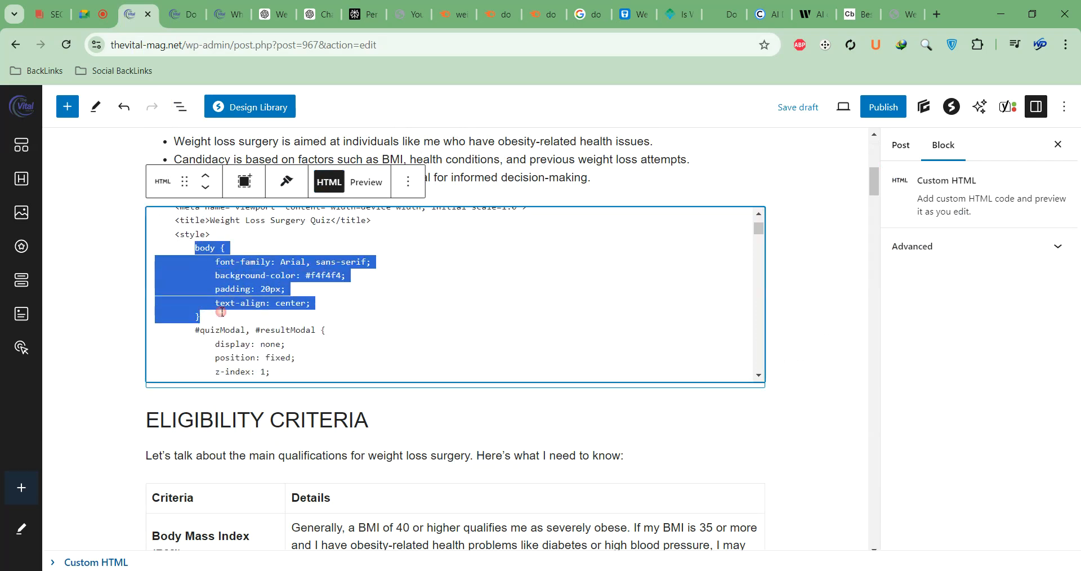
key("BackSpace")
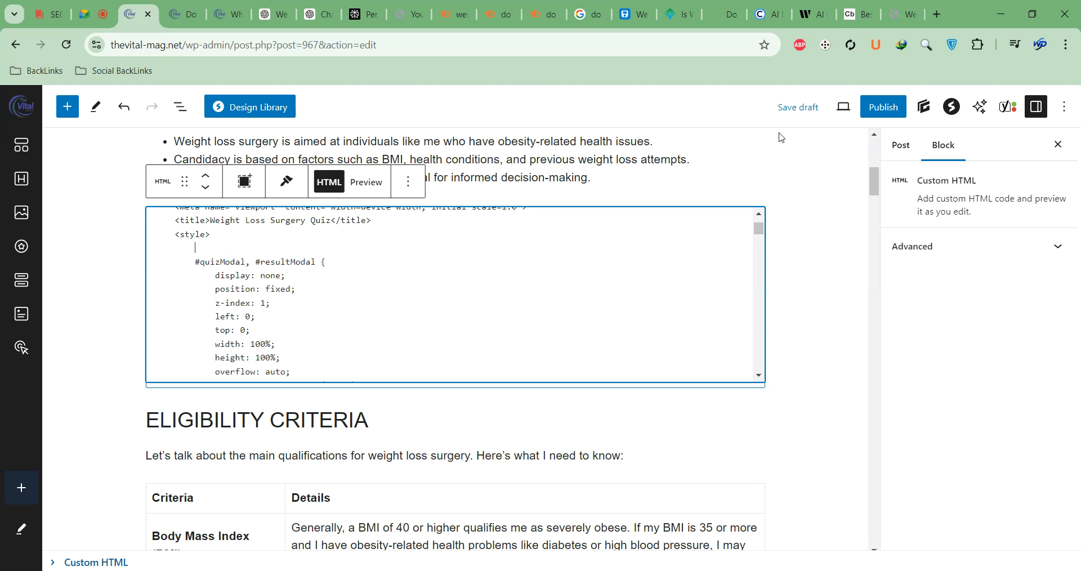
left_click(365, 182)
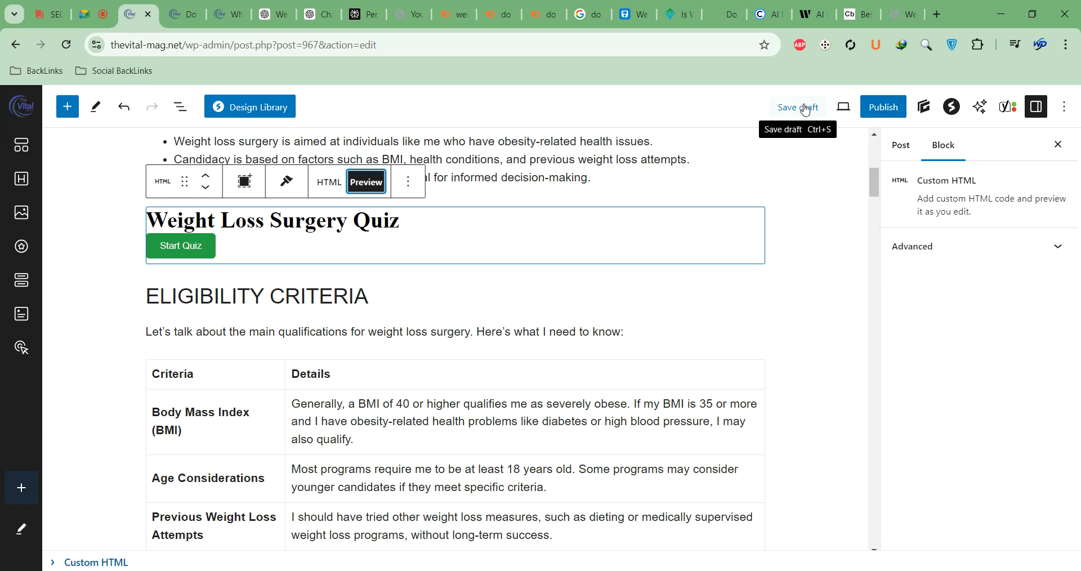
Step: Preview the draft in a new tab and check the text alignment down to the quiz section
left_click(842, 106)
left_click(761, 235)
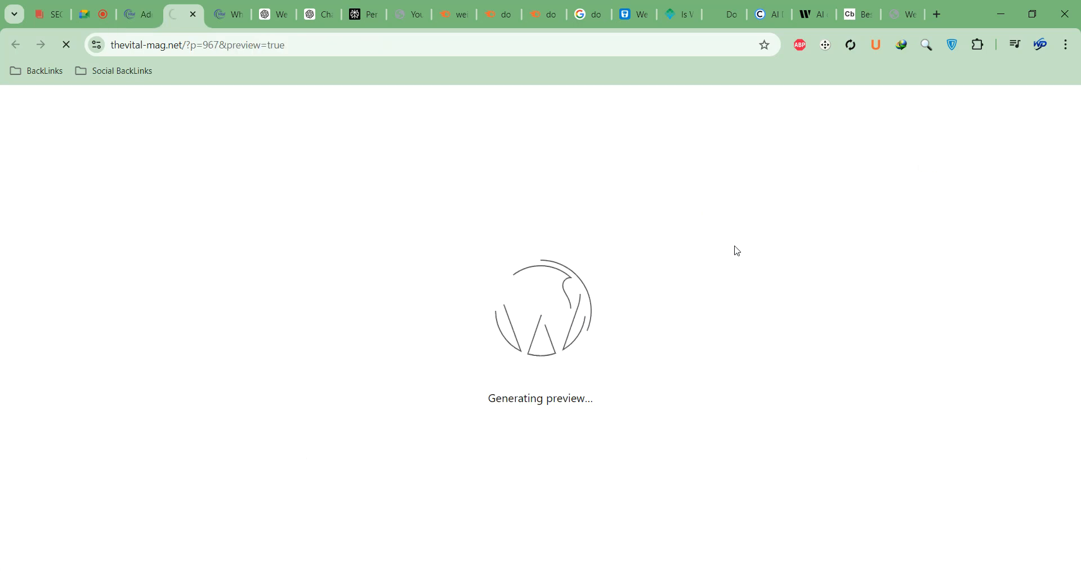
scroll(355, 403, "down", 8)
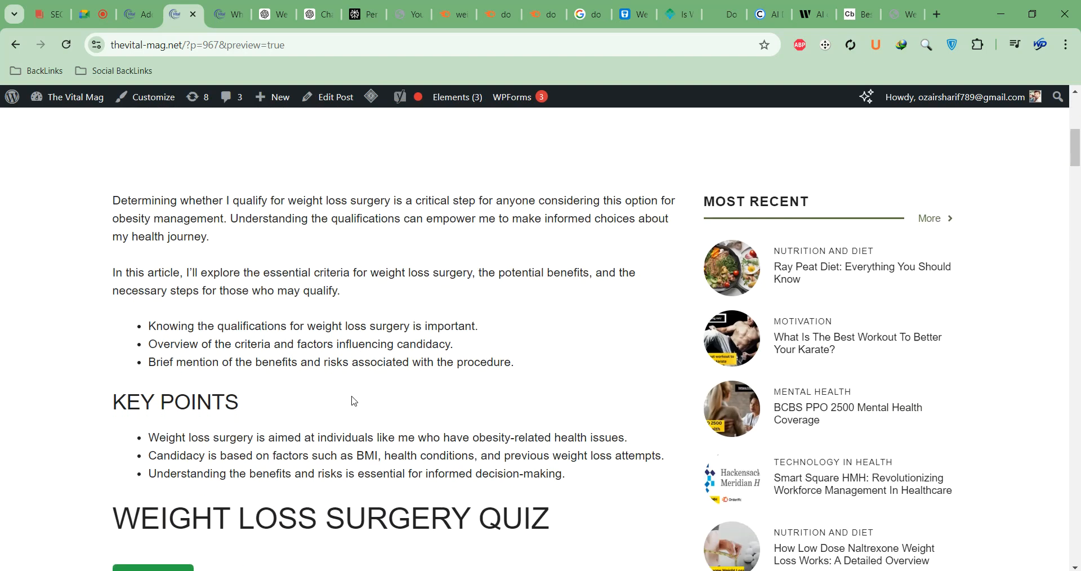
scroll(354, 403, "down", 2)
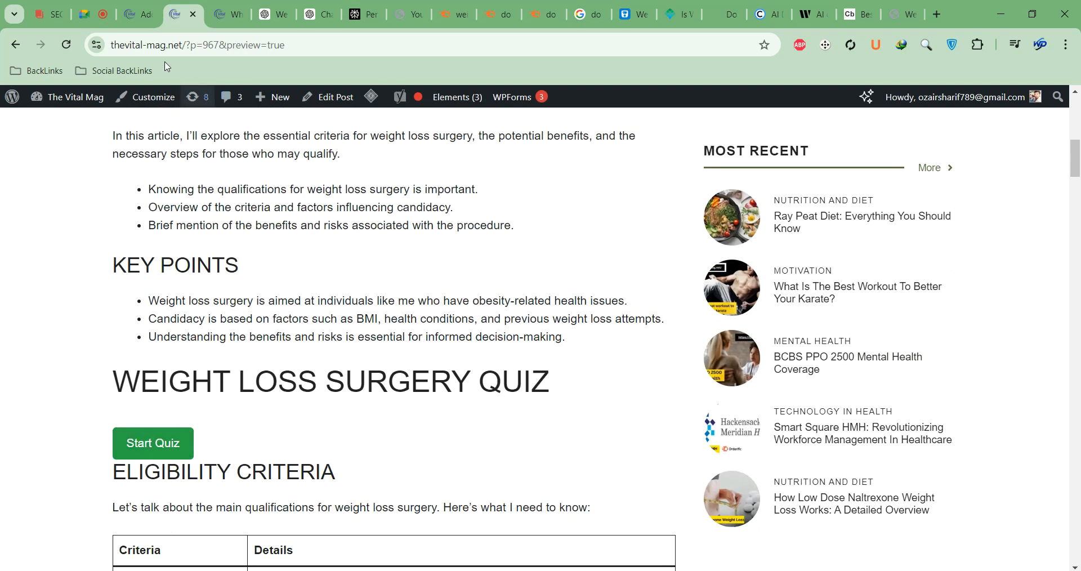
Step: Return to the editor and insert an empty paragraph between the quiz block and the Eligibility Criteria heading, keeping the editor open
left_click(138, 14)
left_click(147, 295)
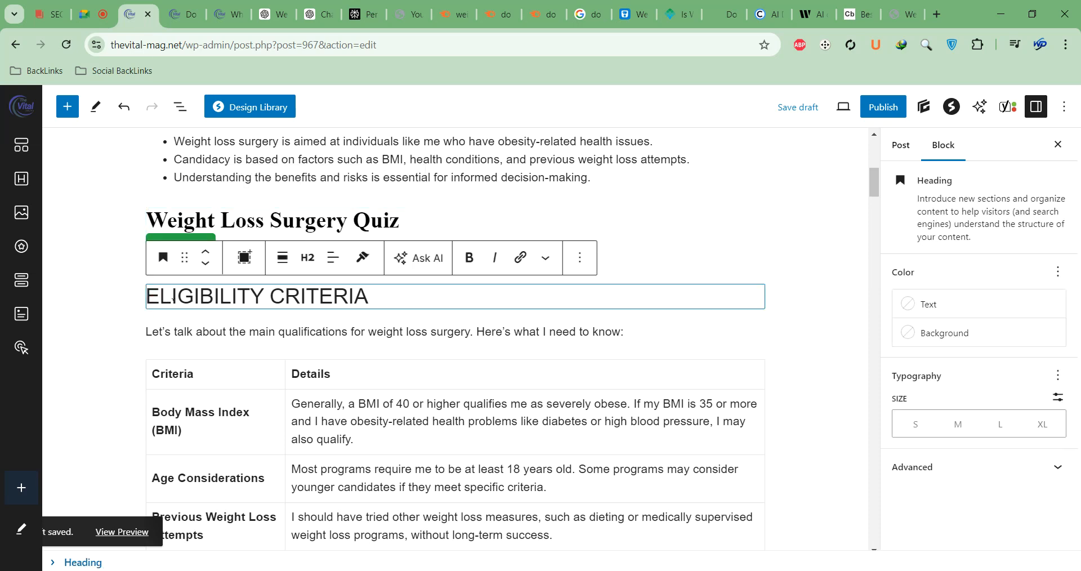
key("Return")
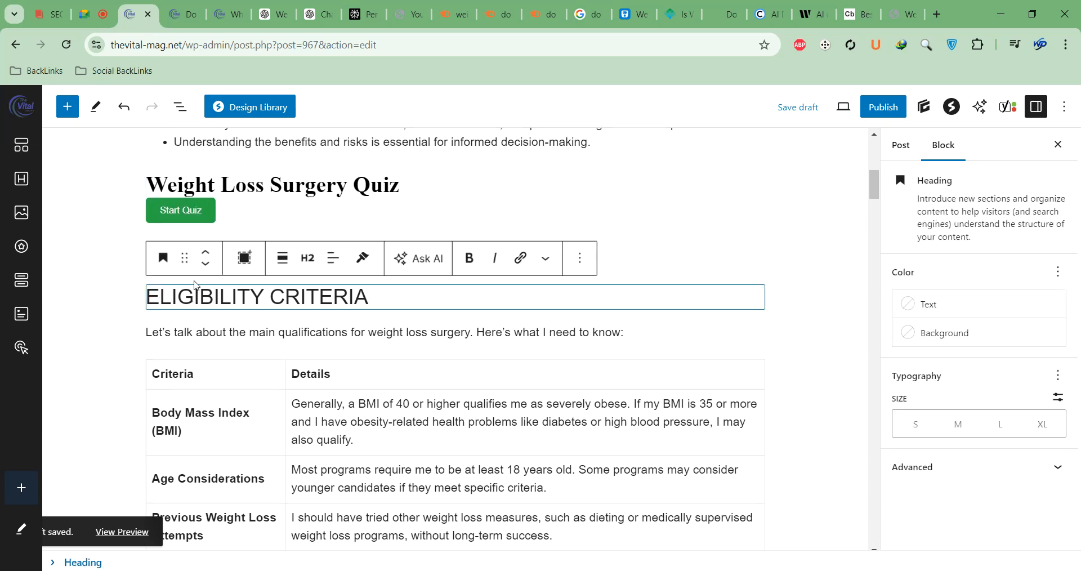
scroll(272, 257, "up", 1)
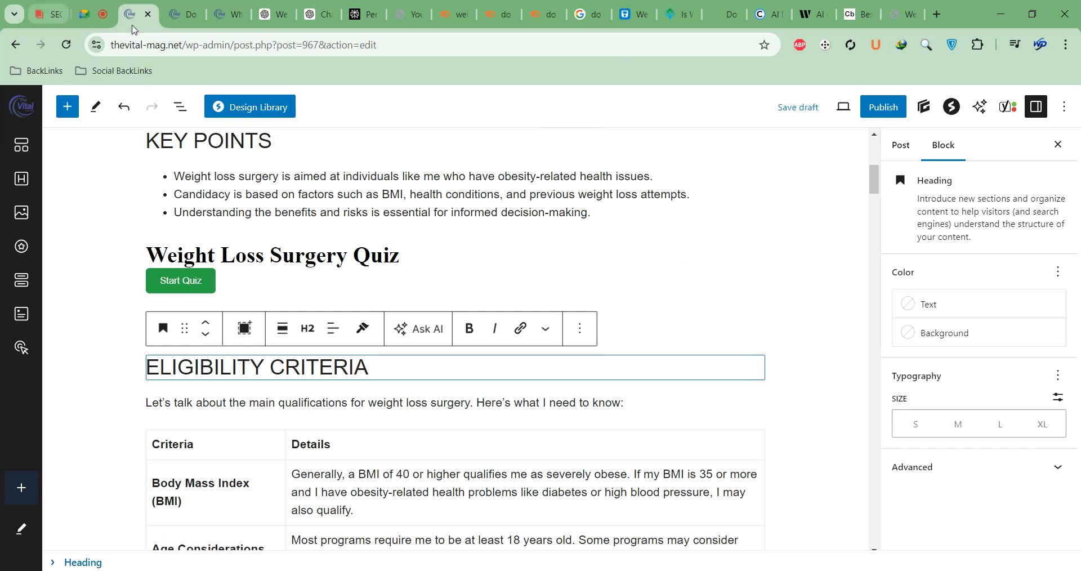
left_click(148, 14)
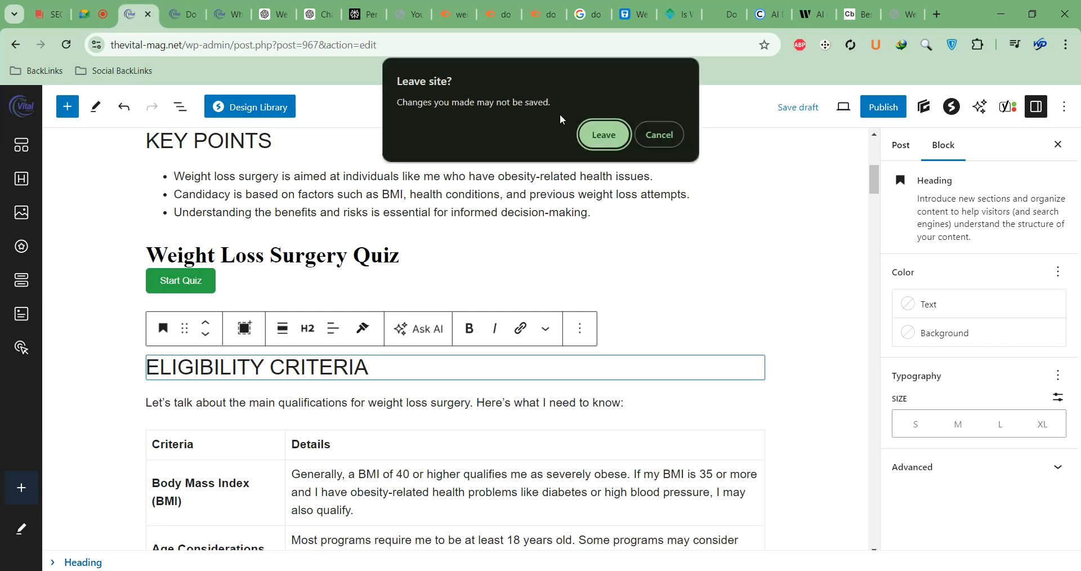
left_click(658, 134)
Step: Recheck the post preview, then examine the quiz block's advanced settings and skim the draft's content in the editor
left_click(184, 16)
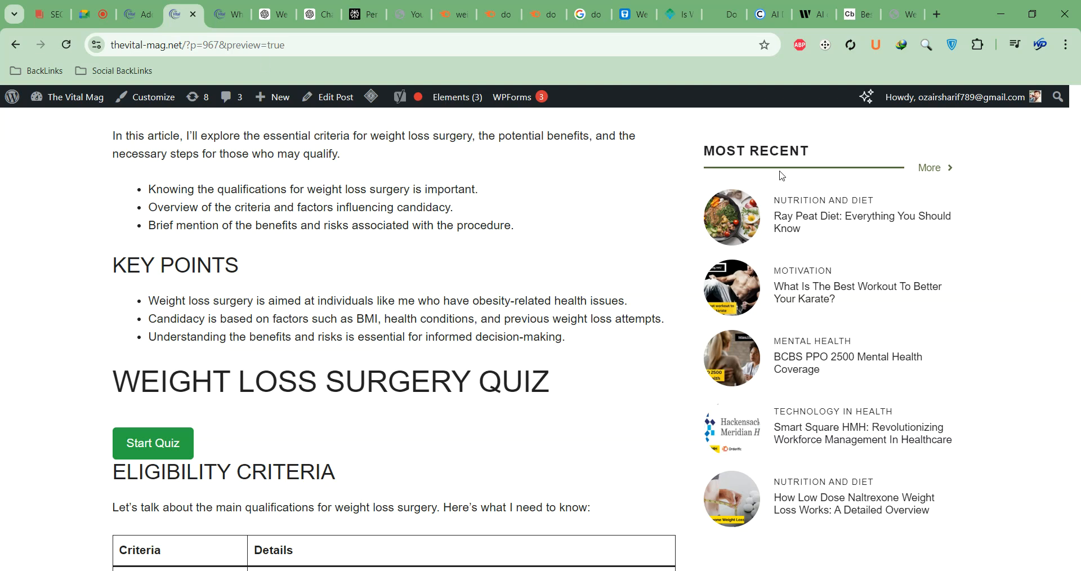
left_click(135, 11)
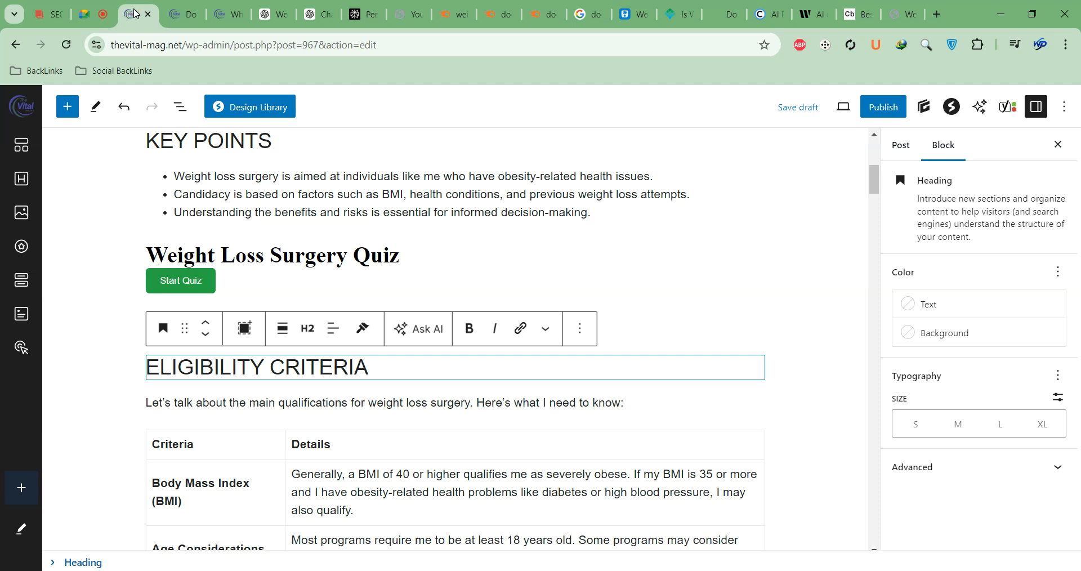
left_click(337, 276)
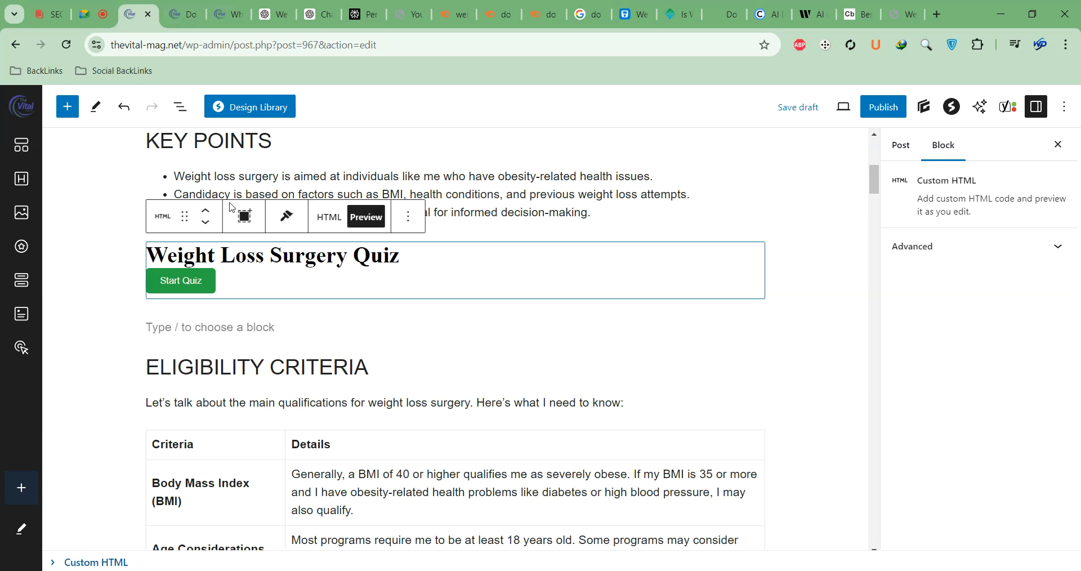
left_click(900, 144)
left_click(943, 146)
left_click(961, 247)
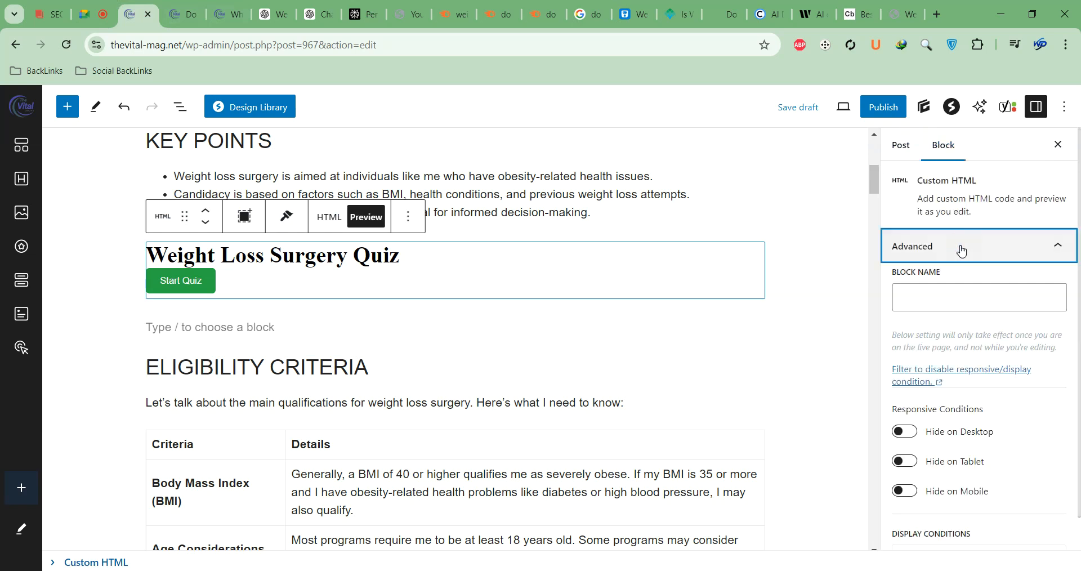
scroll(951, 372, "down", 1)
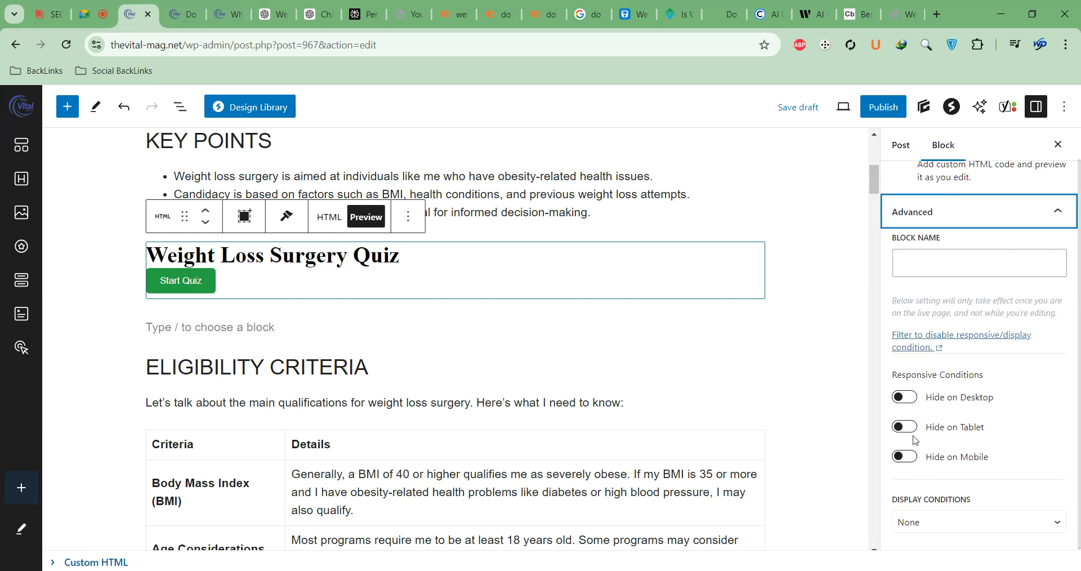
left_click(798, 230)
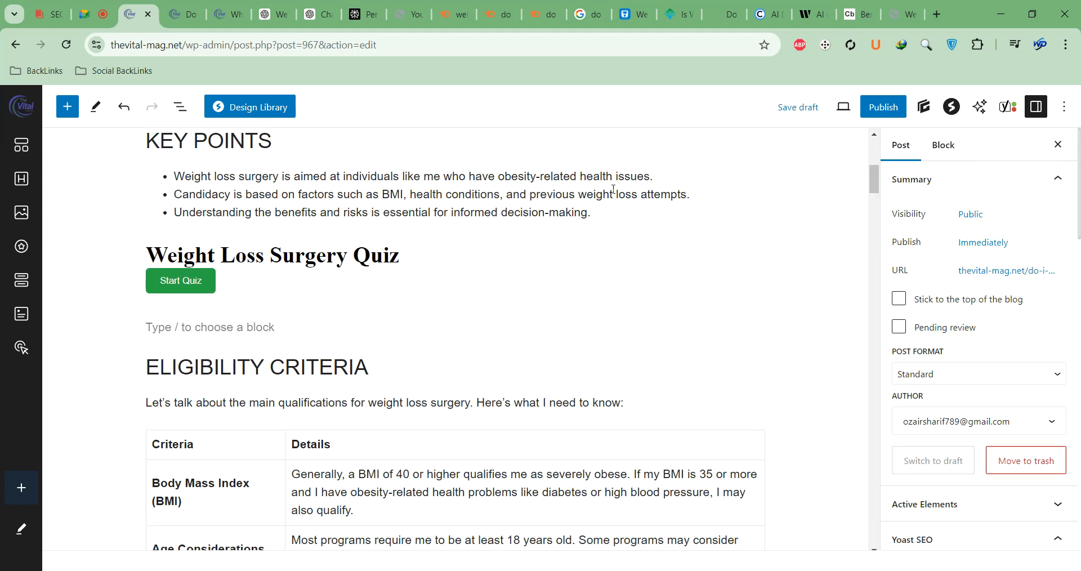
scroll(621, 264, "up", 7)
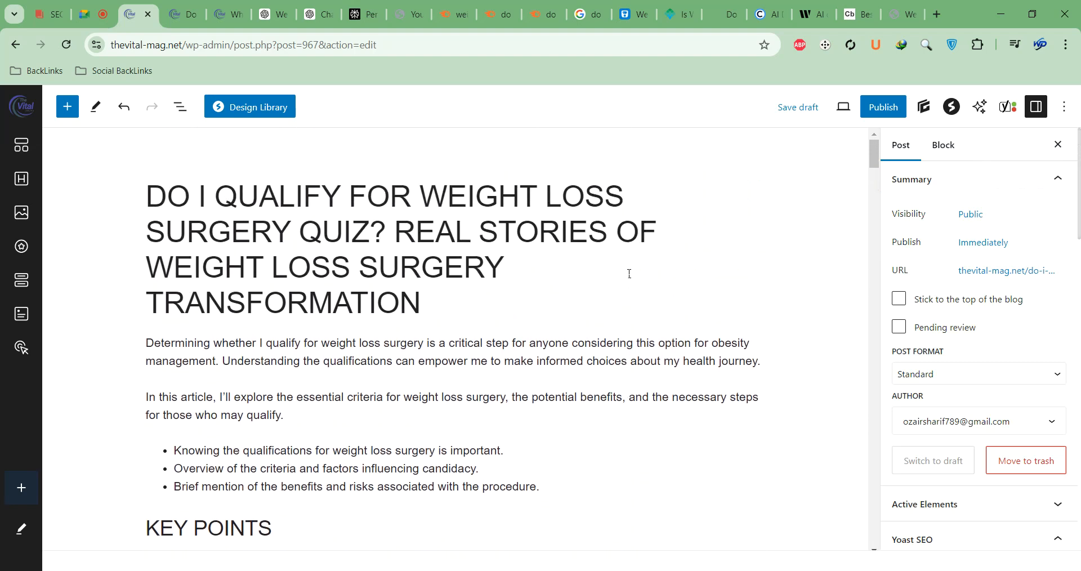
scroll(629, 274, "down", 15)
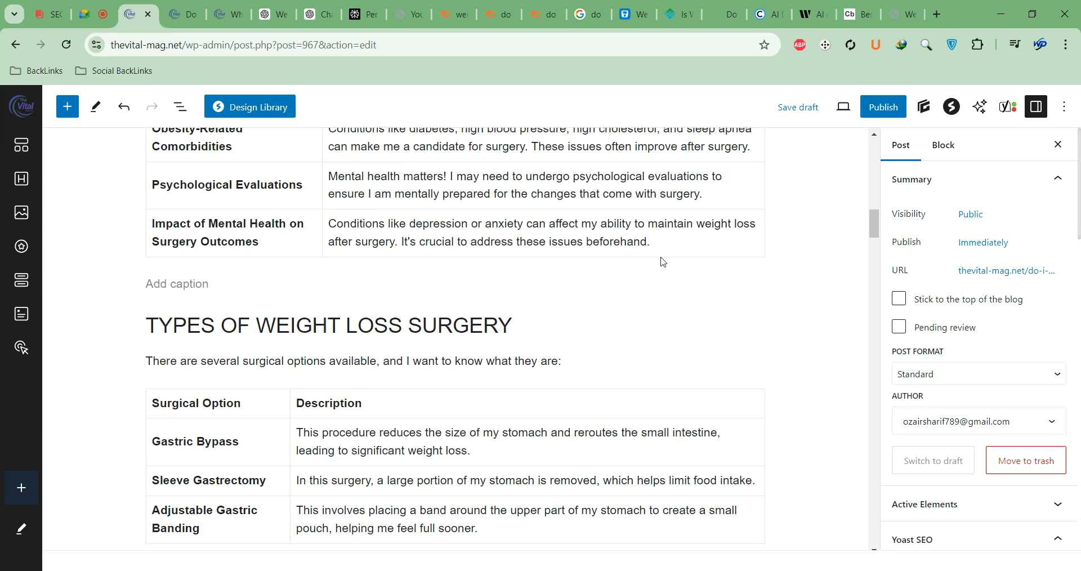
scroll(662, 260, "up", 15)
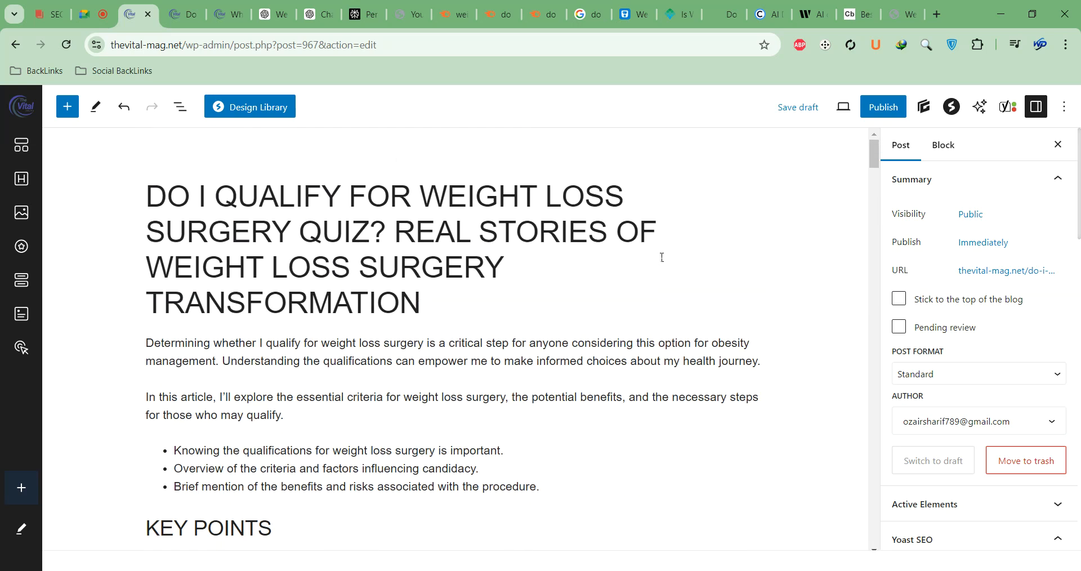
Step: Copy the keyword "do i qualify for weight loss surgery quiz" from the Semrush Keyword Overview and return to the post editor
left_click(496, 14)
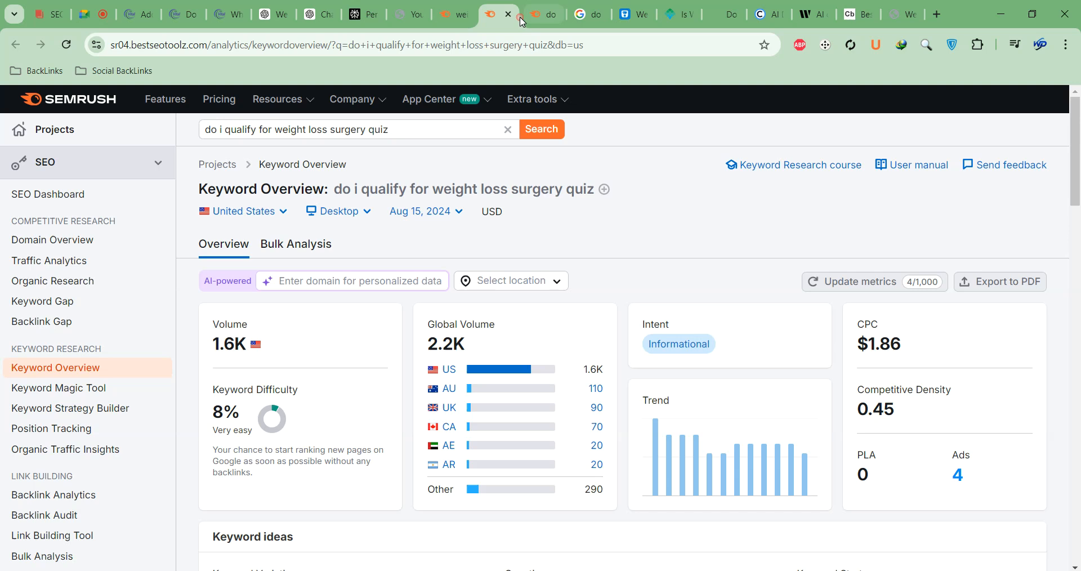
triple_click(357, 129)
key("ctrl+c")
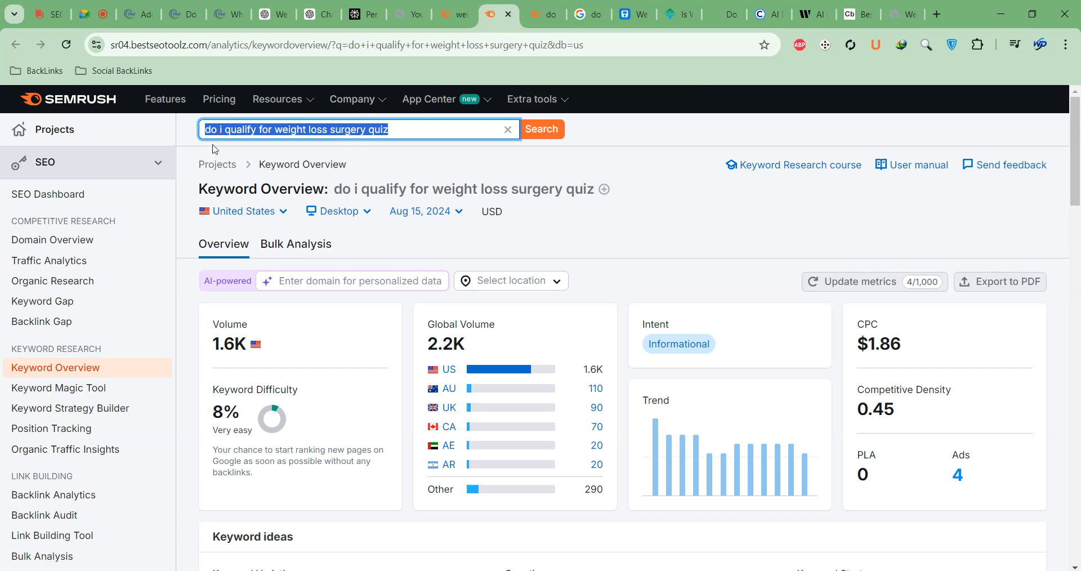
left_click(93, 14)
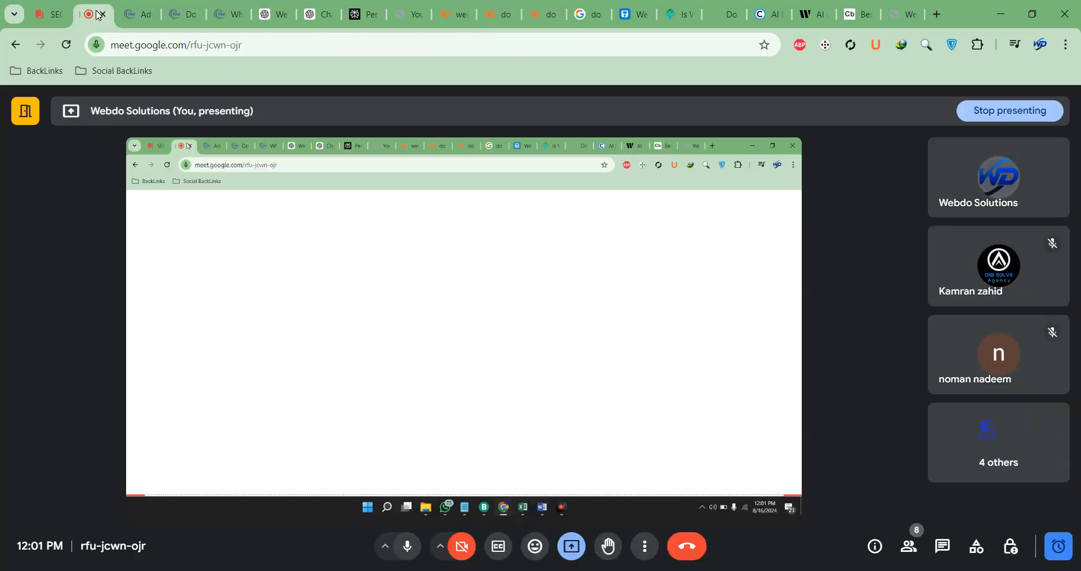
left_click(134, 14)
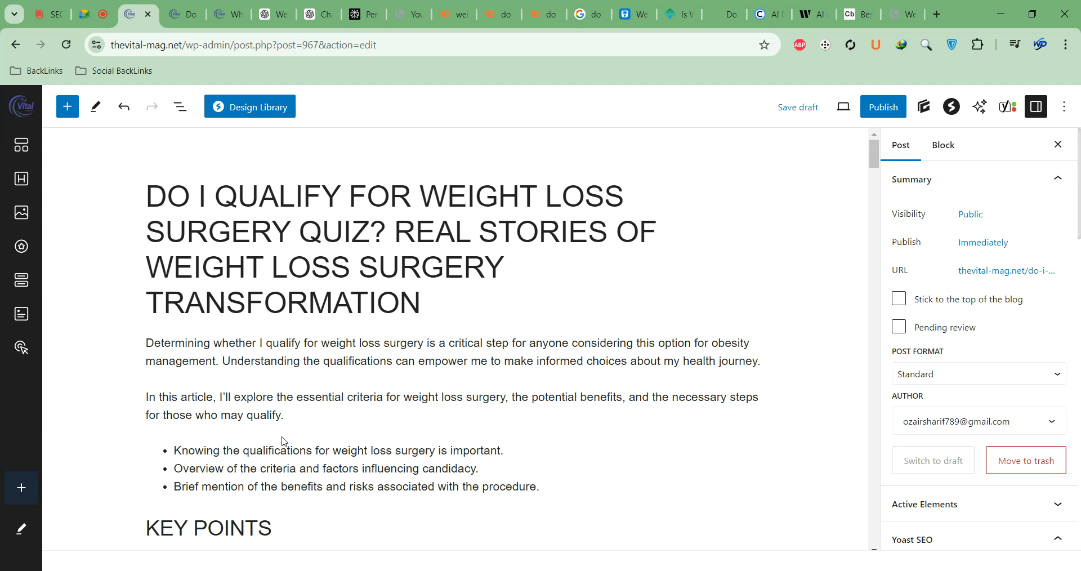
Step: Show the quiz block's HTML code and locate the h1 line "Weight Loss Surgery Quiz" in the body
scroll(279, 442, "down", 3)
double_click(265, 434)
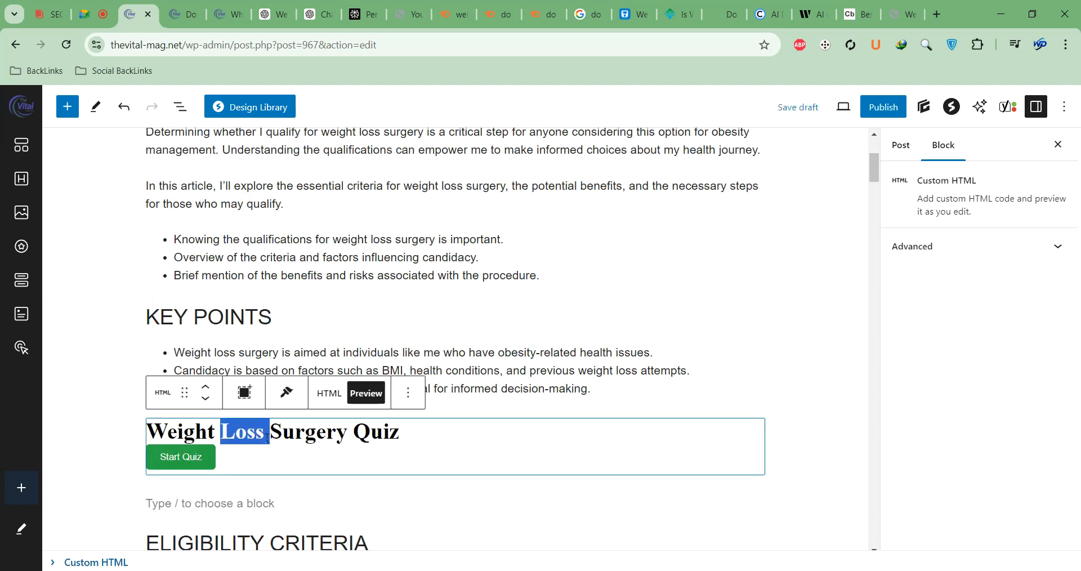
left_click(329, 393)
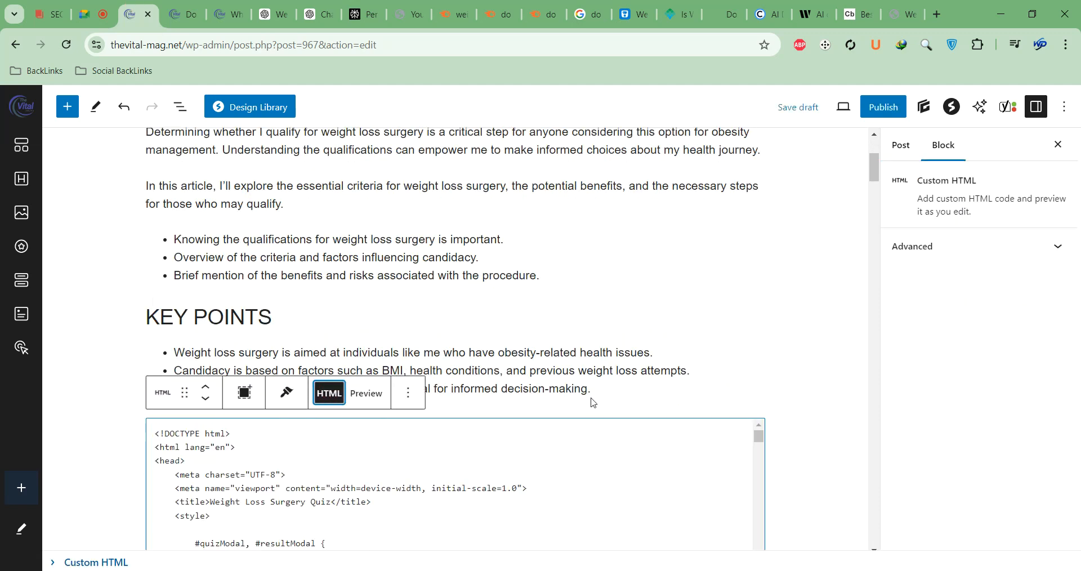
scroll(591, 388, "down", 2)
scroll(589, 372, "down", 2)
scroll(540, 225, "down", 10)
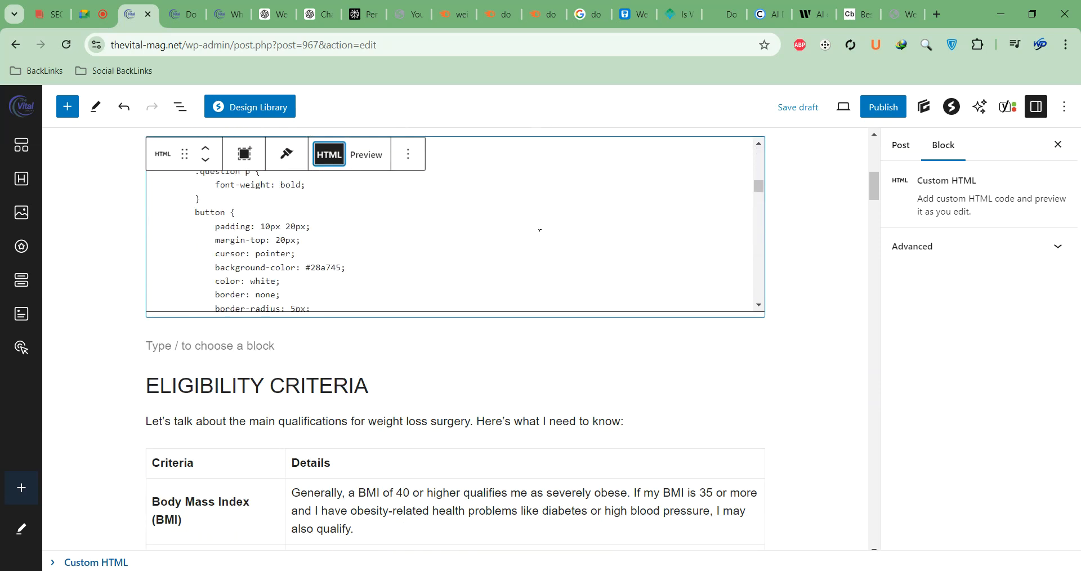
left_click(361, 247)
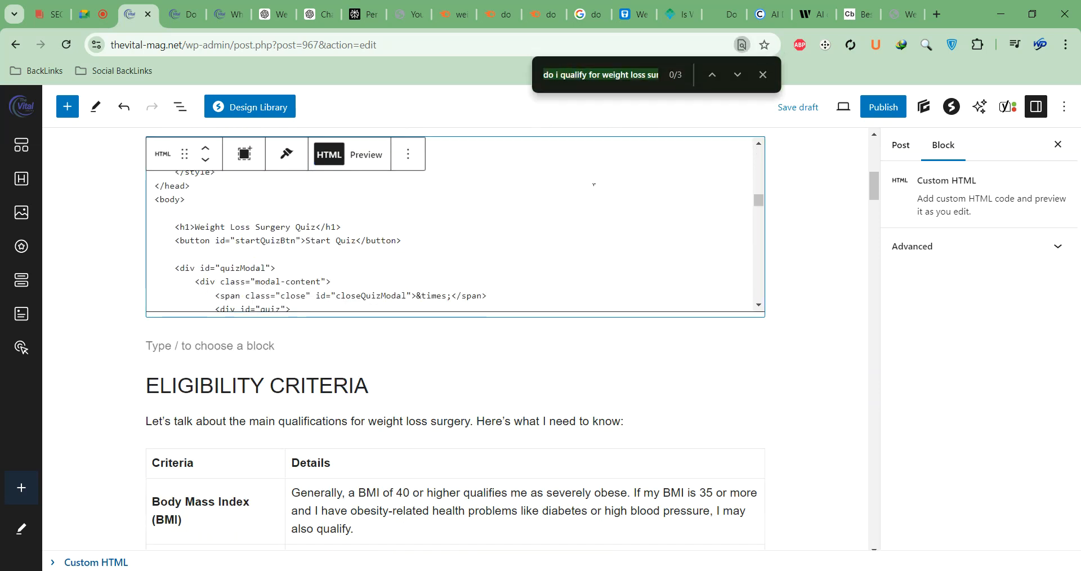
Step: Search the editor page for "do i qualify for weight loss surgery quiz", step through the matches and close the search
key("Return")
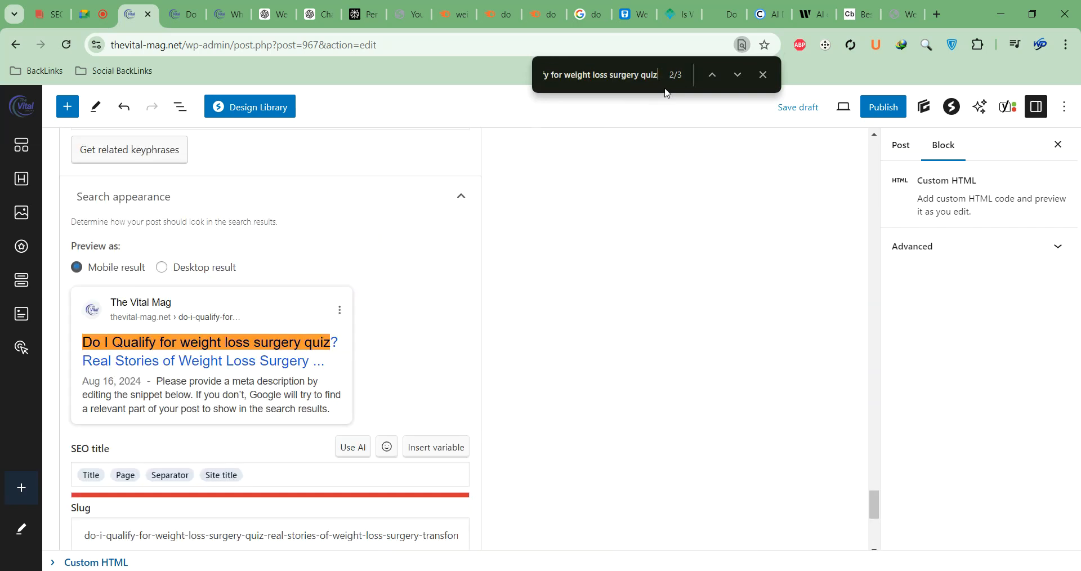
key("Return")
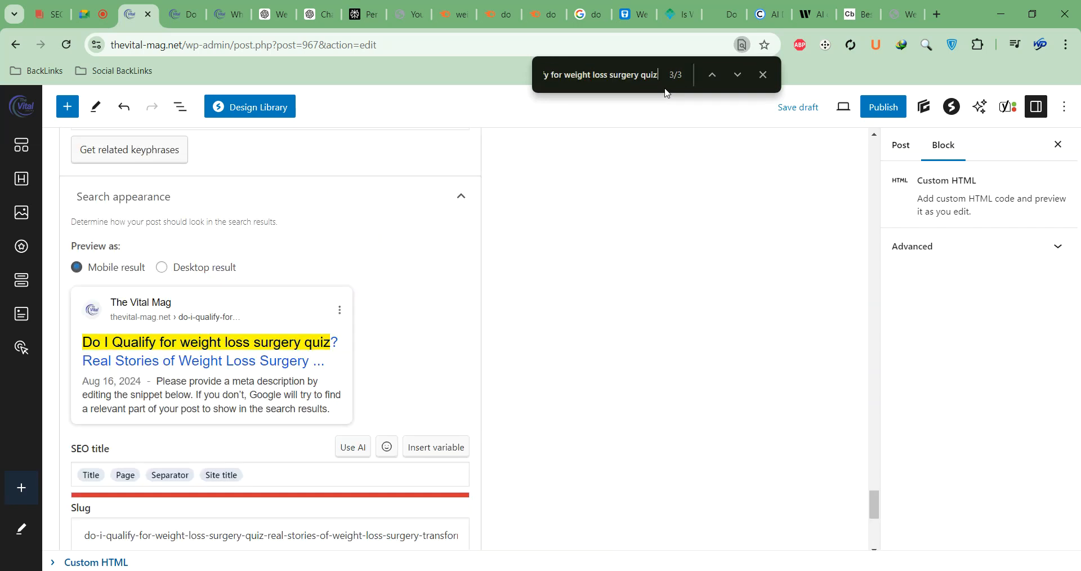
left_click(764, 75)
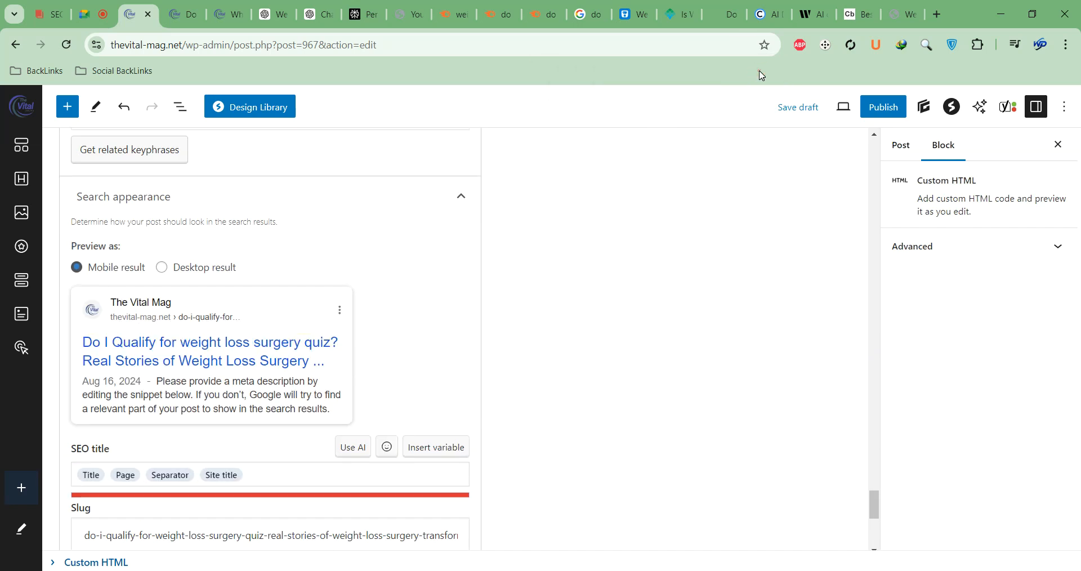
Step: Replace the h1 text in the quiz block's HTML code with "do i qualify for weight loss surgery quiz"
left_click_drag(874, 503, 913, 59)
scroll(366, 352, "down", 7)
left_click(289, 324)
scroll(289, 324, "down", 2)
scroll(221, 229, "up", 1)
scroll(220, 229, "down", 1)
scroll(233, 279, "up", 2)
left_click_drag(196, 298, 321, 299)
key("ctrl+v")
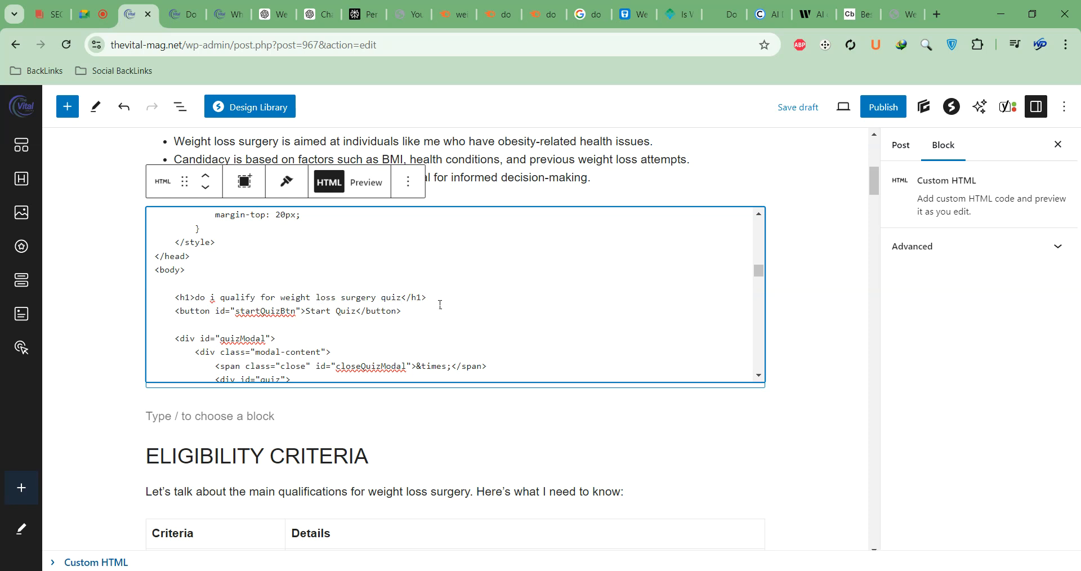
Step: Change the quiz title's h1 tags to h2 in the HTML code and preview the block
key("Right")
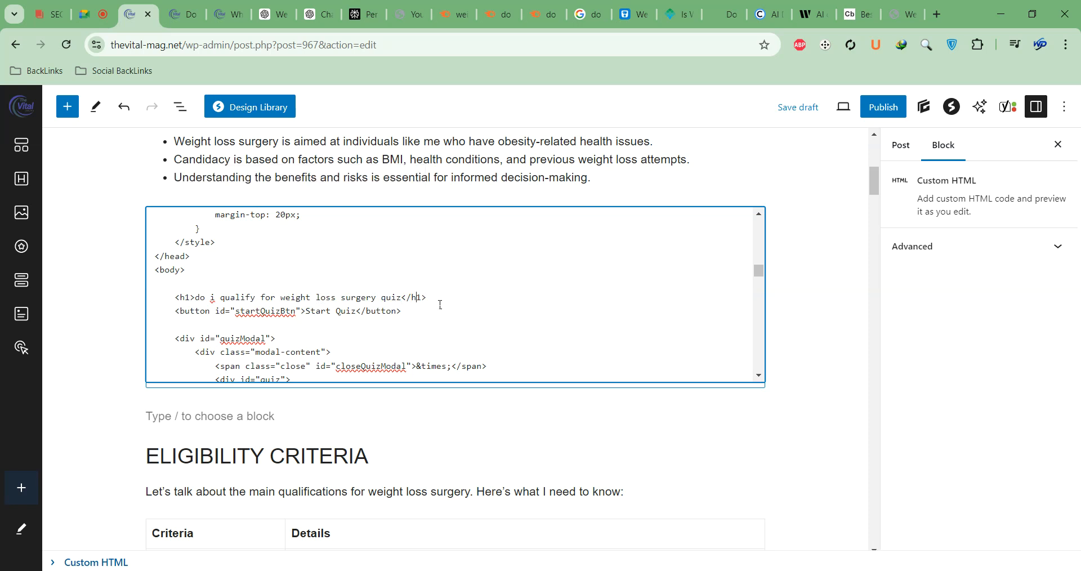
key("Delete")
type("2")
key("BackSpace")
type("2")
left_click(365, 183)
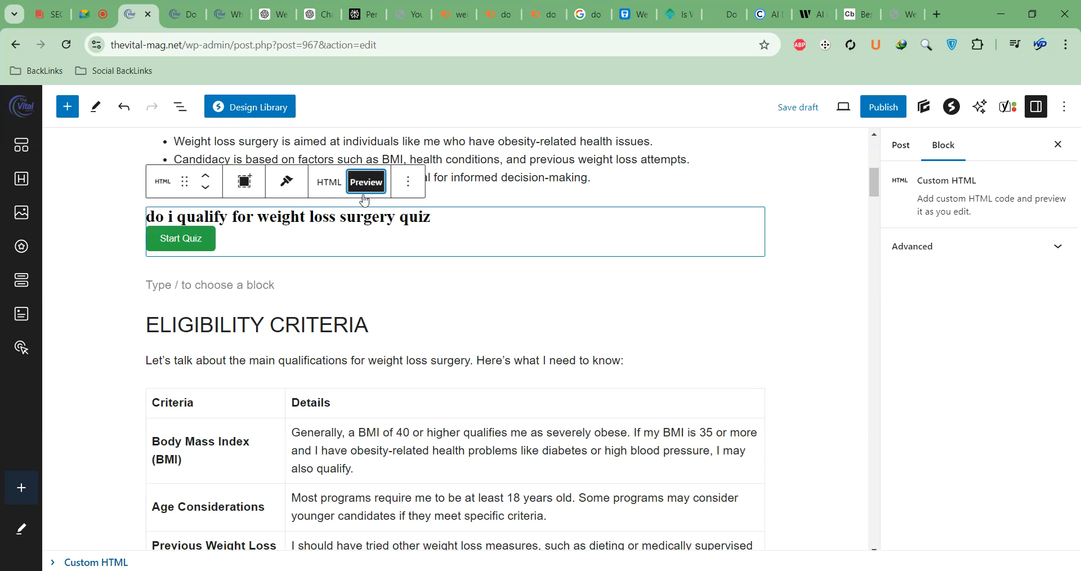
Step: Reopen the quiz block's HTML code and capitalise the h2 title's opening words as "Do I Qualify"
left_click(345, 218)
left_click(329, 182)
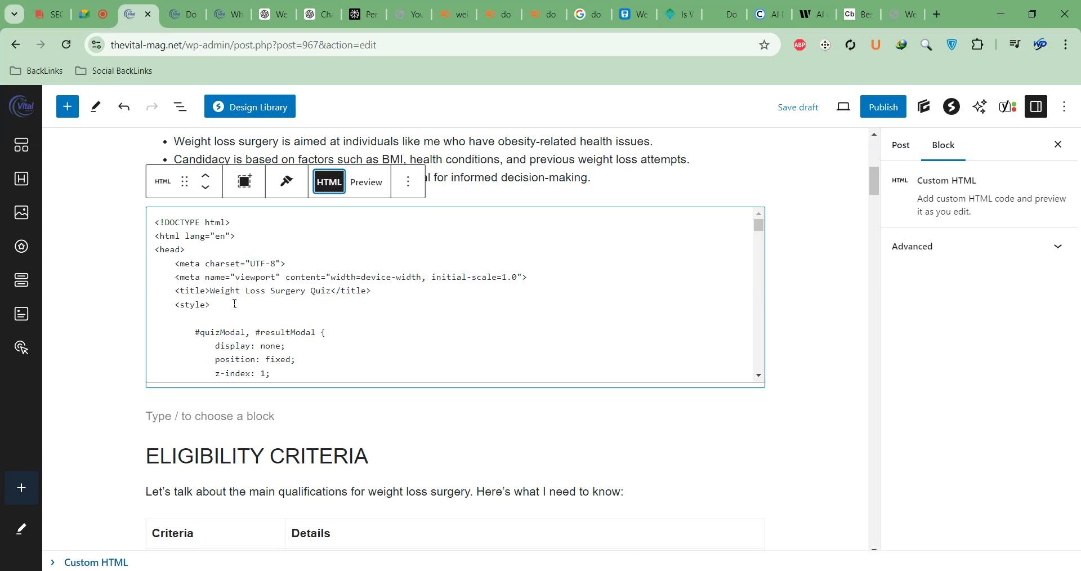
scroll(303, 326, "down", 15)
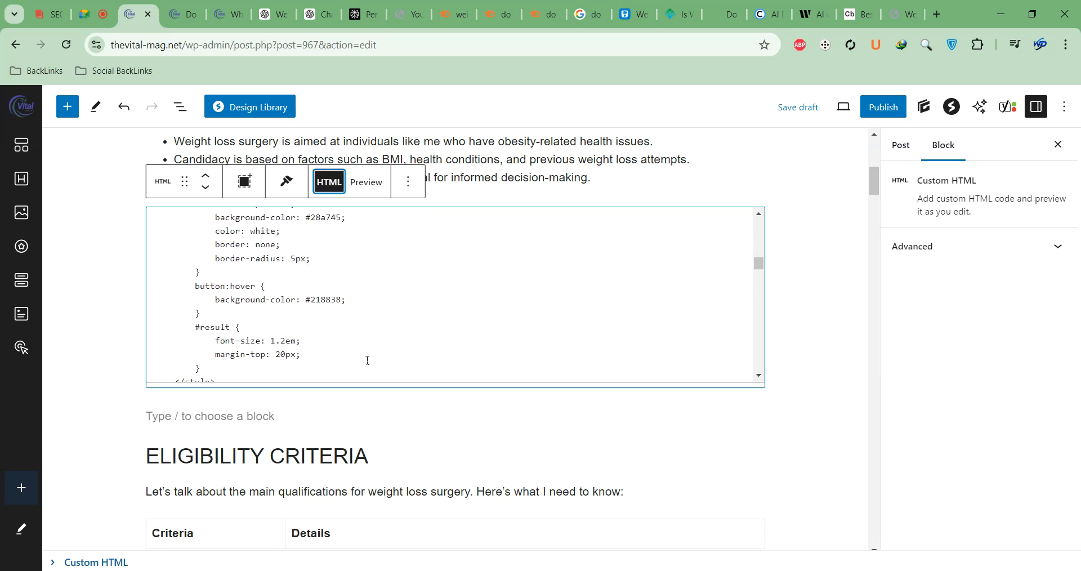
scroll(266, 280, "up", 3)
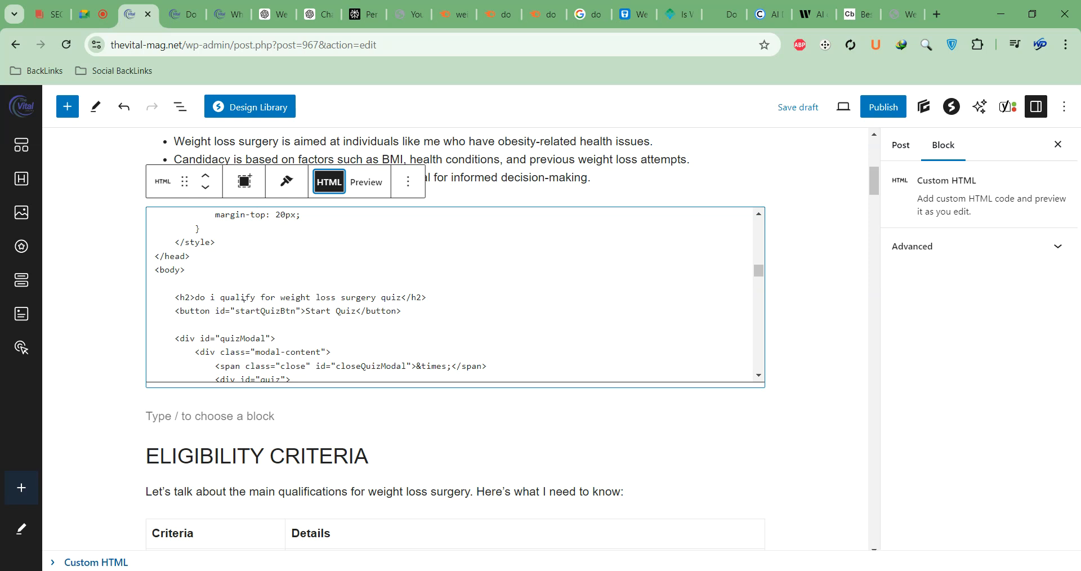
left_click(193, 297)
key("Delete")
type("D")
key("Right")
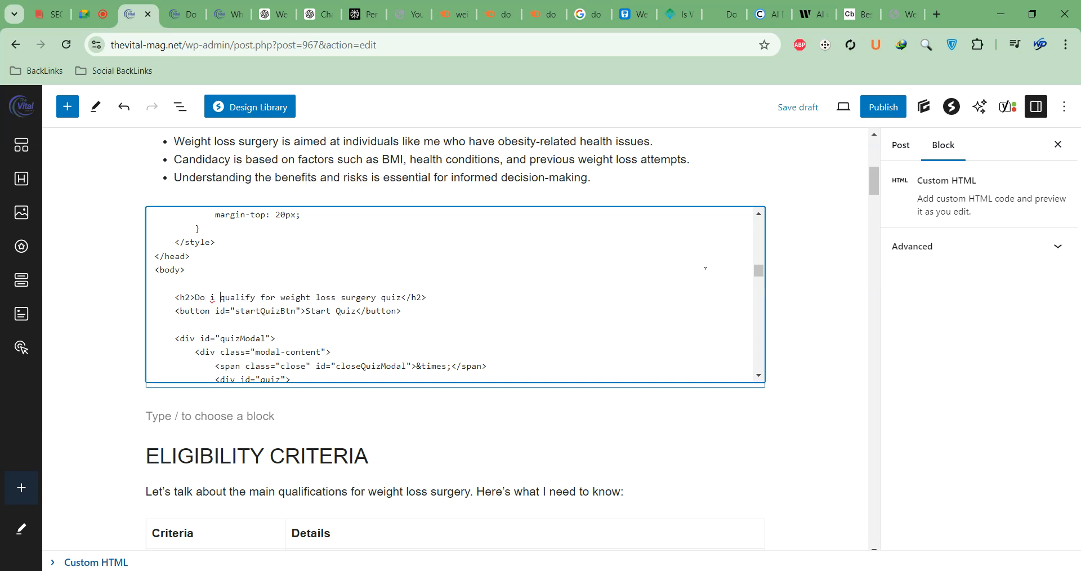
key("Delete")
type("I")
key("Delete")
type("Q")
key("BackSpace")
type("Q")
Step: Delete the whole h2 title line from the quiz code and preview the block
key("Home")
key("shift+End")
key("BackSpace")
key("BackSpace")
key("BackSpace")
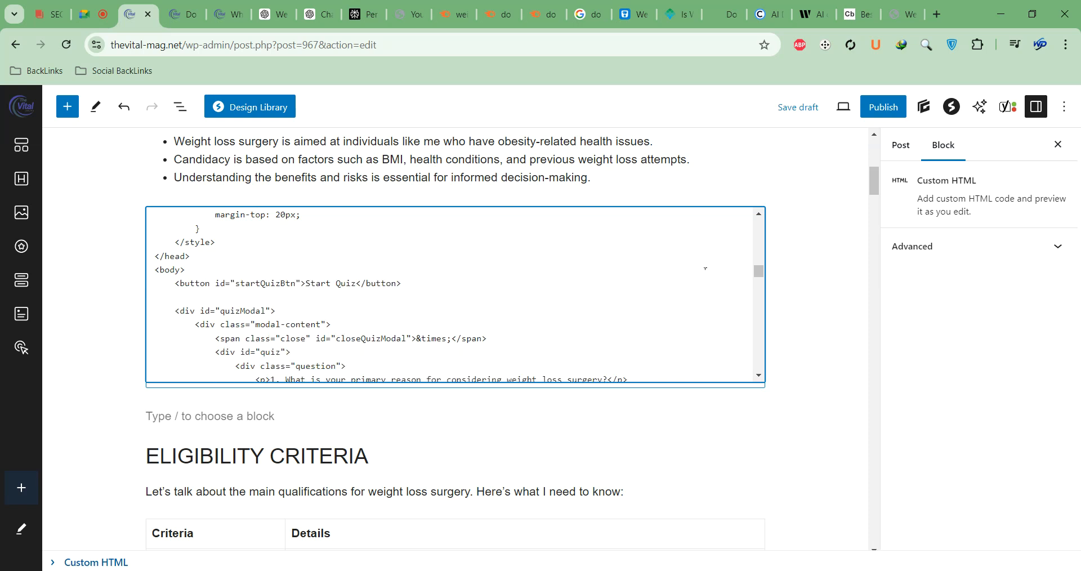
left_click(366, 182)
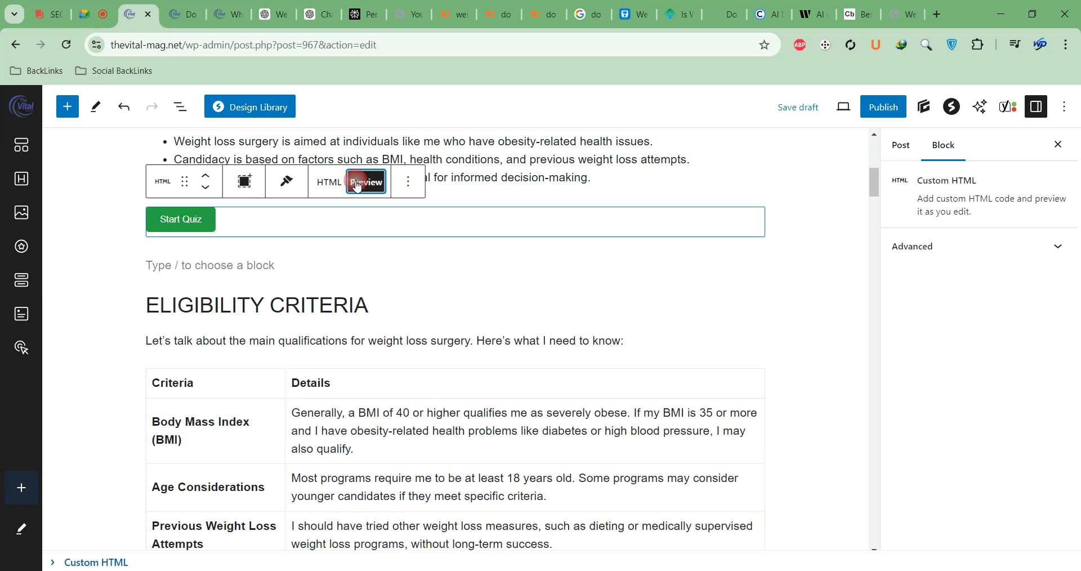
Step: Add the H2 heading "do i qualify for weight loss surgery quiz?" between the Key Points list and the quiz block
left_click(608, 176)
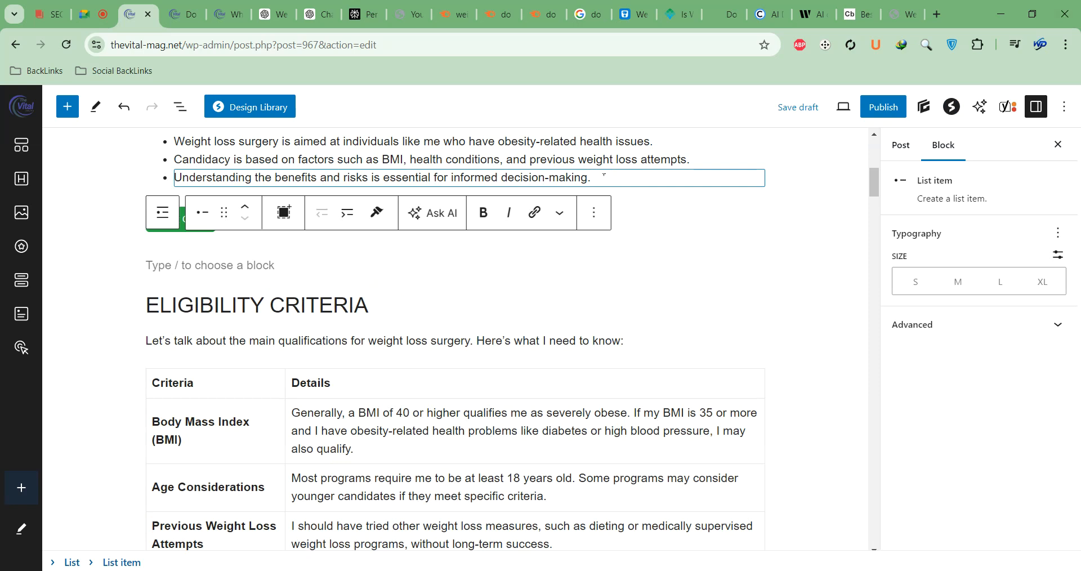
key("Return")
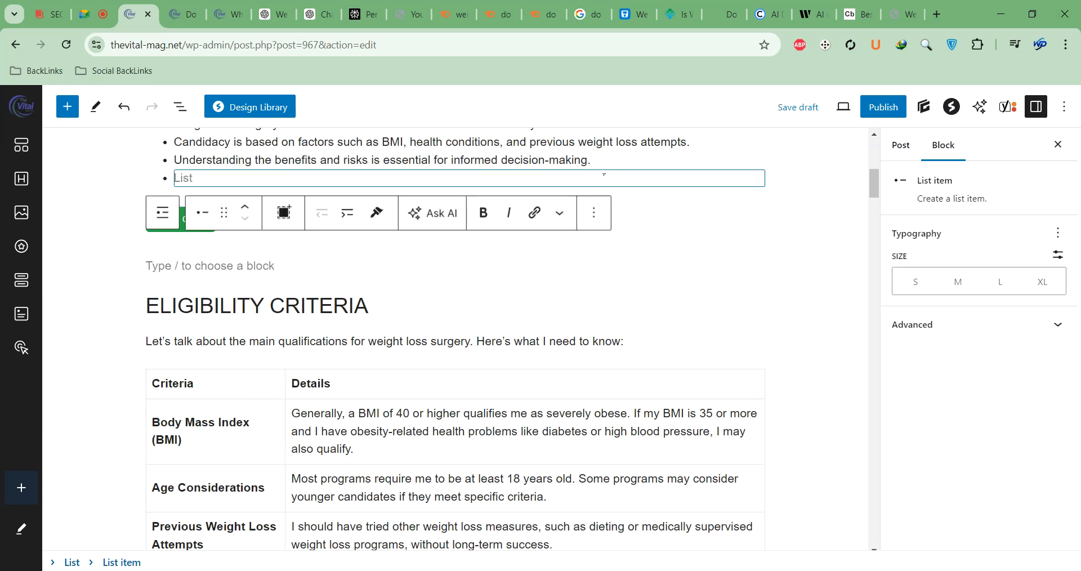
key("Return")
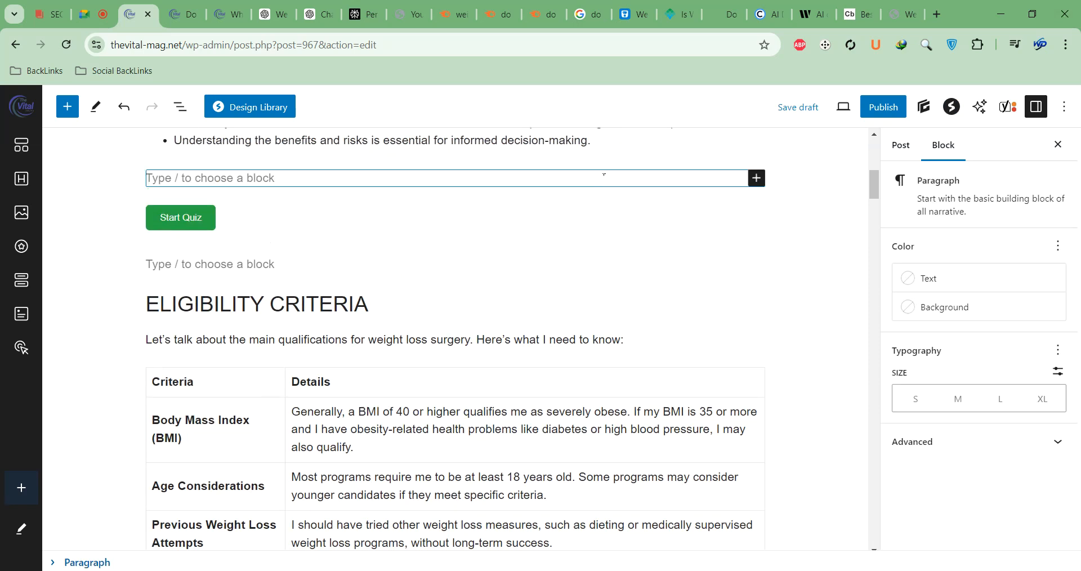
type("do i qualify for weight loss surgery quiz")
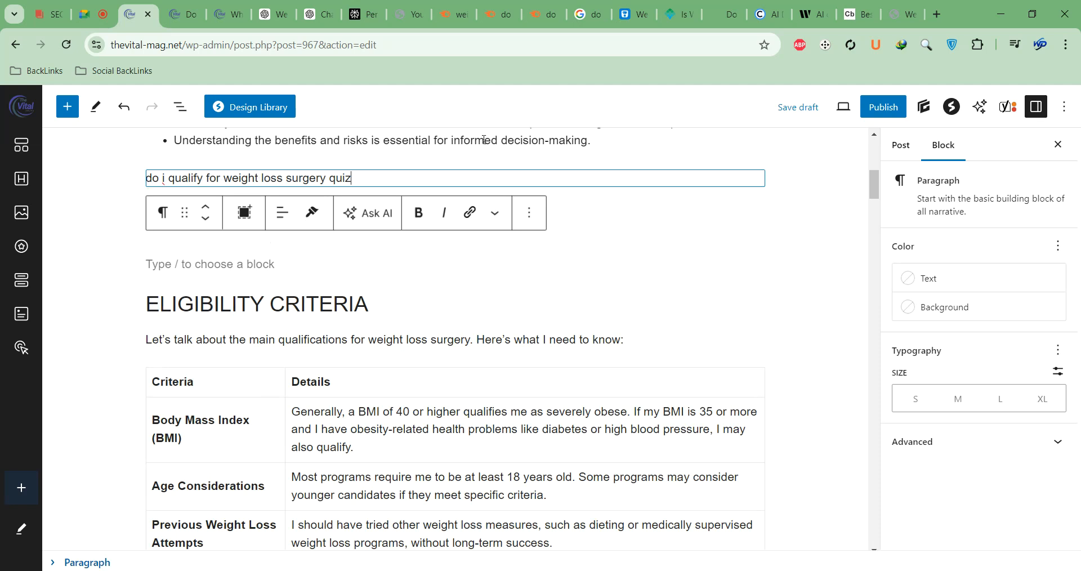
left_click(163, 213)
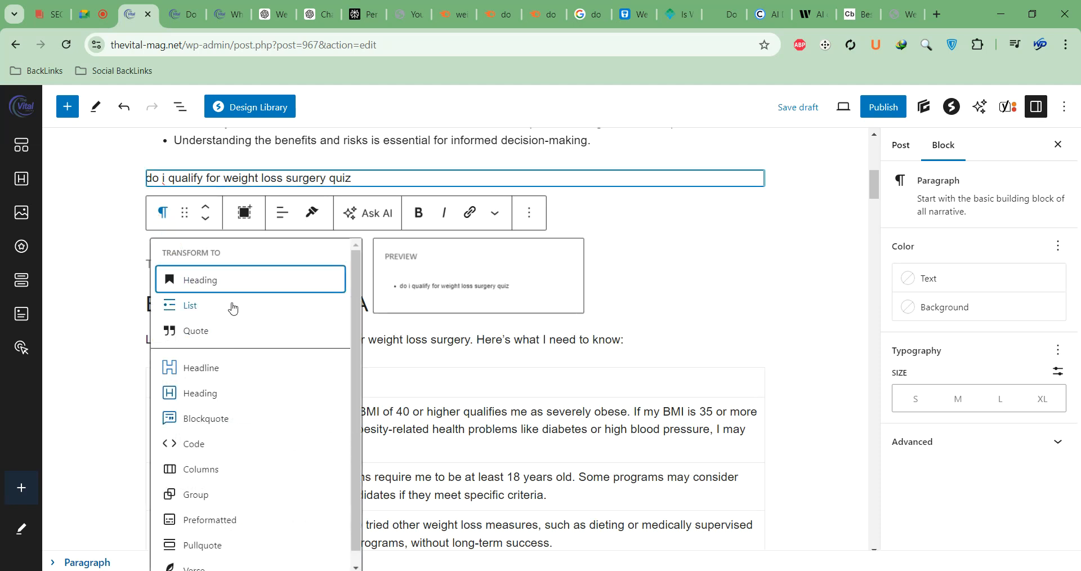
left_click(223, 279)
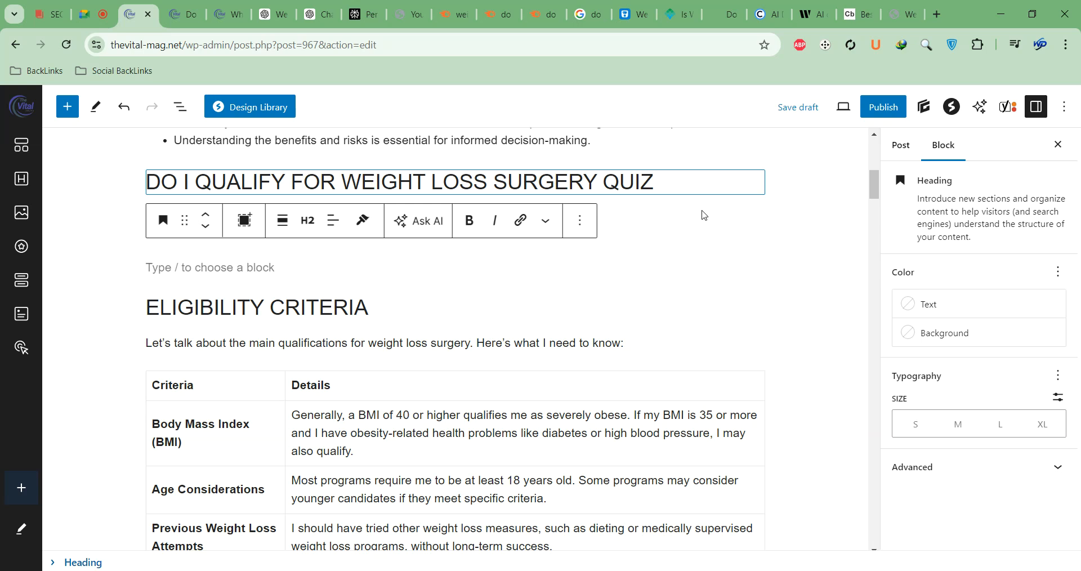
type("?")
left_click(723, 238)
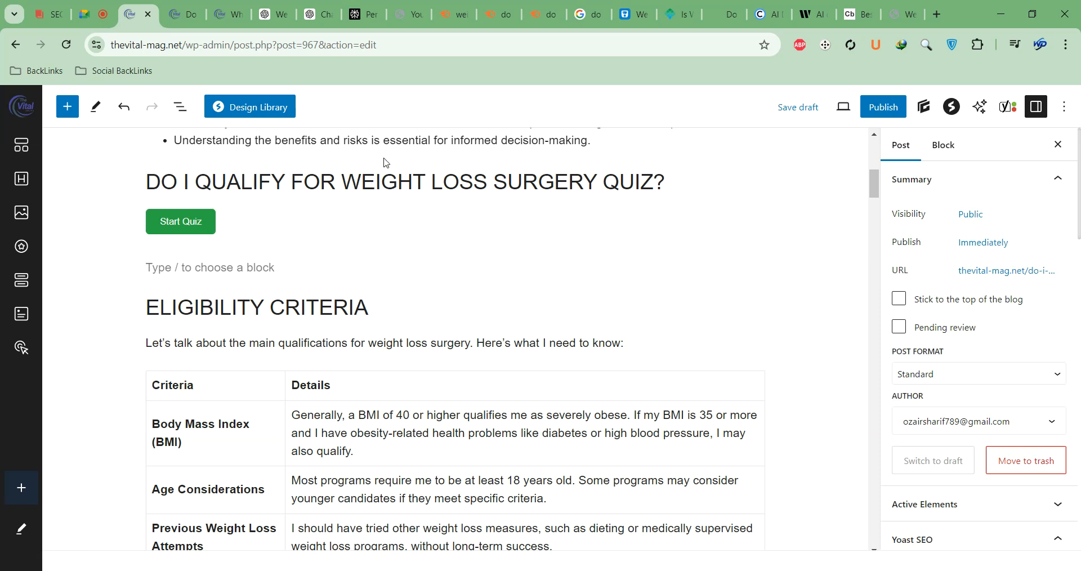
Step: Convert the "Pre-Surgery Assessment" paragraph into an H2 heading
scroll(803, 304, "up", 4)
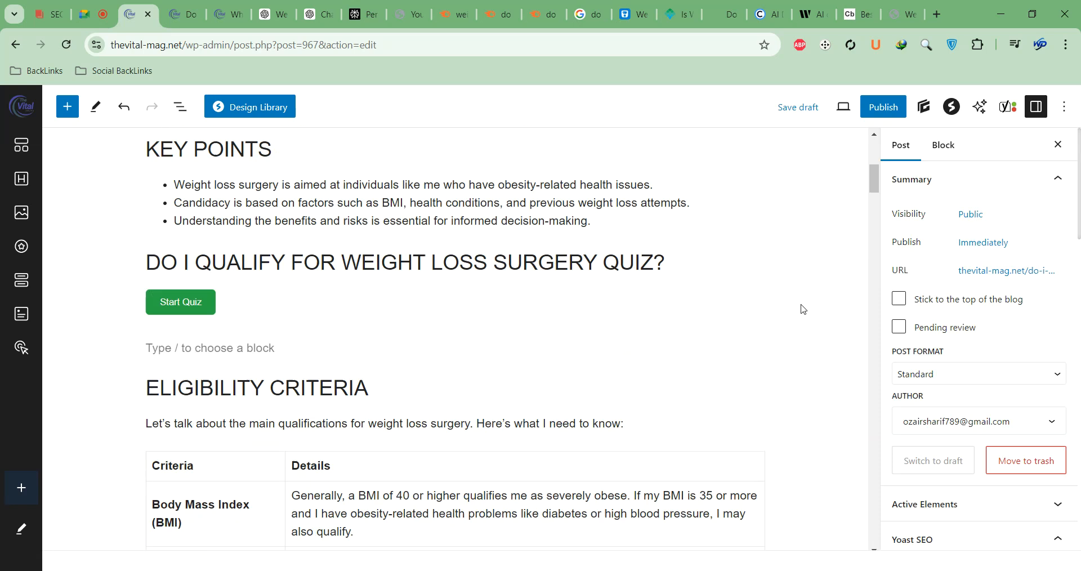
scroll(475, 286, "up", 4)
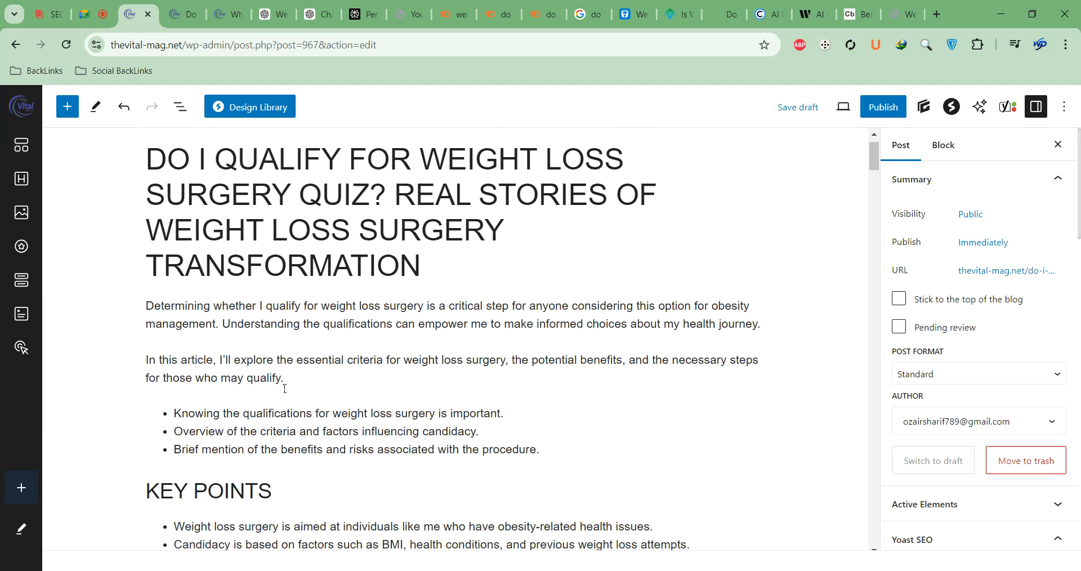
scroll(245, 351, "down", 15)
scroll(284, 333, "down", 7)
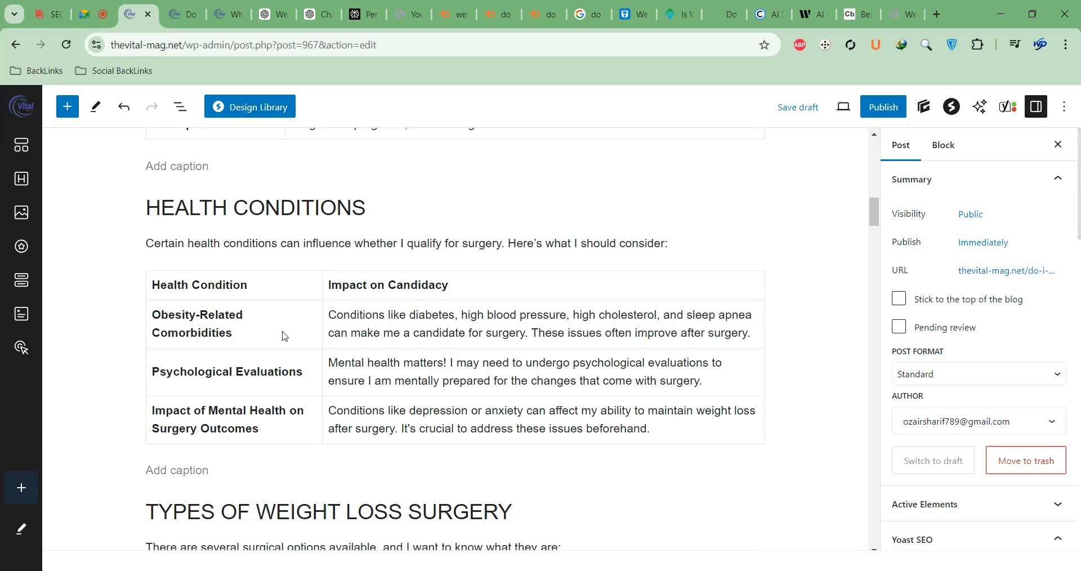
scroll(283, 332, "down", 1)
scroll(239, 250, "down", 4)
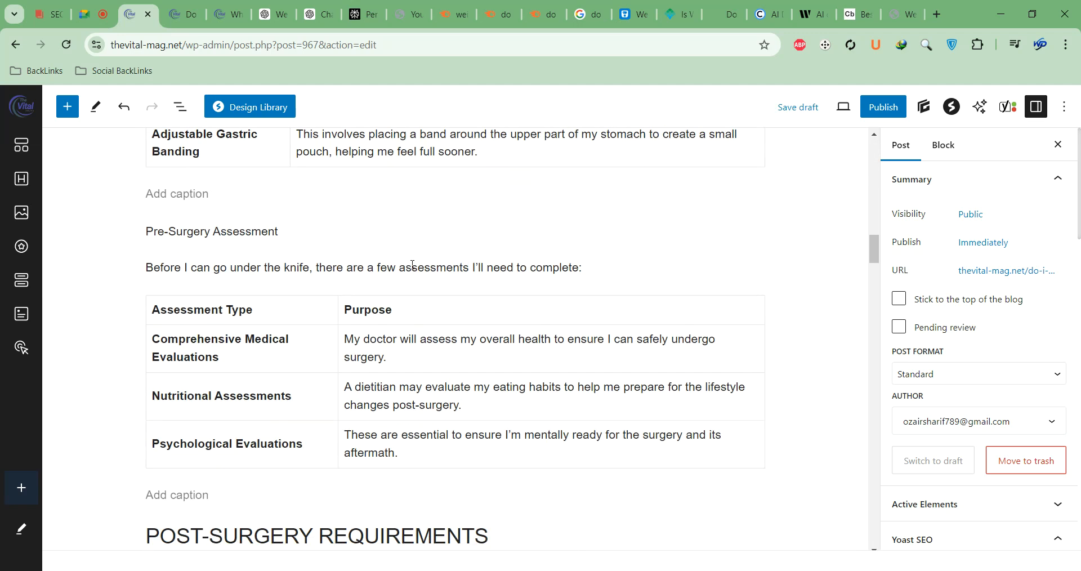
triple_click(191, 231)
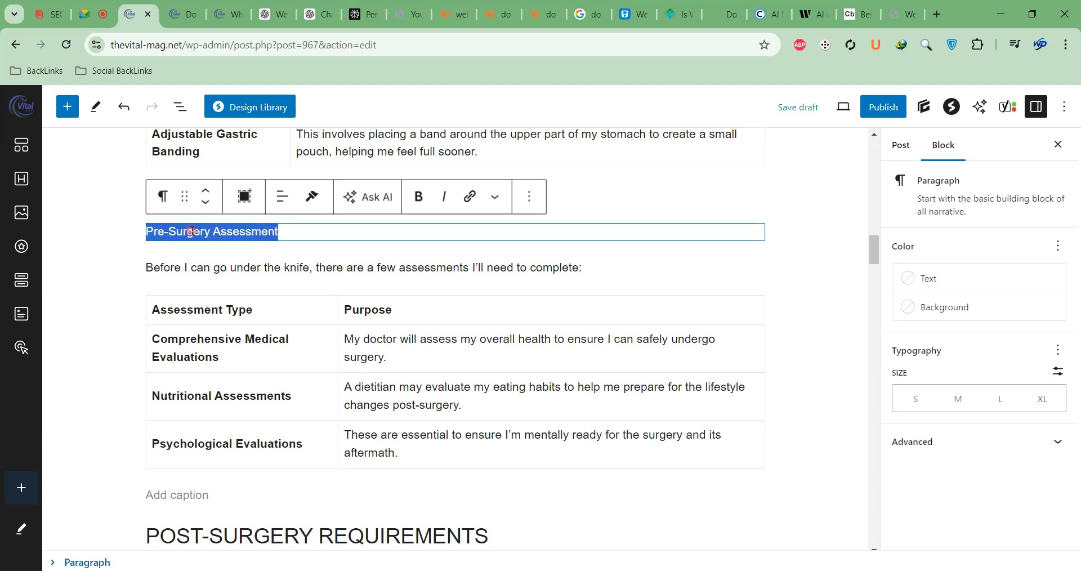
left_click(162, 196)
left_click(187, 264)
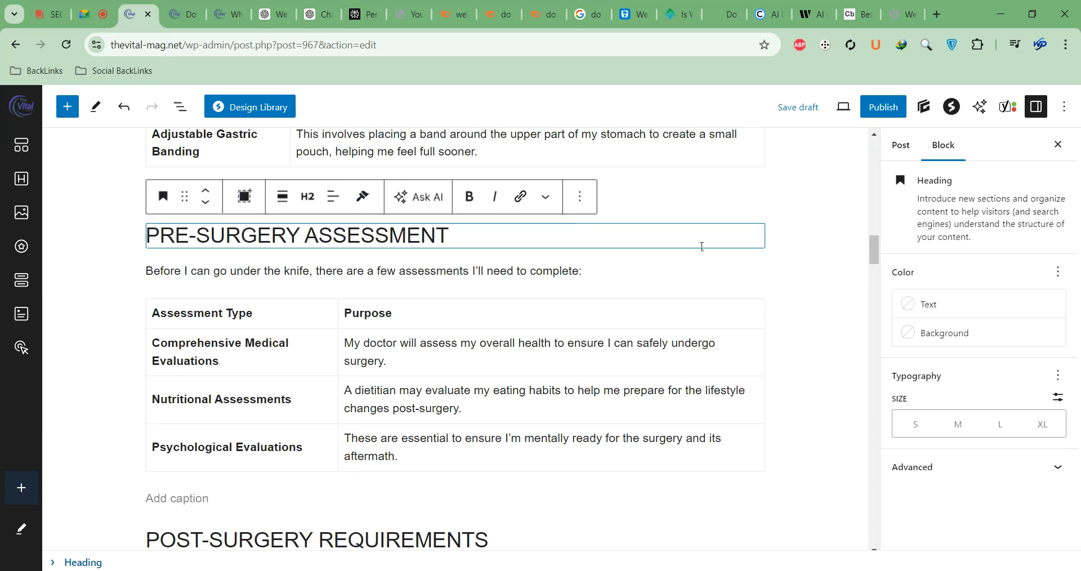
Step: Remove "content written in a conversational style" from the heading about examples of successful weight loss surgery
scroll(647, 254, "down", 10)
scroll(635, 268, "down", 15)
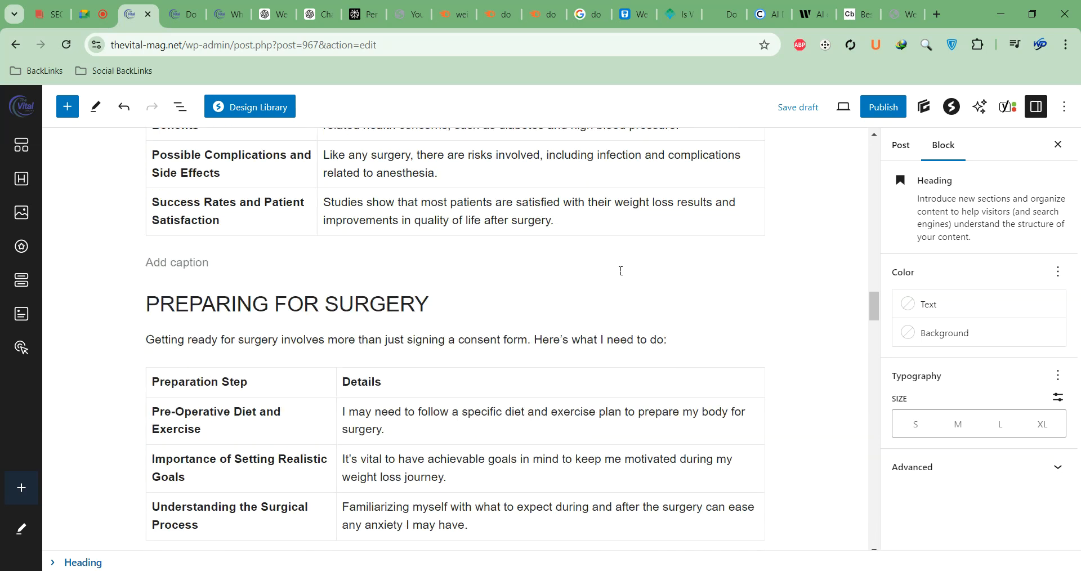
scroll(616, 272, "down", 2)
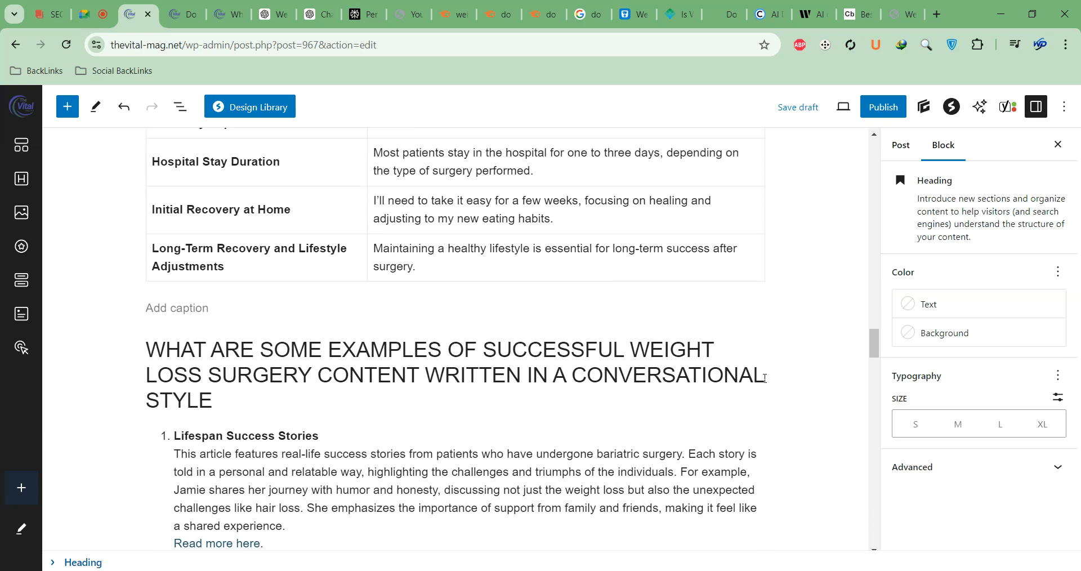
scroll(688, 363, "down", 5)
scroll(656, 333, "up", 5)
left_click_drag(319, 374, 314, 399)
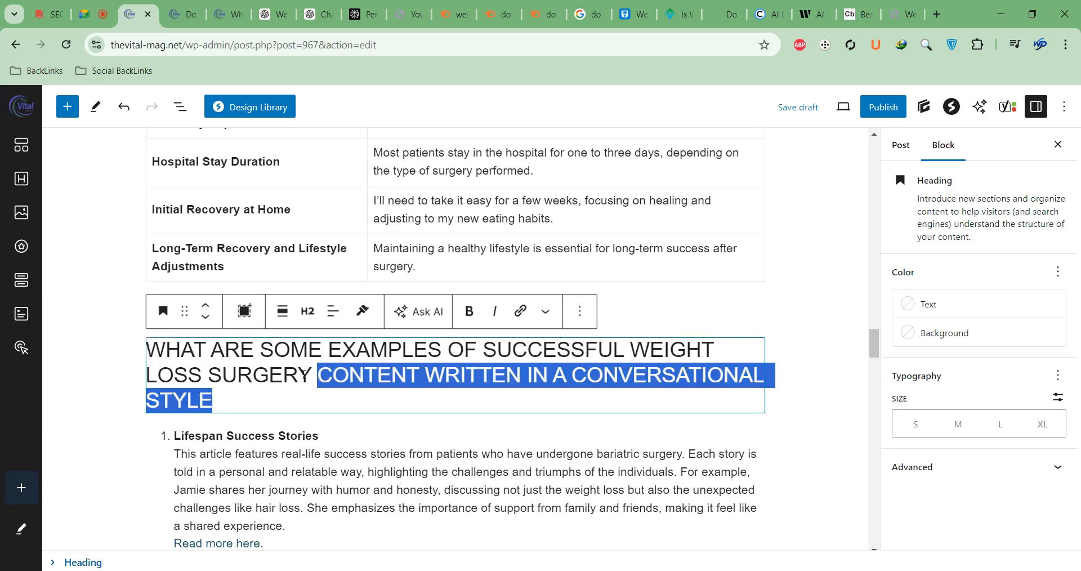
key("BackSpace")
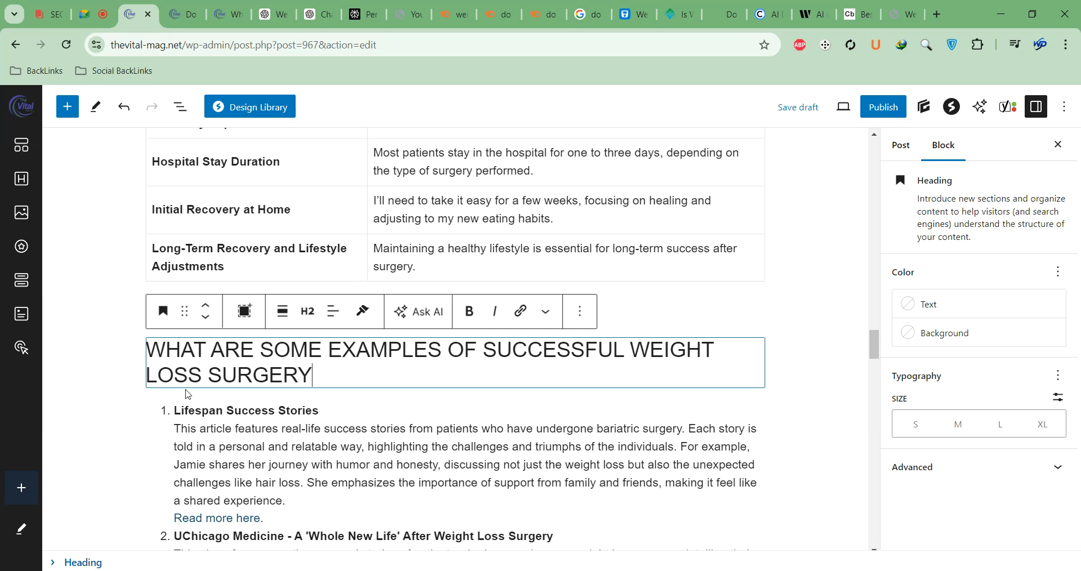
Step: Replace the first word of the weight loss surgery examples heading with "HERE"
left_click(227, 363)
key("BackSpace")
key("BackSpace")
key("BackSpace")
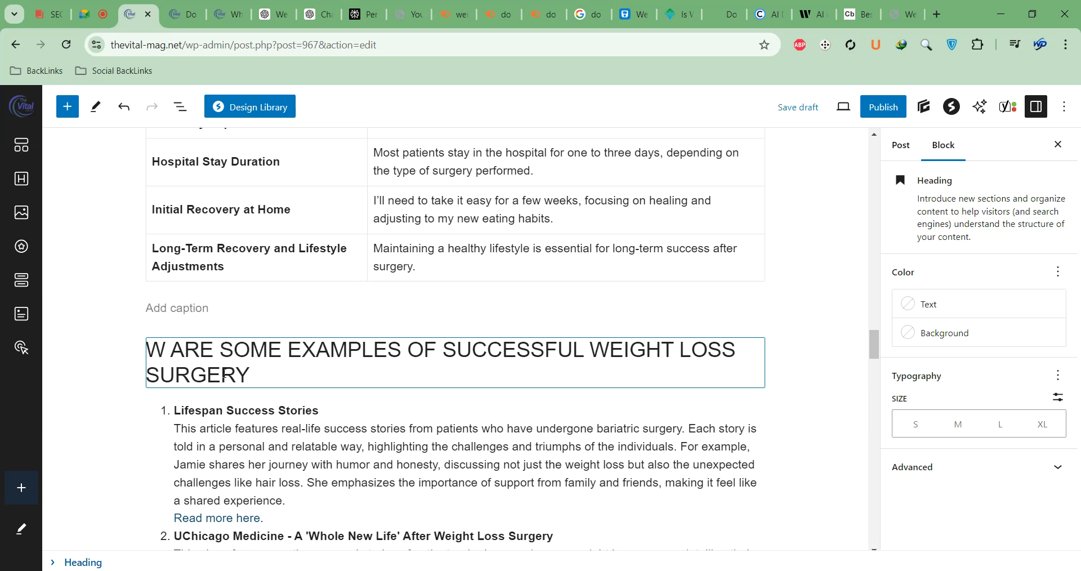
type("HEIOR")
key("BackSpace")
key("BackSpace")
type("R")
key("BackSpace")
key("BackSpace")
key("BackSpace")
key("BackSpace")
key("BackSpace")
type("HERE")
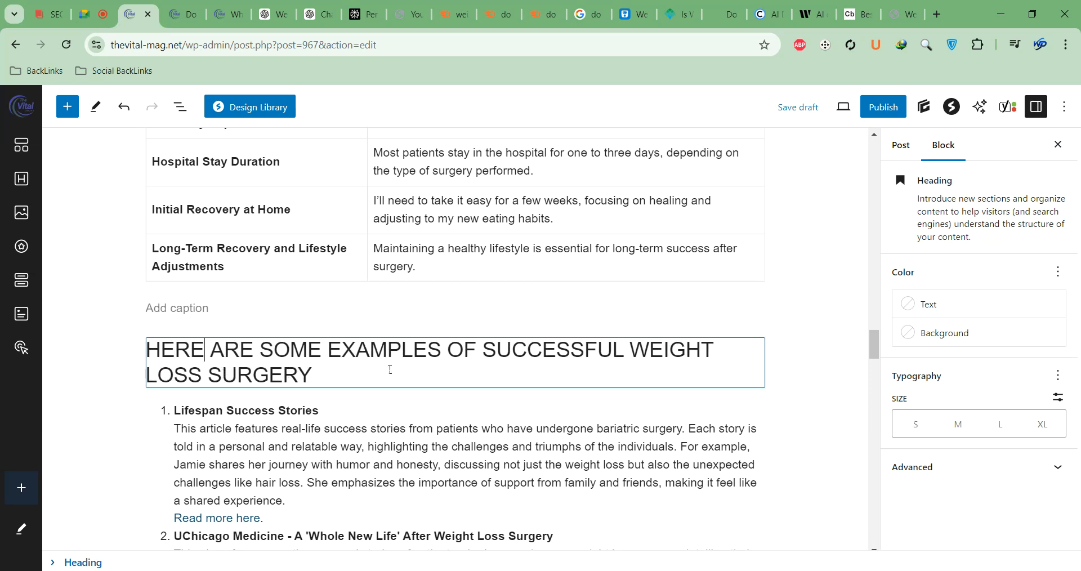
Step: Convert the "Emotional Support" paragraph in the family support section into an H3 heading
scroll(615, 485, "down", 2)
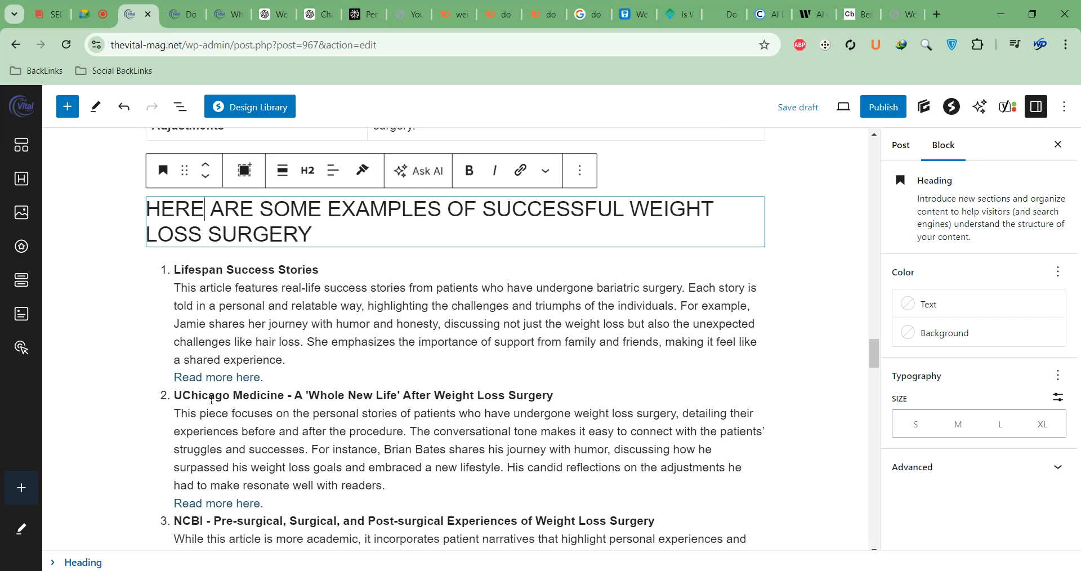
scroll(211, 400, "down", 1)
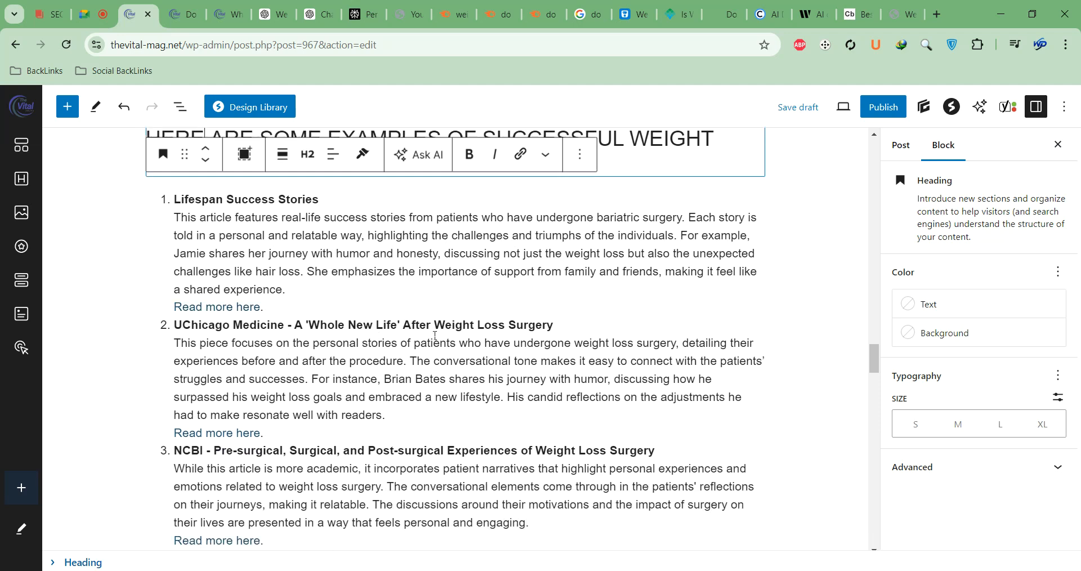
scroll(512, 331, "down", 4)
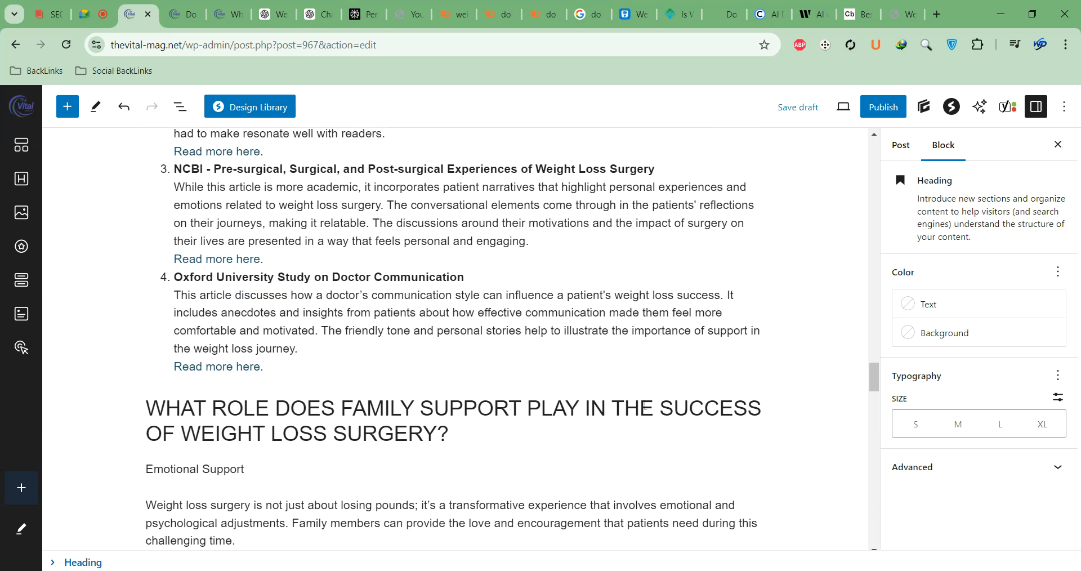
scroll(179, 442, "down", 3)
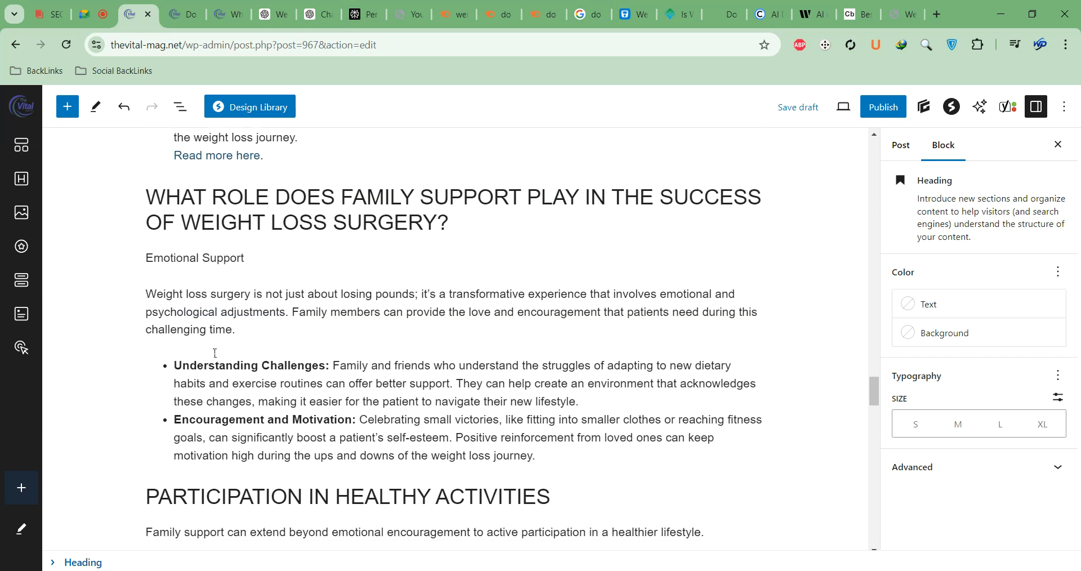
triple_click(190, 257)
left_click(163, 223)
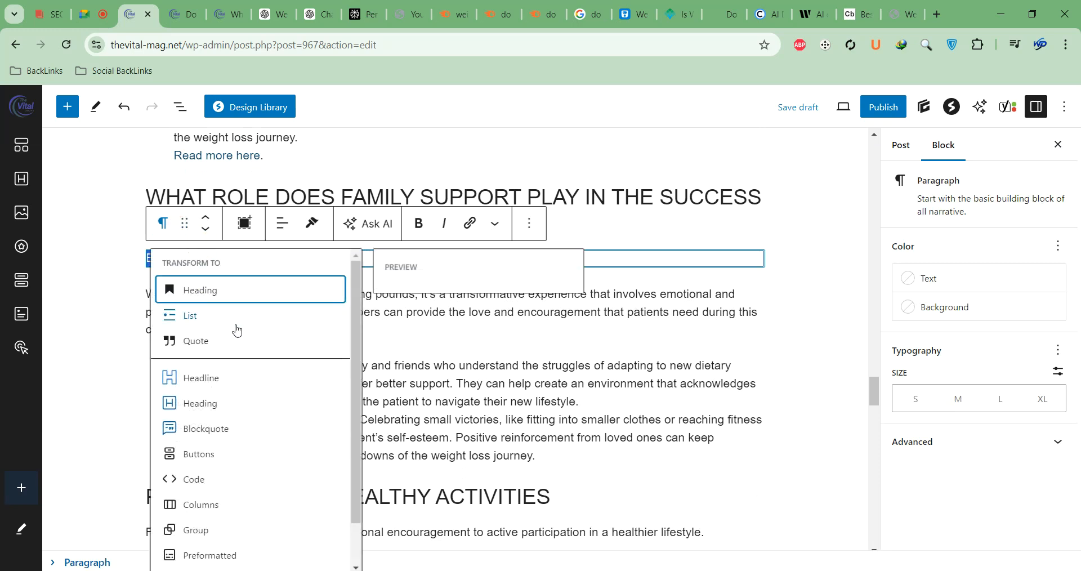
left_click(236, 289)
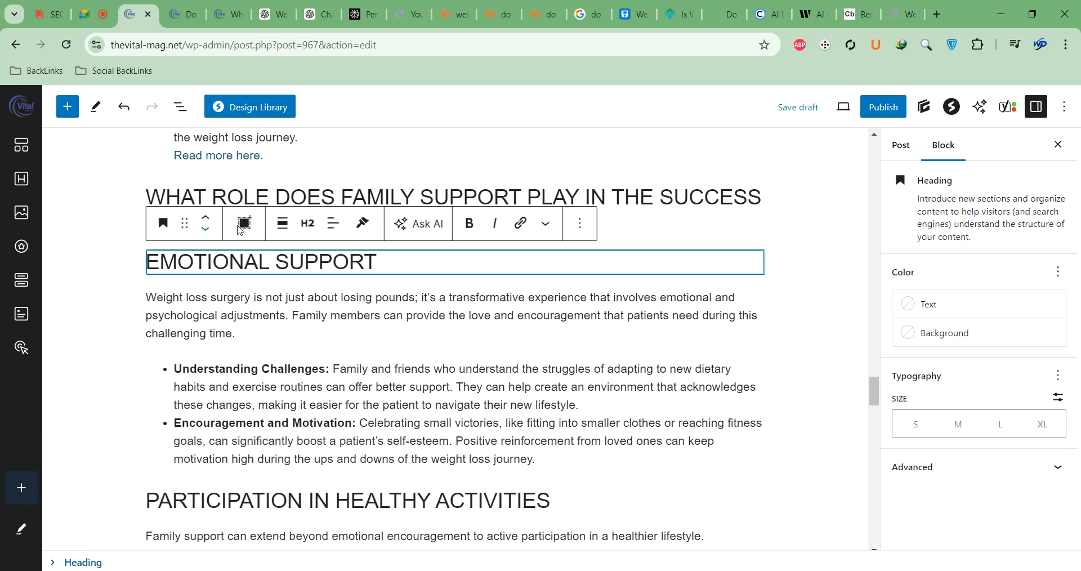
left_click(307, 223)
left_click(319, 318)
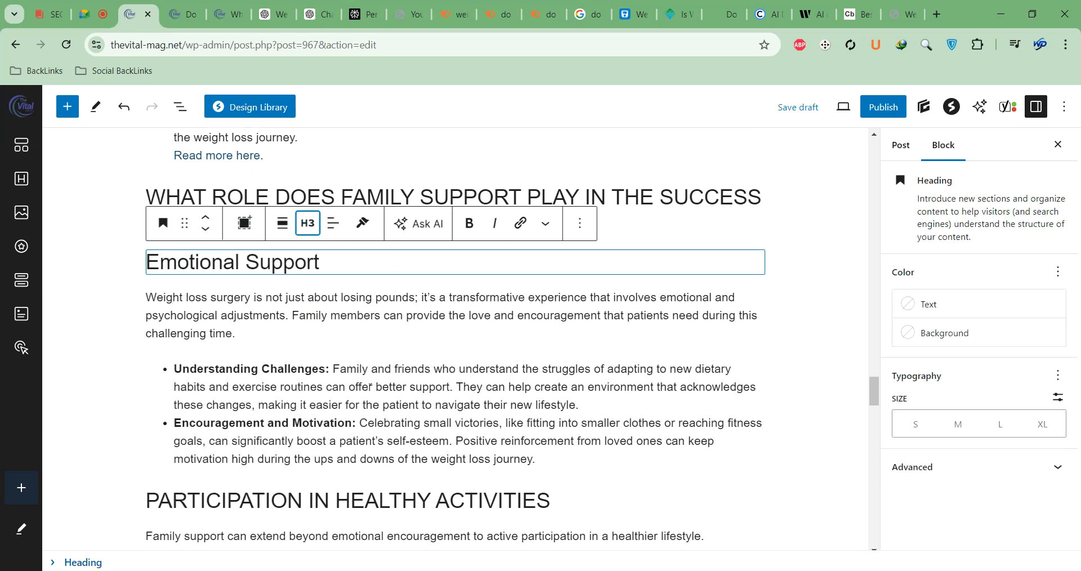
Step: Check the post's Yoast readability analysis, covering both its problems and its good results
left_click(1007, 106)
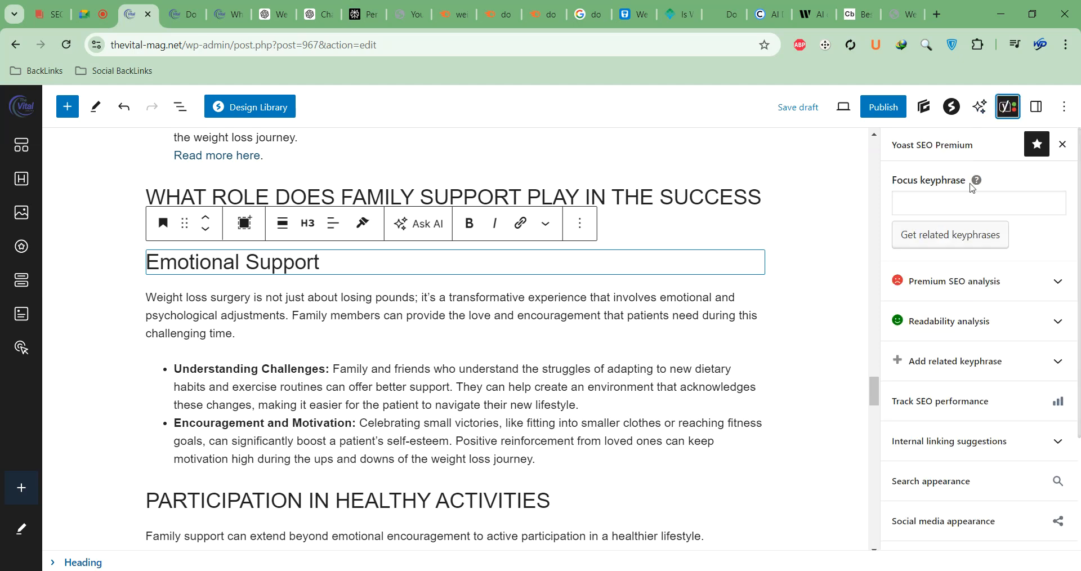
left_click(948, 326)
scroll(948, 327, "down", 8)
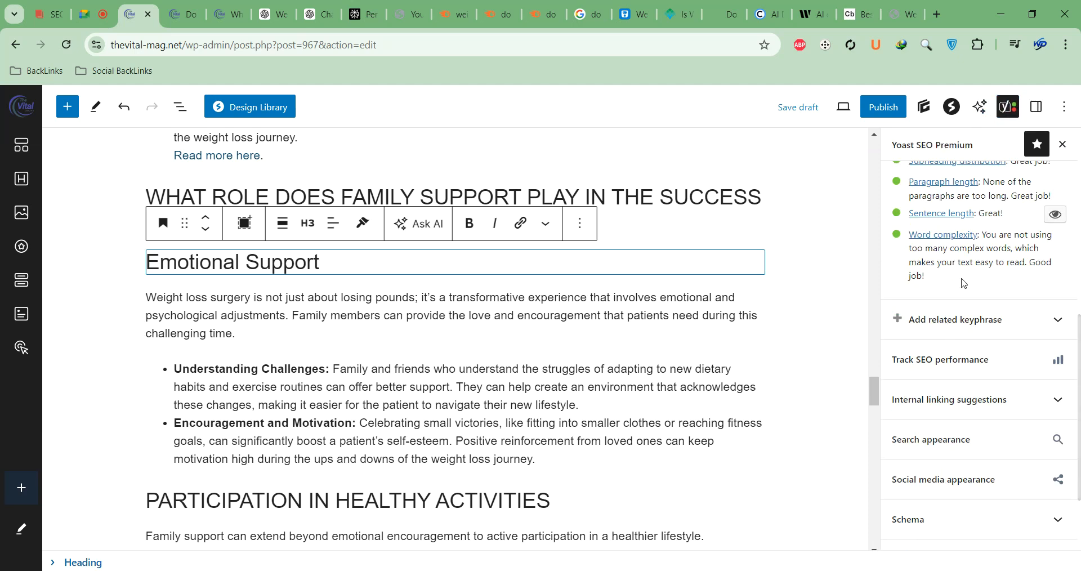
scroll(965, 282, "up", 6)
scroll(959, 298, "up", 1)
scroll(962, 307, "down", 2)
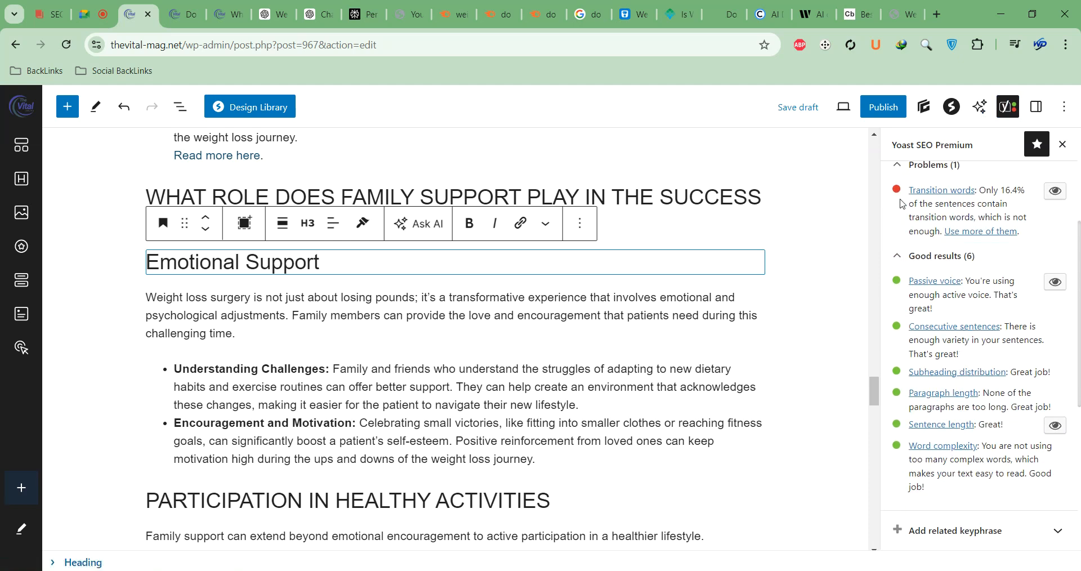
Step: Highlight the sentences containing transition words and review them from the family support section up to the introduction
left_click(1056, 192)
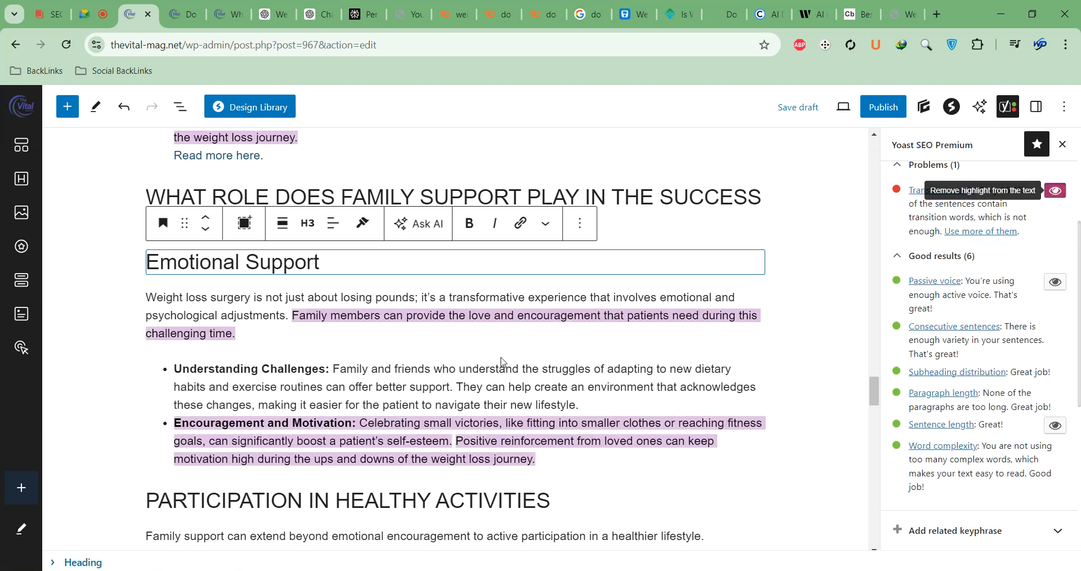
scroll(398, 325, "up", 5)
scroll(397, 325, "up", 20)
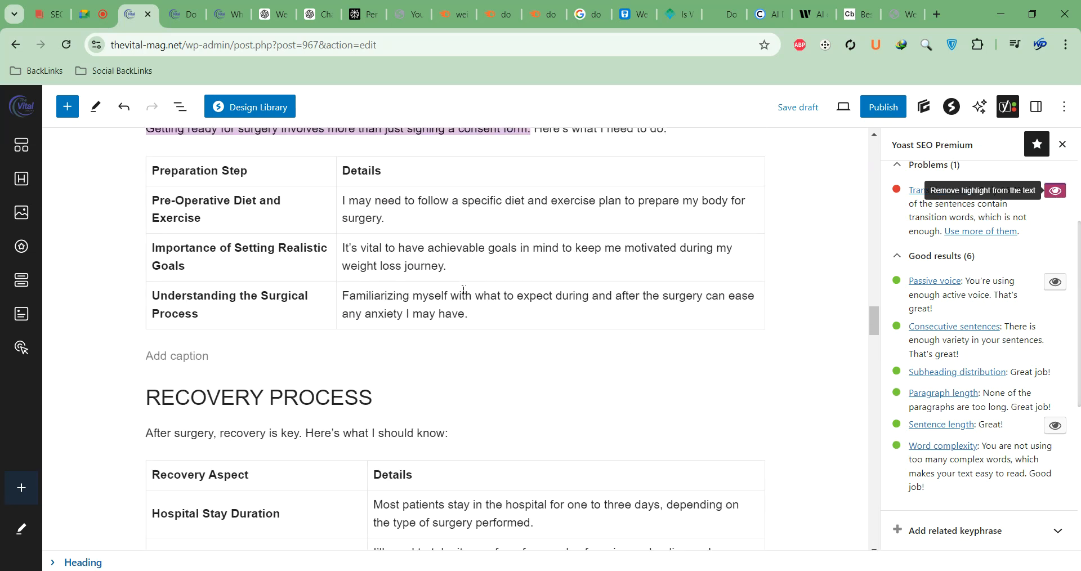
scroll(465, 290, "up", 10)
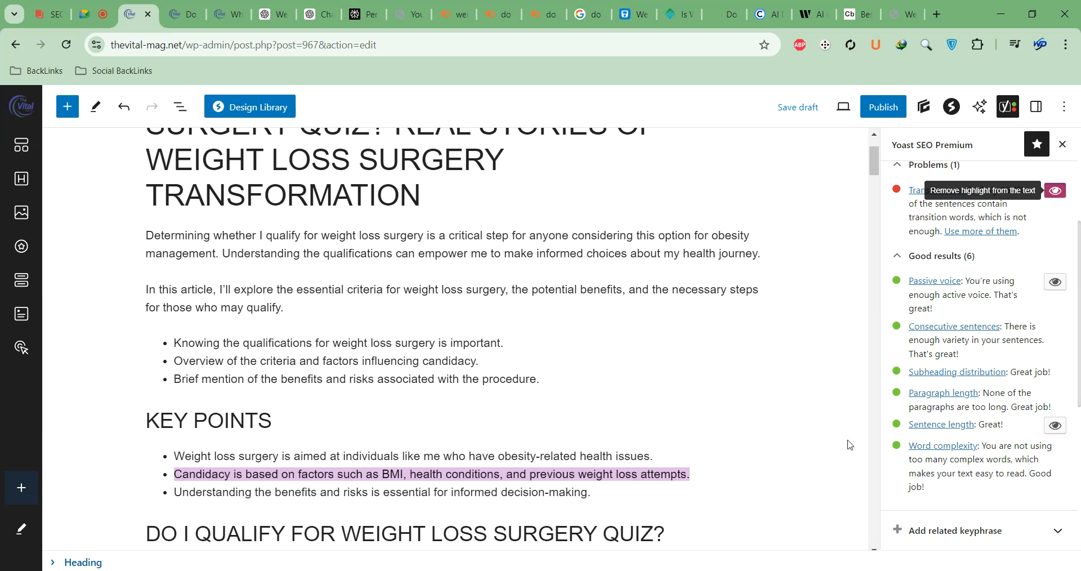
scroll(959, 253, "up", 4)
Step: Set the post's Yoast focus keyphrase to "do i qualify for weight loss surgery quiz"
left_click(984, 297)
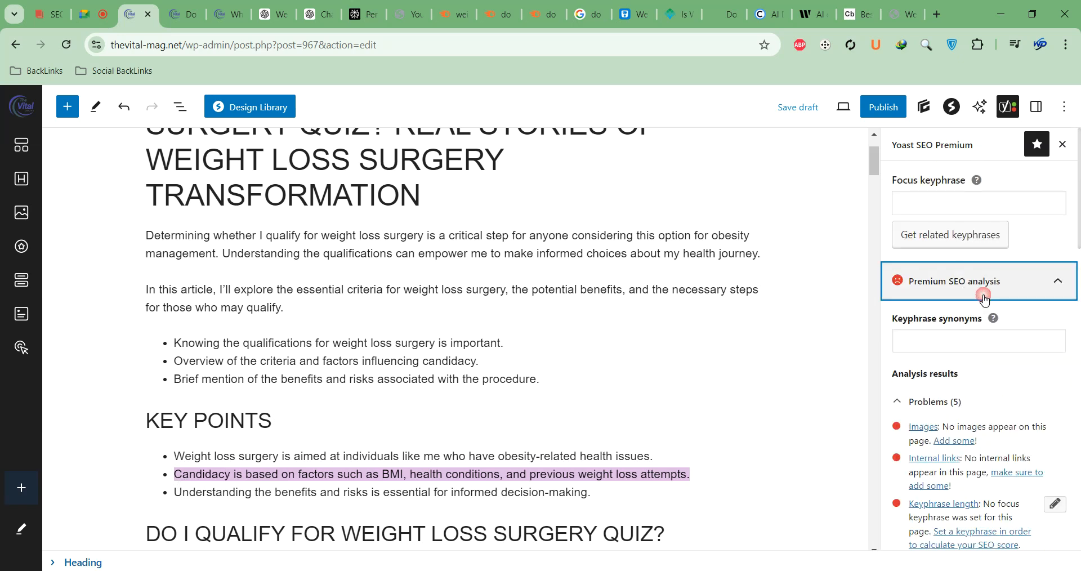
left_click(940, 200)
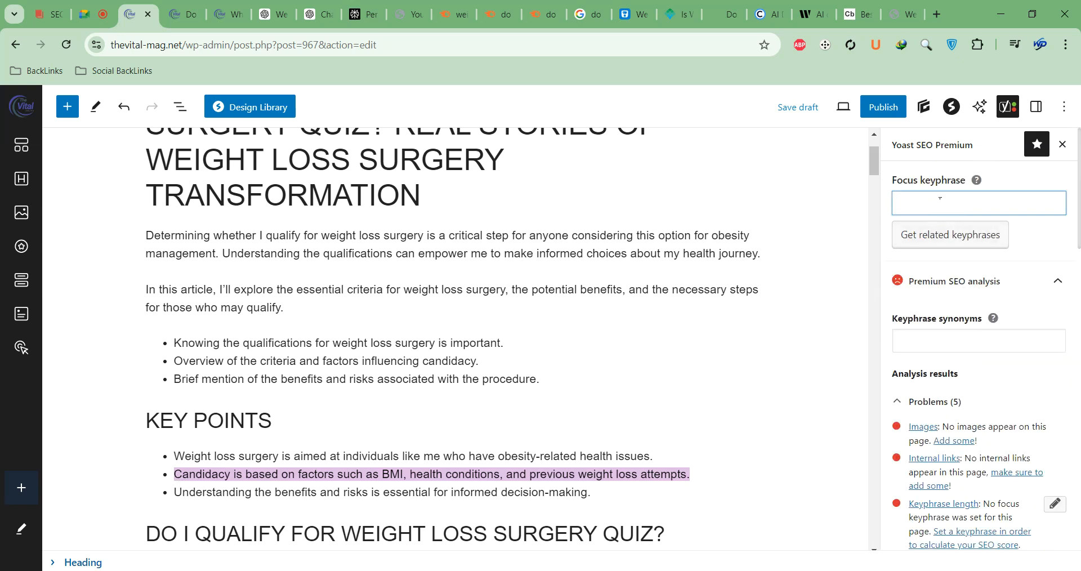
type("do i qualify for weight loss surgery quiz")
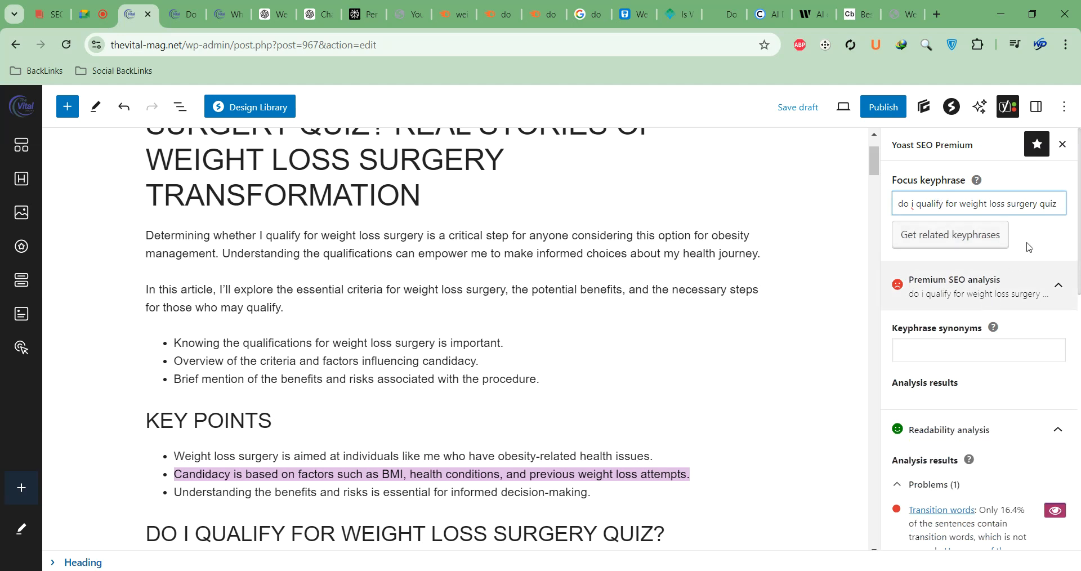
Step: Collapse the readability analysis and review the problems listed in the Premium SEO analysis for the focus keyphrase
left_click(995, 290)
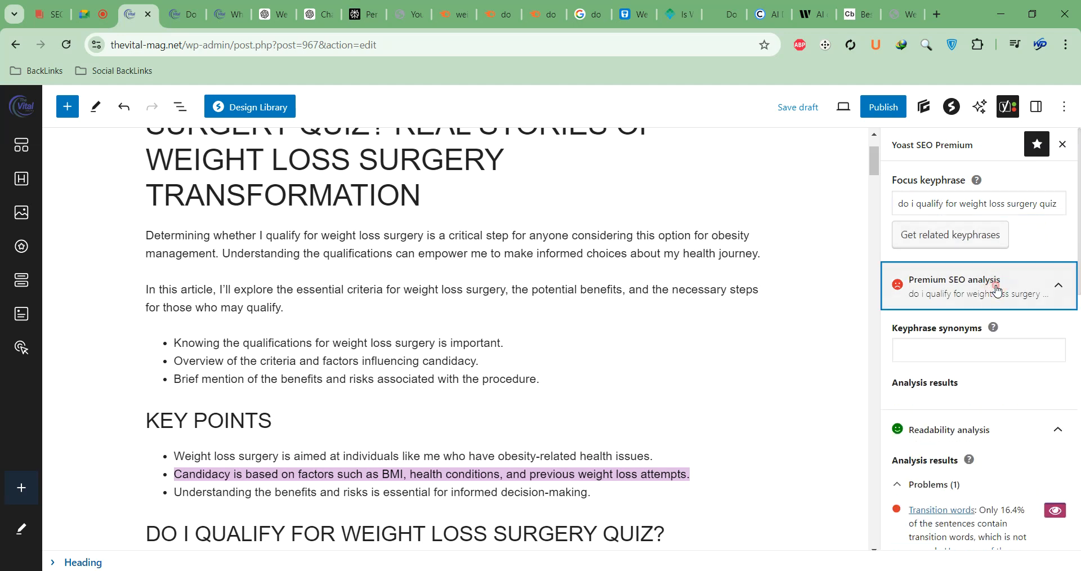
left_click(1015, 330)
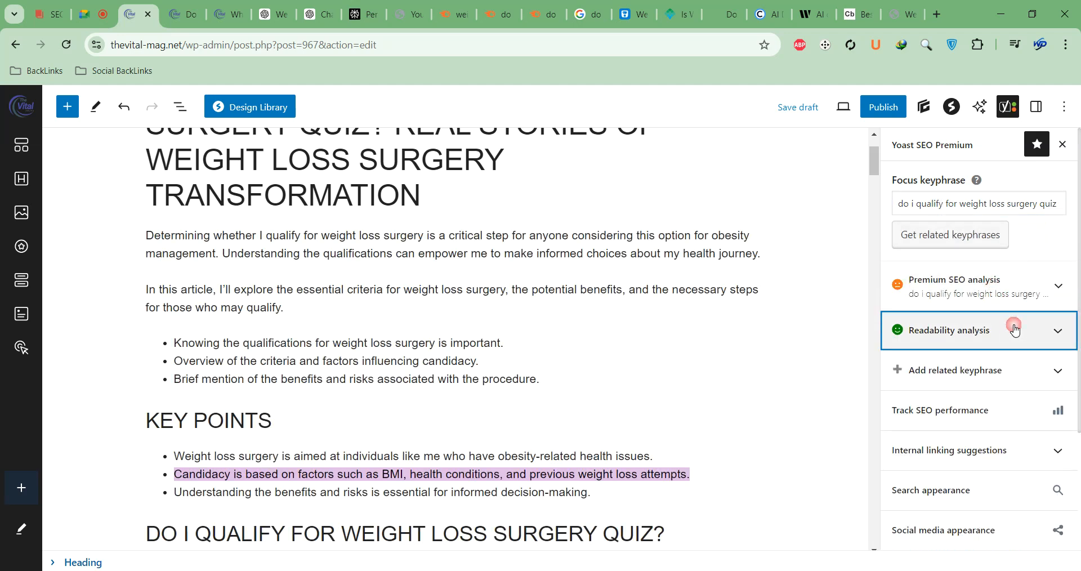
scroll(999, 396, "down", 2)
left_click(1001, 206)
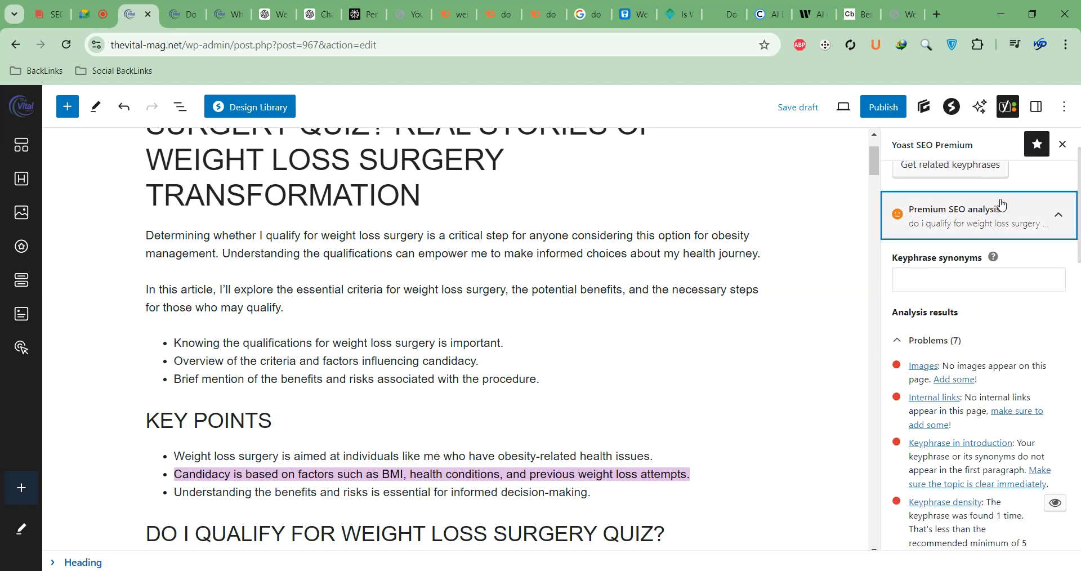
scroll(964, 346, "down", 2)
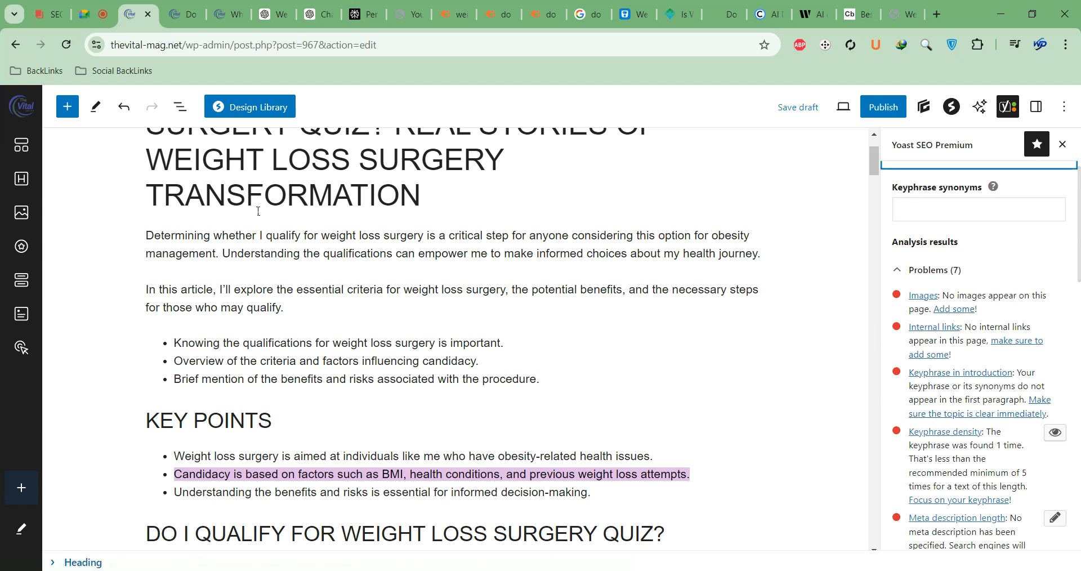
Step: Replace "I qualify for weight loss surgery" in the first paragraph with "do i qualify for weight loss surgery quiz"
scroll(342, 261, "up", 2)
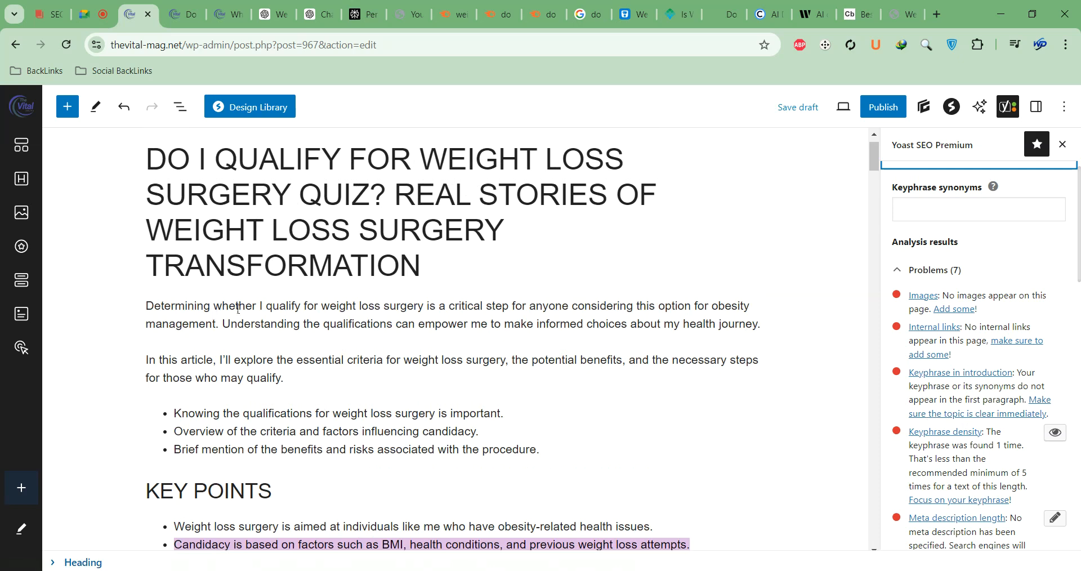
left_click_drag(261, 304, 421, 308)
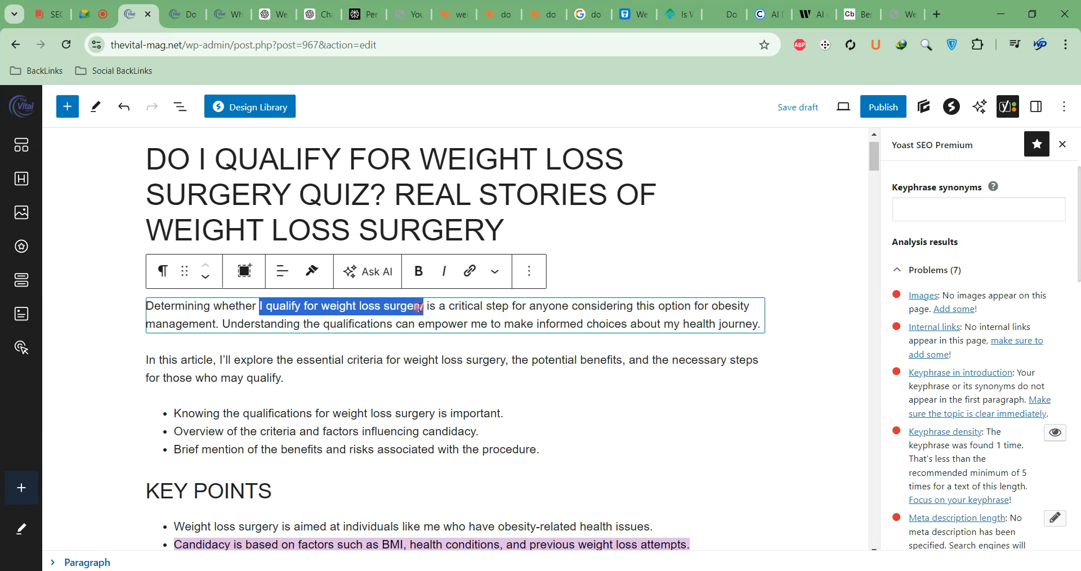
type("do i qualify for weight loss surgery quiz")
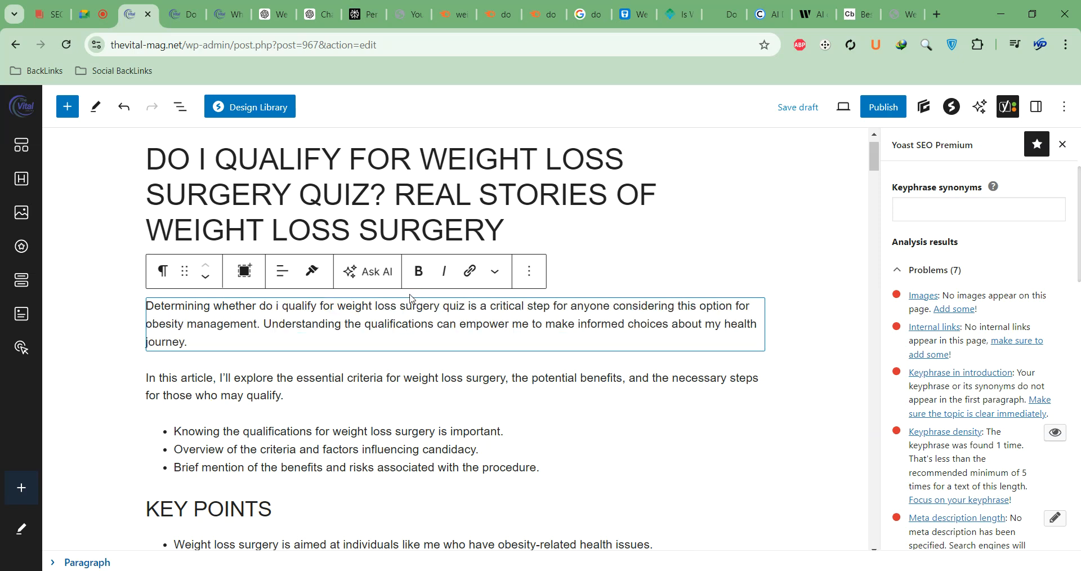
Step: Delete the word "whether" and the extra space before the keyphrase in the first paragraph
left_click_drag(257, 307, 209, 306)
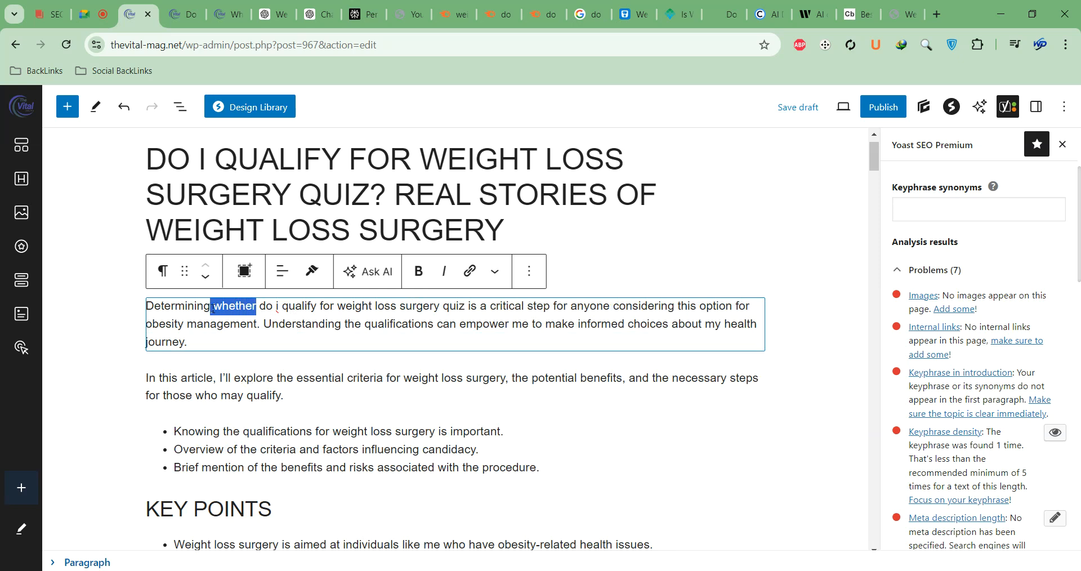
key("BackSpace")
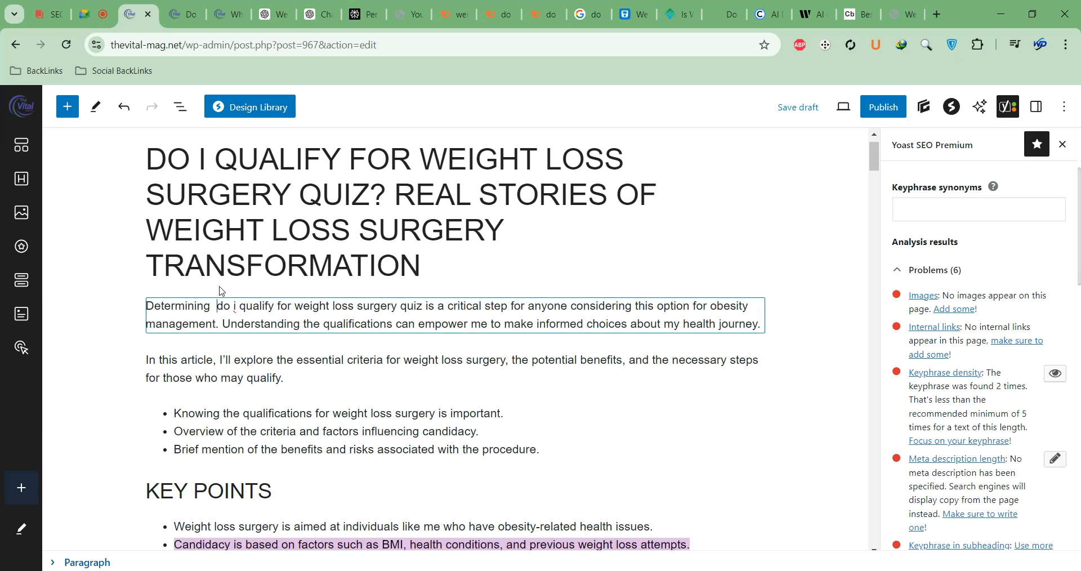
key("BackSpace")
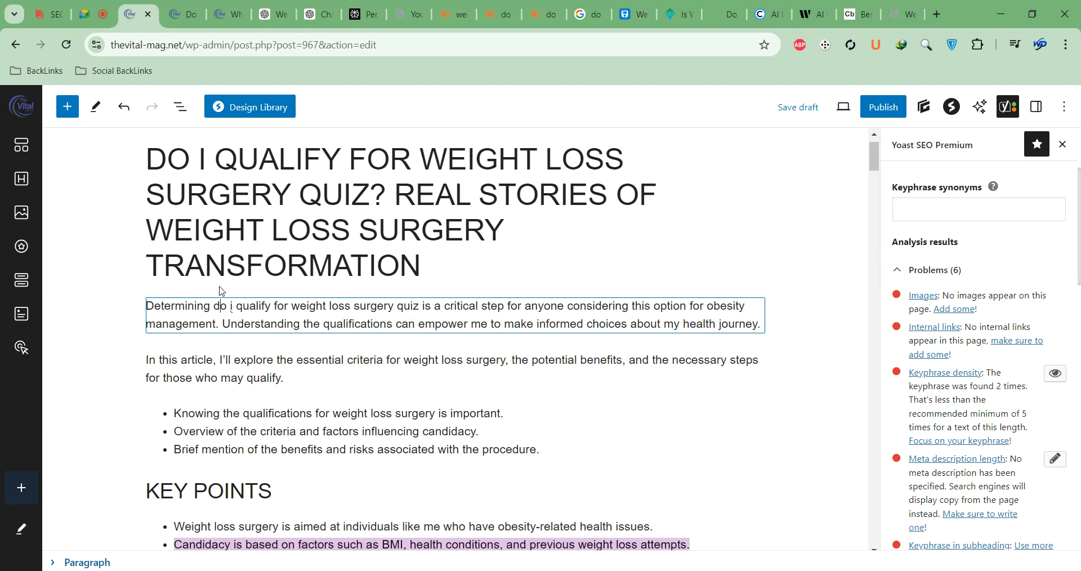
Step: Capitalize the first paragraph's keyphrase as "Do I qualify" and add a question mark after "quiz"
key("BackSpace")
type("D")
key("Right")
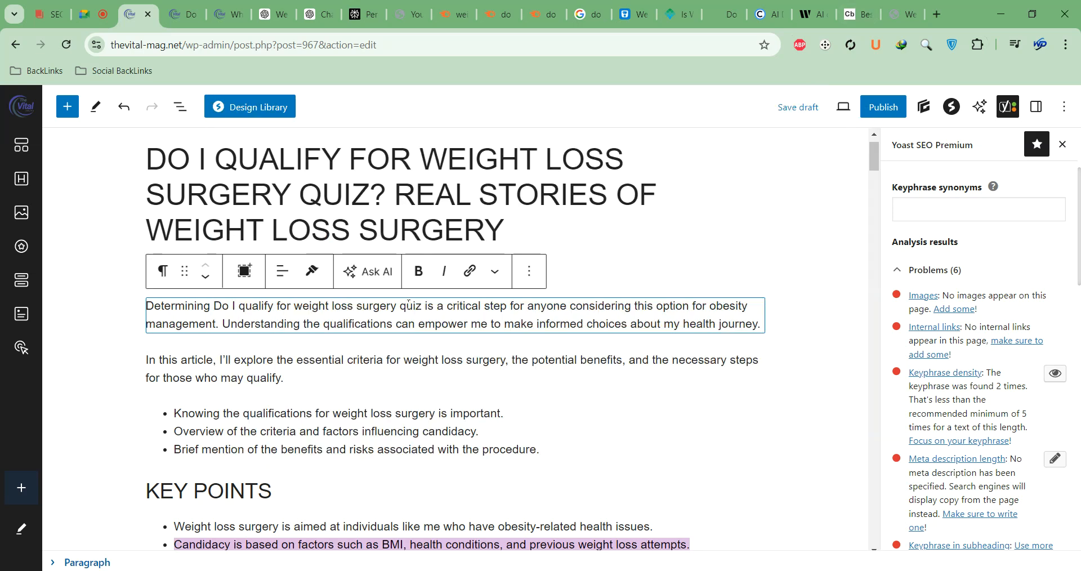
key("Right")
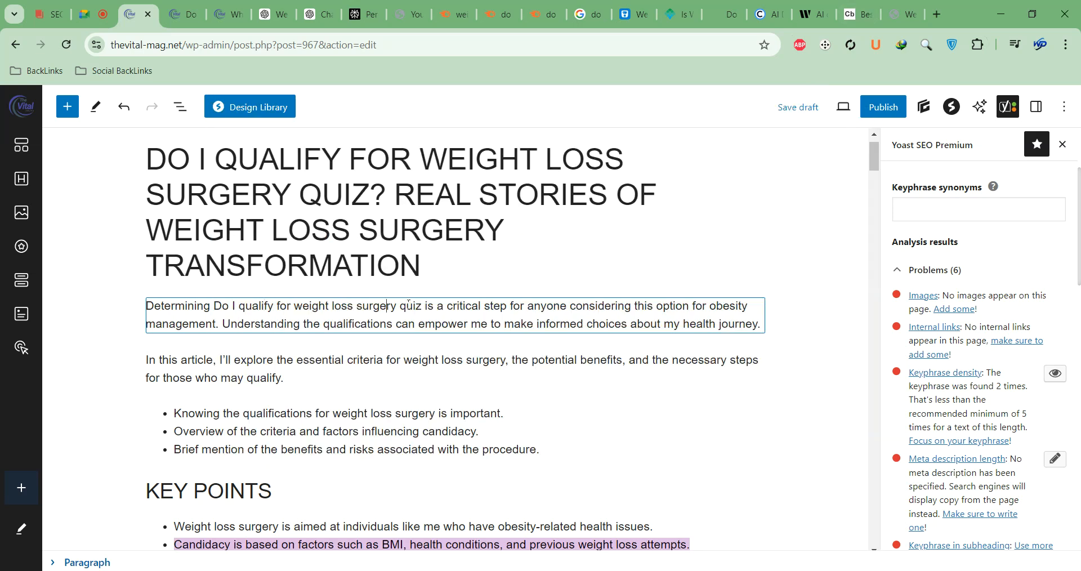
type("?")
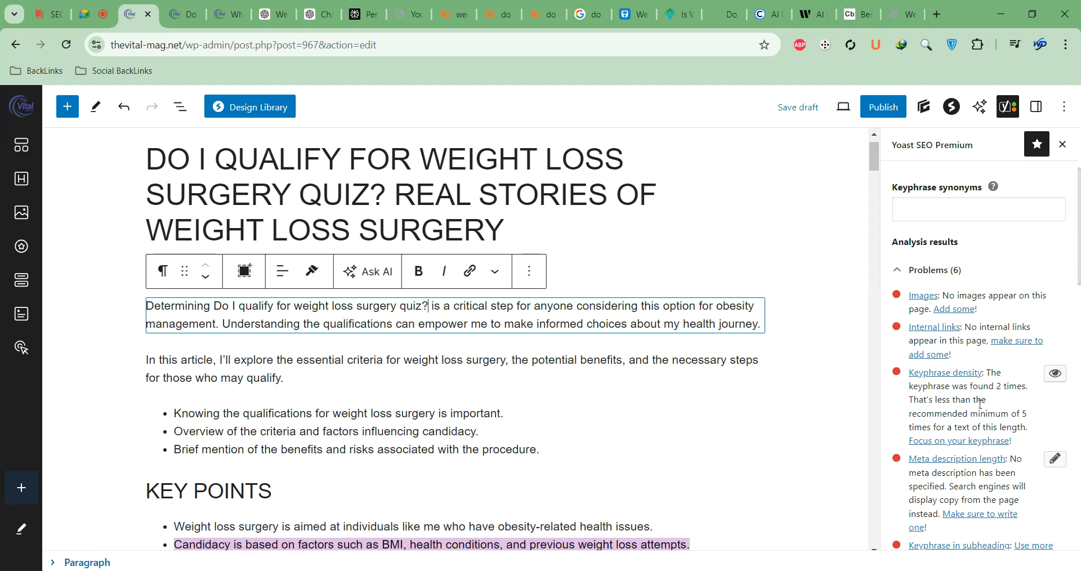
Step: Open the PosterMyWall "My Posters" page at postermywall.com in a new browser tab
scroll(944, 363, "up", 2)
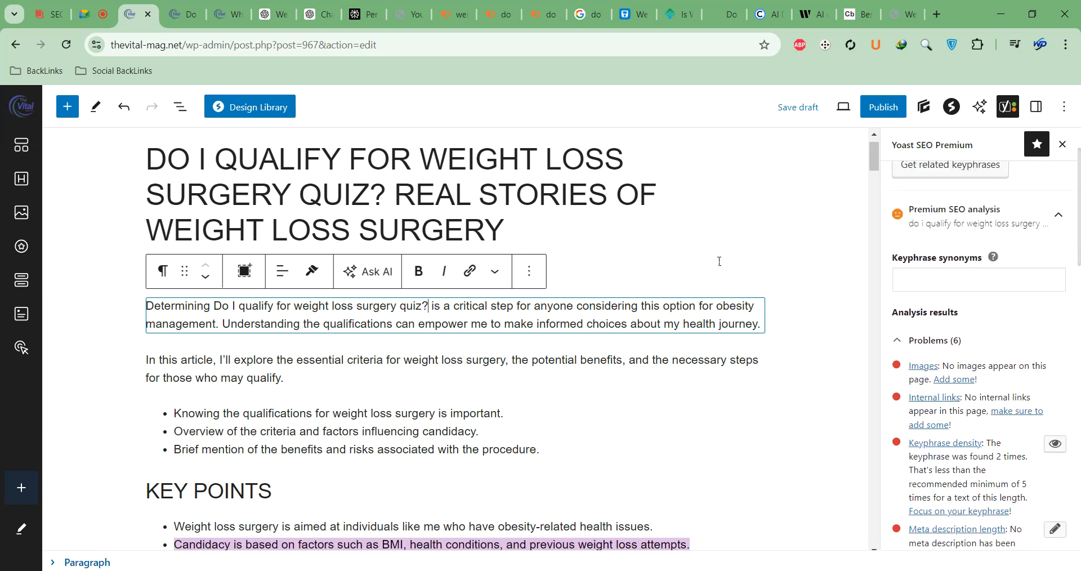
scroll(675, 315, "up", 1)
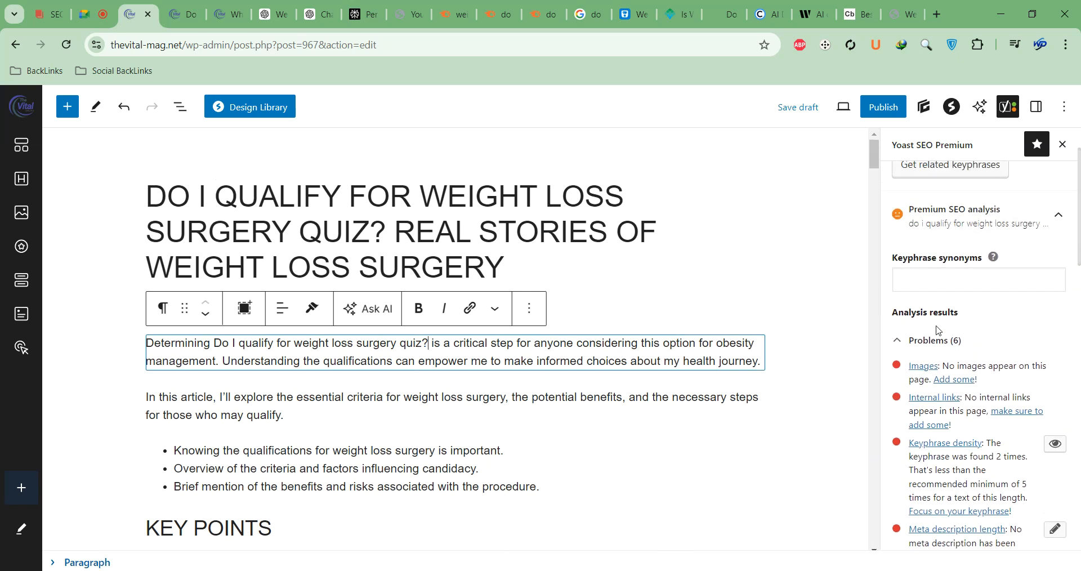
left_click(935, 15)
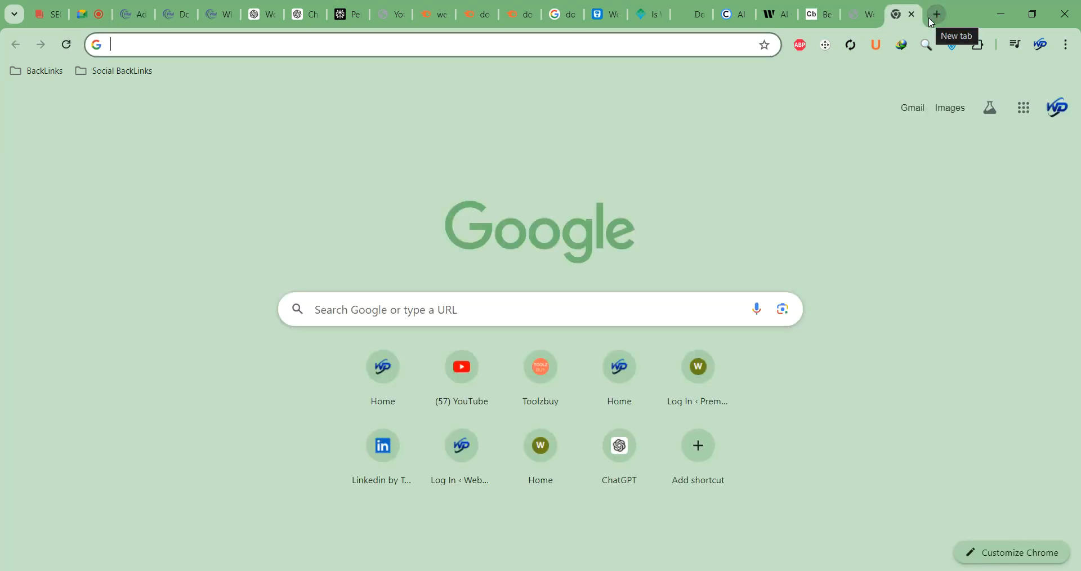
type("po")
key("Return")
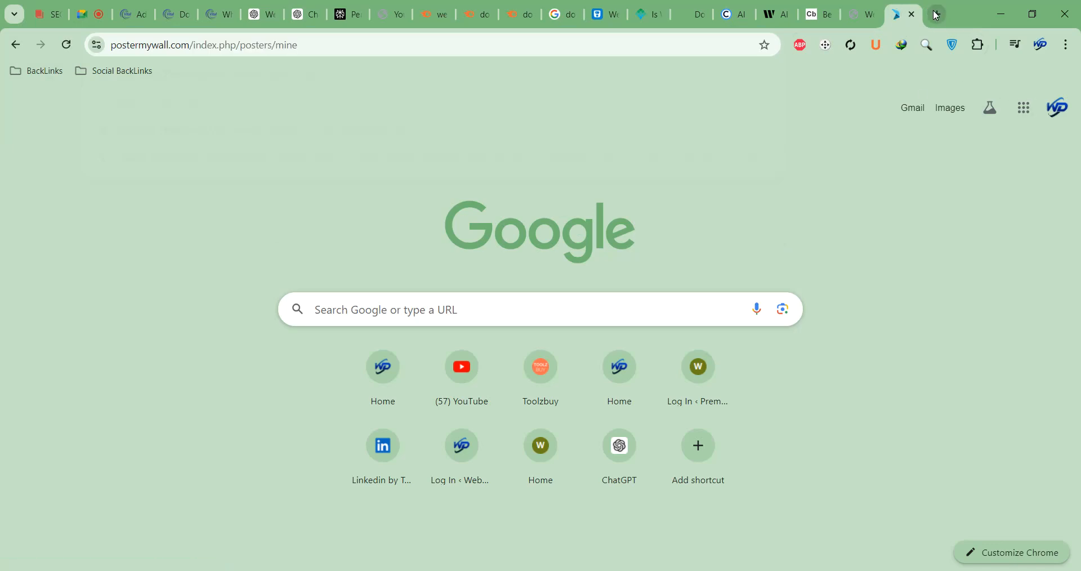
Step: Search Google Images for "do i qualify for weight loss surgery quiz" in another new browser tab
left_click(937, 14)
type("do i qualify for weight loss surgery quiz")
key("Return")
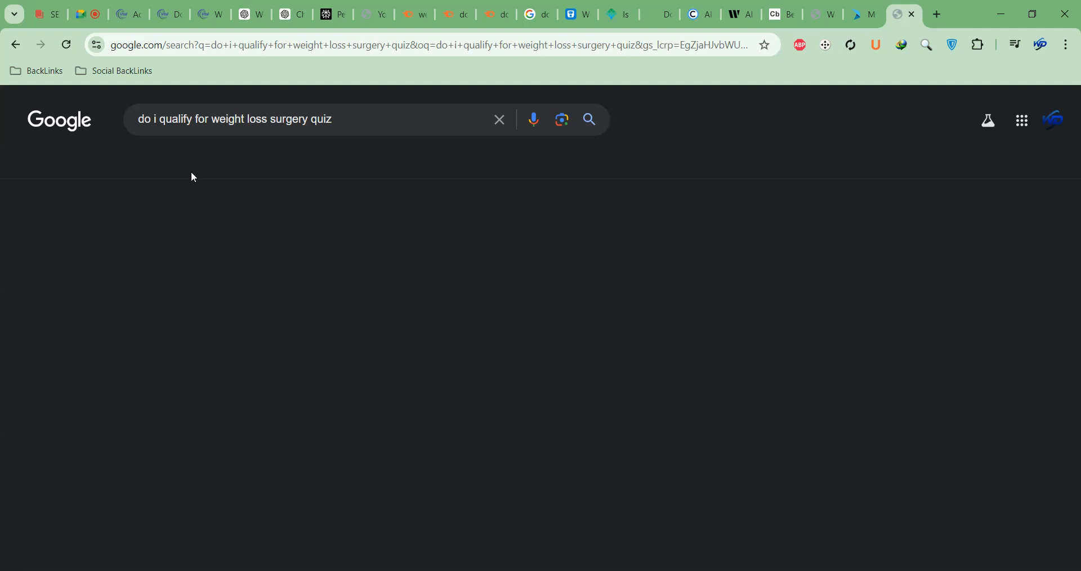
left_click(190, 170)
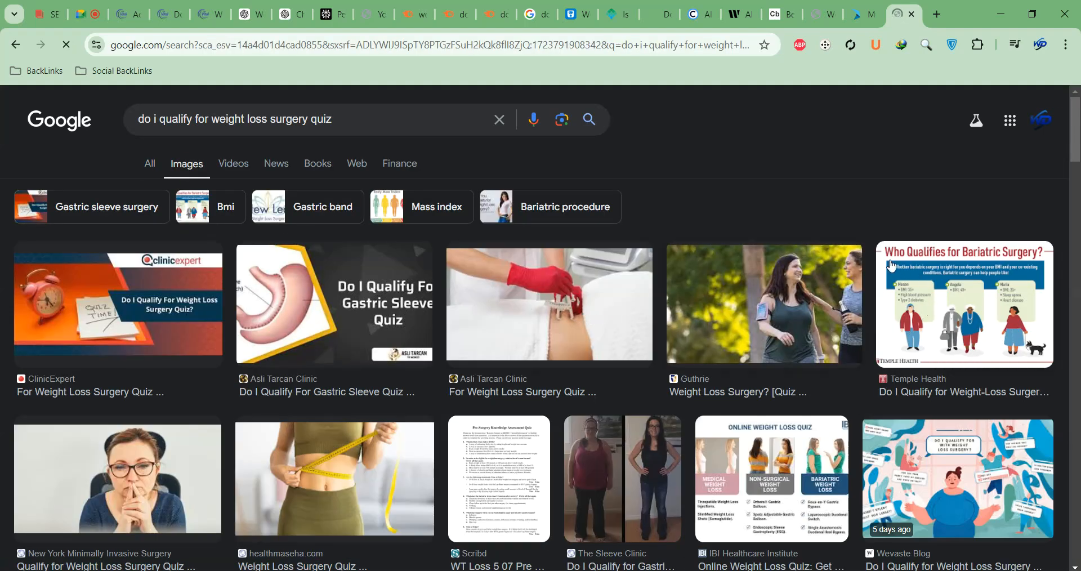
Step: Examine the image results for pictures and design ideas suited to the weight loss surgery quiz article
scroll(878, 271, "down", 1)
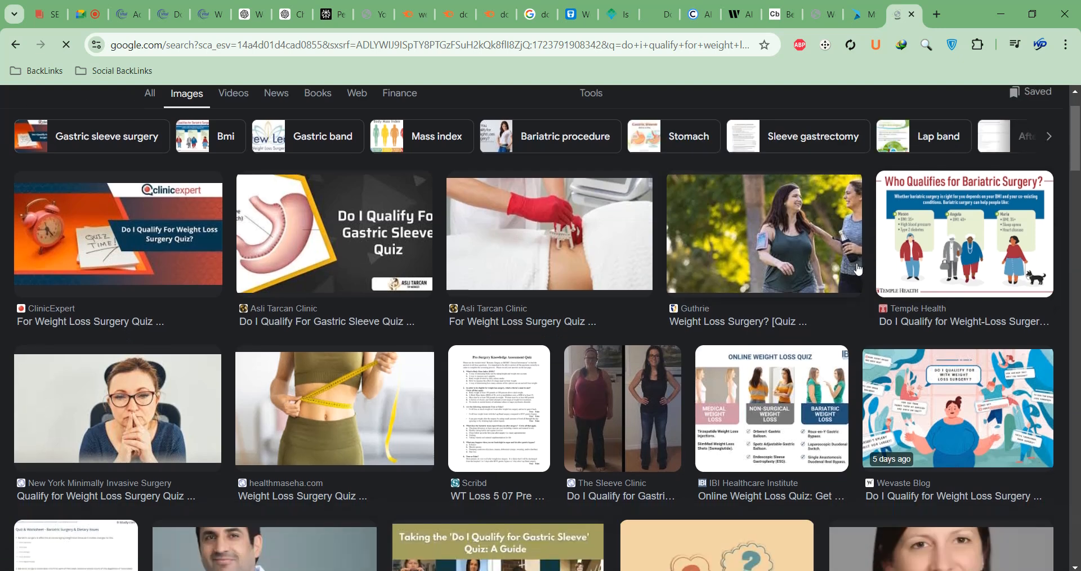
scroll(858, 268, "down", 2)
scroll(856, 262, "down", 3)
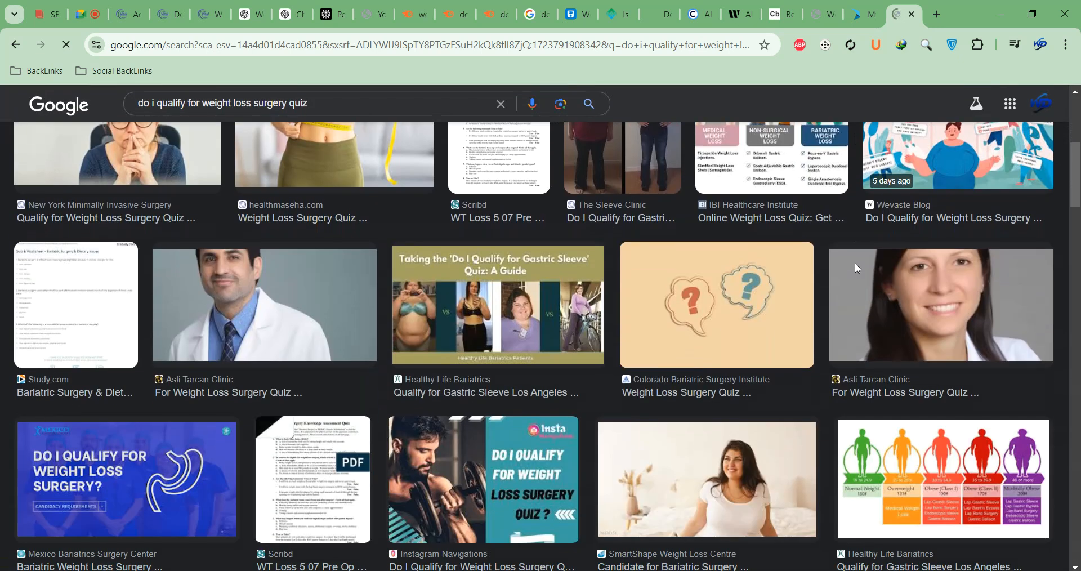
scroll(855, 264, "down", 3)
scroll(855, 270, "down", 2)
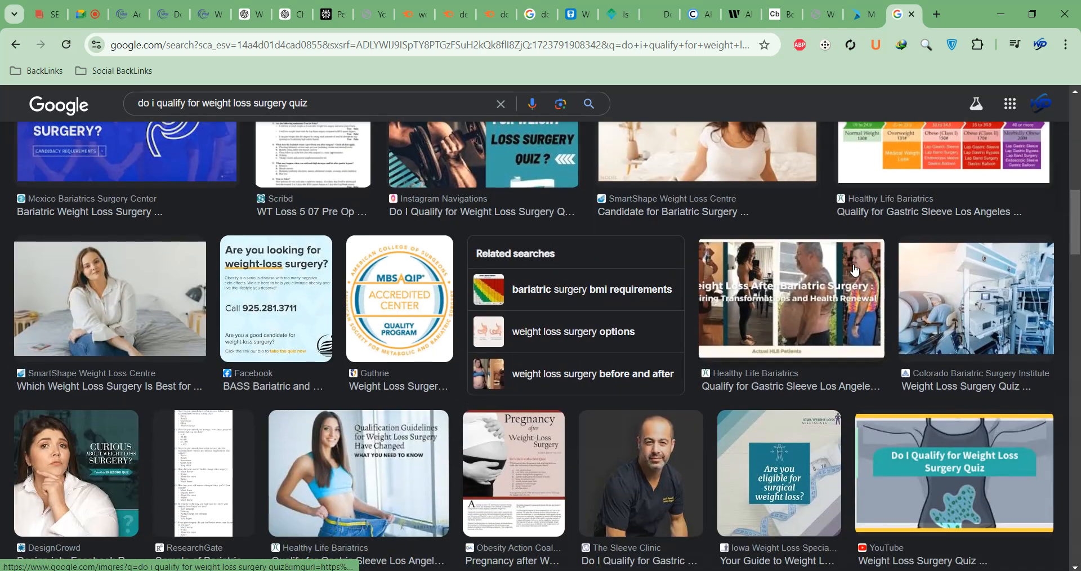
scroll(854, 269, "down", 5)
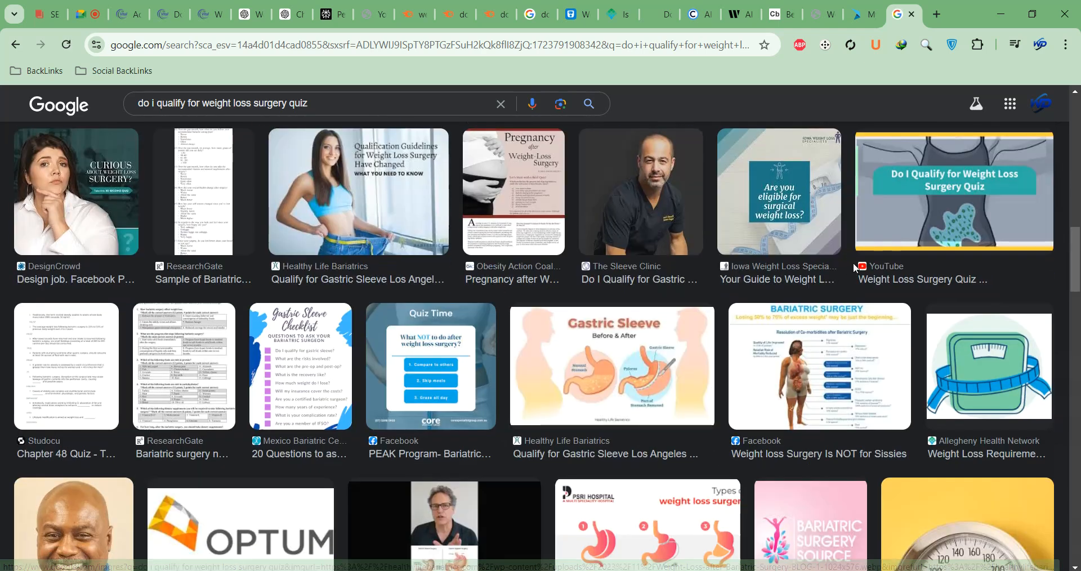
scroll(854, 268, "down", 2)
scroll(855, 269, "up", 15)
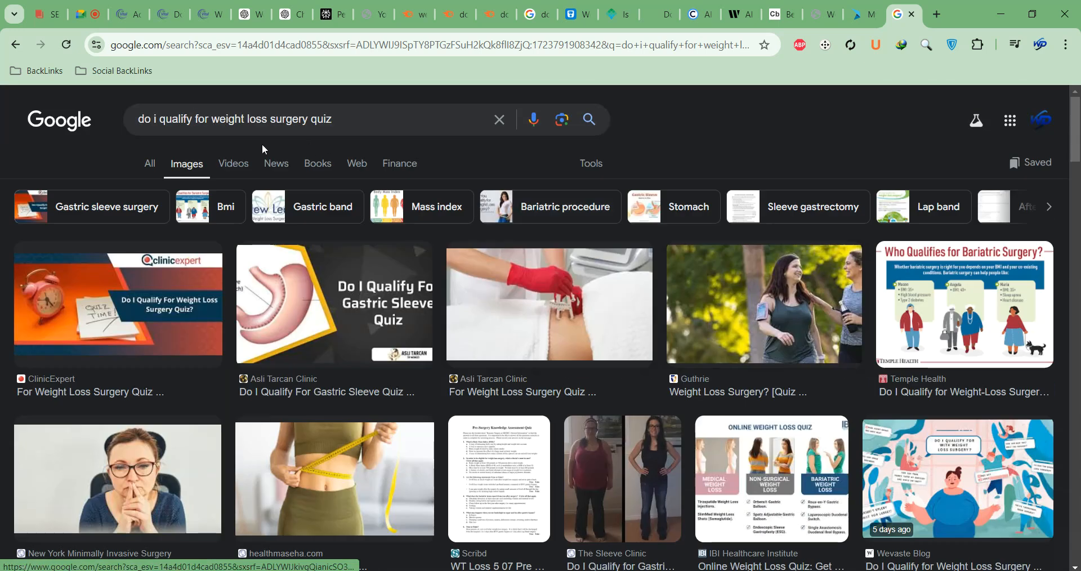
Step: Shorten the image search to "do i qualify for weight loss" and look through the new results
left_click_drag(267, 119, 360, 110)
key("BackSpace")
key("Return")
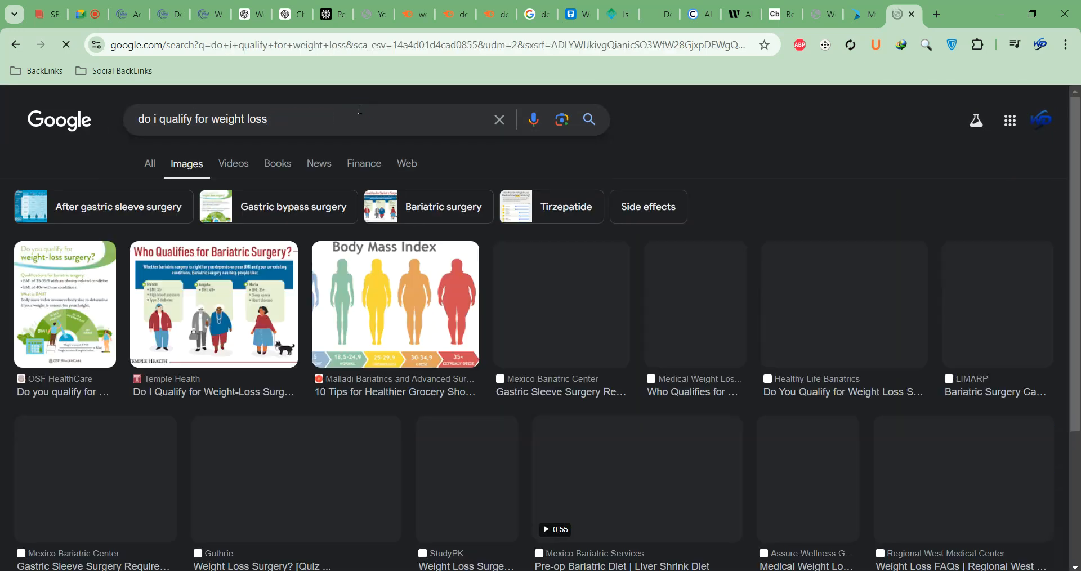
scroll(308, 391, "down", 5)
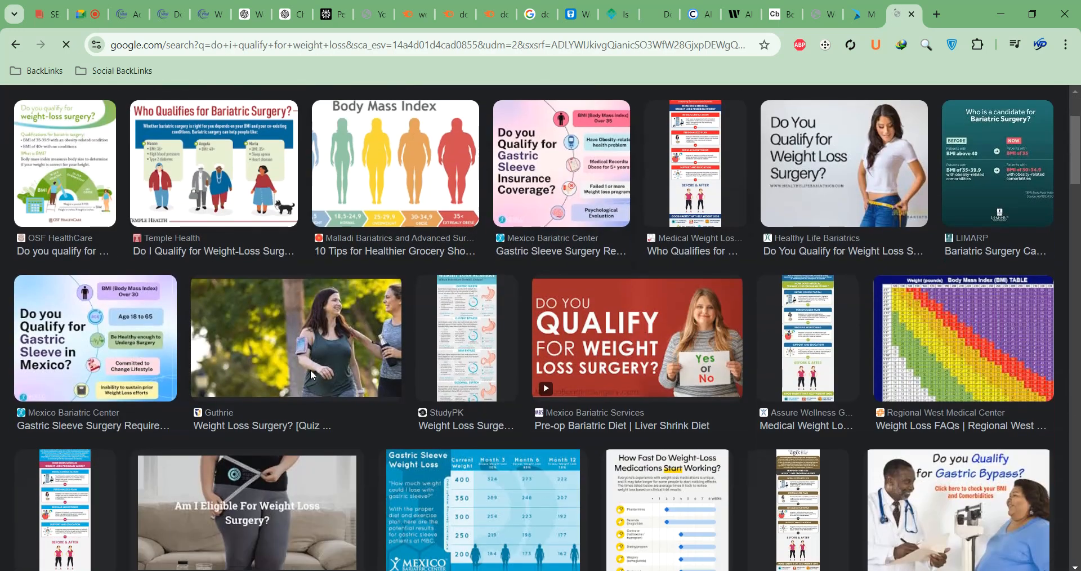
Step: Look through more of the image results for photos suited to the weight loss surgery quiz article
scroll(379, 300, "down", 9)
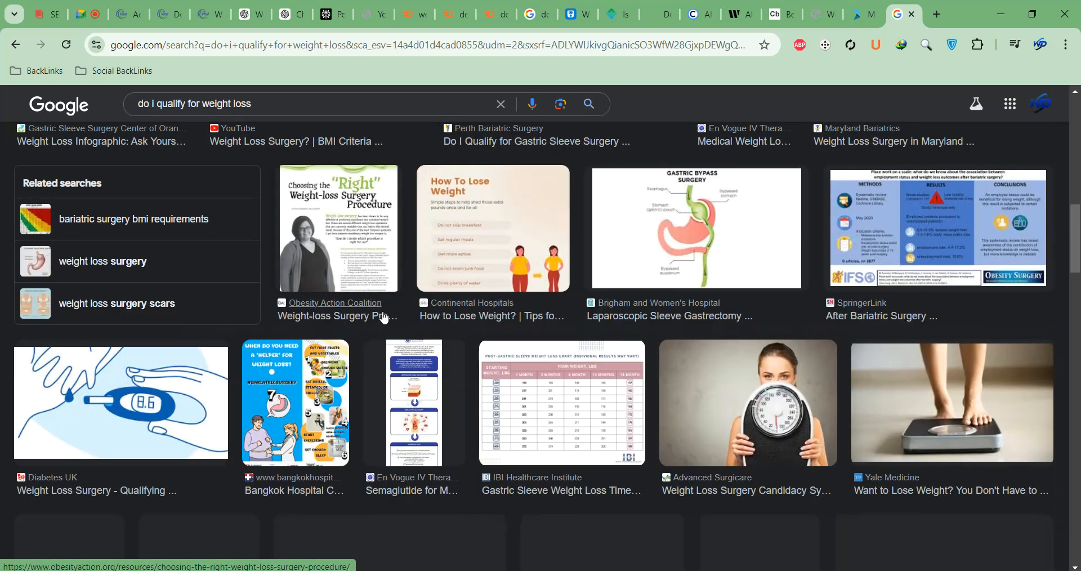
scroll(647, 264, "up", 3)
scroll(641, 281, "down", 6)
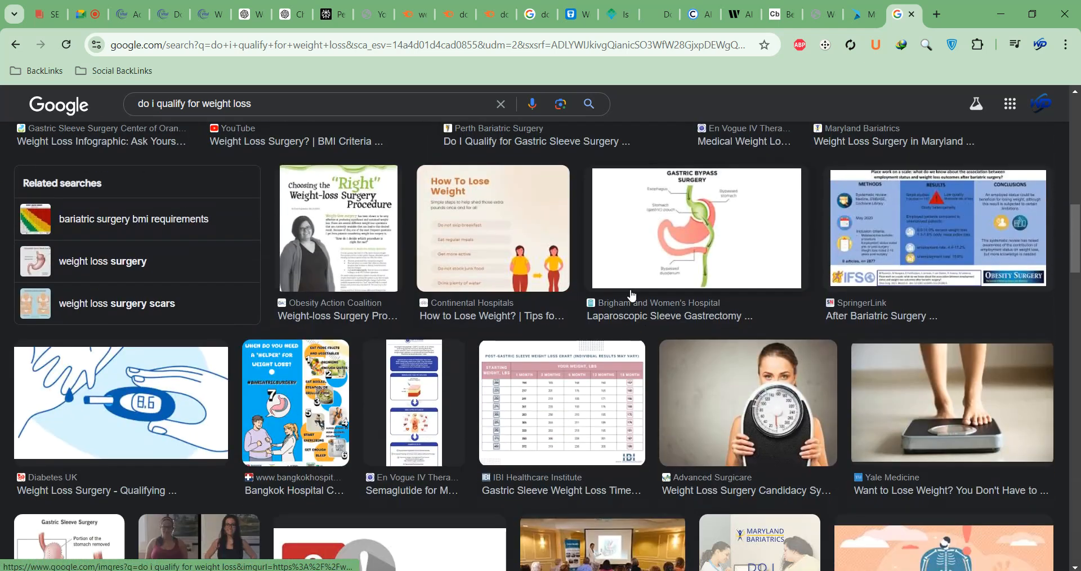
scroll(635, 287, "down", 10)
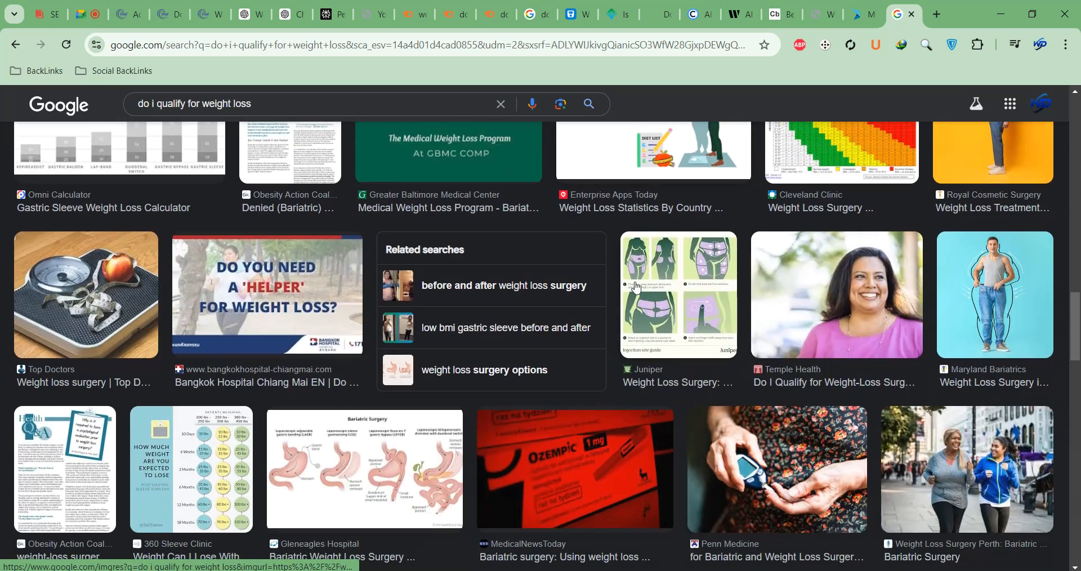
scroll(636, 289, "down", 5)
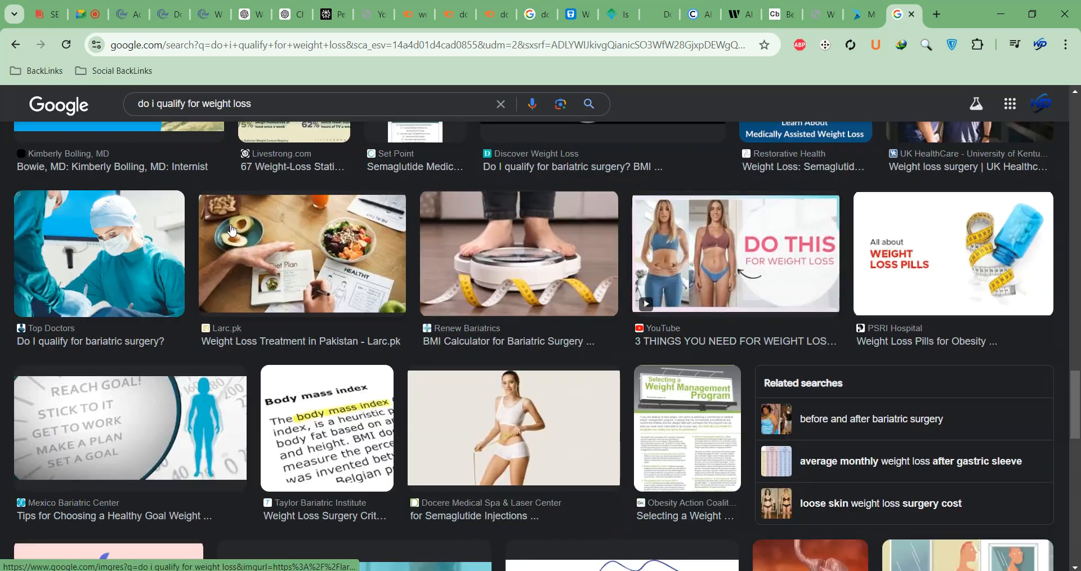
scroll(532, 277, "down", 10)
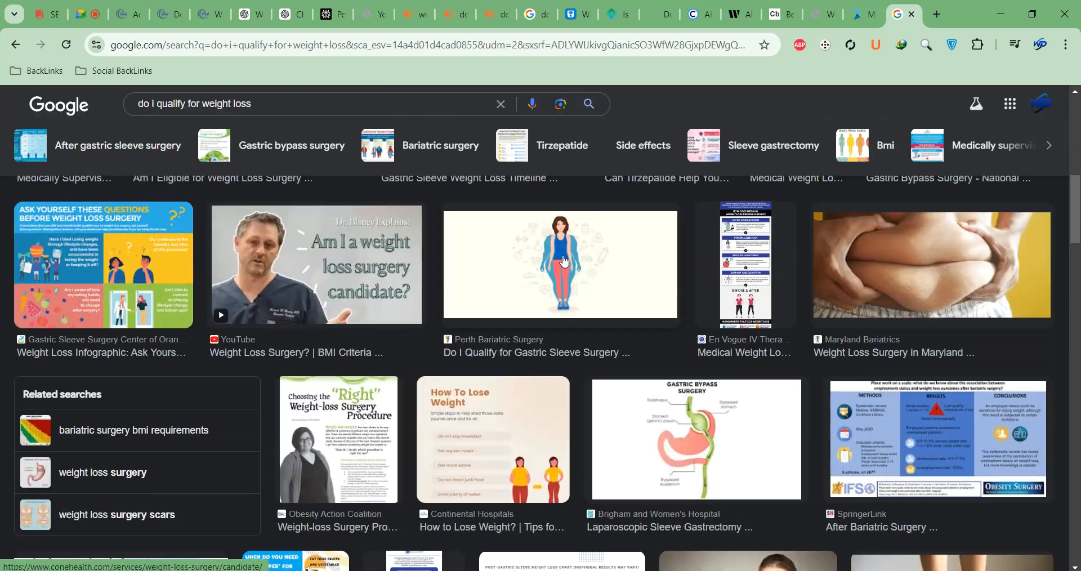
scroll(572, 259, "up", 15)
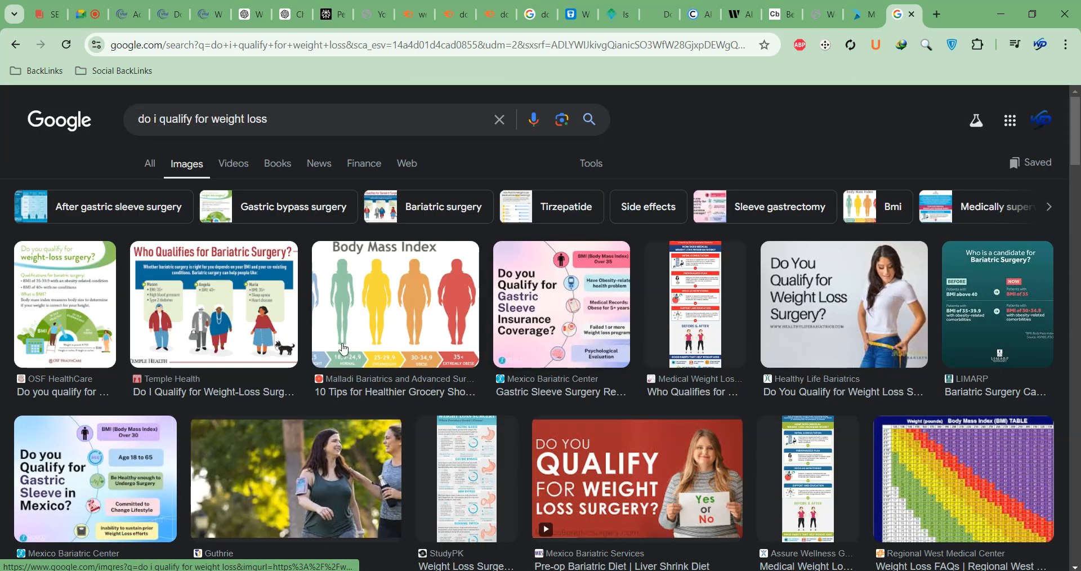
Step: Open the Guthrie photo of two women walking in its own browser tab and save it to Downloads as qualify-weight-loss-surgery-quiz.jpg
left_click(316, 451)
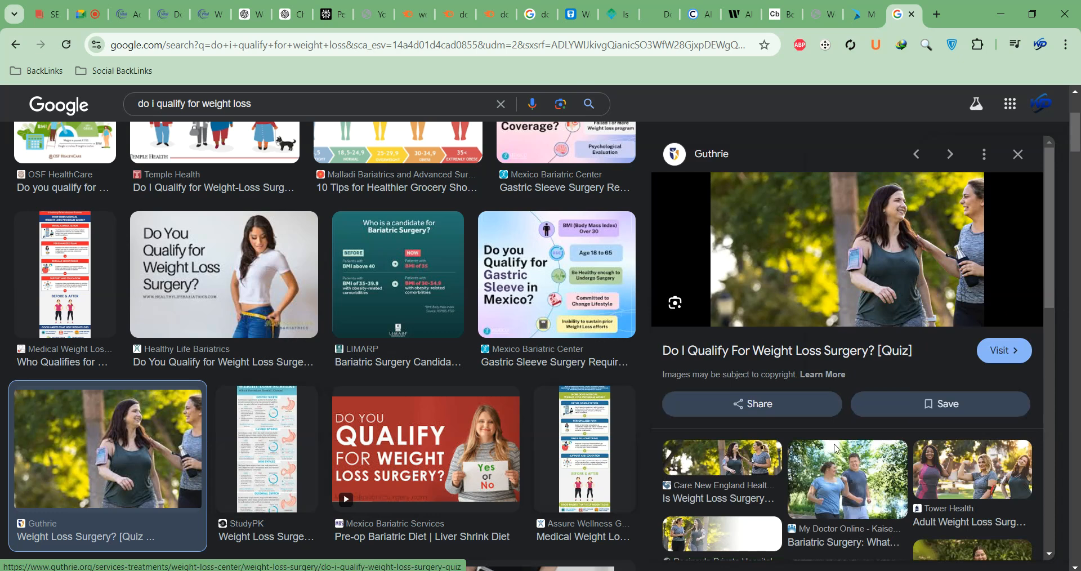
right_click(777, 221)
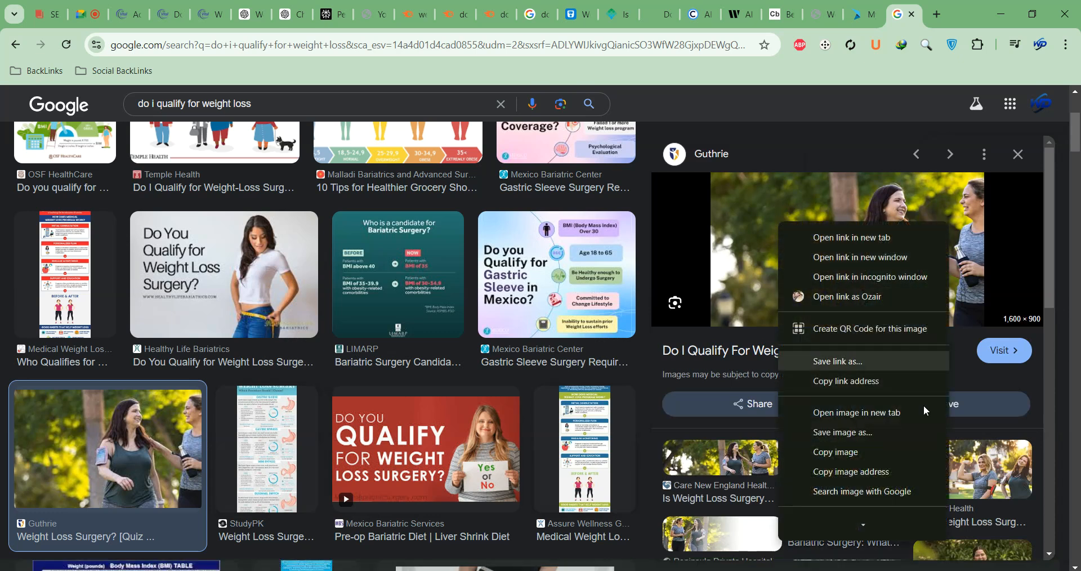
left_click(886, 417)
left_click(908, 14)
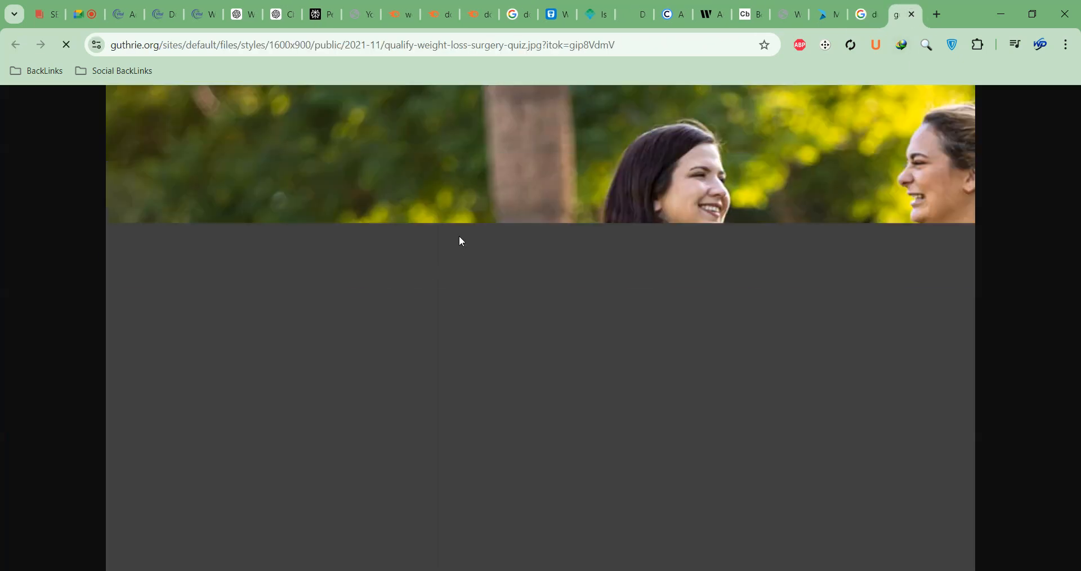
right_click(369, 208)
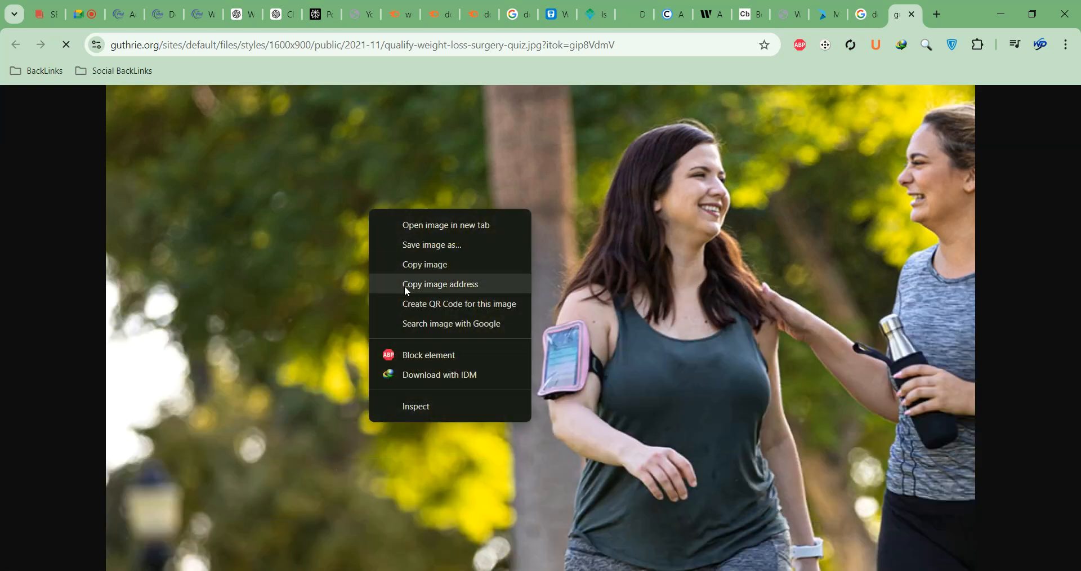
left_click(422, 256)
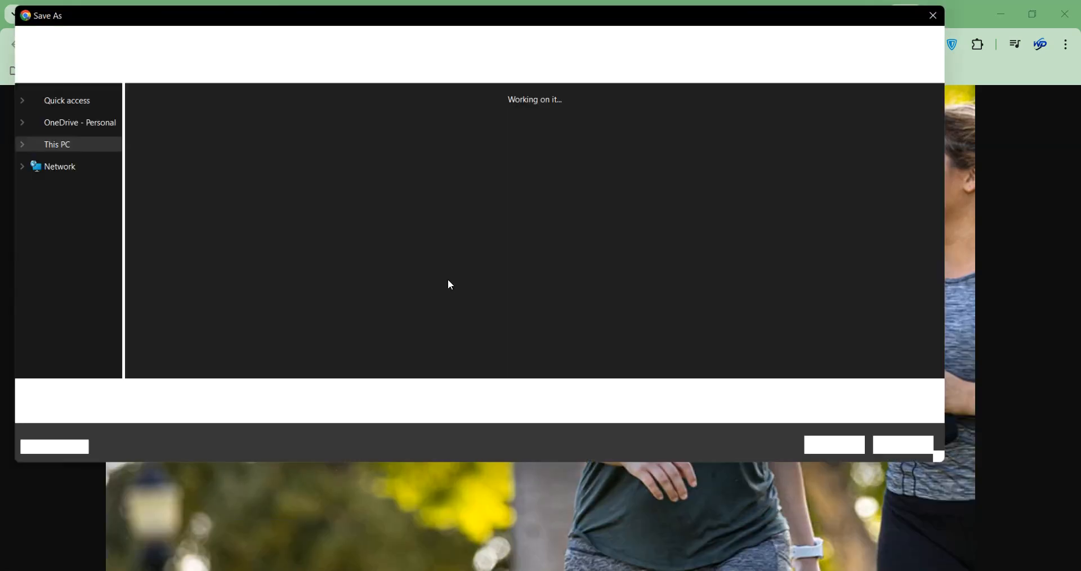
left_click(829, 453)
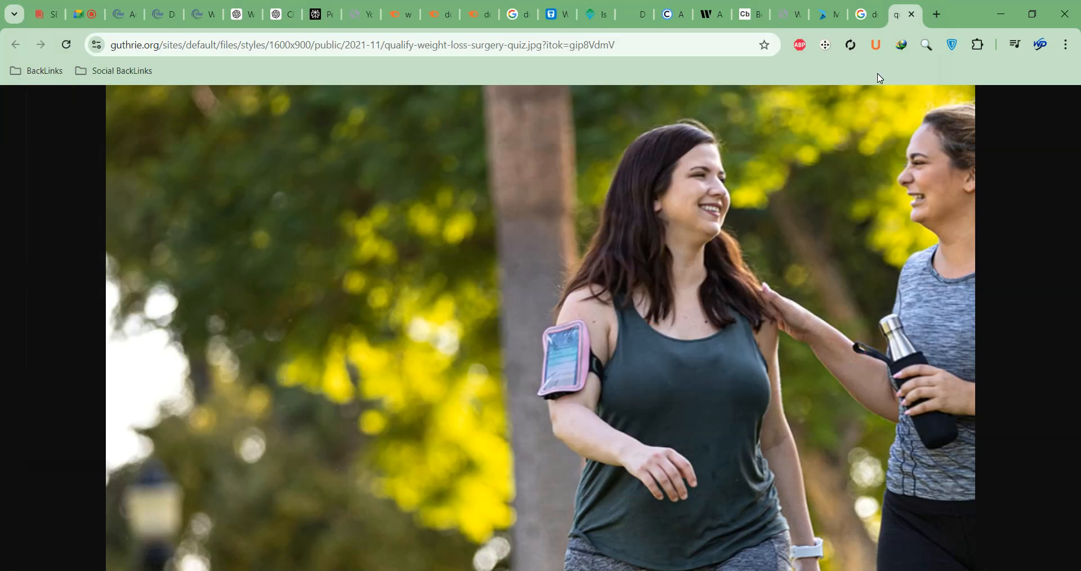
Step: From the related images in Google results, save the Kaiser Permanente photo of the jogging couple to Downloads under its suggested file name
left_click(862, 14)
scroll(850, 432, "down", 3)
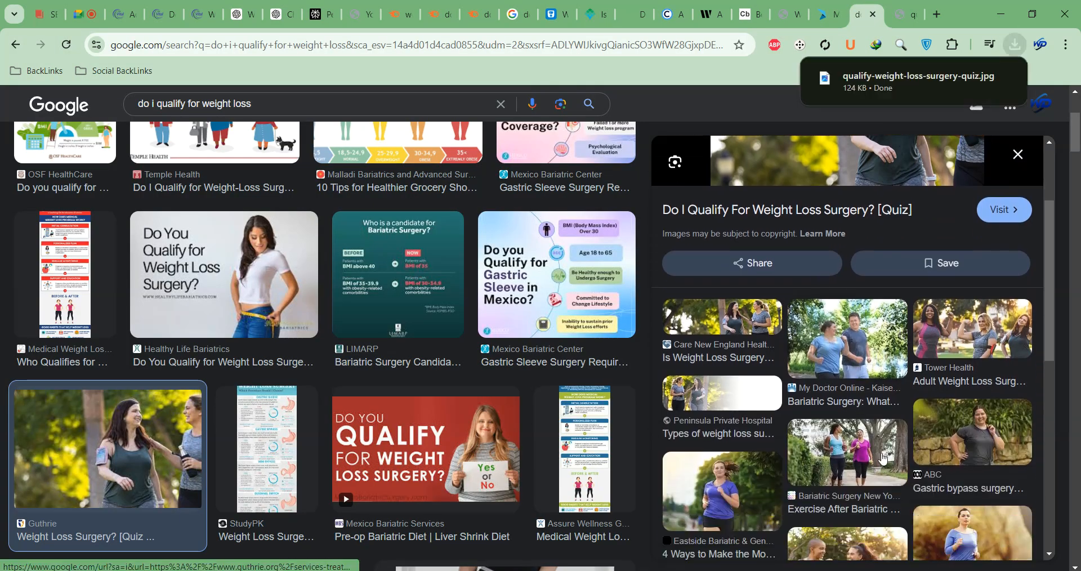
scroll(883, 459, "down", 3)
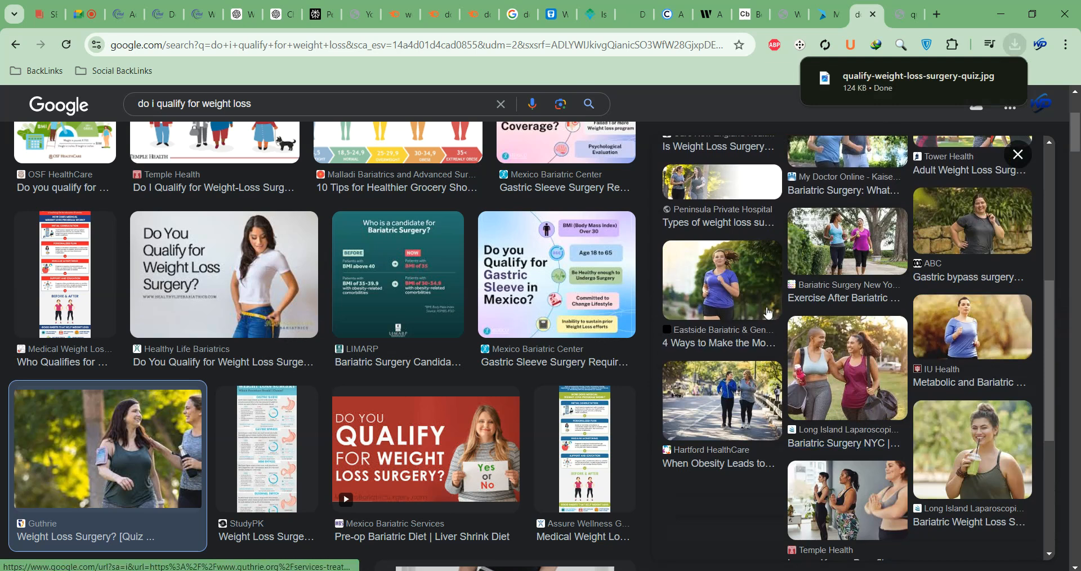
scroll(816, 278, "up", 1)
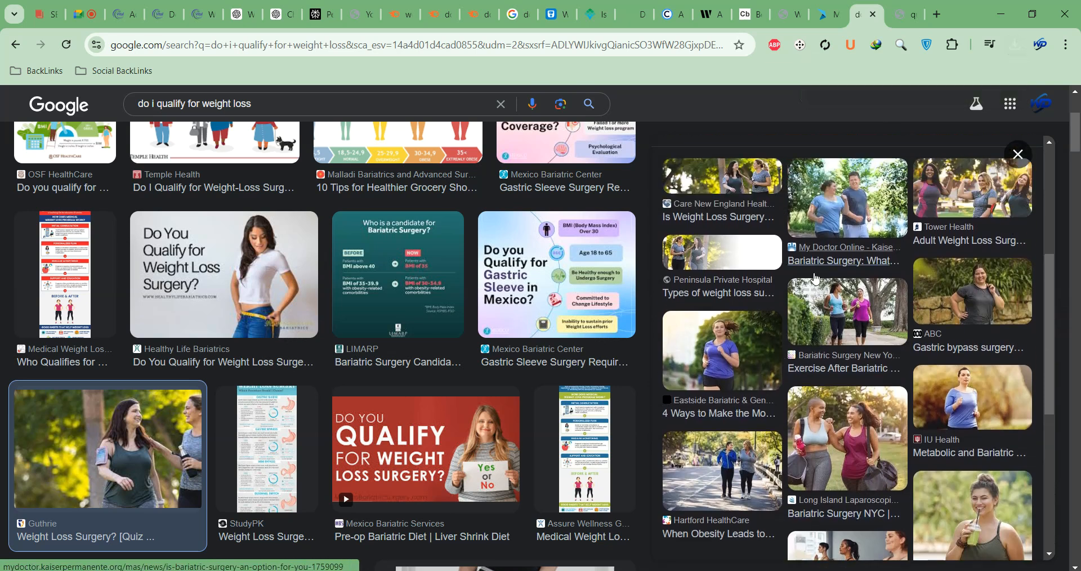
left_click(845, 226)
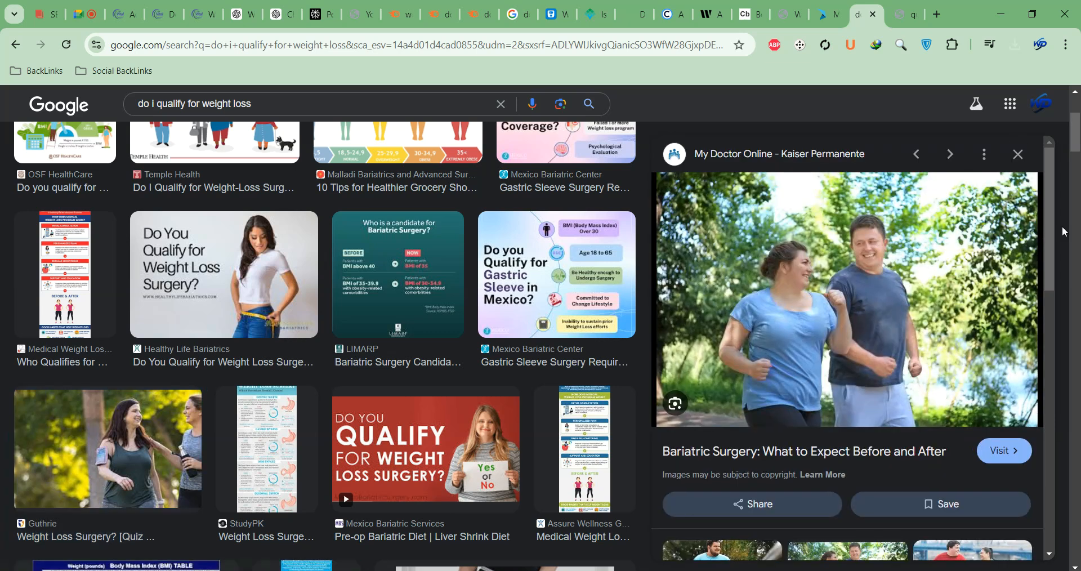
right_click(893, 278)
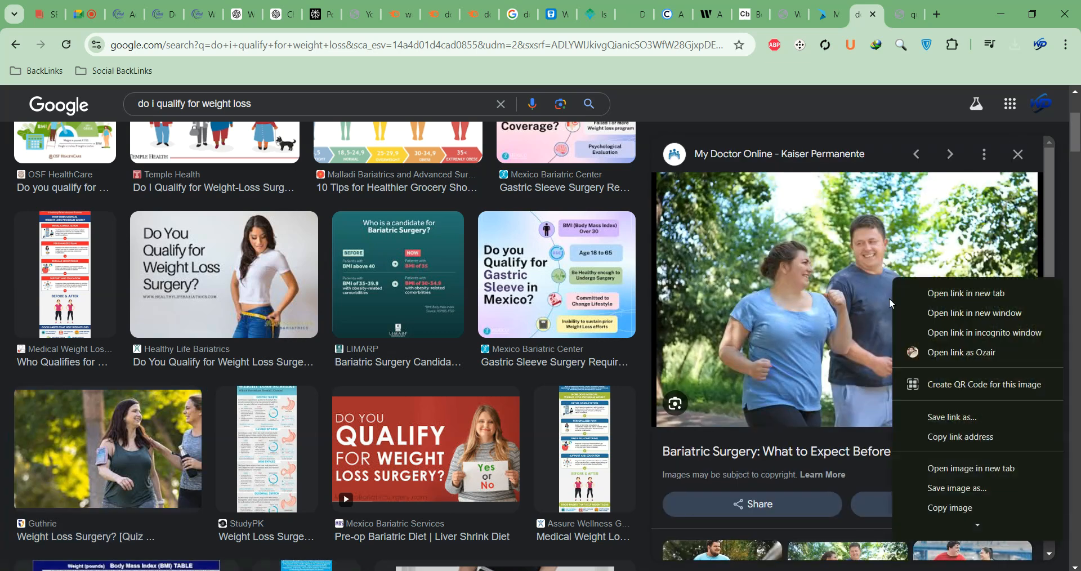
left_click(937, 488)
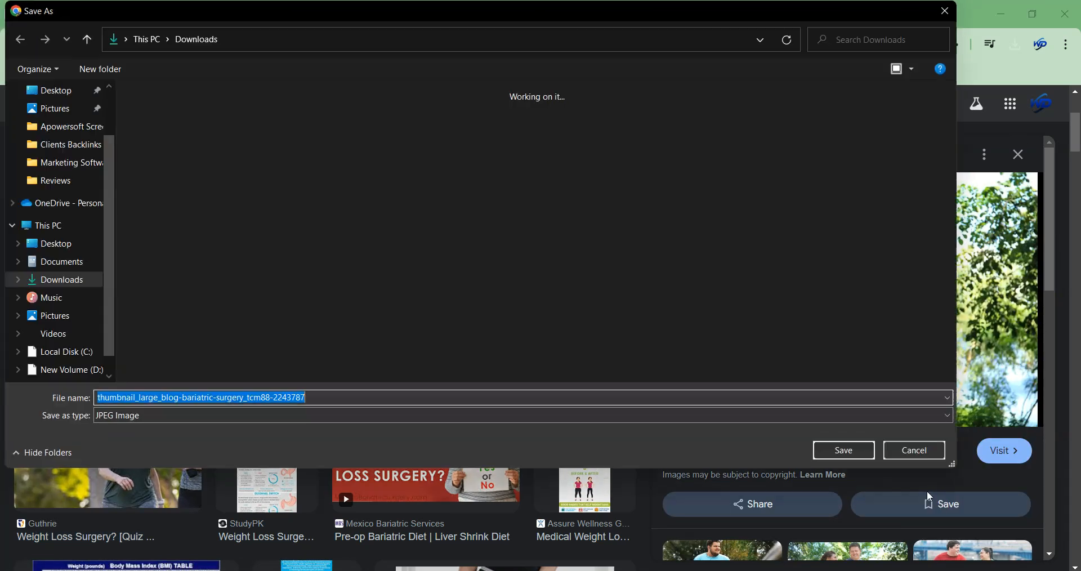
left_click(844, 450)
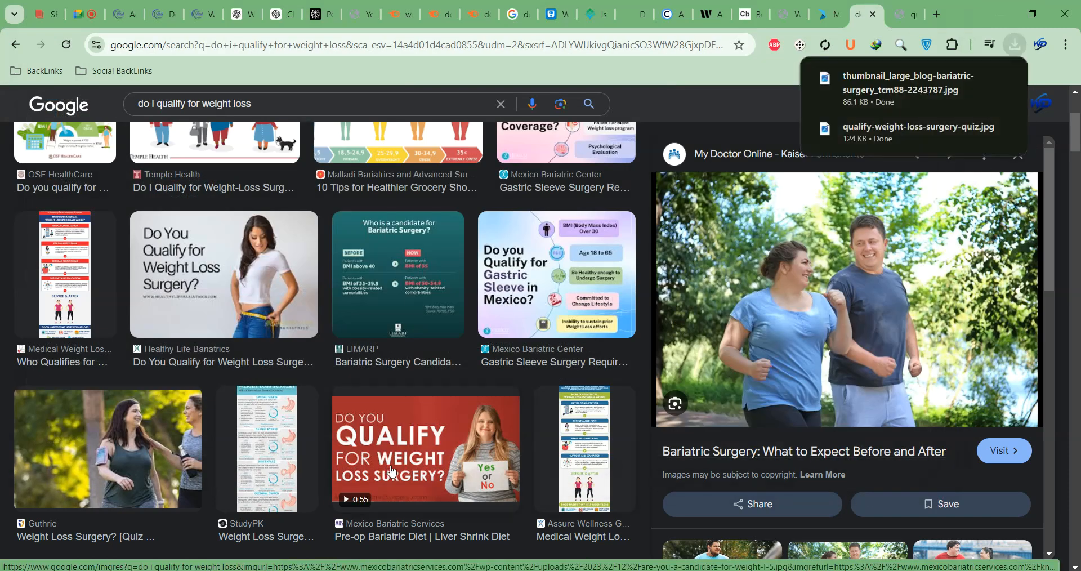
Step: Save the red "Do You Qualify for Weight Loss Surgery?" image from Mexico Bariatric Services to Downloads as are-you-a-candidate-for-weight-l-5
left_click(388, 471)
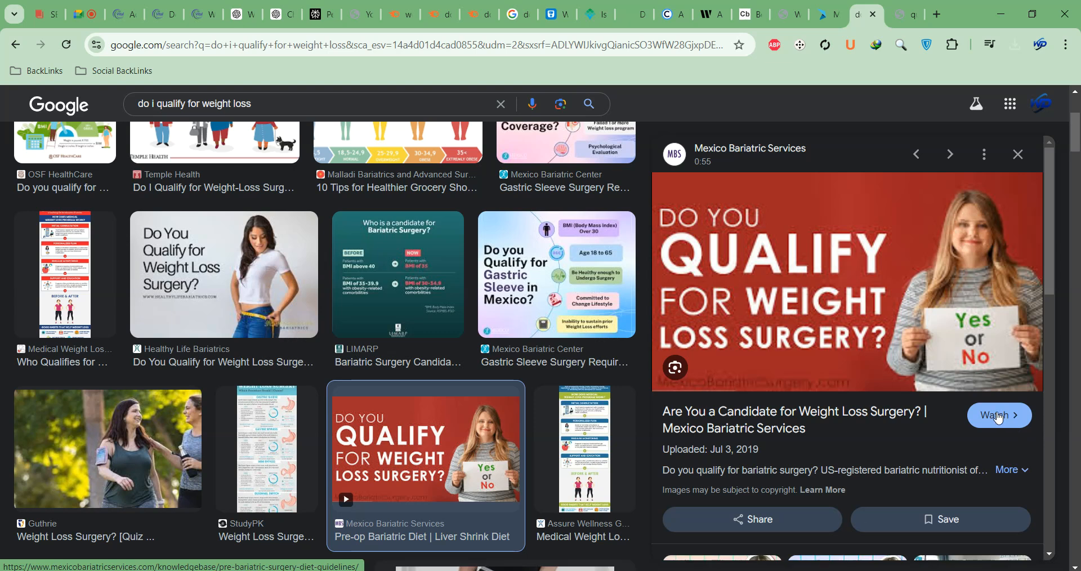
right_click(836, 308)
scroll(921, 218, "down", 3)
left_click(921, 164)
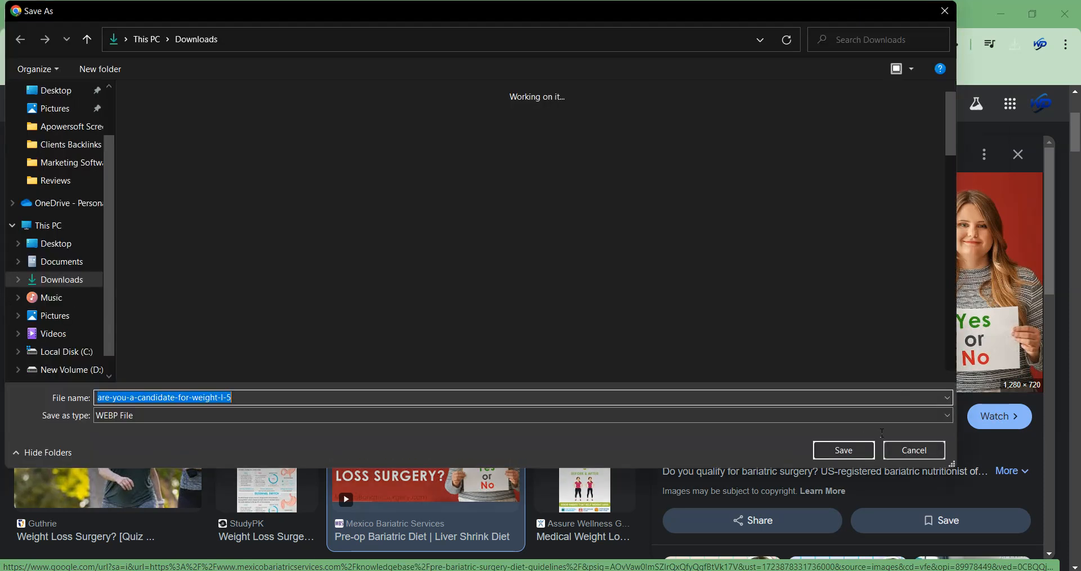
left_click(844, 449)
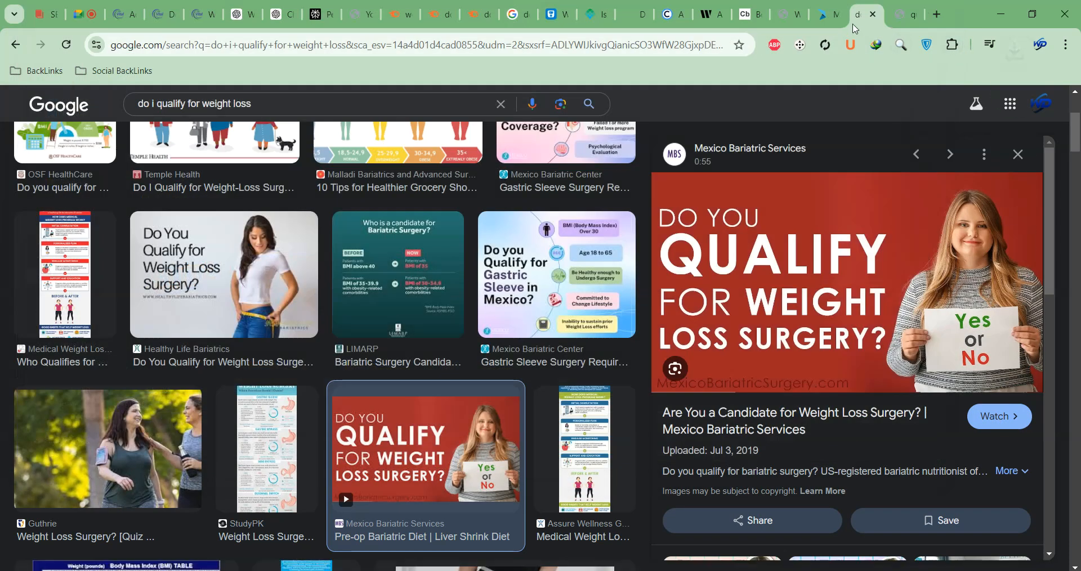
Step: Switch to PosterMyWall and open the Smart Square HMH design "A New Design (1)" for editing
left_click(825, 15)
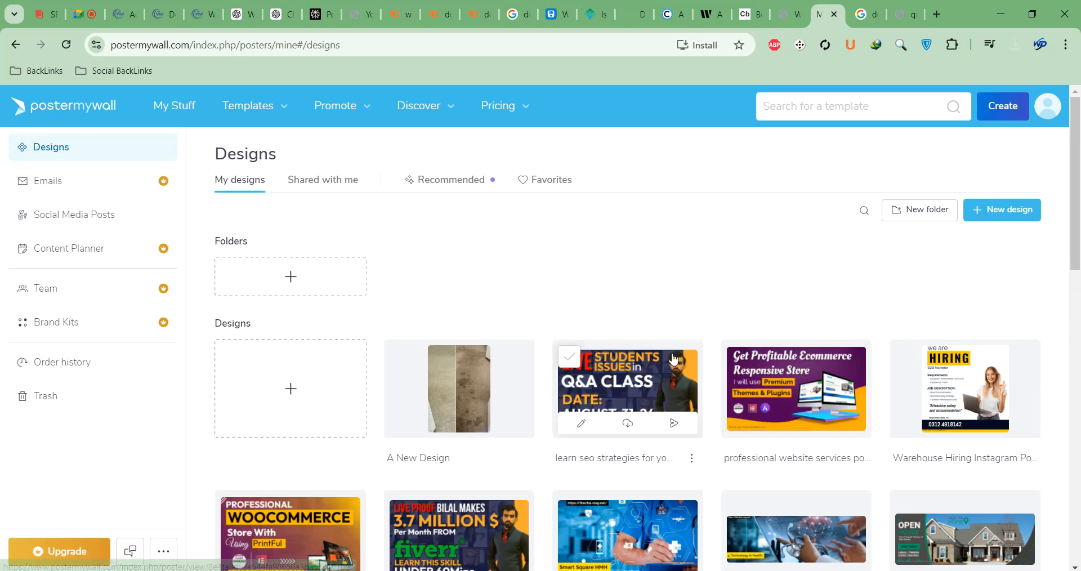
scroll(641, 341, "down", 3)
scroll(735, 280, "down", 2)
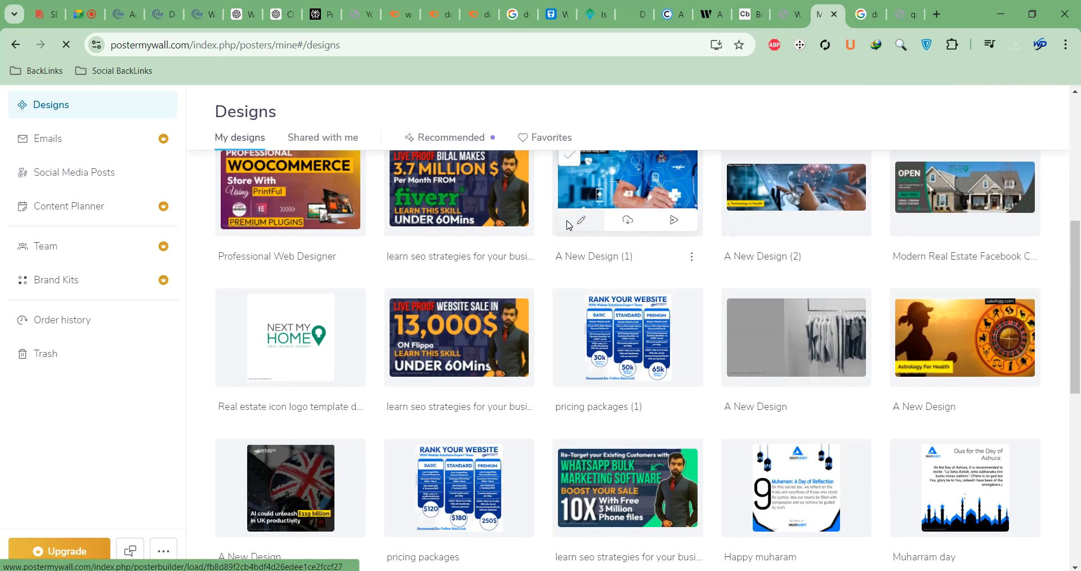
left_click(569, 225)
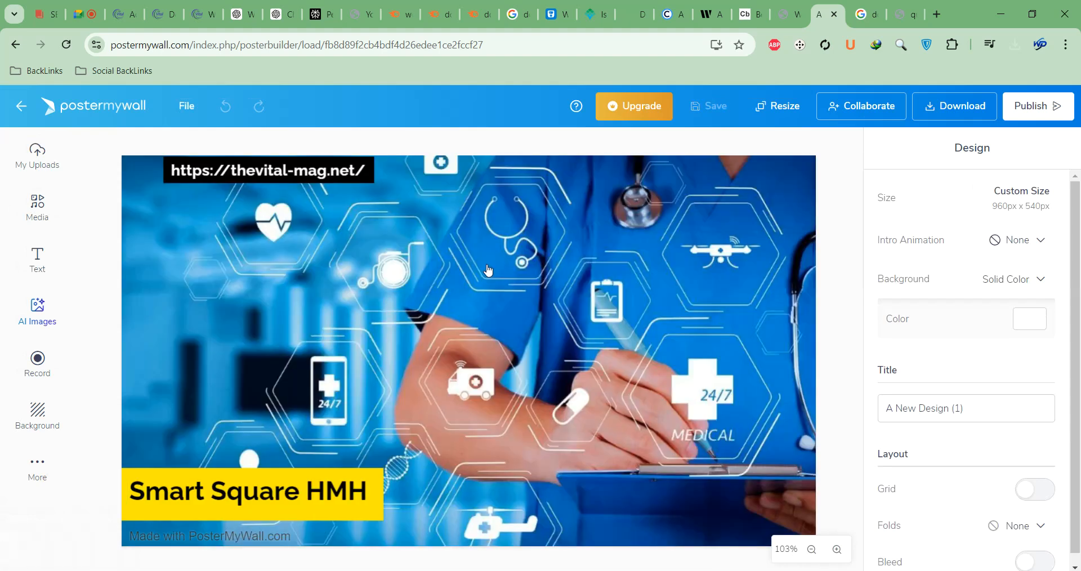
Step: Upload the three saved weight loss images from Downloads through the background picture's Replace option
left_click(490, 272)
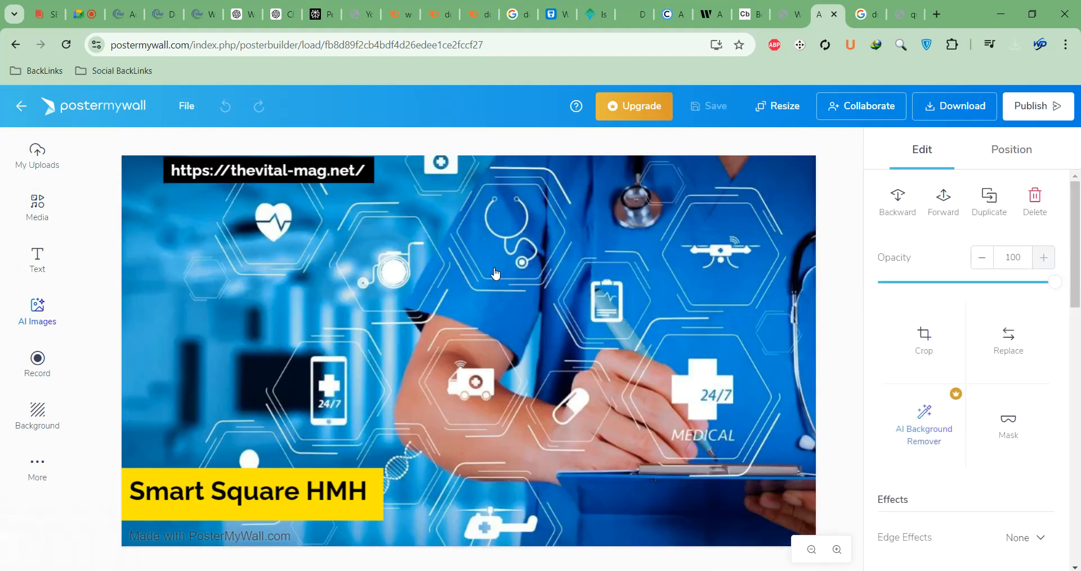
left_click(995, 346)
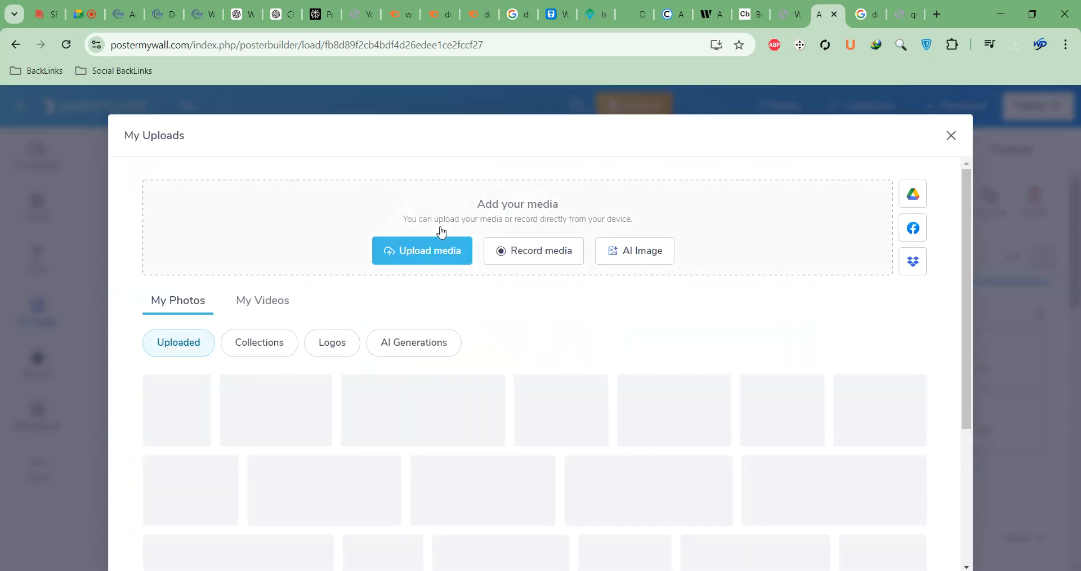
left_click(422, 252)
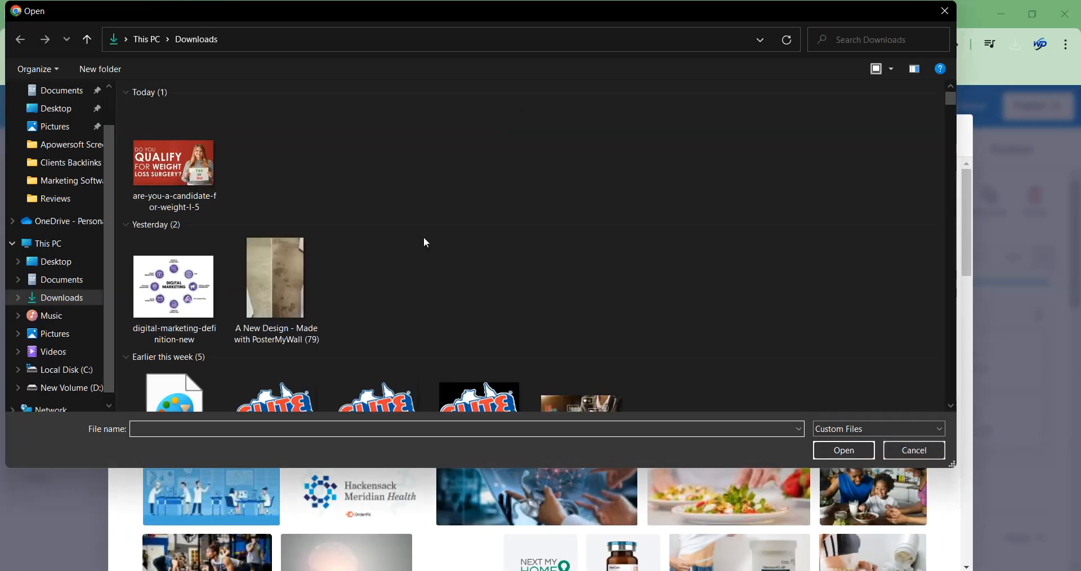
left_click(396, 174)
left_click(284, 192, "ctrl")
left_click(214, 197, "ctrl")
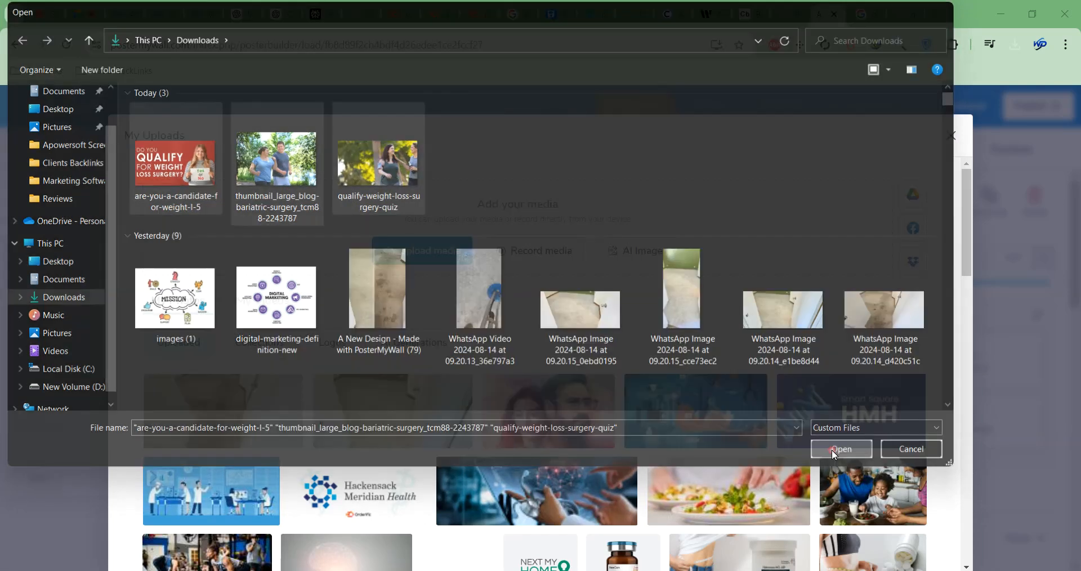
left_click(831, 450)
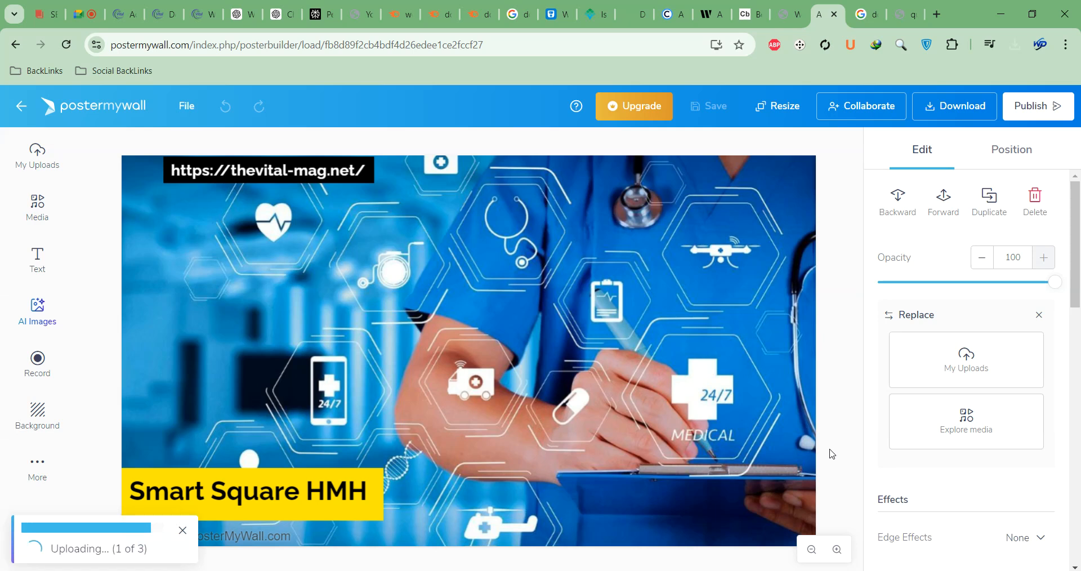
left_click(845, 237)
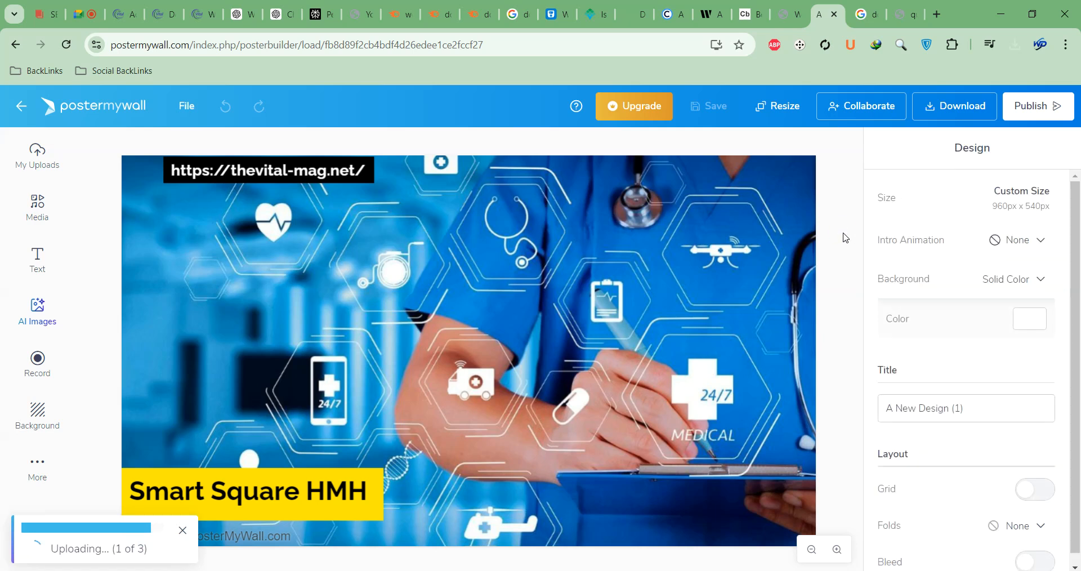
Step: Replace the "Smart Square HMH" title text with "do i qualify for weight loss surgery quiz"
double_click(346, 495)
triple_click(346, 495)
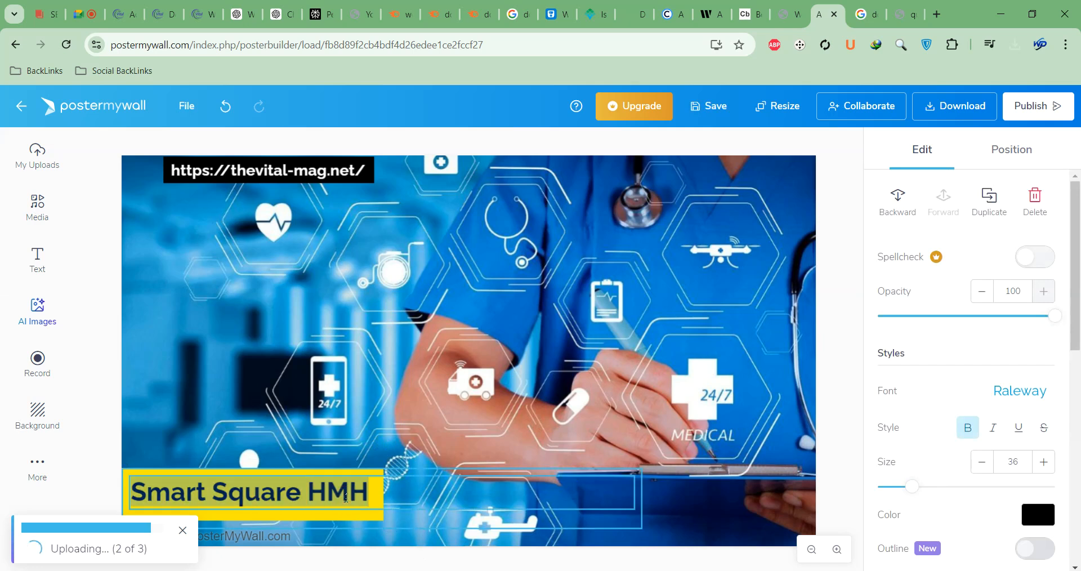
type("do i qualify for weight loss surgery quiz")
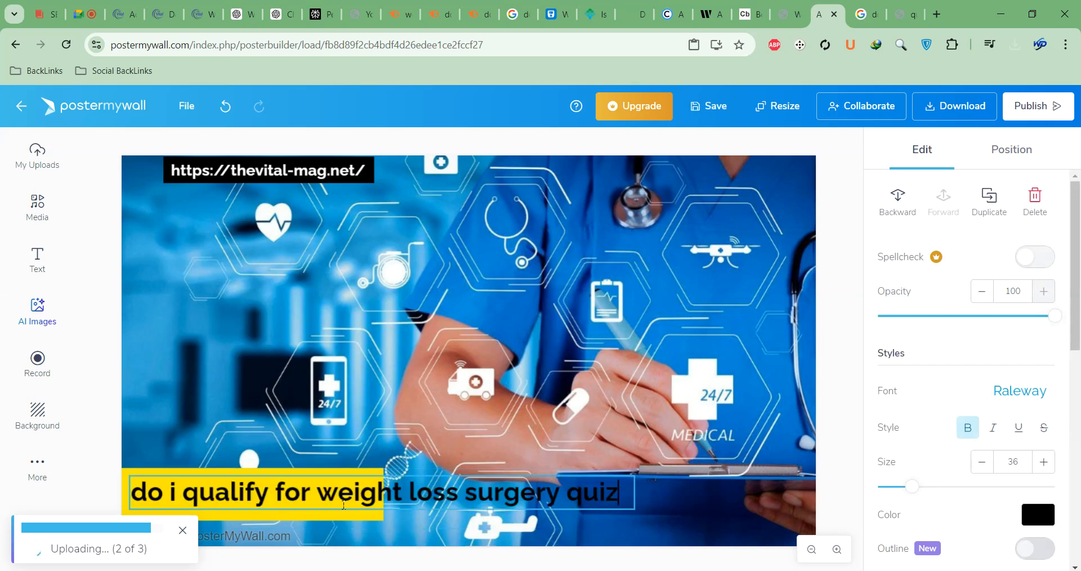
left_click(836, 437)
Step: Widen the yellow box behind the title to cover the whole text and add a question mark after "quiz"
left_click(327, 513)
left_click_drag(391, 494, 686, 495)
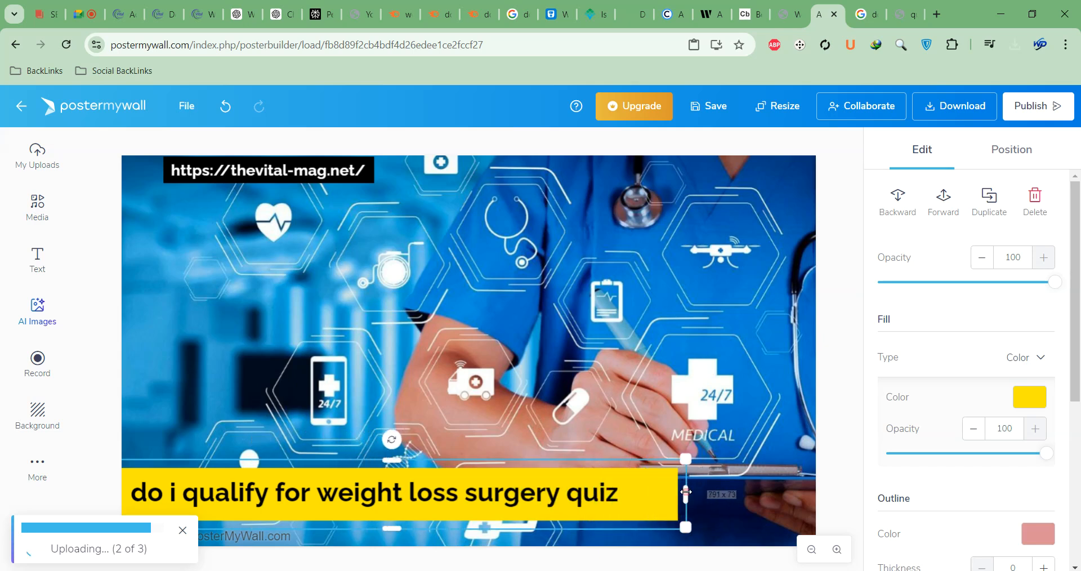
left_click(616, 496)
left_click(618, 497)
left_click(619, 497)
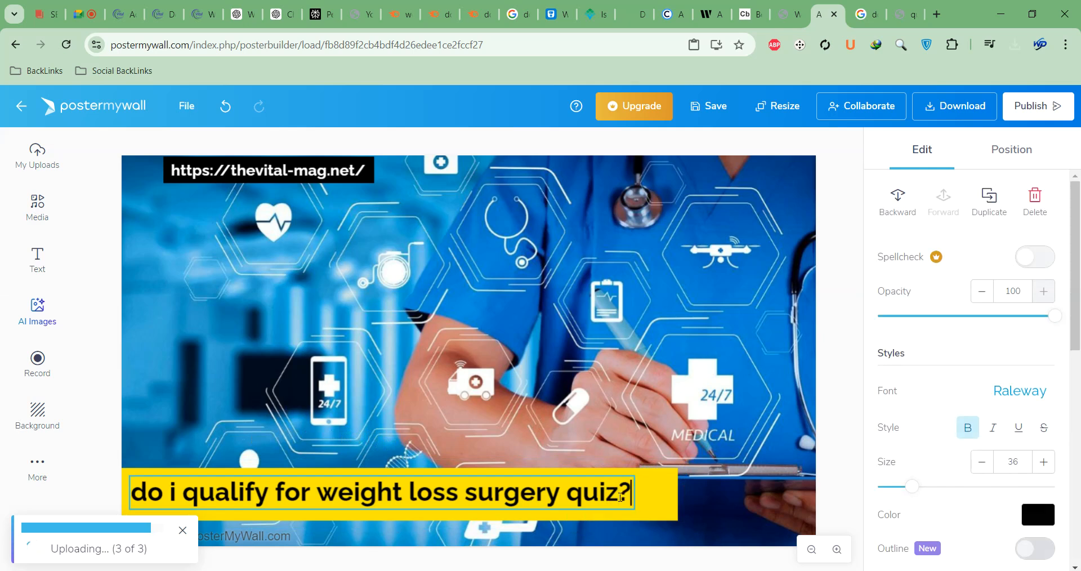
Step: Remove the word "quiz" from the title, keeping the question mark, and narrow the yellow box to fit the shortened text
key("Return")
key("BackSpace")
key("BackSpace")
key("BackSpace")
key("BackSpace")
key("BackSpace")
key("BackSpace")
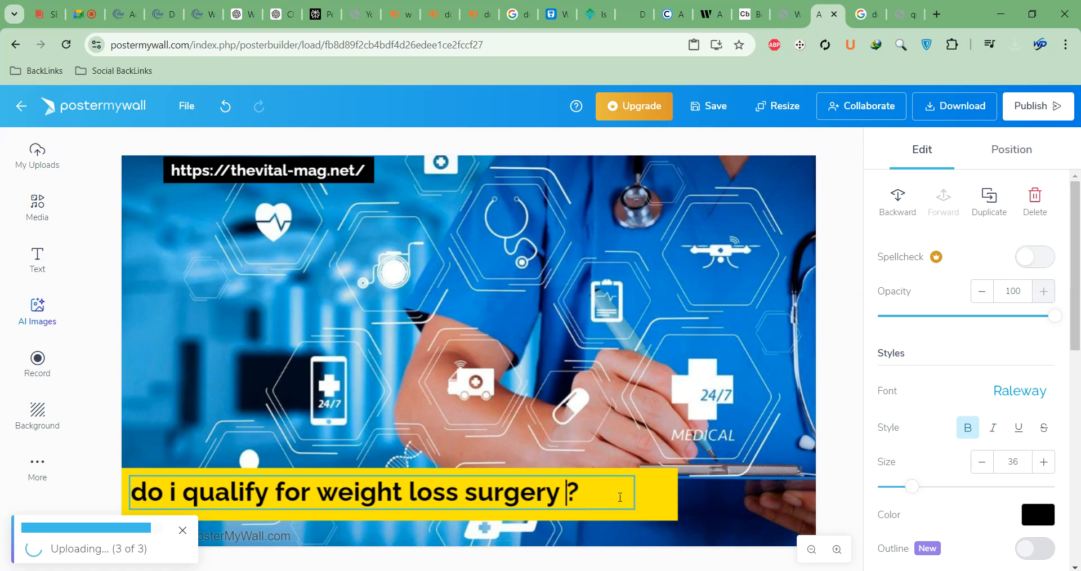
left_click(647, 484)
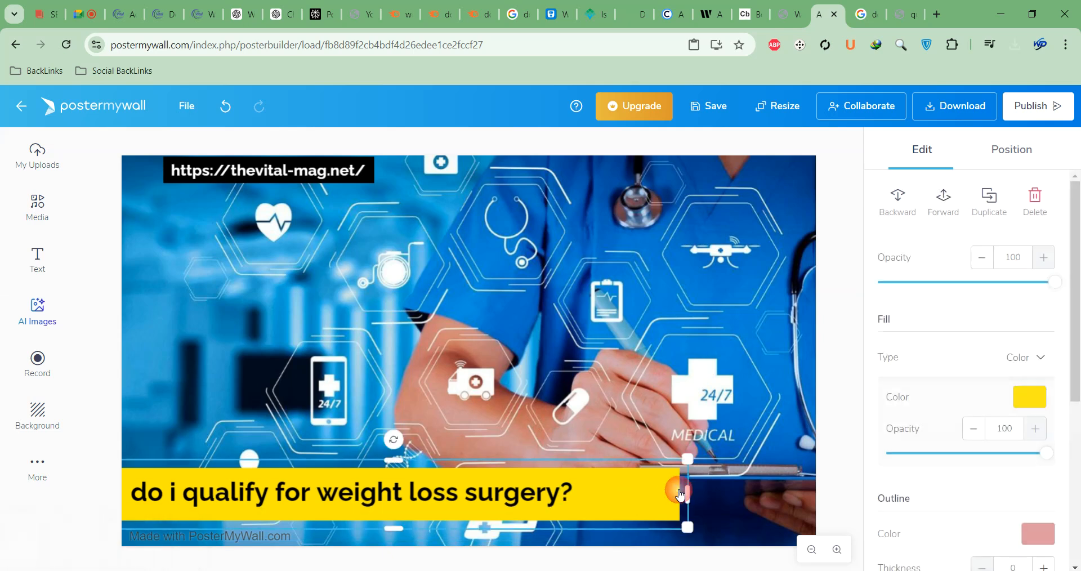
left_click_drag(684, 493, 591, 488)
Step: Capitalize the first three words of the title so it begins "Do I Qualify"
left_click(139, 495)
left_click(146, 492)
key("BackSpace")
type("D")
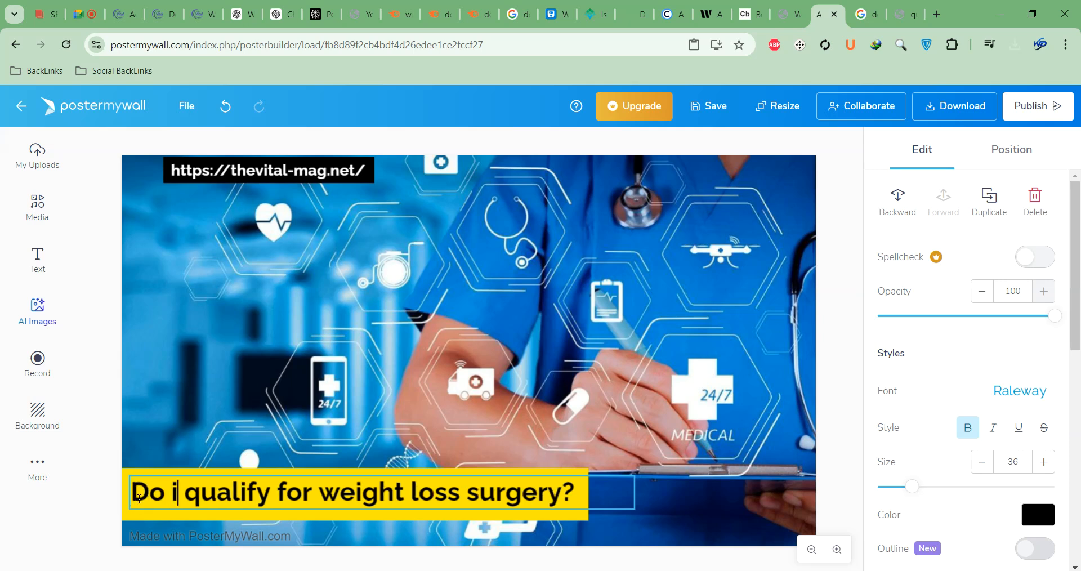
key("BackSpace")
type("I")
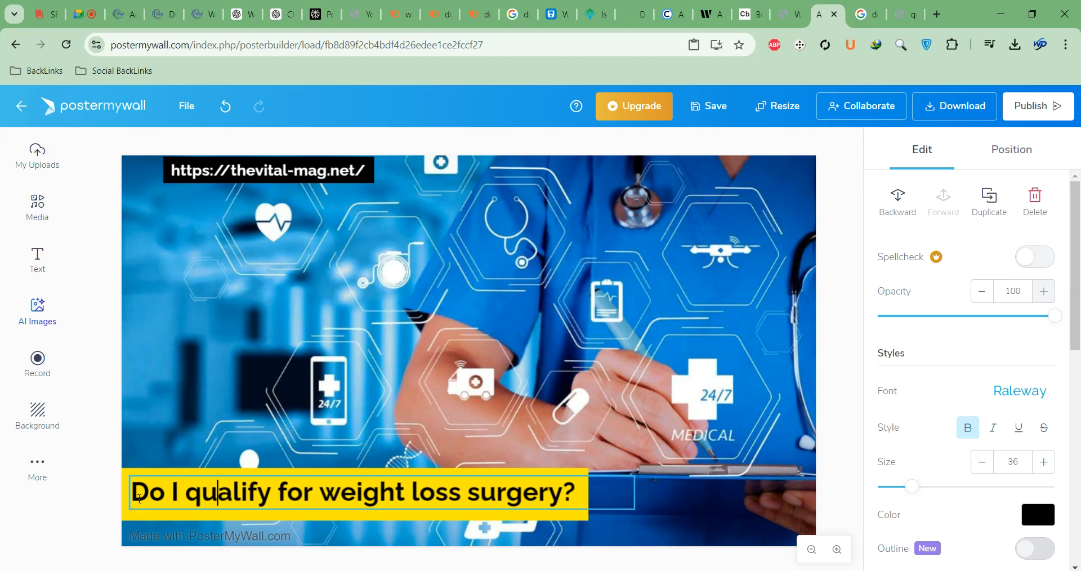
key("BackSpace")
type("Q")
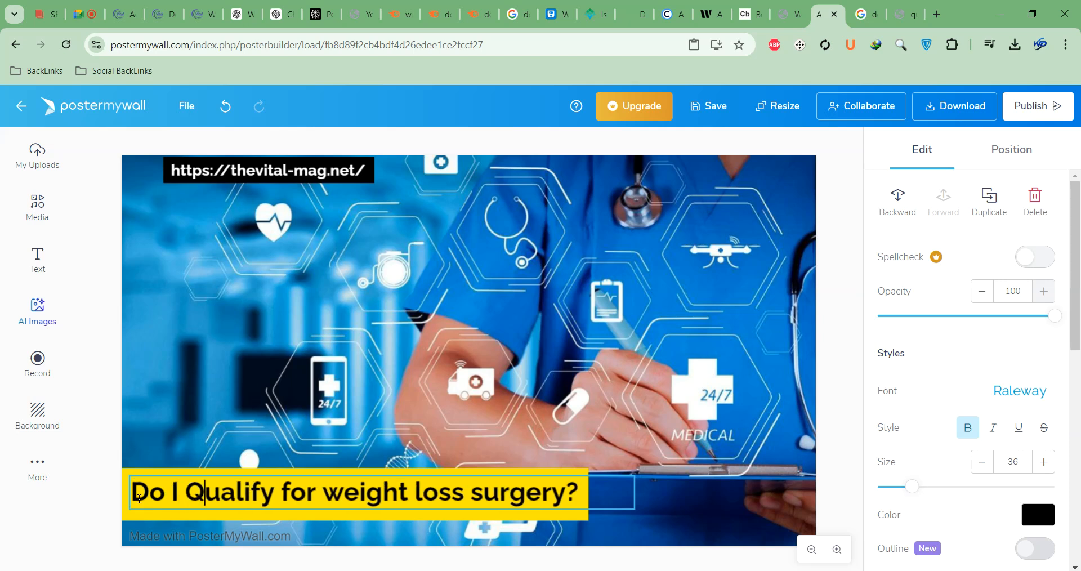
Step: Open the replacement choices for the background picture and bring the newly uploaded weight loss photos into view
left_click(378, 459)
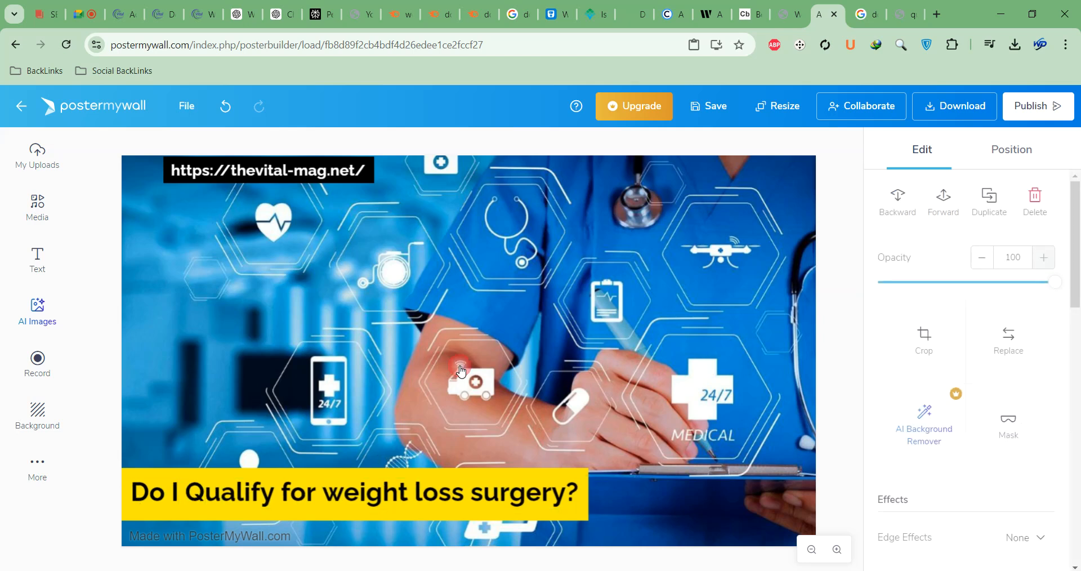
left_click(1027, 352)
left_click(1002, 360)
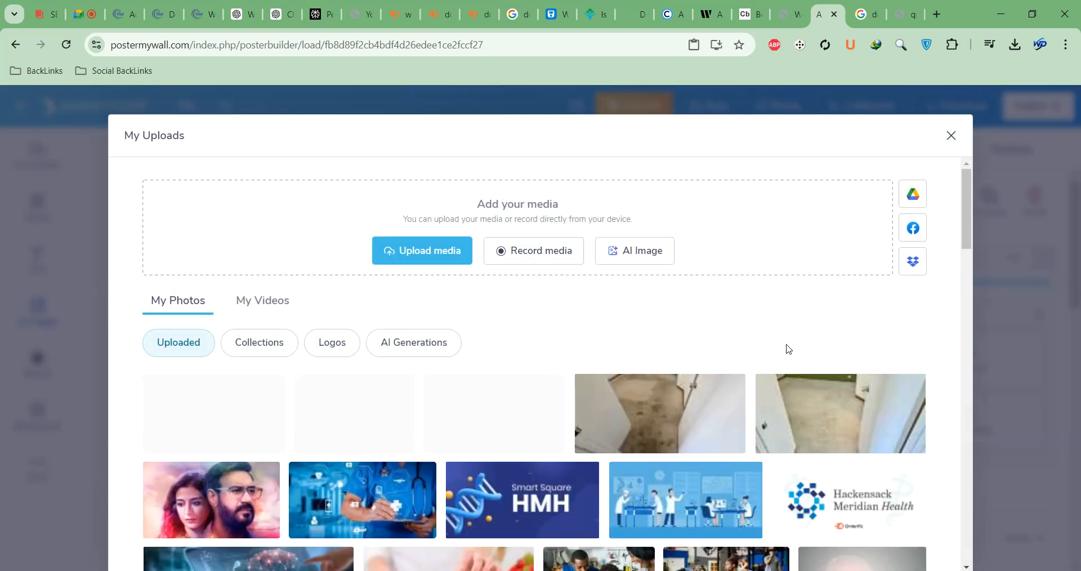
scroll(223, 485, "down", 1)
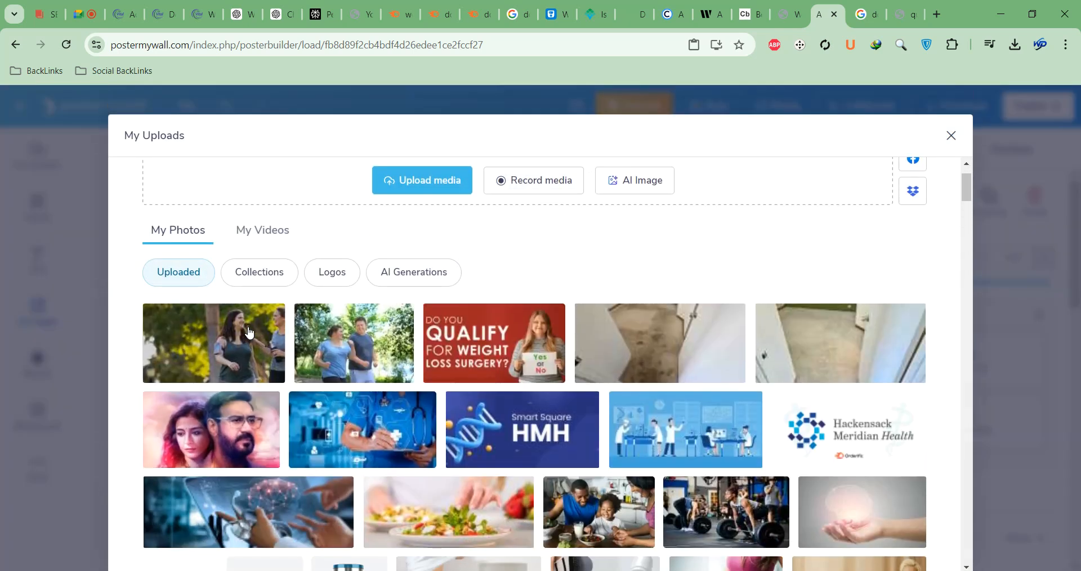
Step: Add the uploaded photo of two women jogging as the cover image, apply its crop, and shift it to fill the canvas behind the heading
left_click(213, 343)
left_click(878, 539)
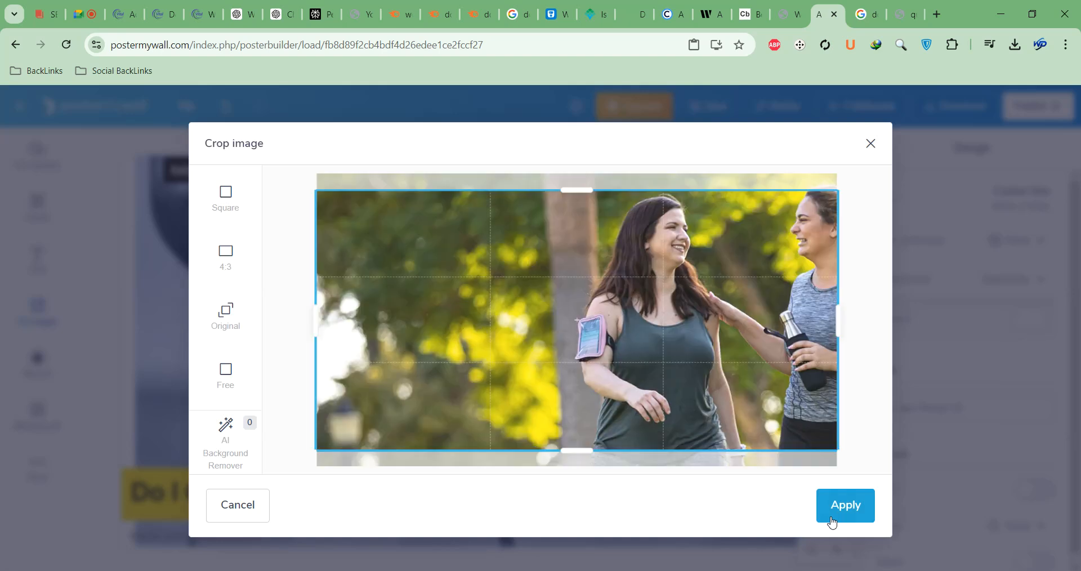
left_click(832, 513)
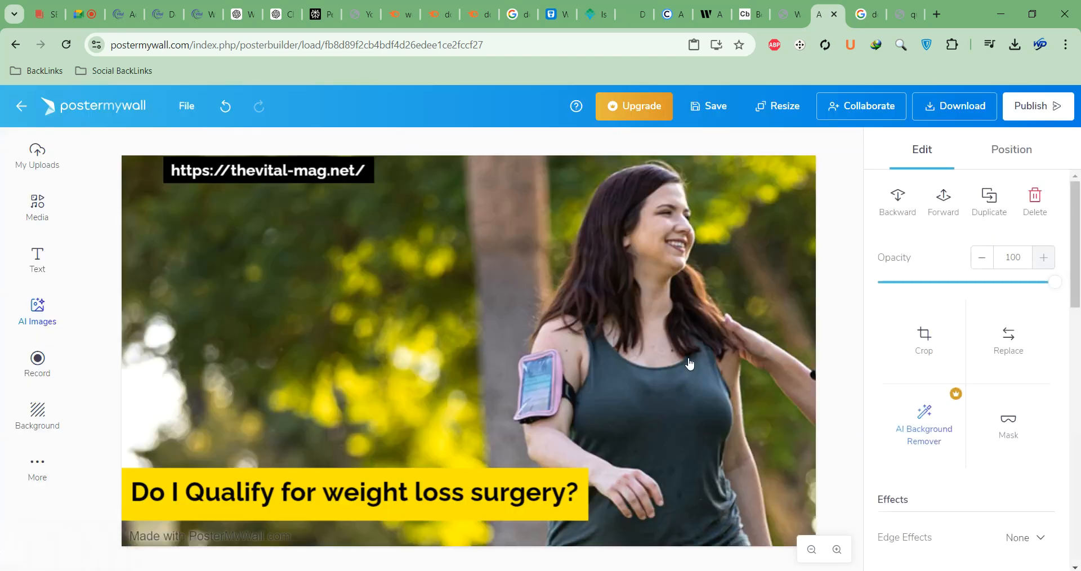
left_click_drag(690, 364, 579, 351)
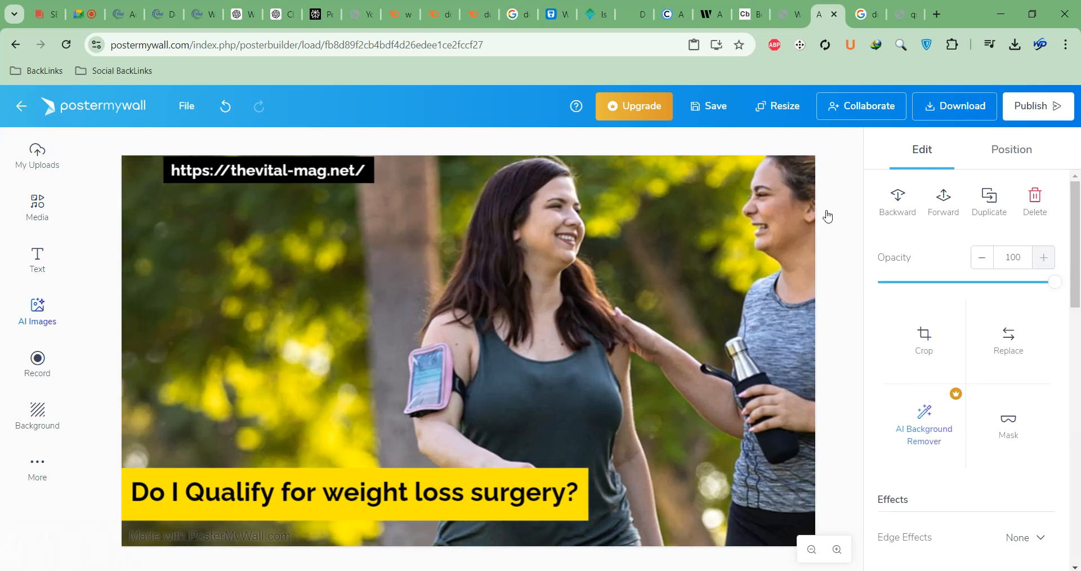
left_click(858, 217)
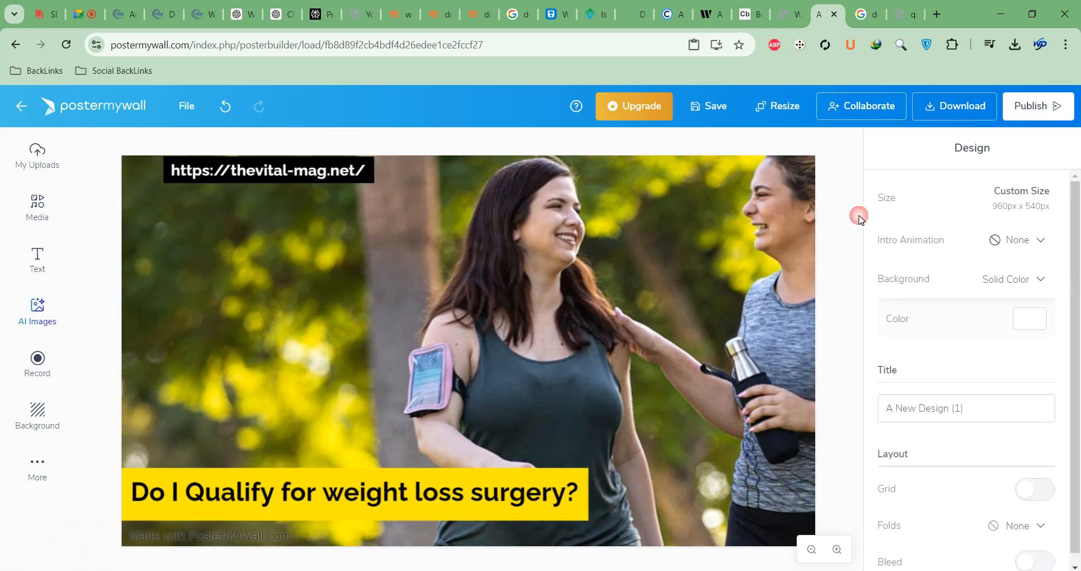
Step: Download the design with the two jogging women as a free image and dismiss the Premium offer
left_click(959, 110)
left_click(596, 440)
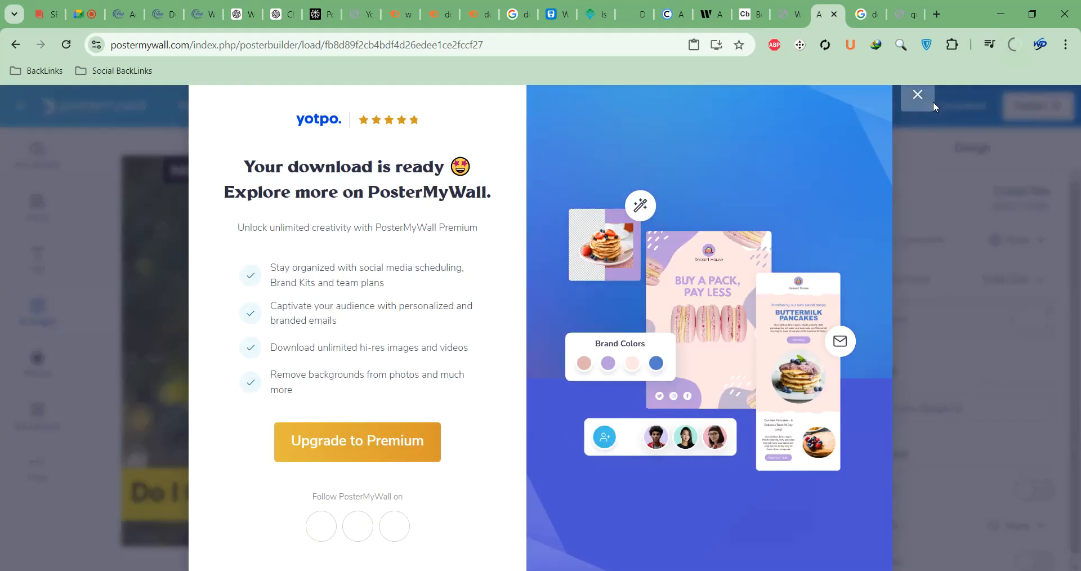
left_click(923, 99)
Step: Replace the background photo with the uploaded picture of the man and woman jogging, applying the suggested crop
left_click(591, 327)
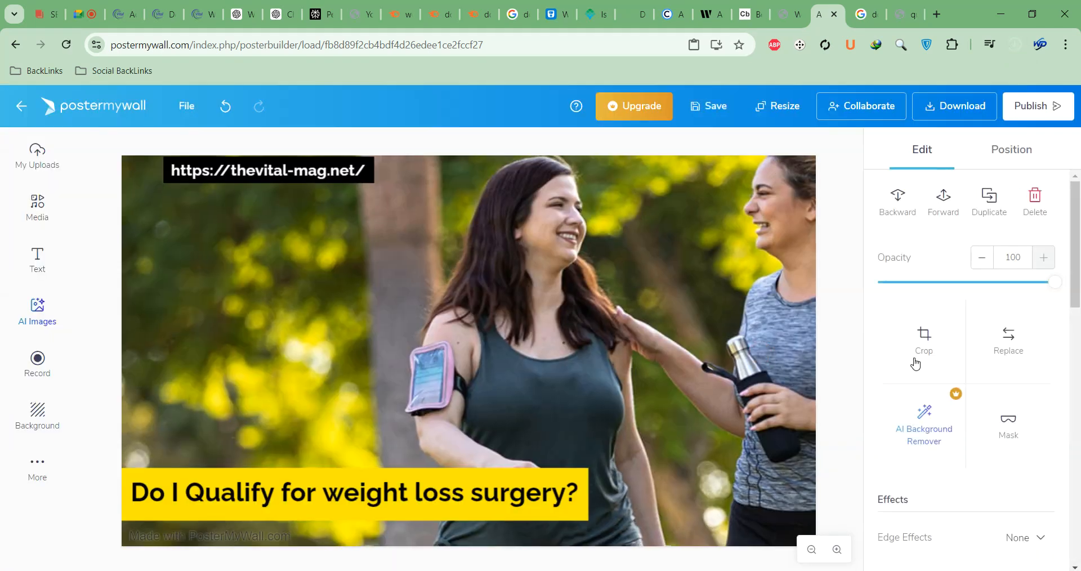
left_click(994, 341)
left_click(971, 355)
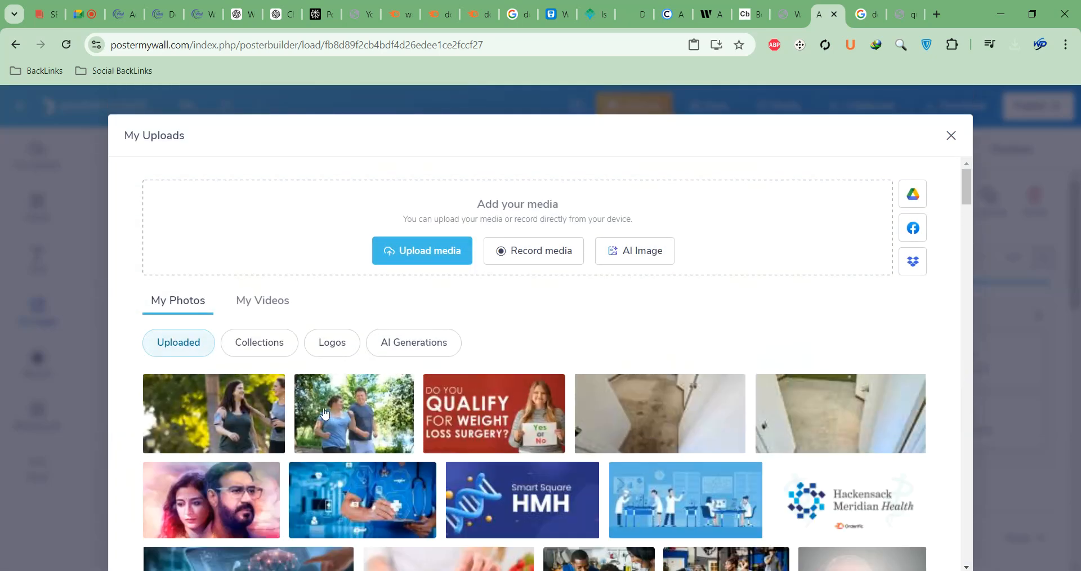
left_click(392, 413)
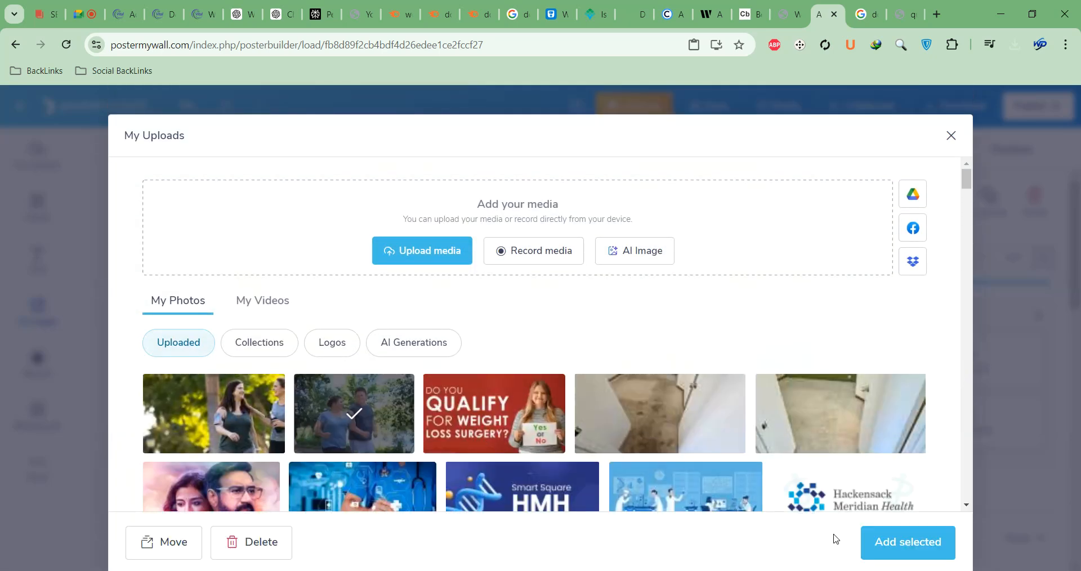
left_click(886, 541)
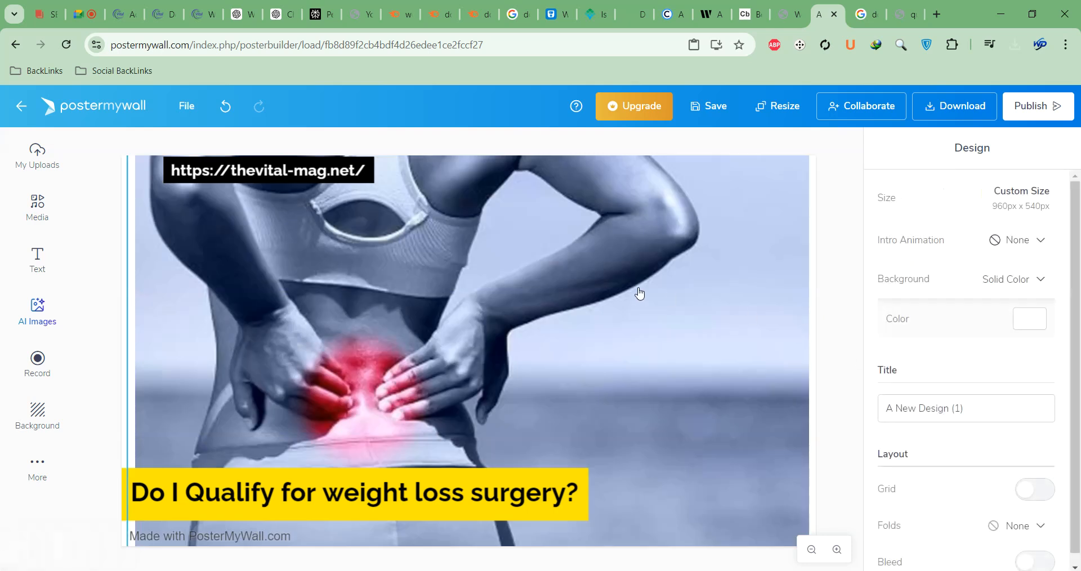
double_click(636, 292)
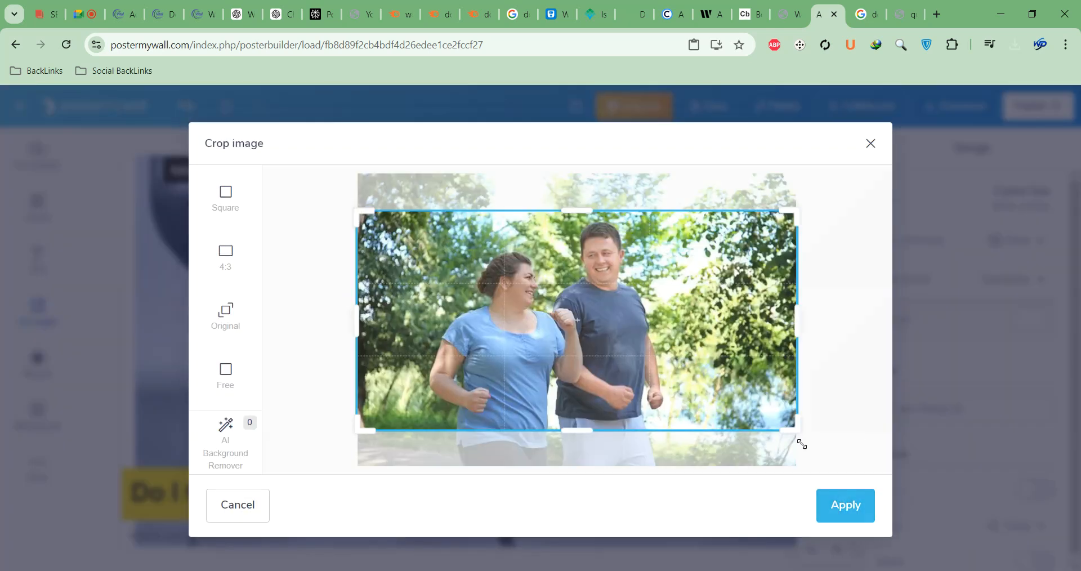
left_click(842, 510)
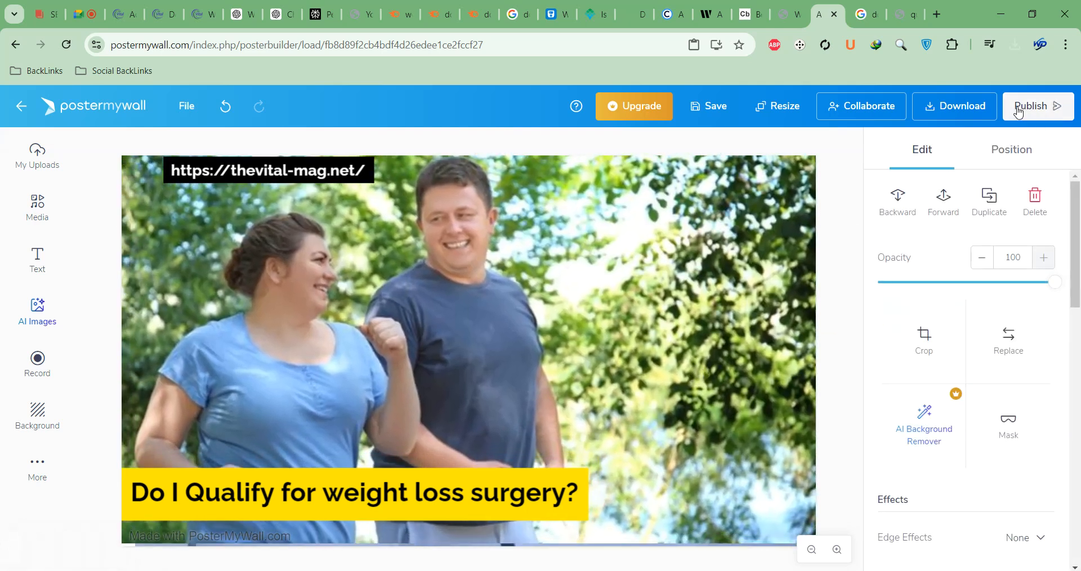
Step: Download the jogging-couple version of the design for free and close the upgrade dialog
left_click(984, 108)
left_click(579, 445)
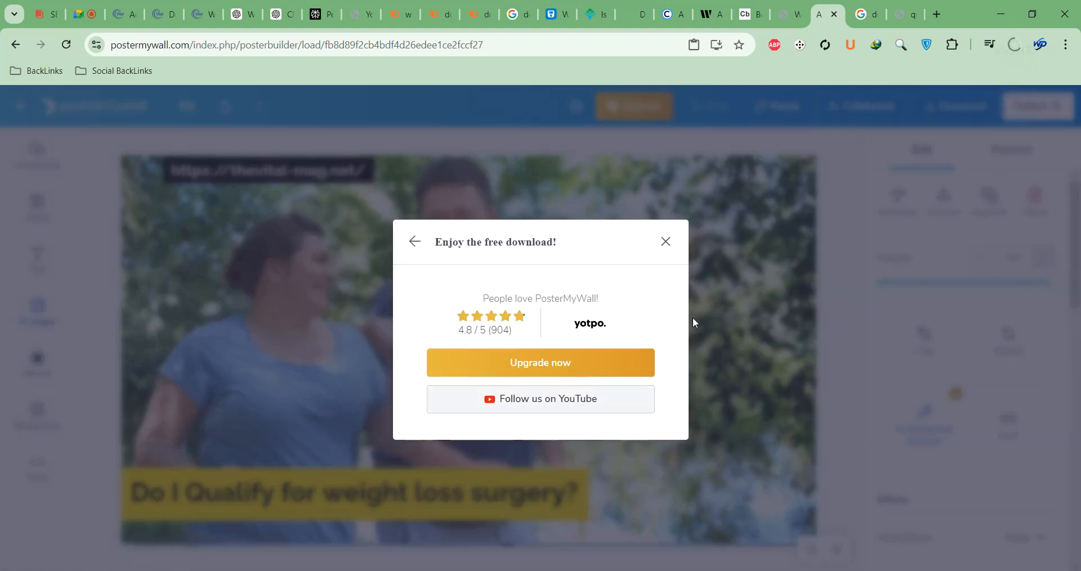
left_click(665, 241)
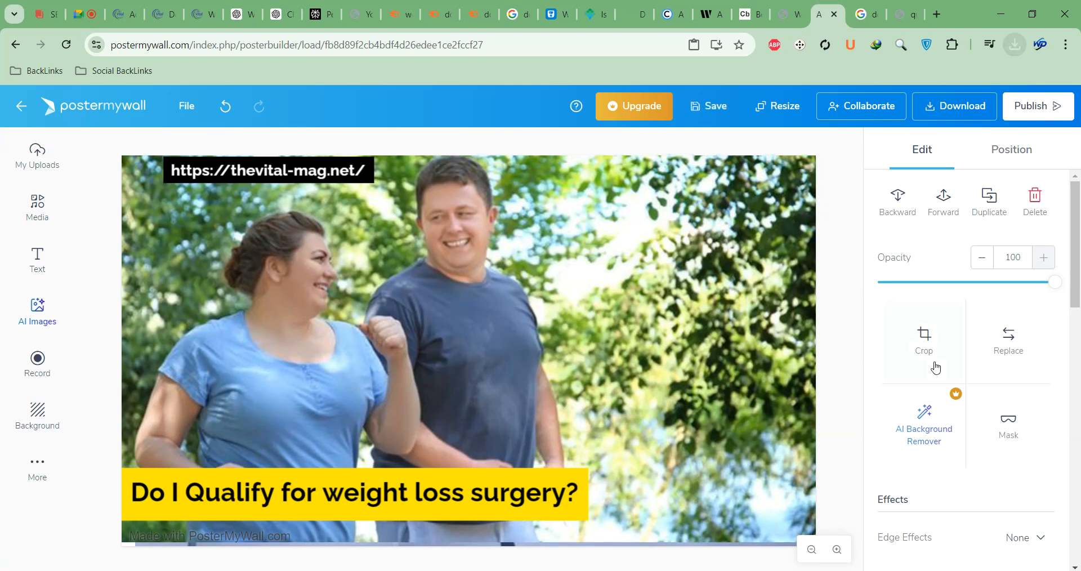
Step: Replace the background photo with the uploaded red "Do you qualify for weight loss surgery?" image, leaving it uncropped
left_click(1007, 339)
left_click(918, 382)
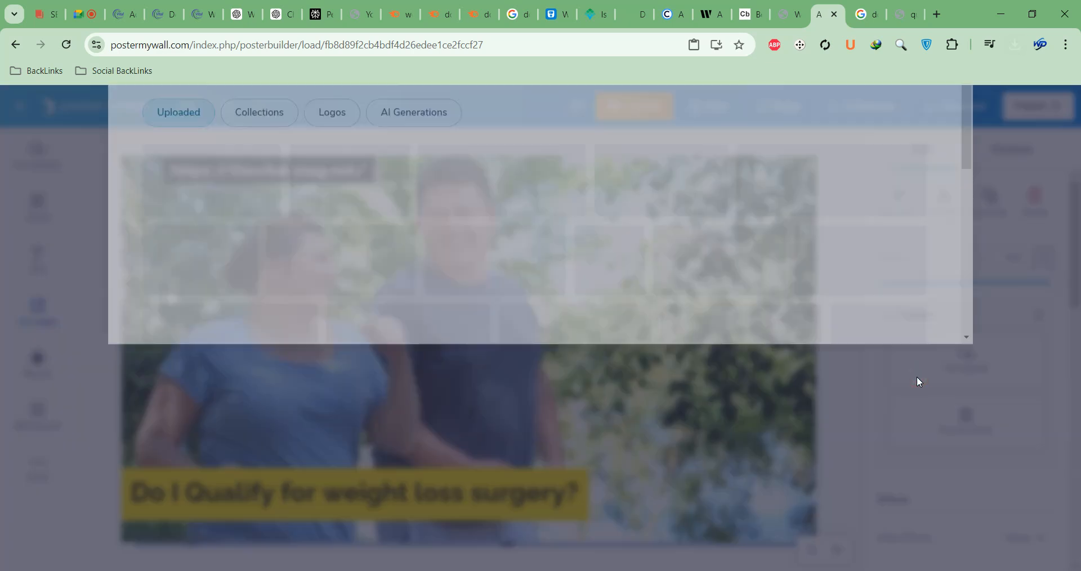
left_click(557, 423)
left_click(913, 542)
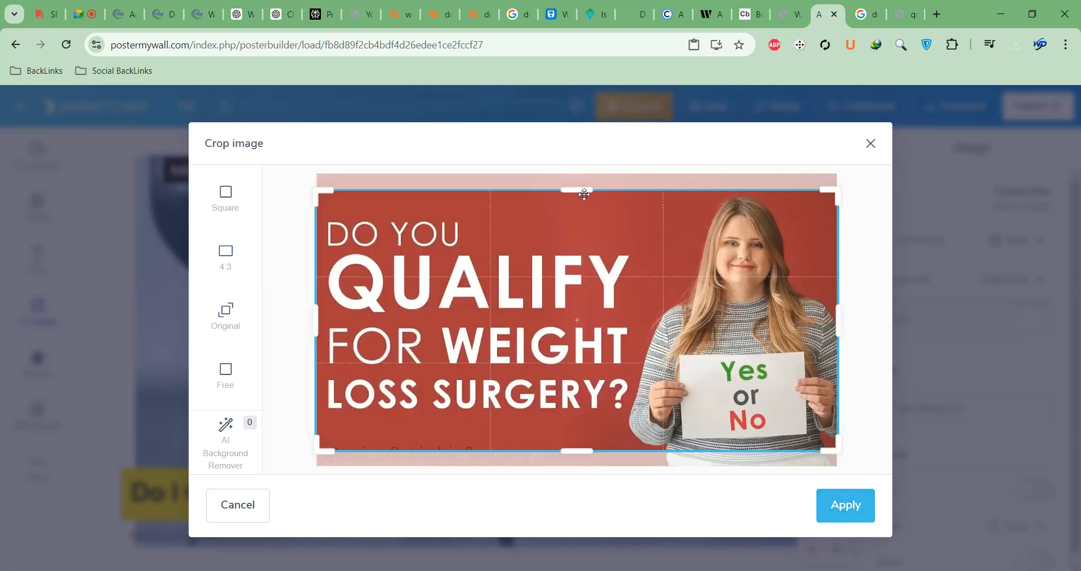
left_click_drag(583, 190, 606, 162)
left_click_drag(570, 451, 569, 474)
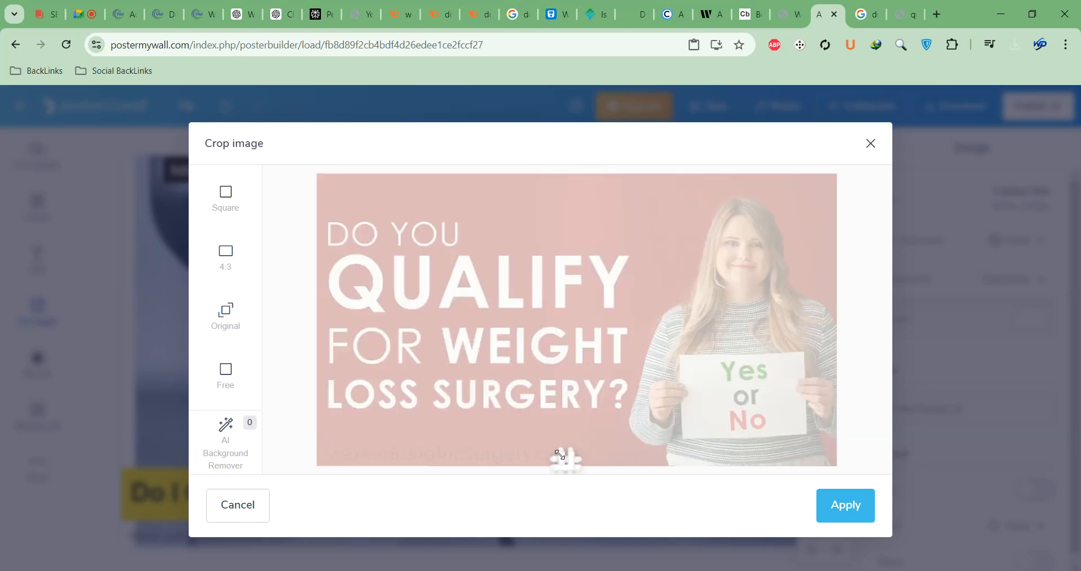
left_click(243, 509)
Step: Reposition the red photo so it fills the canvas with its printed question fully inside, staying on the editor page
left_click_drag(521, 292, 613, 298)
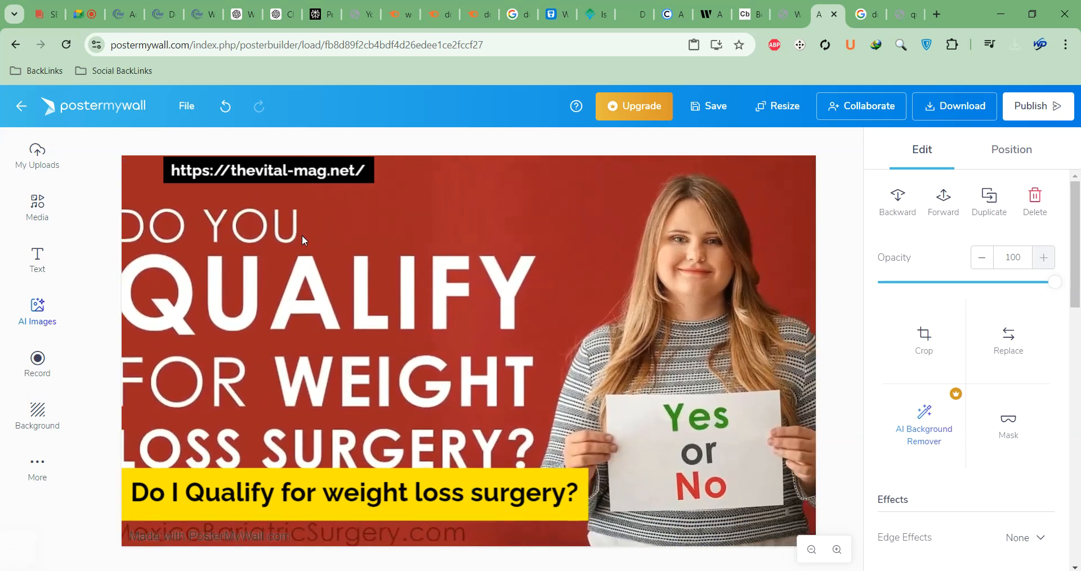
key("alt+Left")
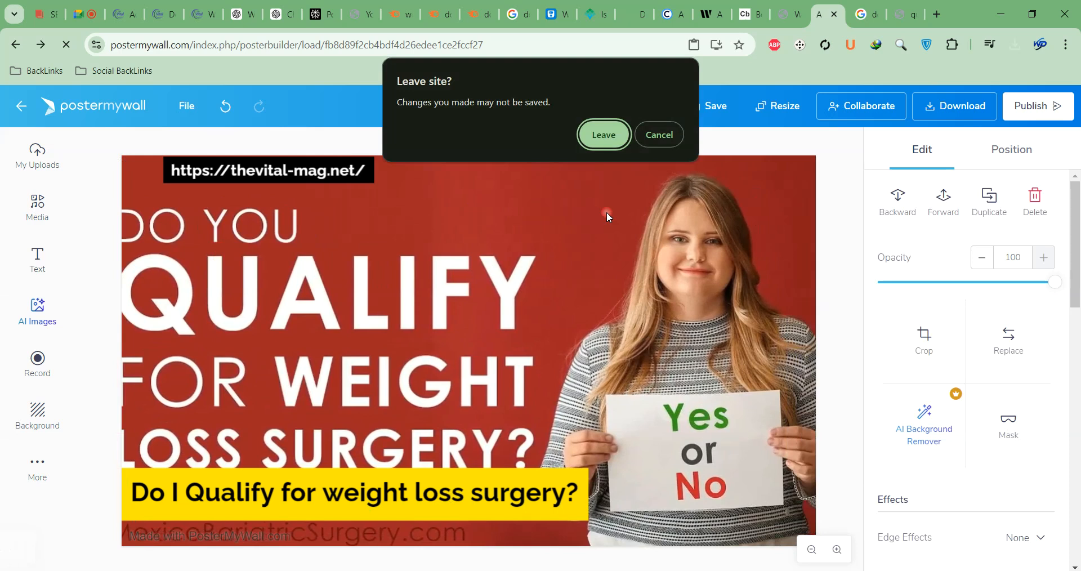
left_click(650, 150)
left_click_drag(632, 234, 656, 272)
Step: Move the yellow bar up over the photo's printed question and enlarge it to cover all of those lines
left_click_drag(508, 472, 507, 201)
left_click_drag(571, 223, 575, 224)
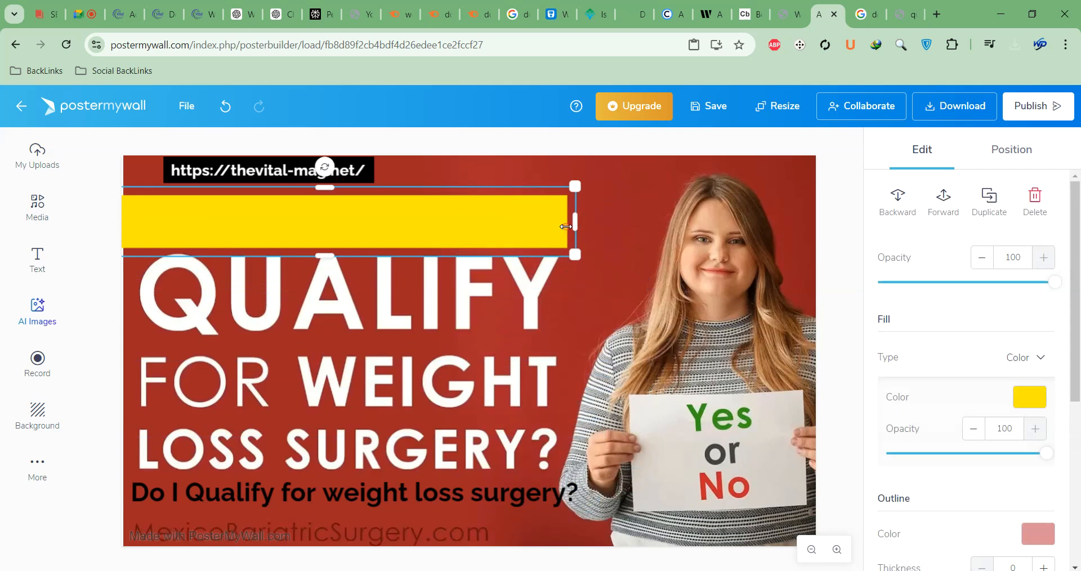
left_click_drag(324, 256, 325, 498)
left_click_drag(328, 452, 331, 434)
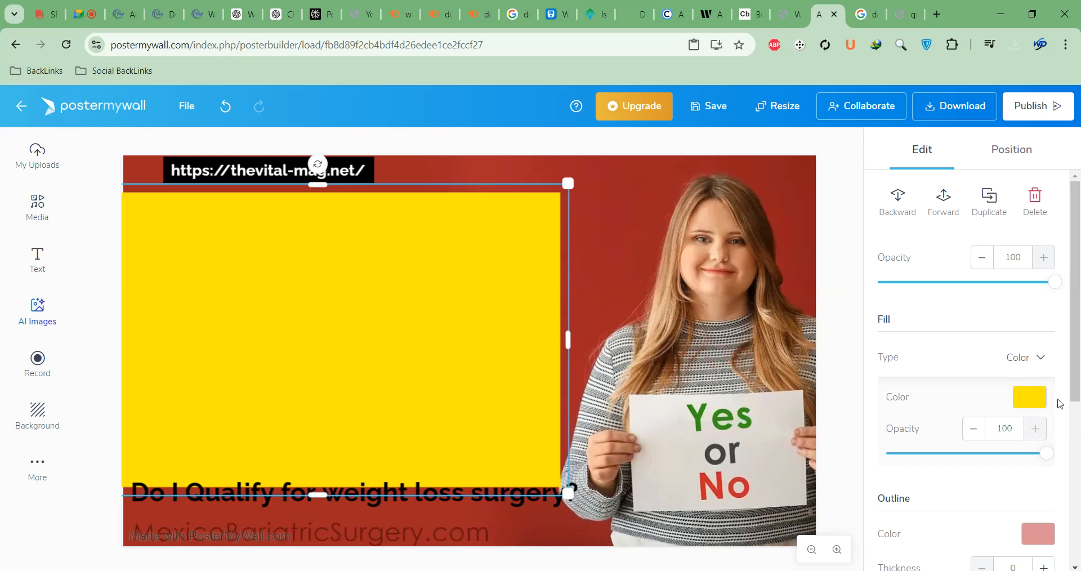
Step: Change the yellow rectangle's fill to a red sampled from the photo background, 9D2523
left_click(1029, 396)
left_click(1023, 386)
left_click(602, 189)
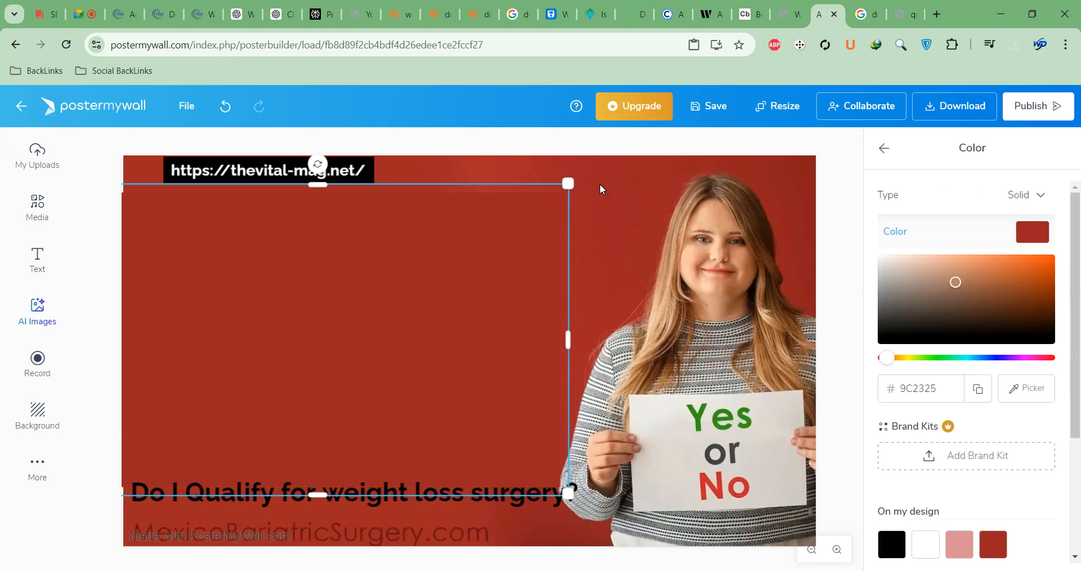
left_click(661, 361)
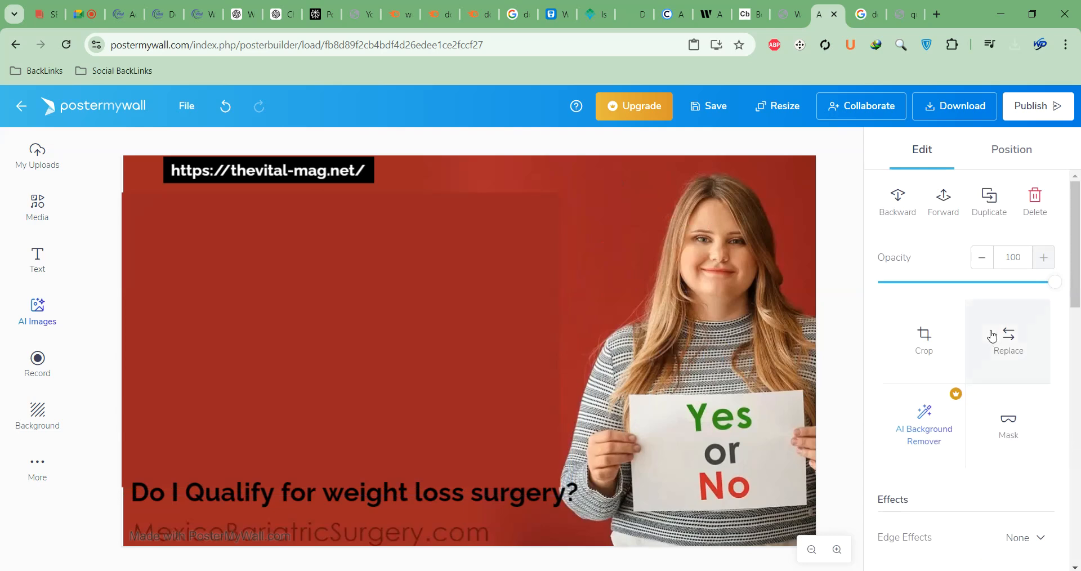
left_click(525, 270)
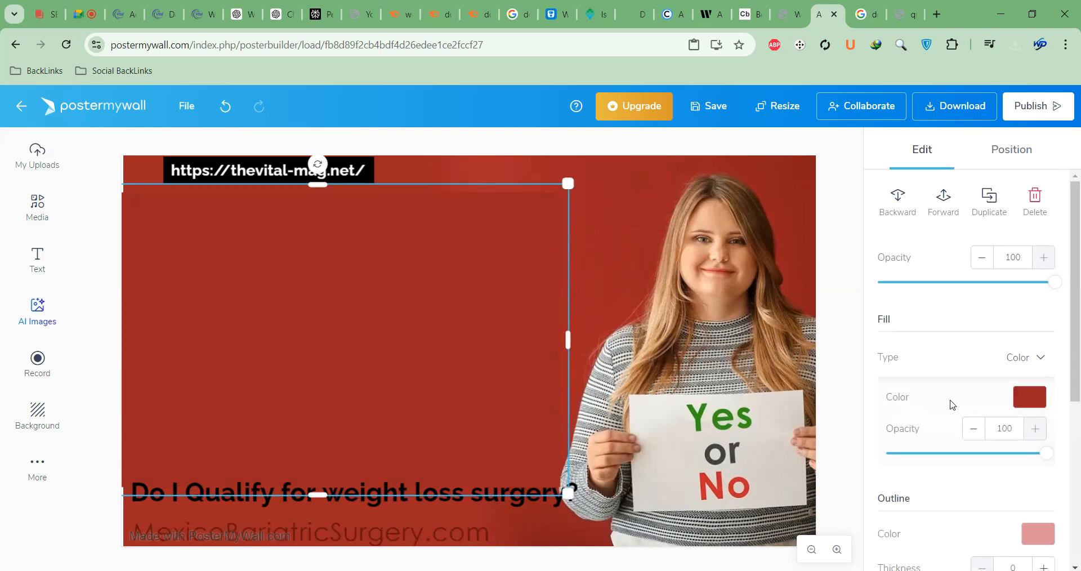
left_click(1028, 397)
left_click(1005, 384)
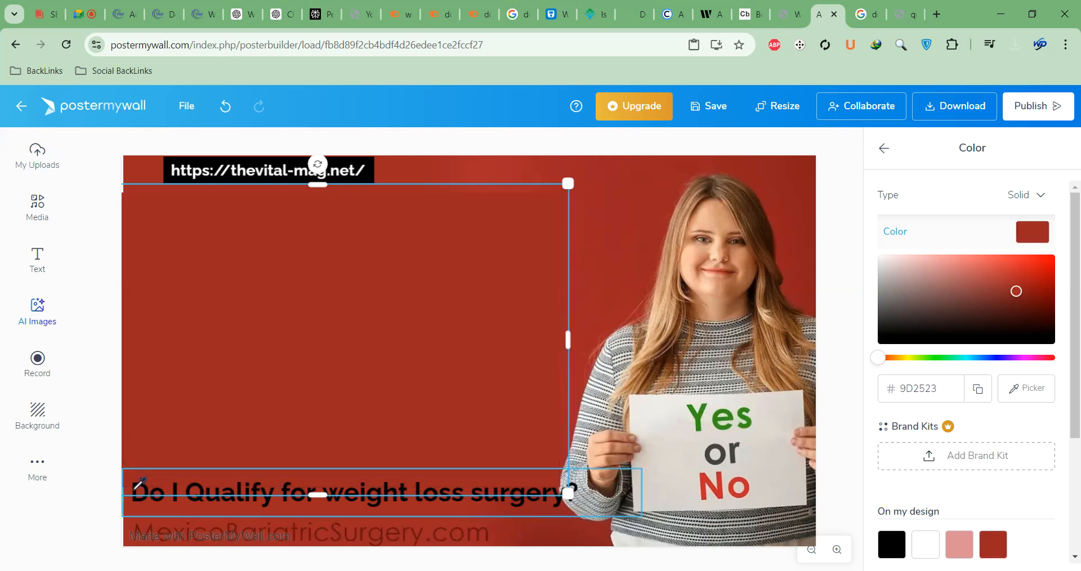
Step: Move the heading up onto the red rectangle and break it into three lines: "Do I Qualify for", "weight loss", "surgery?"
left_click(132, 489)
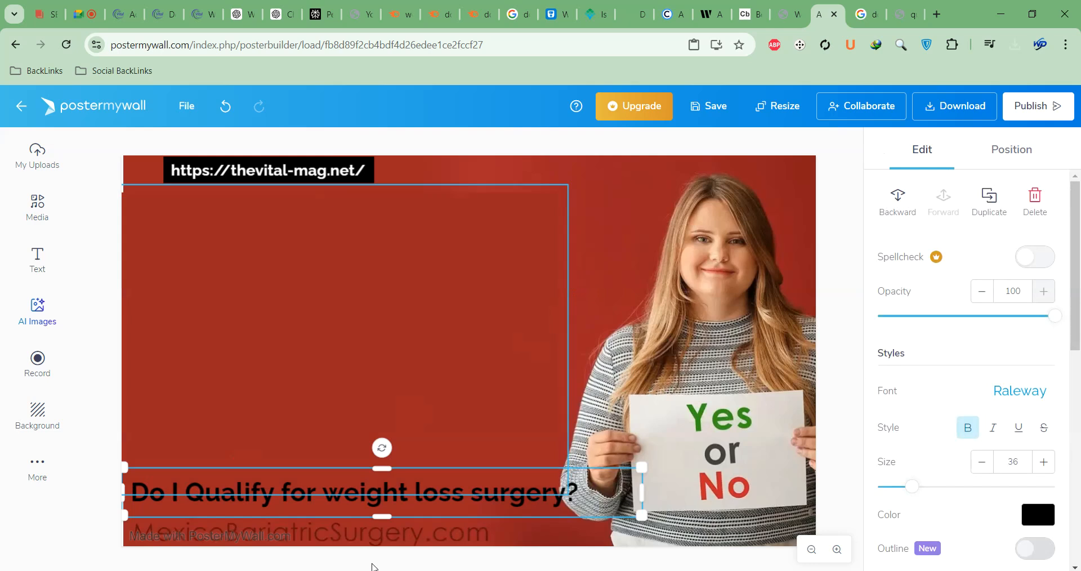
left_click_drag(407, 498, 435, 259)
double_click(433, 259)
left_click(477, 266)
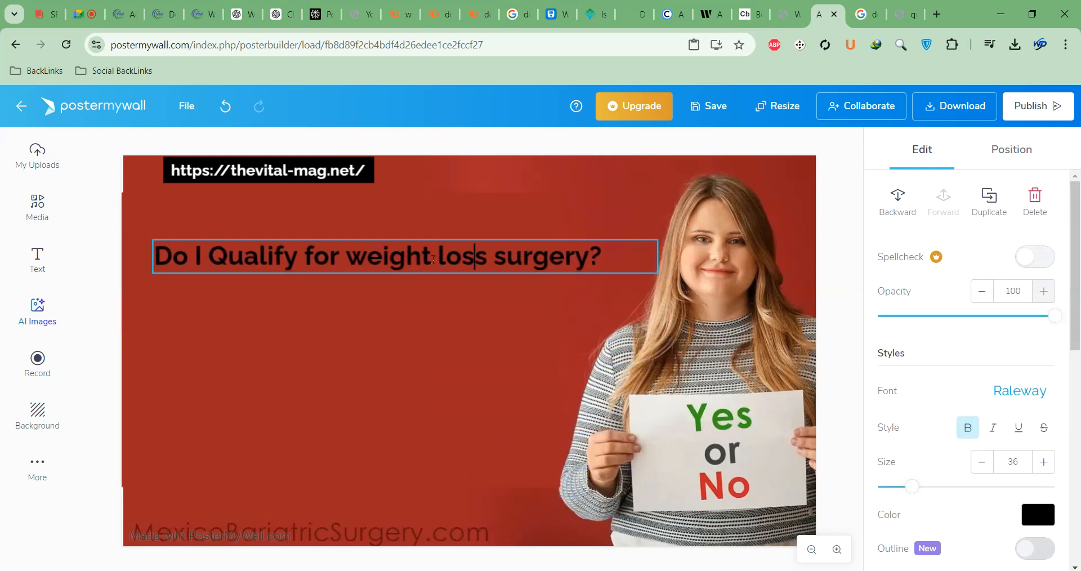
left_click(341, 258)
key("Return")
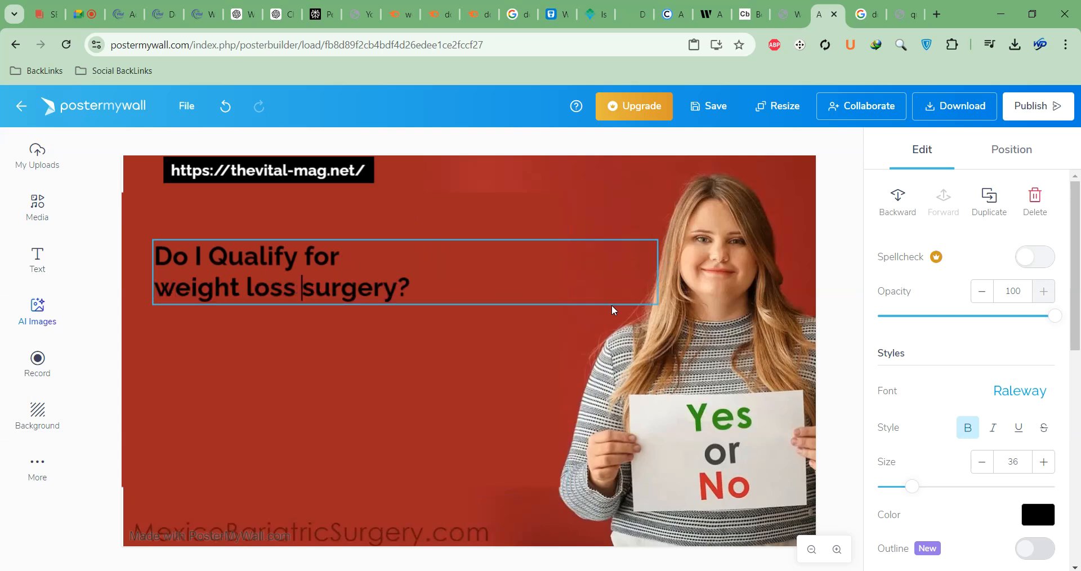
key("Return")
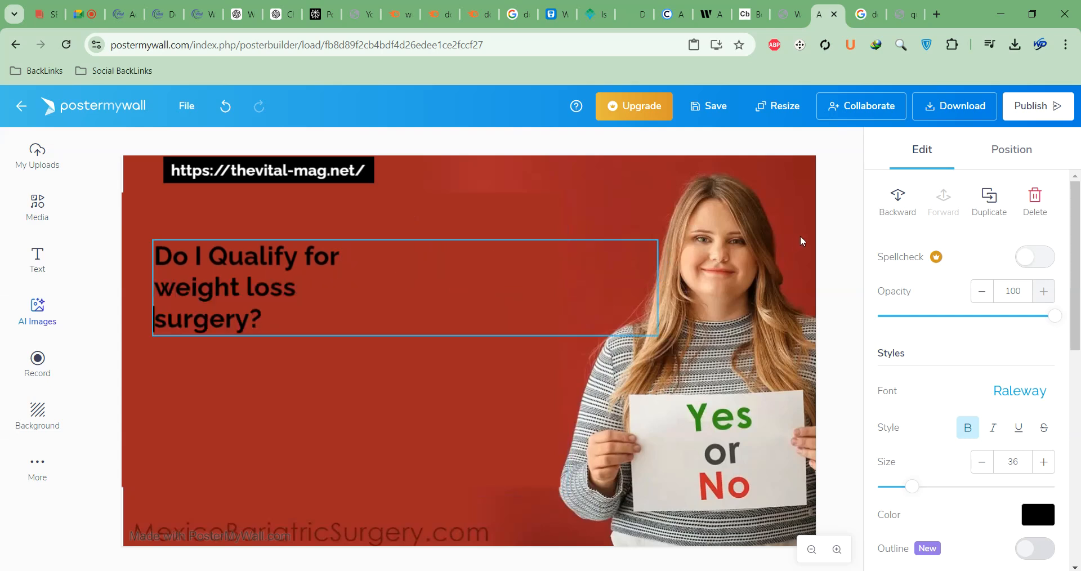
left_click(832, 236)
left_click(280, 288)
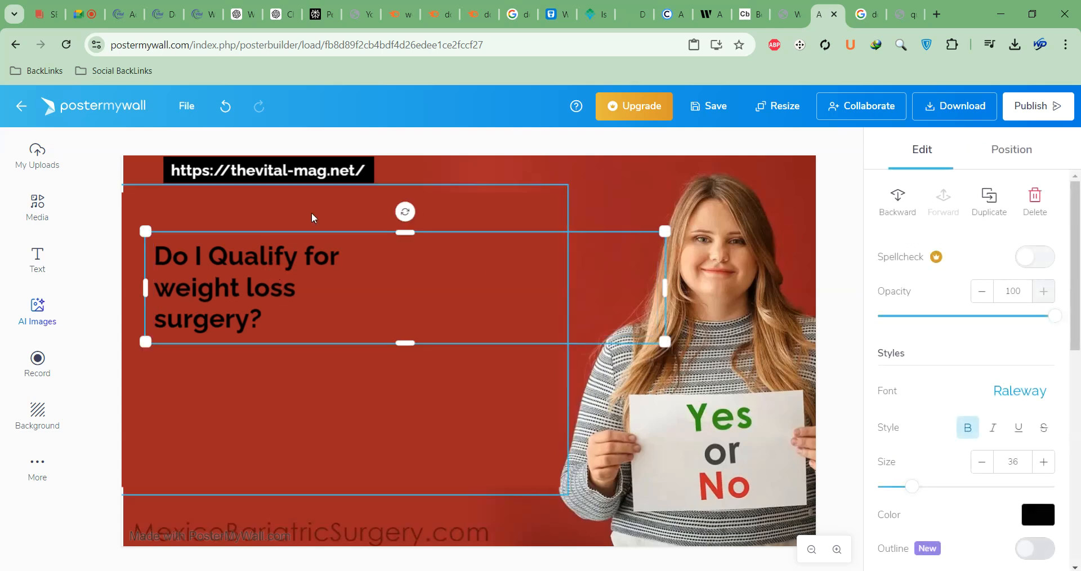
Step: Nudge the photo slightly right and stretch the red rectangle over the full canvas height to cover the printed web address
mouse_move(558, 184)
left_mouse_down()
mouse_move(556, 170)
mouse_move(569, 177)
left_mouse_up()
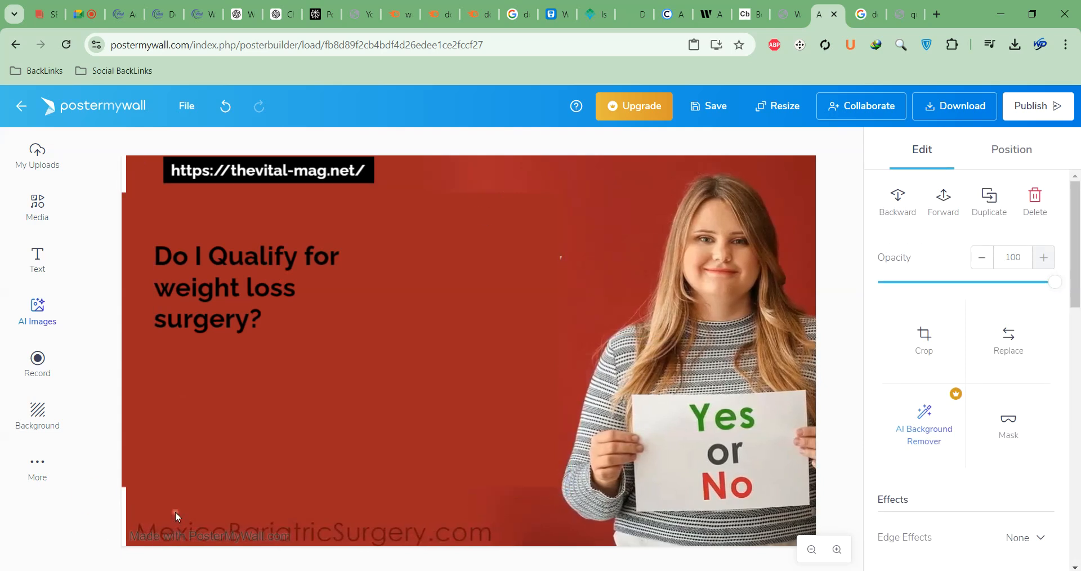
left_click(140, 406)
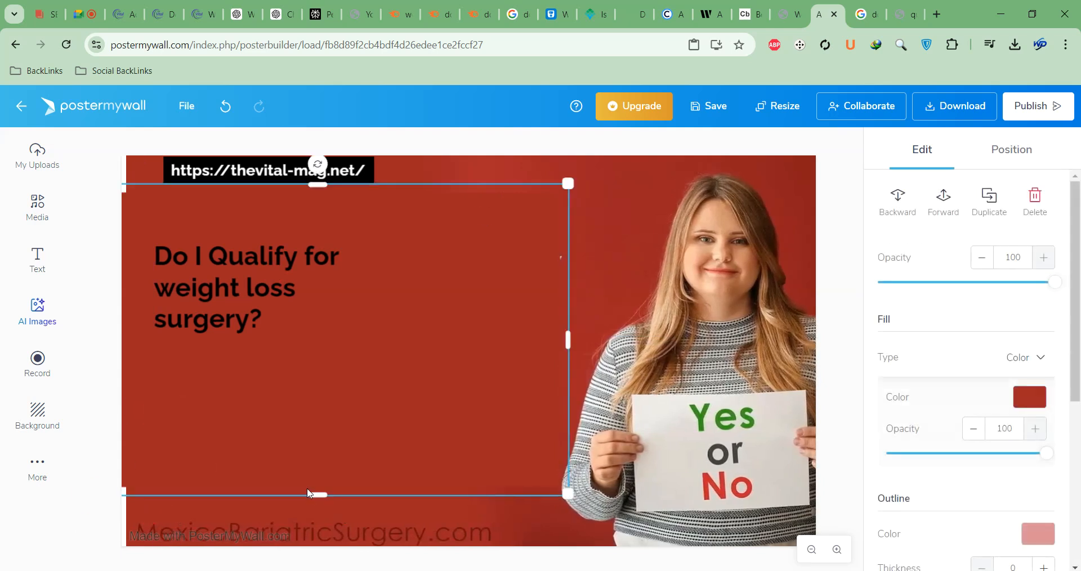
left_click_drag(311, 493, 312, 567)
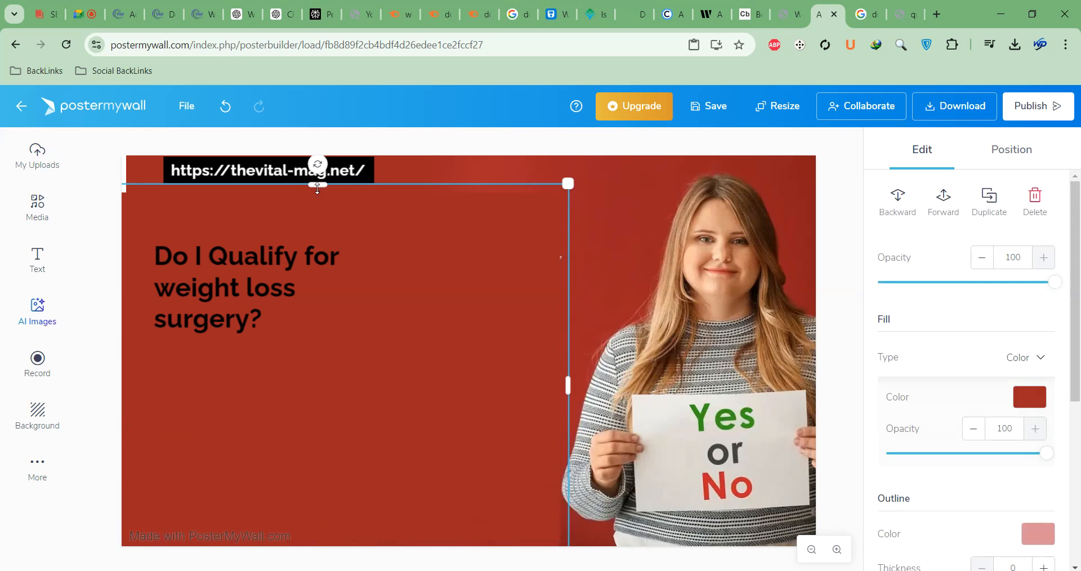
left_click_drag(318, 186, 315, 142)
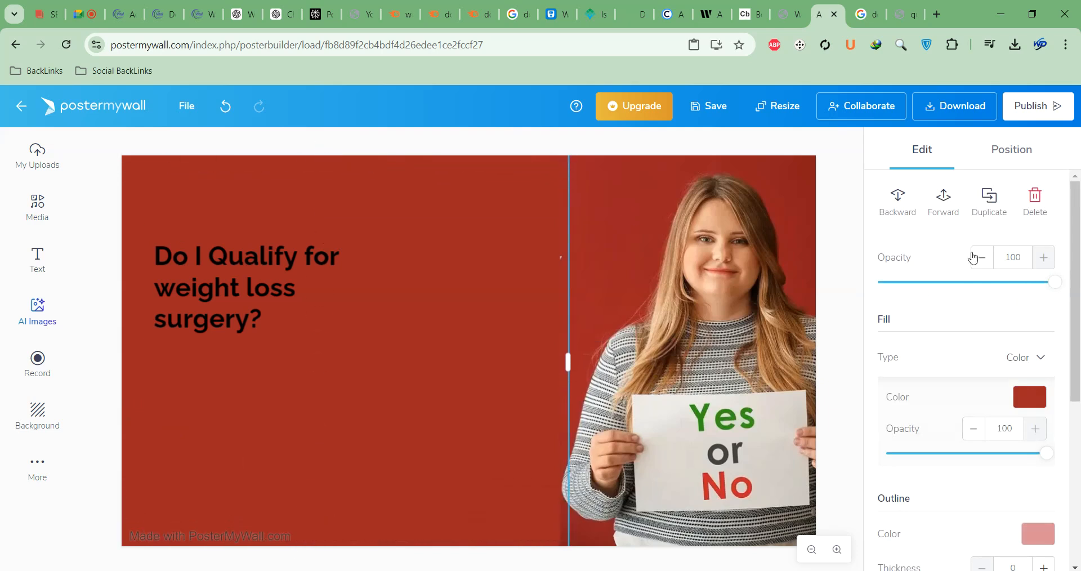
Step: Send the red rectangle backward, behind the website address label
left_click(901, 208)
left_click(904, 208)
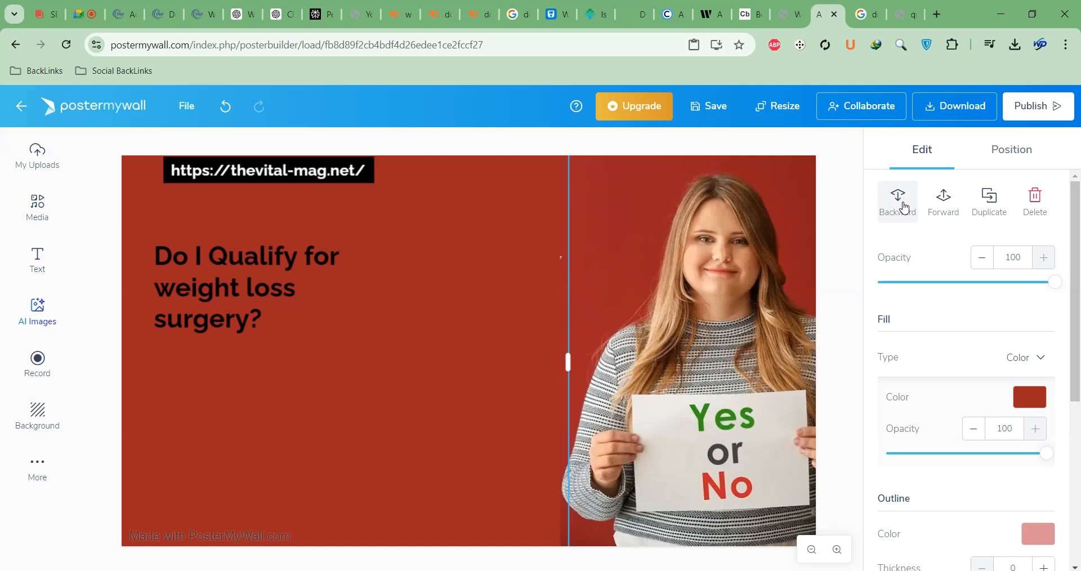
left_click(484, 138)
Step: Narrow the three-line heading's text box, enlarge the text to about size 94, and reposition it below the website address label
left_click(218, 270)
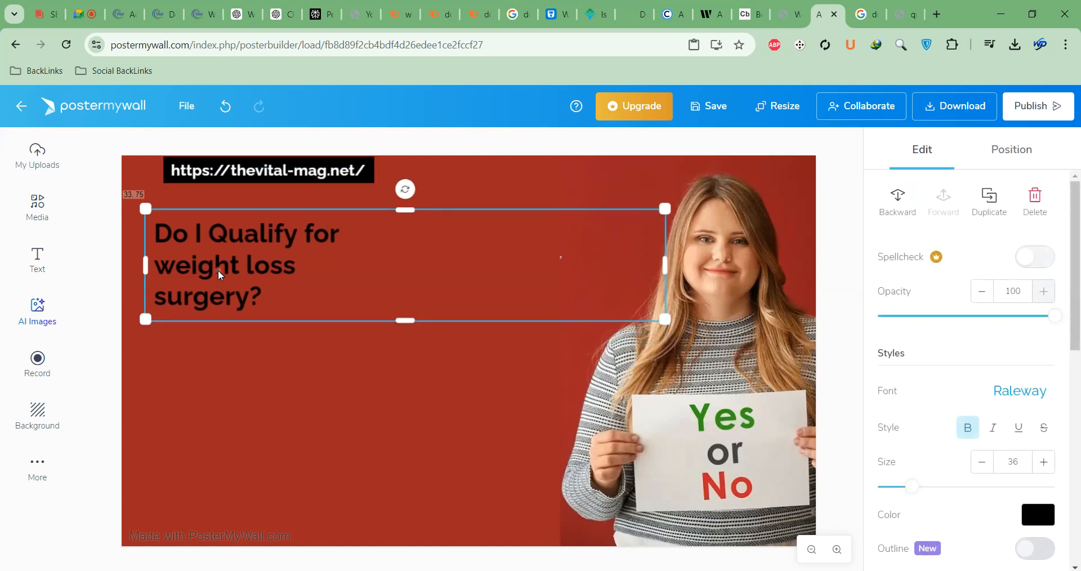
left_click_drag(665, 259, 362, 264)
left_click_drag(366, 322, 712, 444)
left_click(353, 314)
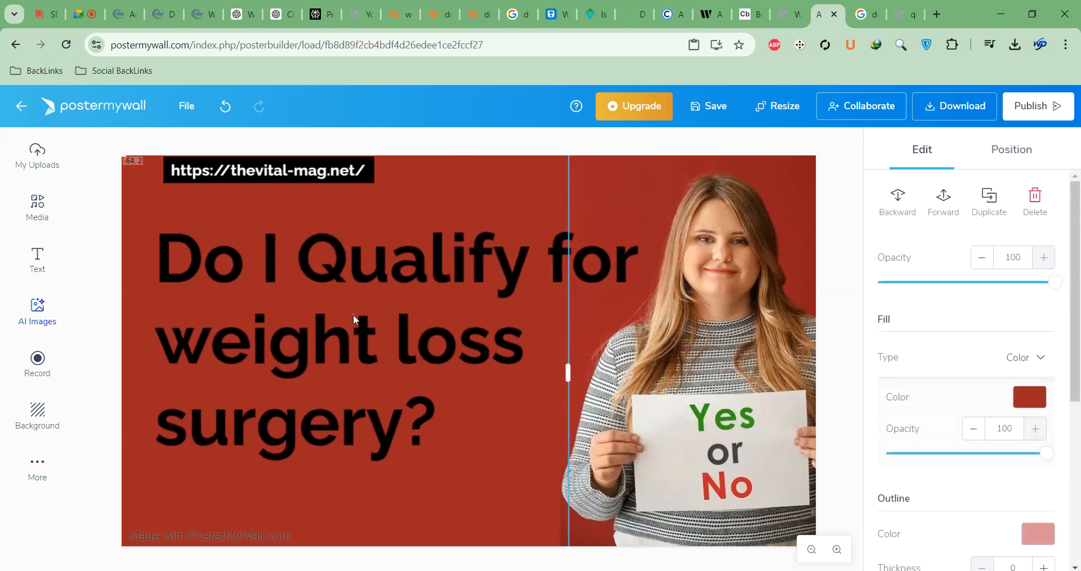
mouse_move(361, 262)
left_mouse_down()
mouse_move(343, 257)
mouse_move(359, 275)
left_mouse_up()
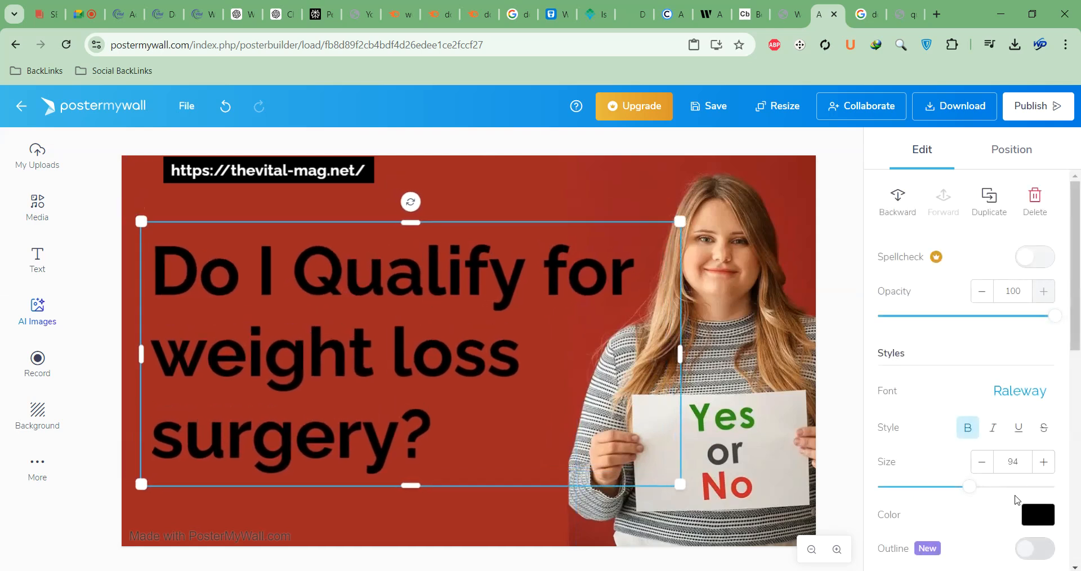
Step: Change the heading's text color to white, FFFFFF
left_click(1037, 513)
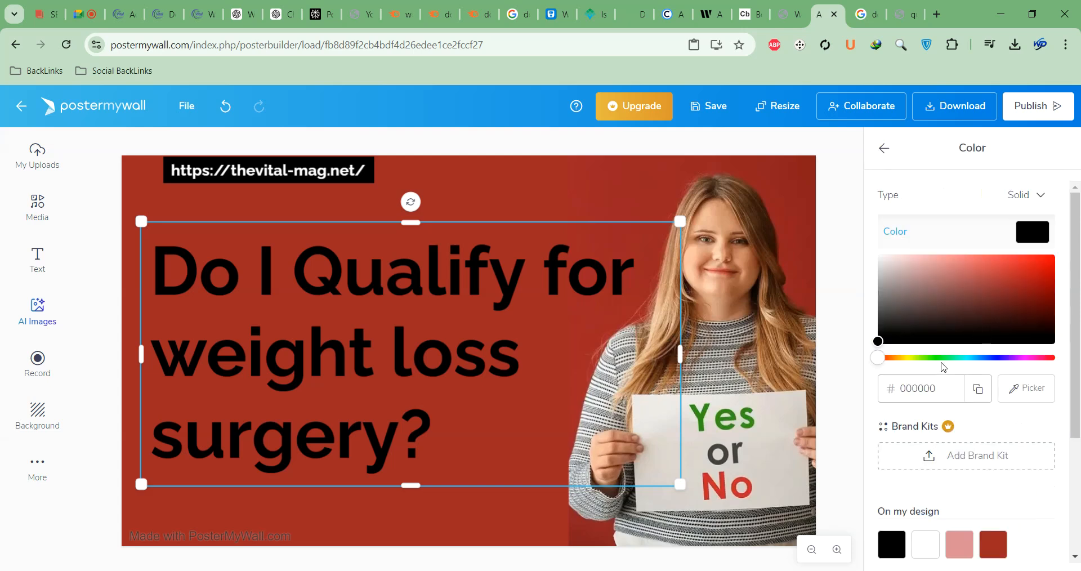
left_click_drag(903, 263, 868, 226)
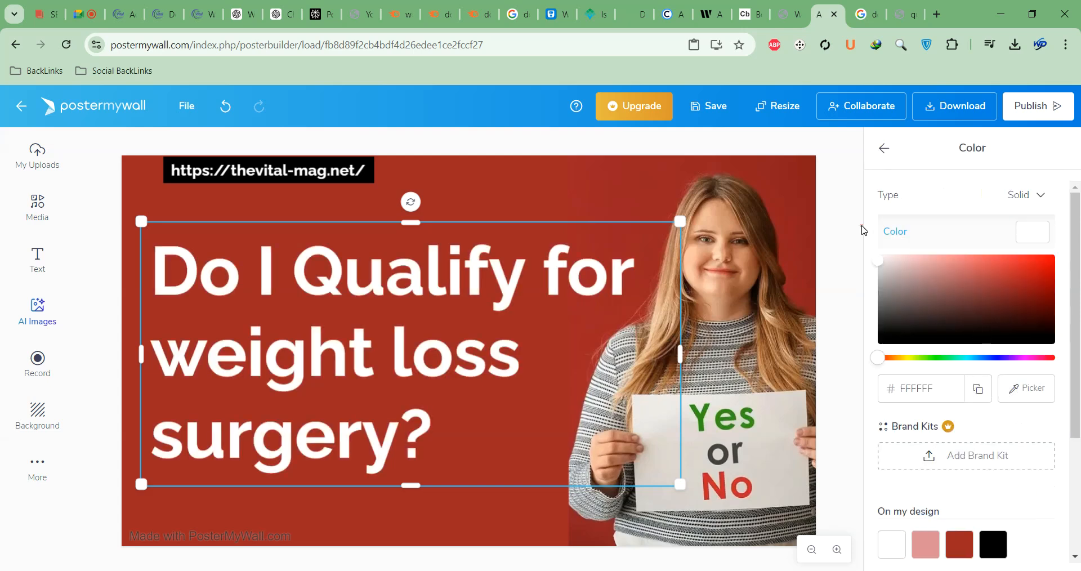
left_click(856, 207)
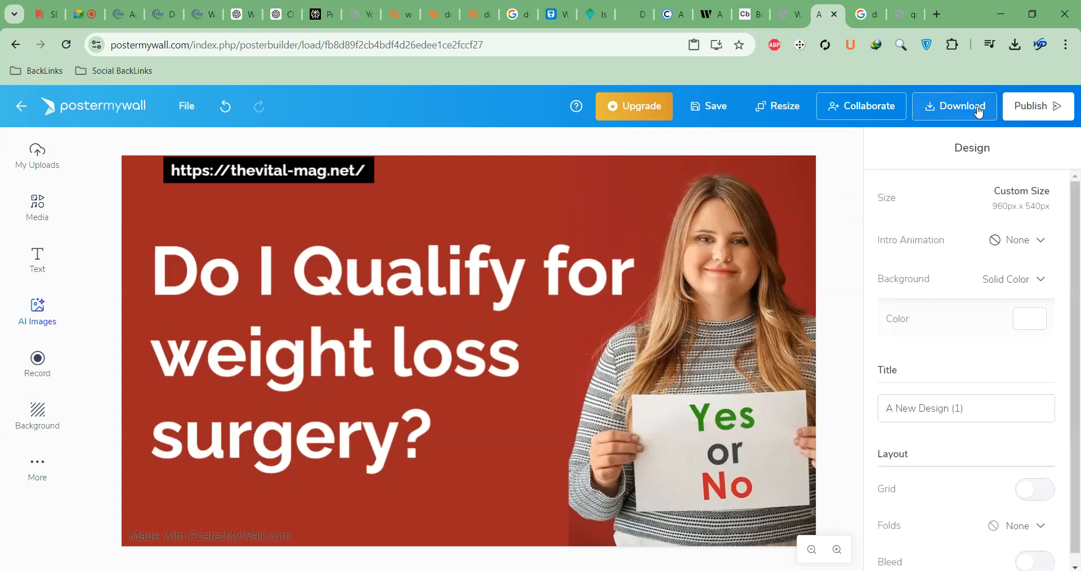
Step: Download the design as the free watermarked Basic Image and save the design
left_click(957, 106)
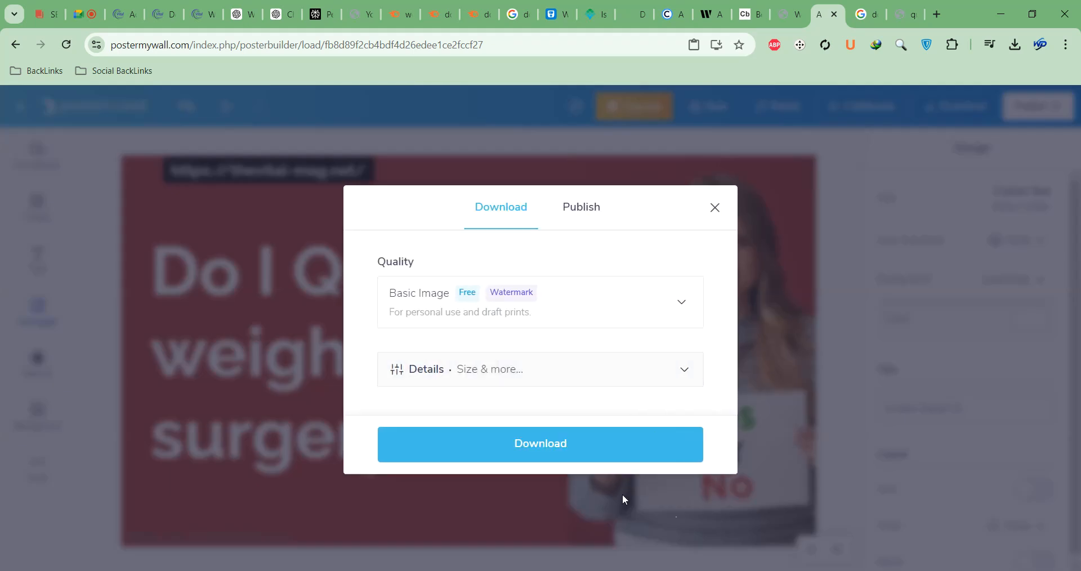
left_click(556, 457)
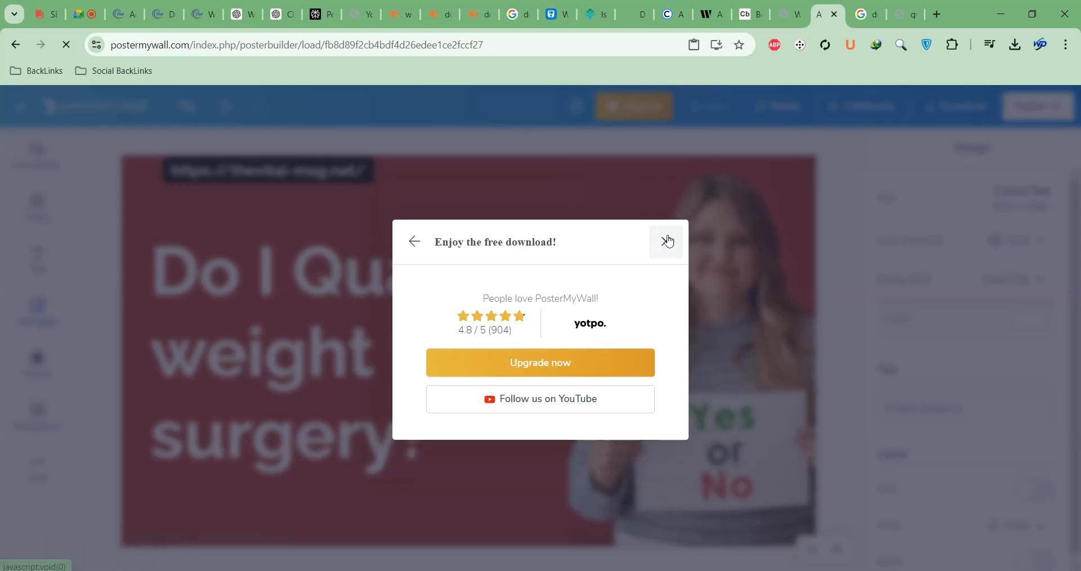
left_click(666, 242)
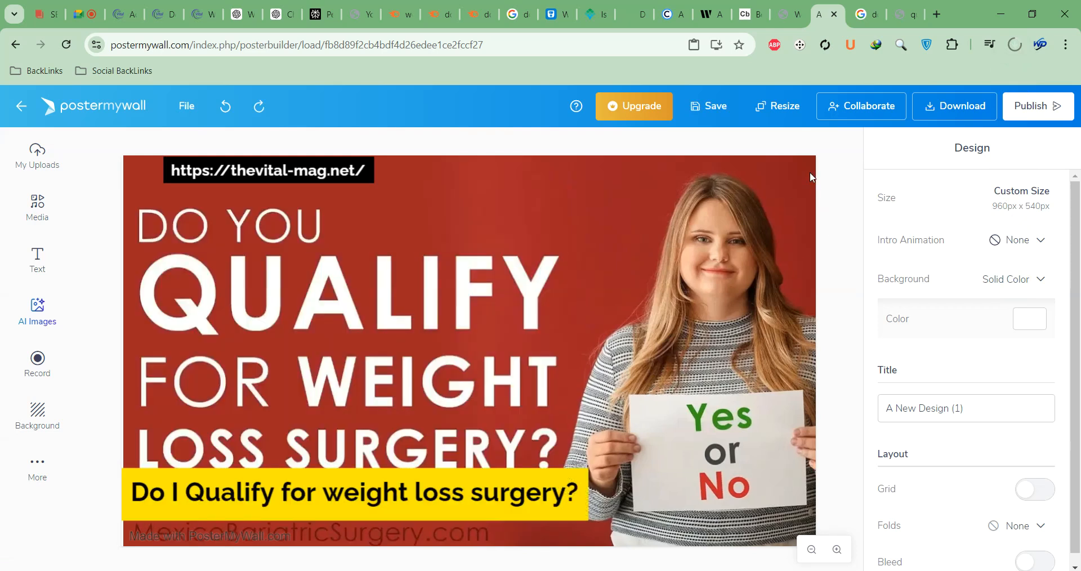
left_click(708, 106)
Step: Switch to the WordPress post editor and insert an image block in the empty paragraph below the Start Quiz button
left_click(123, 14)
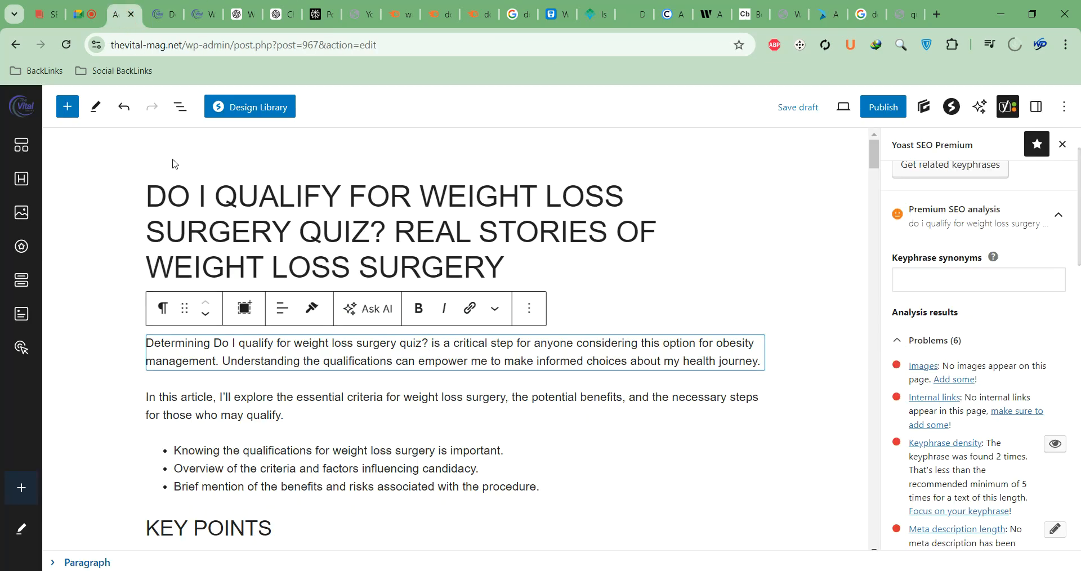
scroll(465, 376, "down", 4)
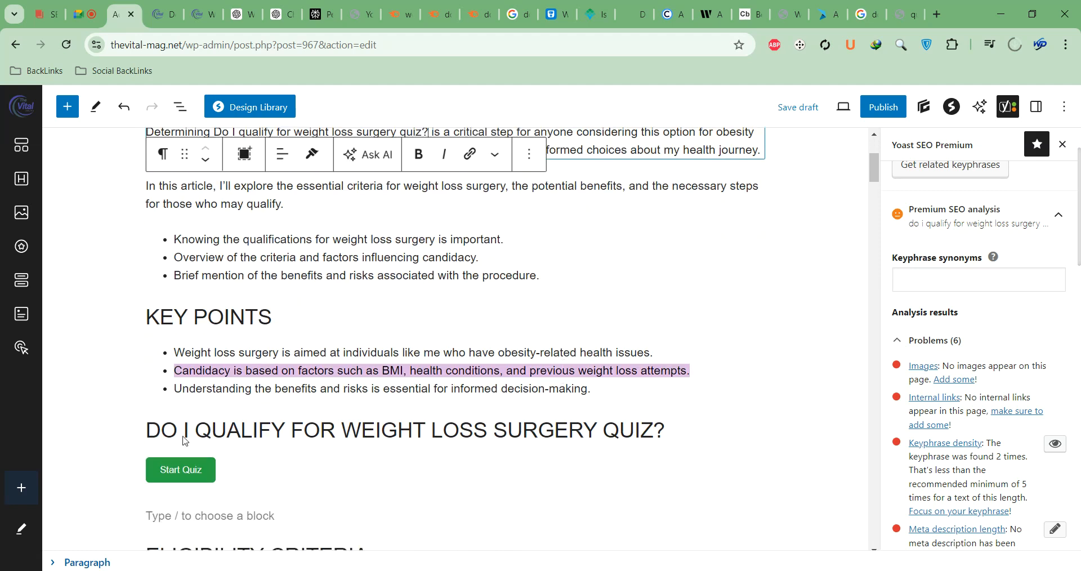
scroll(185, 441, "down", 1)
left_click(253, 448)
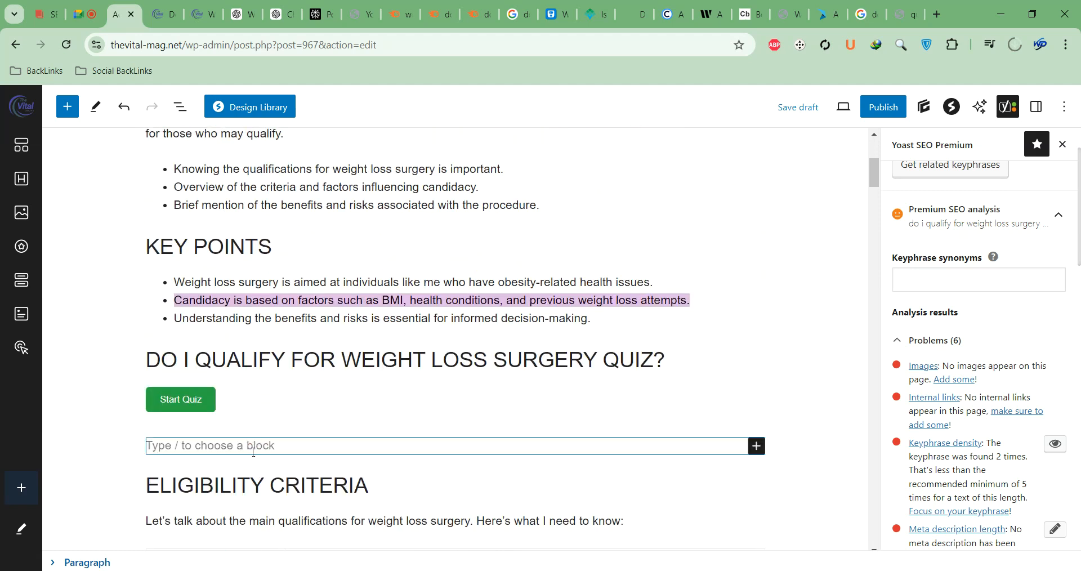
type("/ima")
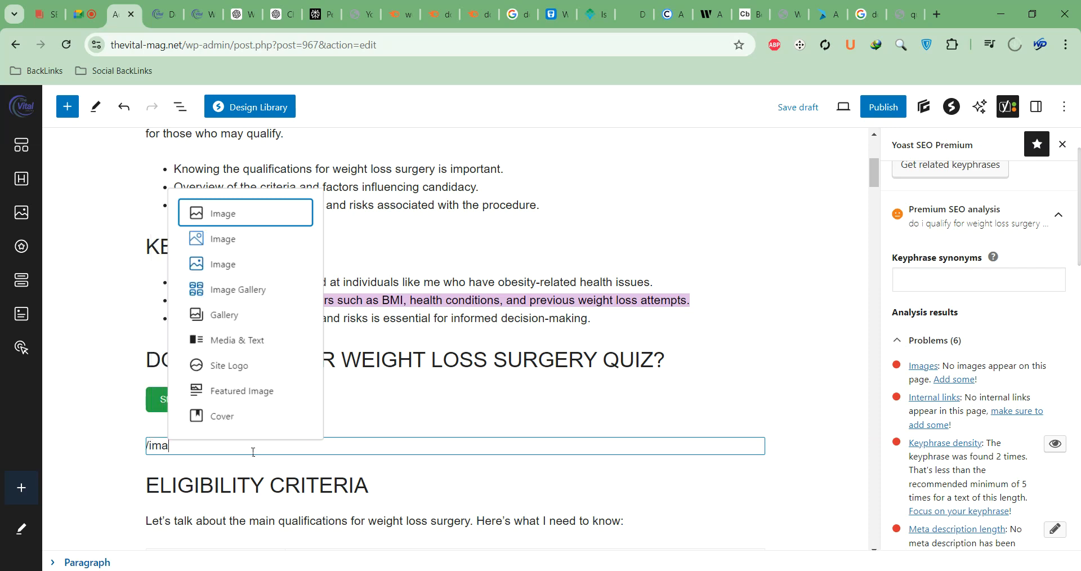
key("Return")
Step: Upload PosterMyWall designs (41) and (42) and are-you-a-candidate-for-weight-l-5 from Downloads to the media library
left_click(242, 513)
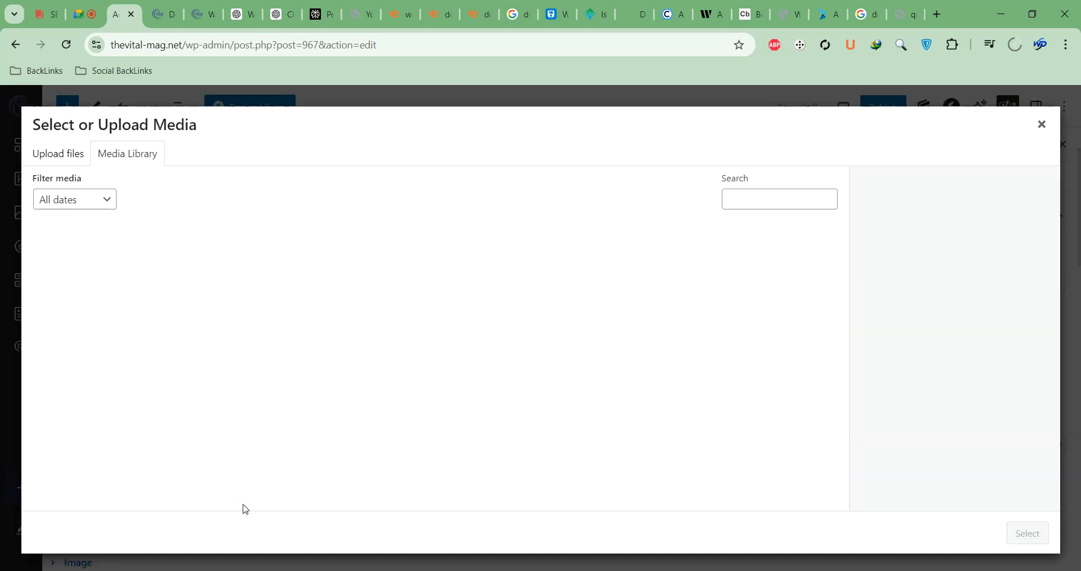
left_click(53, 157)
left_click(495, 345)
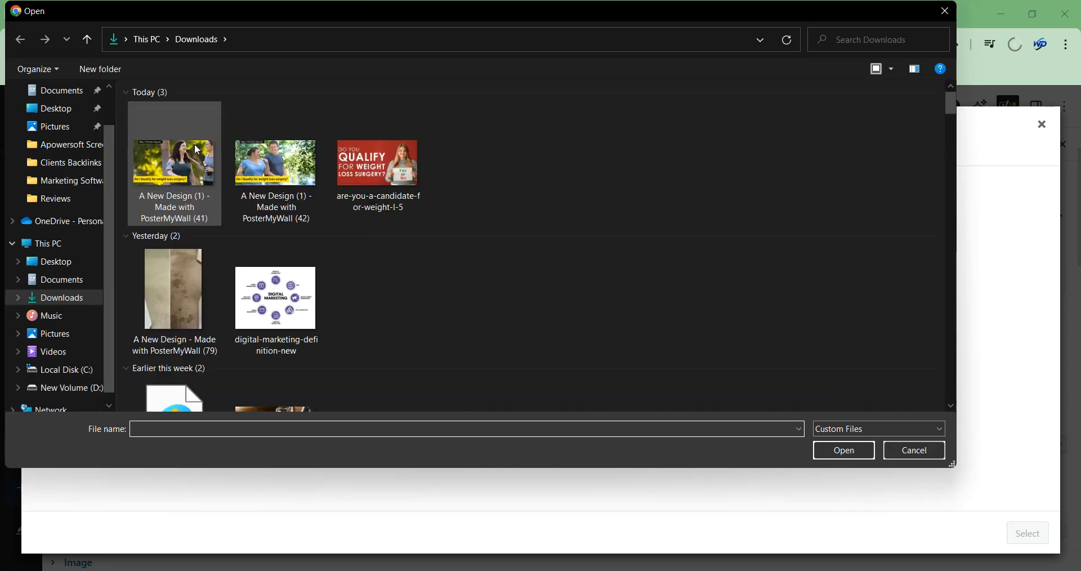
left_click(188, 158)
left_click(249, 146, "shift")
left_click(357, 163, "shift")
left_click(822, 452)
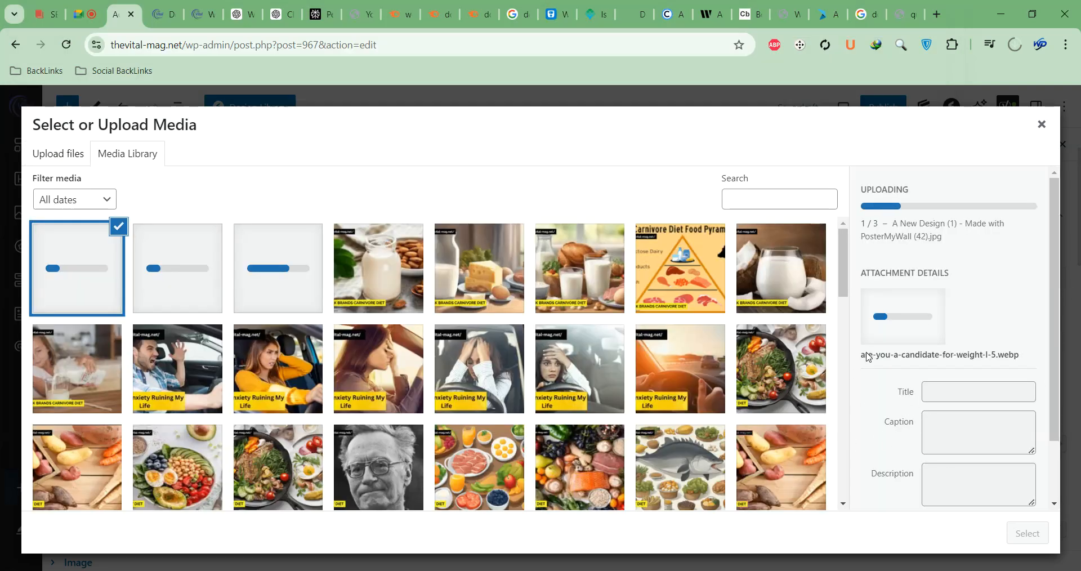
Step: Set the alt text, description and title of the couple image to "do i qualify for weight loss surgery quiz"
scroll(912, 324, "down", 2)
left_click(286, 294)
left_click(966, 471)
type("do i qualify for weight loss surgery quiz")
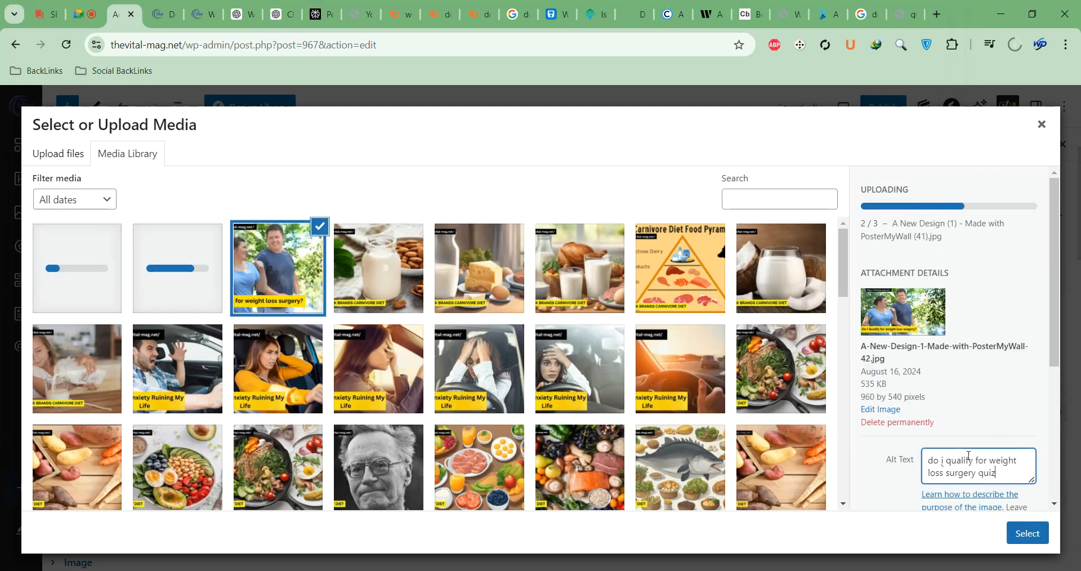
scroll(960, 372, "down", 3)
left_click(956, 433)
type("do i qualify for weight loss surgery quiz")
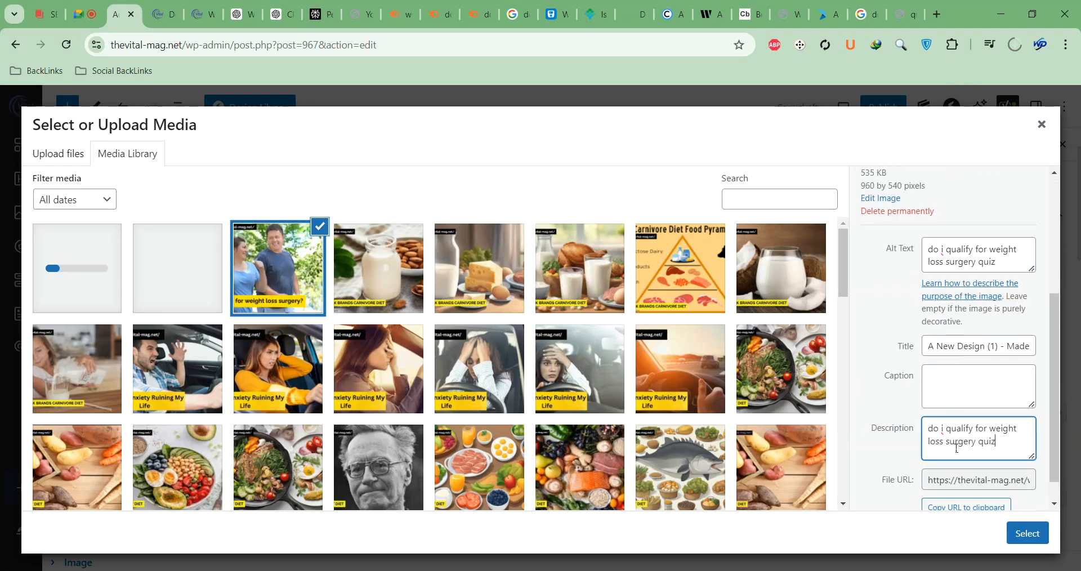
left_click(979, 345)
key("ctrl+a")
type("do i qualify for weight loss surgery quiz")
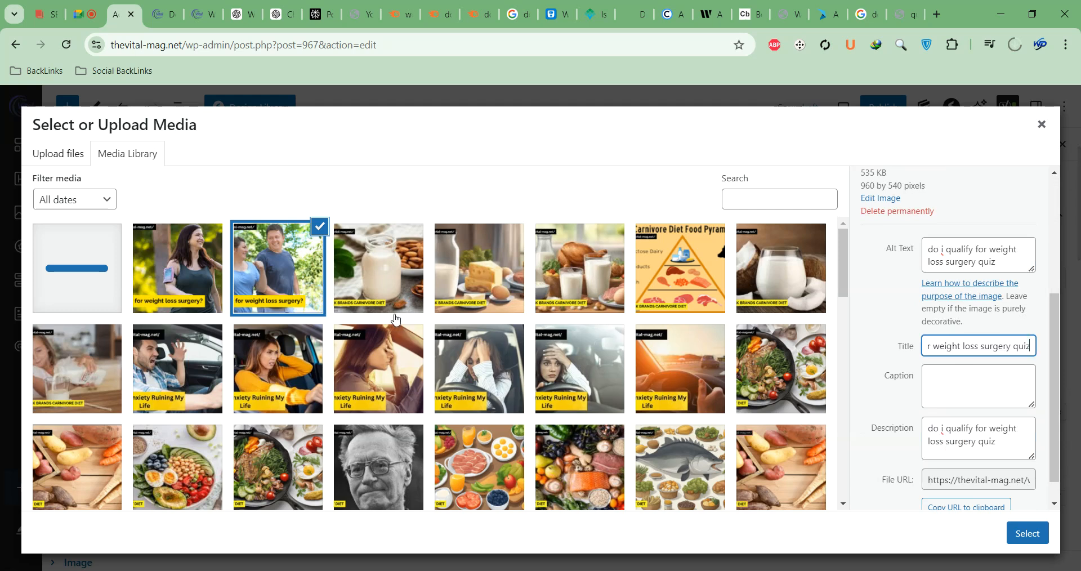
Step: Set the alt text and title of the image of the dark-haired woman outdoors to "do i qualify for weight loss surgery quiz"
left_click(204, 273)
left_click(940, 254)
type("do i qualify for weight loss surgery quiz")
left_click(962, 347)
key("ctrl+a")
type("do i qualify for weight loss surgery quiz")
left_click(938, 438)
Step: Give the red image the alt text, title and description "do i qualify for weight loss surgery quiz" and insert it into the post
left_click(77, 268)
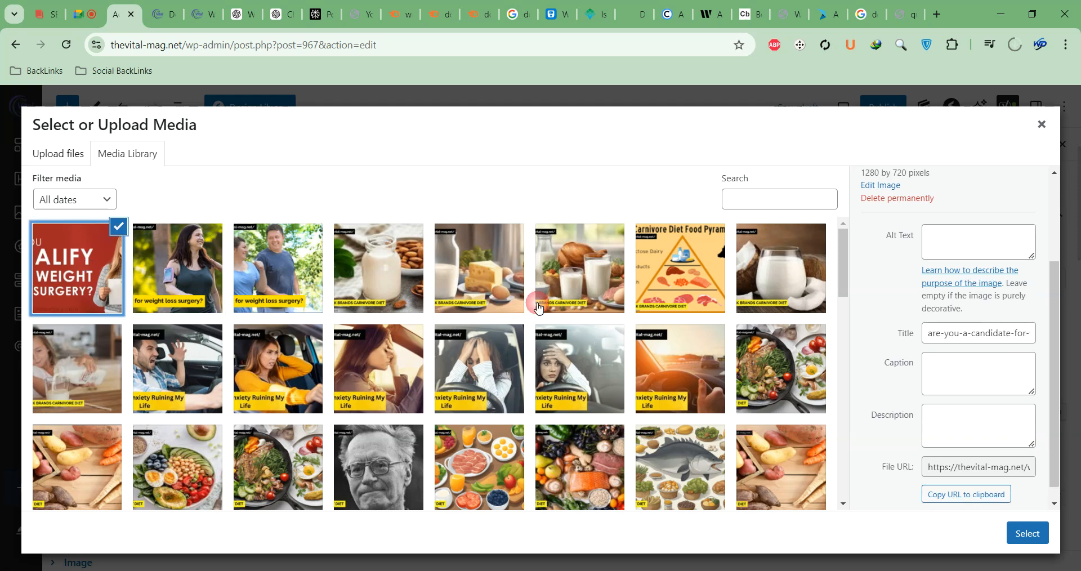
left_click(956, 242)
type("do i qualify for weight loss surgery quiz")
triple_click(953, 344)
type("do i qualify for weight loss surgery quiz")
left_click(959, 428)
type("do i qualify for weight loss surgery quiz")
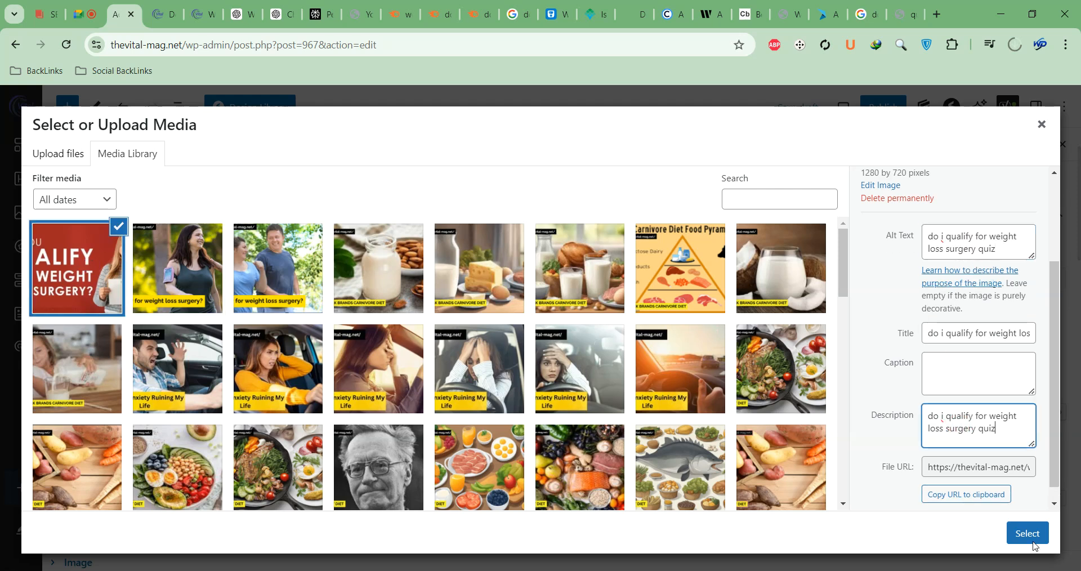
left_click(1026, 533)
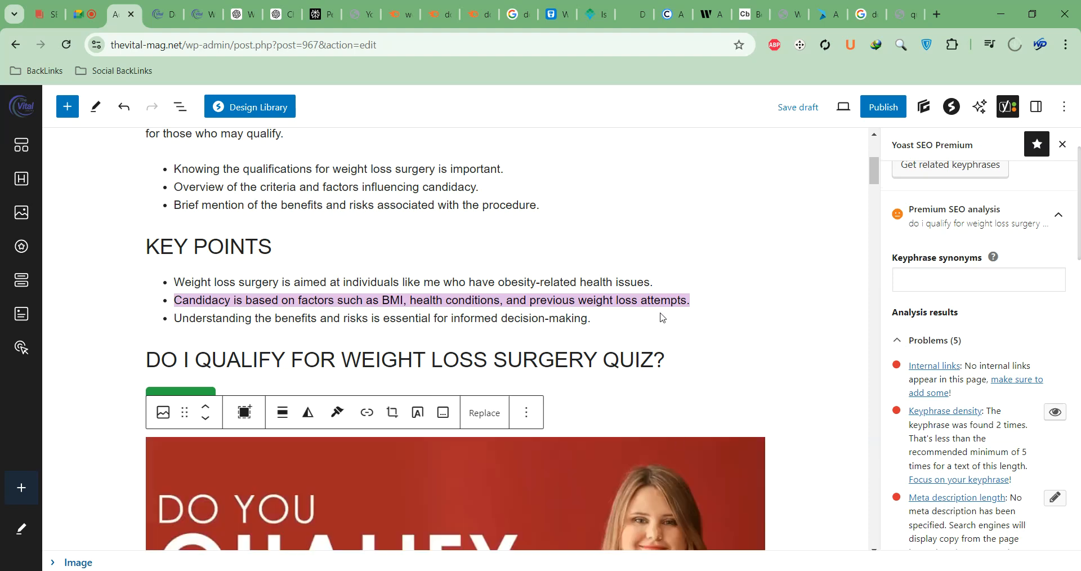
Step: Look through the article's sections for a suitable place for the next image
scroll(747, 217, "down", 4)
scroll(749, 220, "up", 1)
scroll(748, 223, "up", 5)
scroll(751, 216, "down", 15)
scroll(753, 215, "down", 10)
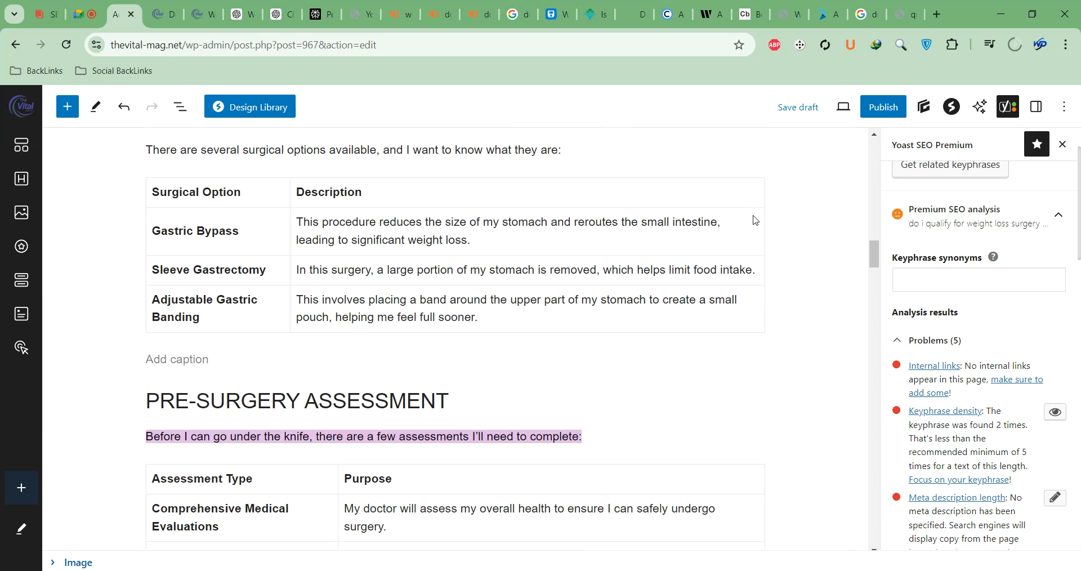
scroll(751, 216, "down", 5)
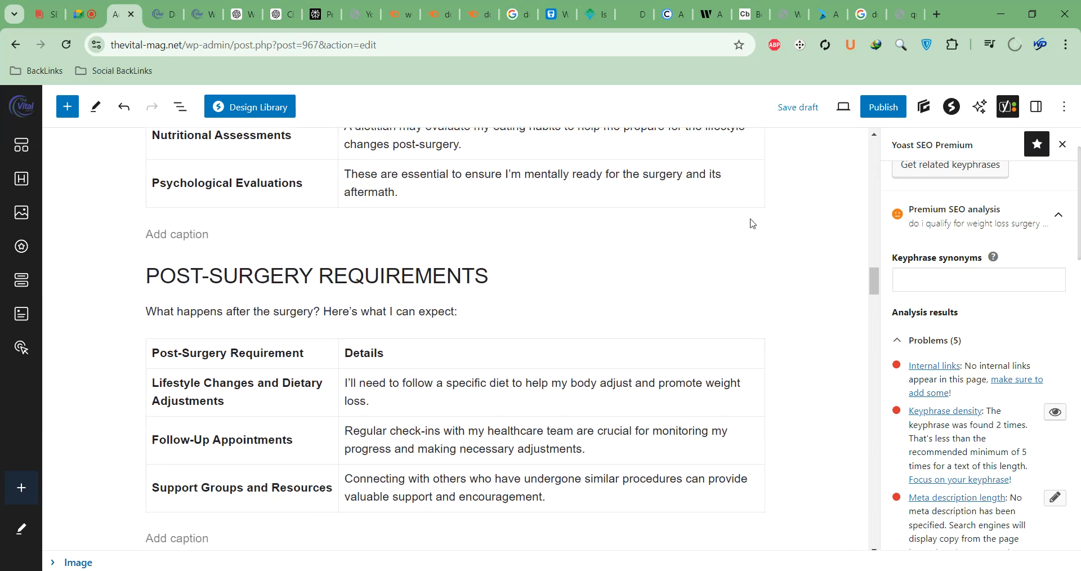
scroll(246, 410, "down", 5)
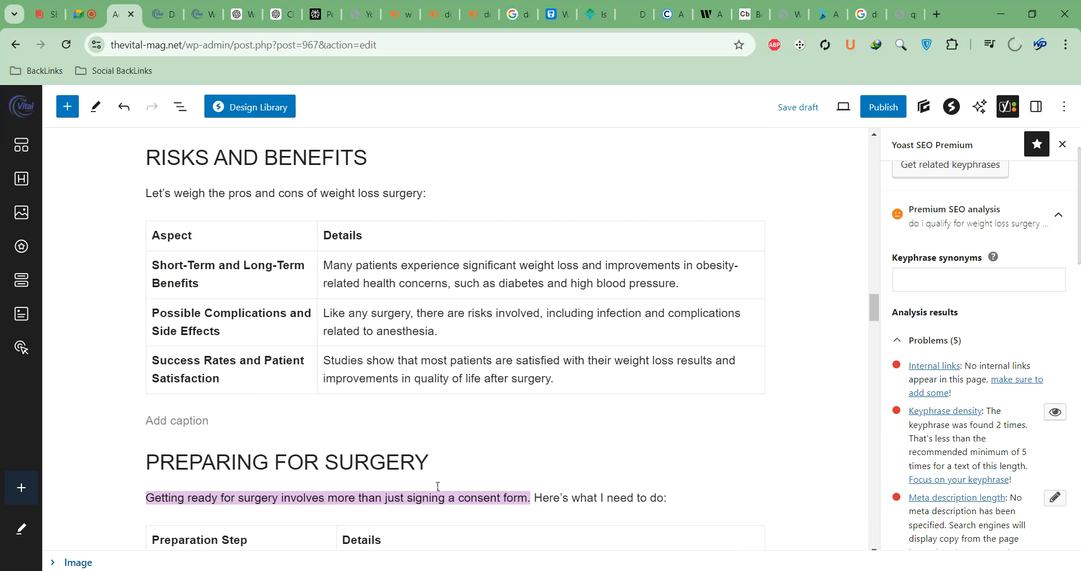
scroll(372, 198, "up", 20)
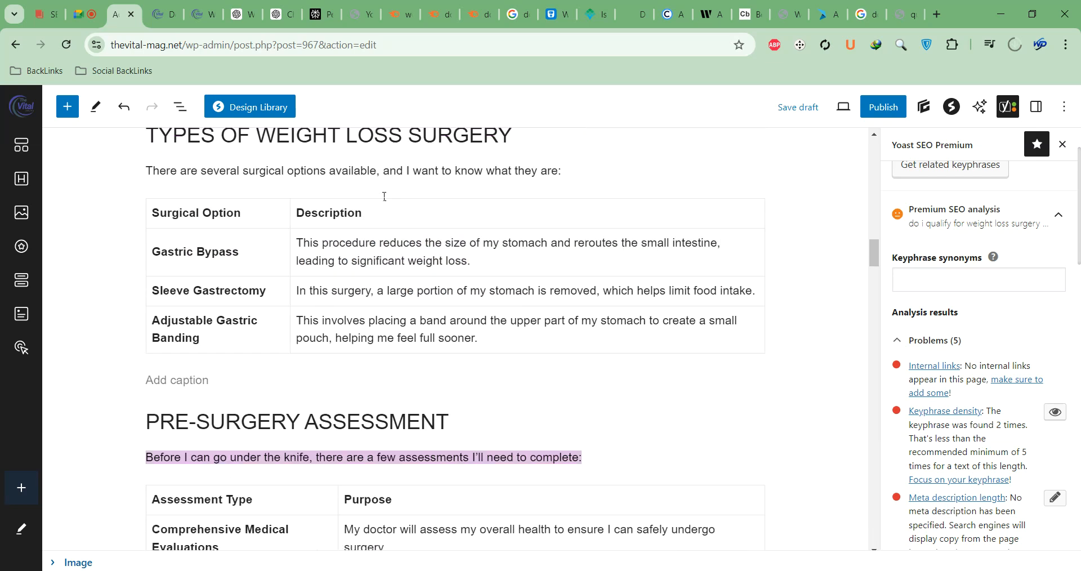
scroll(406, 200, "down", 2)
scroll(404, 208, "up", 1)
scroll(395, 228, "down", 9)
scroll(396, 228, "down", 11)
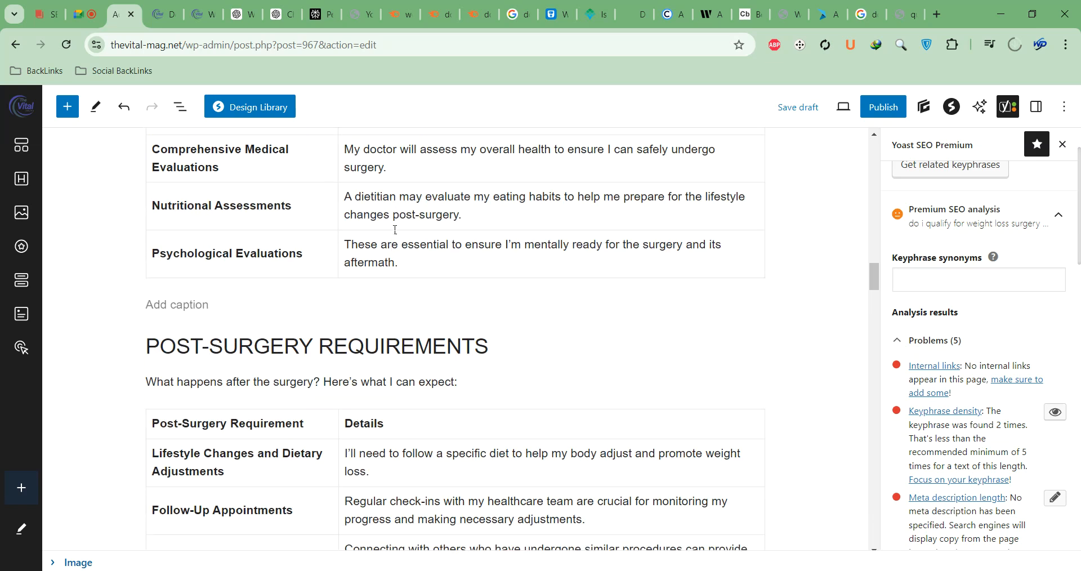
Step: Add an image block above the Risks and Benefits heading and fill it with A-New-Design-1-Made-with-PosterMyWall-41.jpg from the media library
left_click(151, 367)
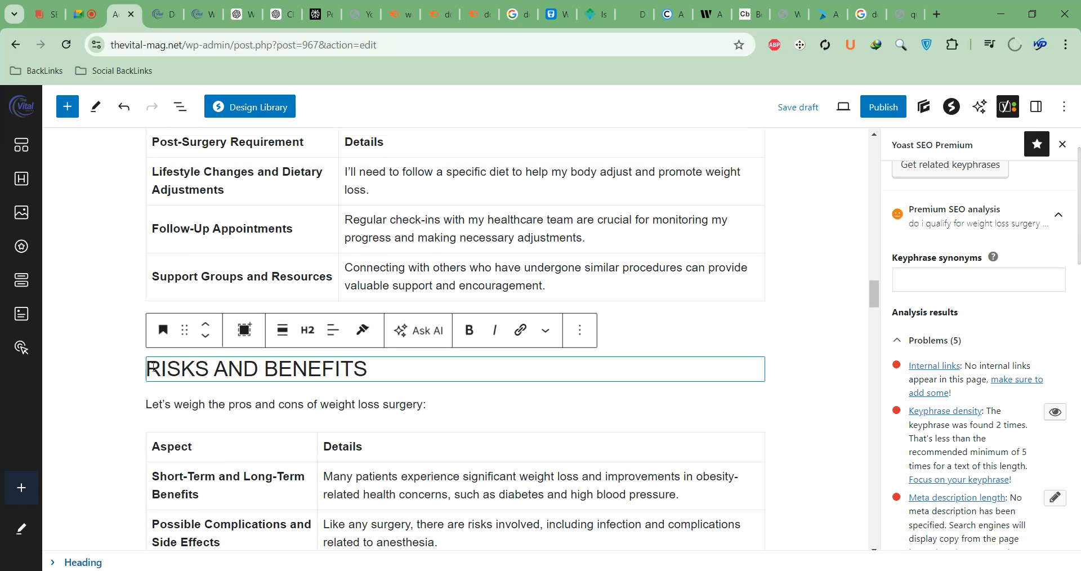
key("Up")
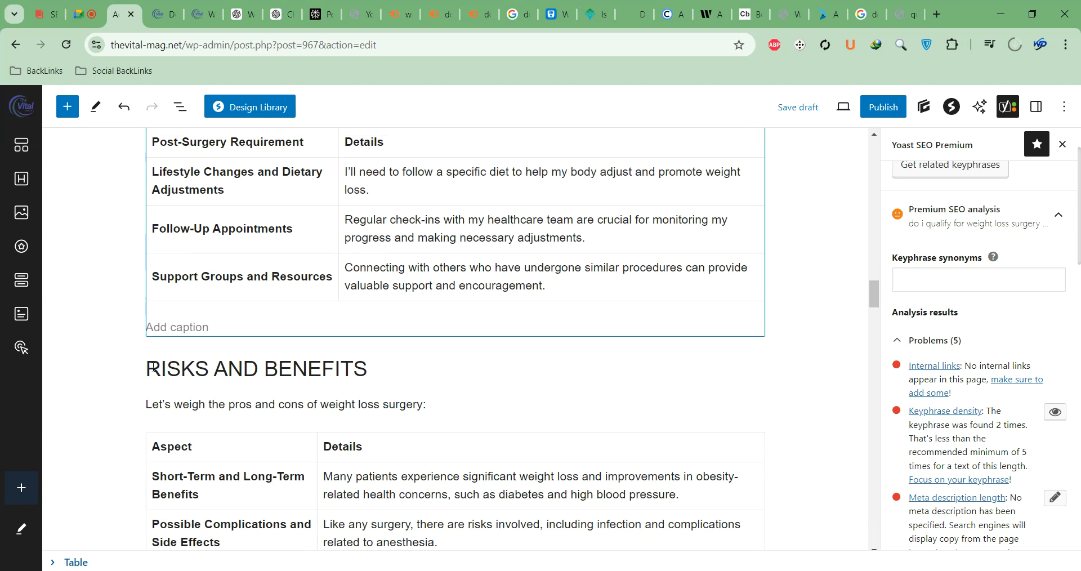
key("Down")
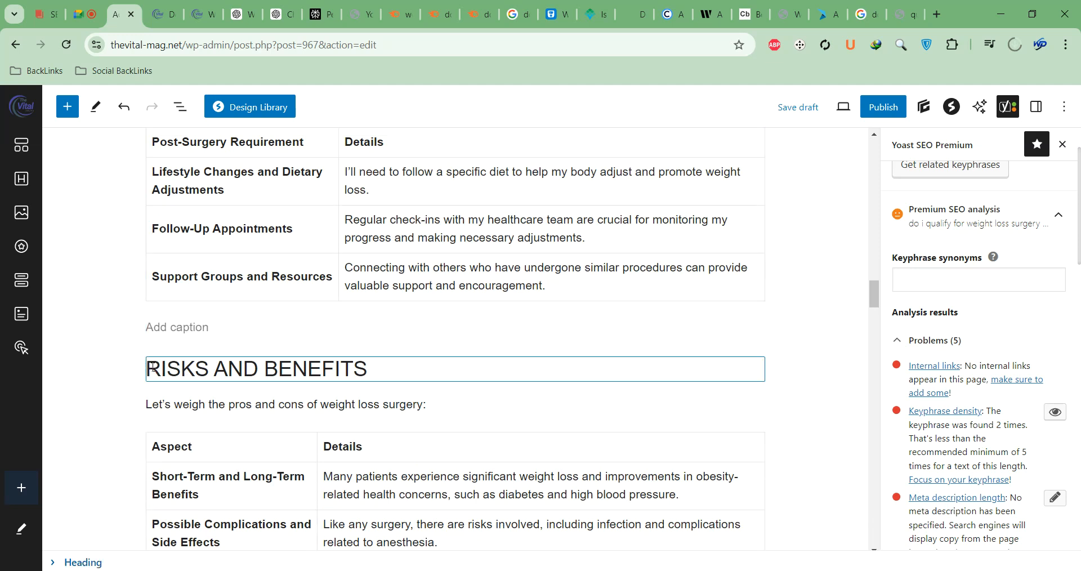
key("Return")
type("/ima")
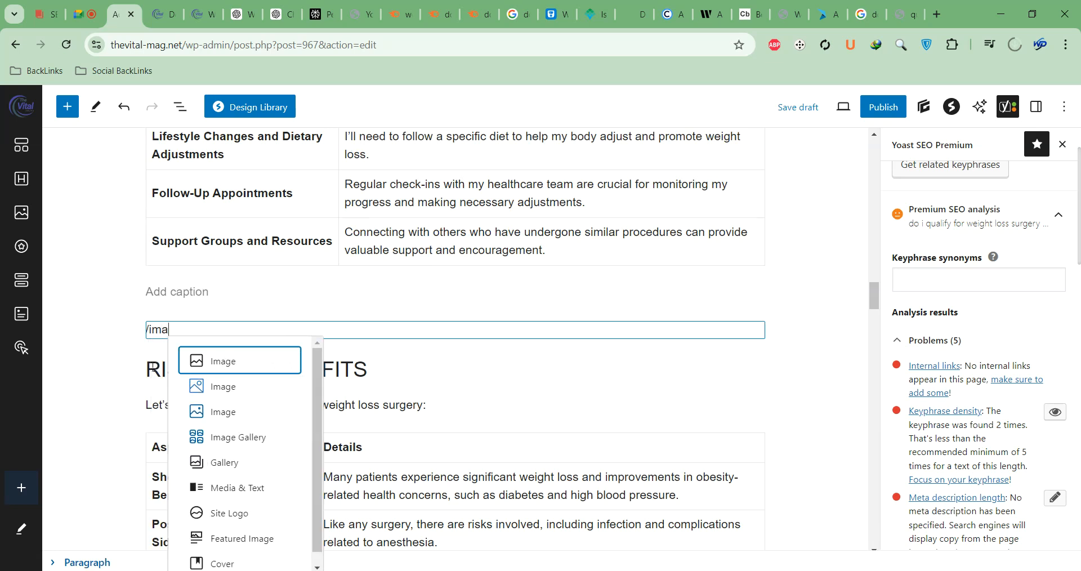
key("Return")
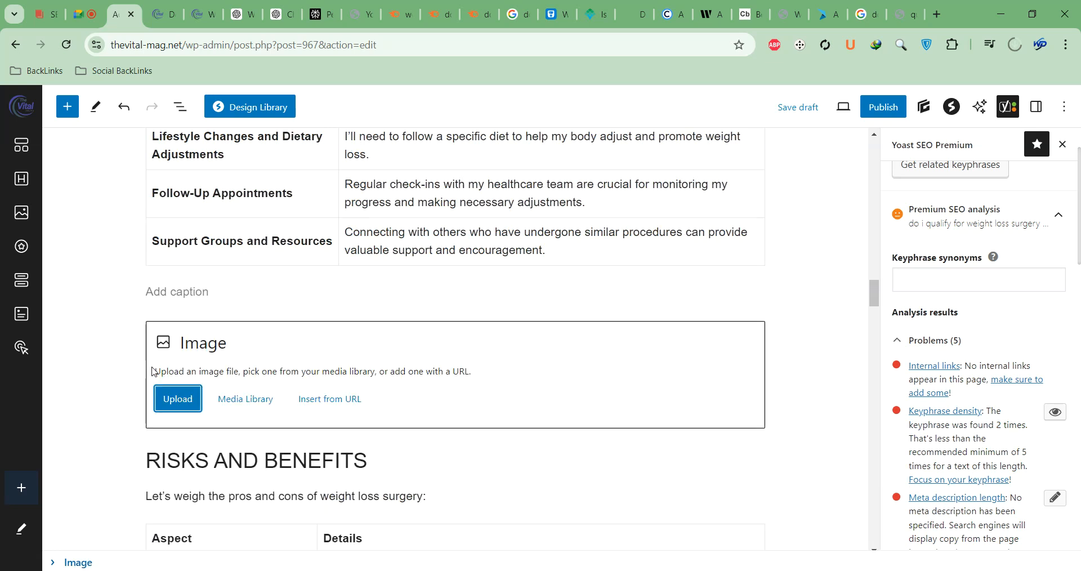
left_click(242, 400)
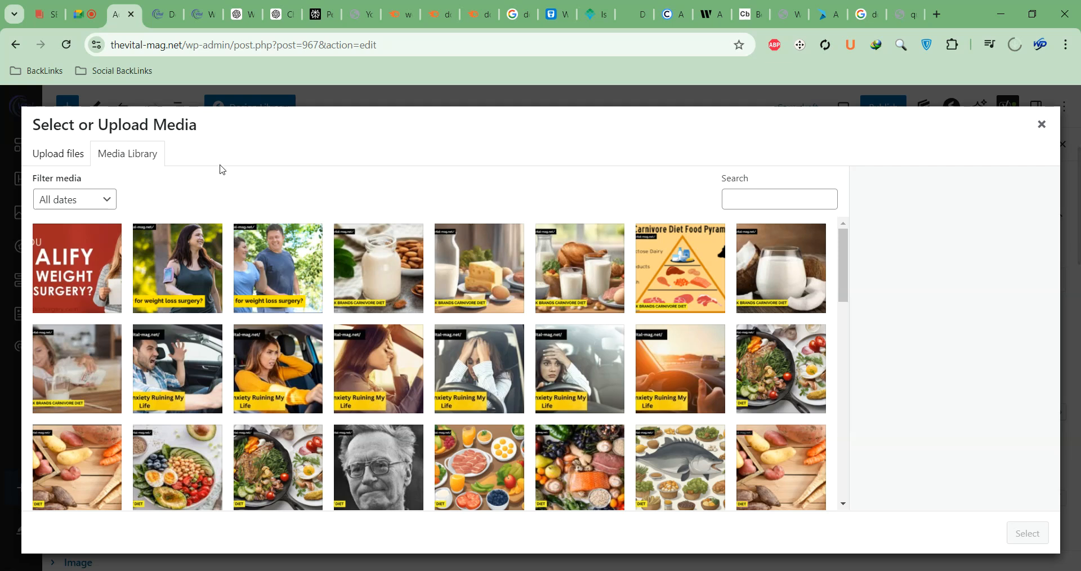
left_click(200, 273)
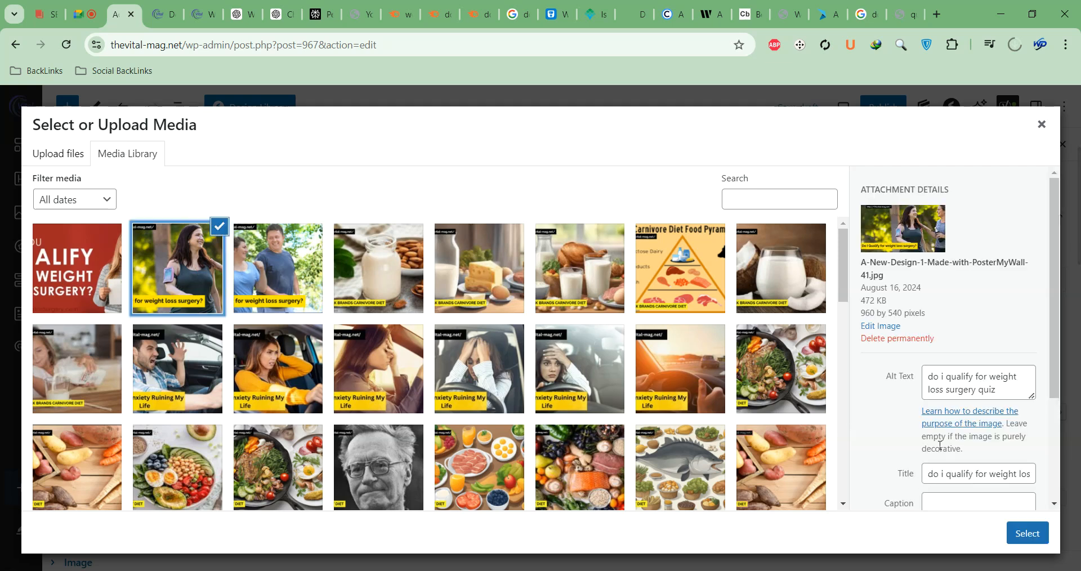
left_click(1027, 533)
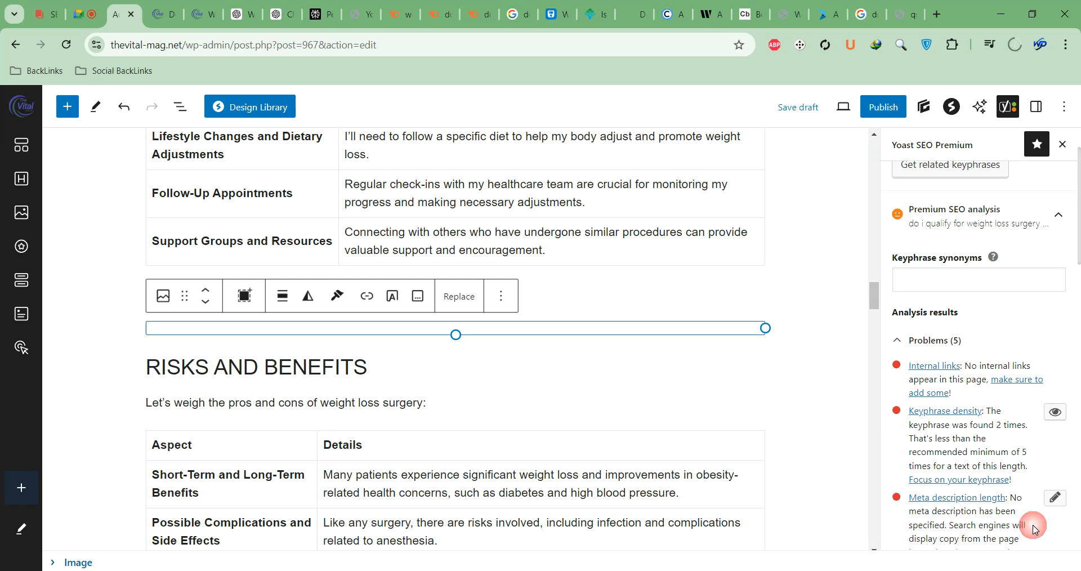
Step: Add an image block above the heading "What role does family support play in the success of weight loss surgery?"
scroll(809, 315, "down", 20)
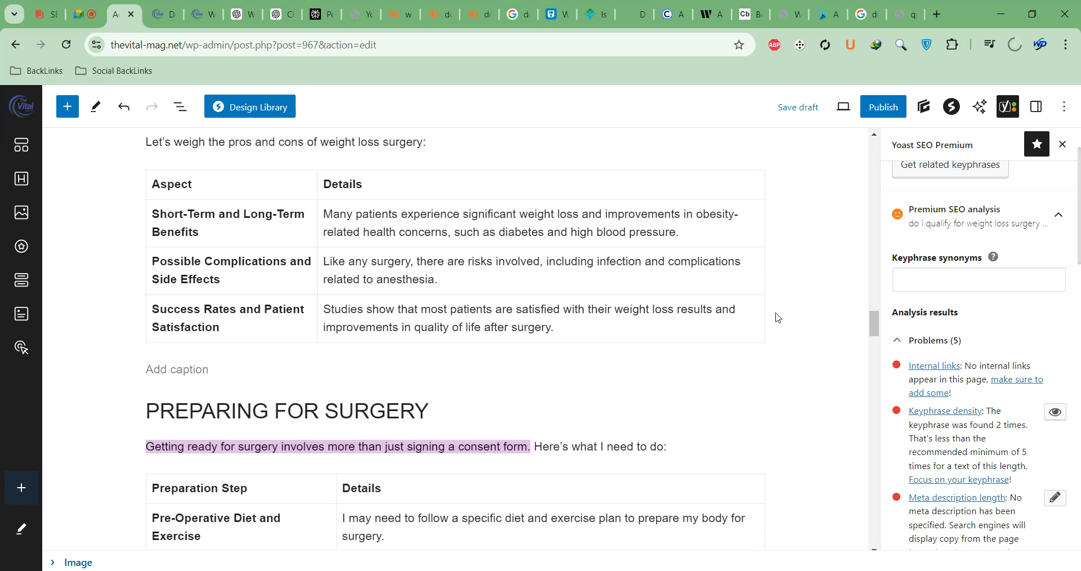
scroll(780, 330, "down", 5)
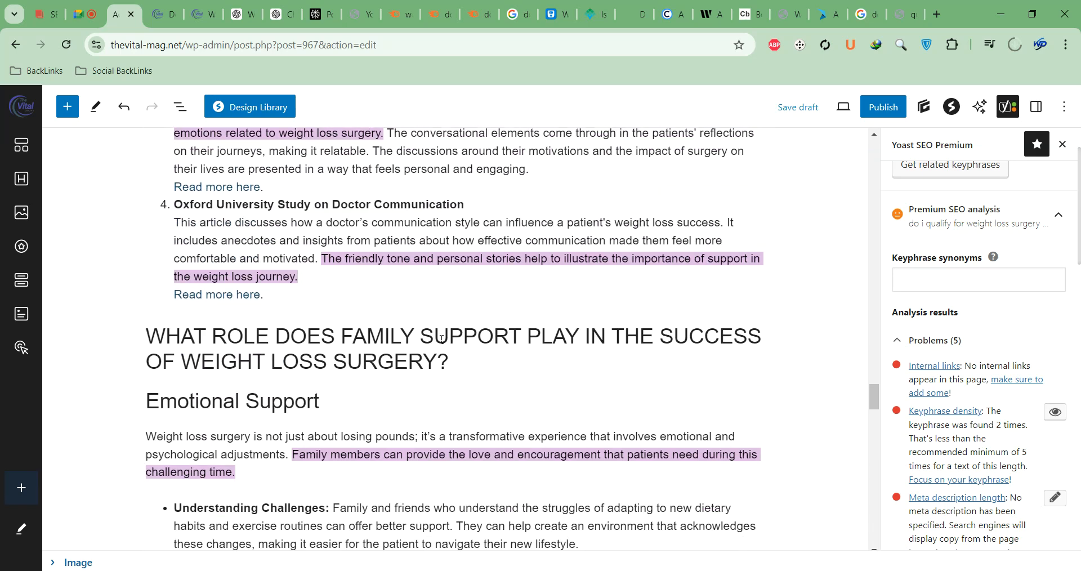
left_click(147, 345)
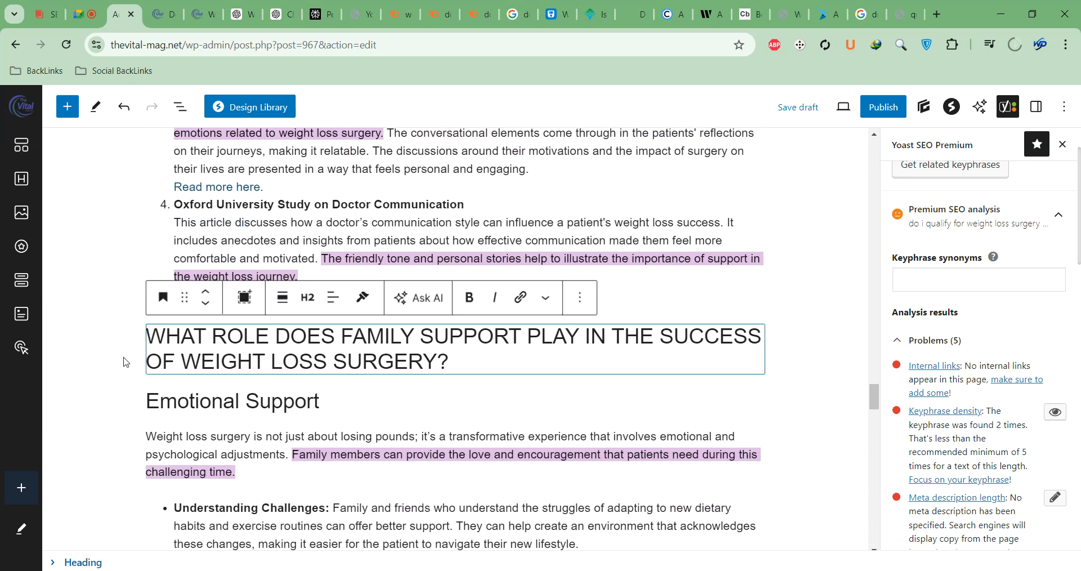
key("ctrl+alt+t")
type("/ima")
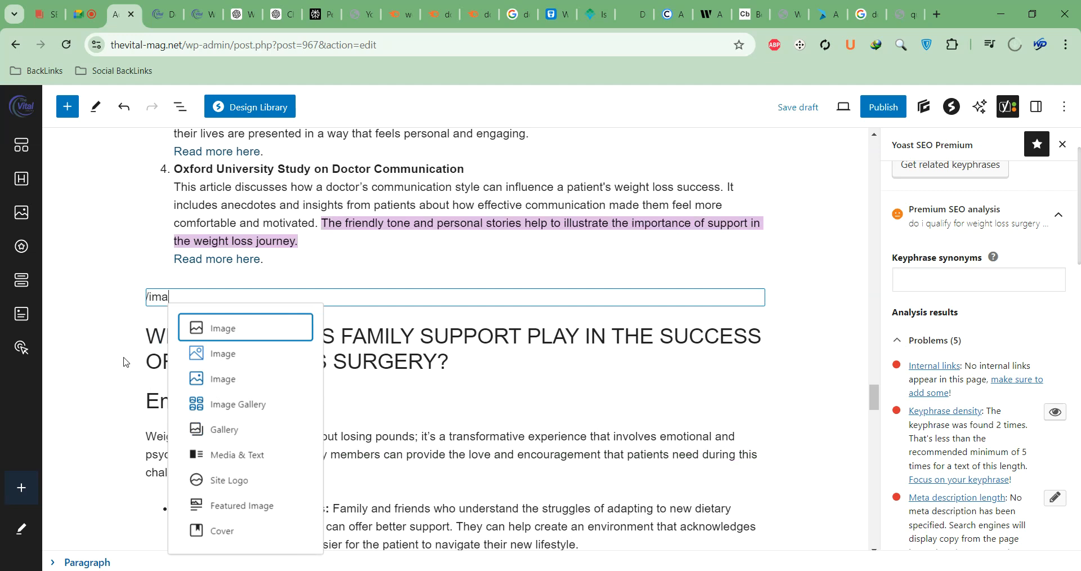
key("Return")
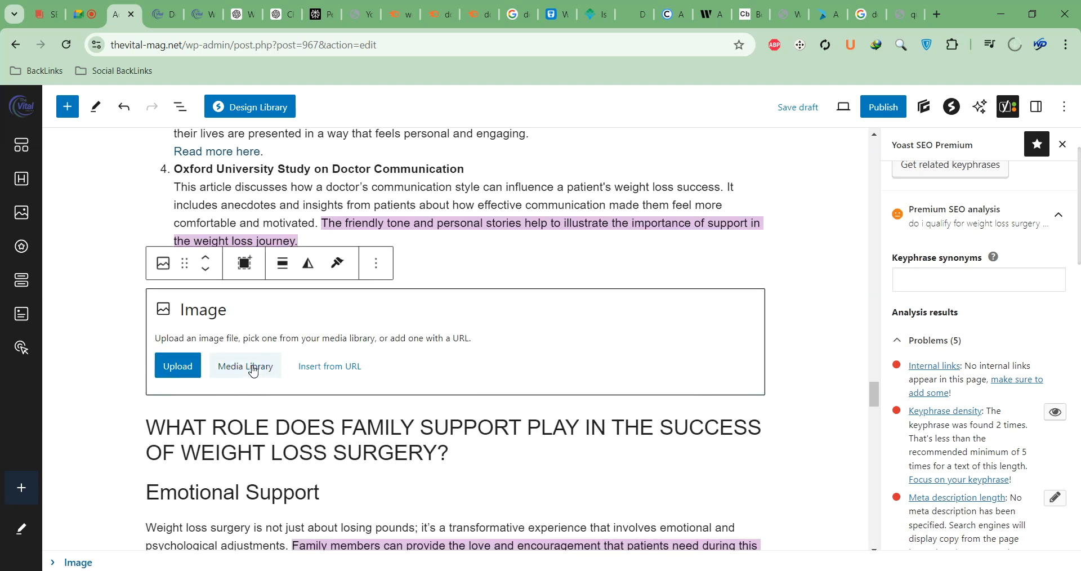
Step: Fill the new image block with A-New-Design-1-Made-with-PosterMyWall-42.jpg from the media library
left_click(253, 369)
left_click(110, 270)
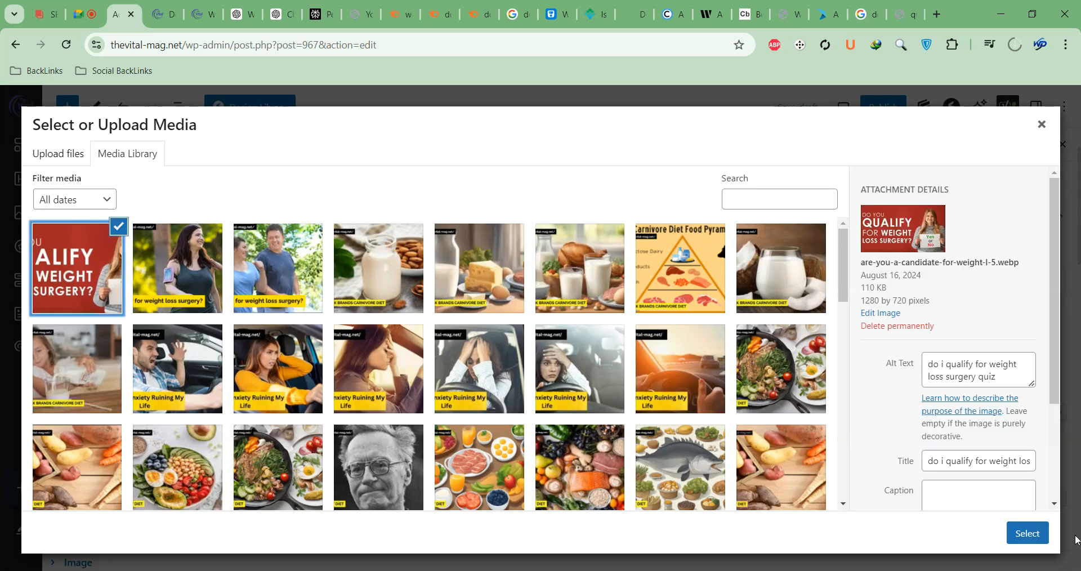
left_click(270, 279)
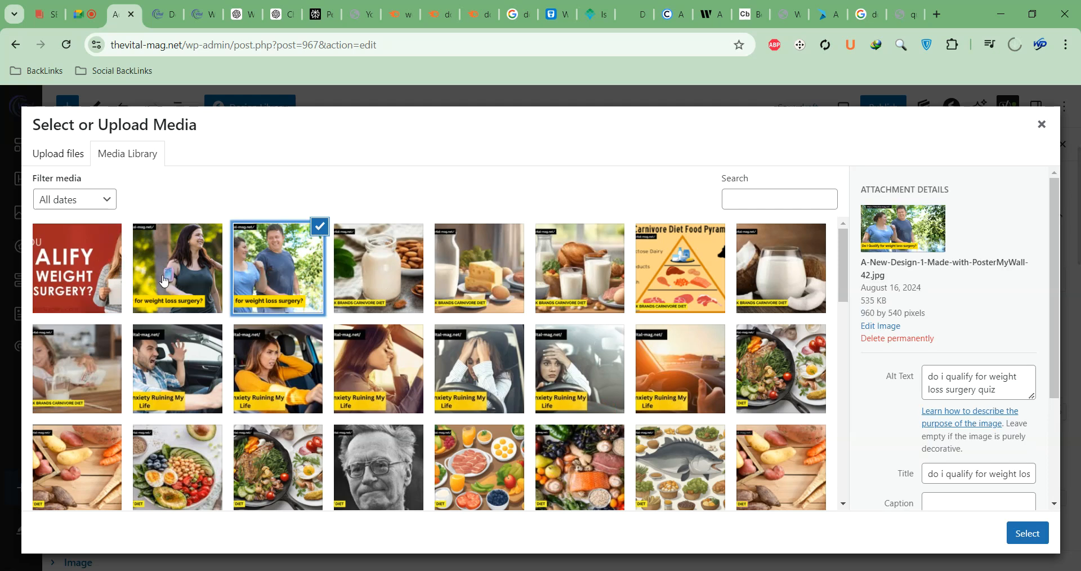
left_click(1026, 533)
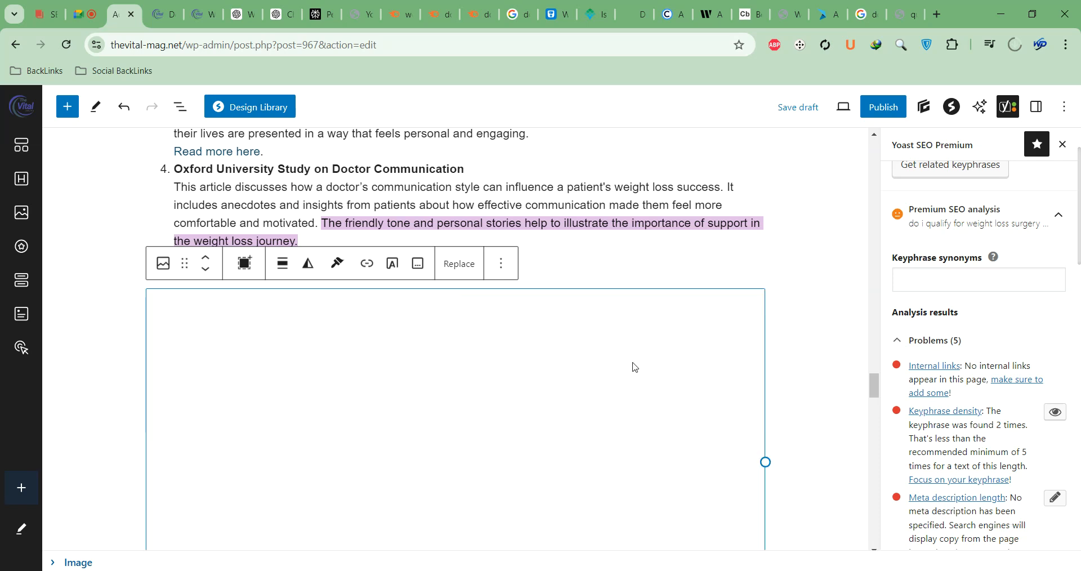
Step: Review the placement of the inserted images throughout the article, from the FAQ section back to the title
scroll(633, 360, "up", 10)
scroll(631, 358, "up", 12)
scroll(648, 356, "down", 15)
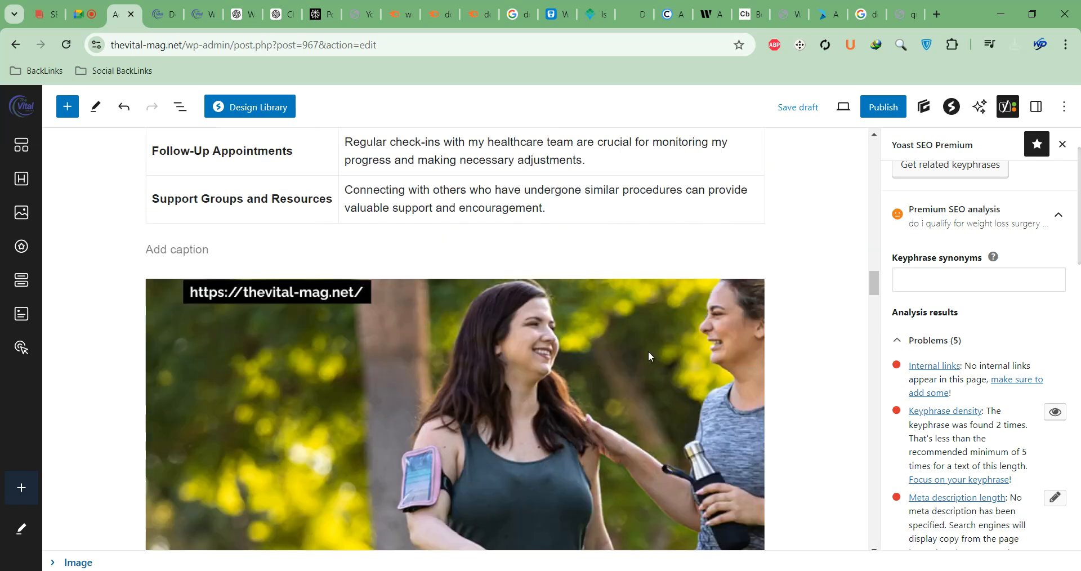
scroll(641, 348, "down", 20)
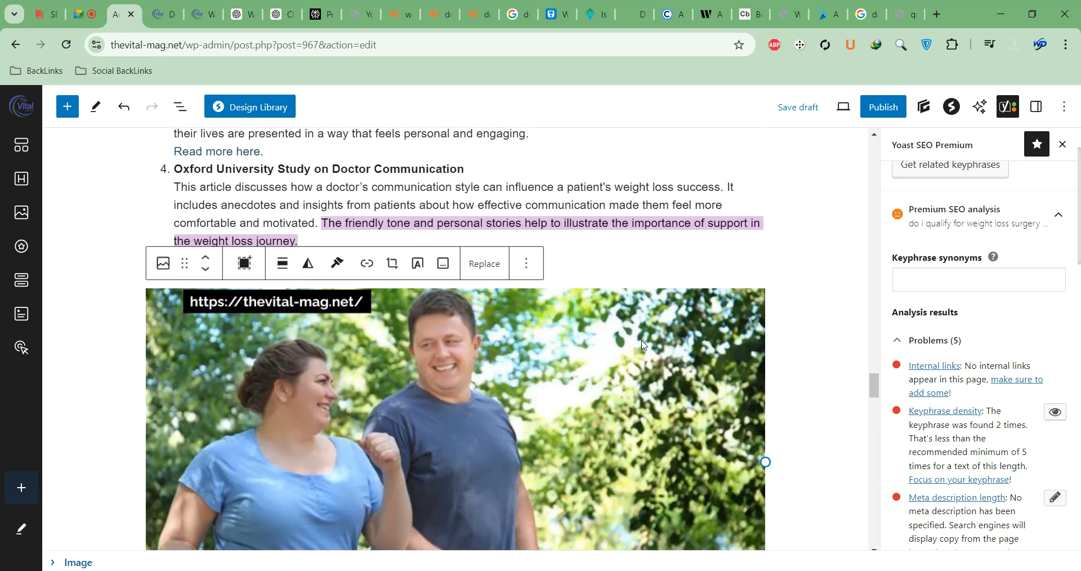
scroll(629, 350, "down", 15)
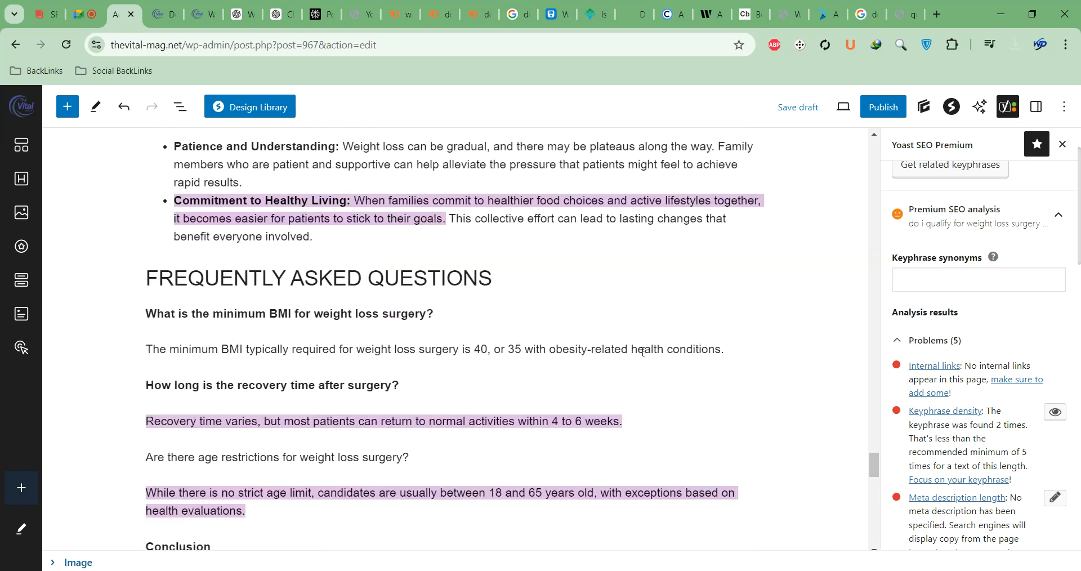
scroll(651, 347, "up", 6)
scroll(652, 348, "up", 20)
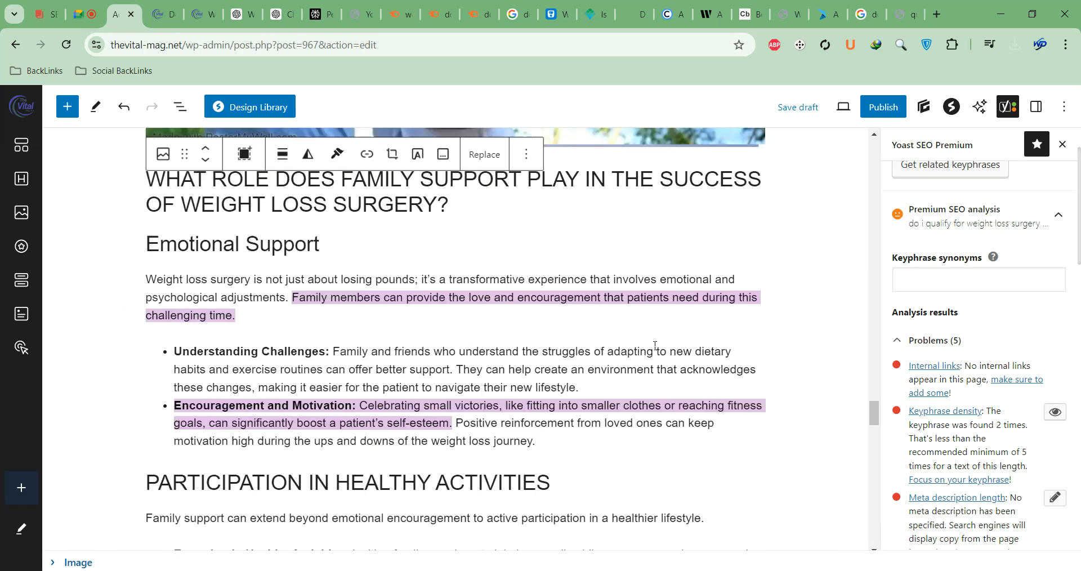
scroll(655, 344, "up", 20)
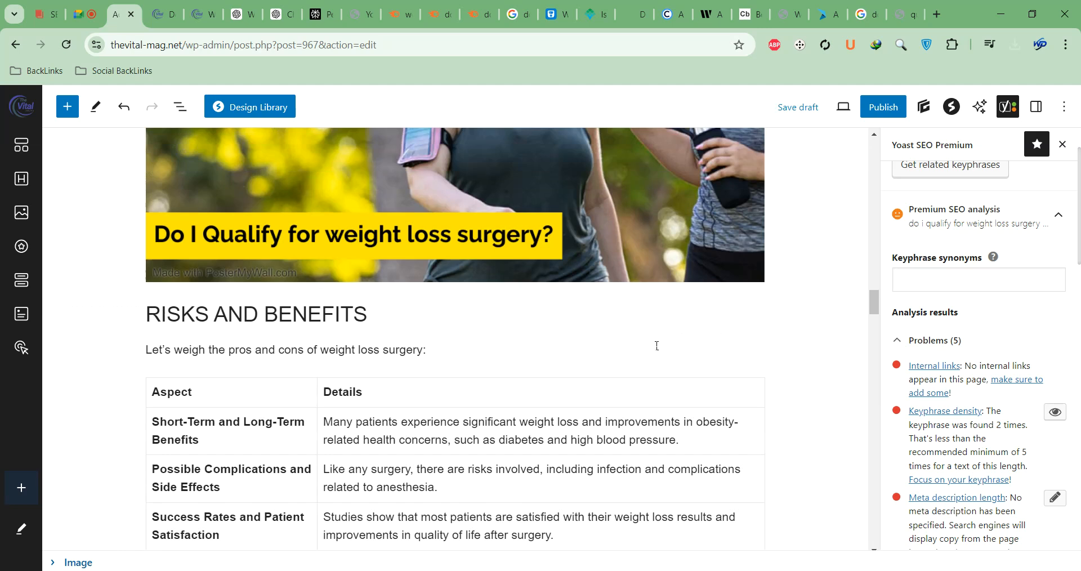
scroll(671, 339, "up", 20)
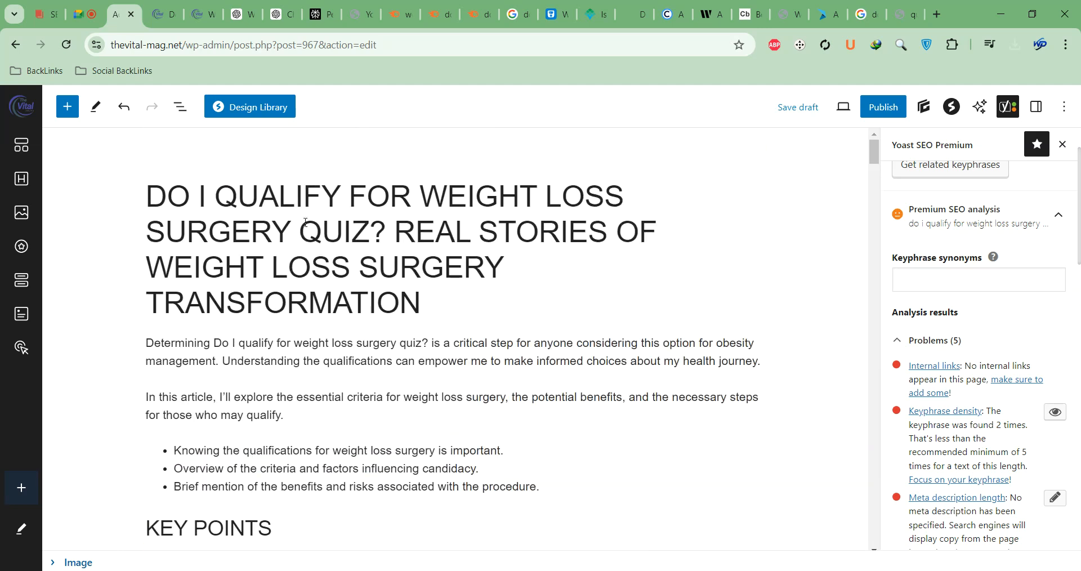
Step: Open the article "How Low Dose Naltrexone Weight Loss Works: A Detailed Overview" from the thevital-mag.net home page and copy its title
left_click(156, 14)
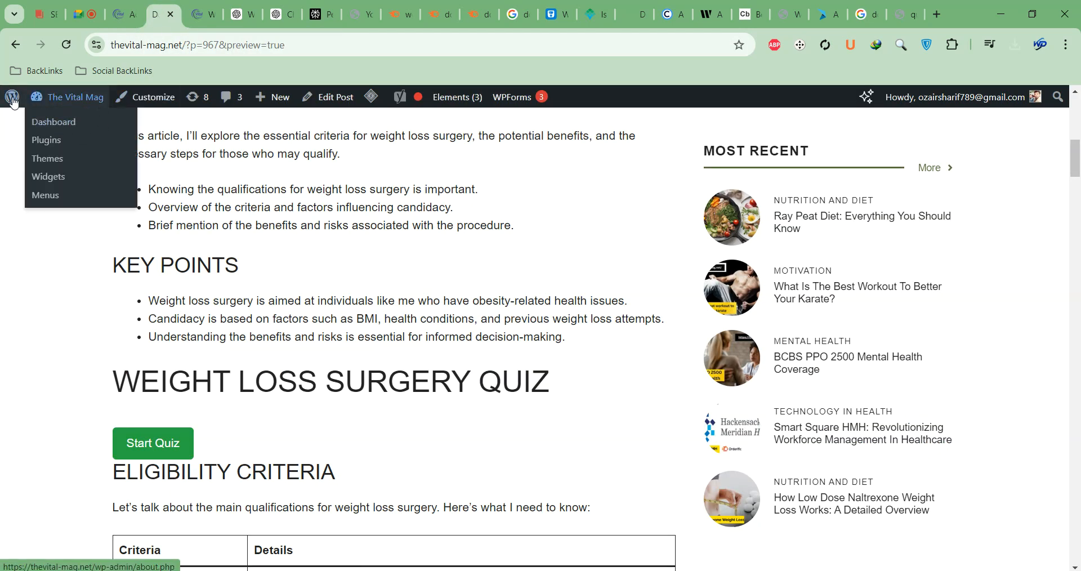
left_click_drag(200, 41, 361, 65)
key("BackSpace")
key("Return")
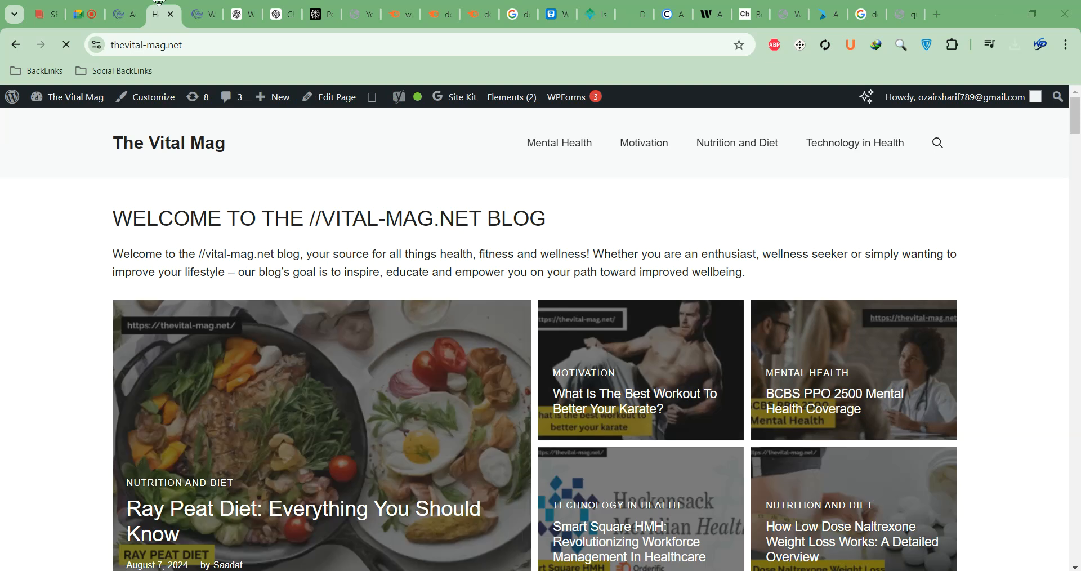
scroll(366, 415, "down", 2)
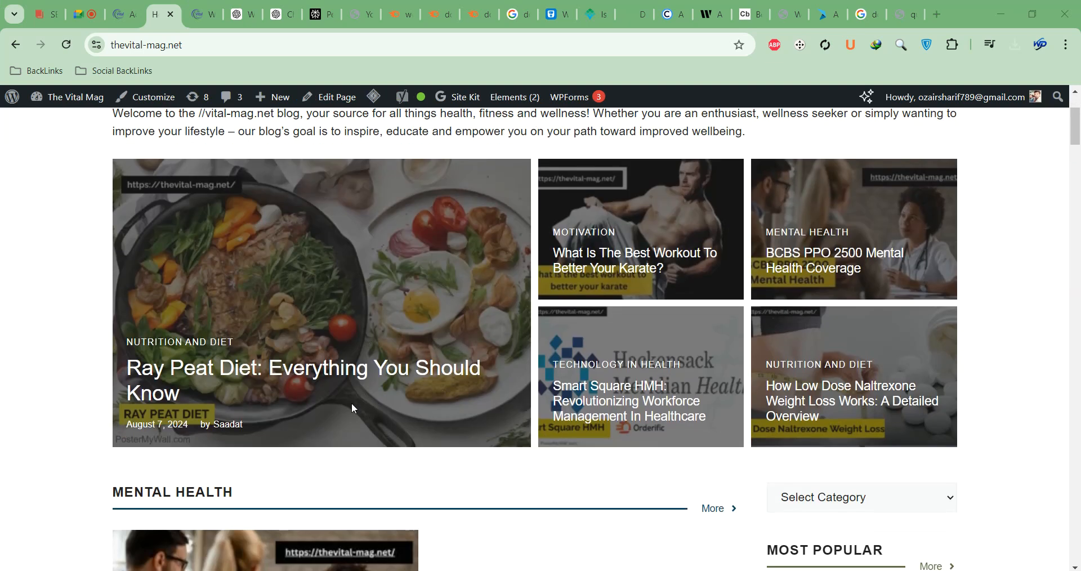
left_click(864, 390)
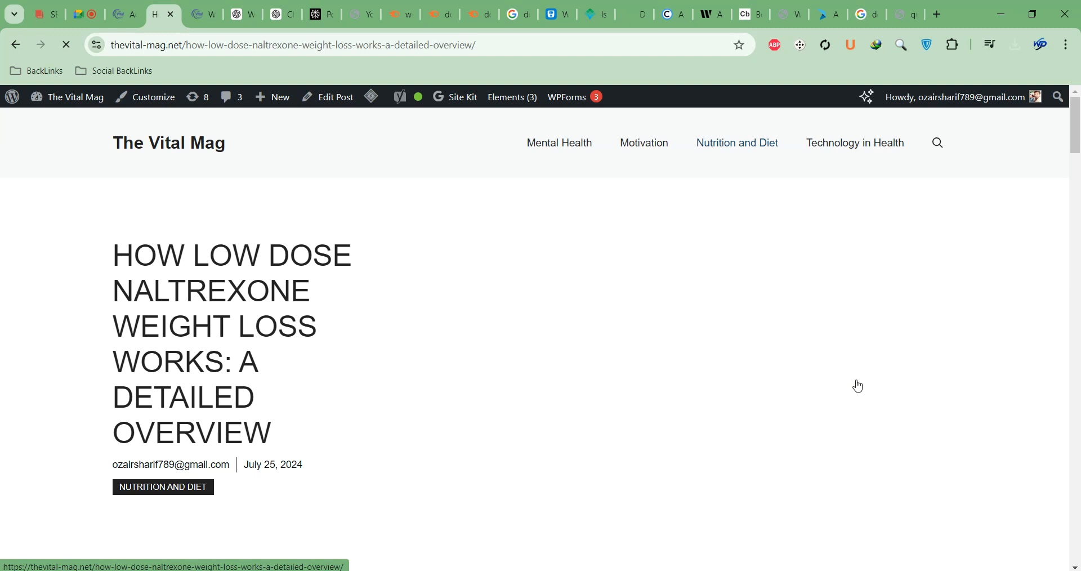
left_click_drag(125, 252, 274, 434)
Step: Add the paragraph "Also Read : How Low Dose Naltrexone Weight Loss Works: A Detailed Overview" above the Frequently Asked Questions heading in the post
key("ctrl+shift+Tab")
scroll(428, 349, "down", 12)
scroll(611, 305, "down", 20)
scroll(614, 304, "down", 5)
scroll(210, 242, "up", 14)
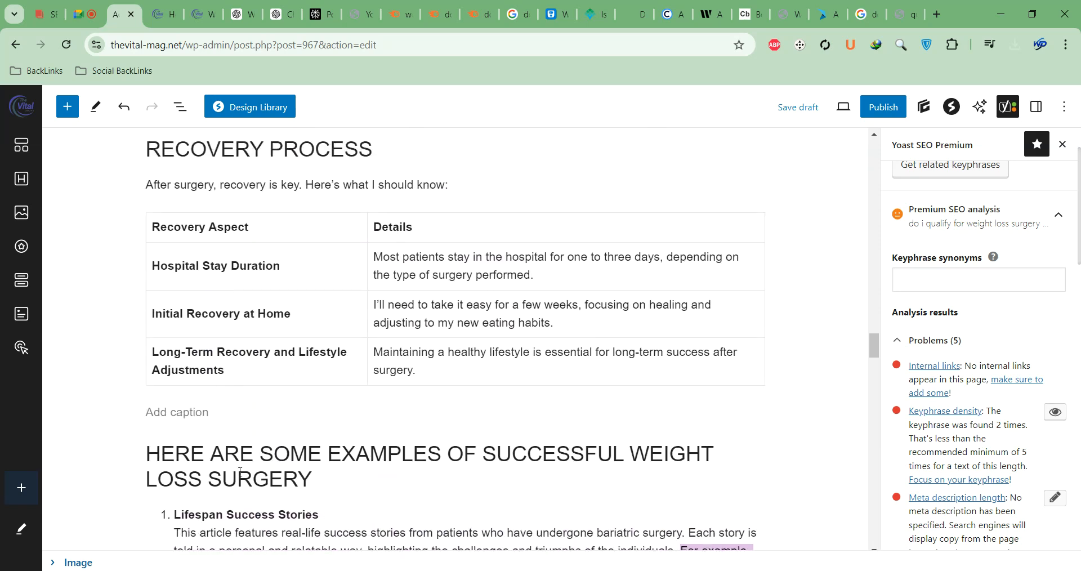
scroll(200, 465, "down", 20)
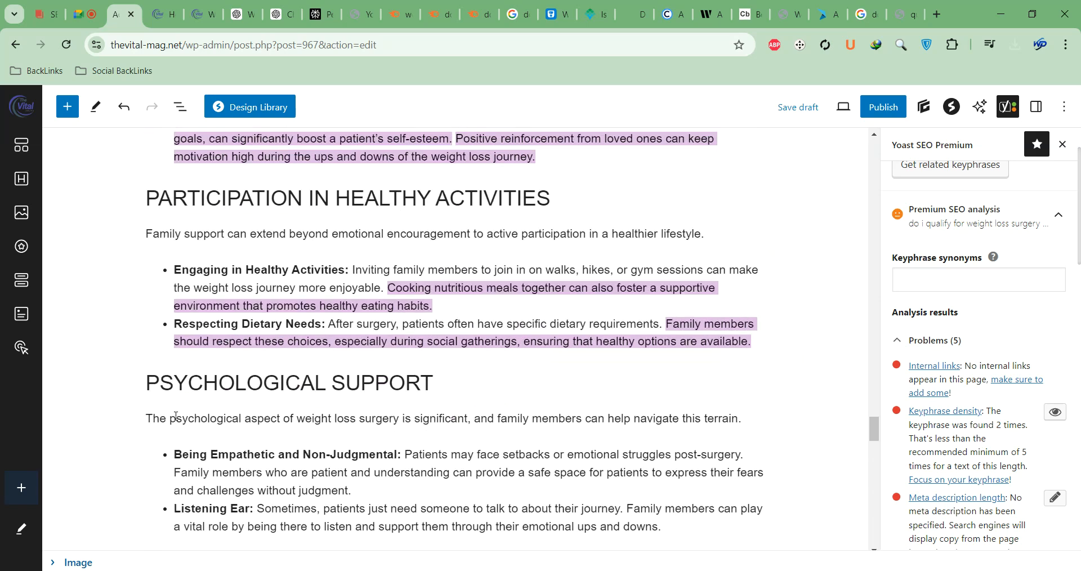
scroll(202, 274, "down", 5)
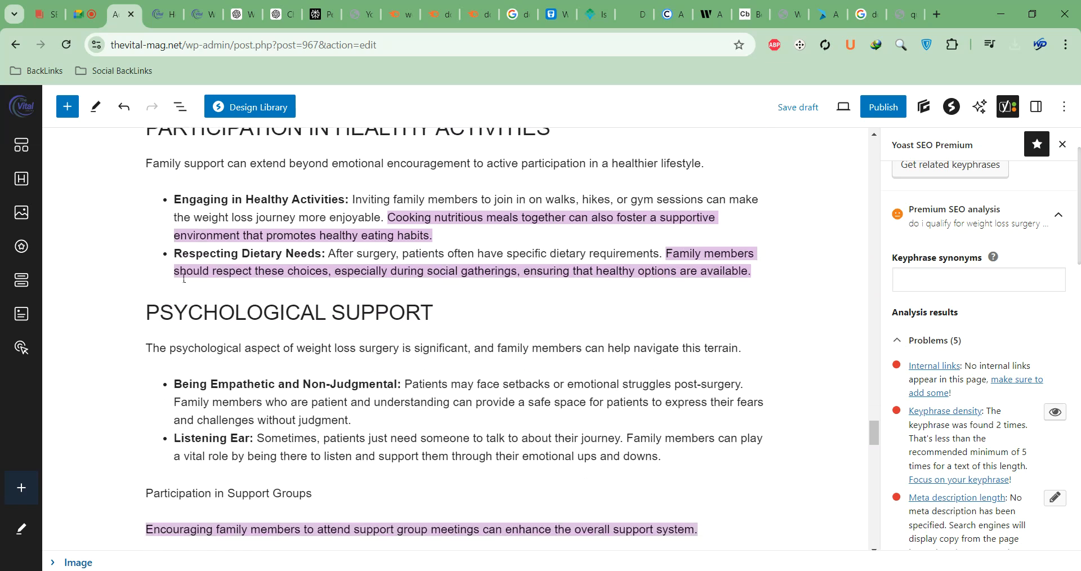
scroll(184, 280, "down", 4)
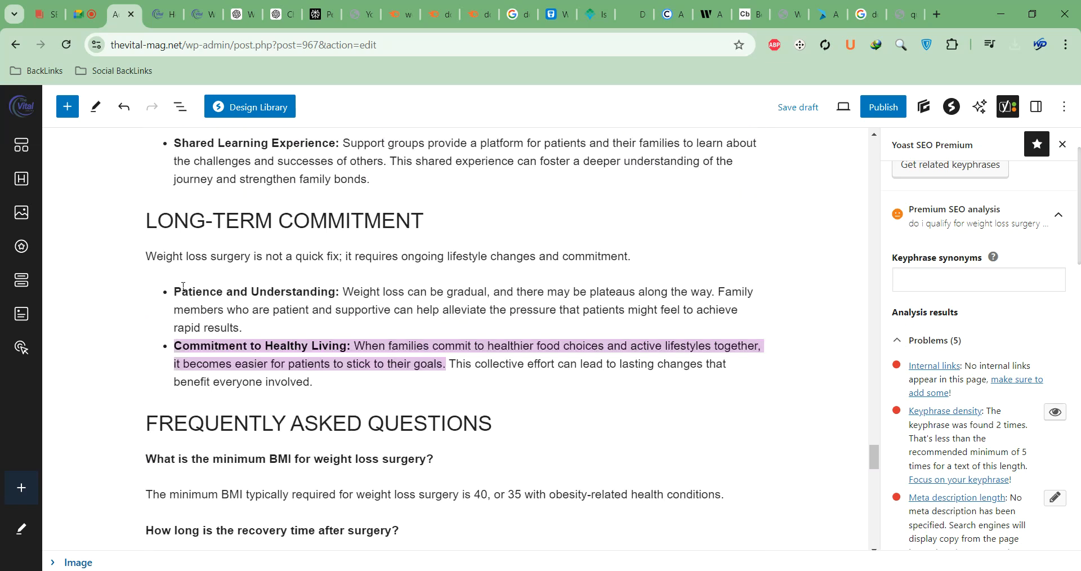
scroll(183, 286, "down", 1)
left_click(152, 352)
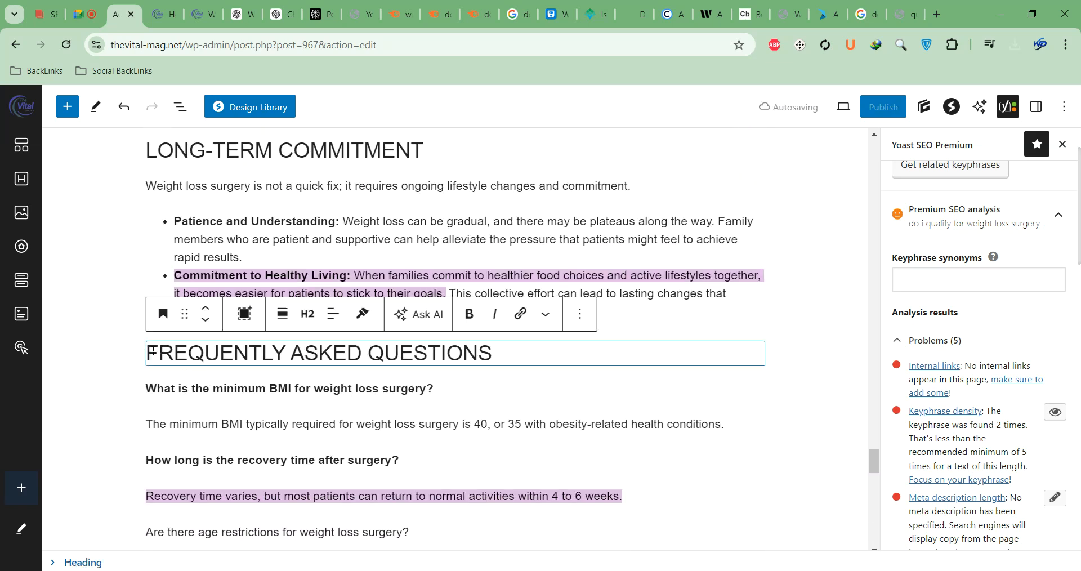
key("Return")
type("ALsom")
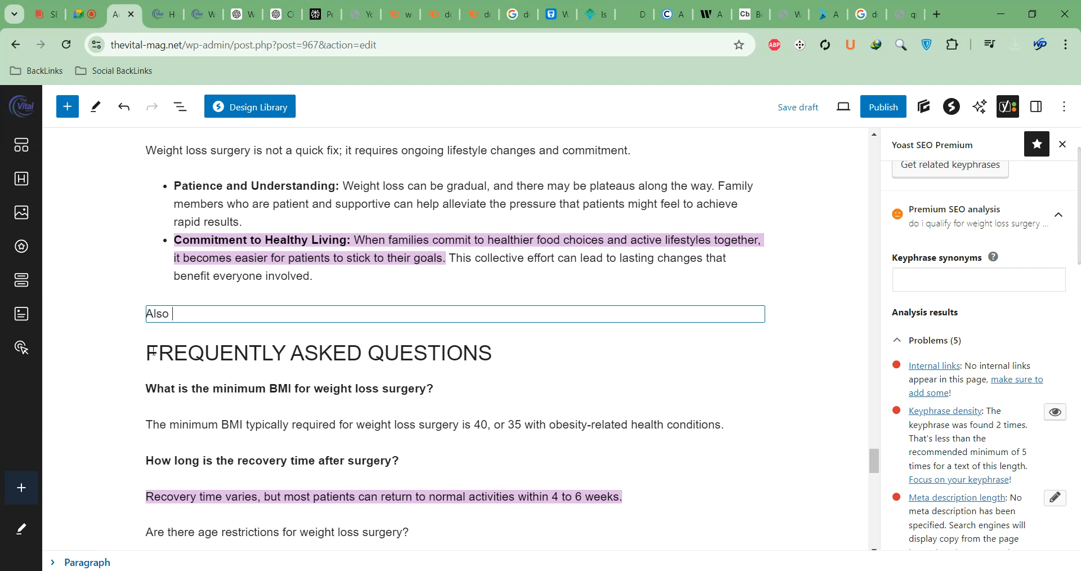
type("Read :")
type("How Low Dose Naltrexone Weight Loss Works: A Detailed Overview")
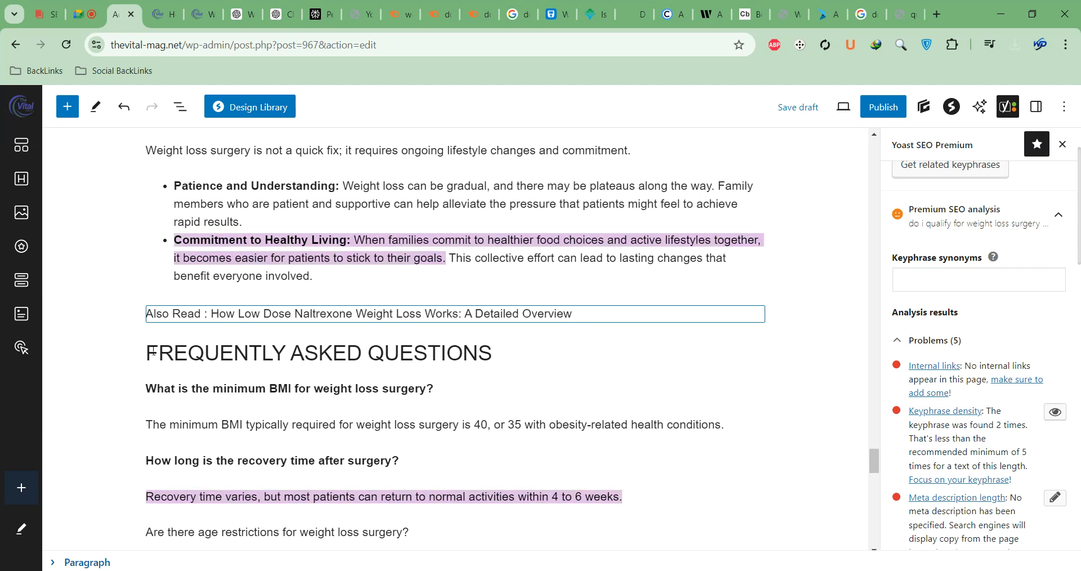
Step: Copy the naltrexone article's URL and link the article title in the "Also Read" paragraph to it
left_click(160, 2)
key("ctrl+l")
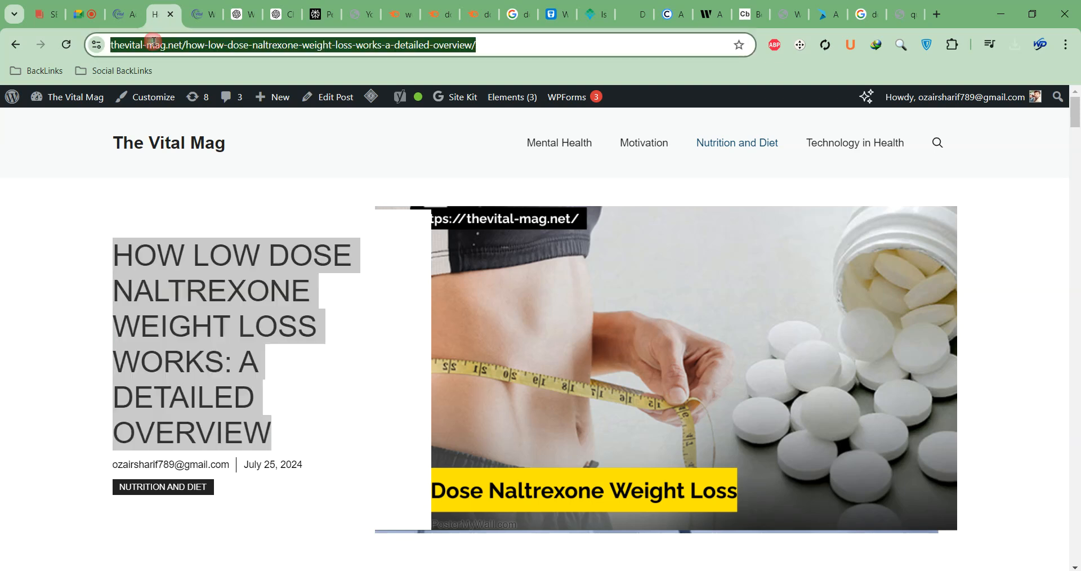
left_click(110, 4)
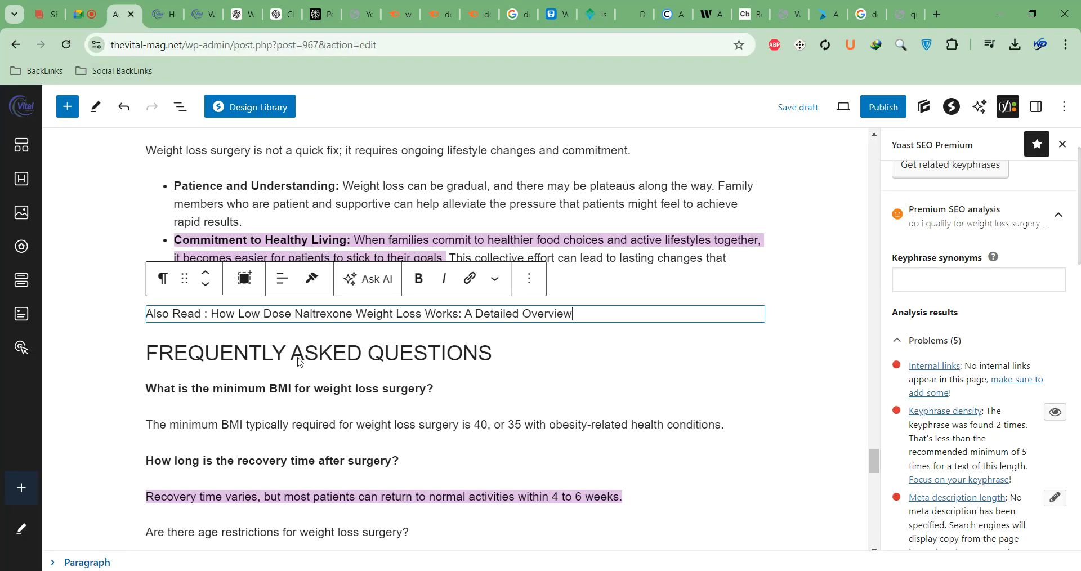
left_click_drag(211, 313, 601, 316)
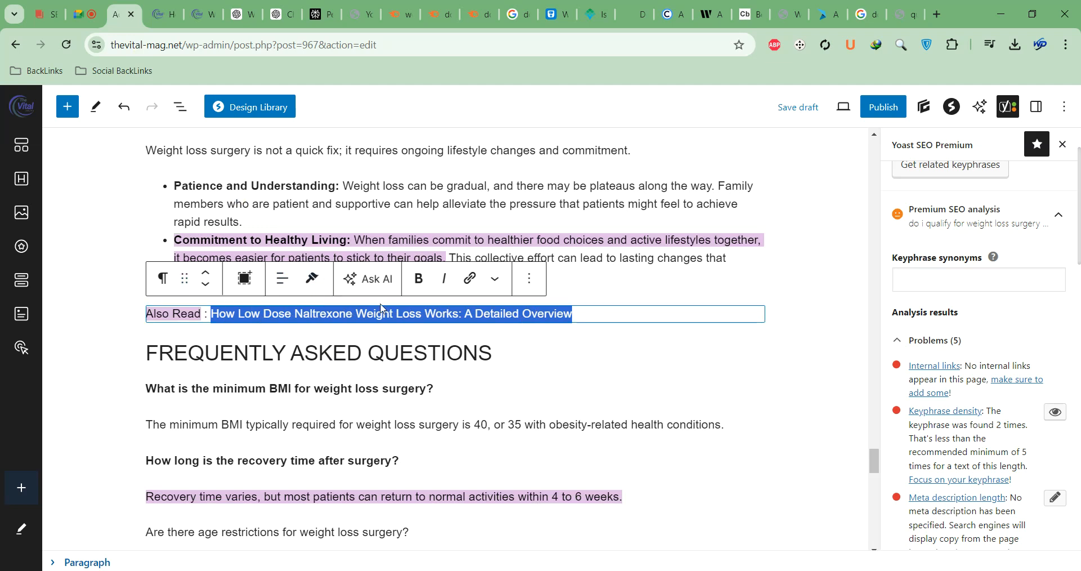
key("ctrl+v")
left_click(618, 255)
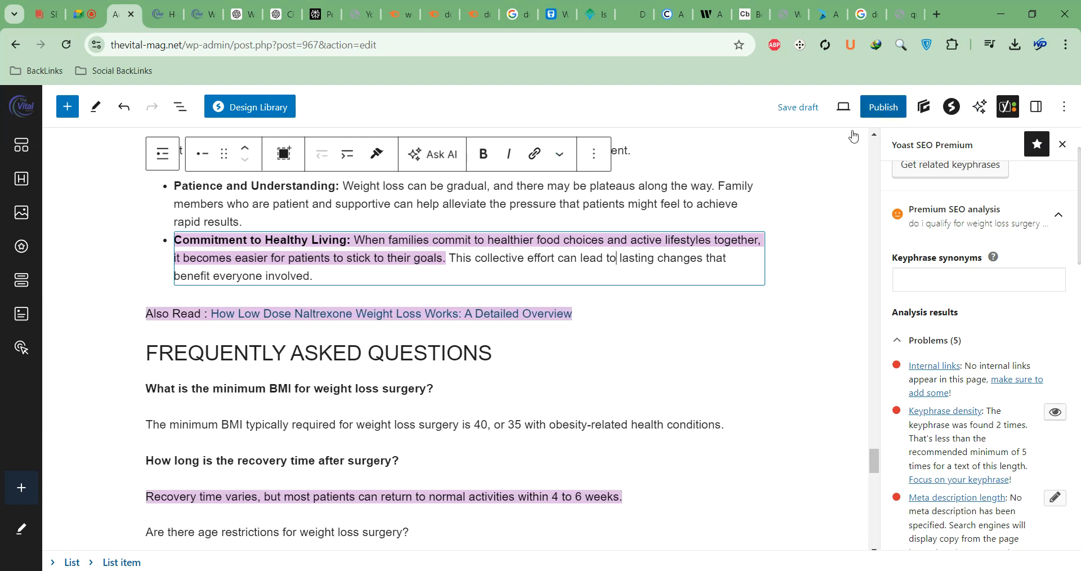
left_click(770, 188)
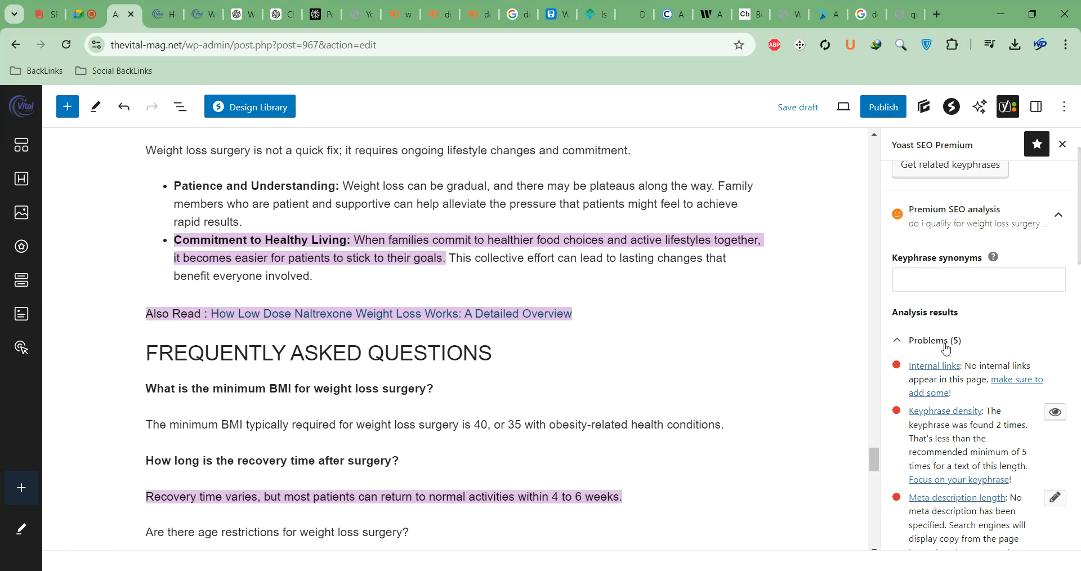
Step: Check the problems and improvements in the Yoast SEO analysis and return to the article's title
scroll(946, 347, "down", 4)
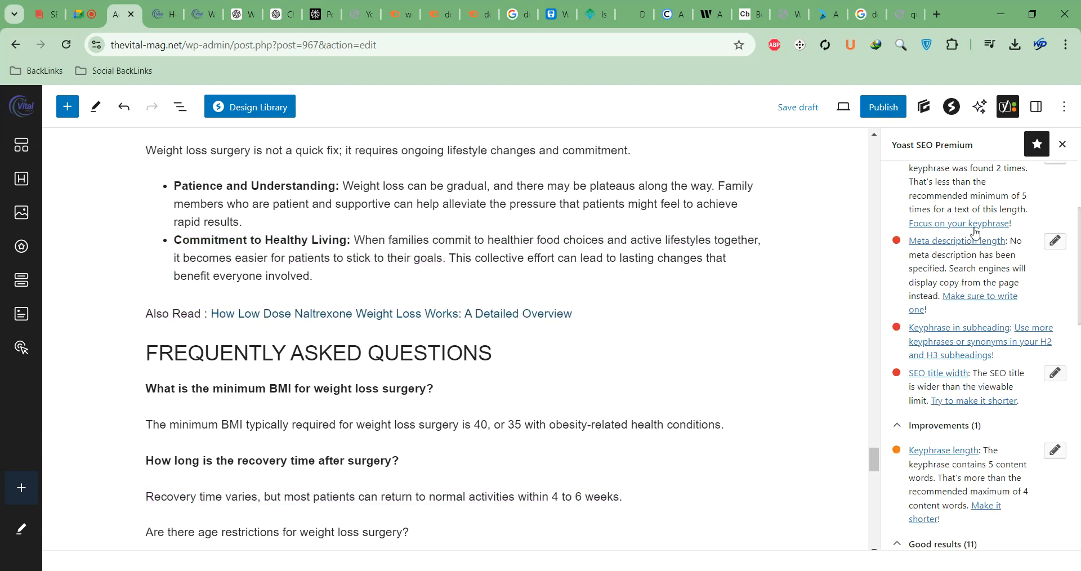
scroll(964, 238, "up", 2)
left_click(570, 204)
left_click_drag(873, 459, 816, 162)
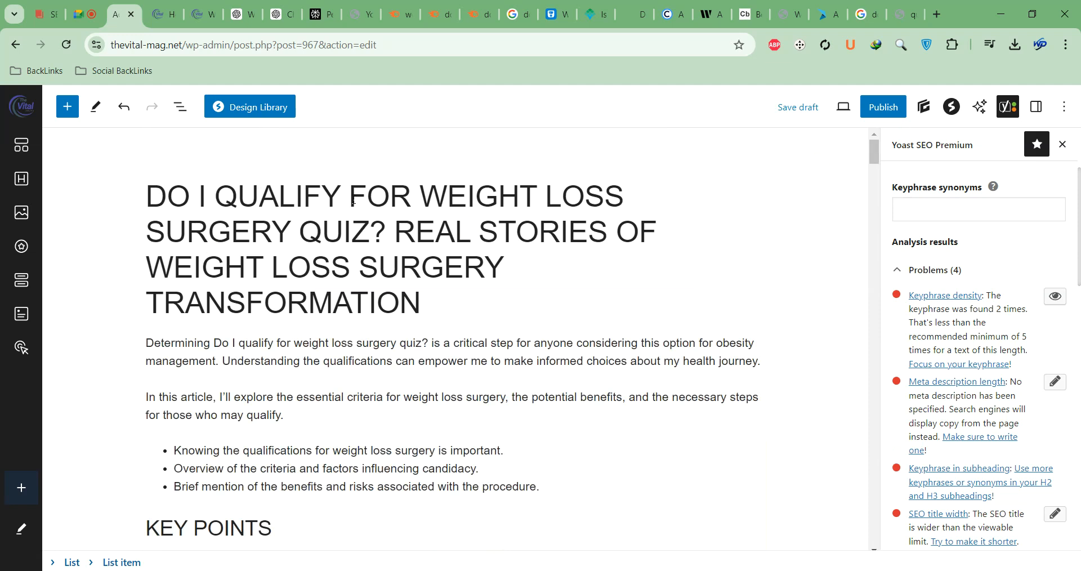
Step: Search the page for the focus keyphrase "do i qualify for weight loss surgery quiz"
scroll(980, 324, "up", 1)
scroll(978, 307, "down", 3)
scroll(950, 254, "up", 5)
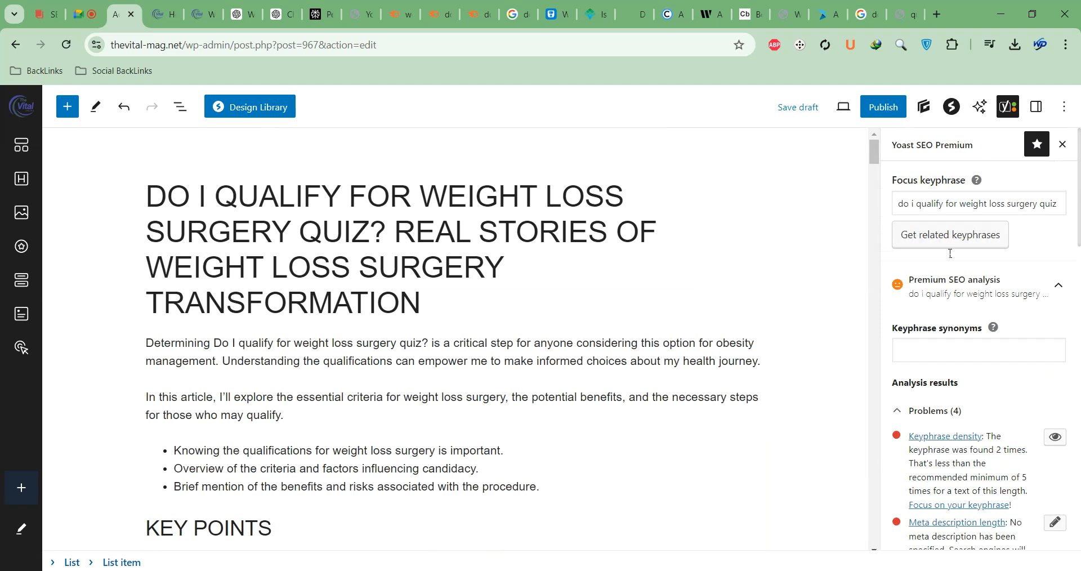
triple_click(951, 203)
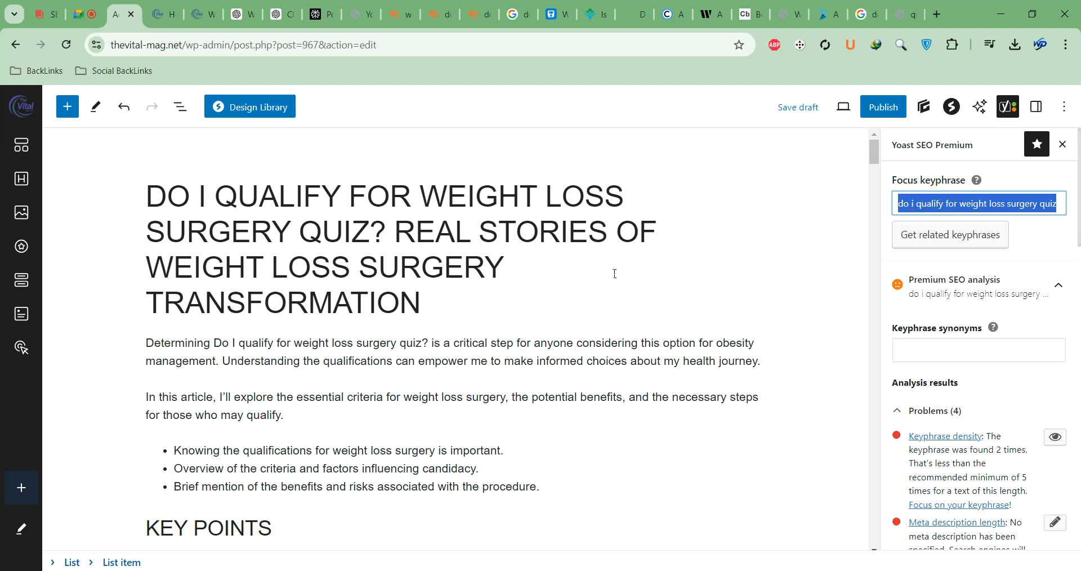
key("ctrl+f")
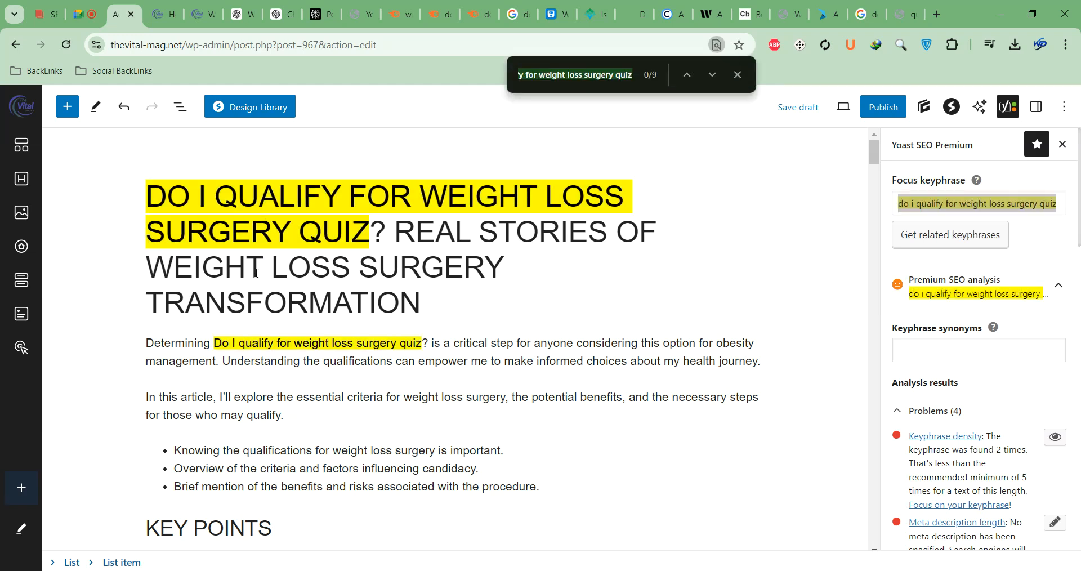
Step: Review the highlighted occurrences of the focus keyphrase in the article's opening sections, from the title to Eligibility Criteria
scroll(256, 273, "down", 2)
scroll(353, 312, "down", 2)
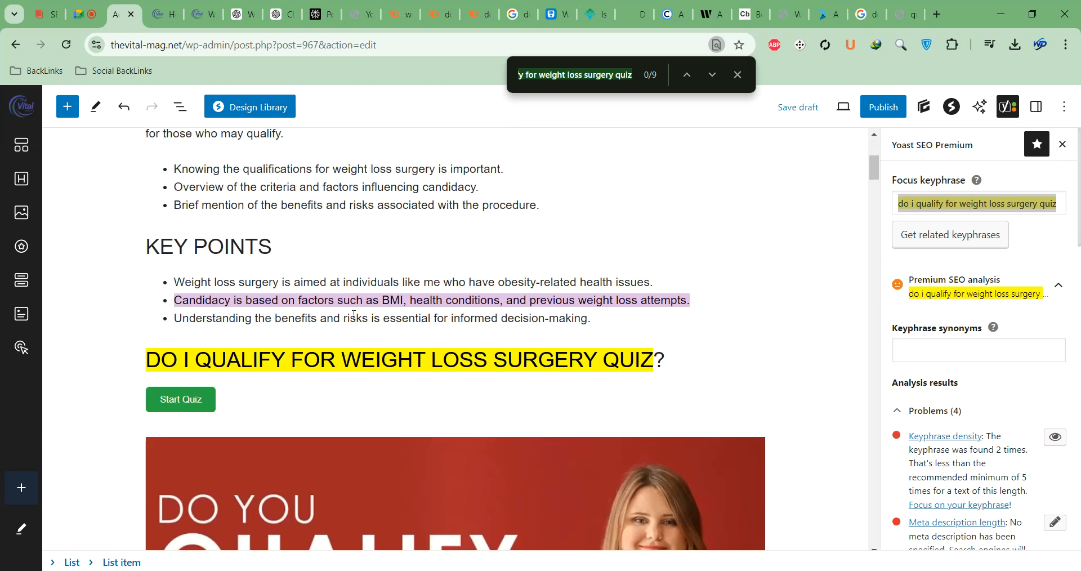
scroll(354, 314, "down", 2)
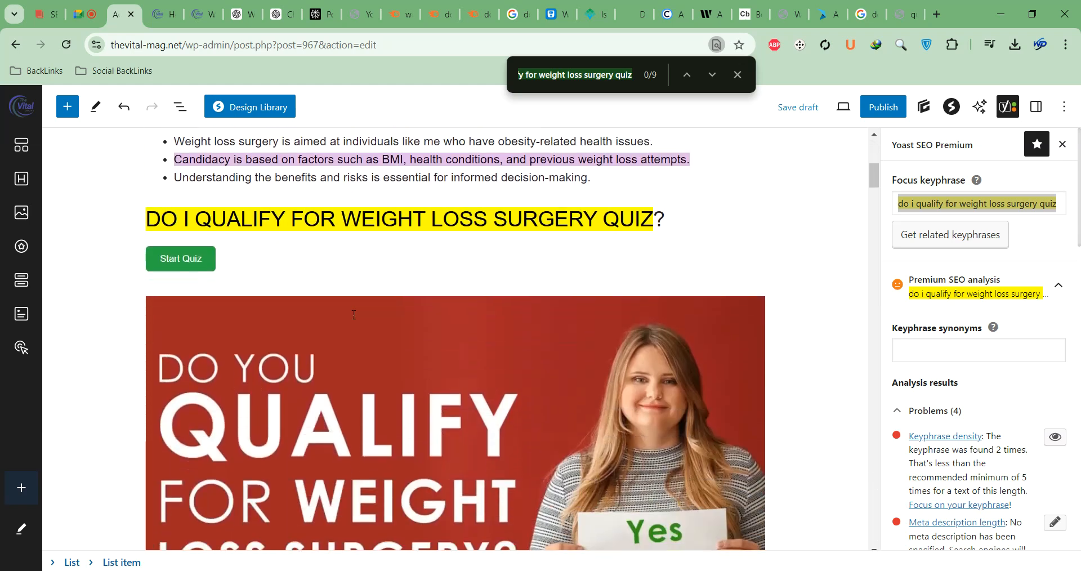
scroll(352, 312, "down", 8)
scroll(354, 314, "up", 12)
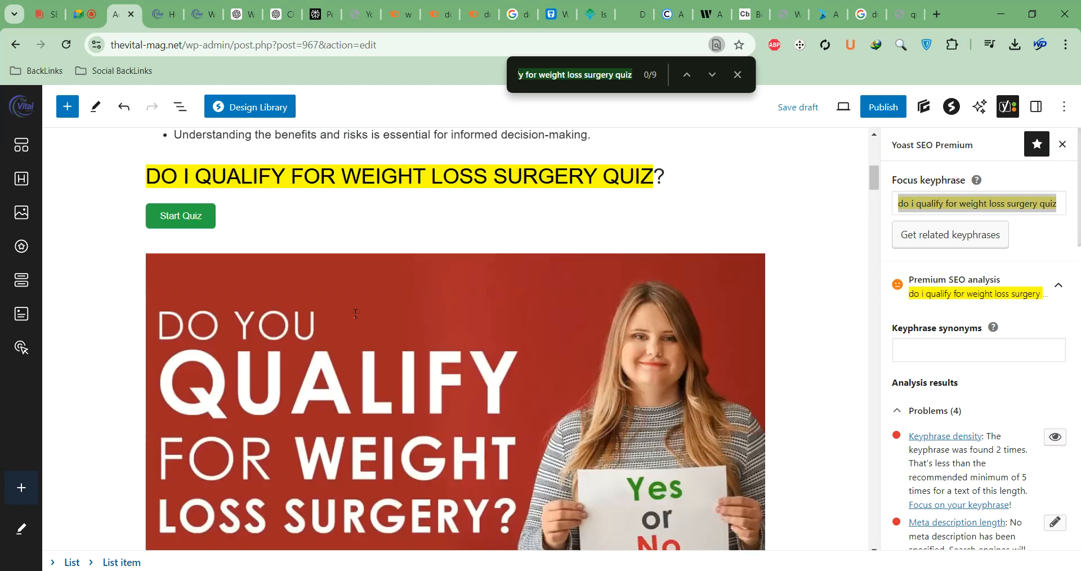
scroll(356, 314, "down", 6)
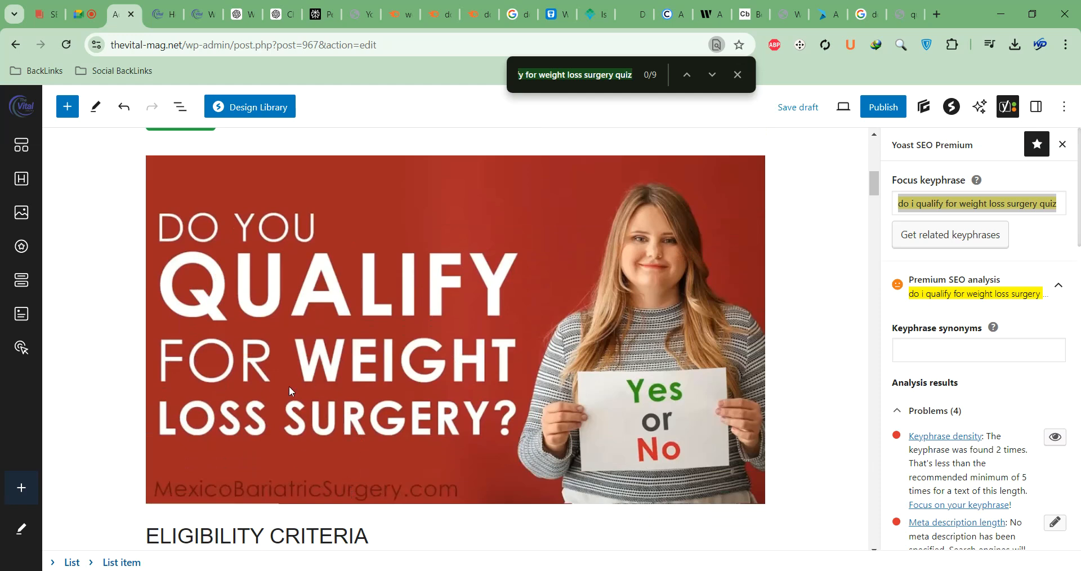
scroll(292, 382, "down", 4)
scroll(294, 377, "up", 5)
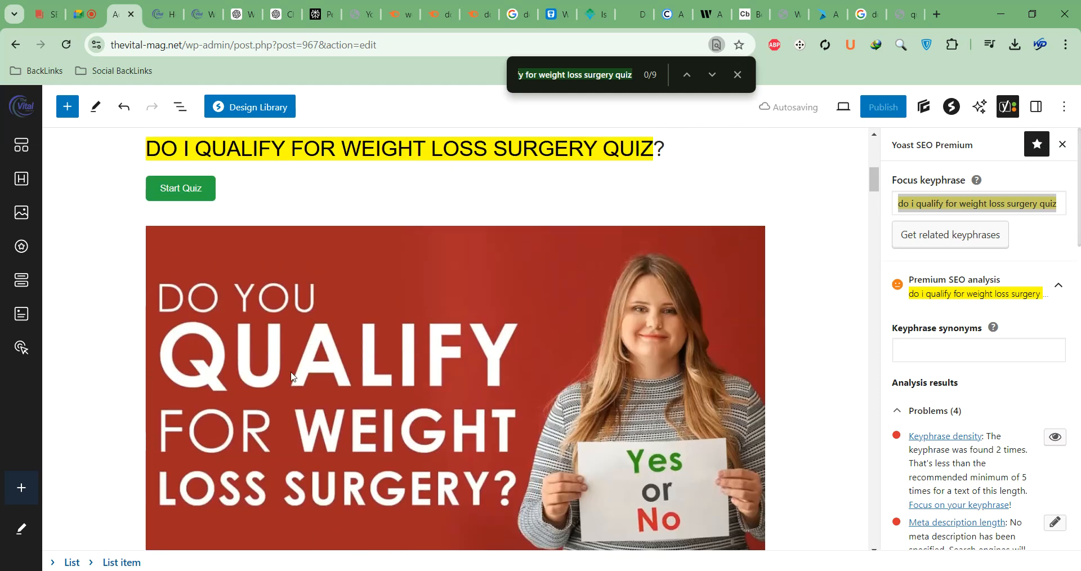
Step: Open the red "Do you qualify for weight loss surgery?" image from the media library in the image editor
scroll(293, 377, "down", 2)
left_click(321, 303)
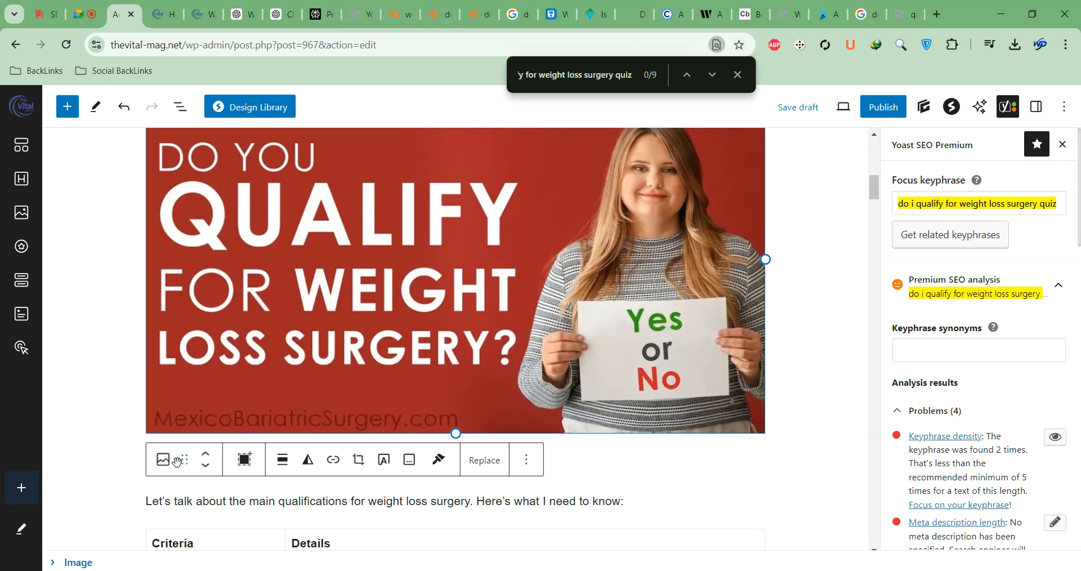
left_click(483, 460)
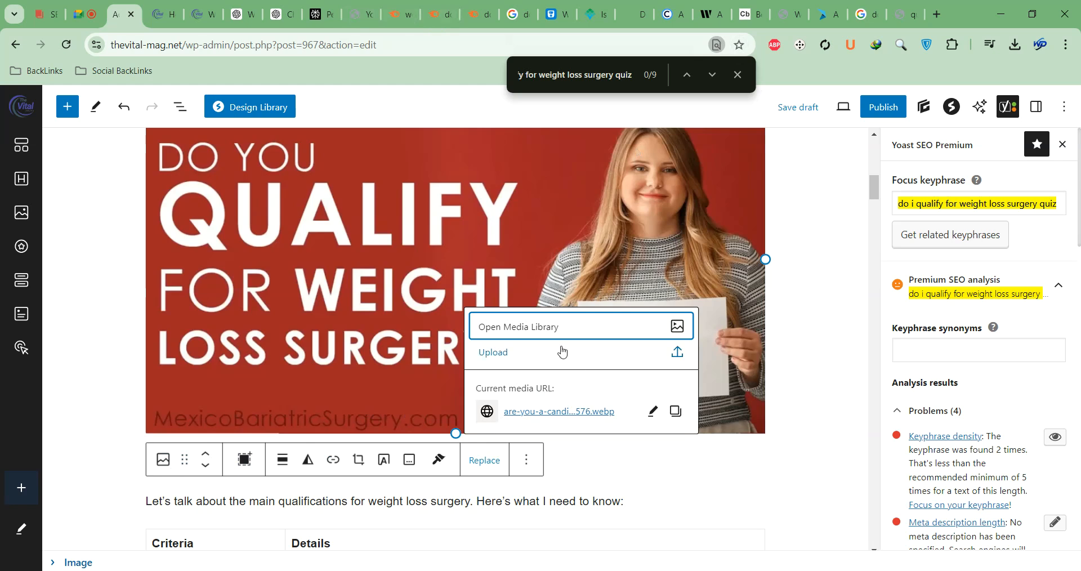
left_click(536, 328)
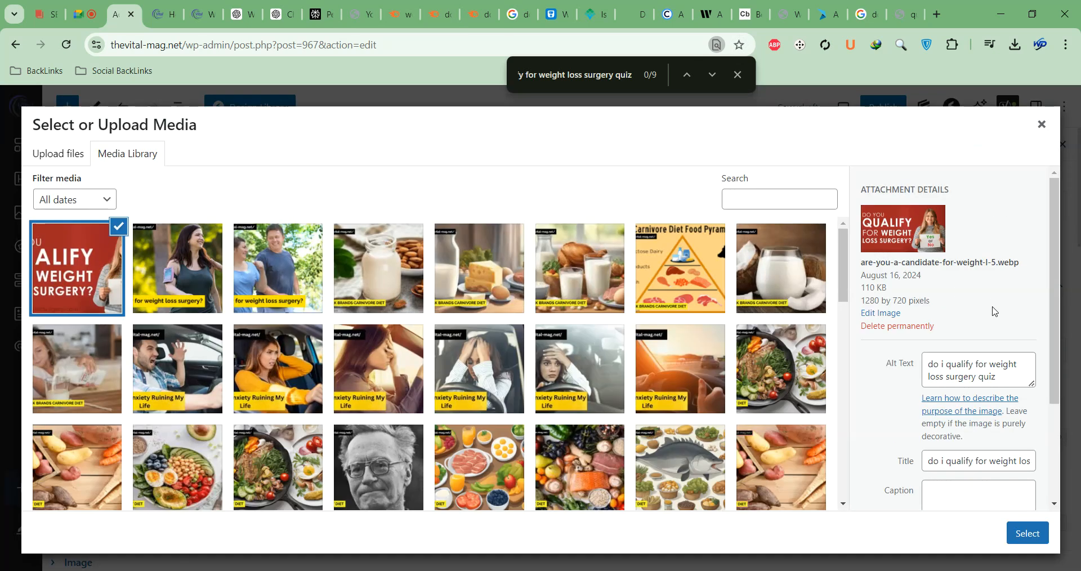
left_click(880, 313)
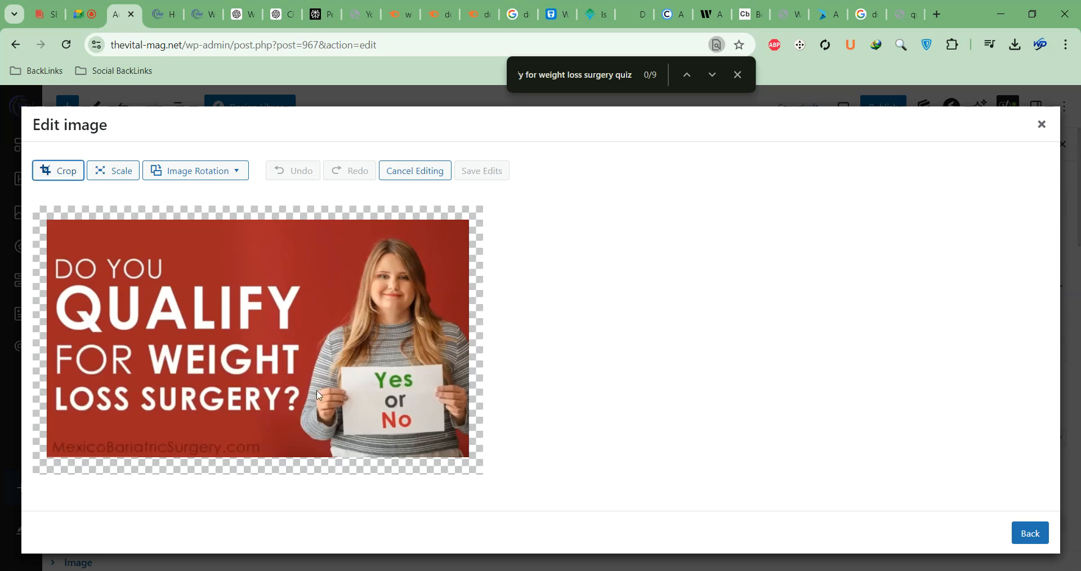
Step: Crop the watermark strip off the image's lower edge to about 1280 × 668 pixels, save it, and select it for the article
left_click(63, 171)
left_click_drag(257, 454, 259, 440)
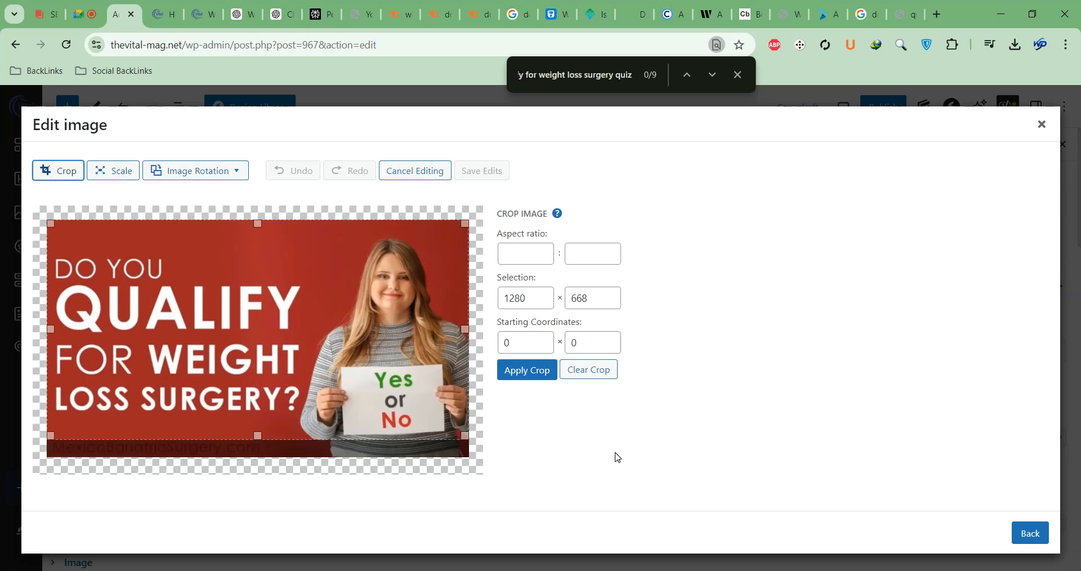
left_click(530, 369)
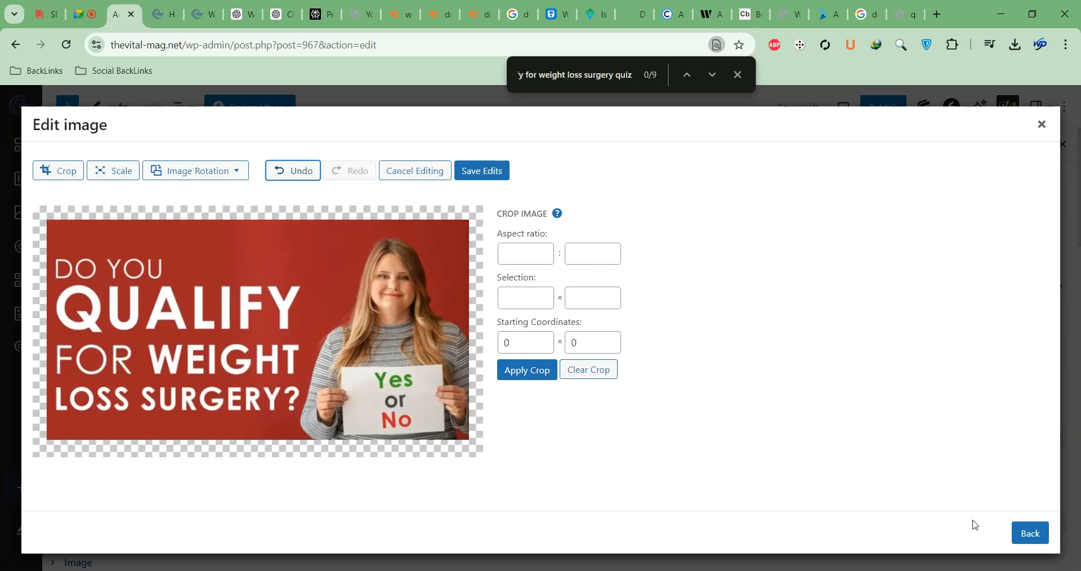
left_click(496, 170)
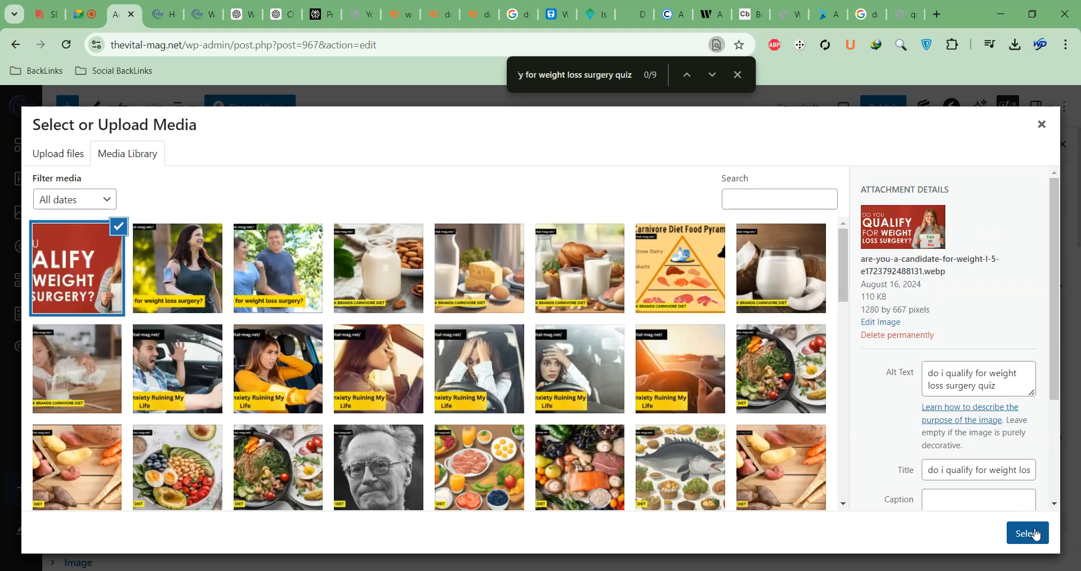
left_click(1028, 532)
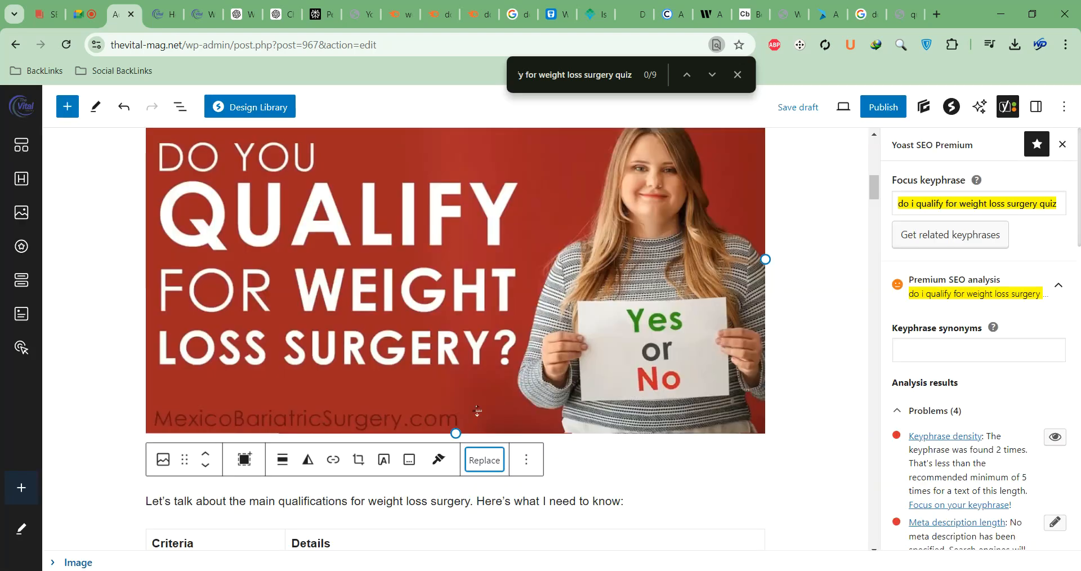
left_click(803, 175)
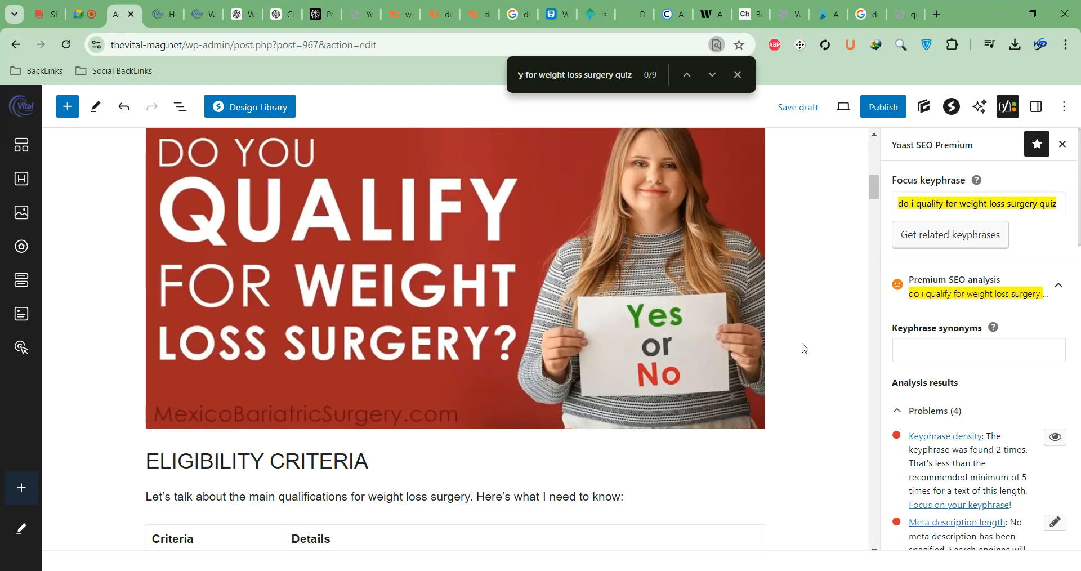
Step: Look through the article's sections from the introduction to Risks and Benefits for places to add the focus keyphrase
scroll(817, 332, "down", 4)
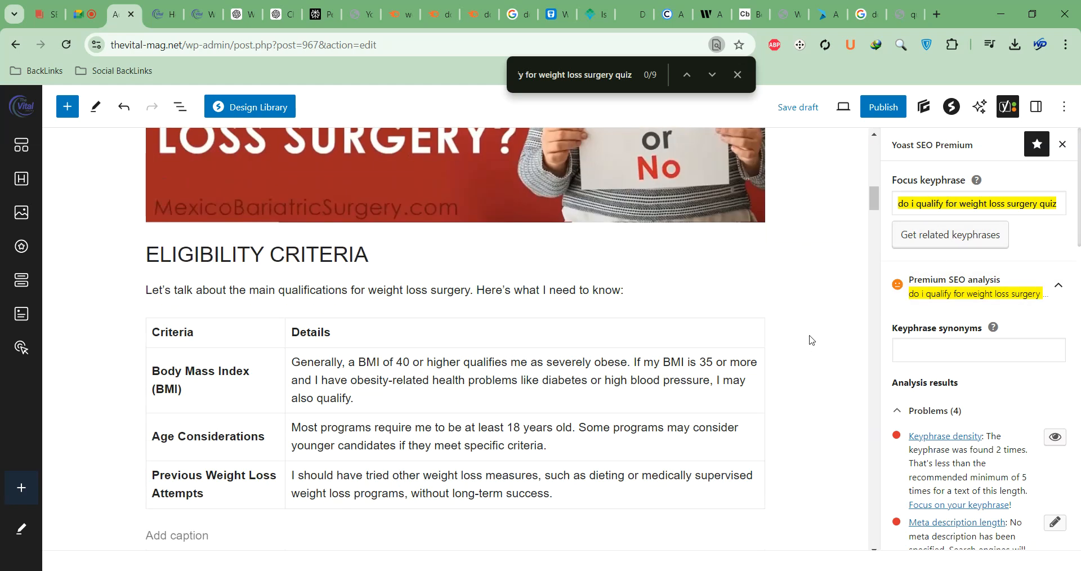
scroll(484, 308, "down", 1)
scroll(484, 309, "down", 7)
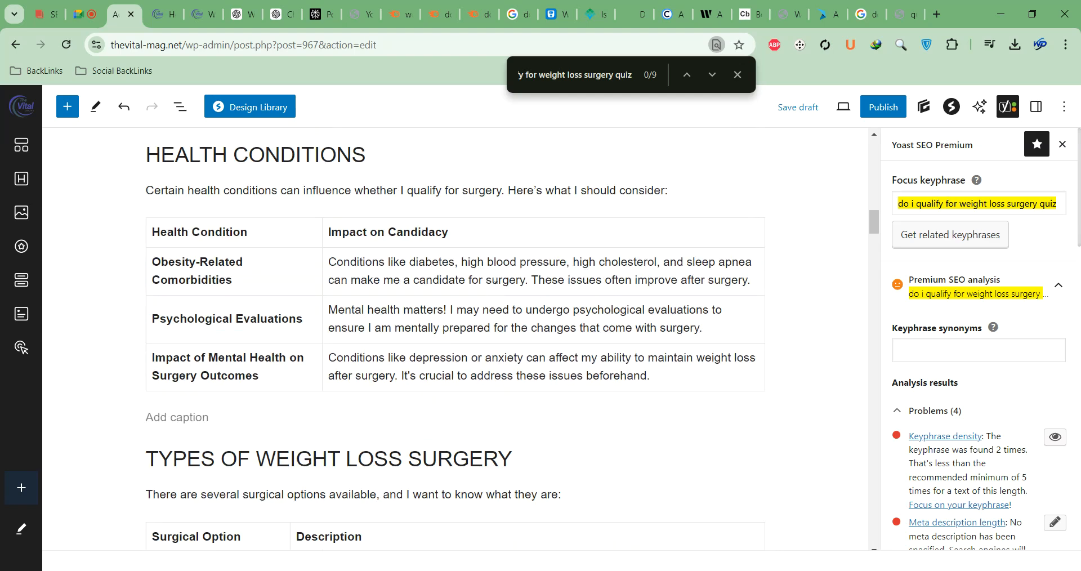
scroll(501, 275, "up", 7)
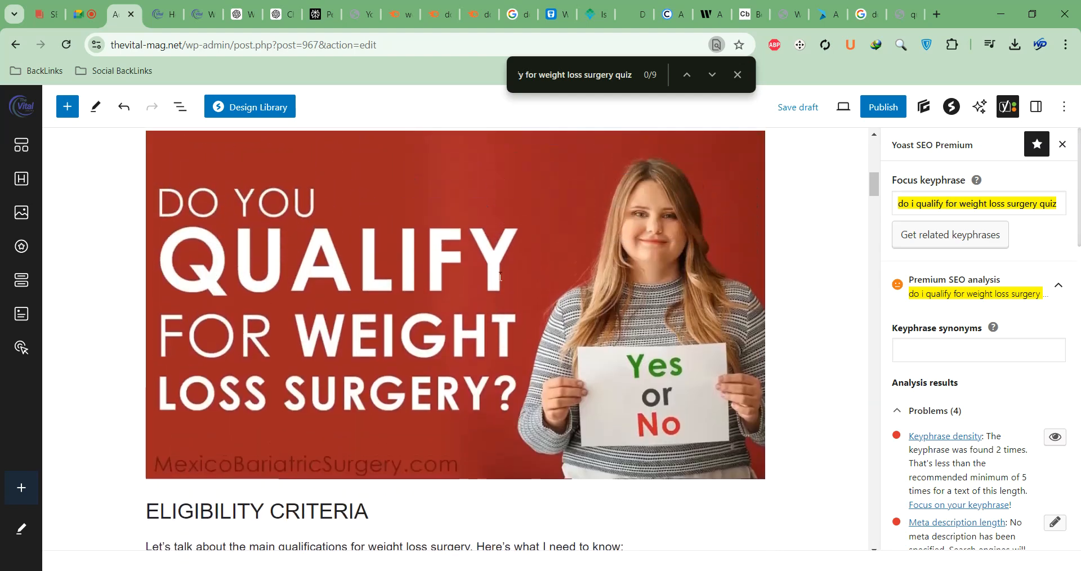
scroll(501, 274, "up", 10)
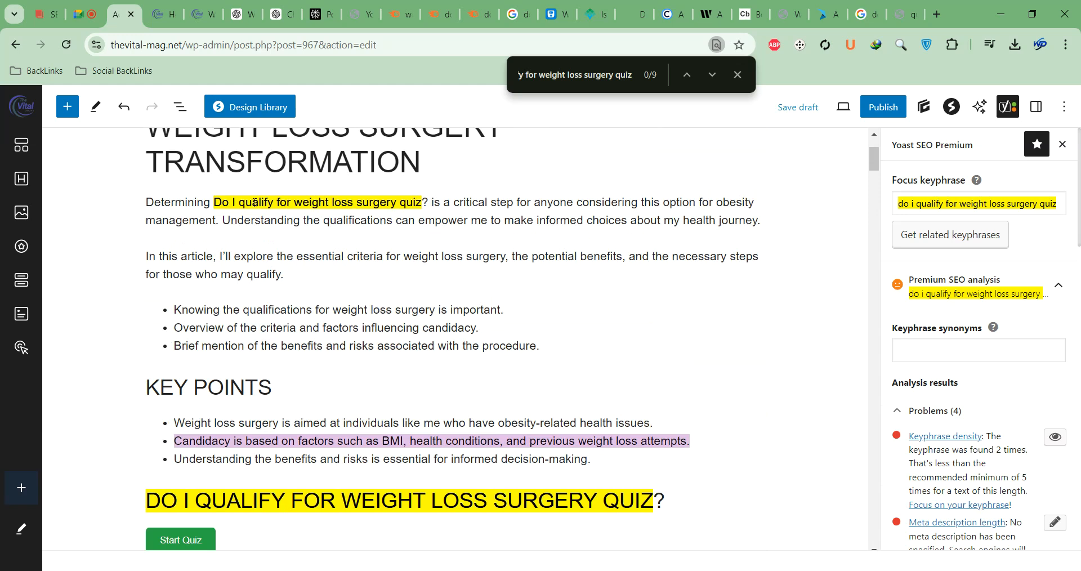
scroll(255, 203, "down", 1)
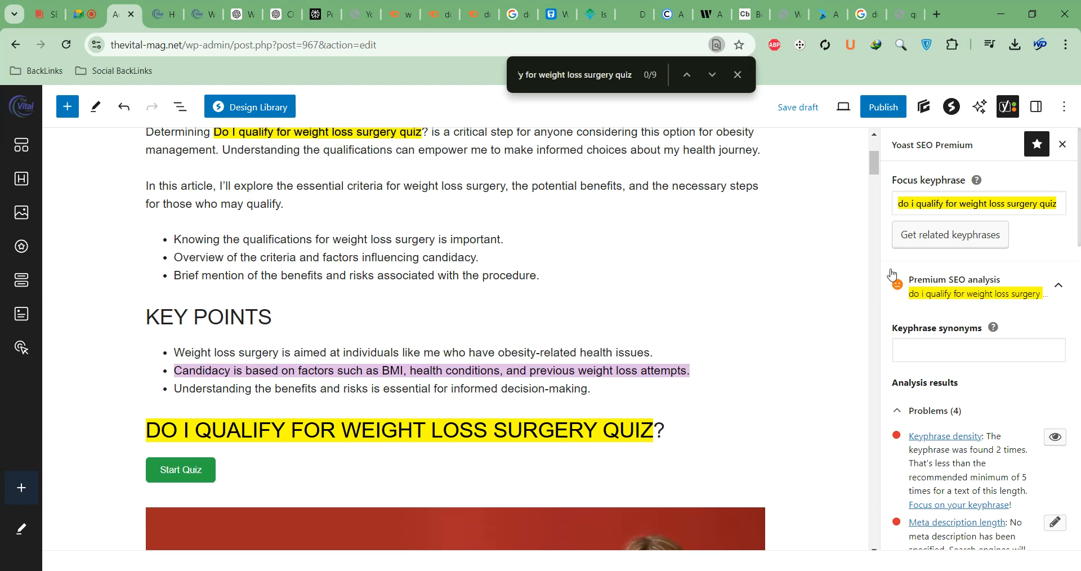
scroll(758, 273, "down", 2)
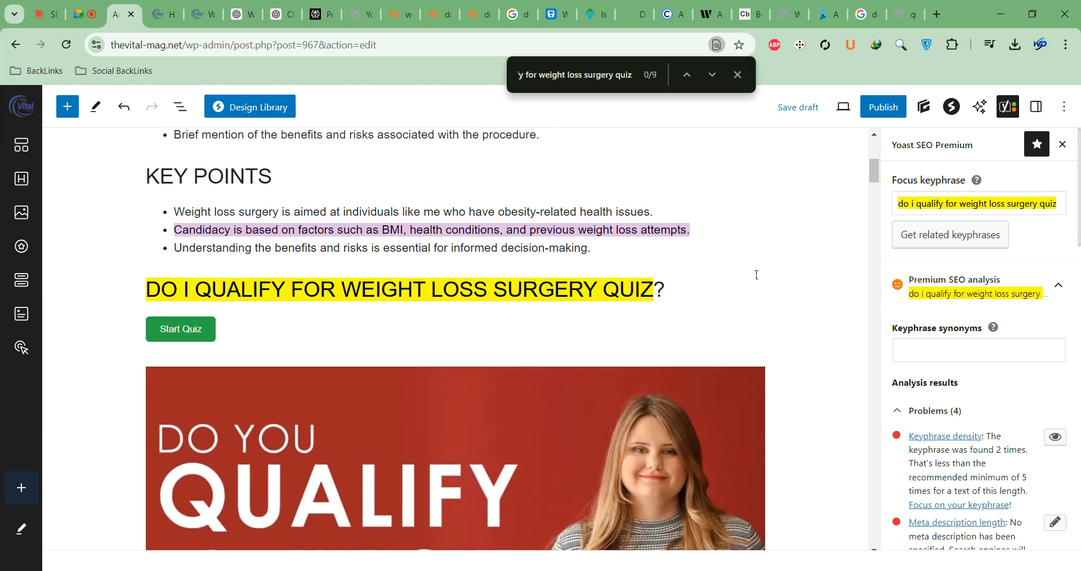
scroll(635, 236, "down", 10)
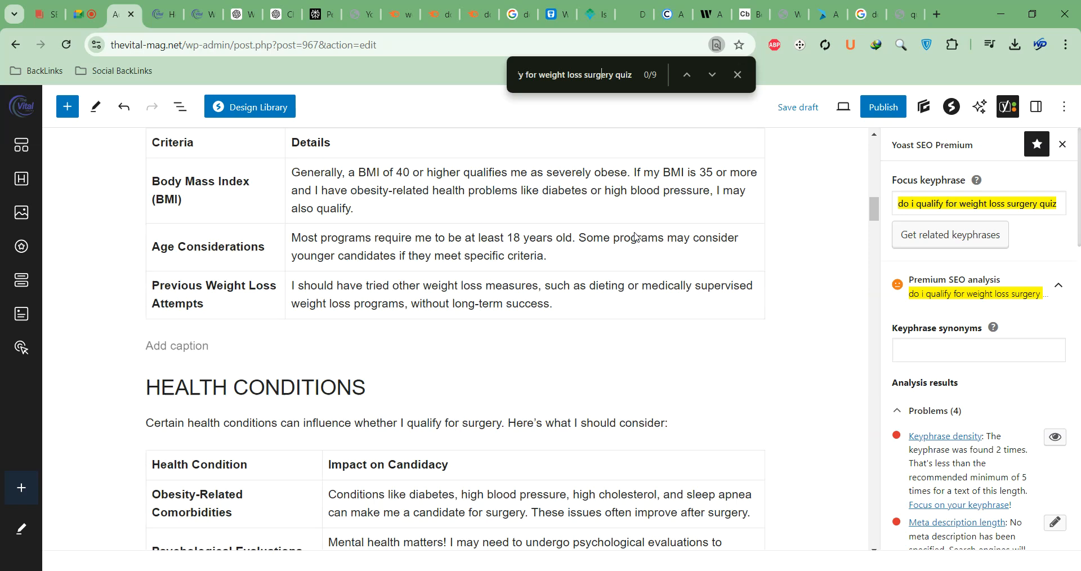
scroll(644, 263, "up", 1)
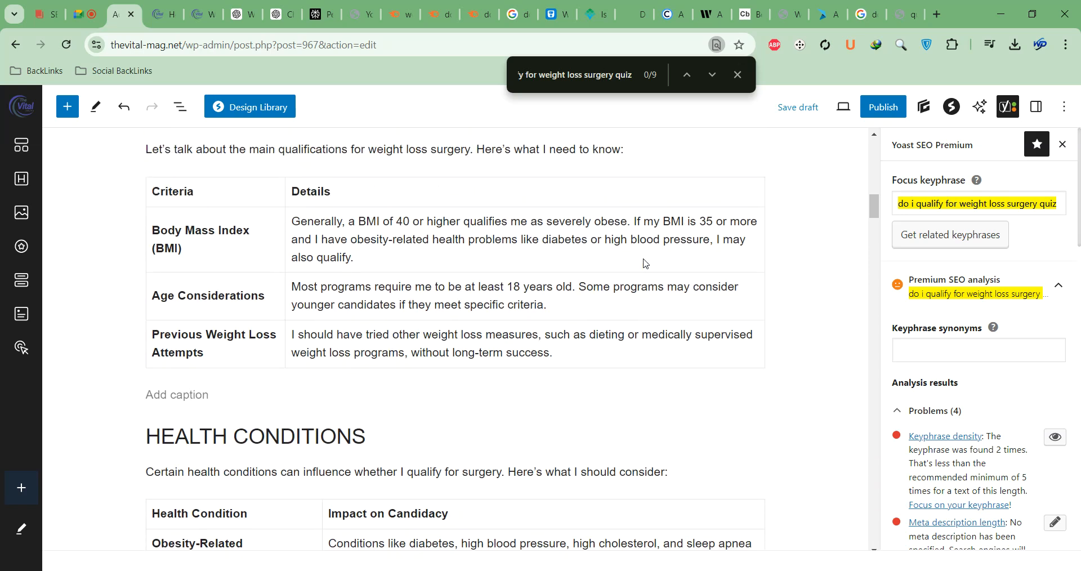
scroll(639, 267, "down", 2)
scroll(640, 261, "down", 2)
scroll(264, 282, "up", 2)
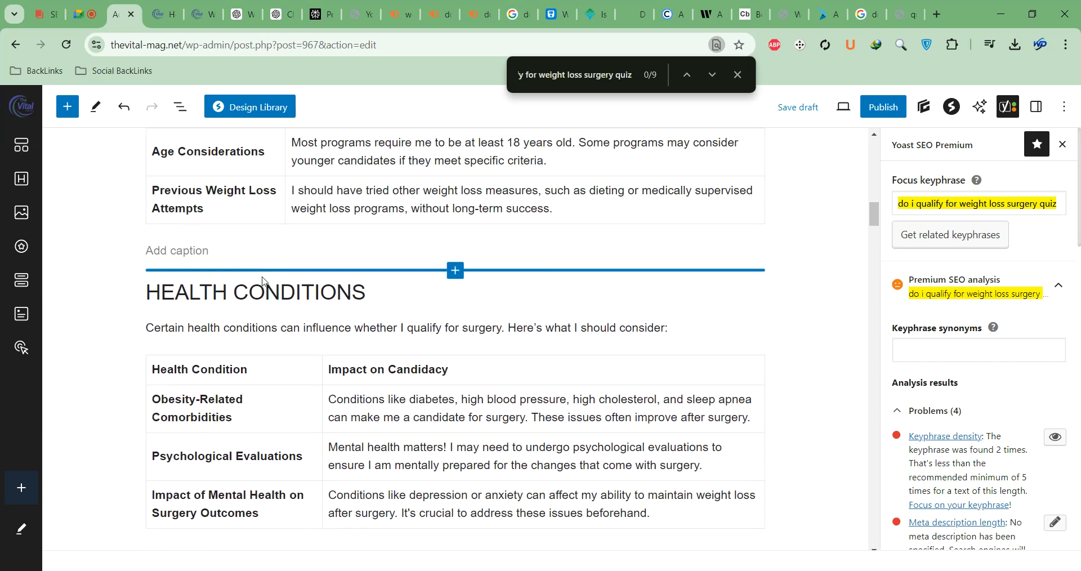
scroll(263, 277, "down", 4)
scroll(259, 332, "down", 7)
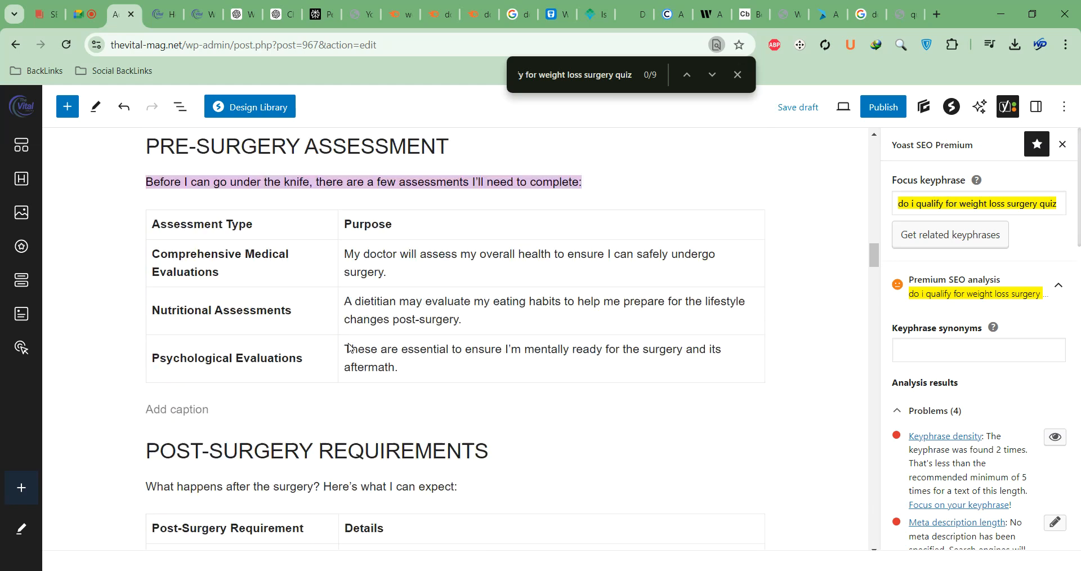
scroll(348, 343, "down", 12)
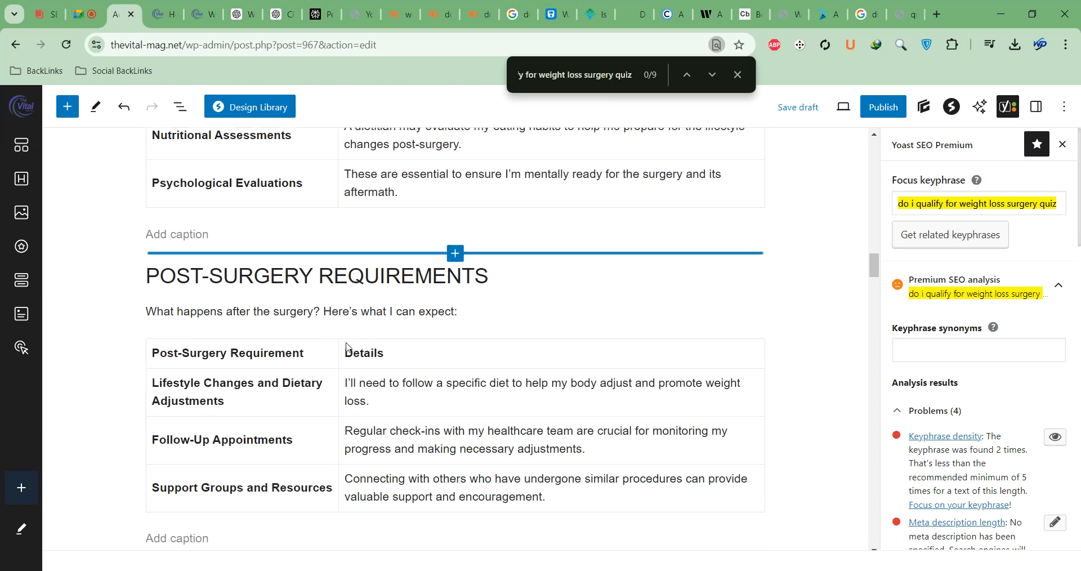
scroll(347, 346, "down", 8)
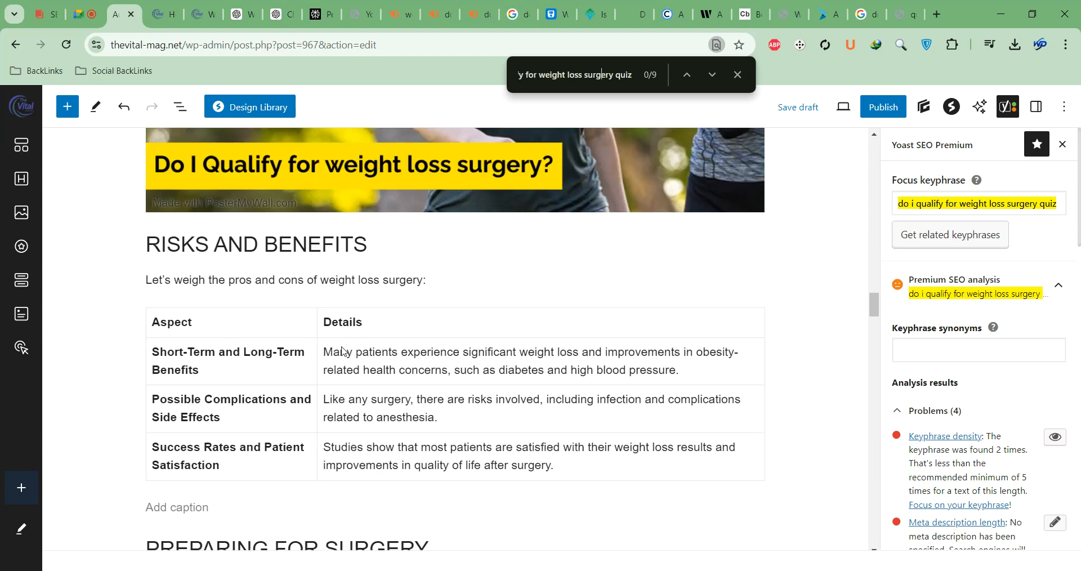
Step: Extend the Frequently Asked Questions heading with "on do i qualify for weight loss surgery quiz"
left_click_drag(877, 316, 909, 462)
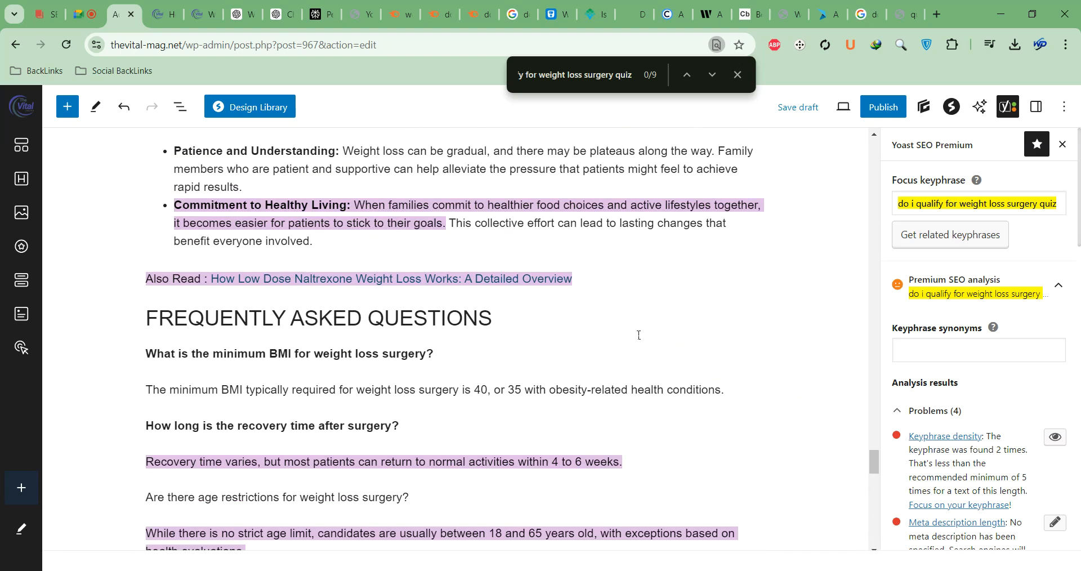
left_click(518, 320)
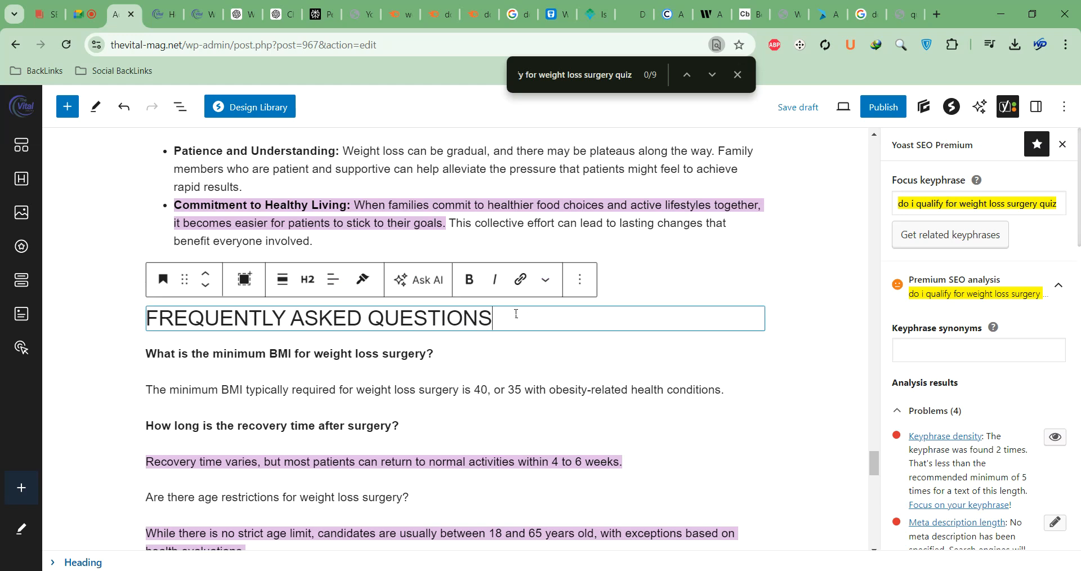
type("do i qualify for weight loss surgery quiz")
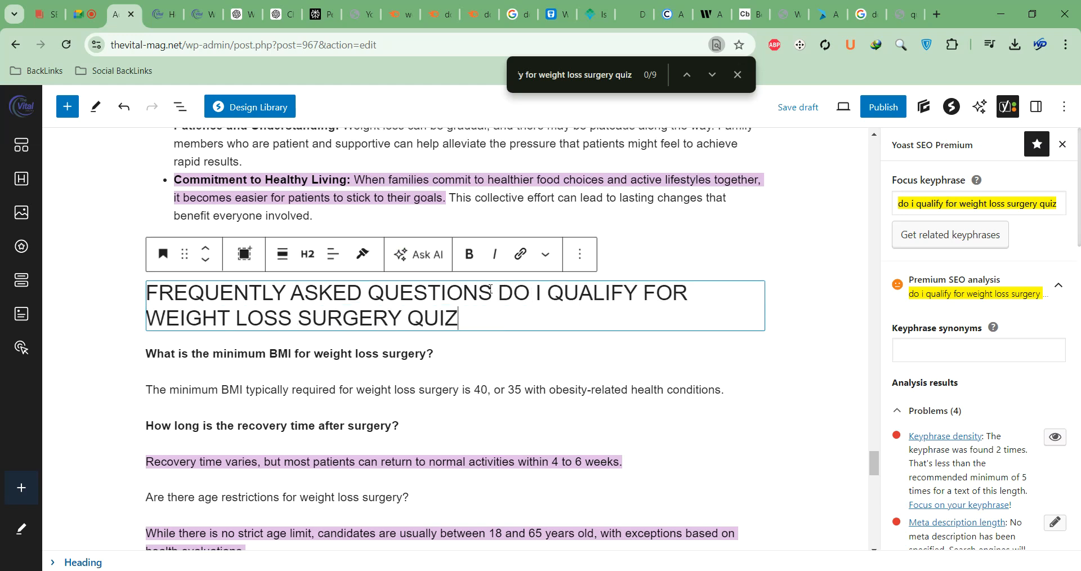
left_click(493, 290)
type("ON")
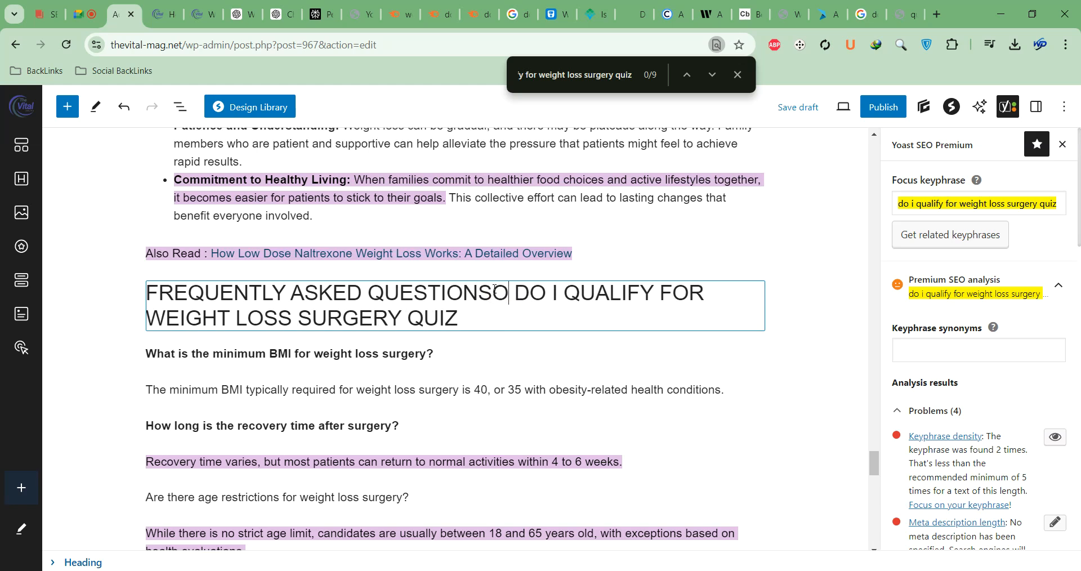
key("Left")
key("Left")
key("Left")
key("Right")
key("Right")
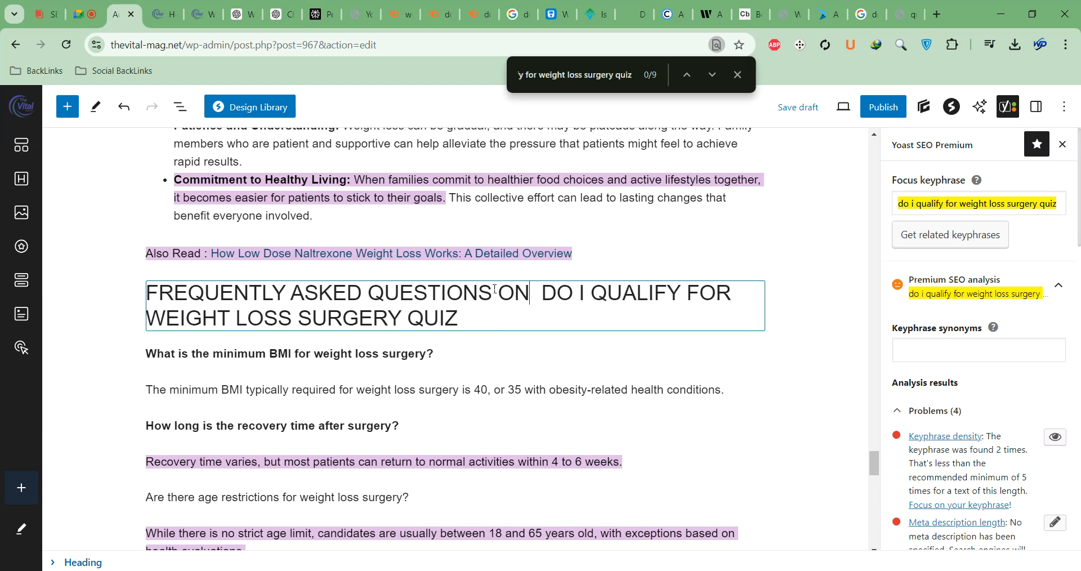
key("BackSpace")
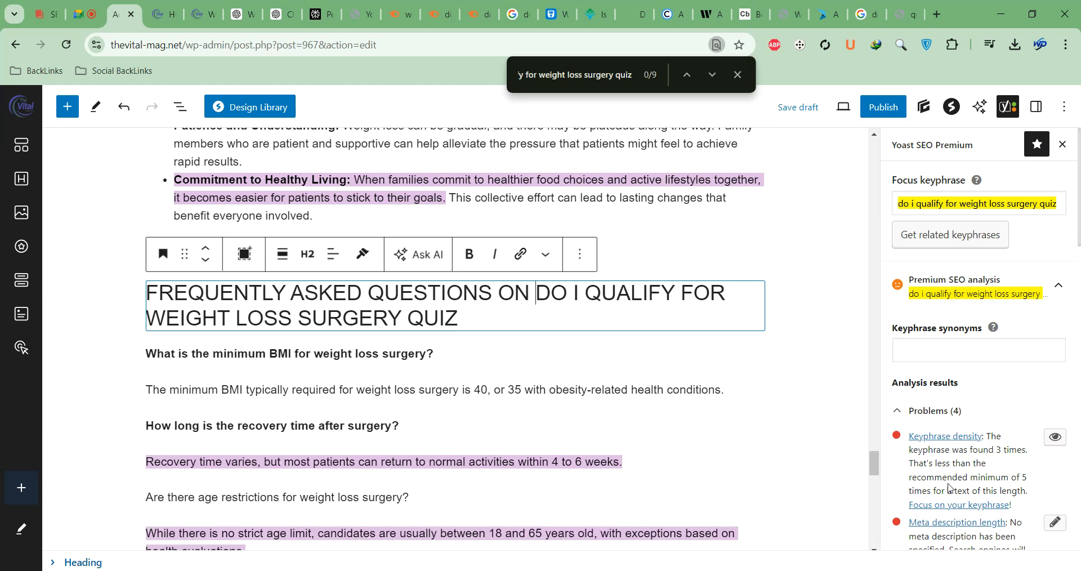
Step: Switch to Perplexity and ask it to write a meta description that includes "do i qualify for weight loss surgery quiz"
scroll(511, 387, "down", 5)
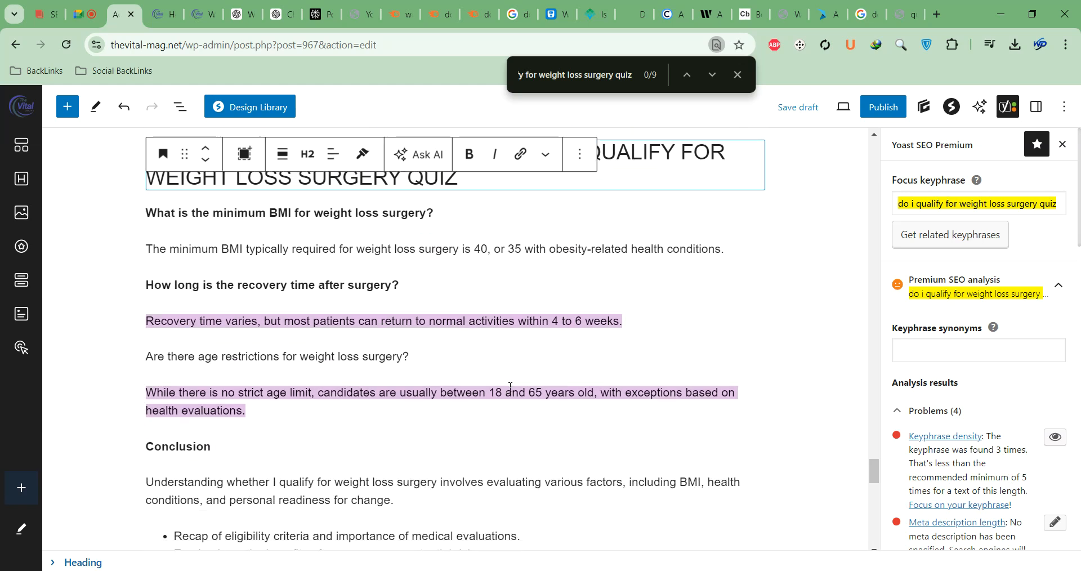
scroll(511, 388, "up", 15)
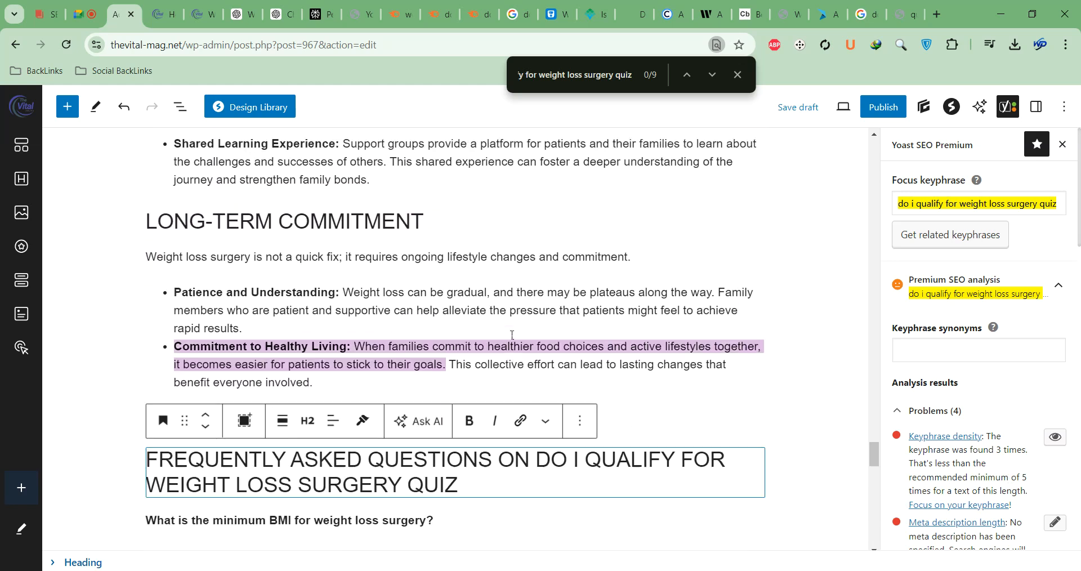
scroll(512, 334, "up", 20)
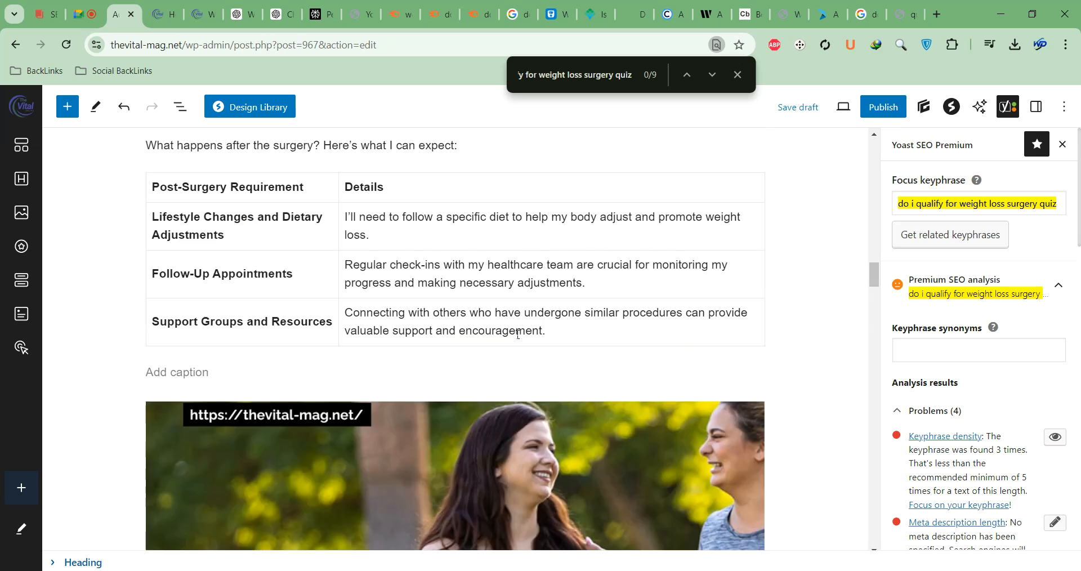
scroll(518, 334, "up", 10)
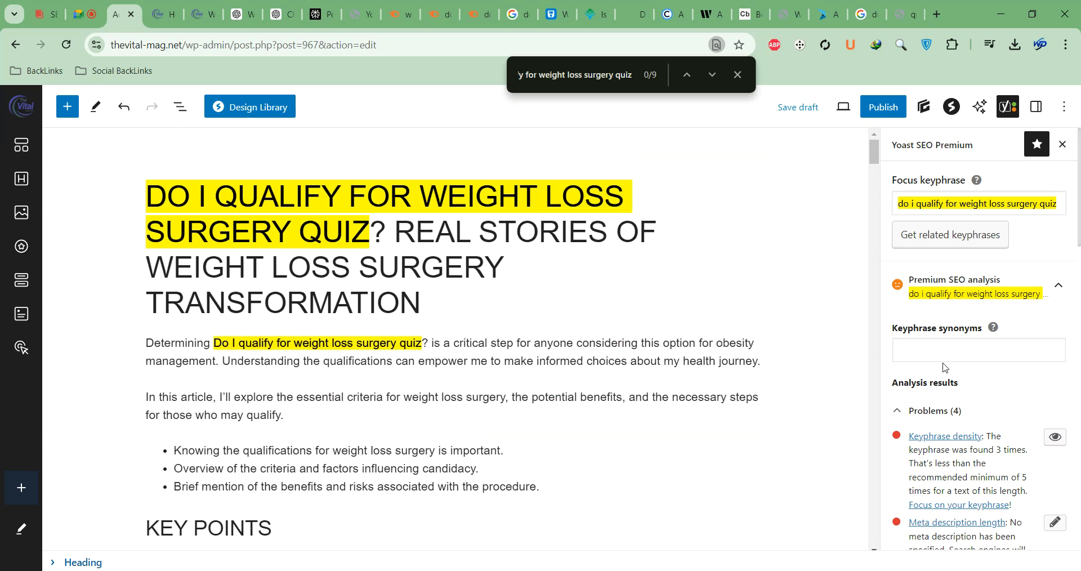
scroll(961, 355, "down", 4)
left_click_drag(952, 332, 993, 338)
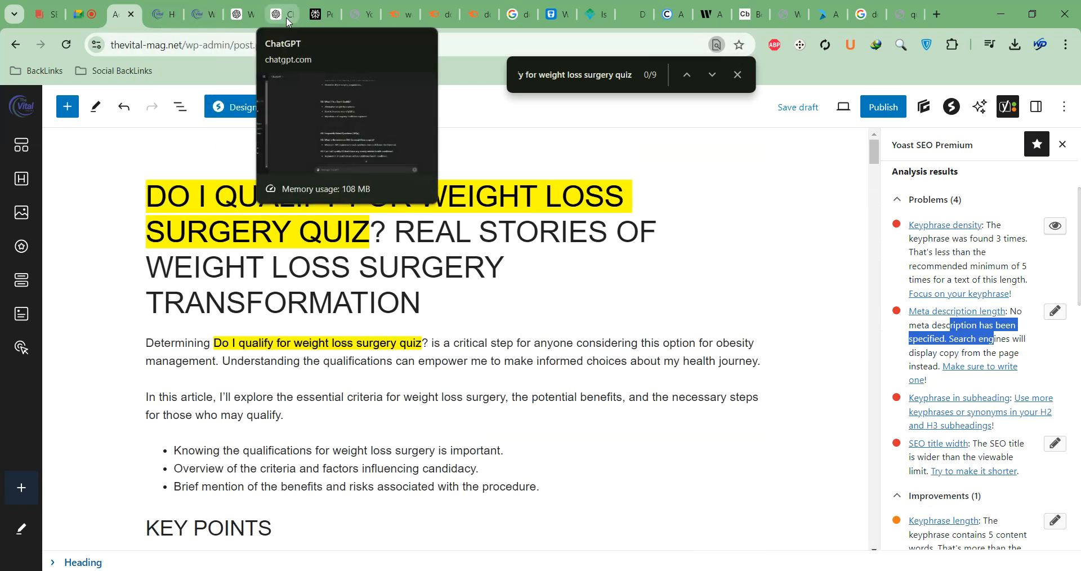
left_click(316, 14)
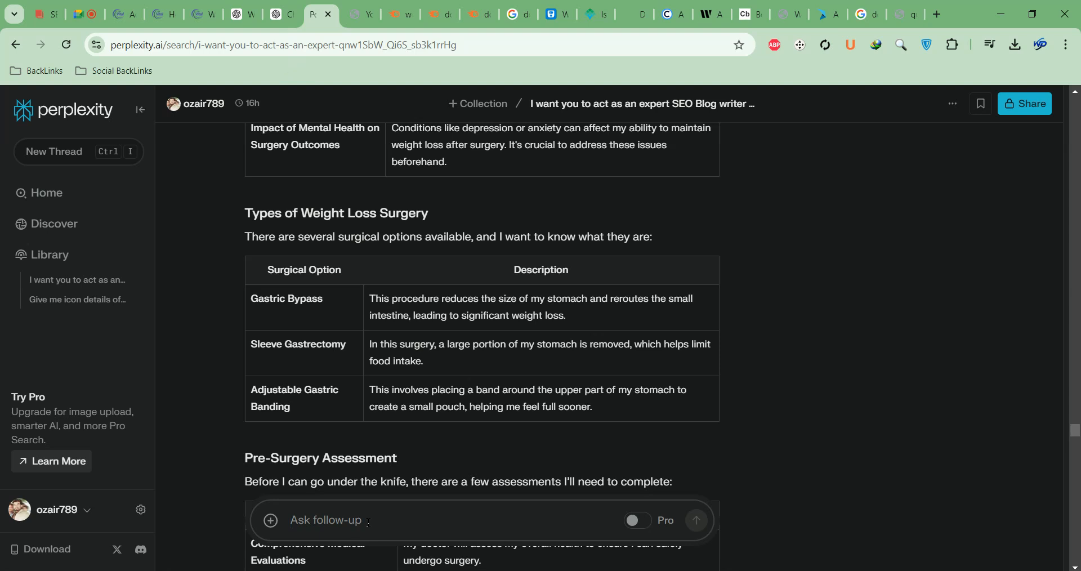
type("Write me")
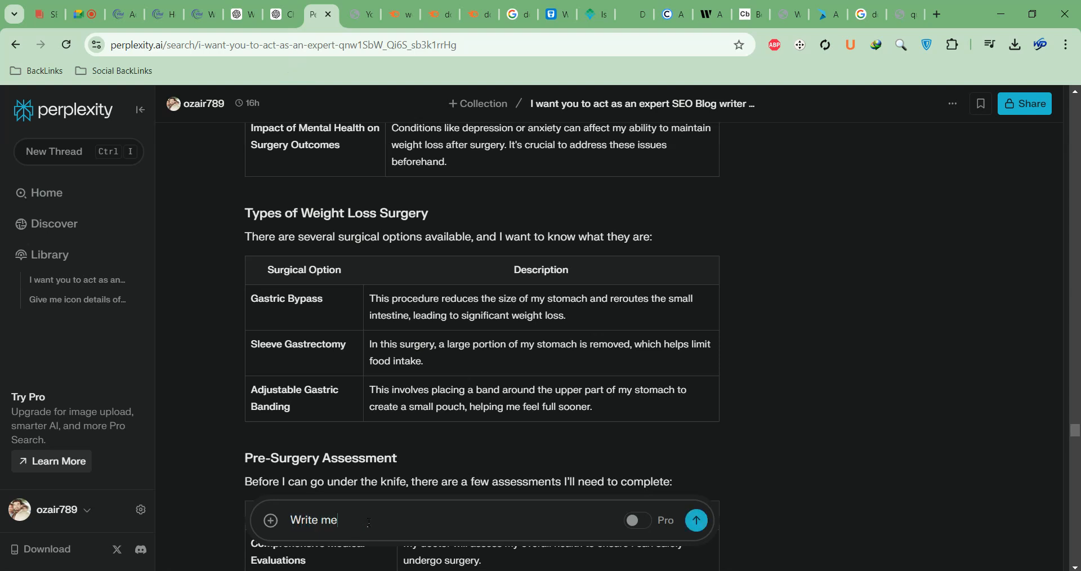
type("ta description also add thi")
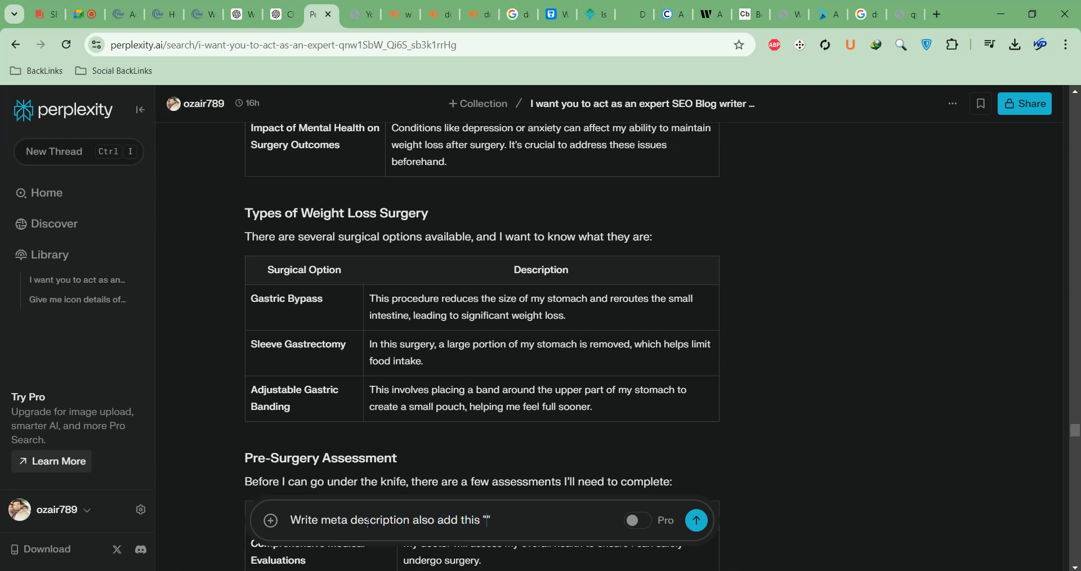
type("s \"\"")
type("do i qualify for weight loss surgery quiz")
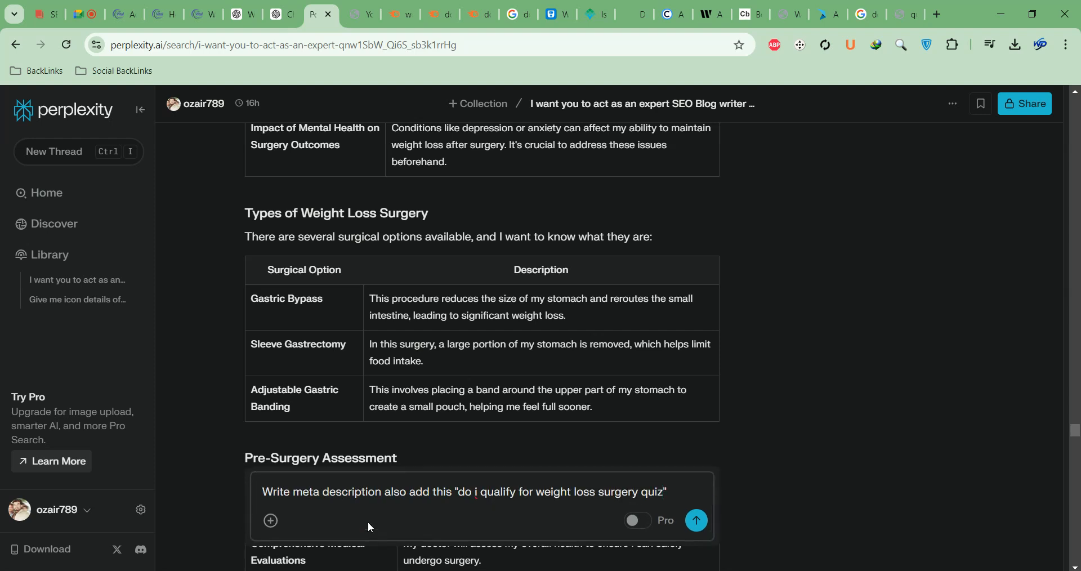
left_click(697, 521)
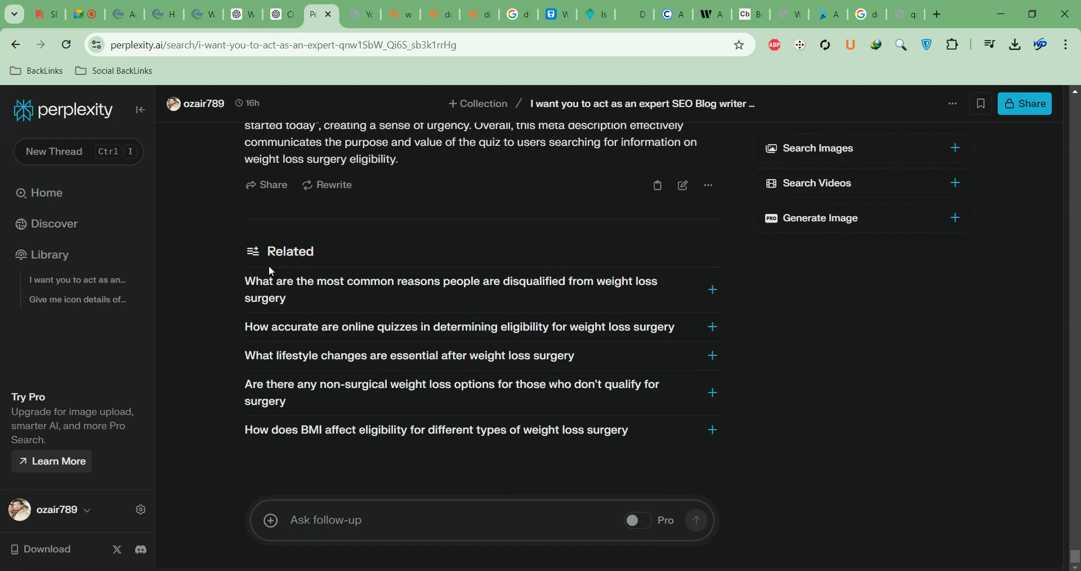
Step: Copy the suggested meta description from "Take our" through "obesity-related health conditions"
scroll(271, 272, "up", 5)
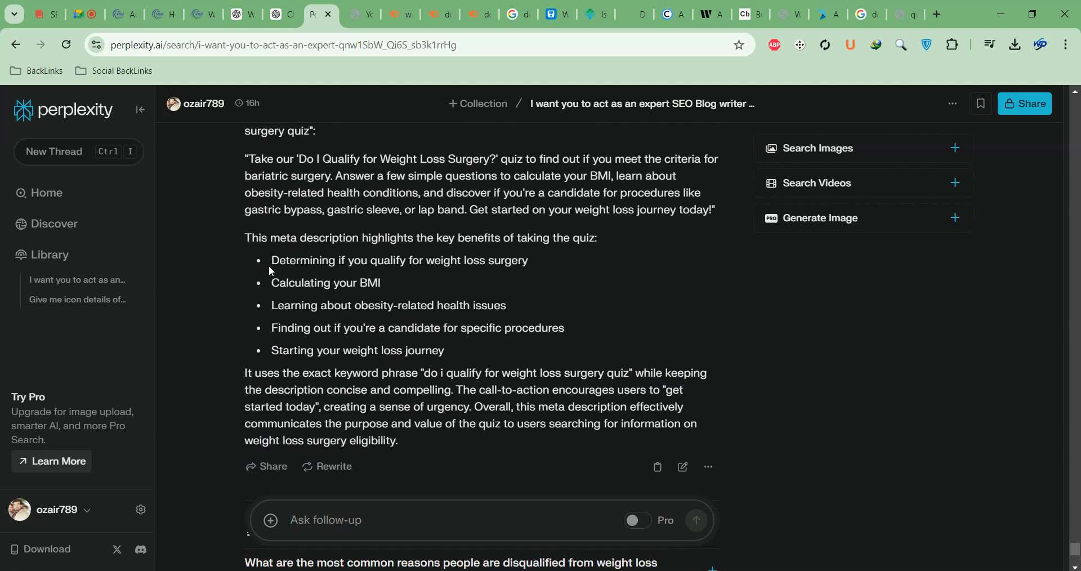
scroll(271, 272, "up", 1)
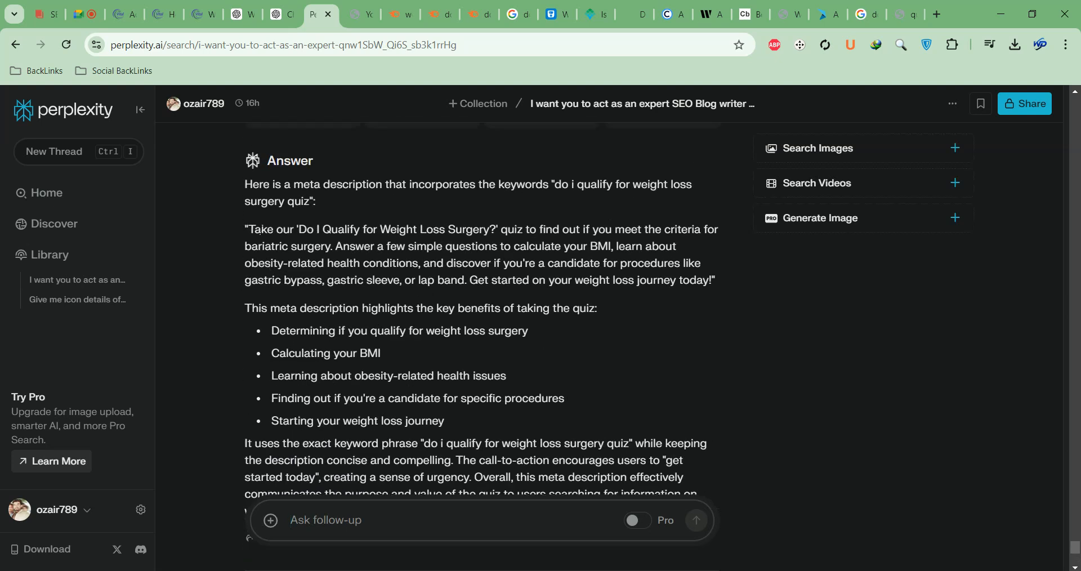
left_click_drag(251, 229, 419, 267)
key("ctrl+c")
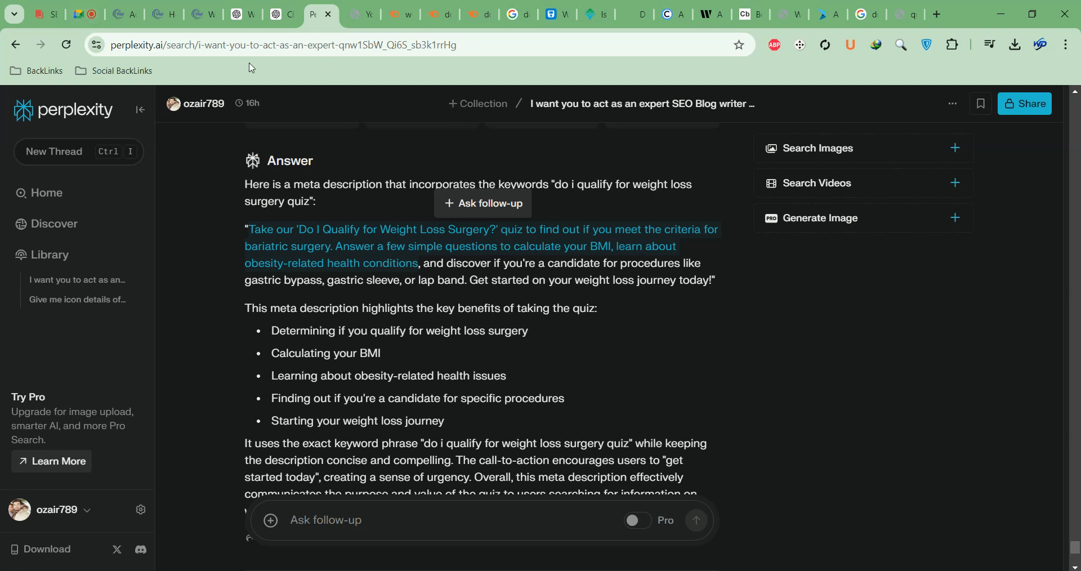
Step: Return to the WordPress article and paste the copied text as its Yoast meta description
left_click(242, 18)
left_click(185, 21)
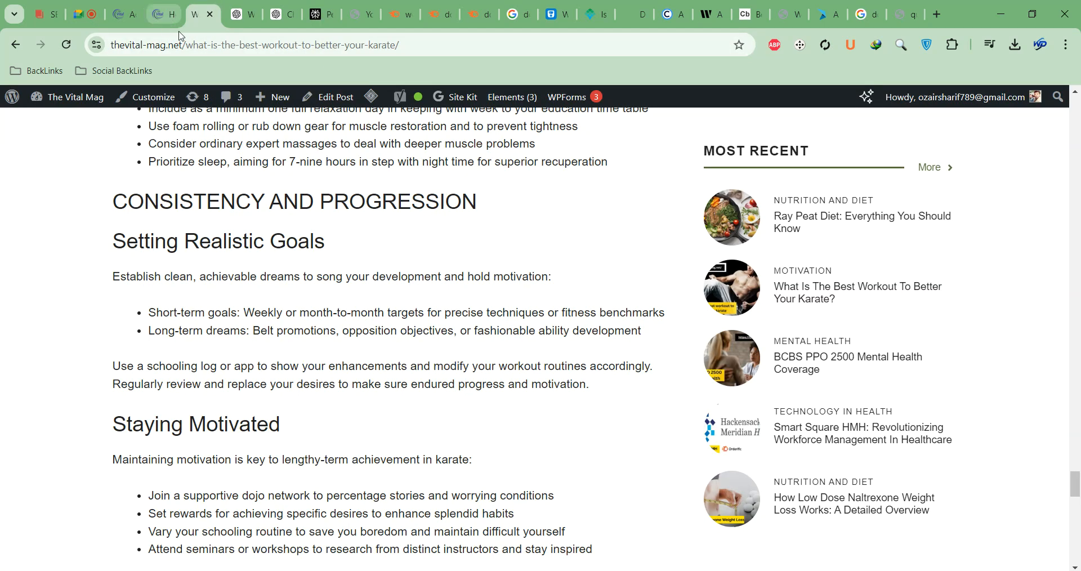
left_click(155, 16)
left_click(135, 15)
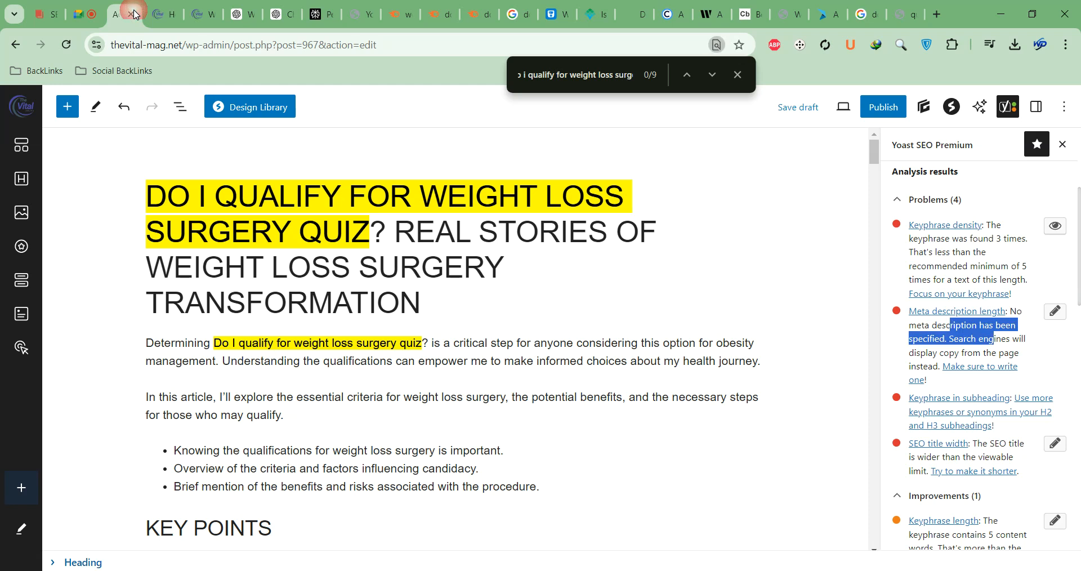
scroll(950, 204, "up", 4)
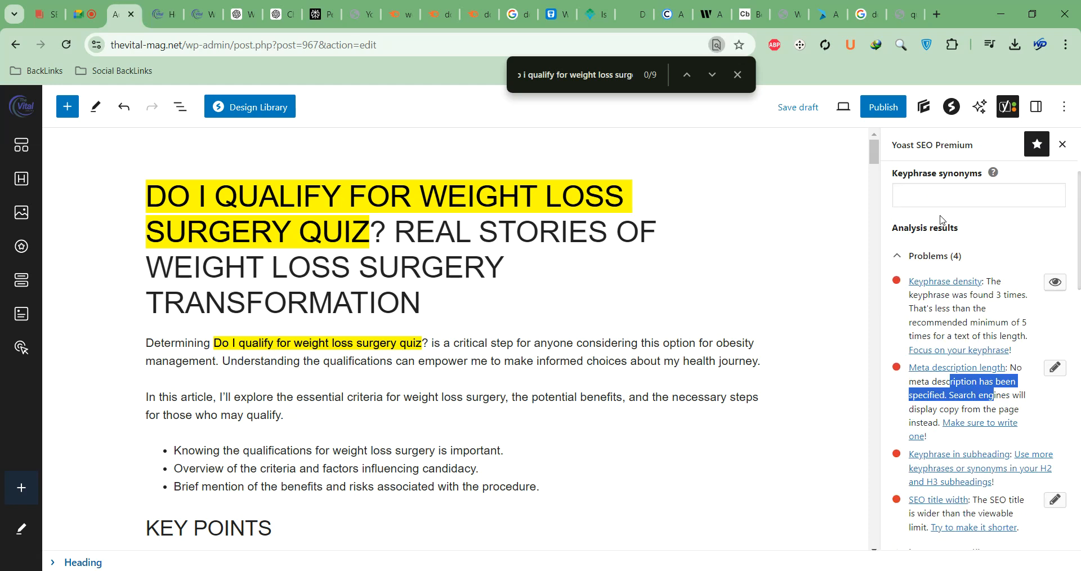
left_click_drag(877, 166, 839, 557)
scroll(338, 305, "up", 5)
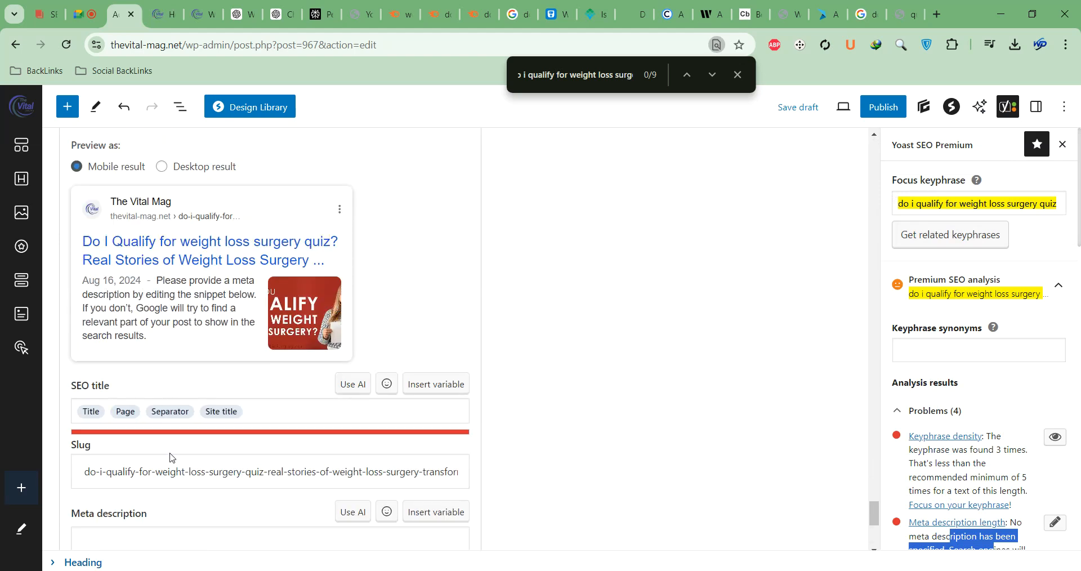
scroll(166, 459, "down", 1)
left_click(137, 475)
key("ctrl+v")
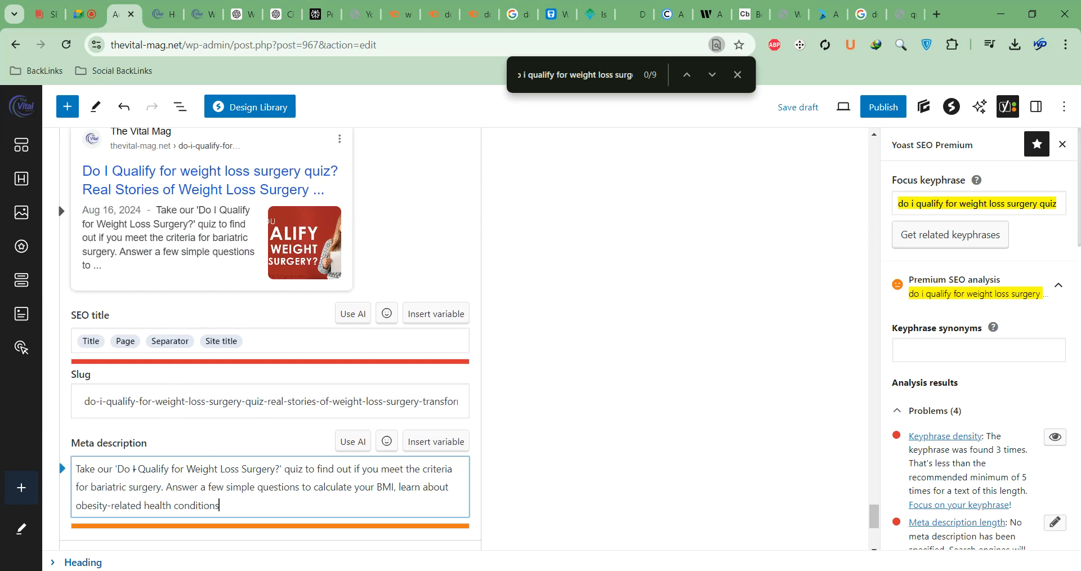
Step: Add "Quiz" to the quoted phrase 'Do I Qualify for Weight Loss Surgery?' in the meta description and remove the duplicate "quiz" after it
double_click(119, 469)
left_click(275, 468)
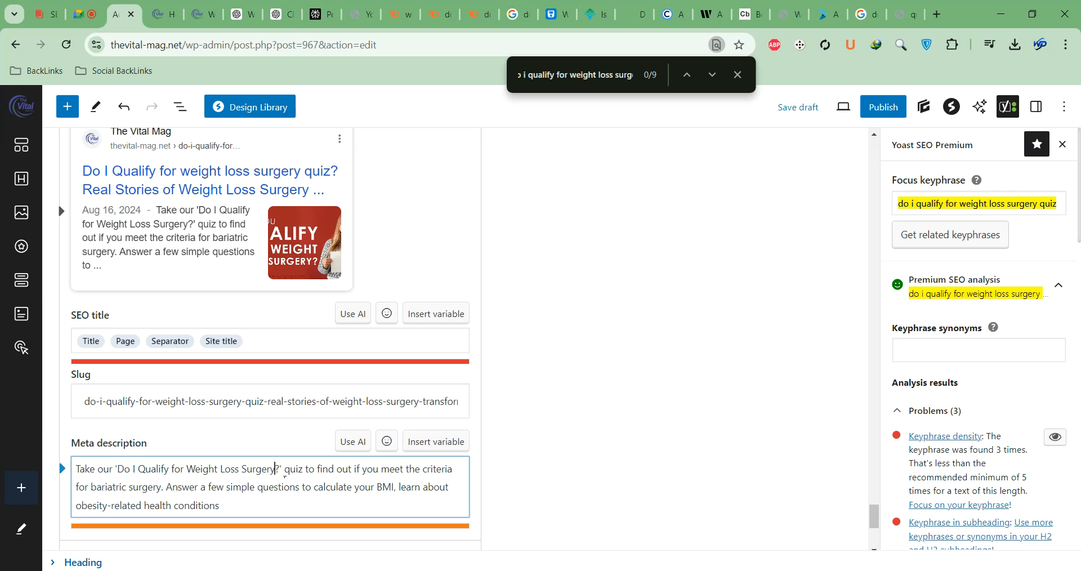
type("Quiz")
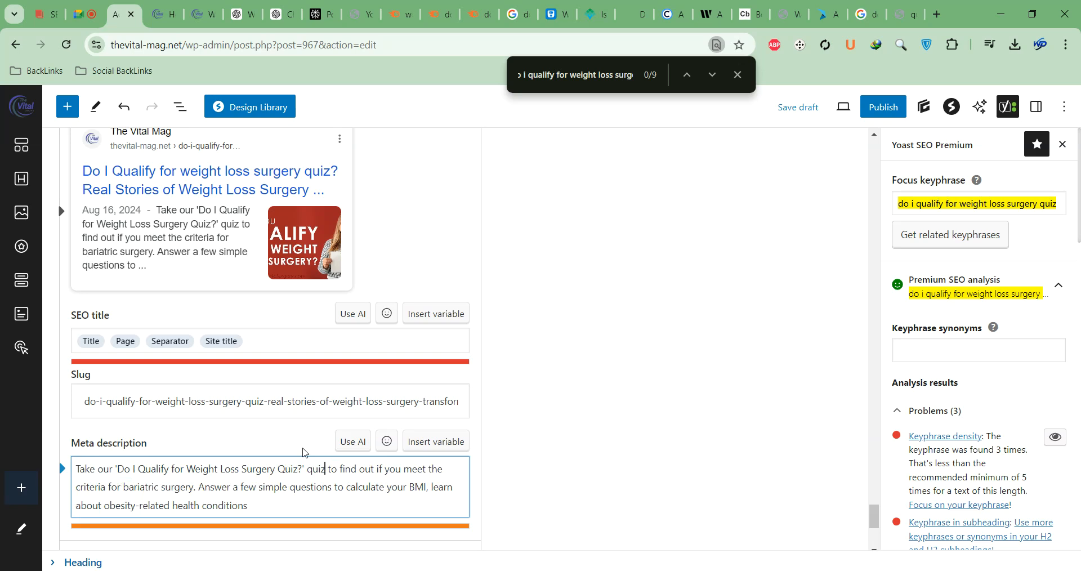
key("BackSpace")
key("BackSpace")
key("BackSpace")
key("BackSpace")
key("BackSpace")
key("BackSpace")
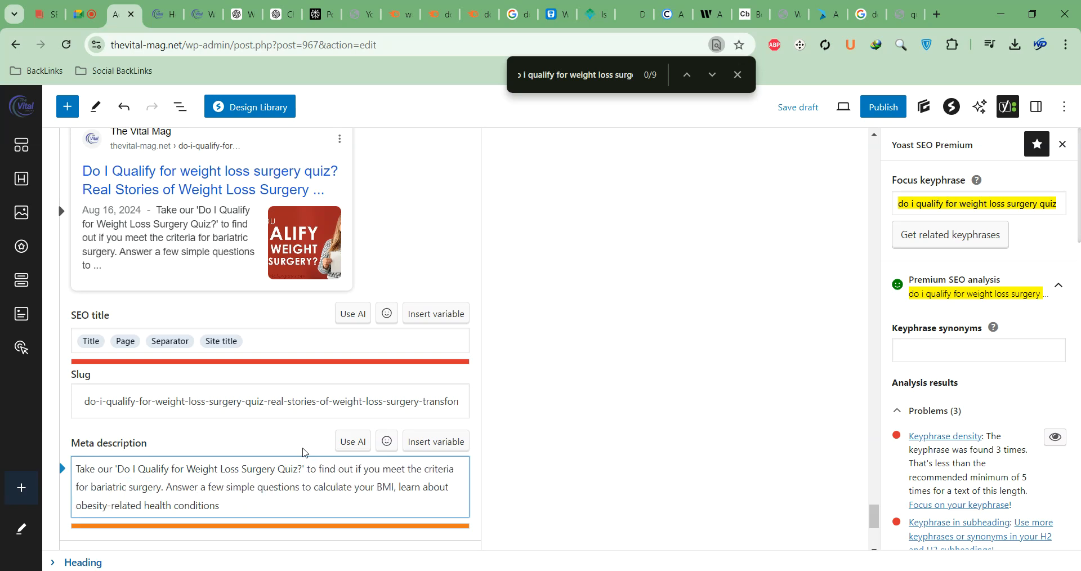
type("'")
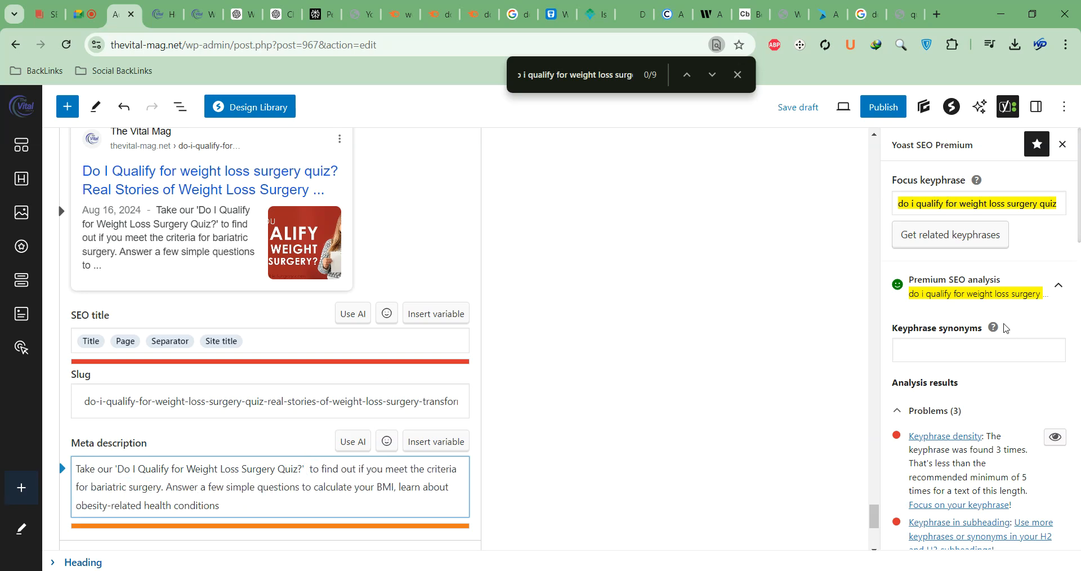
Step: Replace the article's slug with the focus keyphrase "do i qualify for weight loss surgery quiz"
triple_click(998, 203)
key("ctrl+c")
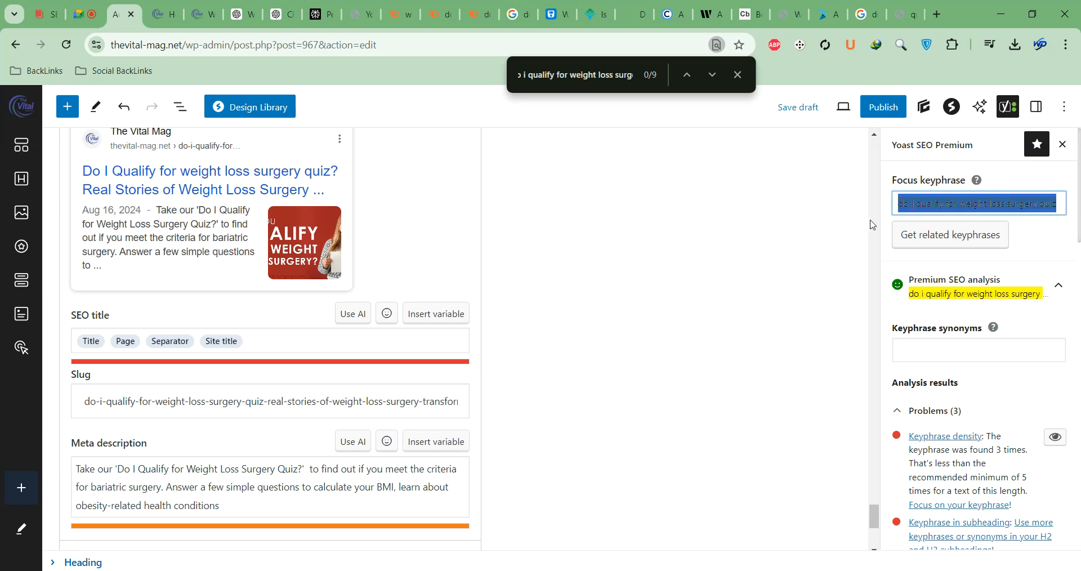
triple_click(107, 398)
key("ctrl+v")
left_click(598, 405)
key("ctrl+s")
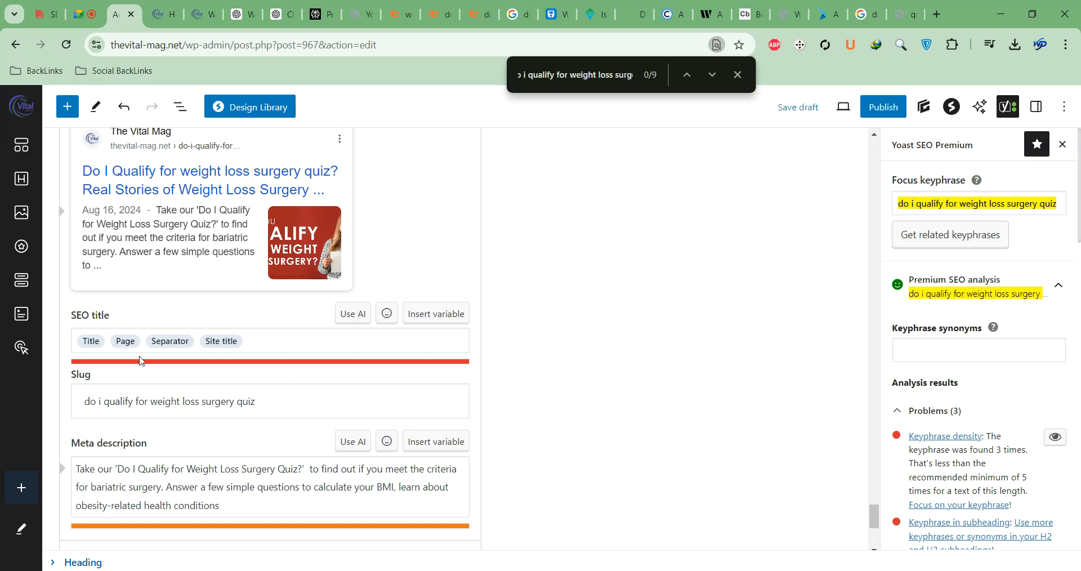
Step: Replace the Title variable in the SEO title with "do i qualify for weight loss surgery quiz"
left_click(105, 338)
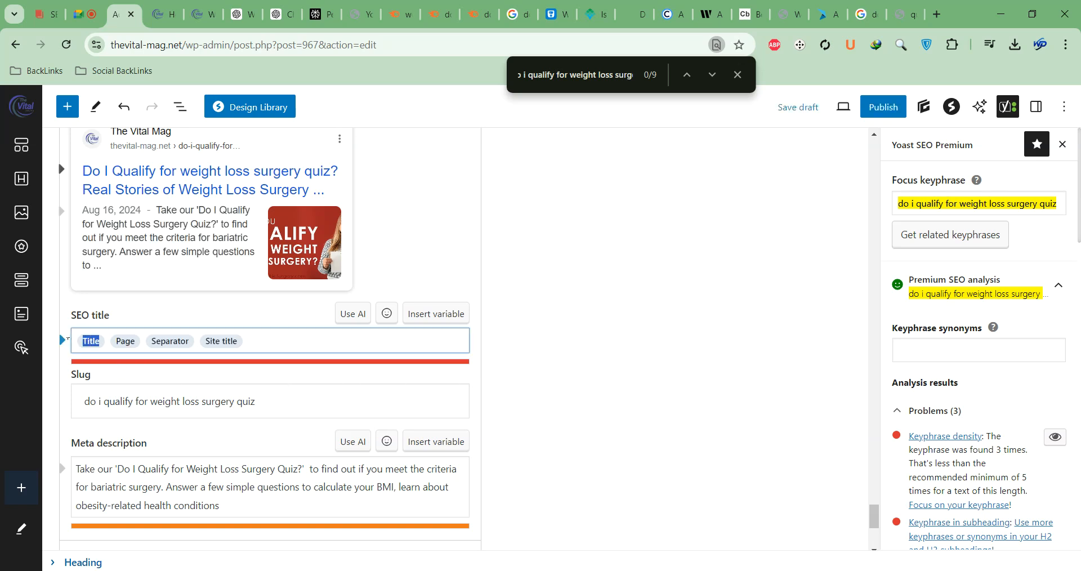
key("ctrl+v")
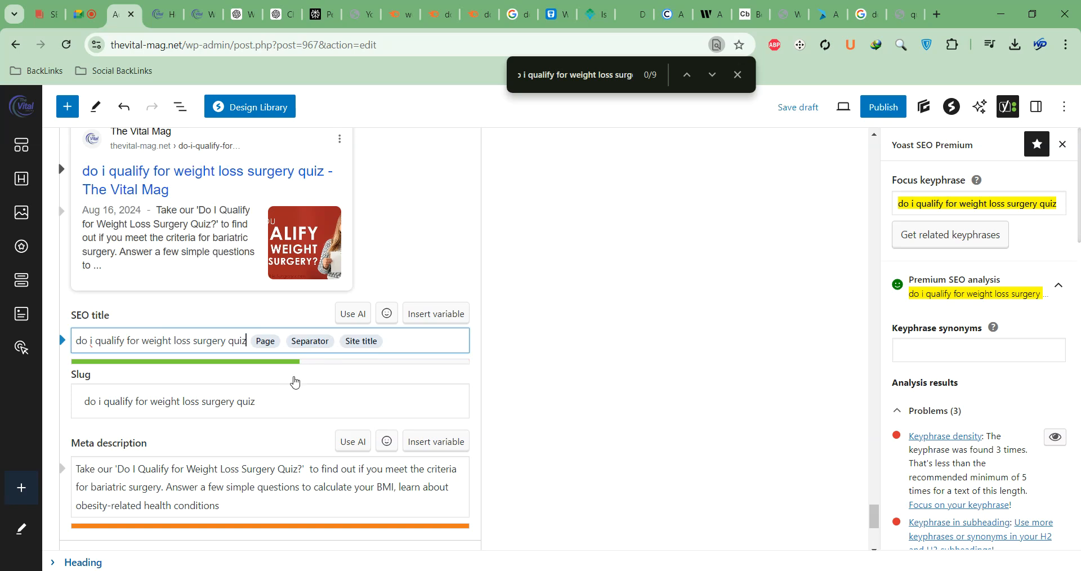
key("Left")
key("Left")
key("Left")
key("Left")
key("Left")
key("Left")
key("Left")
key("Left")
key("Left")
key("Left")
key("Left")
key("Left")
key("Left")
key("Left")
key("Left")
Step: Replace the lowercase keyphrase in the SEO title with the meta description's capitalized "Do I Qualify for Weight Loss Surgery Quiz" and append a question mark
left_click_drag(117, 471, 299, 470)
key("ctrl+c")
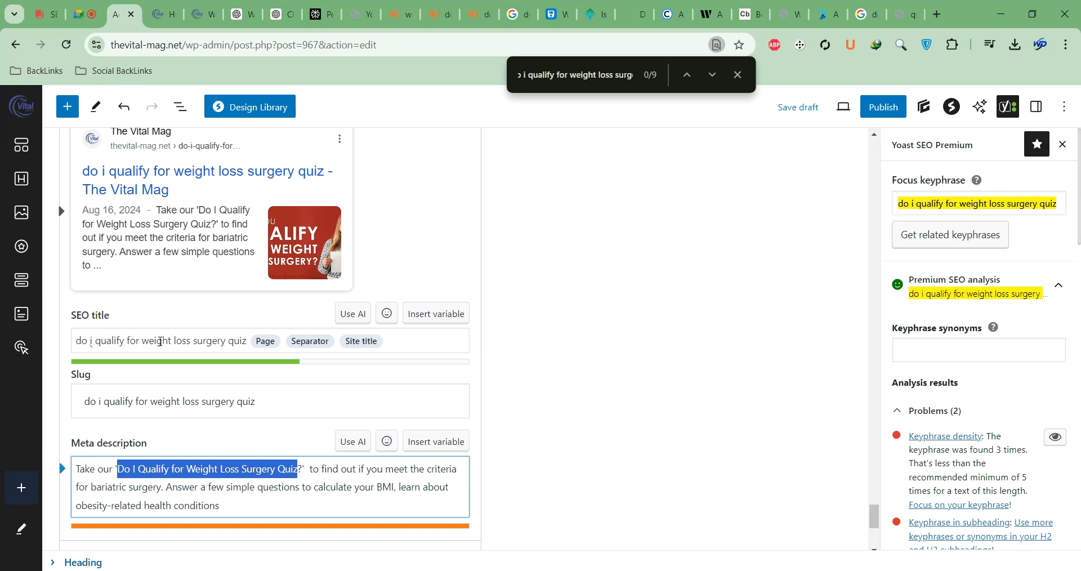
triple_click(160, 341)
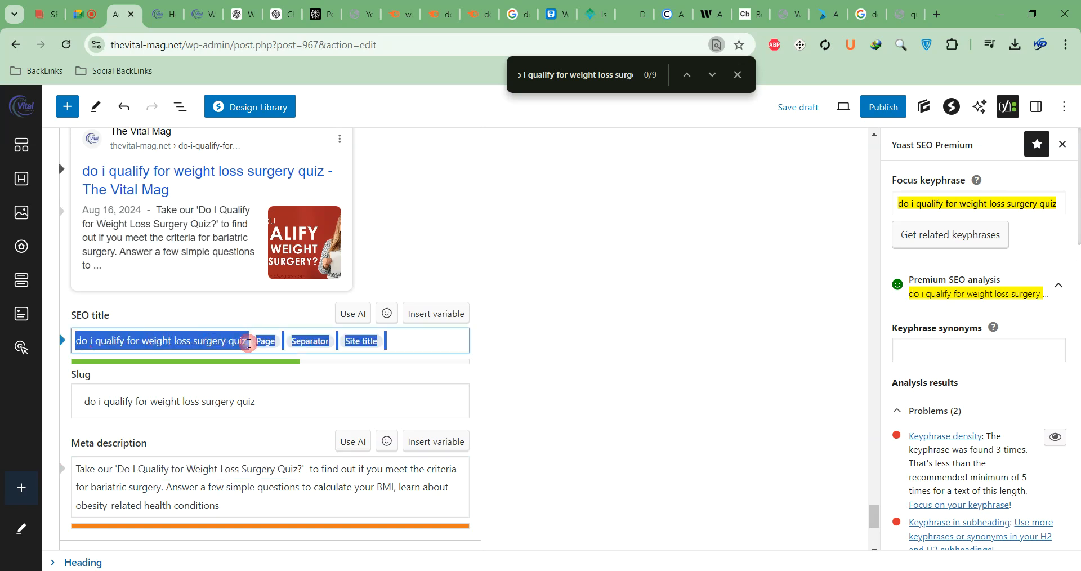
left_click(358, 370)
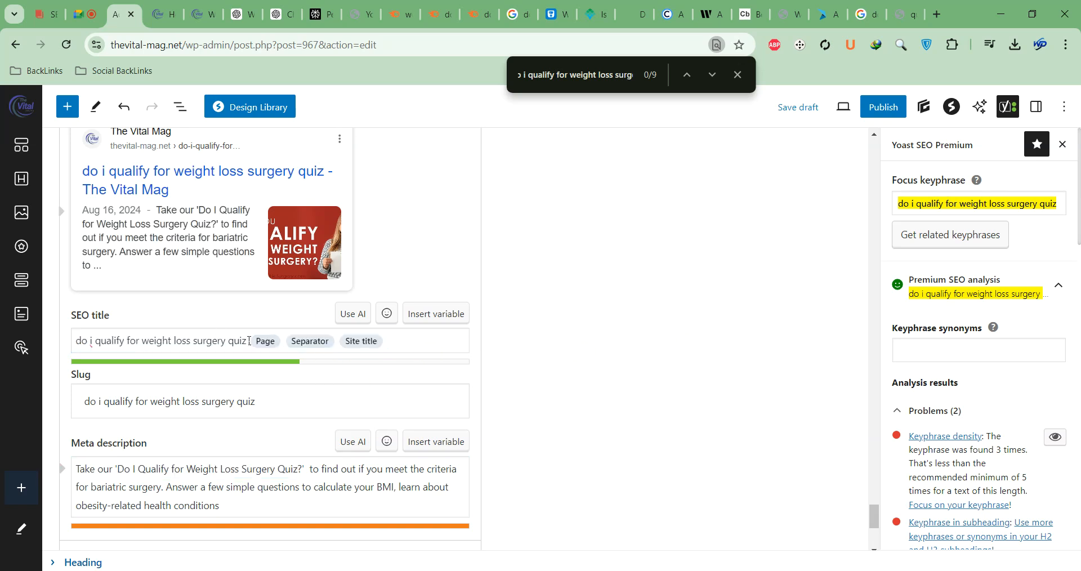
left_click_drag(249, 341, 28, 337)
key("ctrl+v")
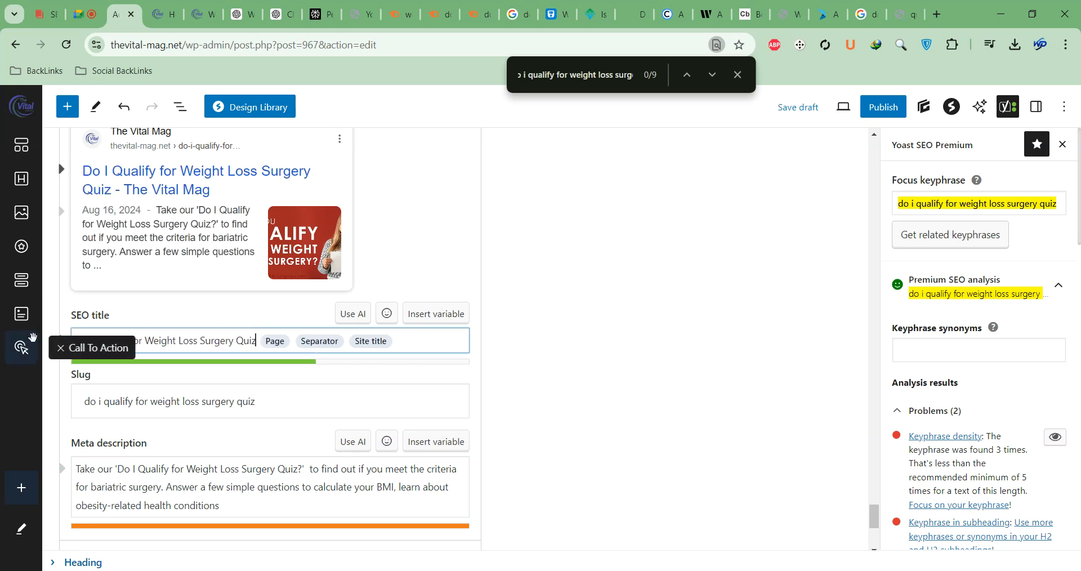
type("?")
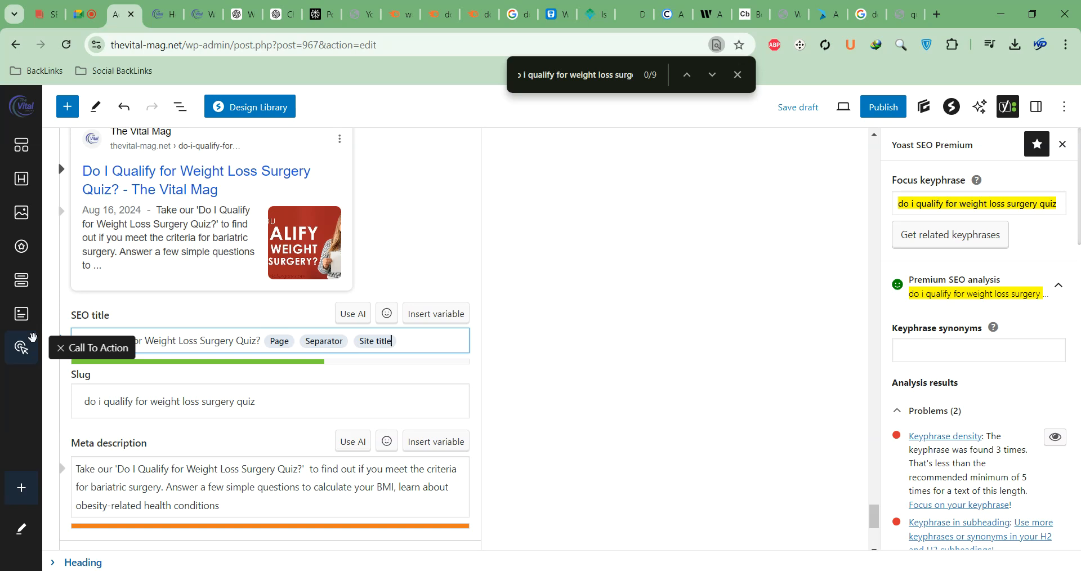
Step: Replace the Site title variable at the end of the SEO title with the domain "thevital-mag.net" copied from the page address
key("BackSpace")
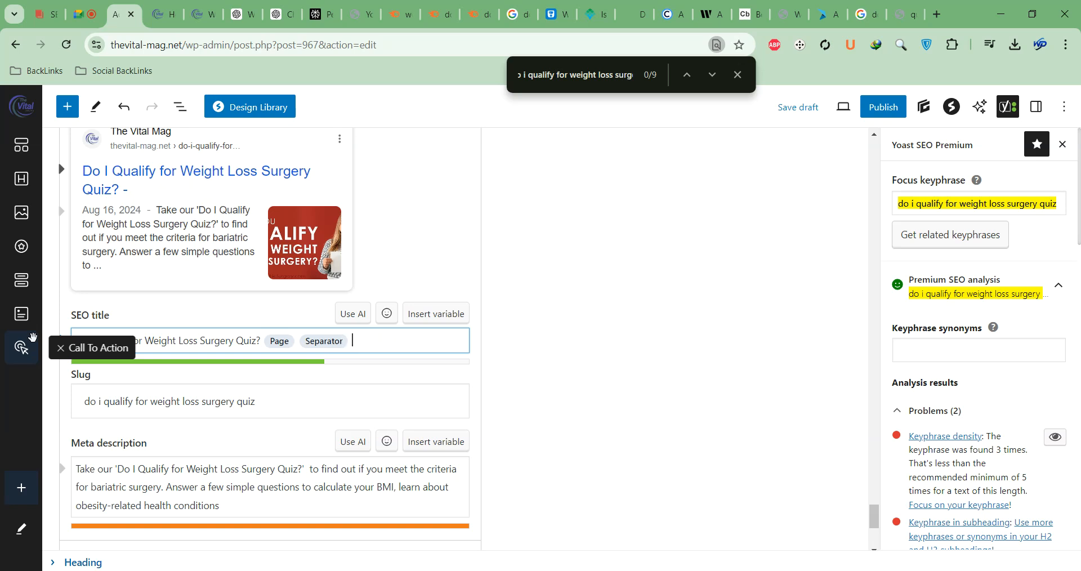
type("the")
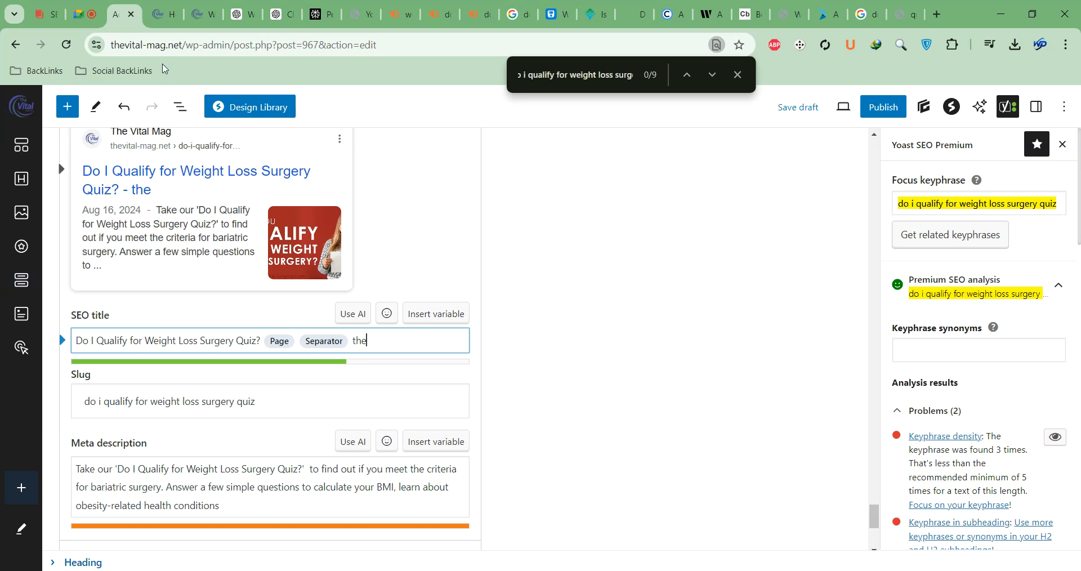
left_click_drag(179, 45, 108, 49)
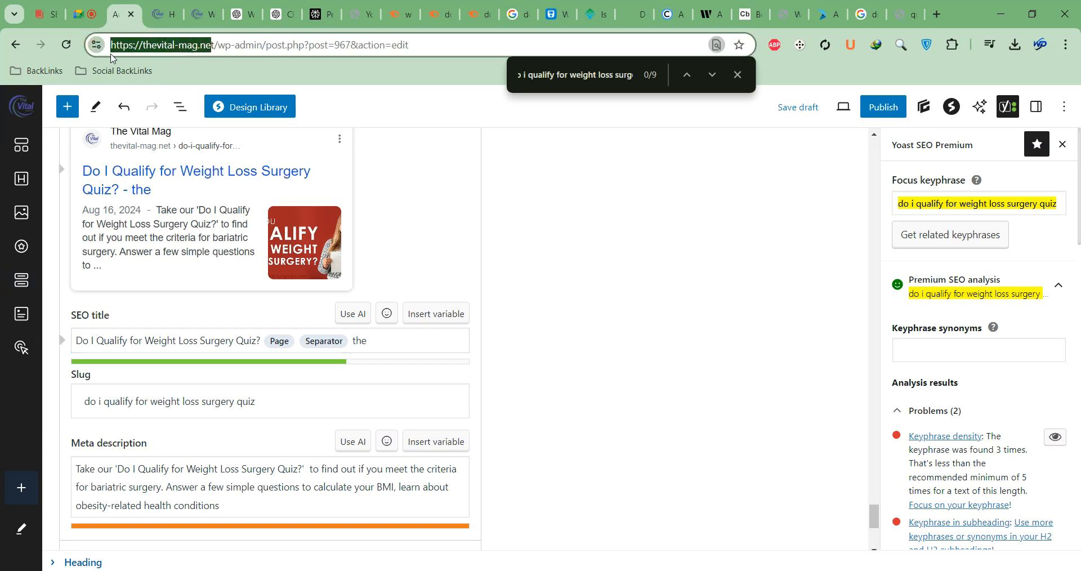
left_click_drag(216, 43, 141, 60)
key("ctrl+c")
left_click_drag(375, 340, 356, 340)
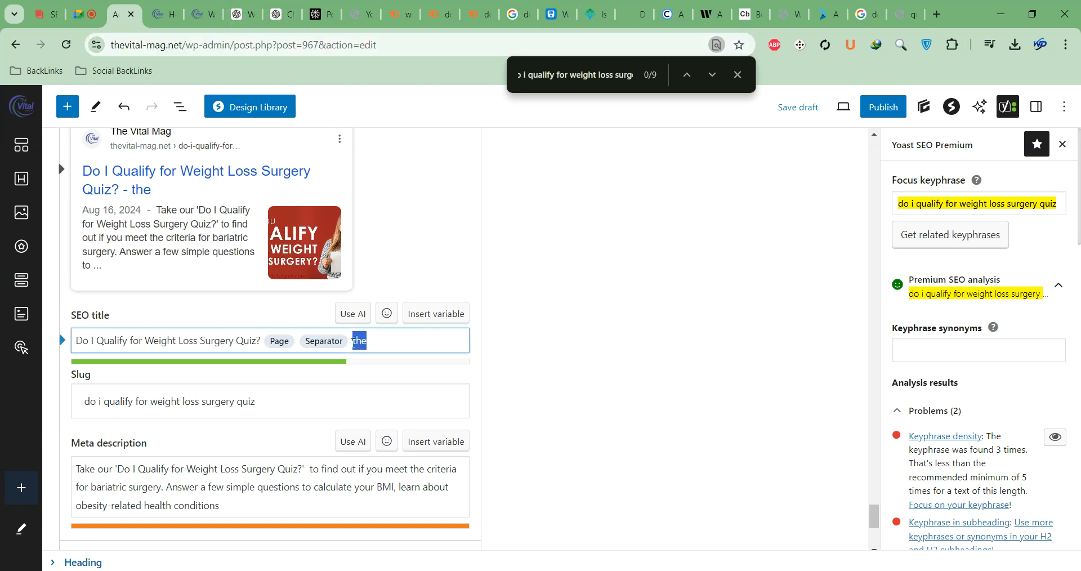
key("ctrl+v")
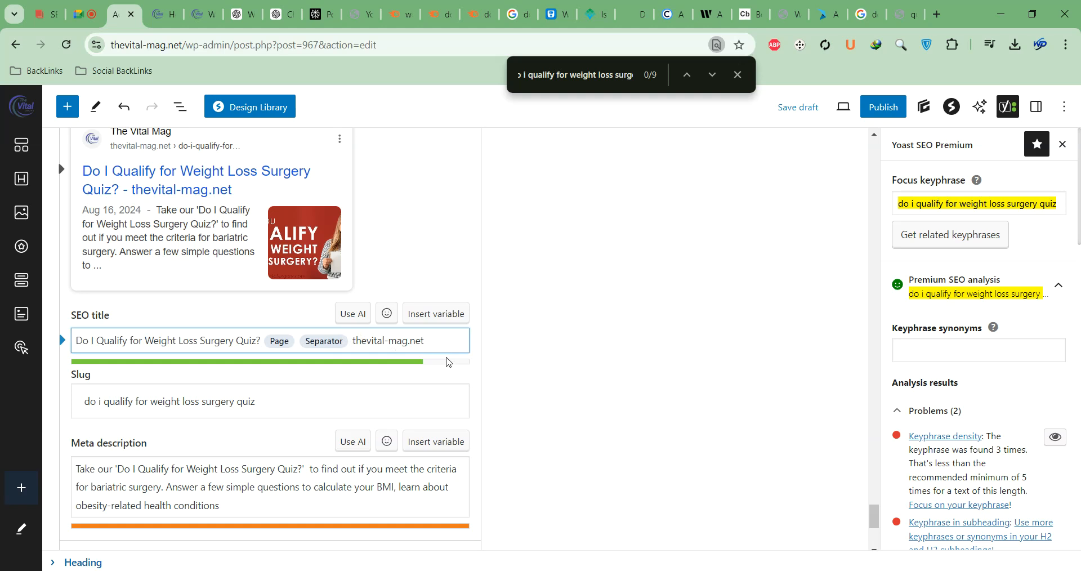
Step: Extend the domain in the SEO title to read "the//vital-mag.net blog"
type("blog")
left_click(546, 339)
type("//")
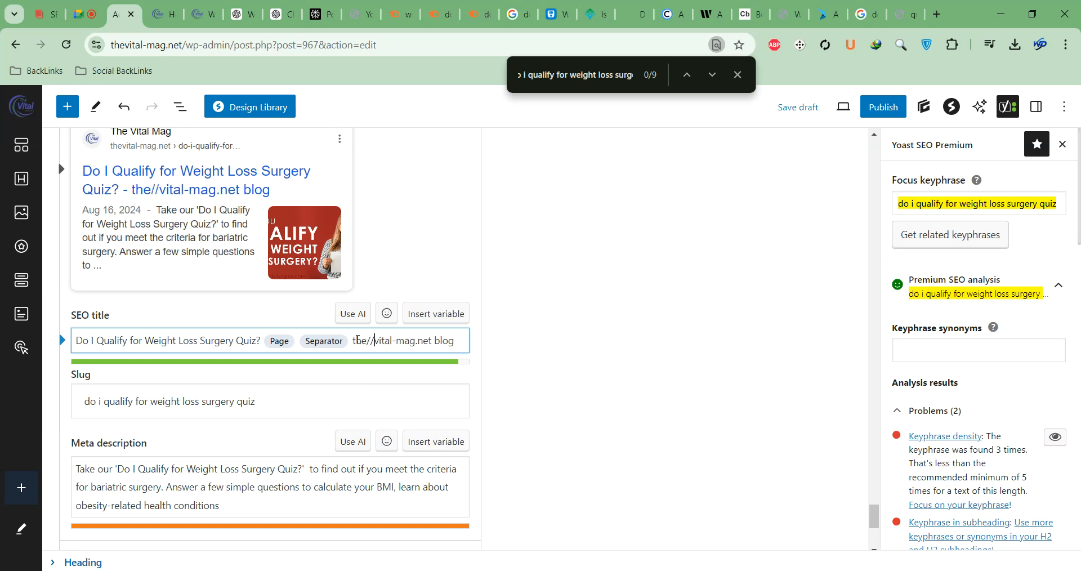
Step: Copy "the//vital-mag.net blog" from the SEO title, switch to Semrush and search its Keyword Overview for that phrase
left_click_drag(353, 341, 456, 342)
key("ctrl+c")
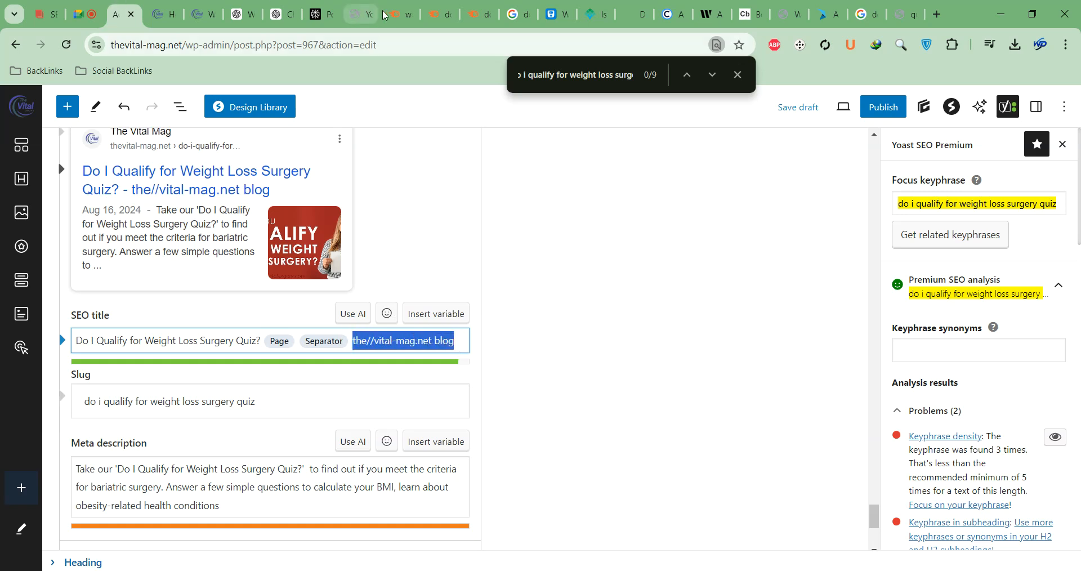
left_click(401, 14)
key("ctrl+Tab")
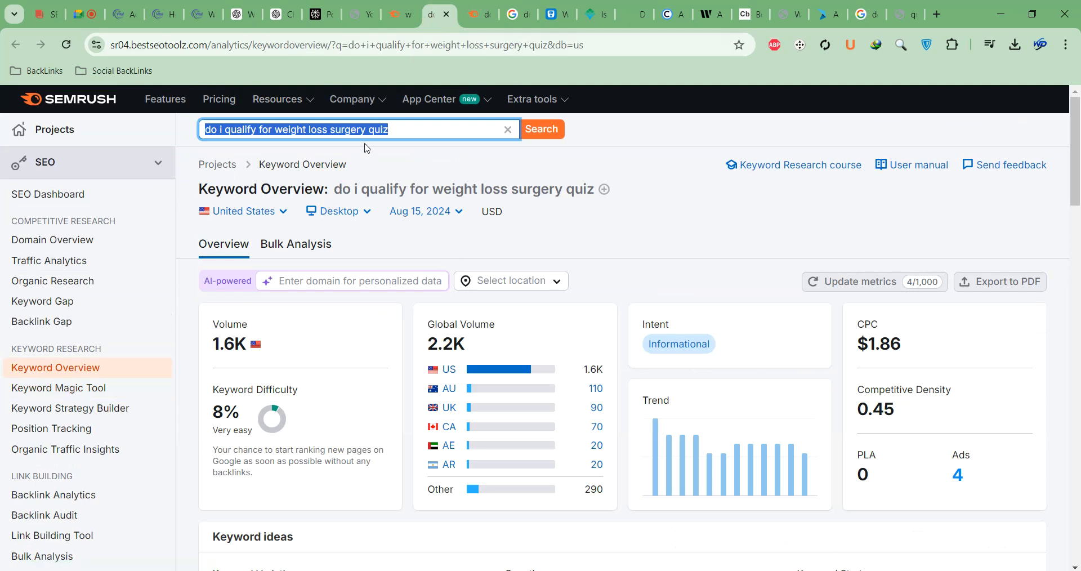
key("ctrl+v")
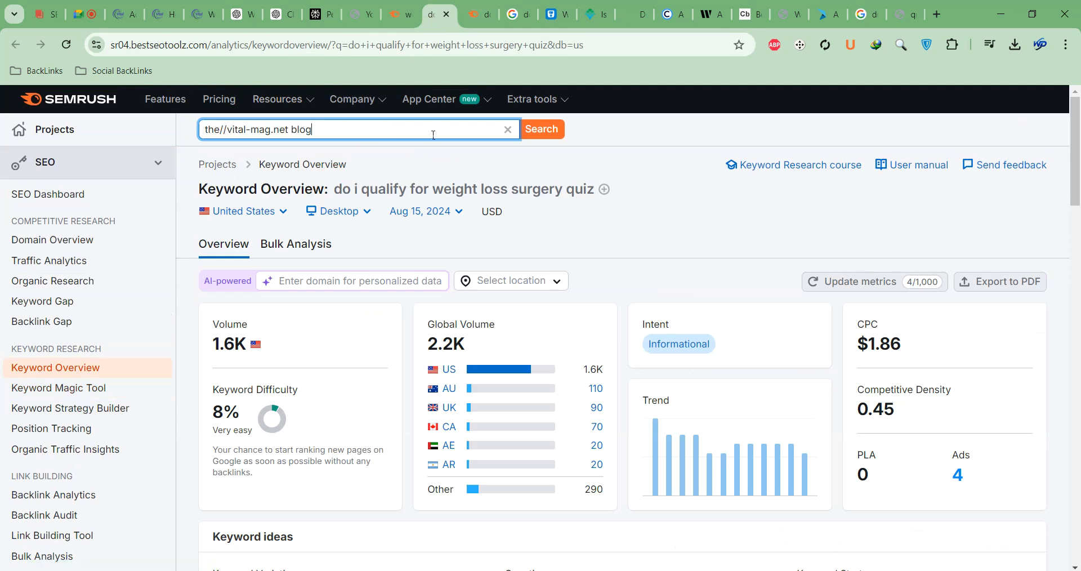
left_click(546, 134)
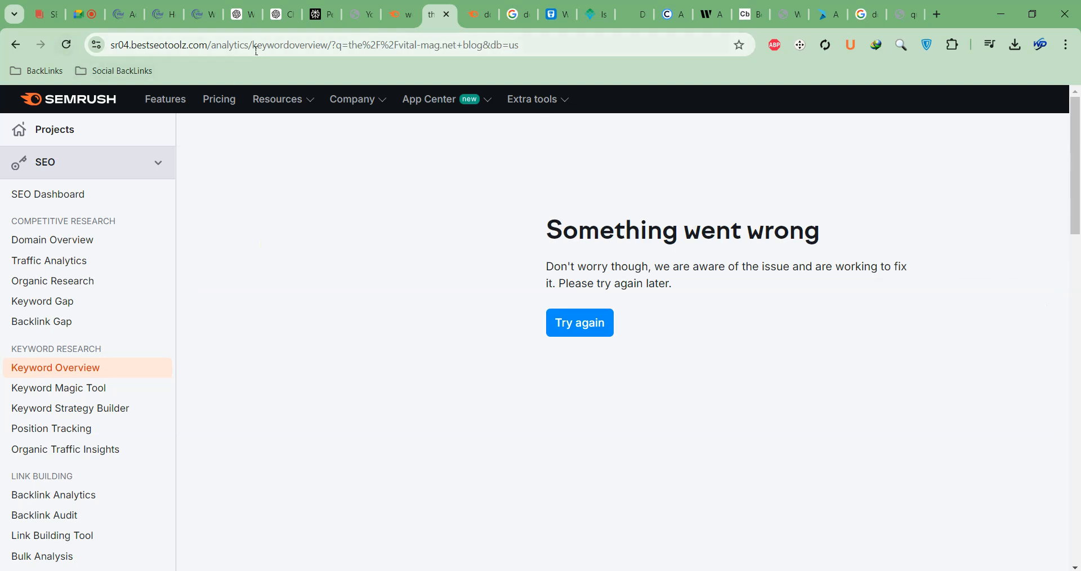
Step: Launch SEMrush 03 from the BestSEOToolz members page and close the old Semrush pages
left_click(404, 22)
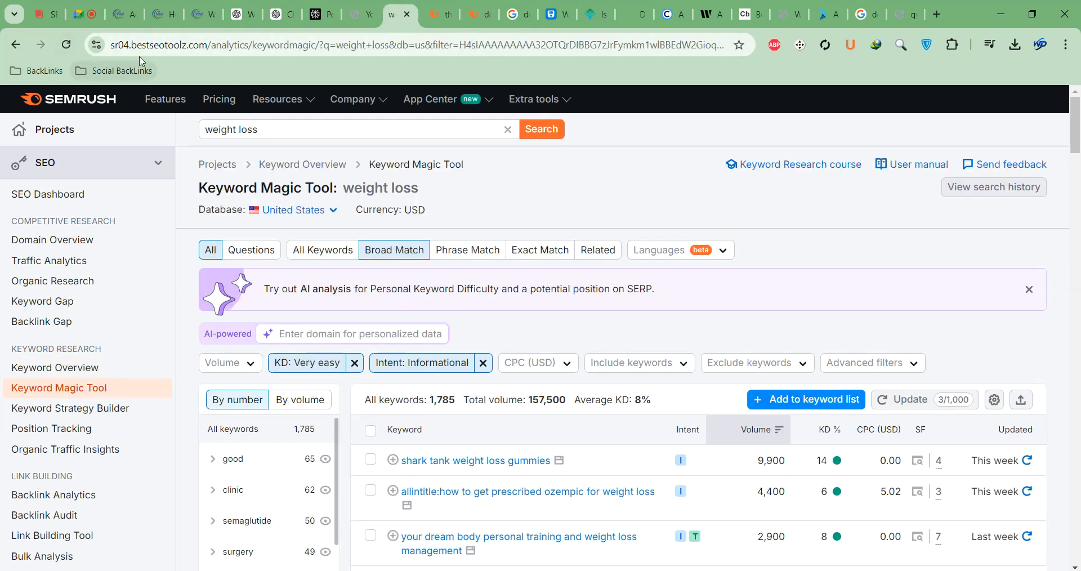
left_click(355, 11)
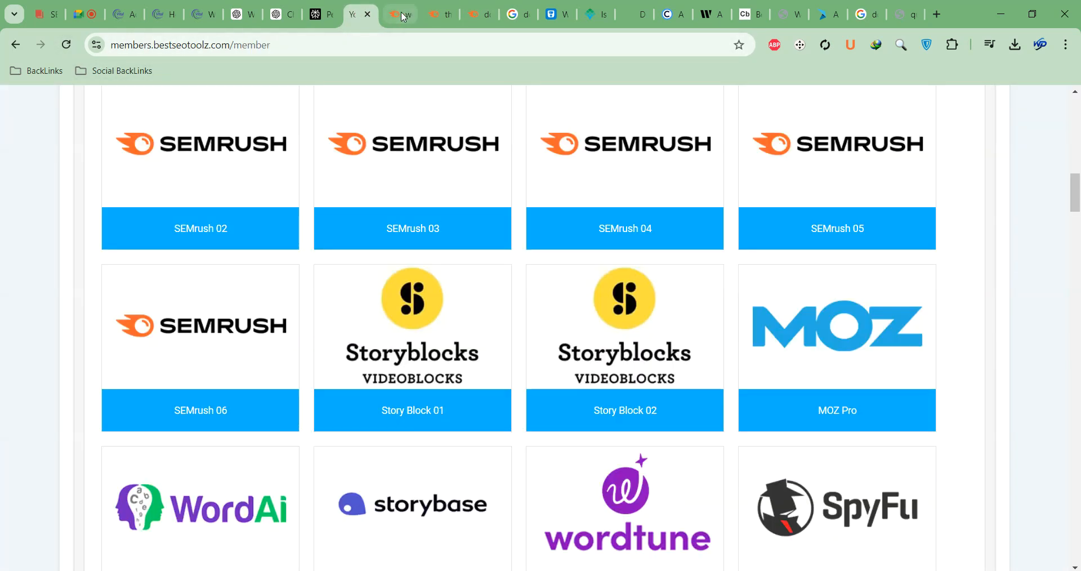
left_click(400, 13)
left_click(432, 13)
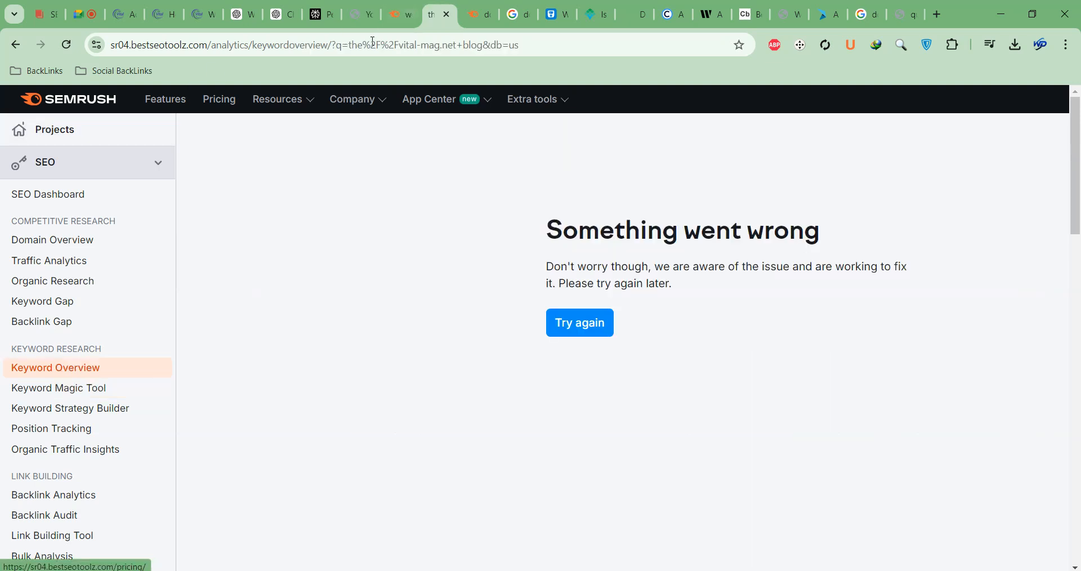
left_click(359, 14)
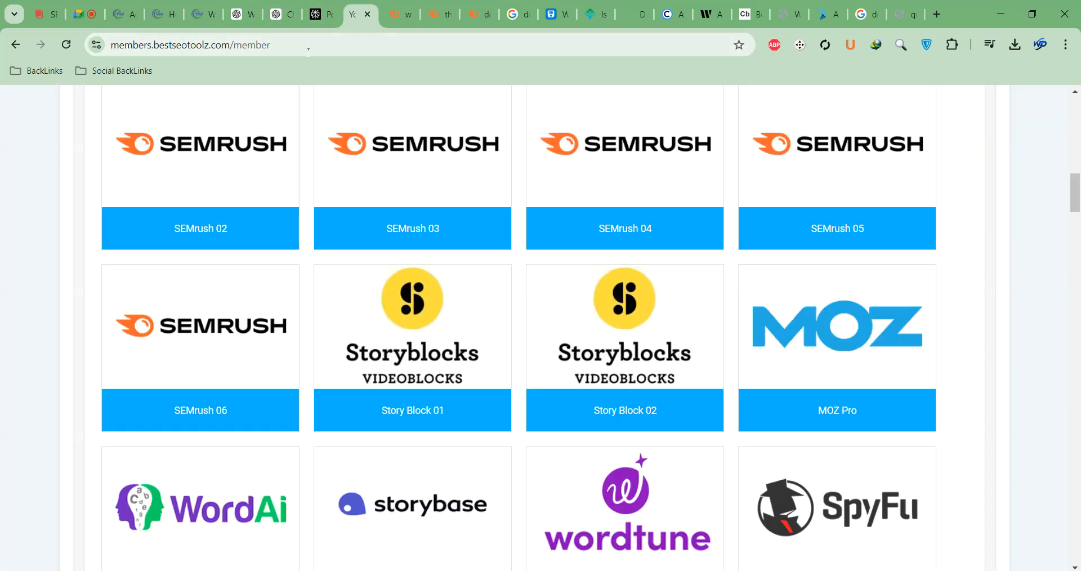
left_click(394, 232)
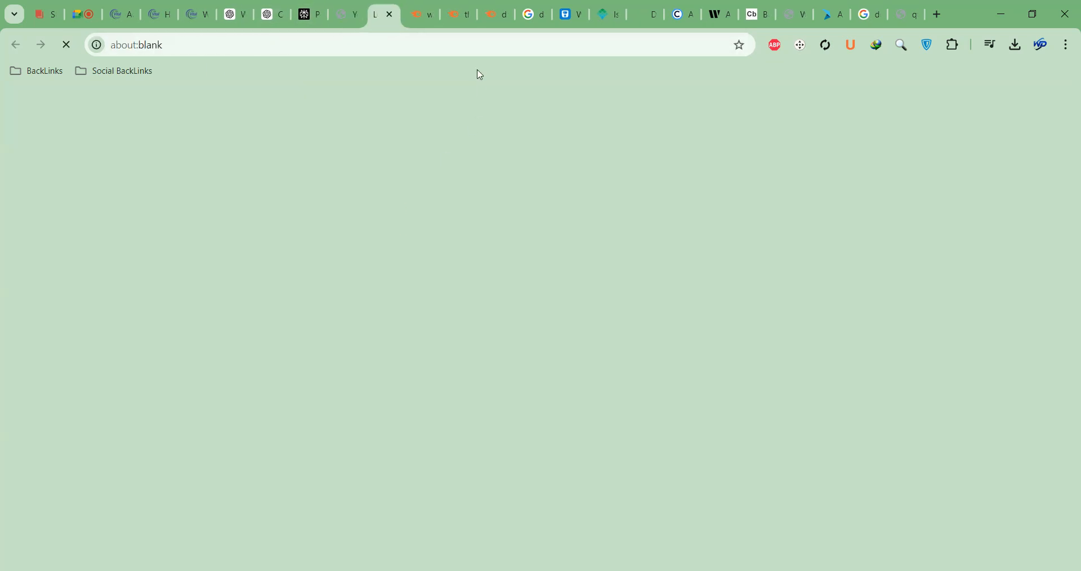
left_click(419, 16)
left_click(427, 16)
left_click(427, 15)
left_click(427, 15)
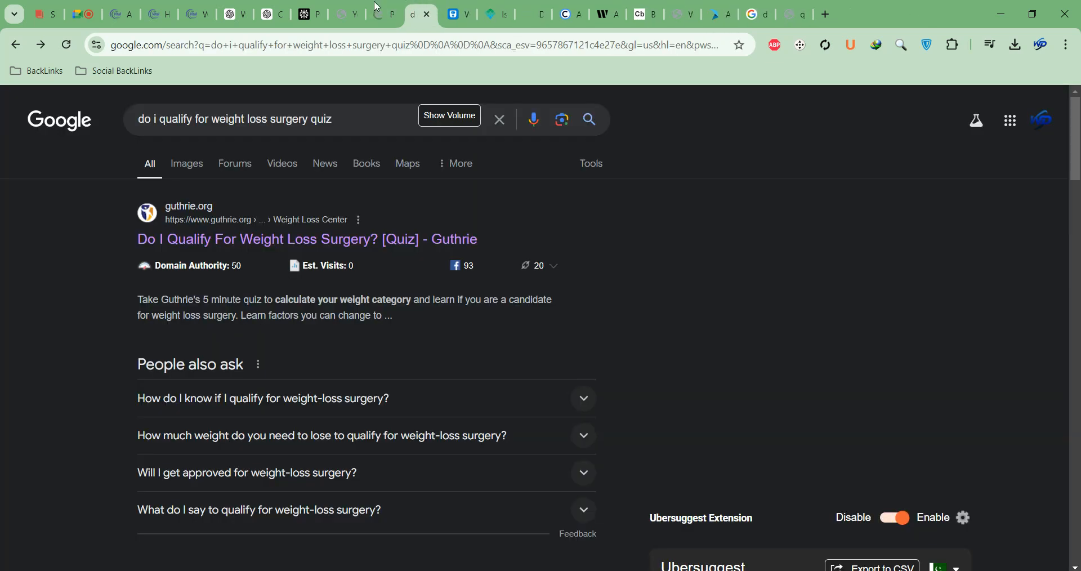
Step: Look up "the//vital-mag.net blog" in the Keyword Overview of SEMrush 03 for the US database
left_click(376, 7)
left_click(543, 218)
left_click(529, 307)
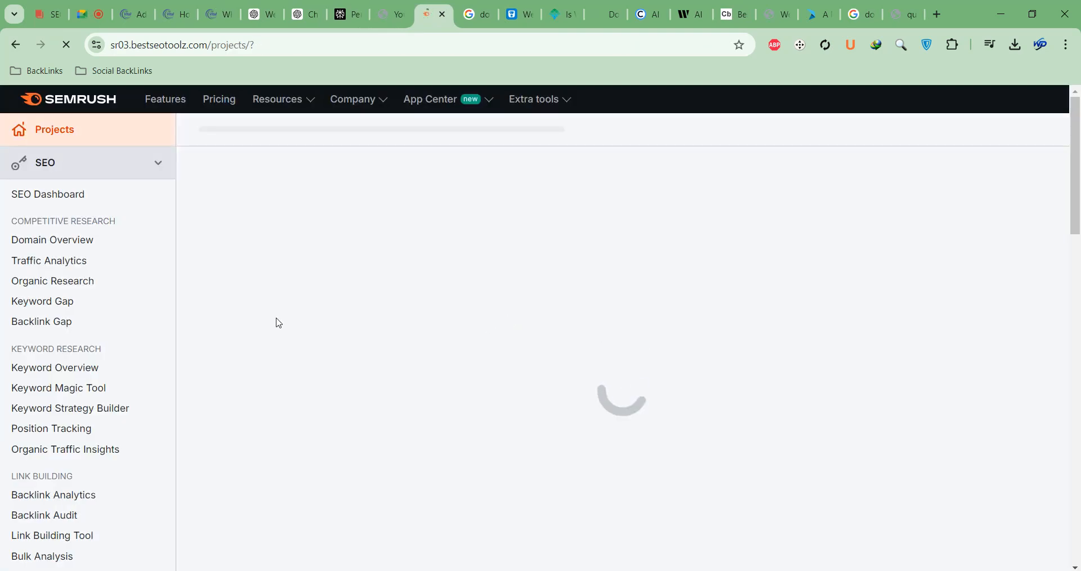
left_click(252, 131)
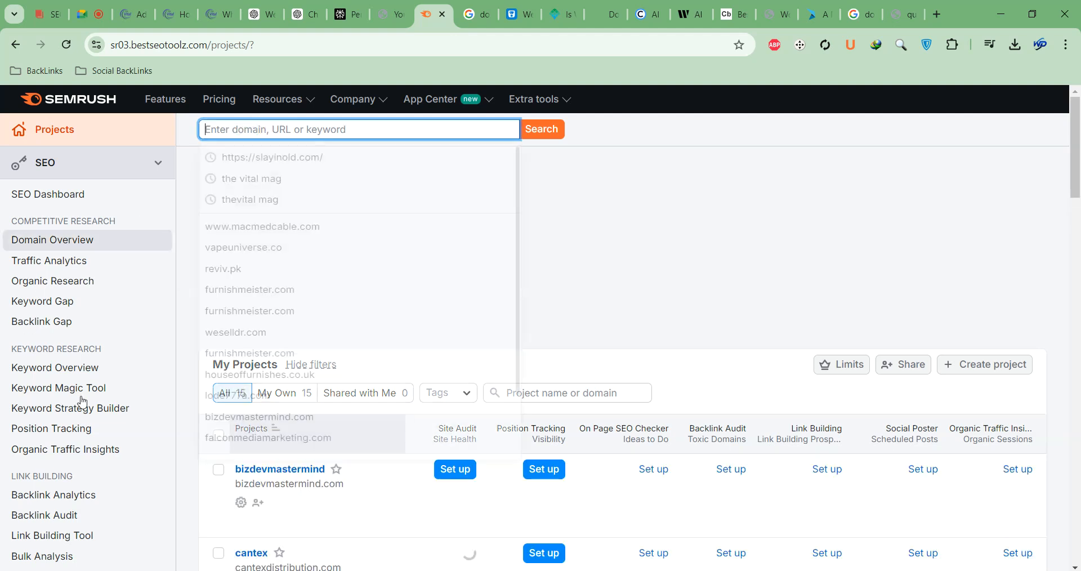
left_click(90, 372)
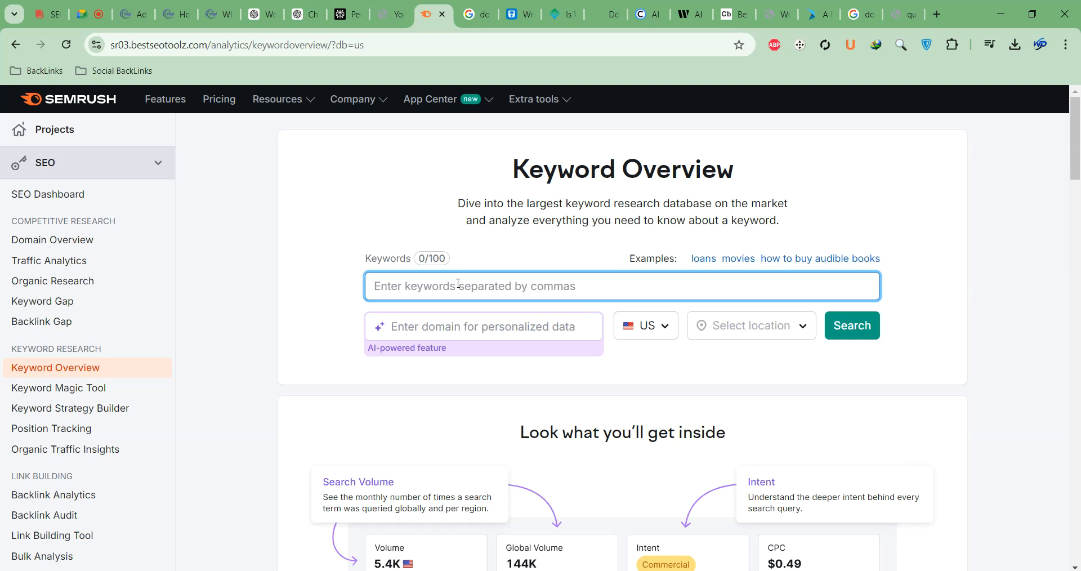
type("the//vital-mag.net blog")
left_click(847, 333)
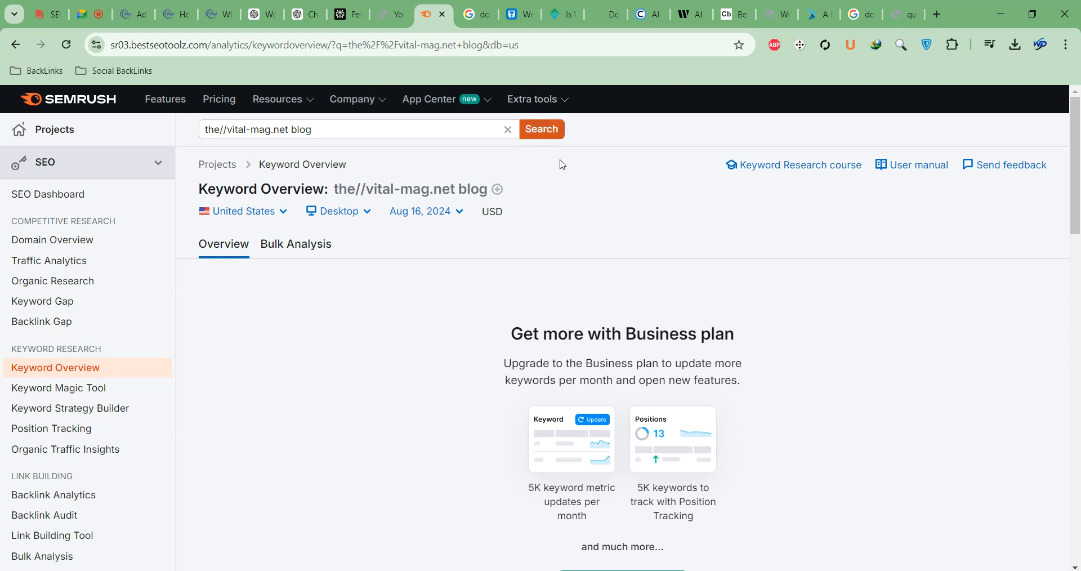
Step: Launch SEMrush 04 from the BestSEOToolz members page and close the SEMrush 03 page
left_click(391, 14)
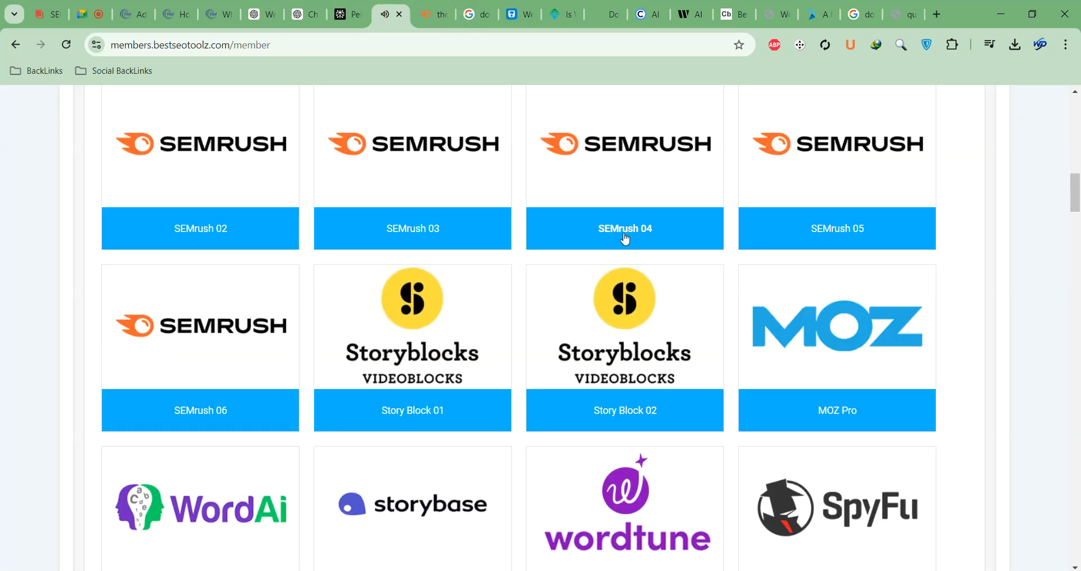
left_click(619, 215)
left_click(459, 18)
key("ctrl+w")
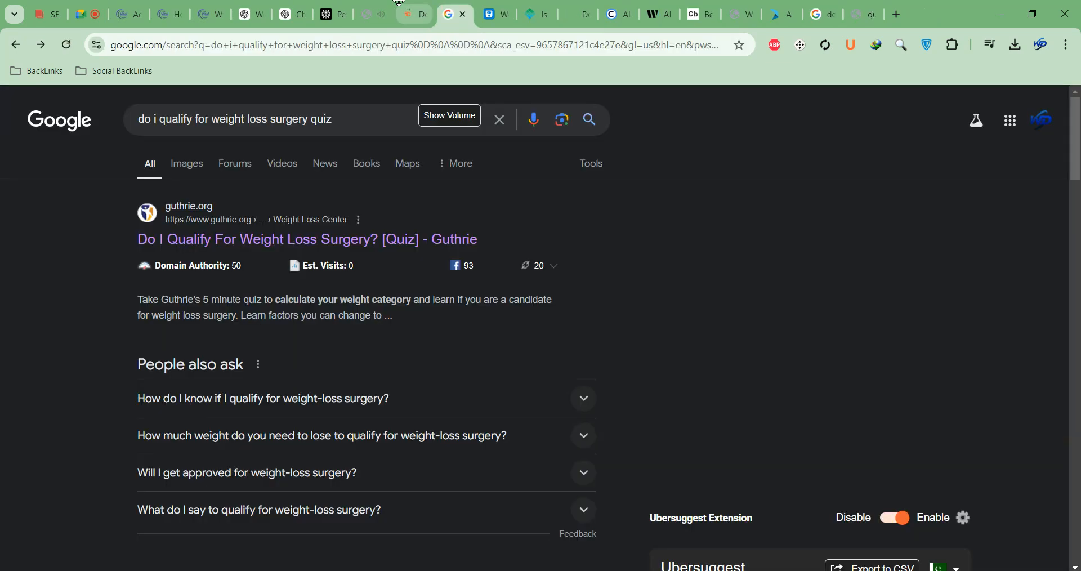
left_click(428, 14)
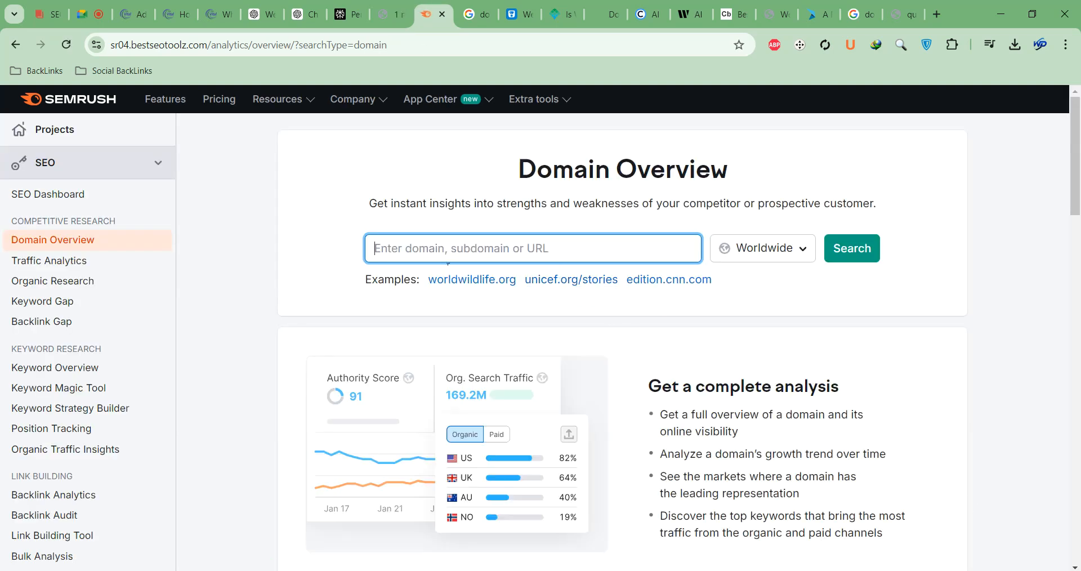
Step: Look up "the//vital-mag.net blog" in the Keyword Overview of SEMrush 04 for the US and check its global volume
left_click(82, 376)
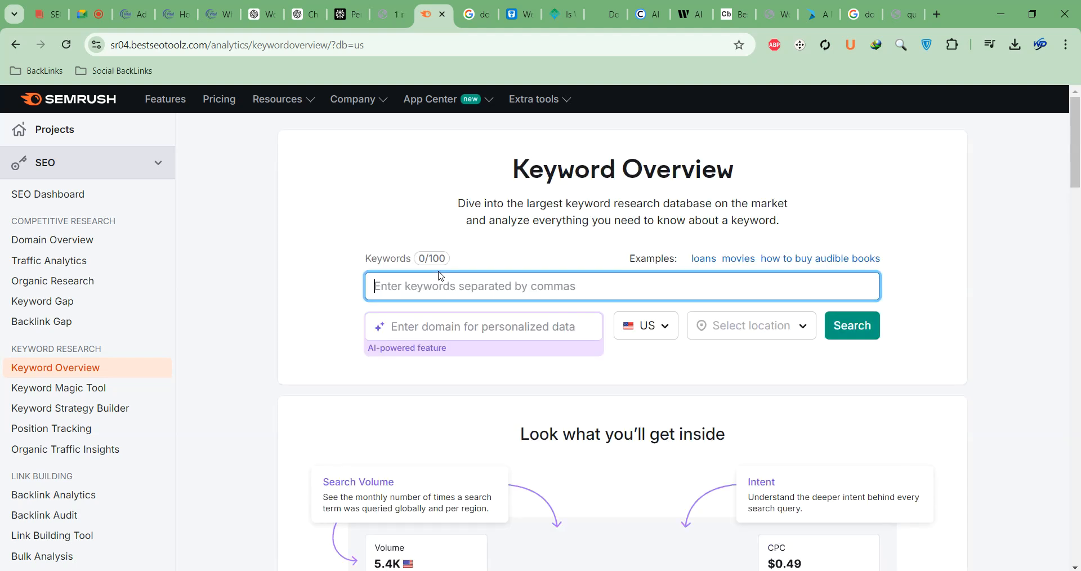
type("the//vital-mag.net blog")
left_click(851, 331)
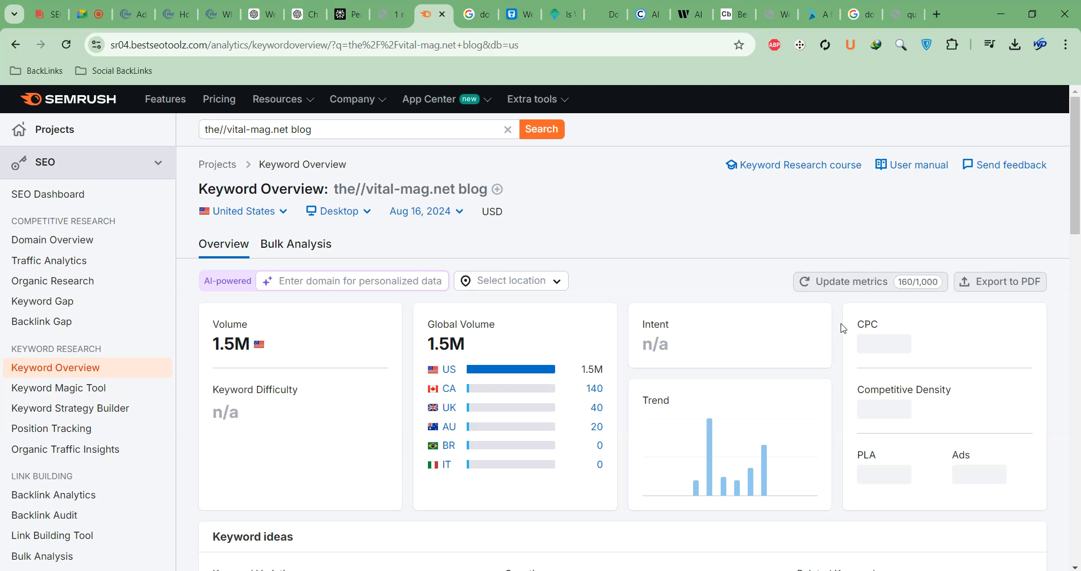
double_click(435, 337)
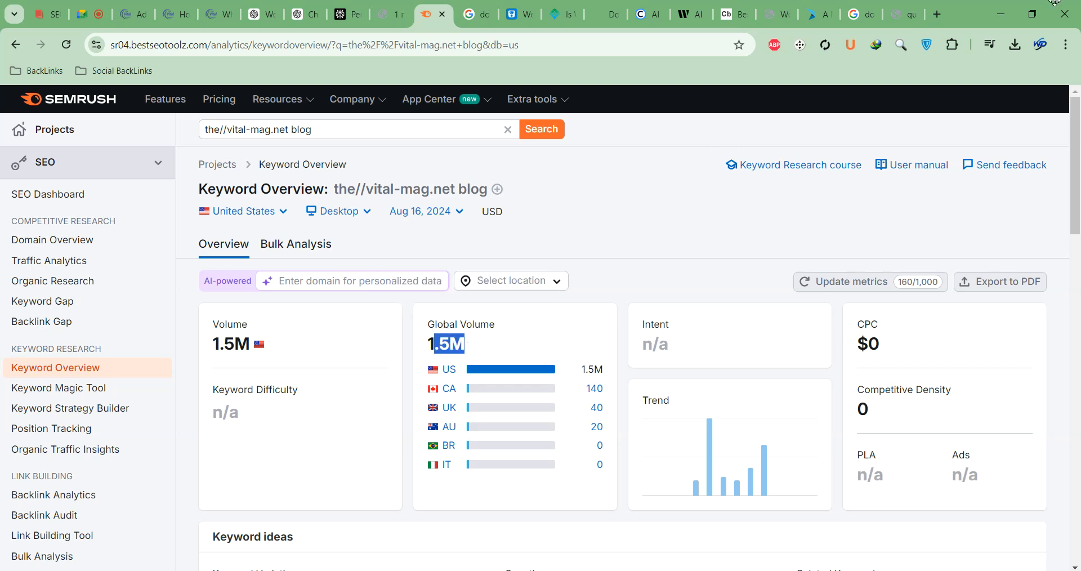
left_click(1000, 14)
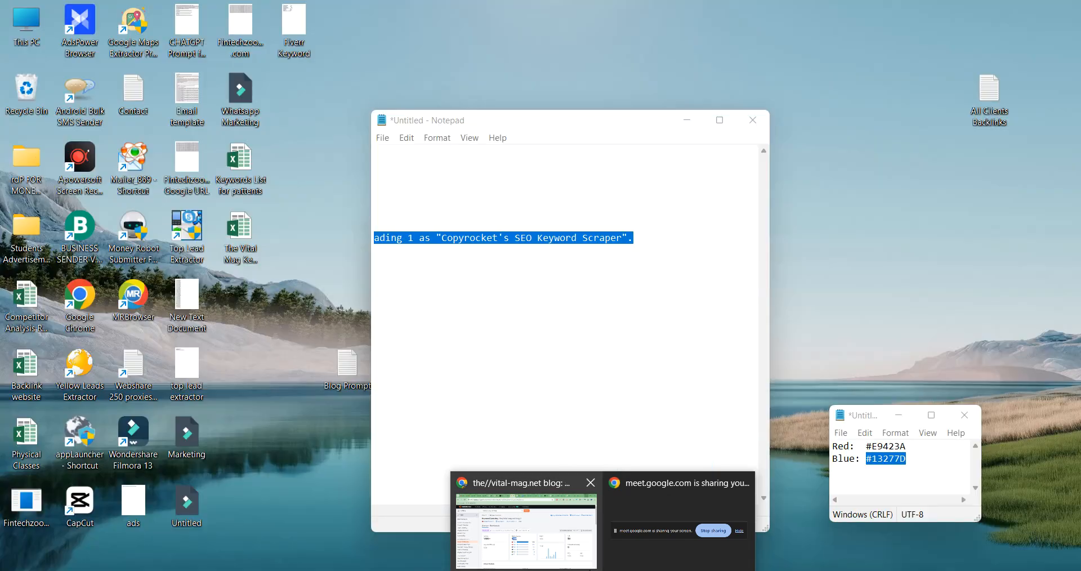
left_click(538, 547)
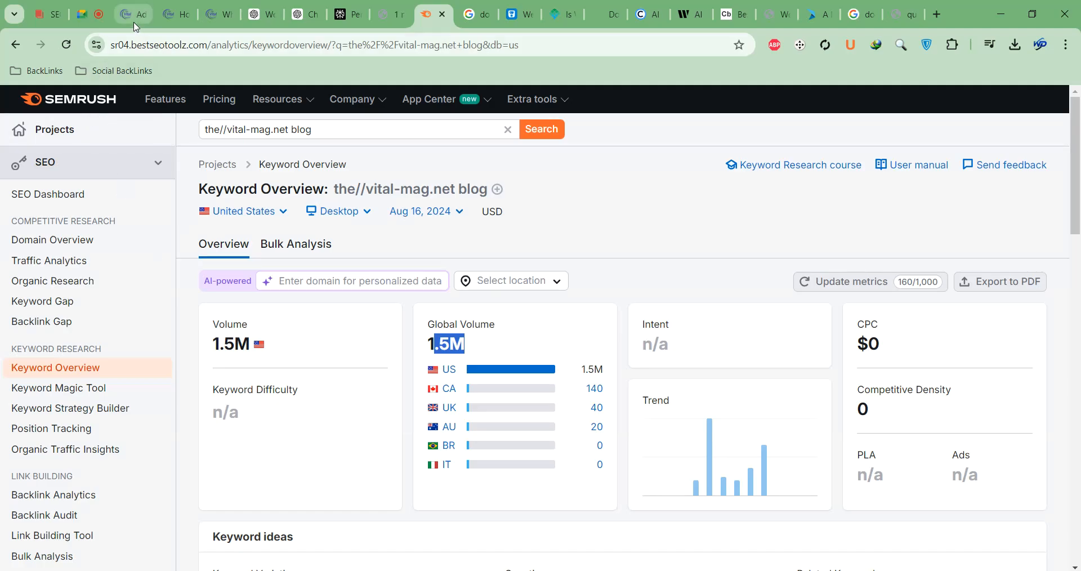
Step: Copy the keyword variation "the //vital-mag.net blog" from the keyword ideas
scroll(275, 251, "down", 1)
scroll(276, 252, "down", 5)
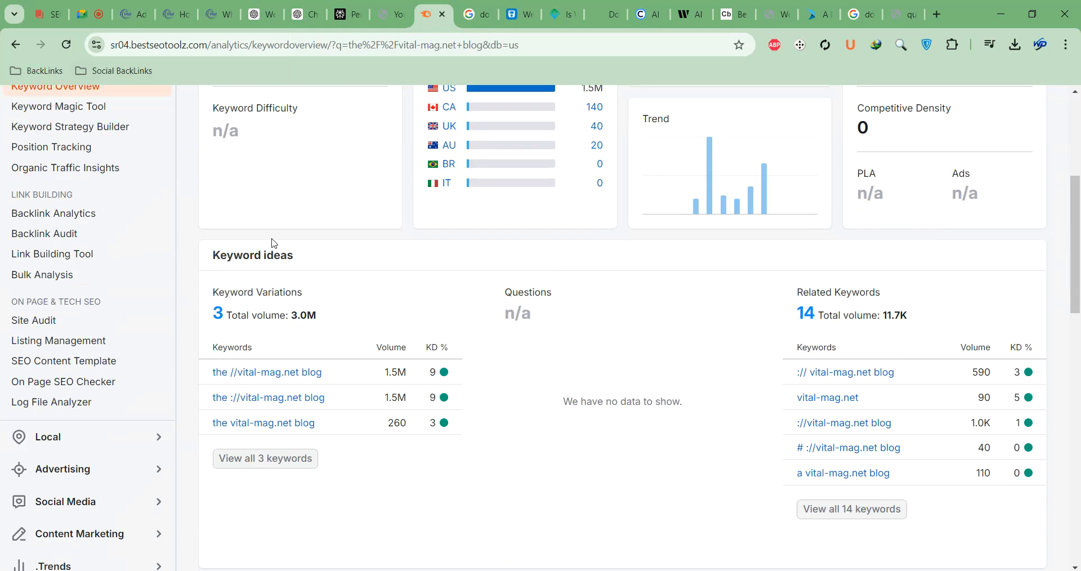
left_click_drag(333, 378, 215, 382)
key("ctrl+c")
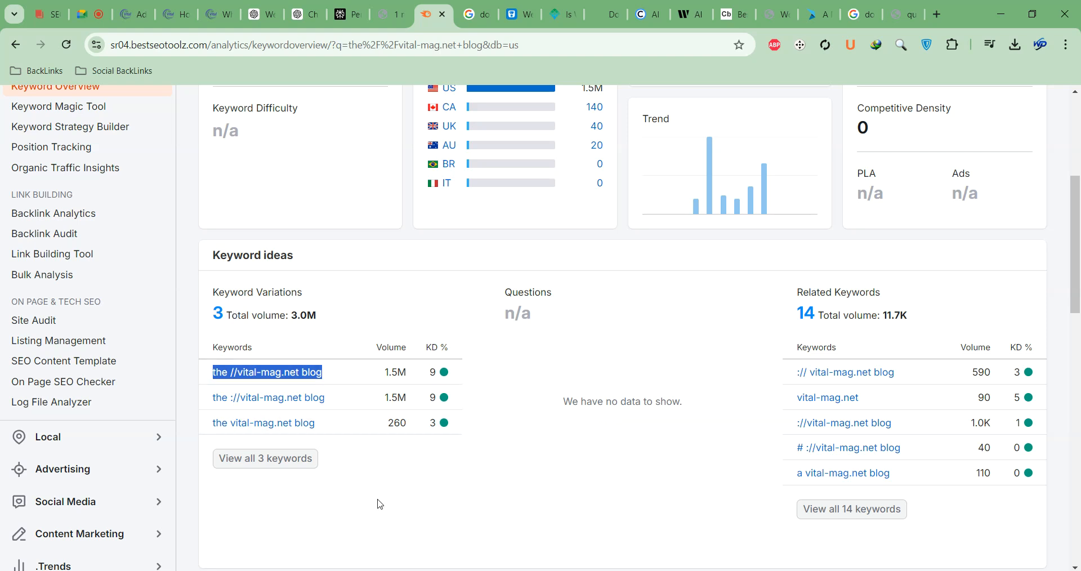
Step: Switch to the WordPress post editor and replace the ending after the separator in the SEO title with "the //vital-mag.net blog"
left_click(128, 8)
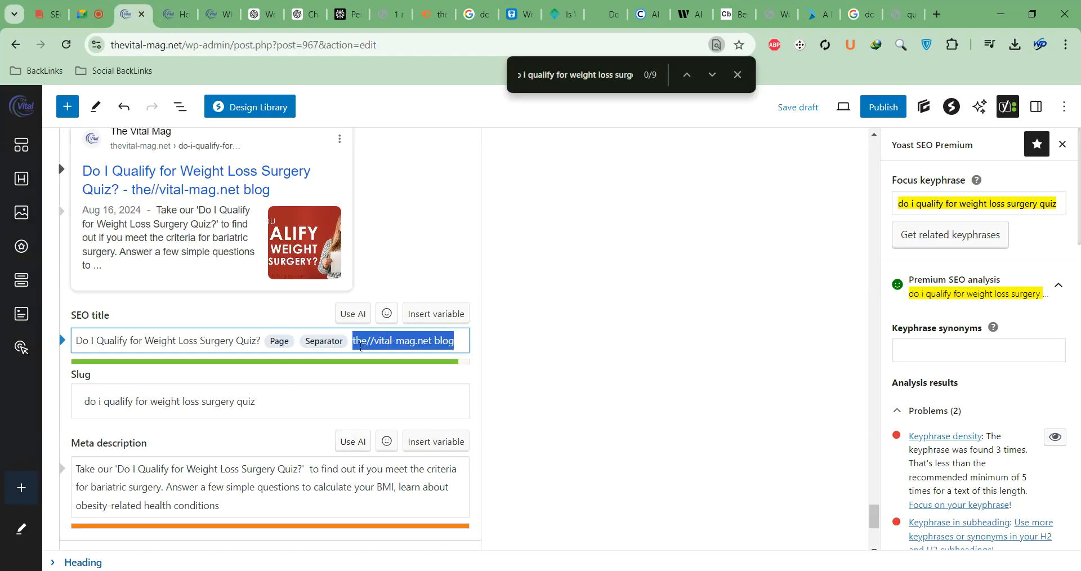
left_click(349, 341)
left_click_drag(352, 341, 457, 342)
key("ctrl+v")
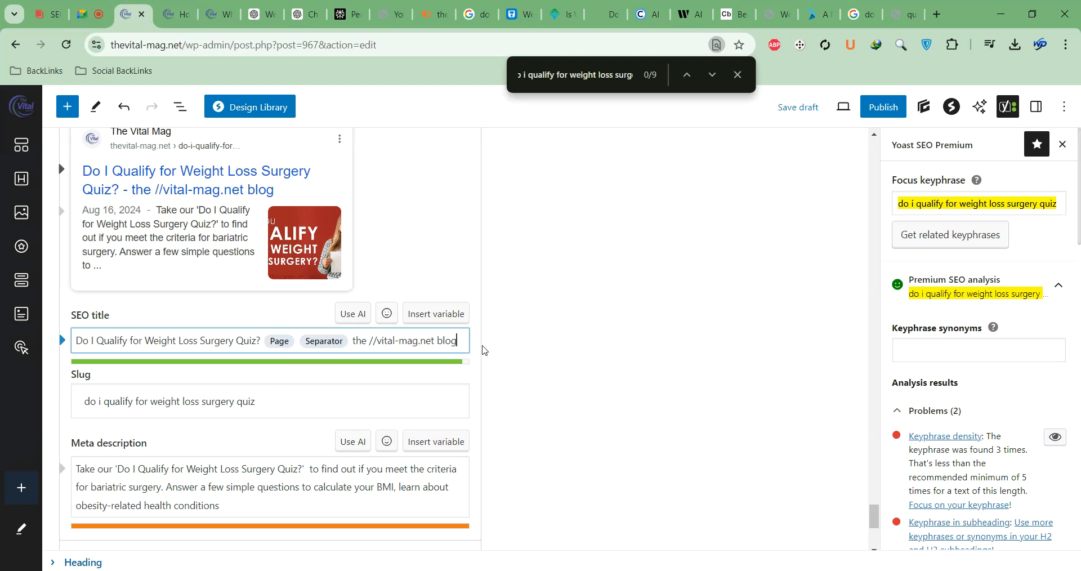
left_click(563, 270)
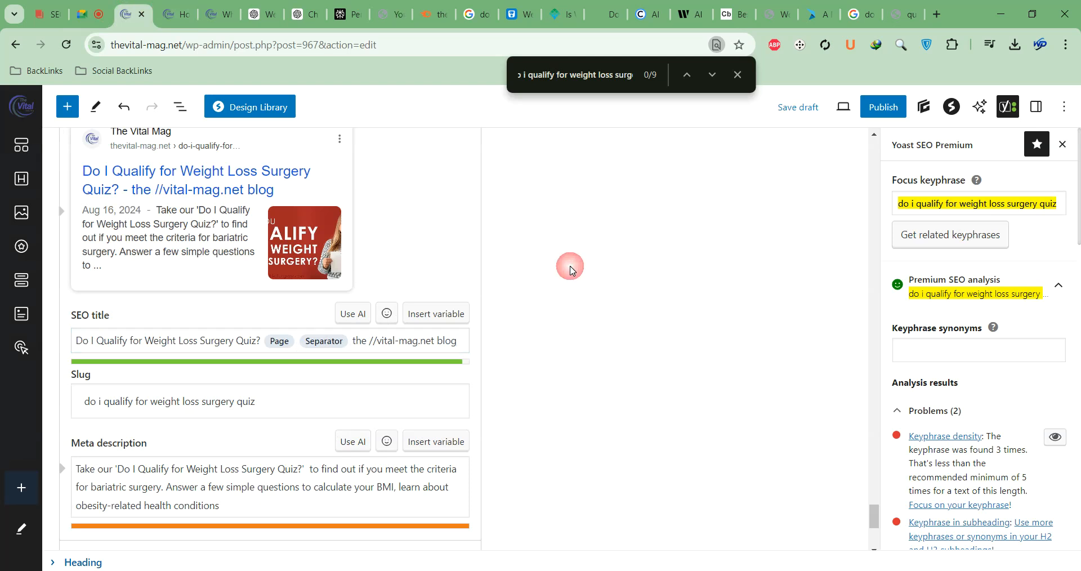
Step: Shorten the meta description so that it ends with "Answer a few simple questions.."
mouse_move(229, 503)
left_mouse_down()
mouse_move(403, 491)
mouse_move(381, 508)
left_mouse_up()
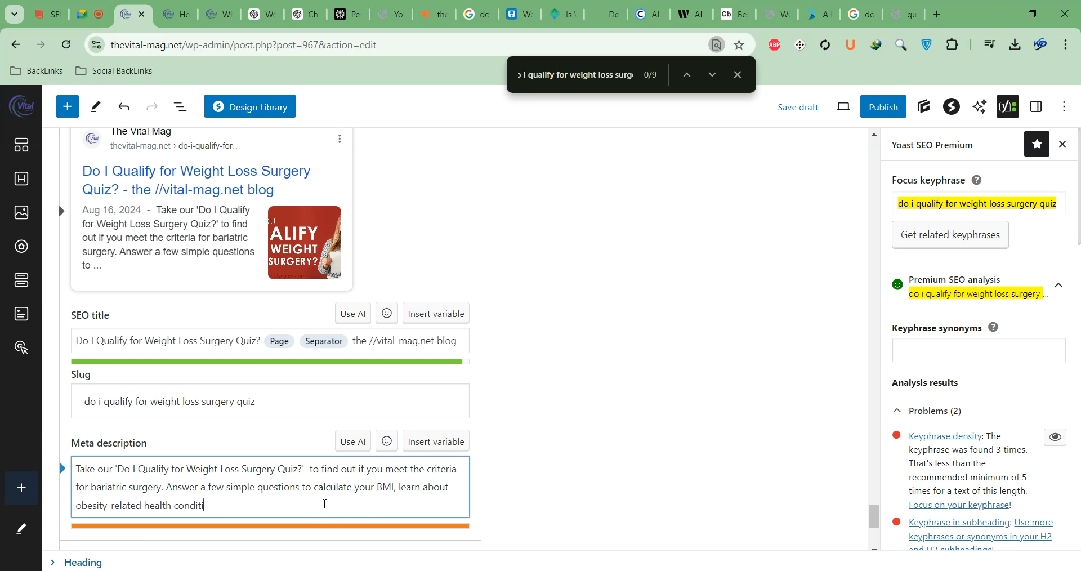
key("BackSpace")
key("BackSpace")
key("BackSpace")
key("BackSpace")
key("BackSpace")
key("BackSpace")
key("BackSpace")
key("BackSpace")
key("BackSpace")
key("BackSpace")
key("BackSpace")
key("BackSpace")
key("BackSpace")
key("BackSpace")
key("BackSpace")
key("BackSpace")
key("BackSpace")
key("BackSpace")
key("BackSpace")
key("BackSpace")
key("BackSpace")
key("BackSpace")
key("BackSpace")
key("BackSpace")
key("BackSpace")
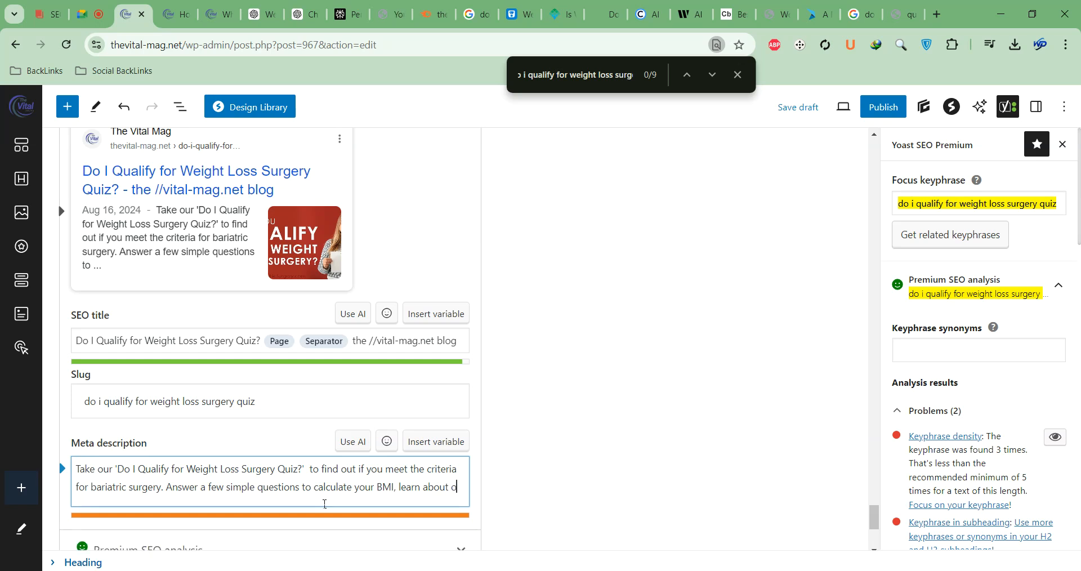
key("BackSpace")
key("BackSpace")
key("BackSpace")
key("BackSpace")
key("BackSpace")
key("BackSpace")
key("BackSpace")
key("BackSpace")
key("BackSpace")
key("BackSpace")
key("BackSpace")
key("BackSpace")
key("BackSpace")
key("BackSpace")
key("BackSpace")
key("BackSpace")
key("BackSpace")
key("BackSpace")
key("BackSpace")
key("BackSpace")
key("BackSpace")
key("BackSpace")
key("BackSpace")
key("BackSpace")
key("BackSpace")
key("BackSpace")
key("BackSpace")
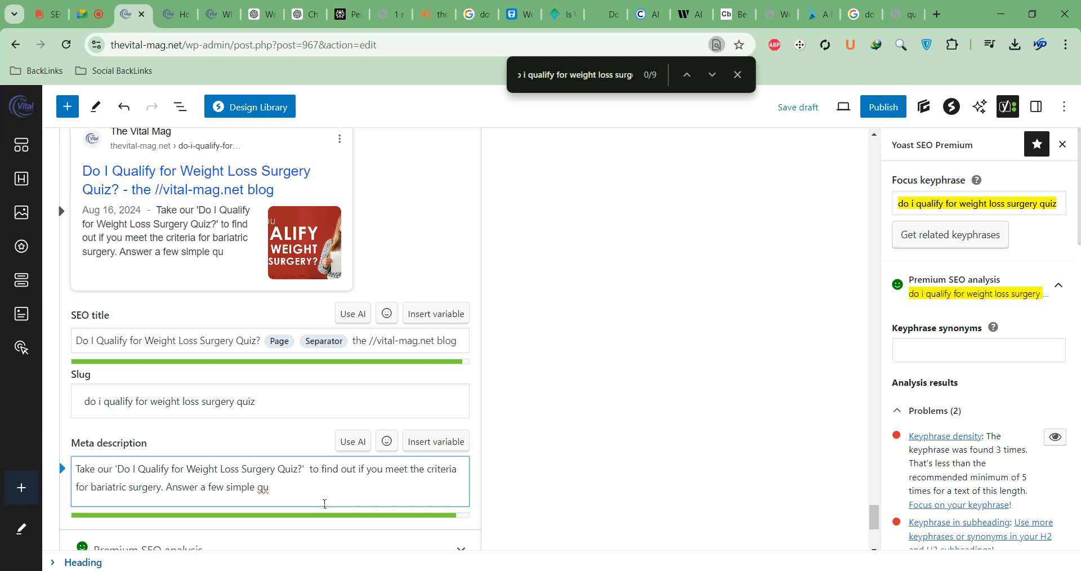
type("uestions and")
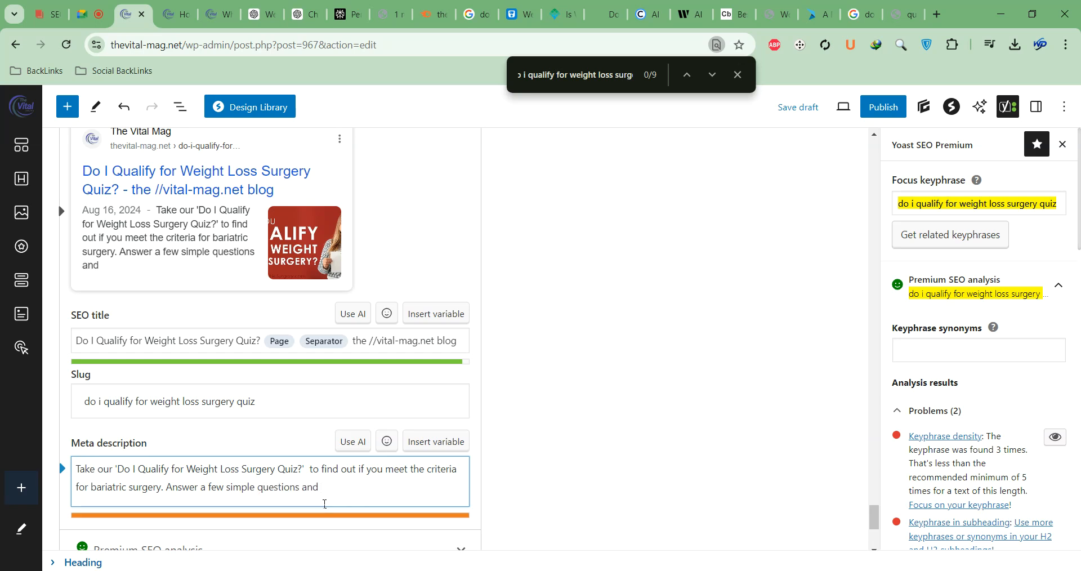
type(" real libn")
key("BackSpace")
key("BackSpace")
key("BackSpace")
key("BackSpace")
key("BackSpace")
key("BackSpace")
key("BackSpace")
key("BackSpace")
key("BackSpace")
type("s.")
Step: View the SEO performance tracking dialog, close it, and check Yoast's internal linking suggestions
scroll(332, 402, "down", 5)
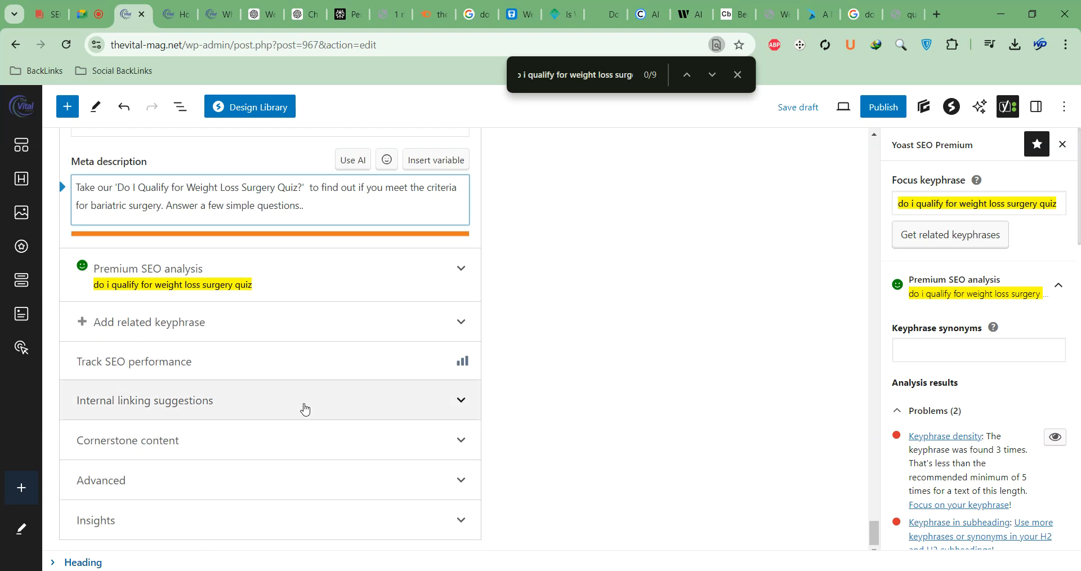
left_click(201, 331)
left_click(200, 338)
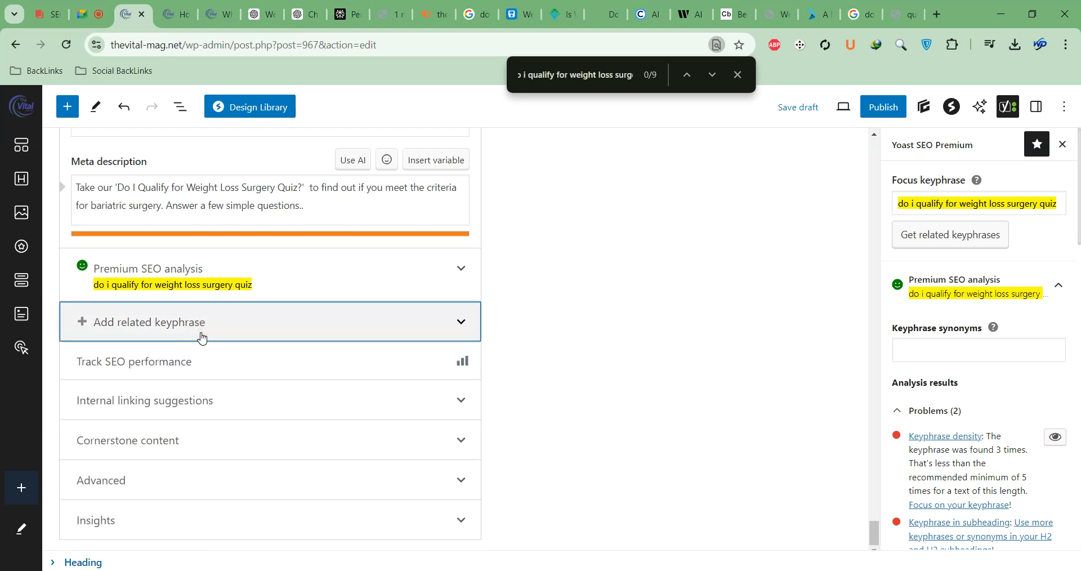
left_click(180, 369)
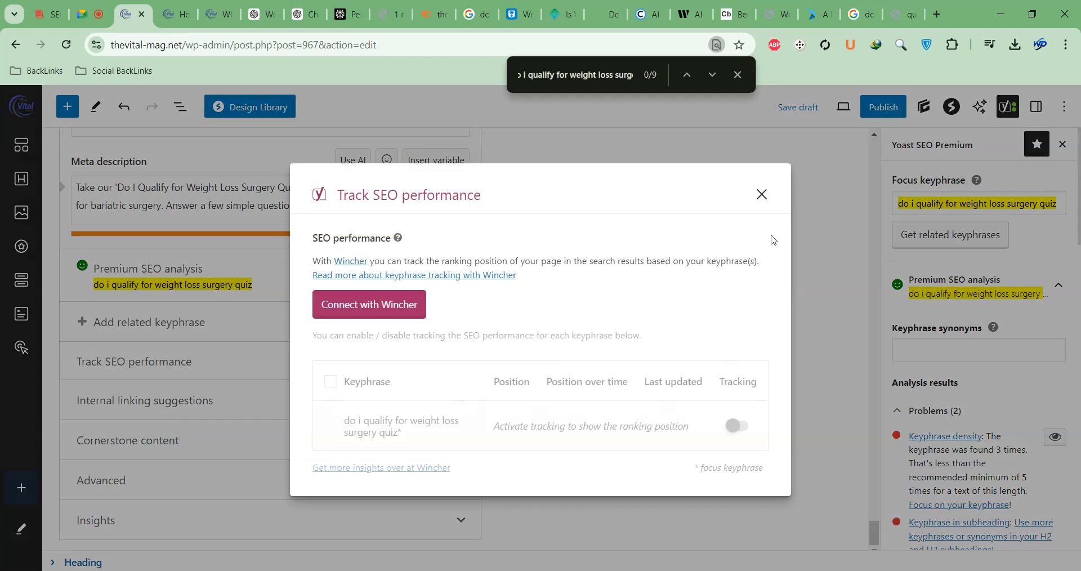
left_click(761, 194)
left_click(287, 408)
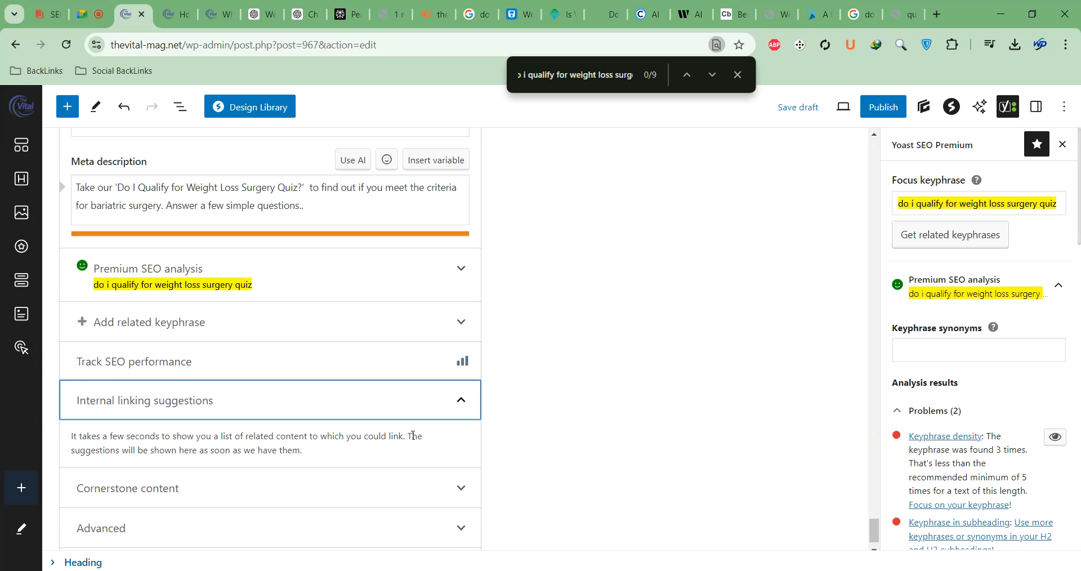
scroll(145, 488, "up", 3)
scroll(218, 426, "down", 3)
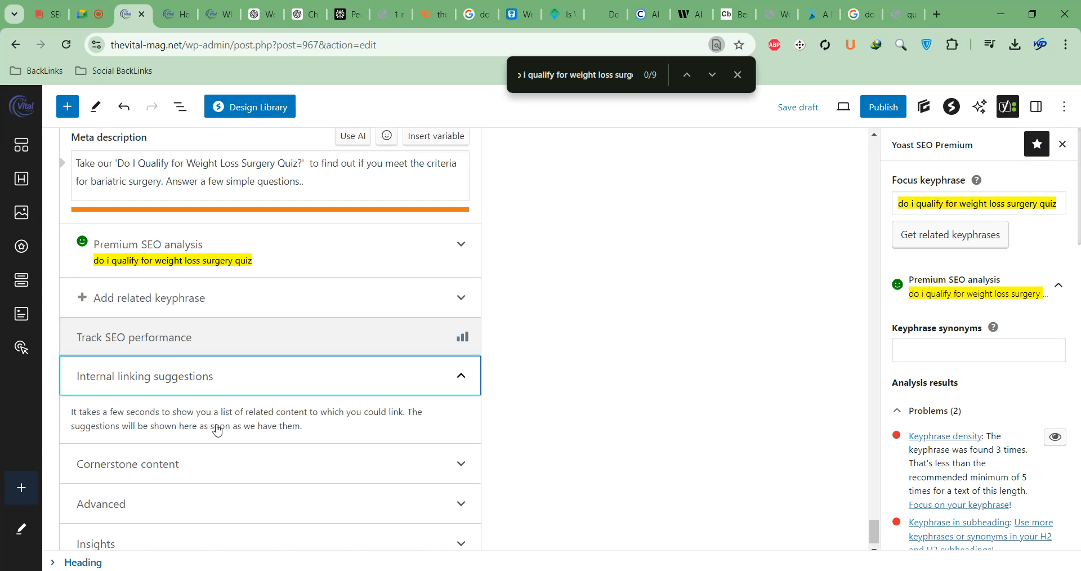
Step: Mark the post as cornerstone content in the Yoast SEO settings
left_click(258, 439)
scroll(343, 446, "down", 2)
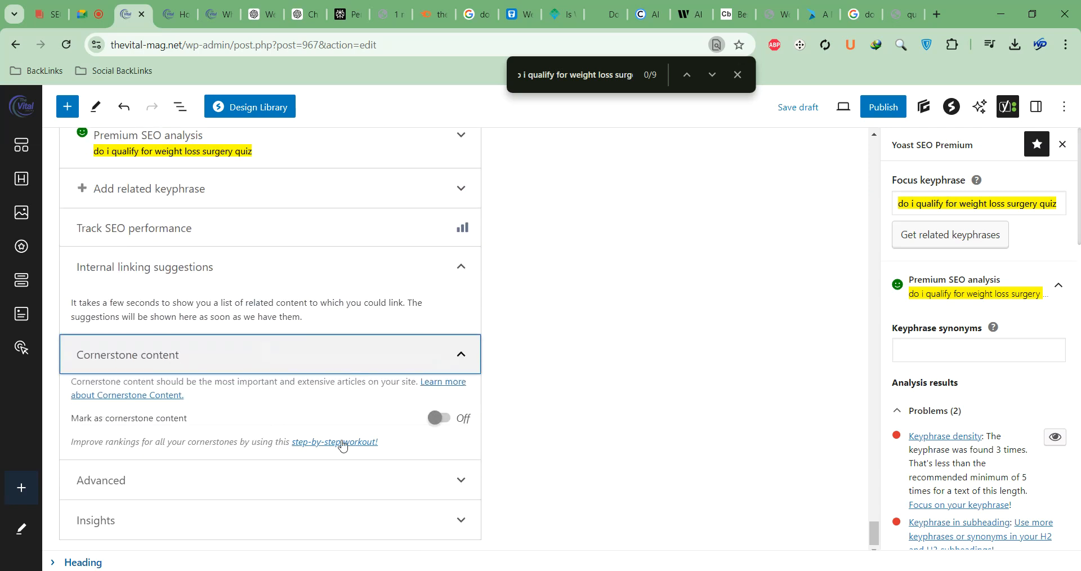
left_click(439, 418)
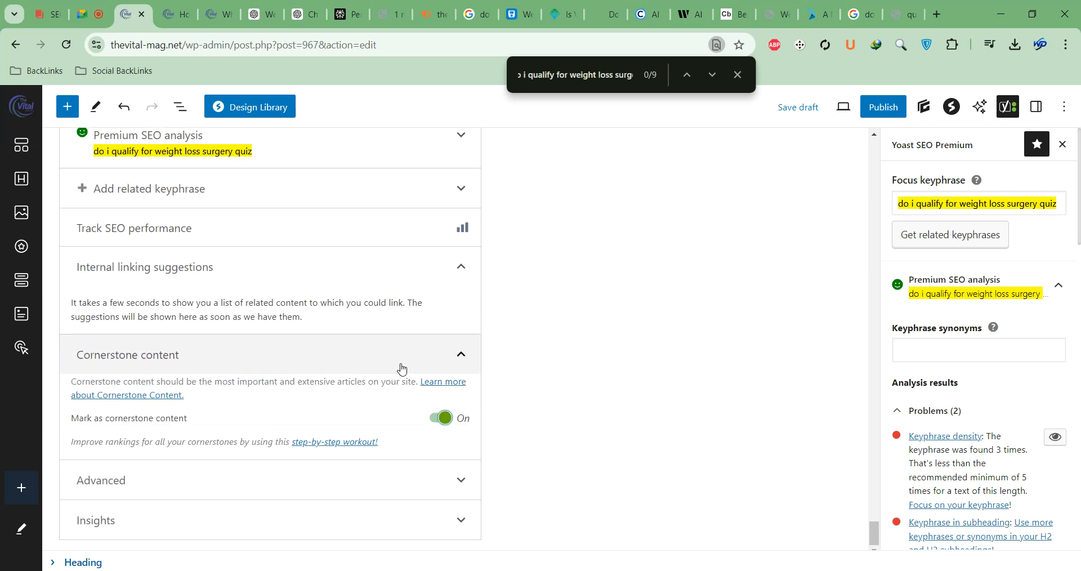
left_click(401, 368)
Step: Review Yoast's advanced search engine settings and the prominent words under Insights
left_click(350, 478)
scroll(372, 445, "down", 3)
scroll(380, 426, "down", 3)
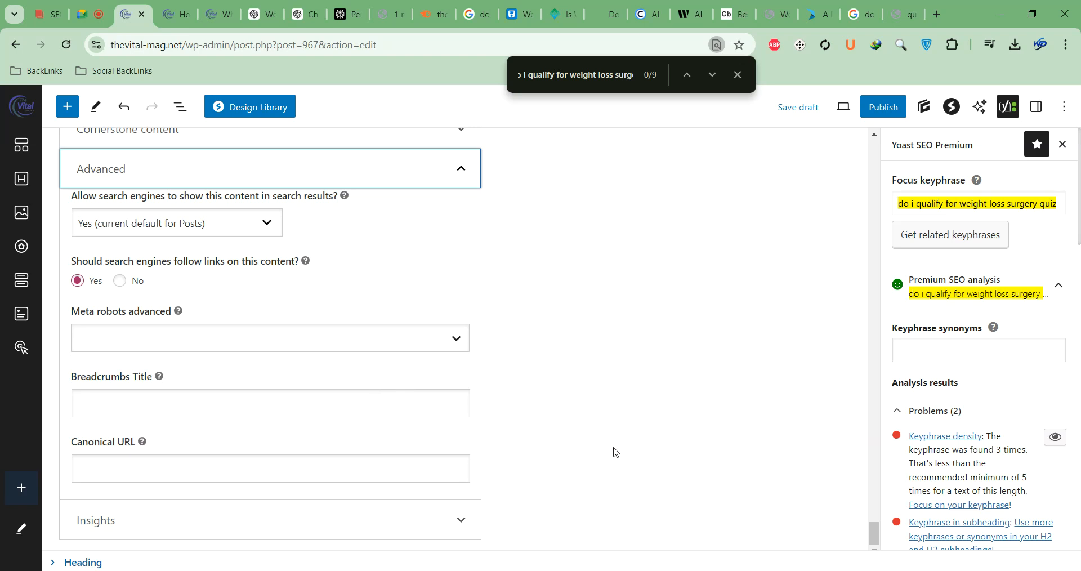
left_click(393, 522)
scroll(455, 451, "up", 1)
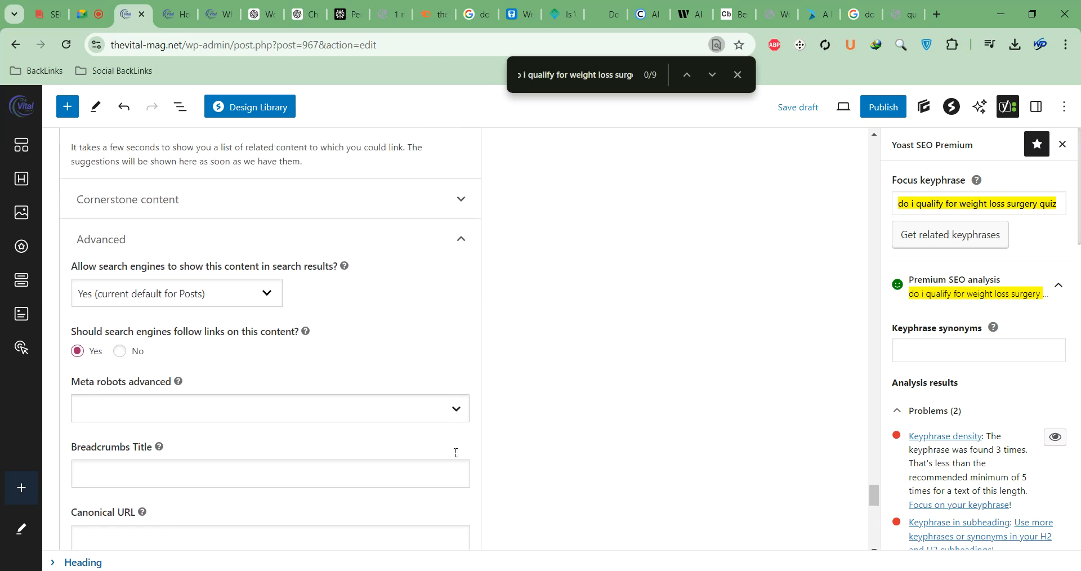
scroll(456, 452, "down", 5)
scroll(247, 423, "down", 2)
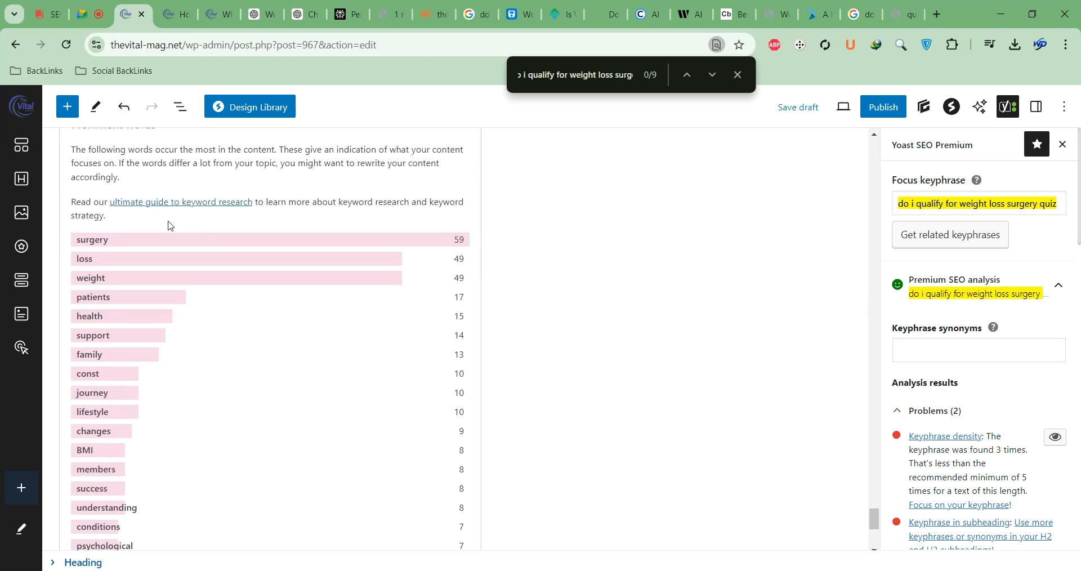
scroll(103, 224, "down", 2)
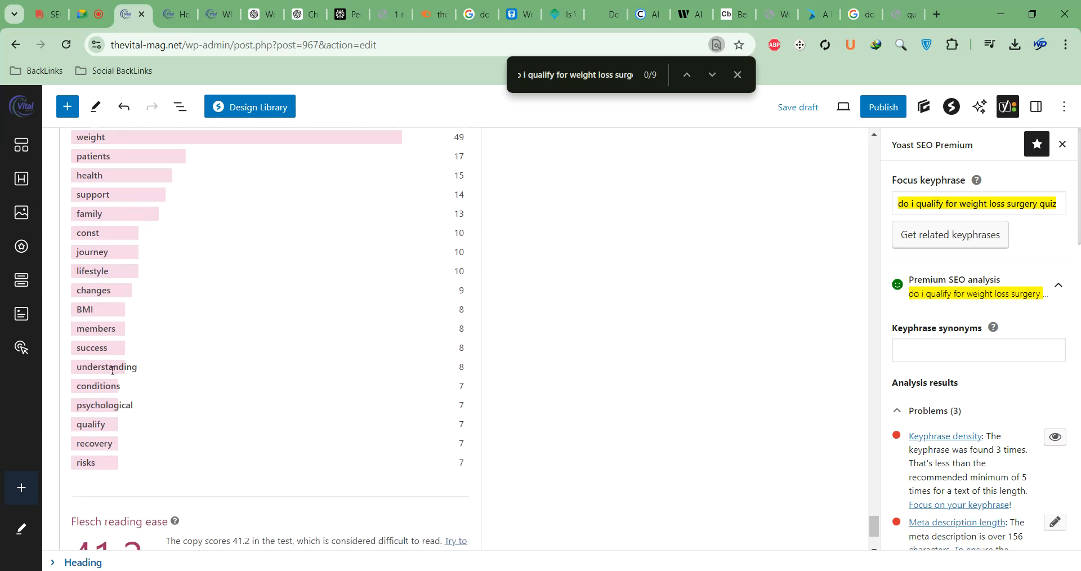
scroll(112, 370, "up", 1)
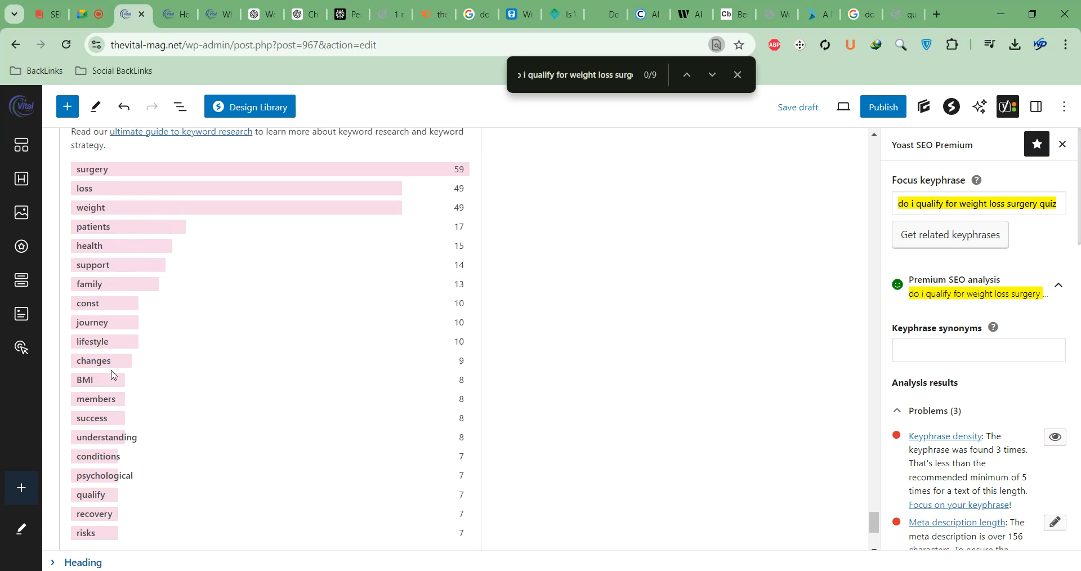
scroll(113, 375, "up", 2)
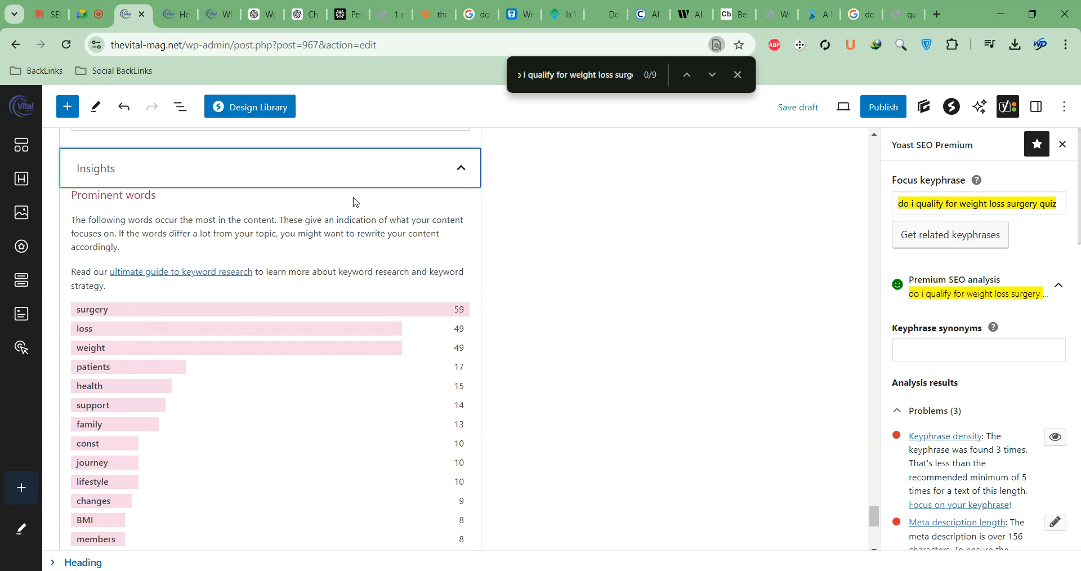
left_click(371, 187)
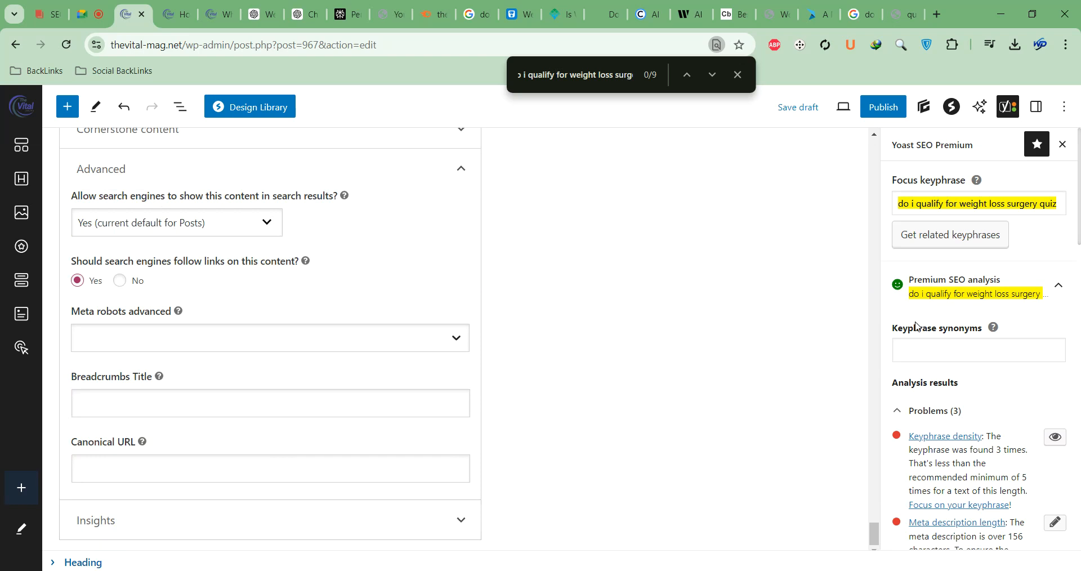
Step: Resolve the meta description length problem by trimming the description to end with "Answer a few simple.."
scroll(913, 319, "down", 3)
scroll(966, 317, "down", 1)
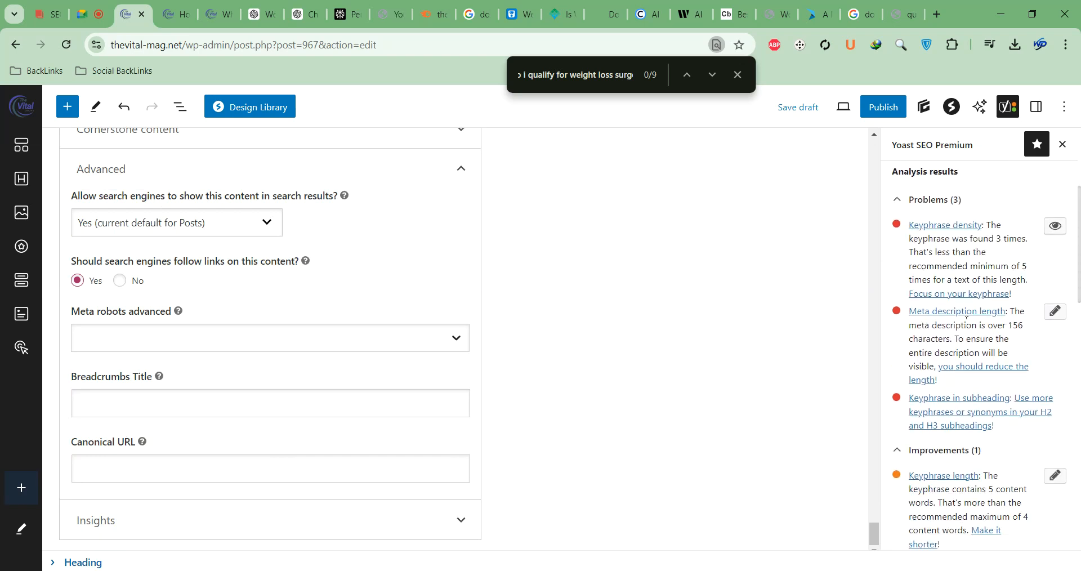
scroll(282, 265, "up", 10)
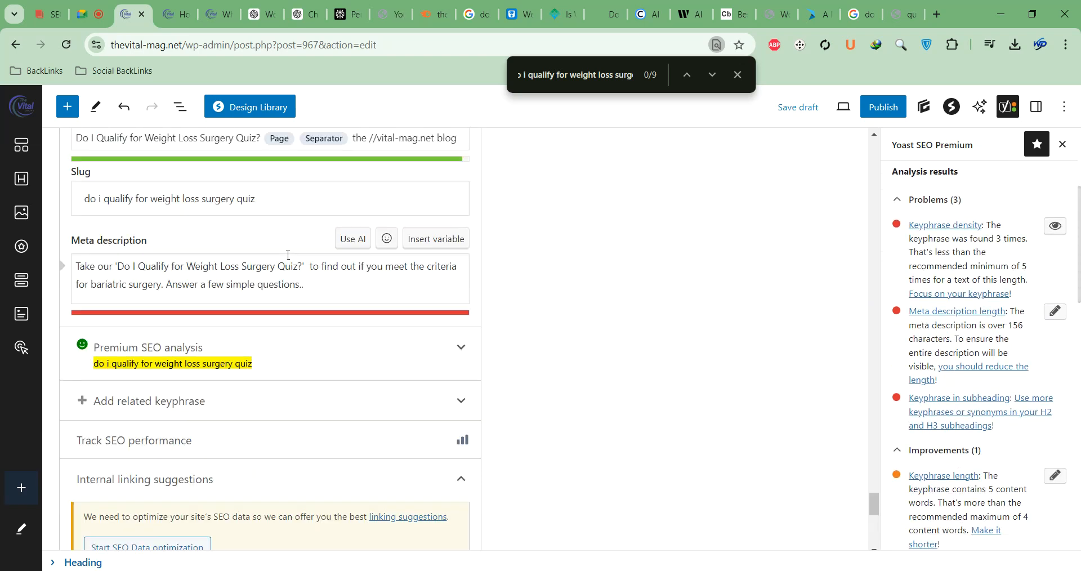
left_click(294, 285)
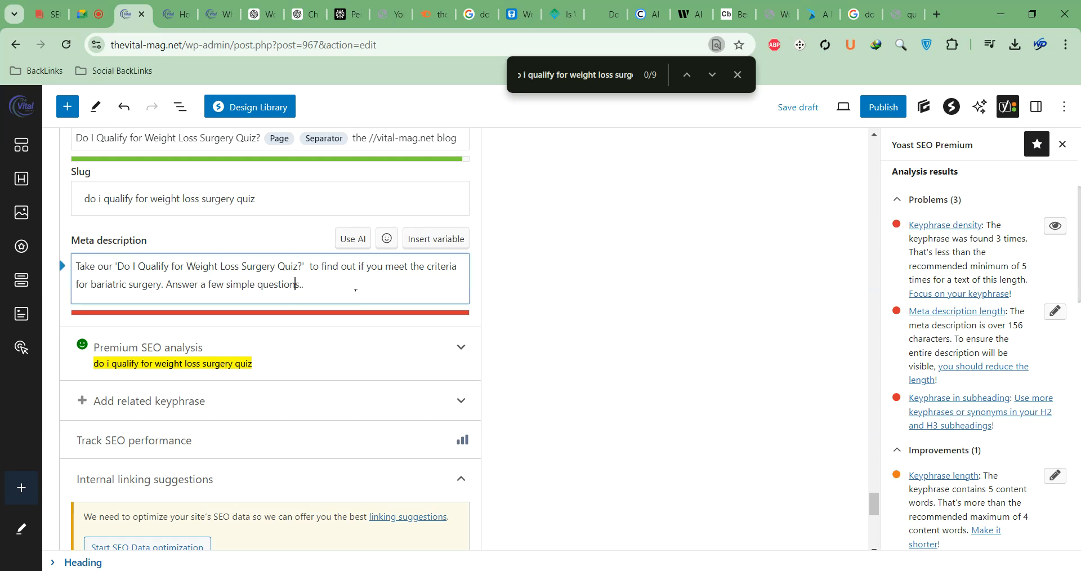
scroll(304, 309, "up", 1)
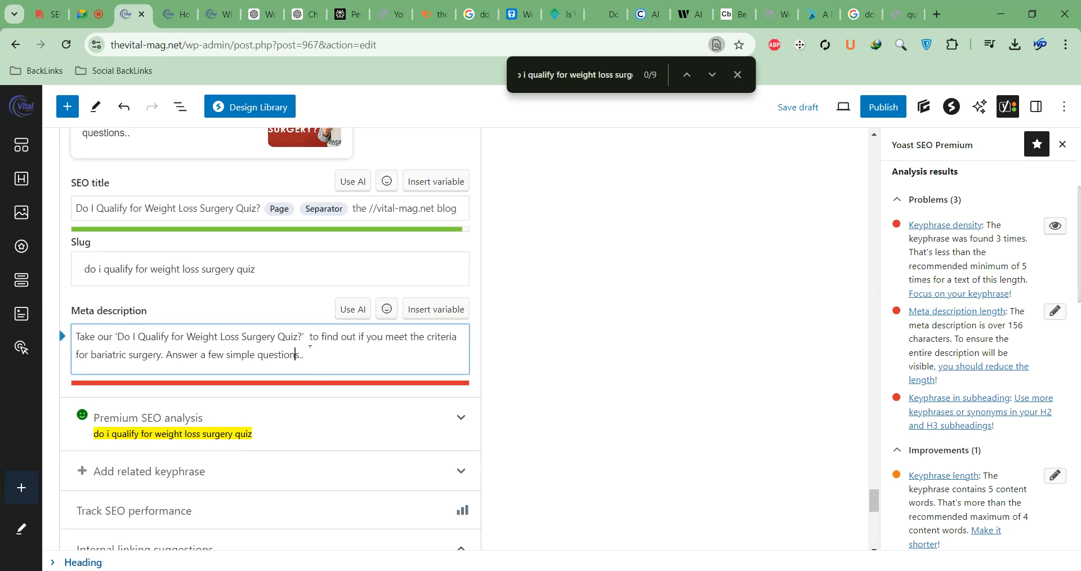
key("BackSpace")
key("BackSpace")
key("BackSpace")
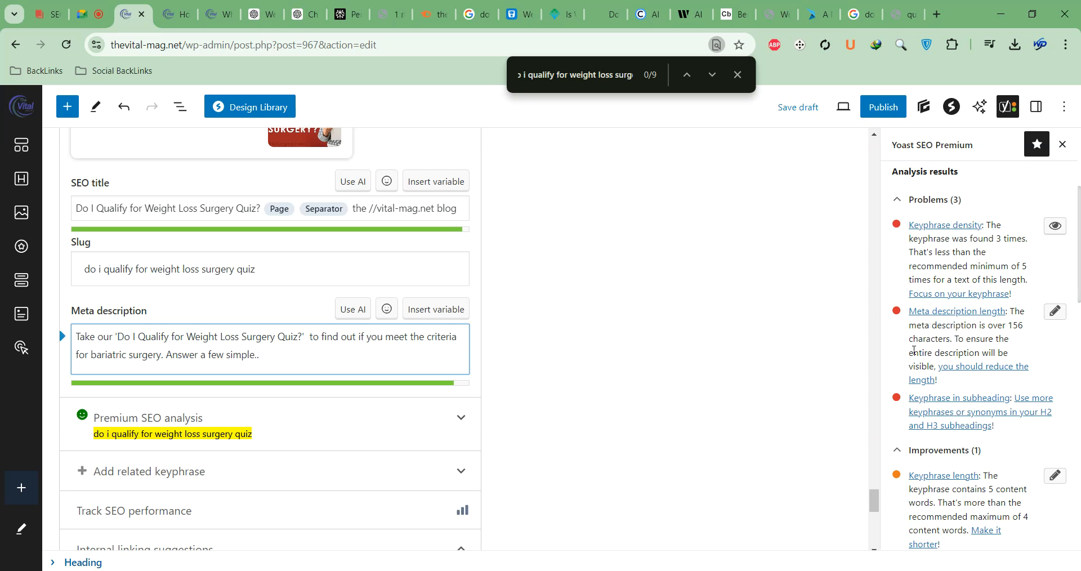
Step: Check the remaining SEO analysis issues, open the keyphrase length advice link, and return to the post editor
left_click(914, 350)
scroll(917, 349, "down", 1)
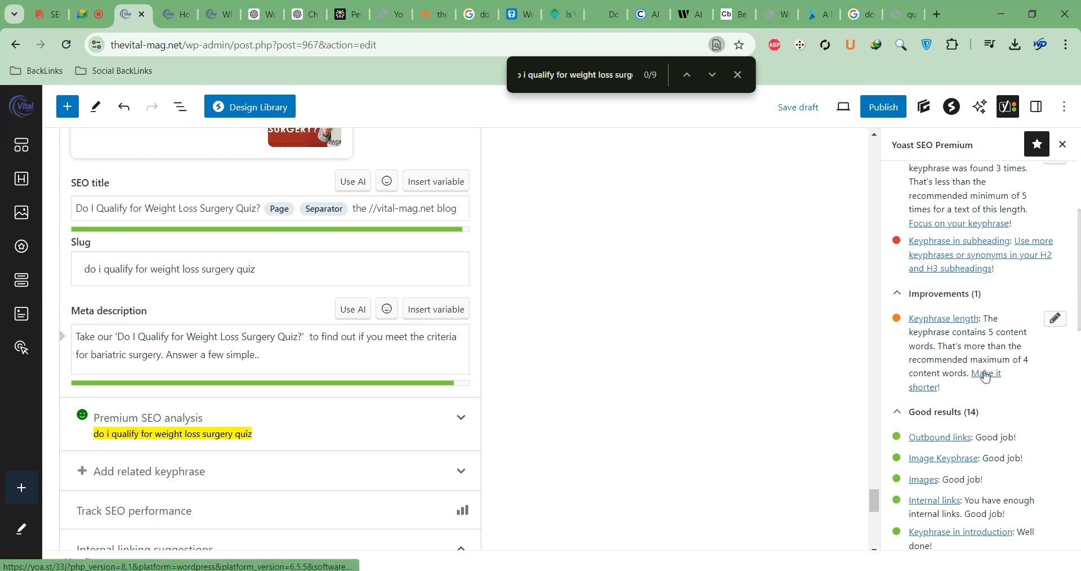
left_click(985, 377)
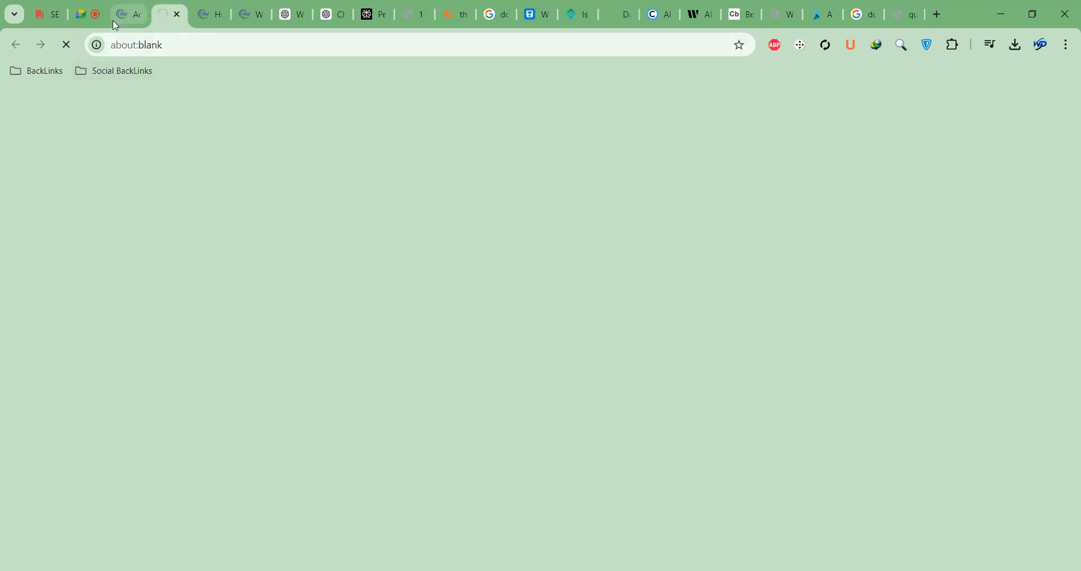
left_click(116, 18)
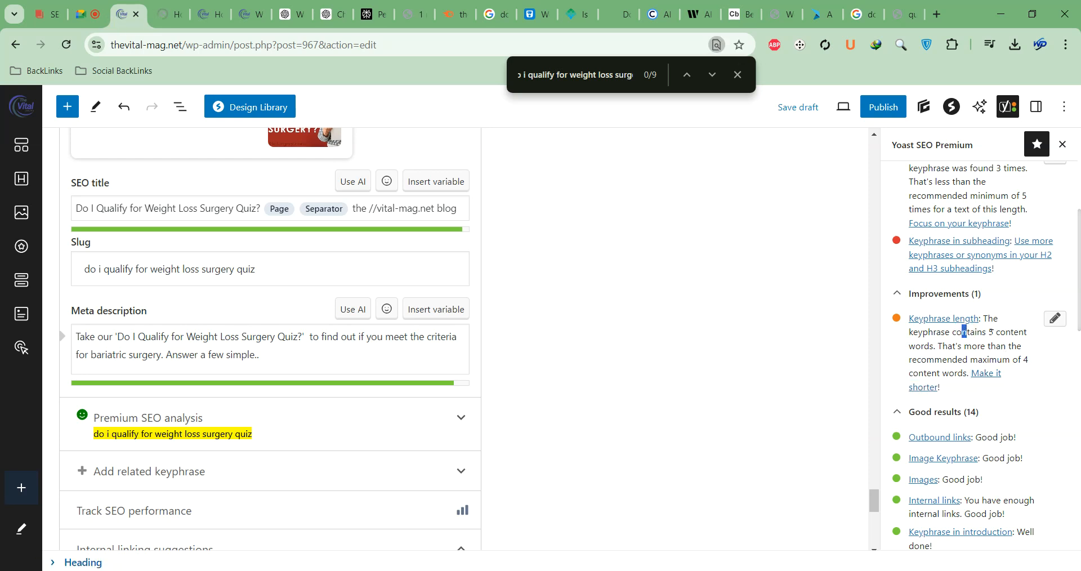
Step: Look through the article's headings and body text for uses of the keyphrase
scroll(538, 259, "up", 15)
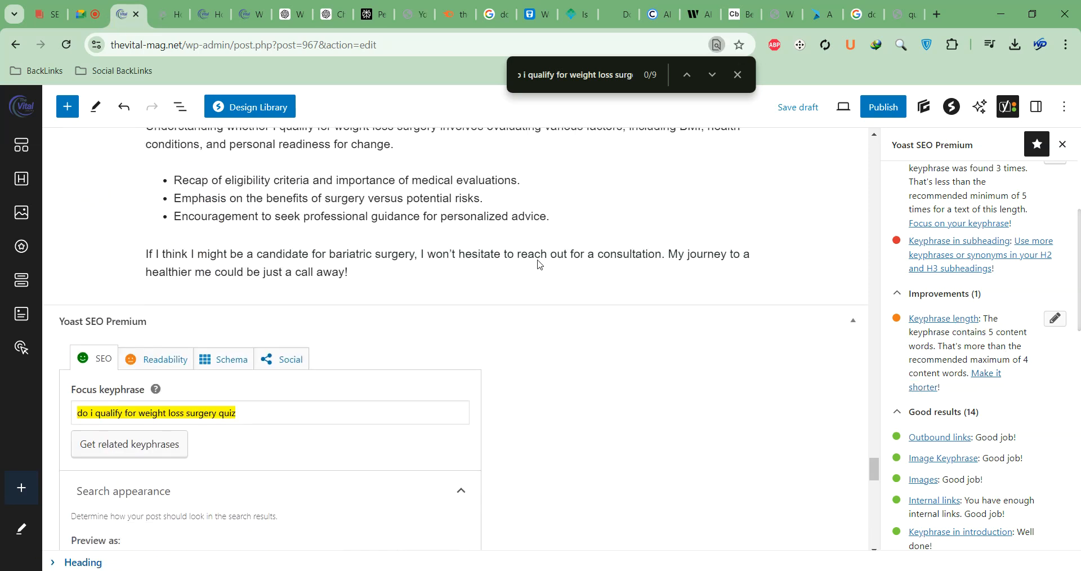
scroll(539, 256, "up", 15)
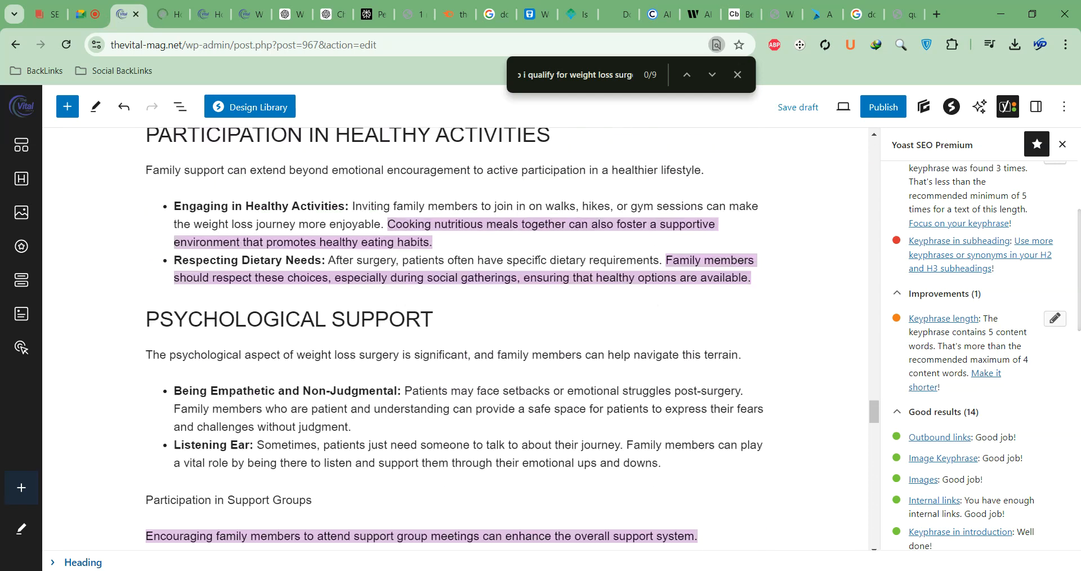
scroll(538, 257, "up", 10)
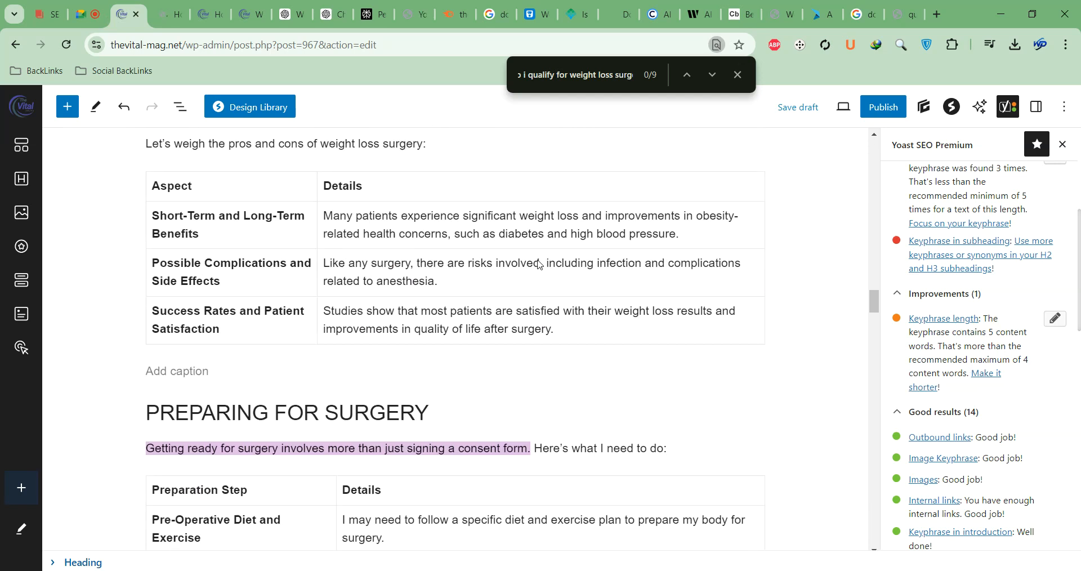
scroll(538, 265, "up", 10)
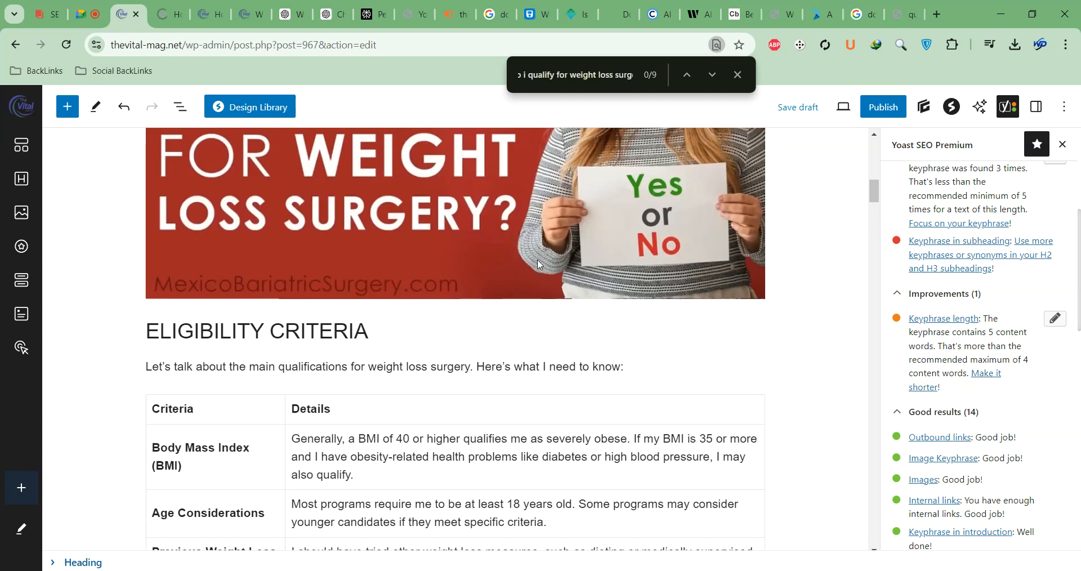
scroll(532, 262, "up", 5)
scroll(407, 244, "down", 1)
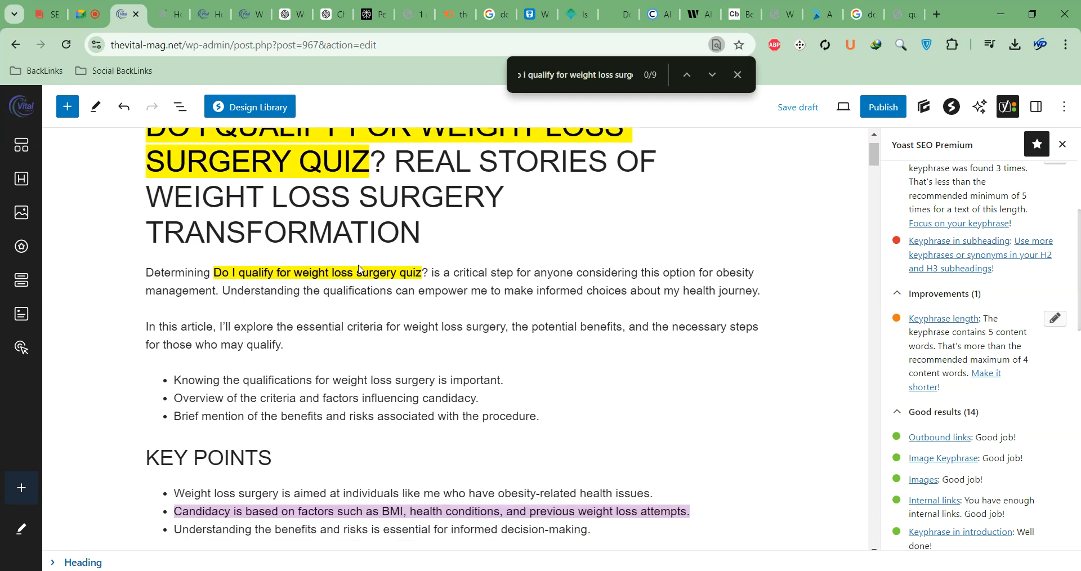
scroll(257, 305, "down", 10)
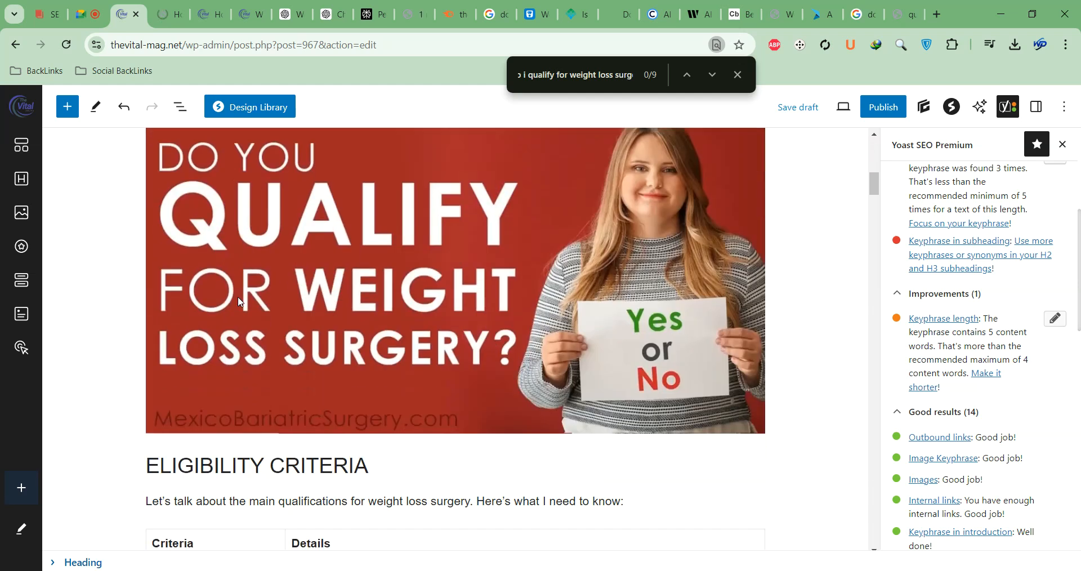
scroll(238, 304, "down", 10)
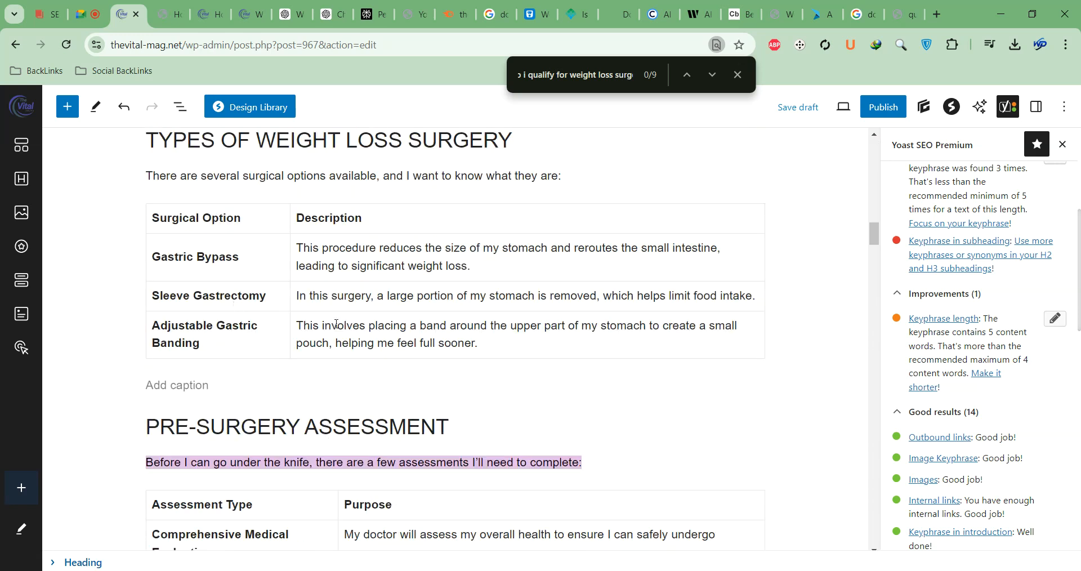
Step: Change the post's category from Uncategorized to Nutrition and Diet
left_click(1036, 107)
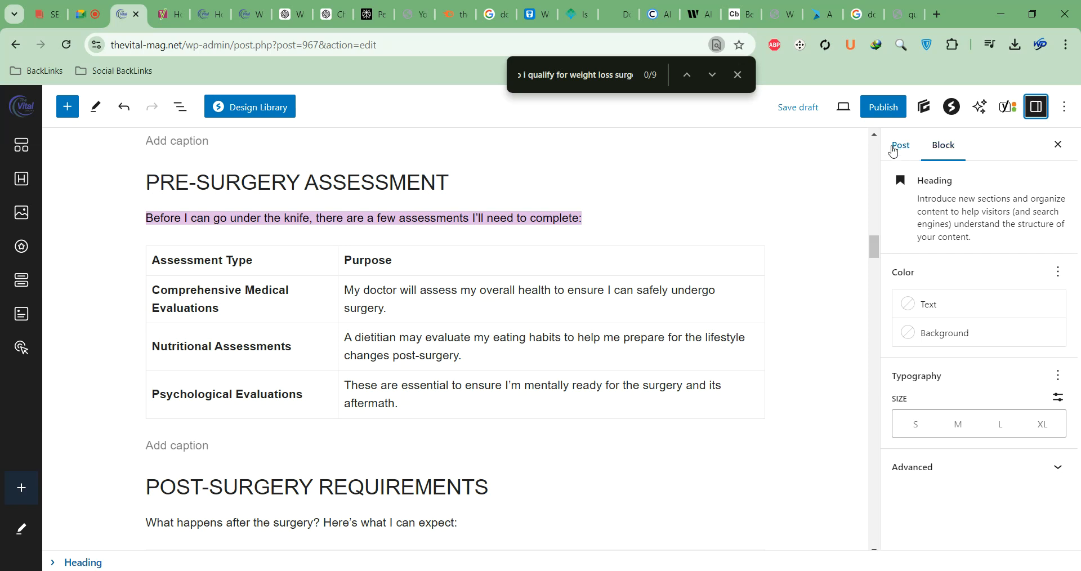
left_click(899, 146)
scroll(941, 314, "down", 5)
scroll(942, 313, "down", 3)
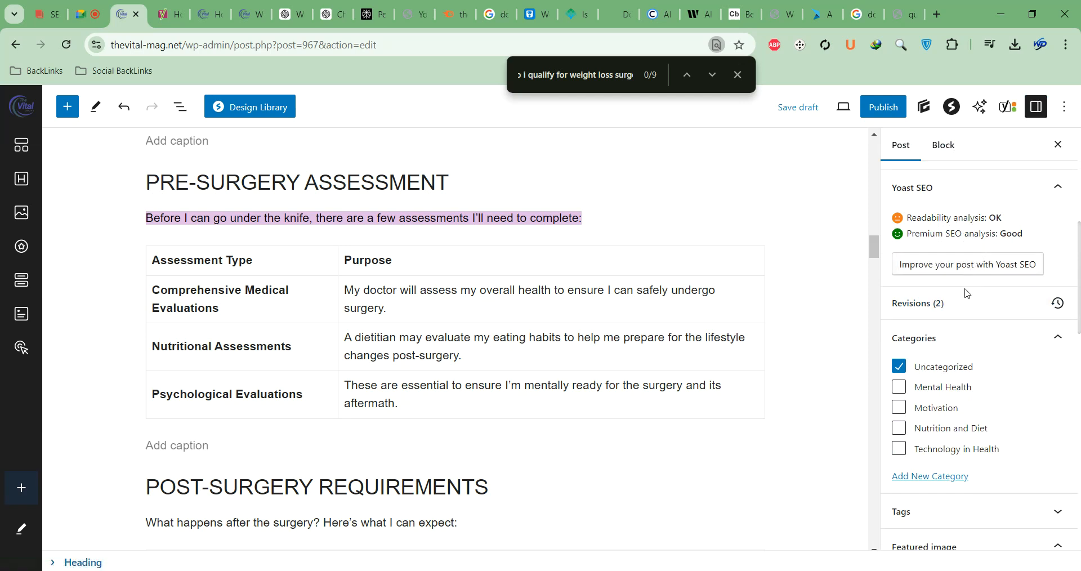
left_click(899, 372)
left_click(900, 428)
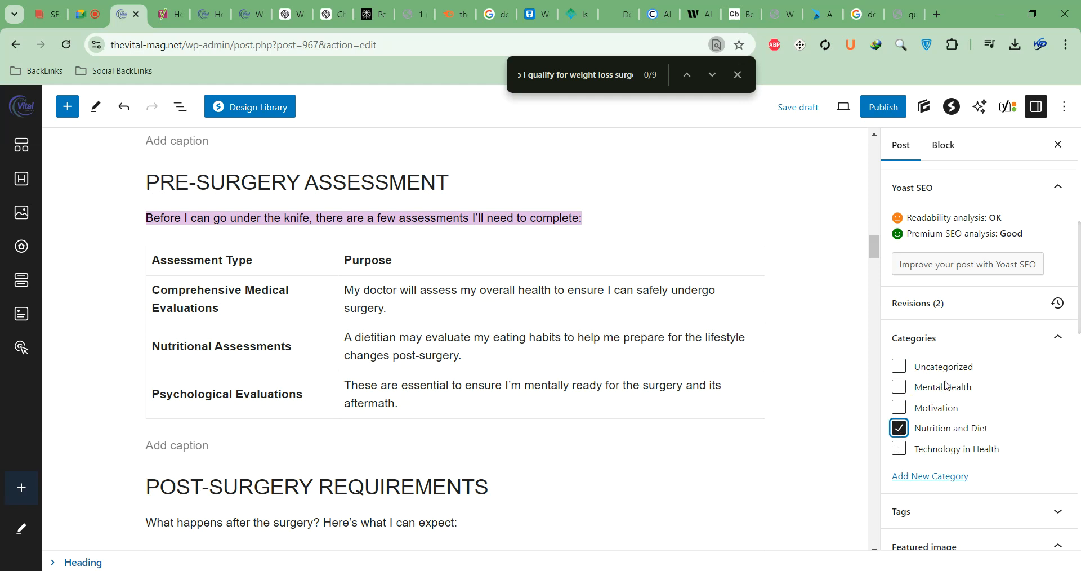
Step: Set the red "Do you qualify for weight loss surgery?" picture from the media library as the post's featured image
scroll(951, 394, "down", 3)
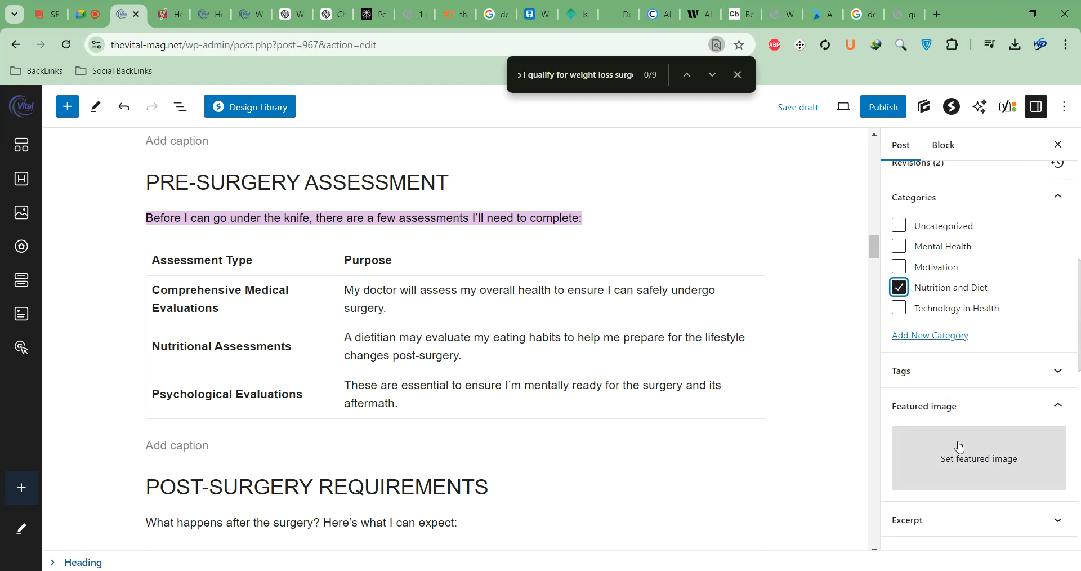
left_click(959, 446)
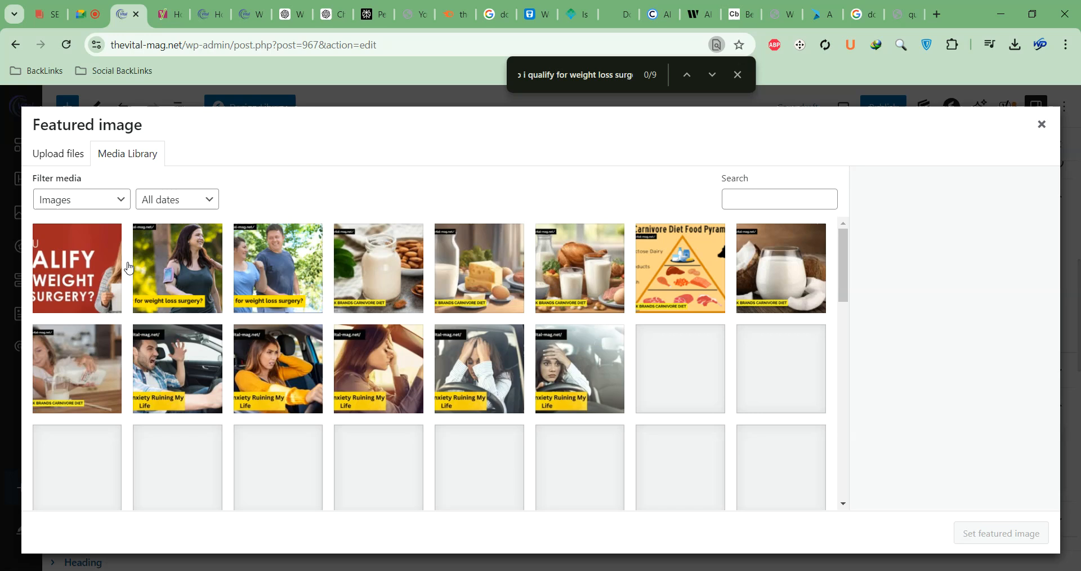
left_click(119, 267)
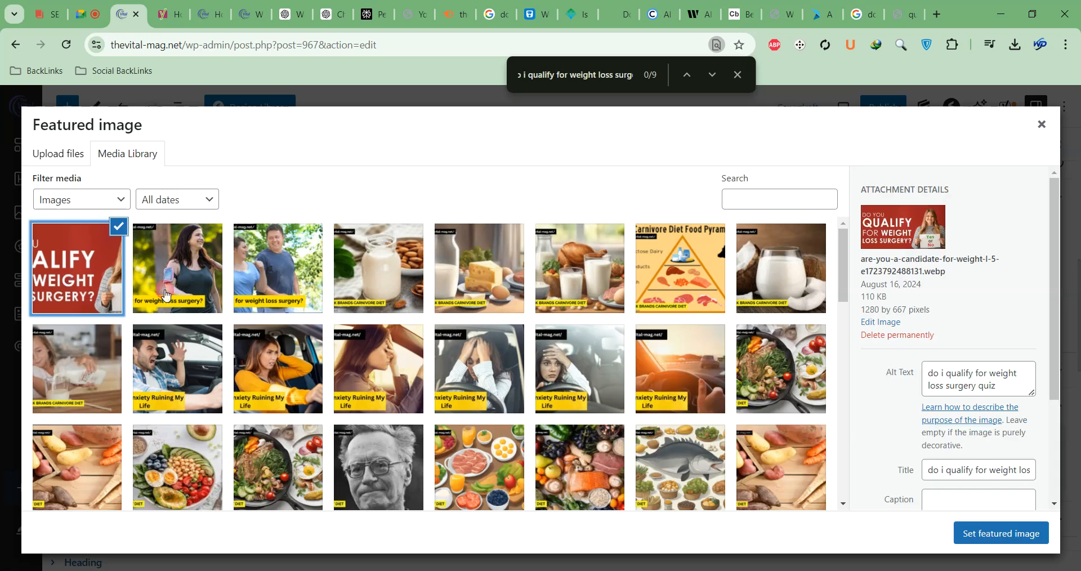
left_click(991, 533)
Step: Check the remaining post settings, and place the text cursor at the start of the article's introductory paragraph
scroll(964, 296, "down", 10)
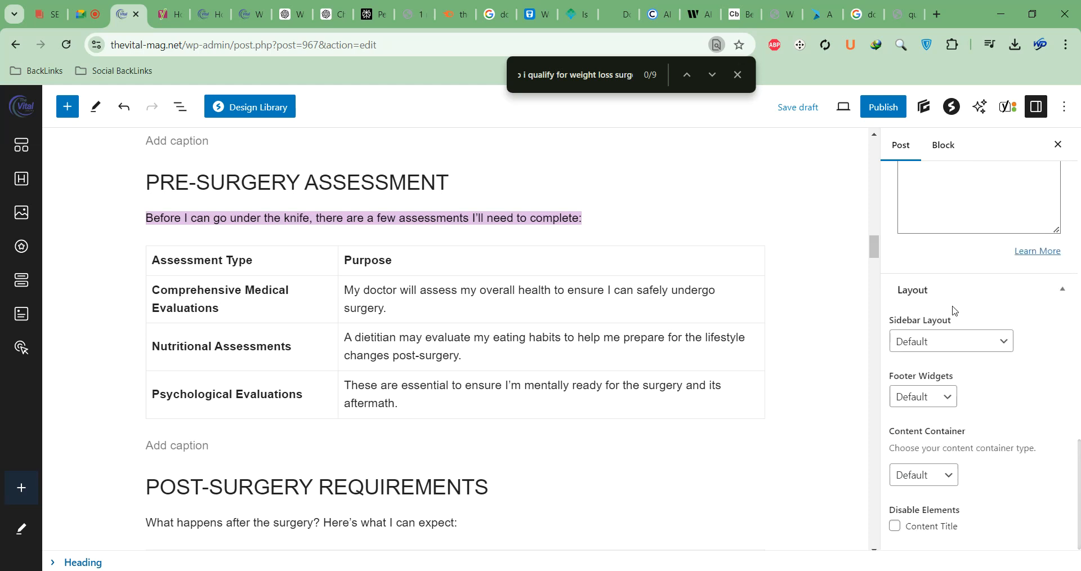
scroll(954, 310, "up", 15)
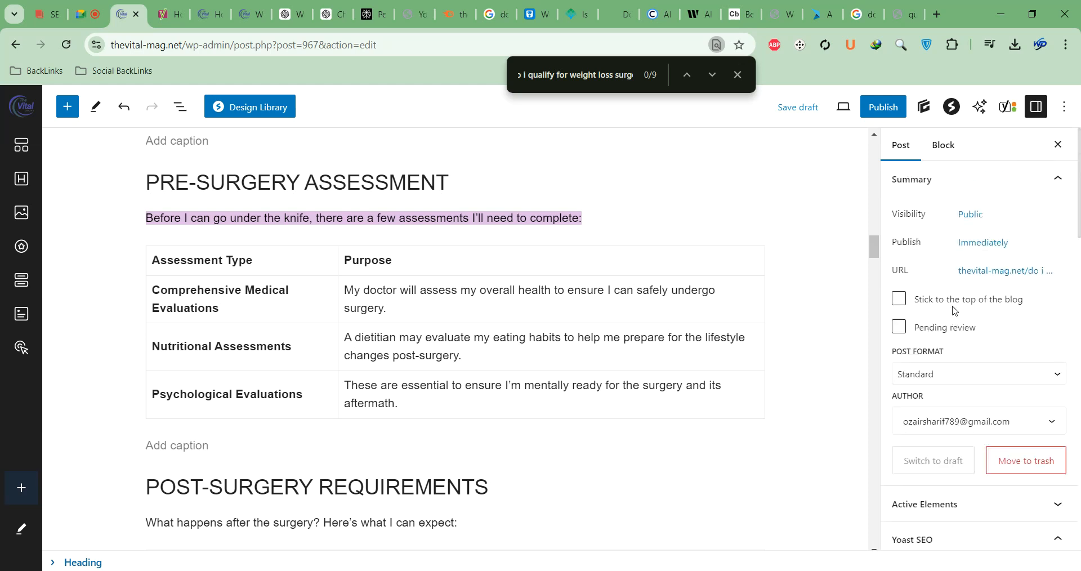
scroll(611, 273, "up", 15)
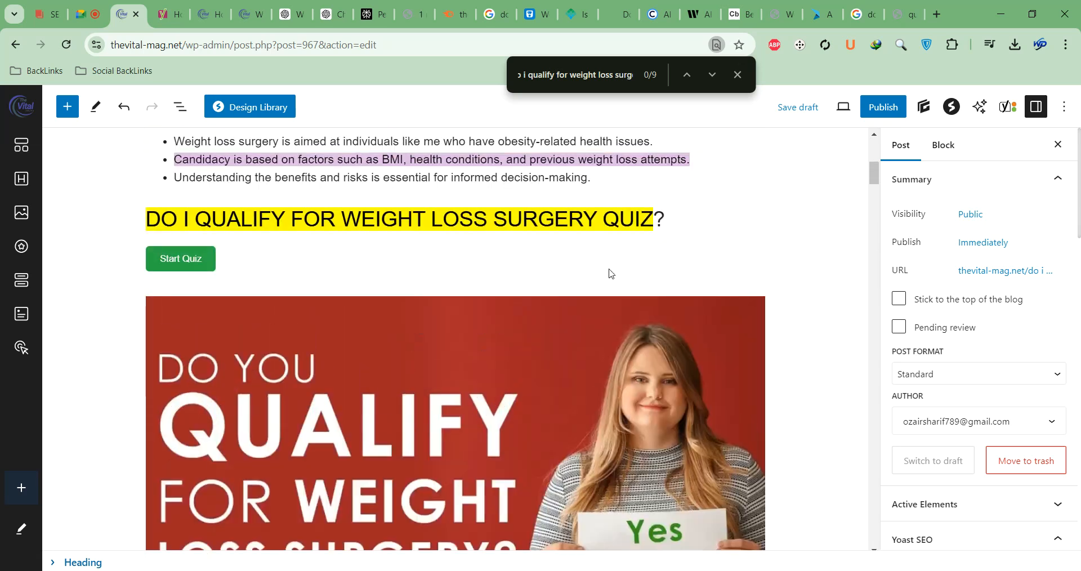
scroll(611, 273, "up", 5)
left_click(480, 232)
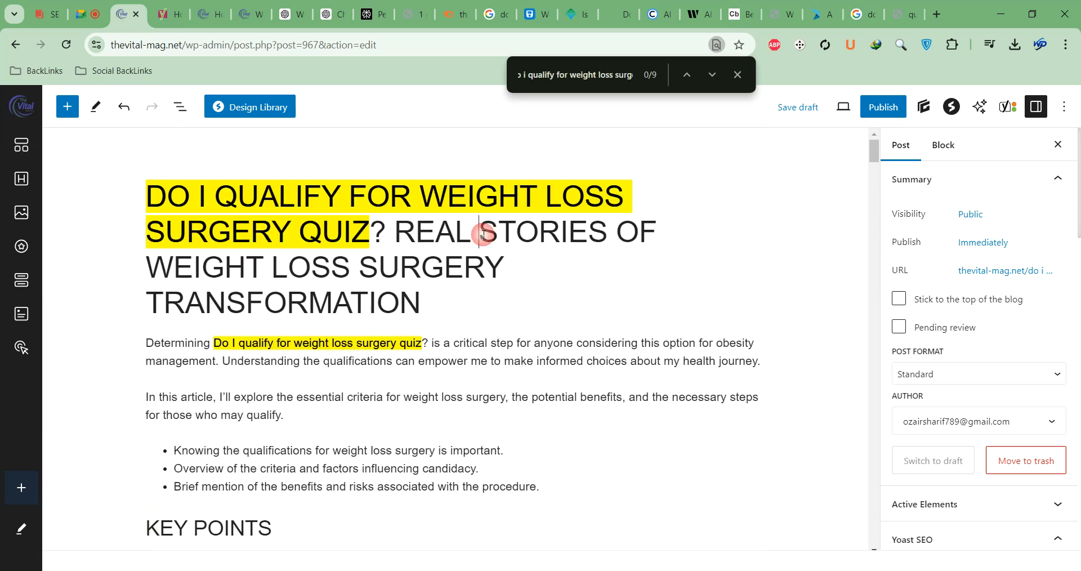
left_click(146, 344)
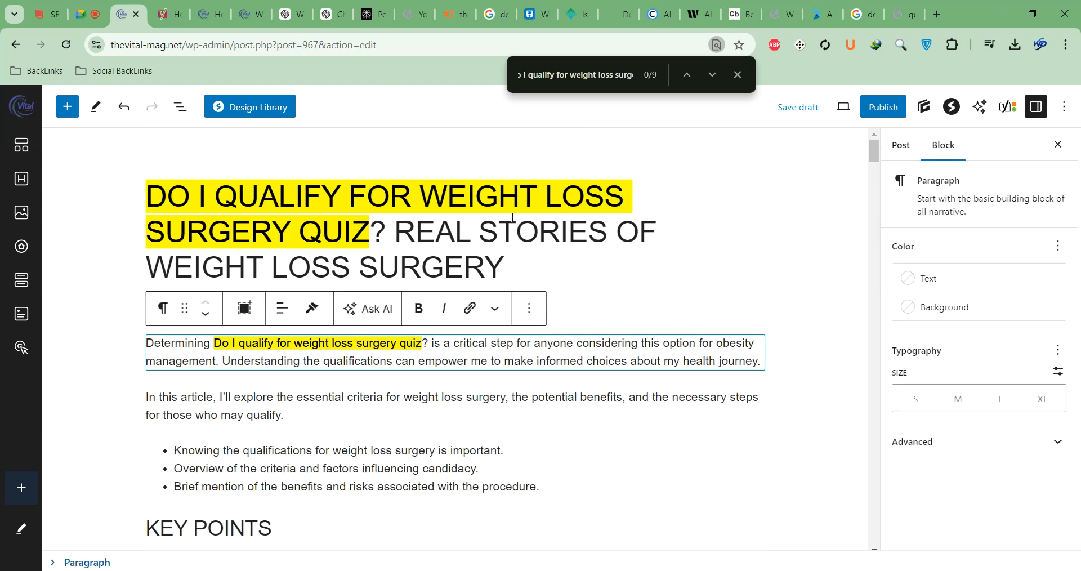
Step: Switch to the site's published naltrexone article and go from there to the admin page for adding new plugins
left_click(209, 14)
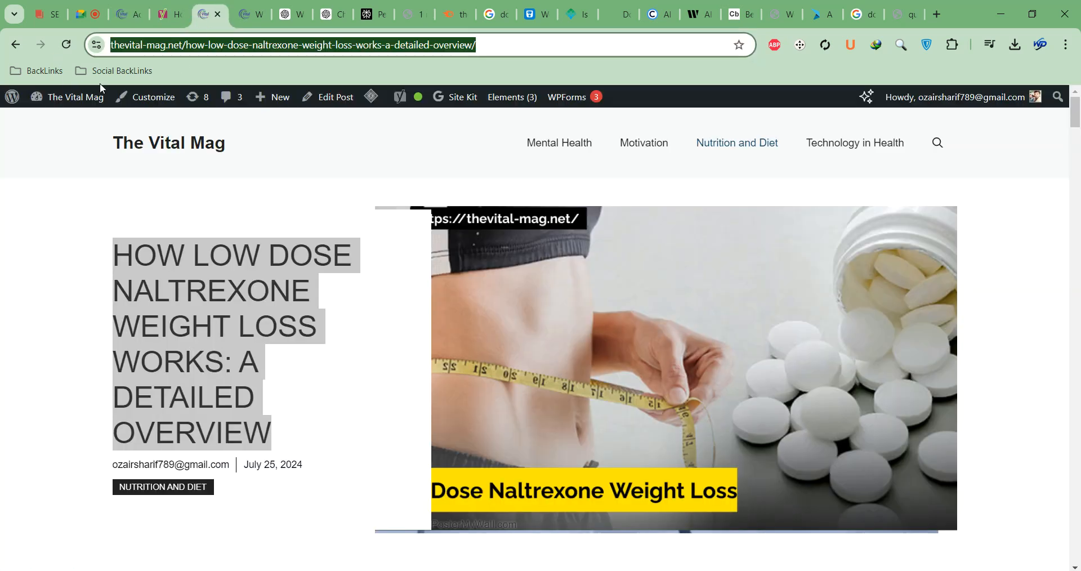
left_click(68, 119)
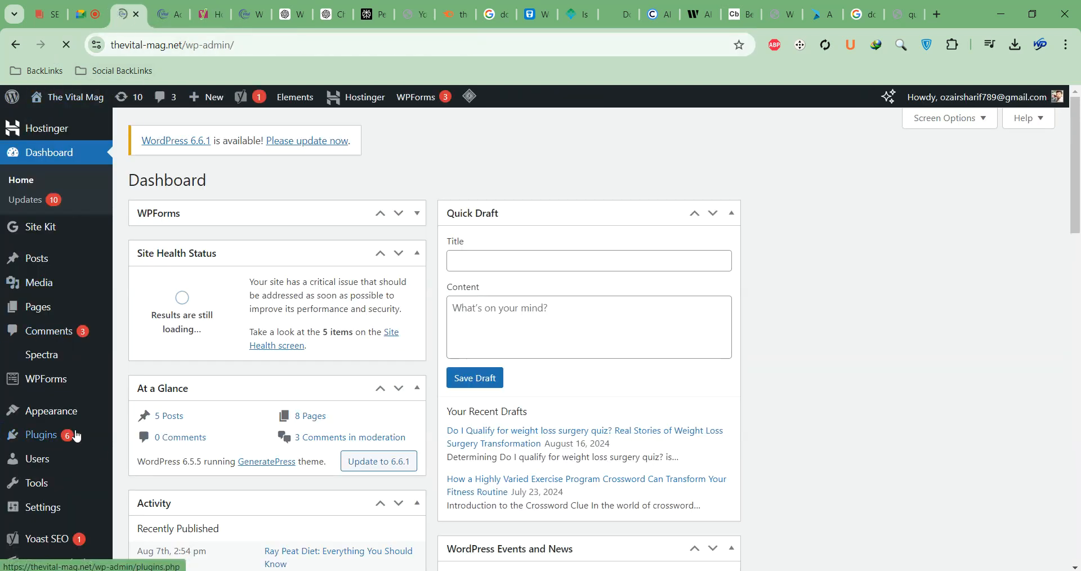
mouse_move(76, 435)
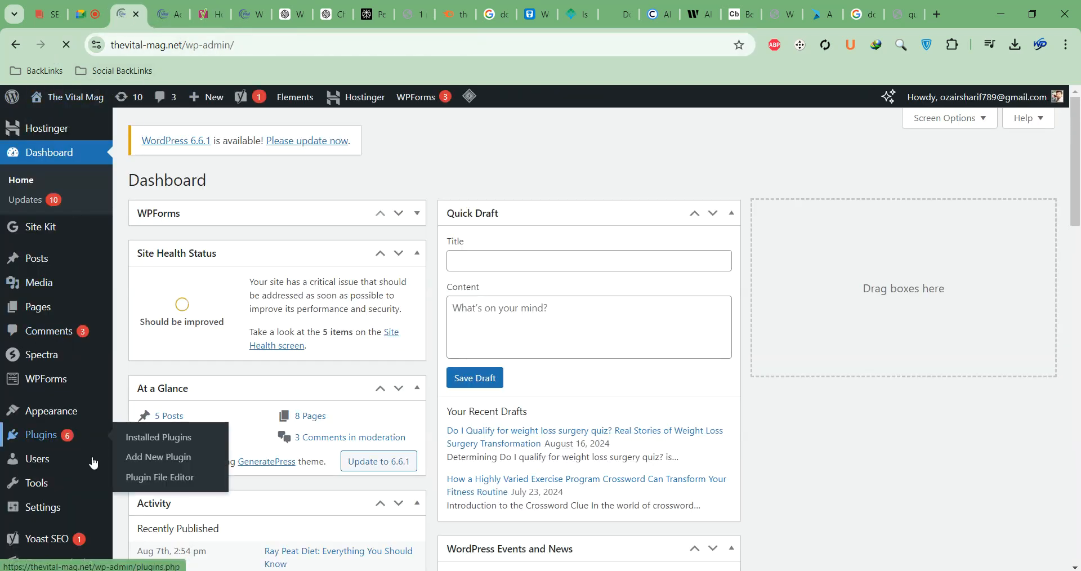
left_click(147, 462)
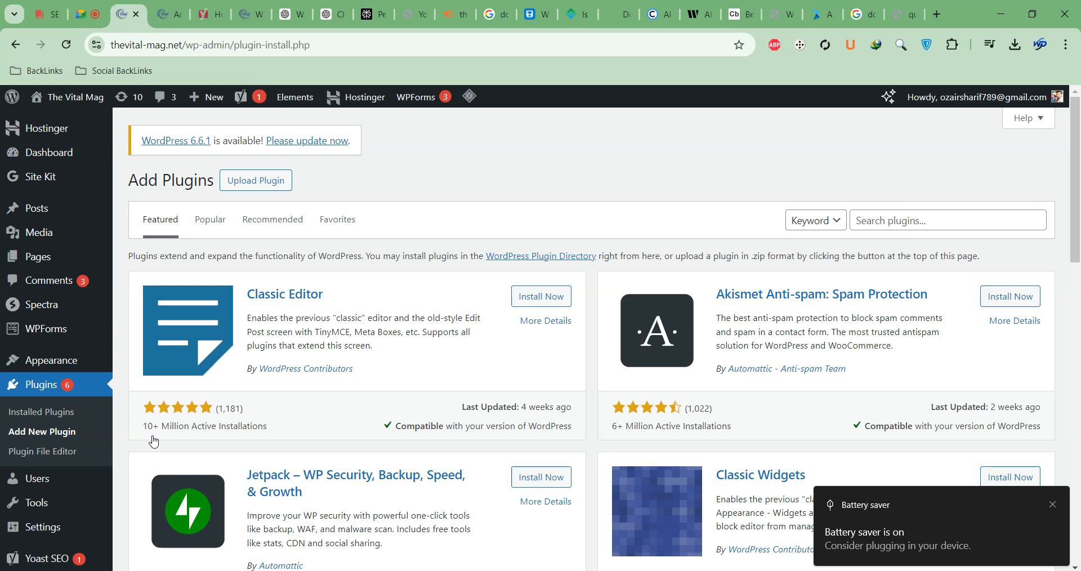
Step: Search the plugin directory for "Table of content"
left_click(1012, 222)
type("ta")
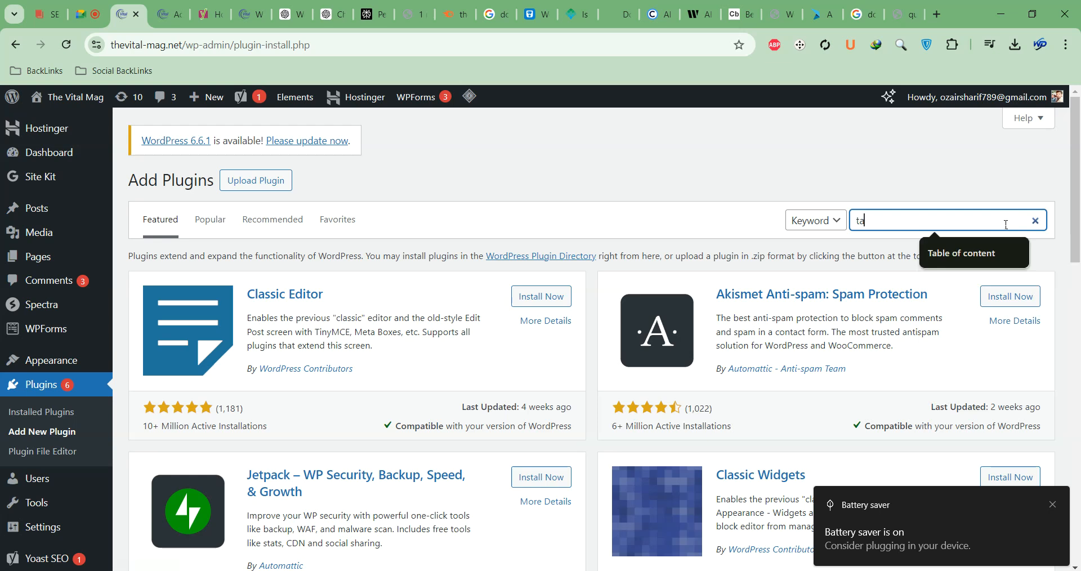
type("v")
key("BackSpace")
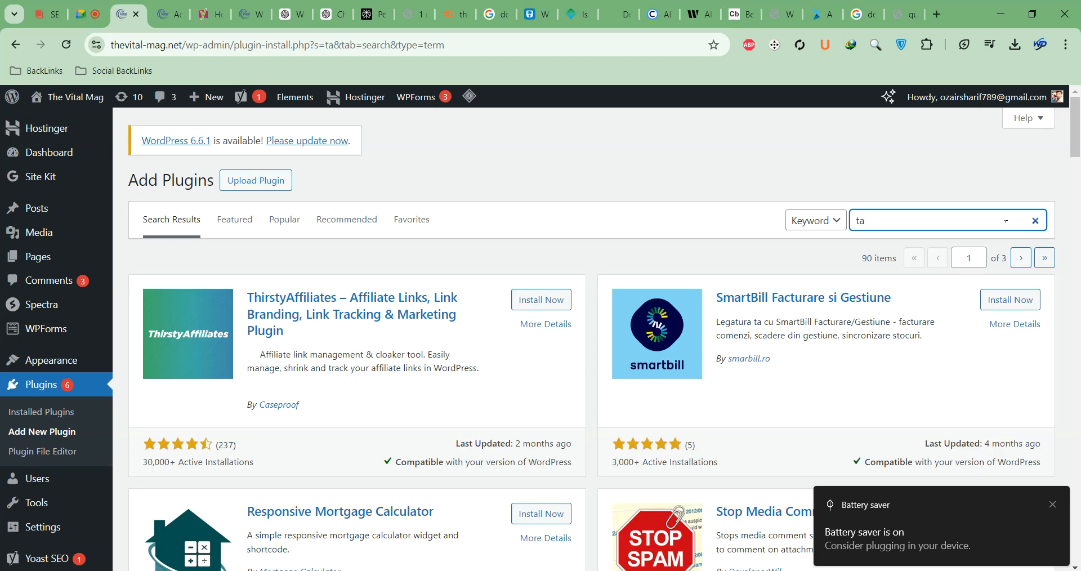
type("ble")
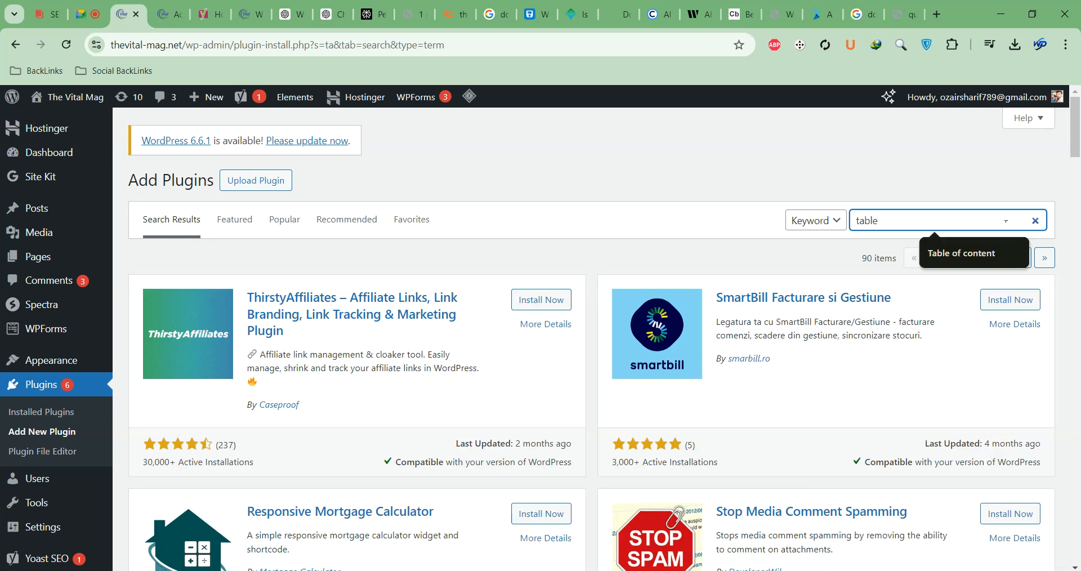
key("Down")
key("Return")
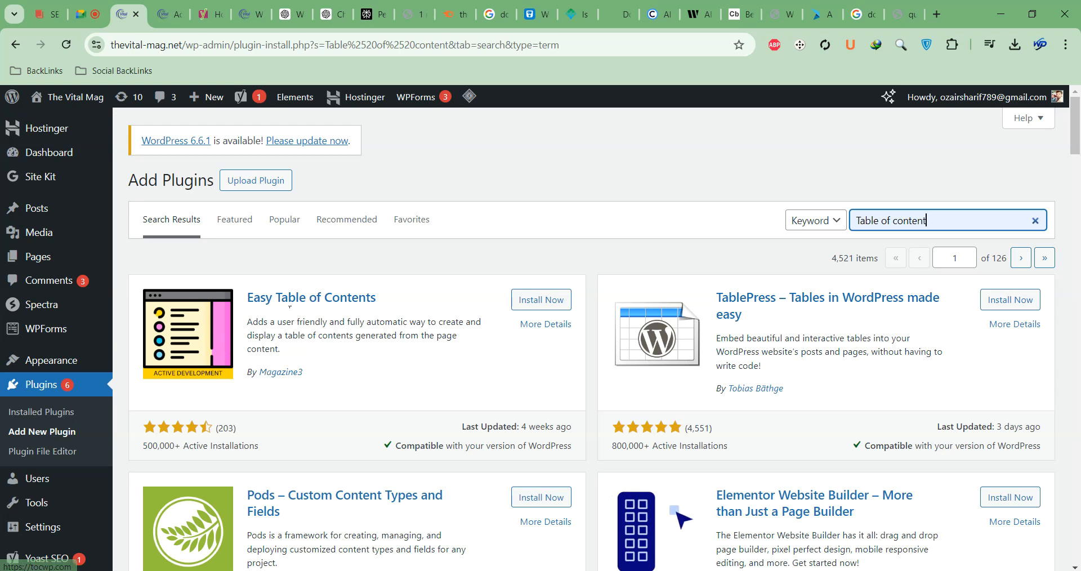
Step: Read through the Easy Table of Contents plugin's description, and close its details
left_click(321, 298)
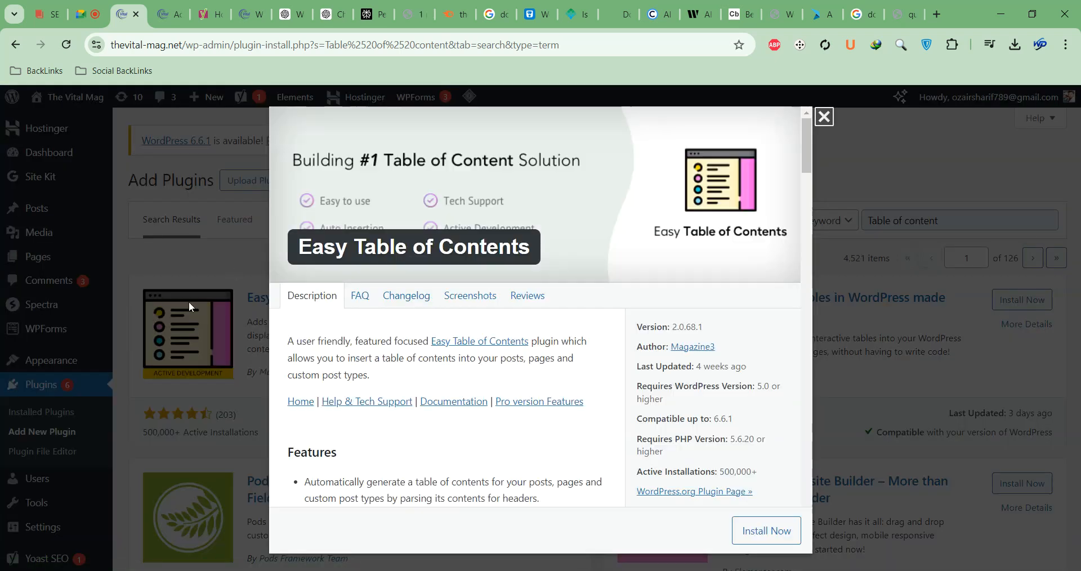
scroll(475, 283, "down", 12)
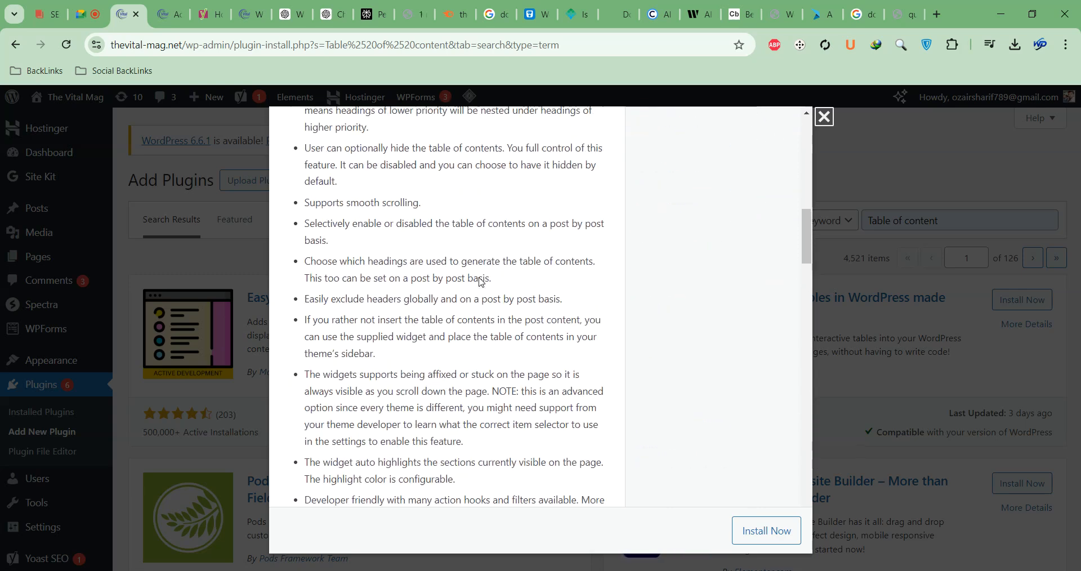
scroll(479, 282, "down", 10)
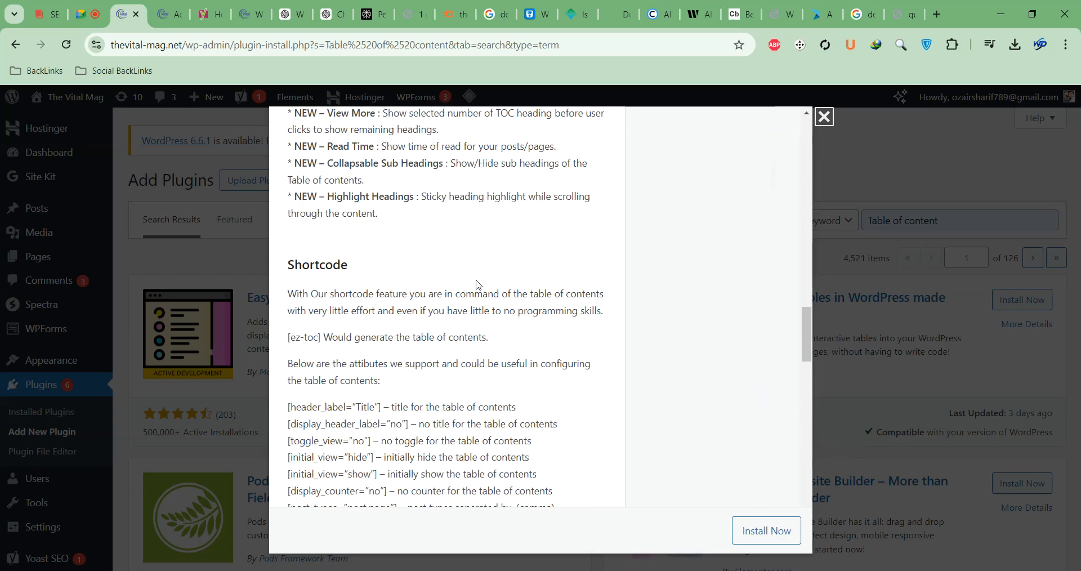
scroll(477, 283, "down", 12)
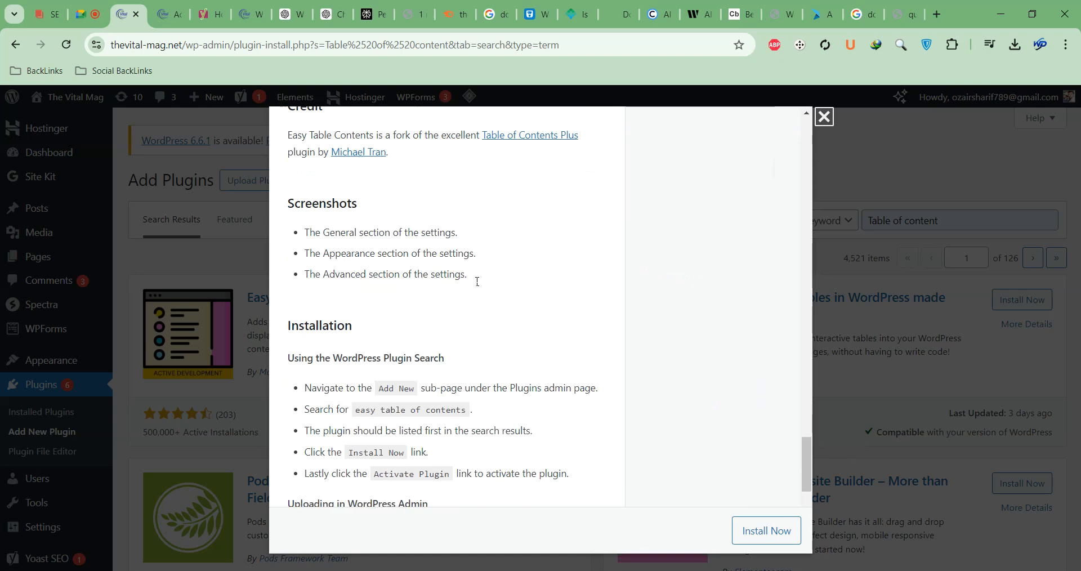
left_click_drag(802, 502, 806, 121)
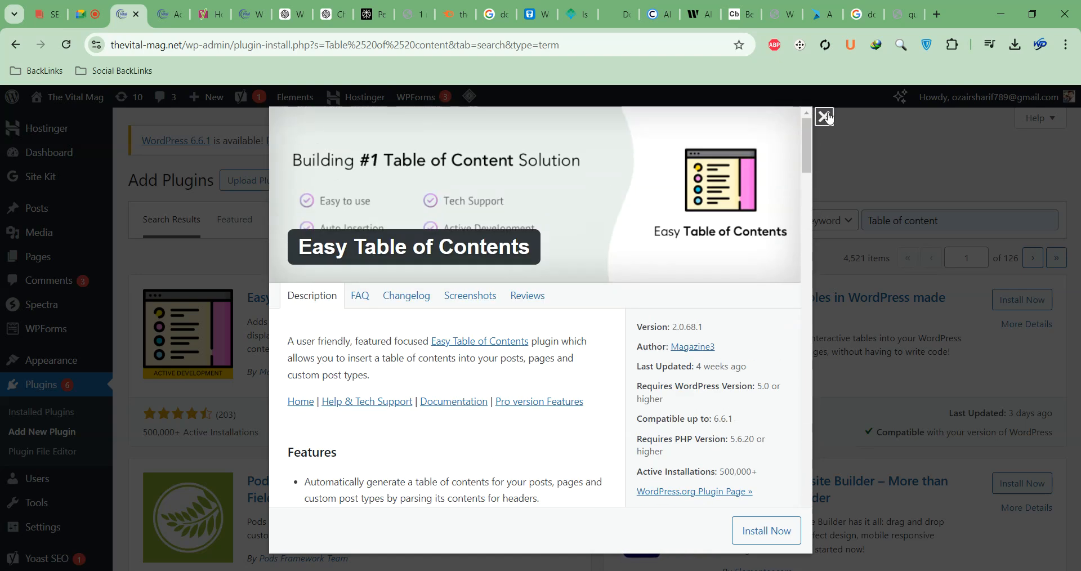
left_click(827, 116)
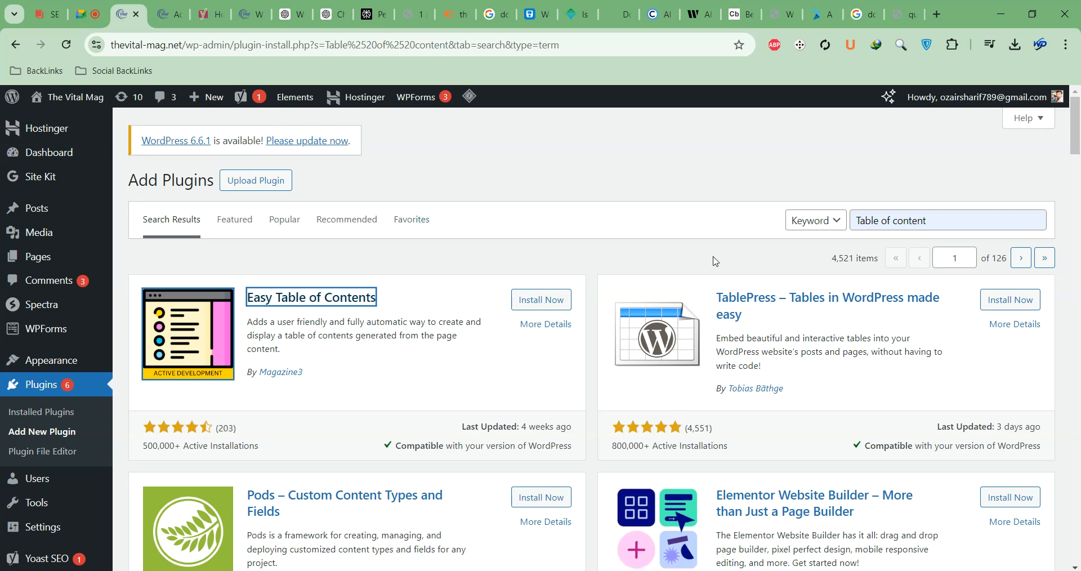
Step: Read through the TablePress plugin's description and close its details
left_click(823, 297)
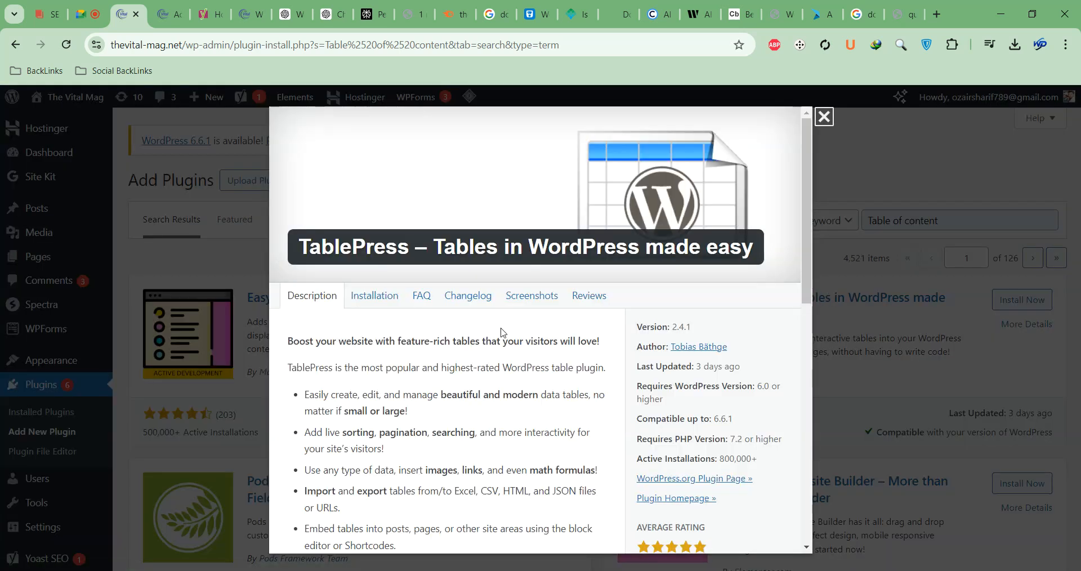
scroll(512, 342, "down", 15)
scroll(511, 342, "up", 12)
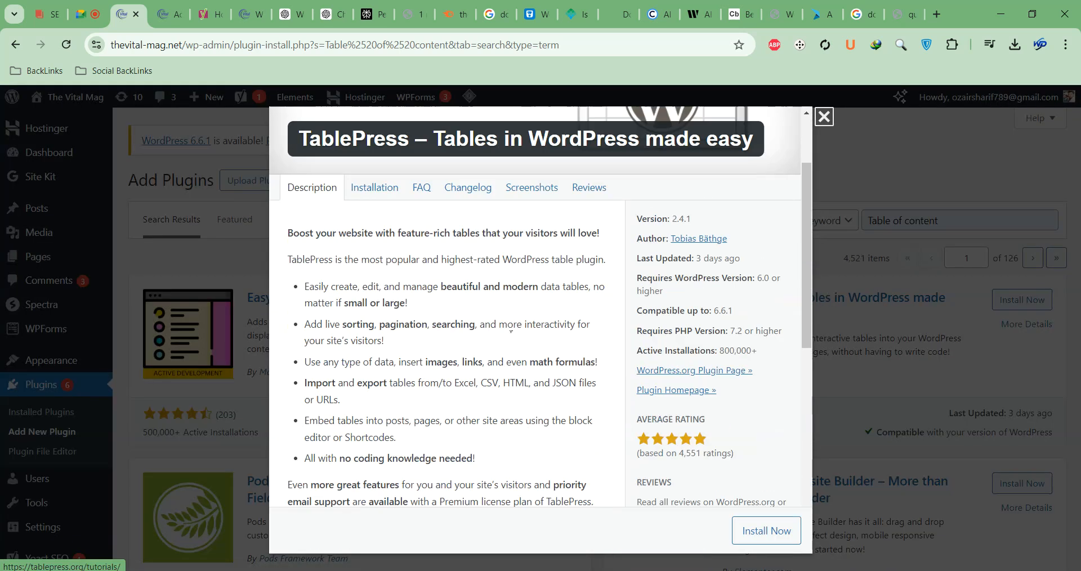
scroll(511, 342, "down", 2)
left_click(830, 125)
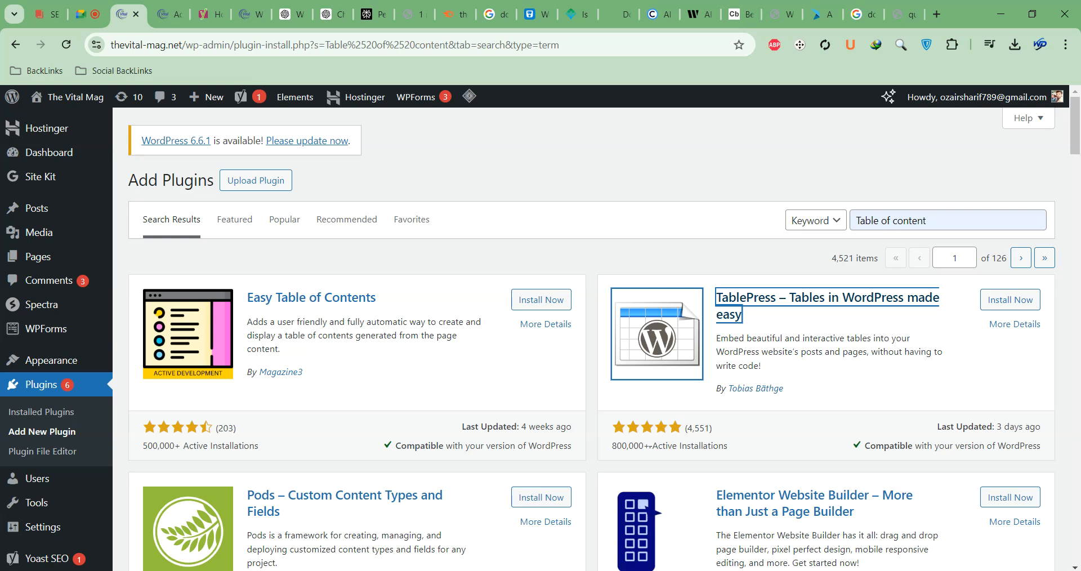
Step: Check the TablePress rating and active installations, and install and activate the plugin
left_click_drag(682, 427, 628, 445)
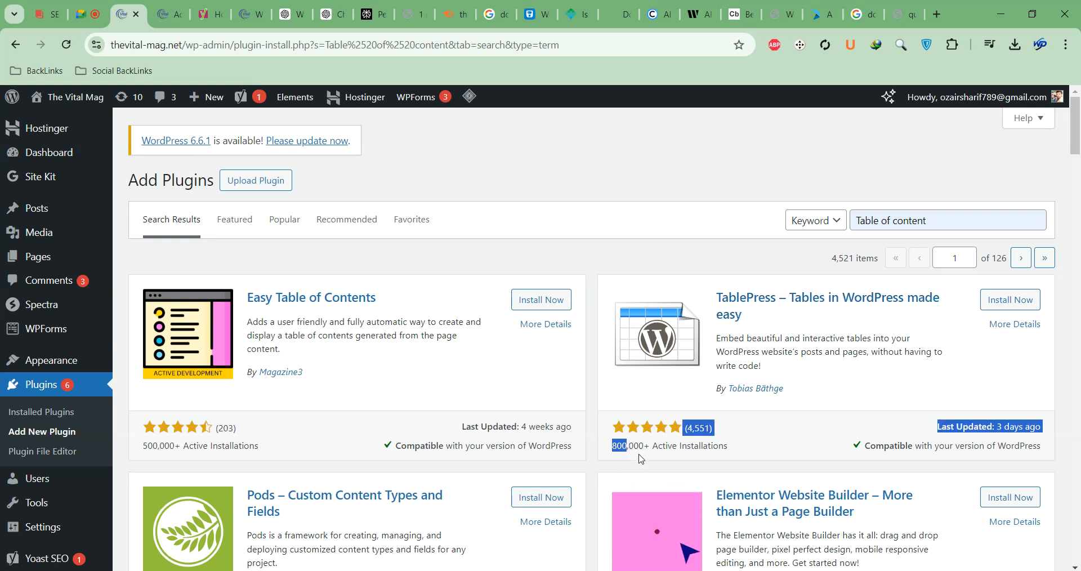
left_click(680, 436)
left_click(1002, 305)
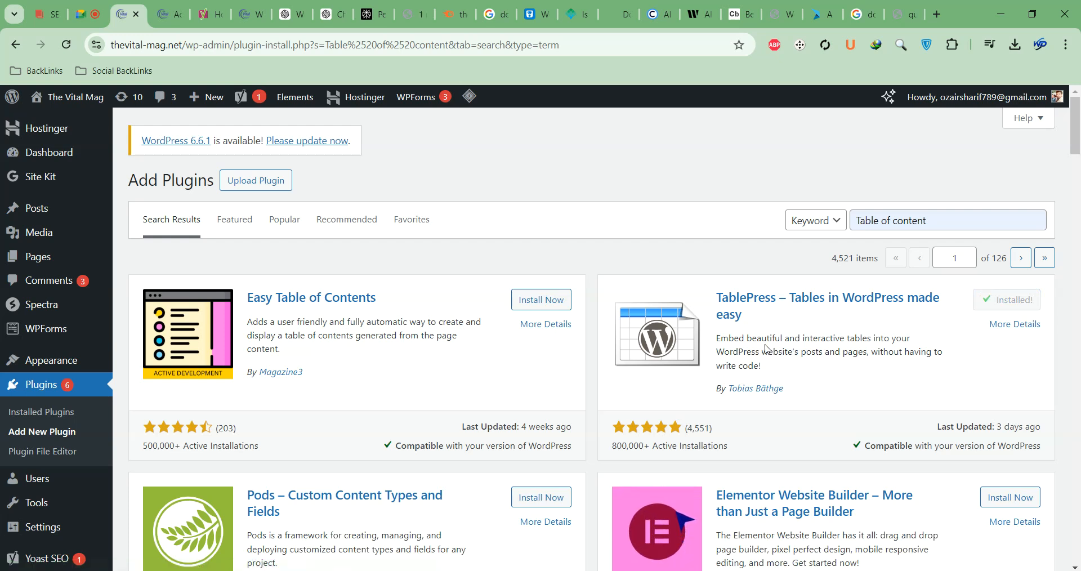
left_click(1011, 301)
Step: Save the quiz article's draft in the post editor and return to the TablePress admin page
key("ctrl+Tab")
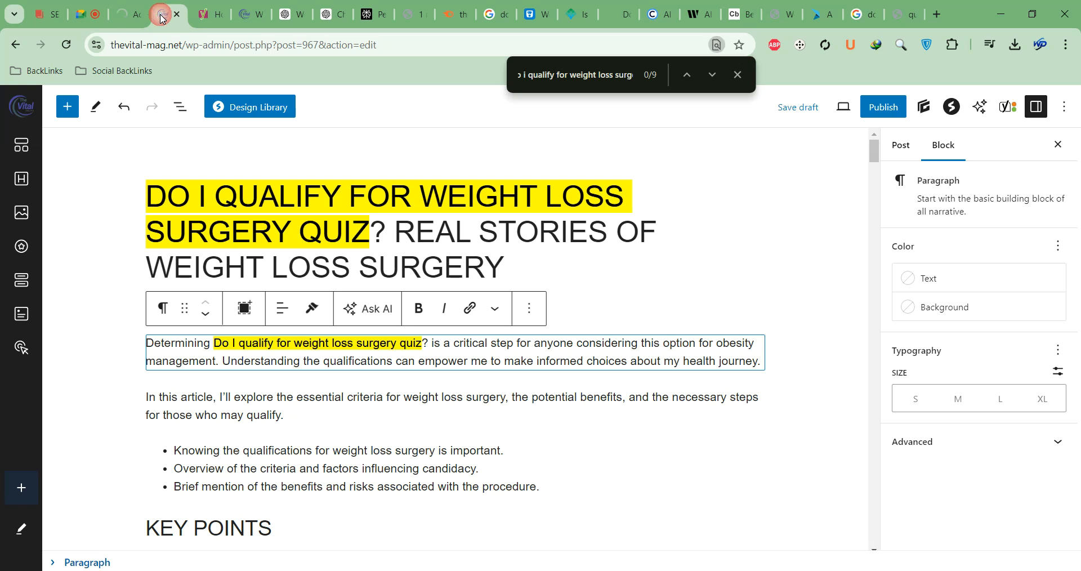
left_click(792, 116)
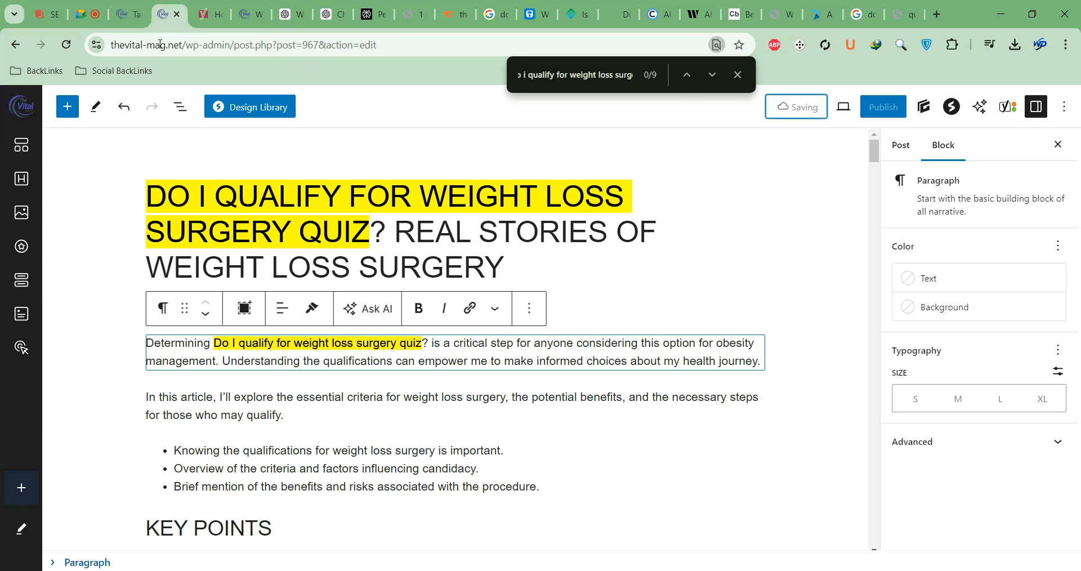
left_click(125, 14)
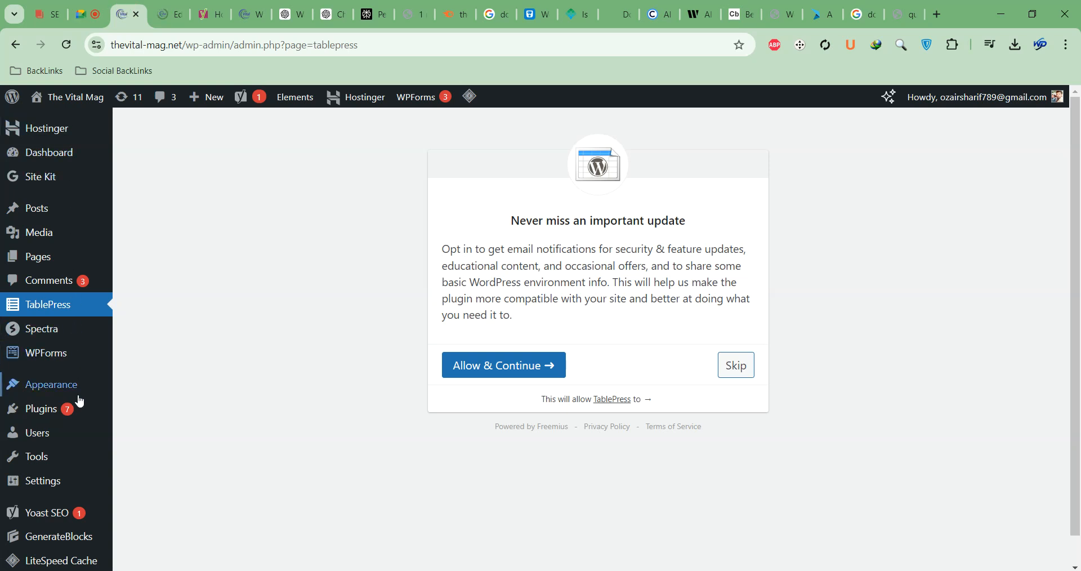
mouse_move(77, 409)
mouse_move(88, 385)
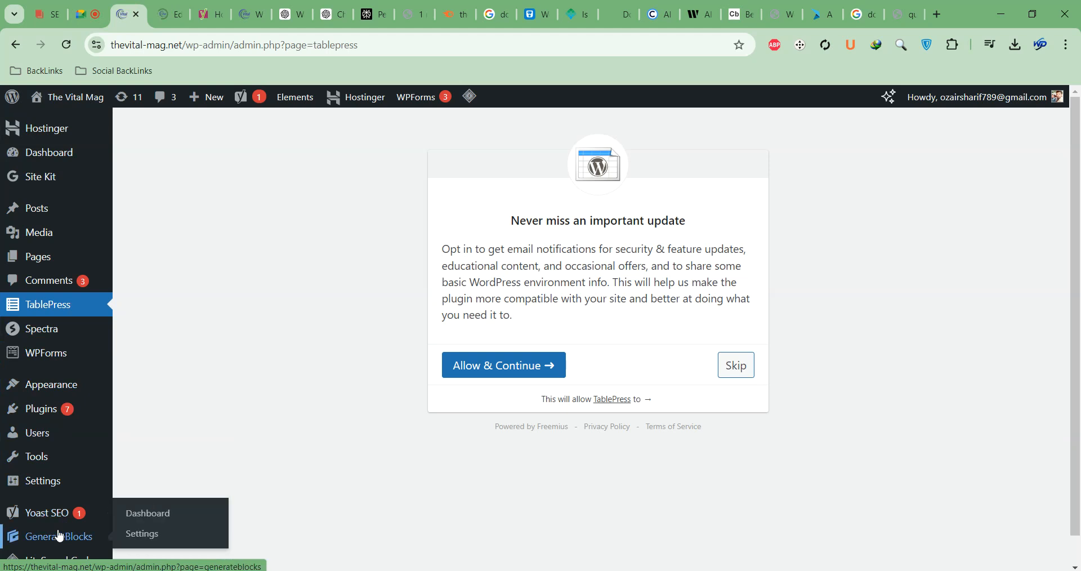
scroll(62, 524, "down", 1)
scroll(22, 337, "up", 1)
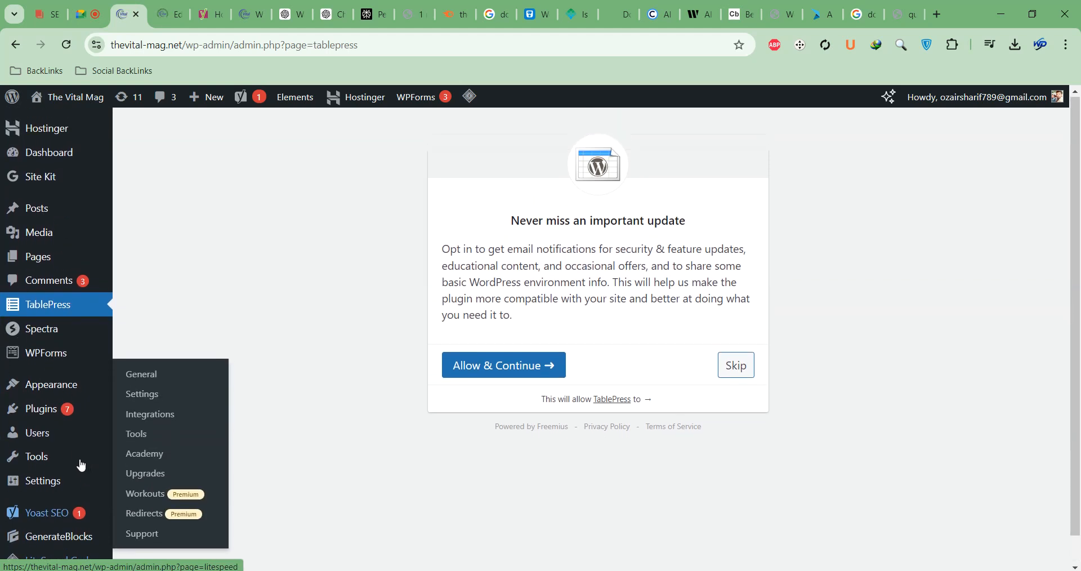
Step: Switch to the quiz article's post editor and reload the page
left_click(165, 19)
left_click(737, 75)
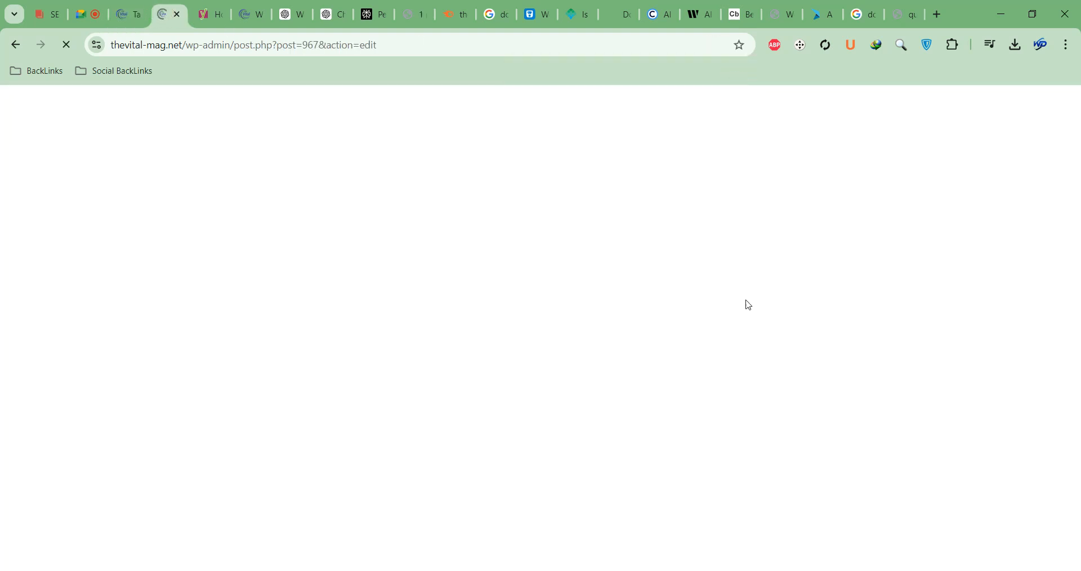
mouse_move(633, 569)
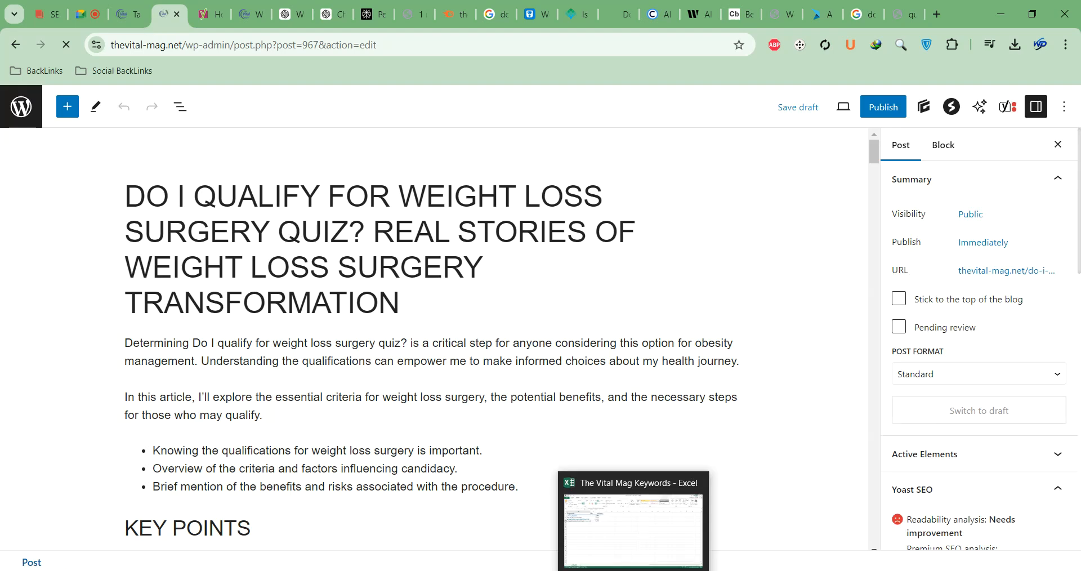
Step: Insert a Table Of Contents block directly below the article title
left_click(419, 303)
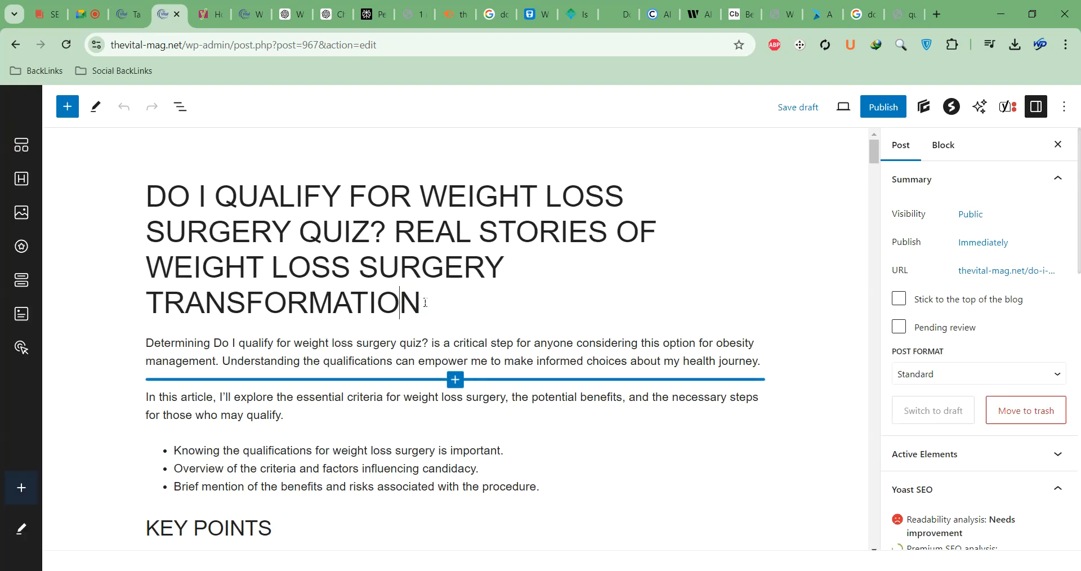
key("Return")
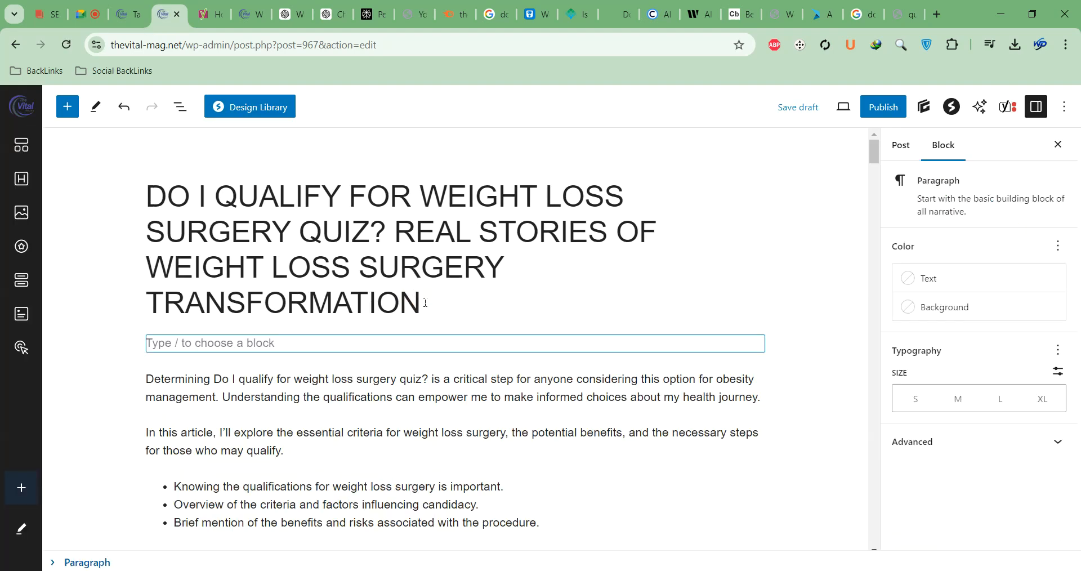
type("/ta")
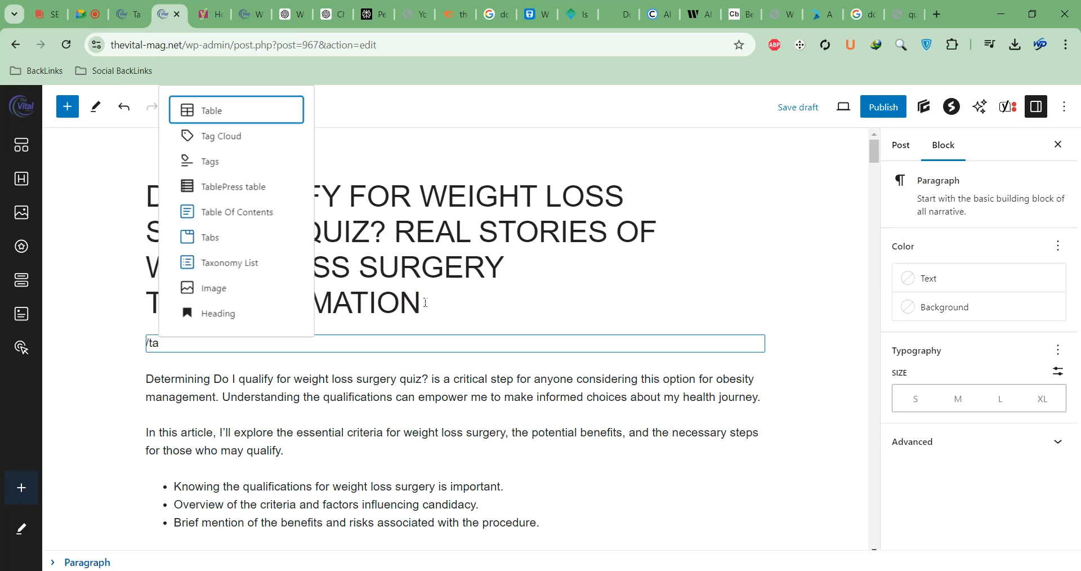
left_click(221, 213)
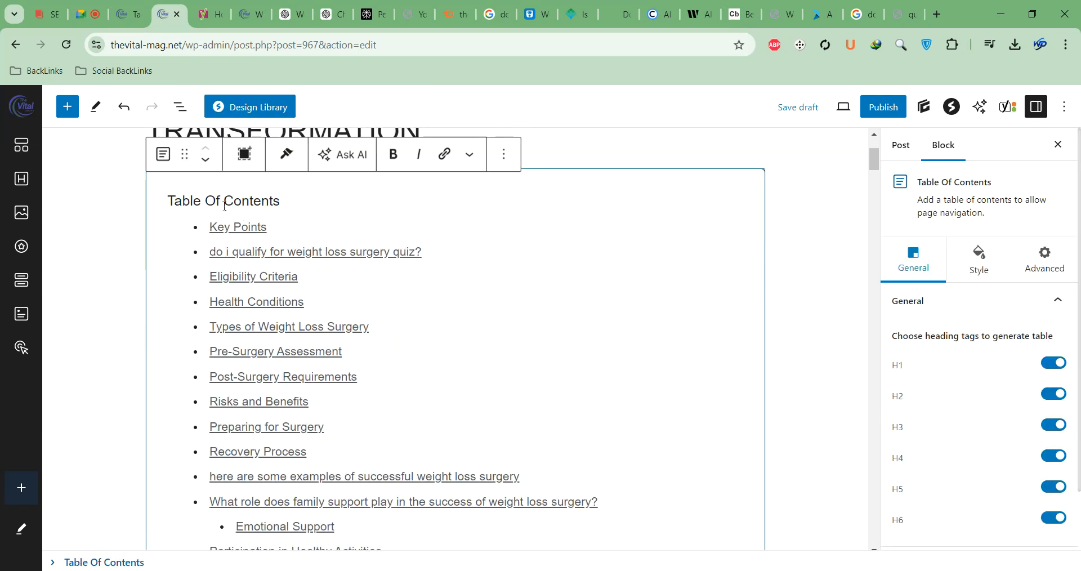
Step: Look through the headings in the generated table of contents and delete the block
scroll(371, 301, "down", 1)
scroll(436, 306, "up", 2)
scroll(435, 308, "down", 6)
scroll(435, 309, "up", 5)
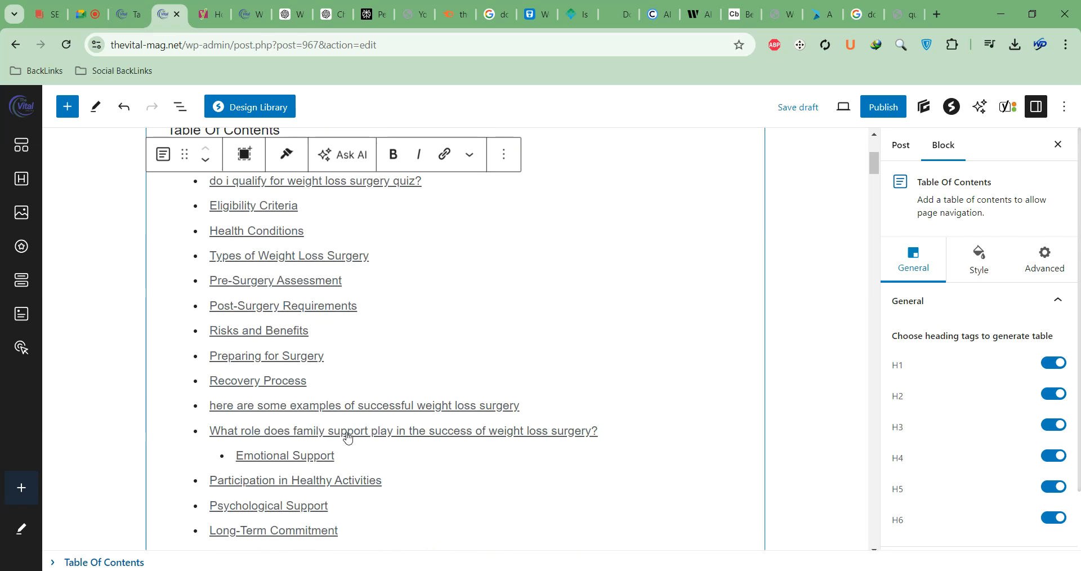
left_click(355, 459)
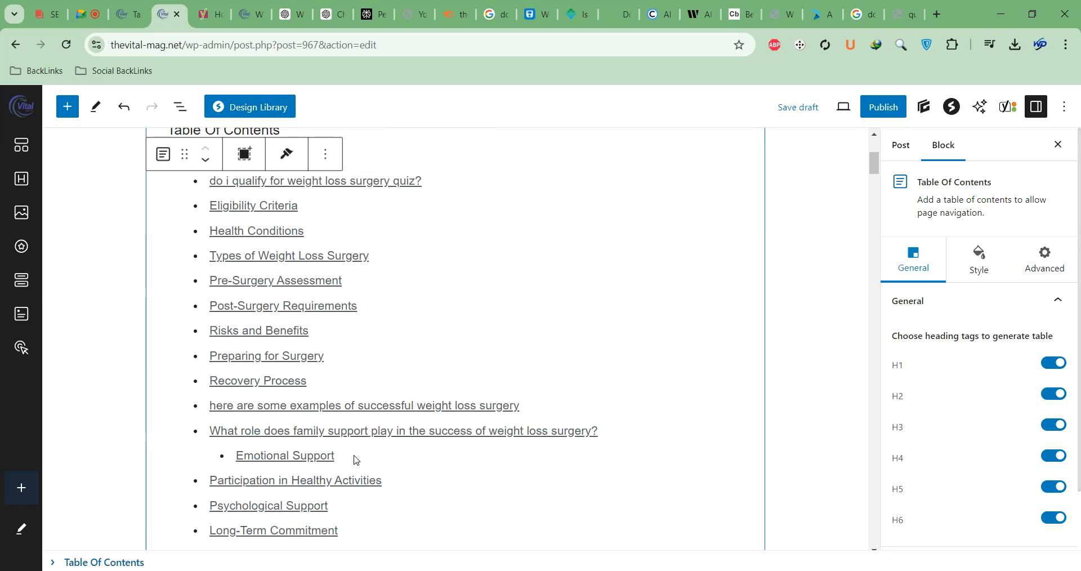
scroll(383, 232, "up", 5)
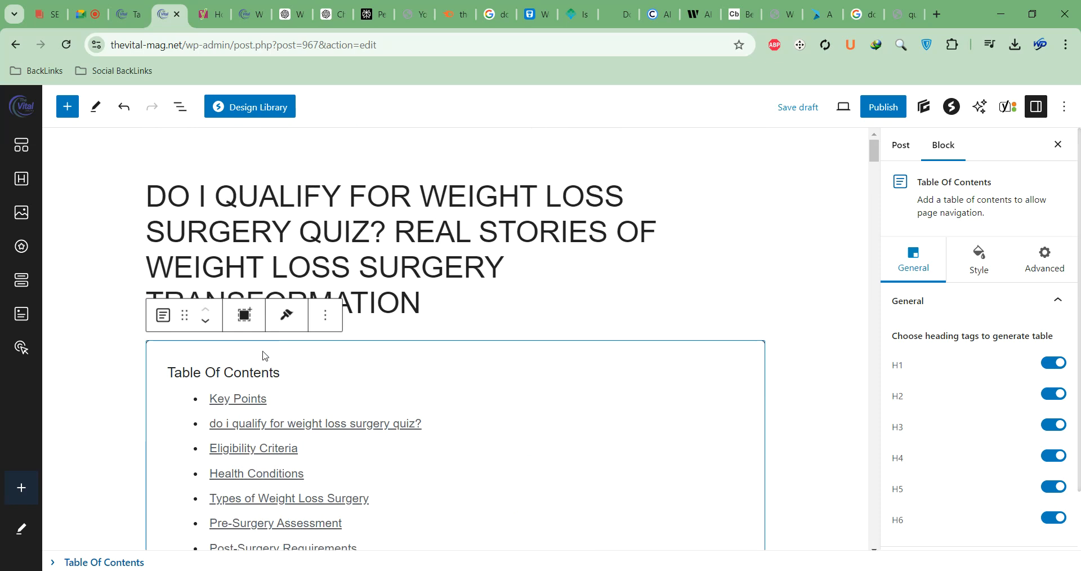
left_click(319, 315)
left_click(385, 563)
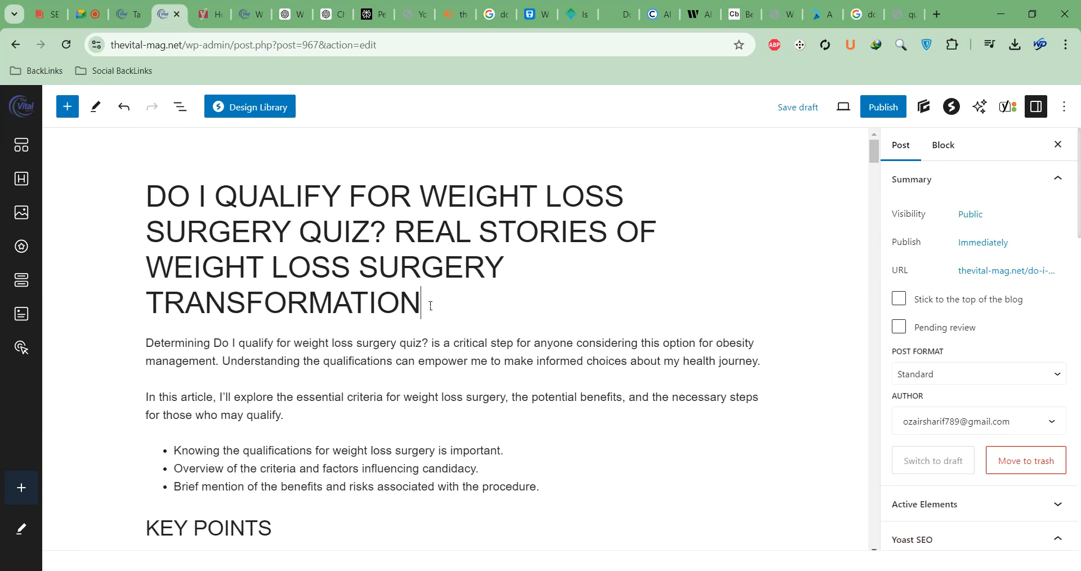
Step: Try a TablePress table block below the article title and delete it
key("Return")
type("/tabe")
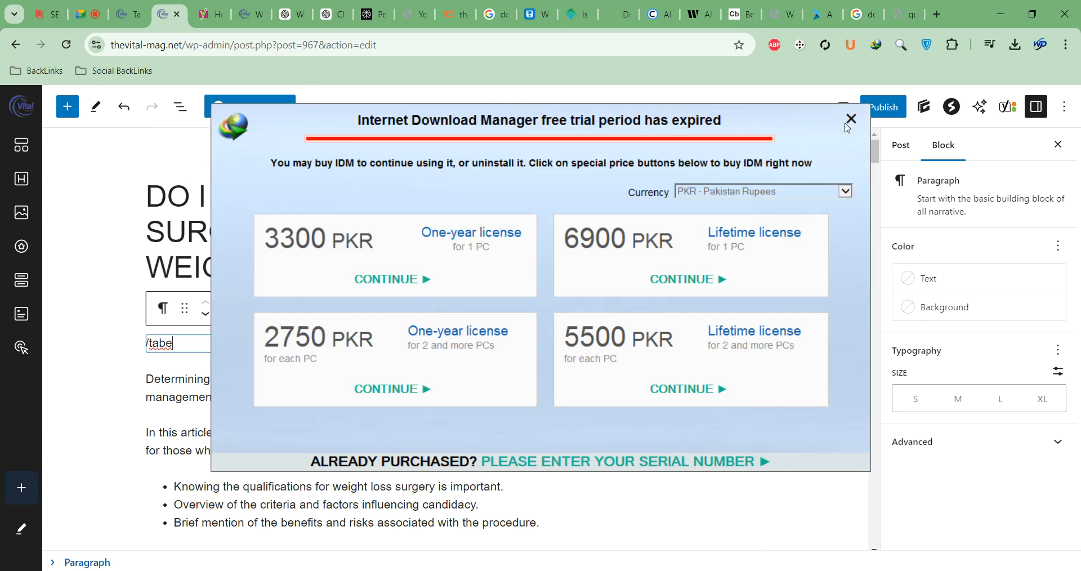
left_click(850, 119)
key("ctrl+a")
type("/table")
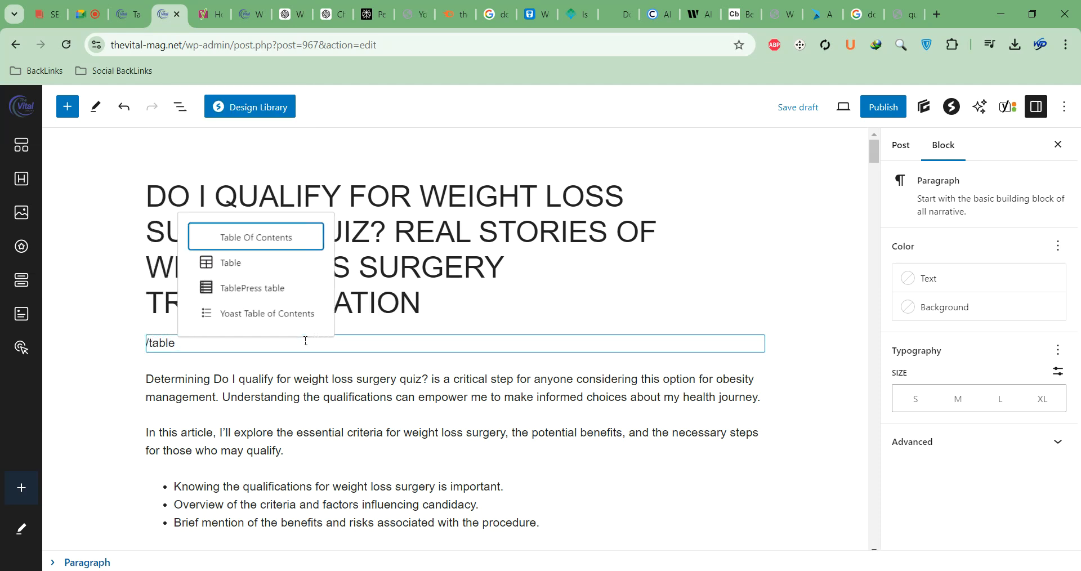
key("Down")
key("Down")
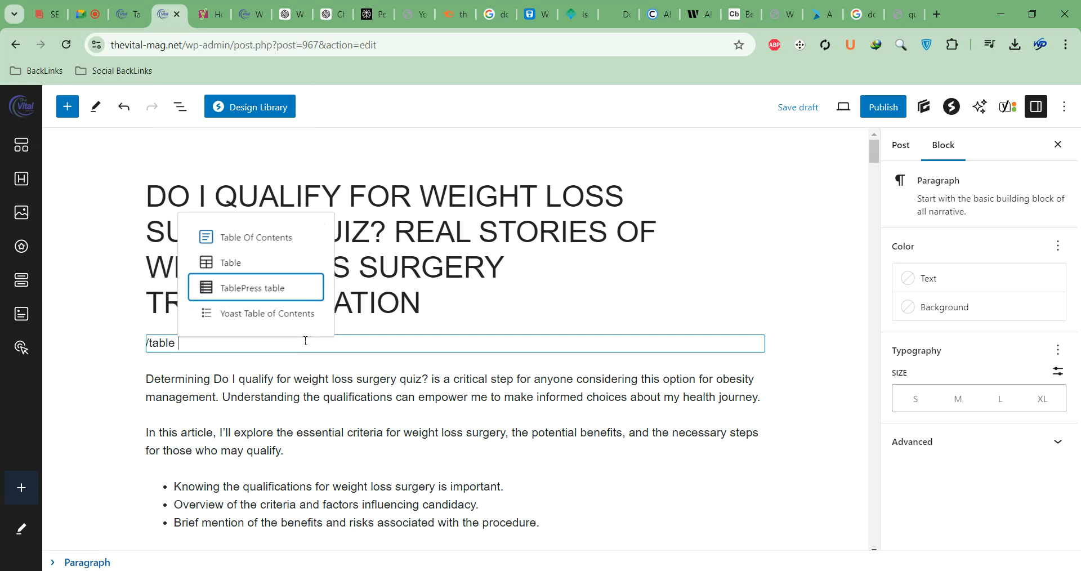
key("Return")
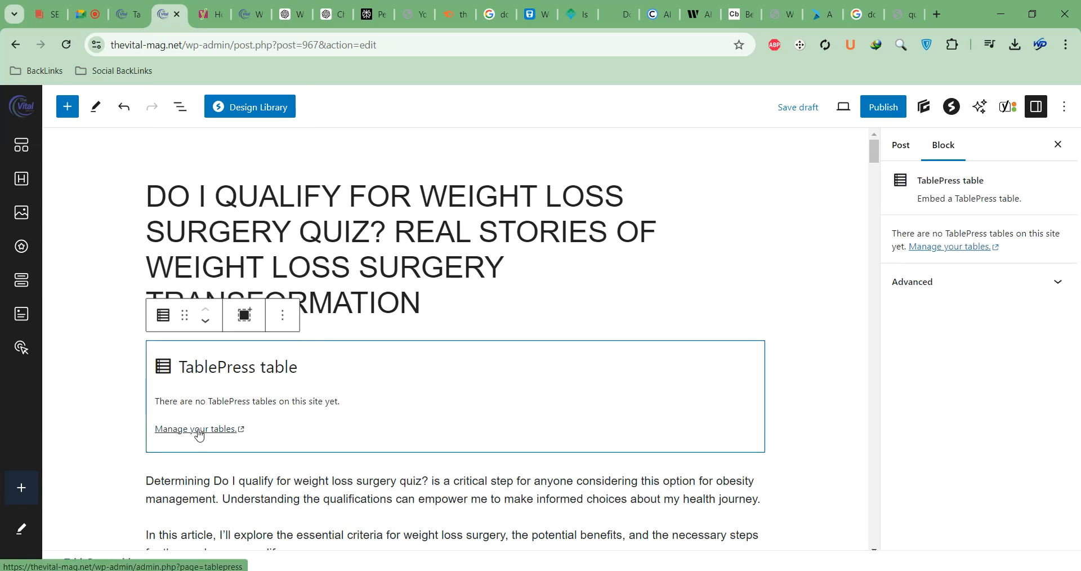
left_click(278, 331)
scroll(320, 486, "down", 1)
left_click(311, 557)
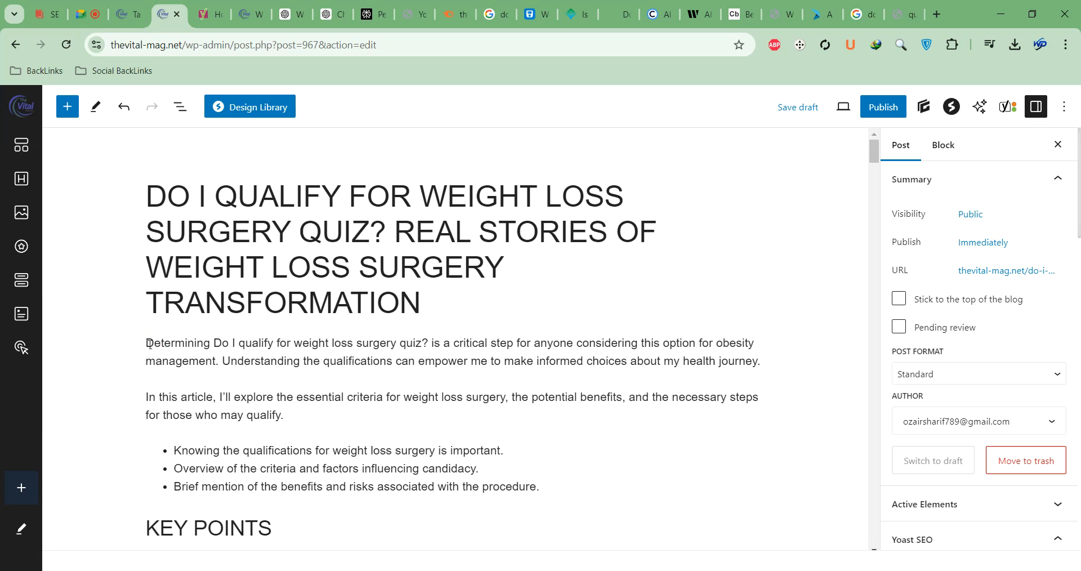
Step: Insert a Table Of Contents block between the article title and the opening paragraph
left_click(149, 344)
key("Return")
key("Up")
type("/table")
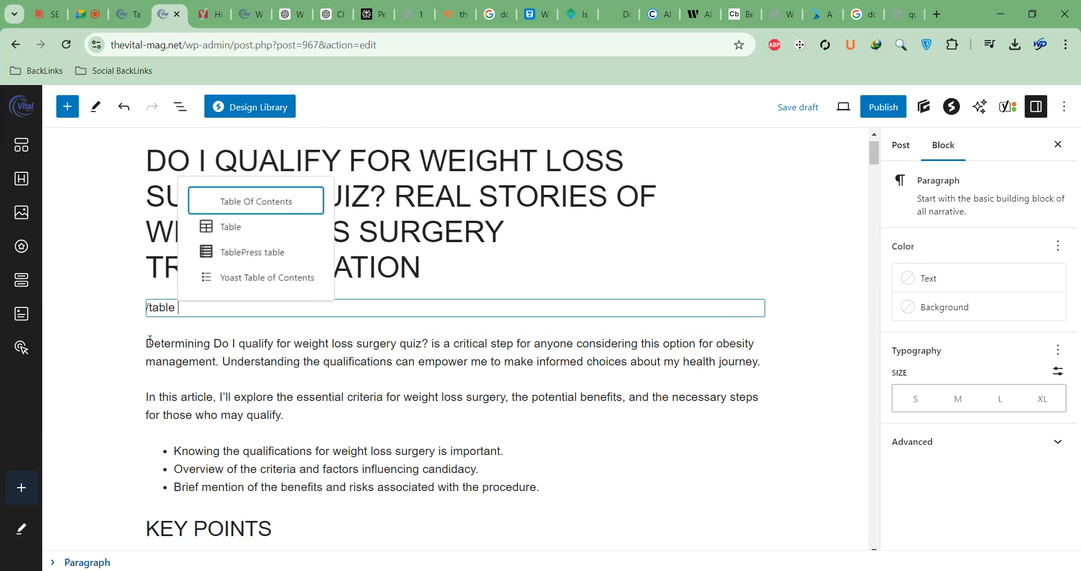
key("Down")
key("Down")
key("Down")
key("Down")
key("Down")
key("Down")
key("Up")
key("Up")
left_click(309, 198)
Step: Publish the quiz article and view its table of contents on the live page
left_click(895, 111)
left_click(897, 113)
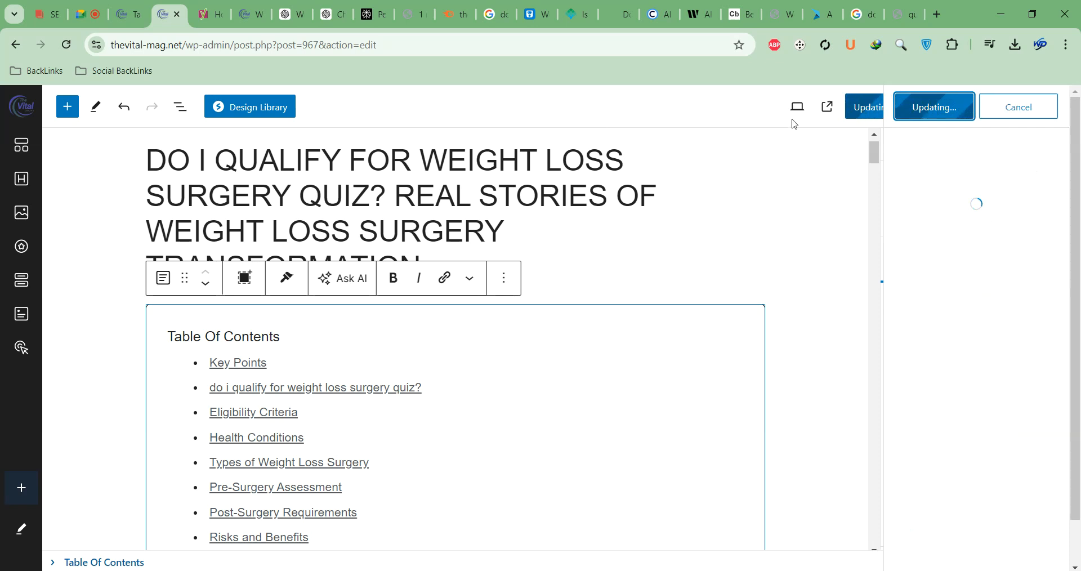
left_click(826, 110)
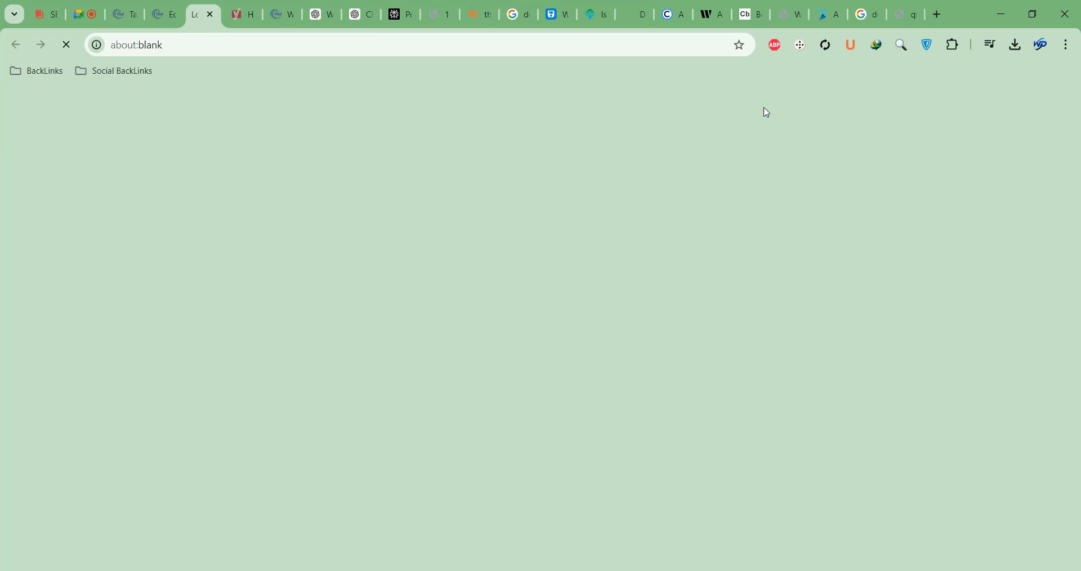
scroll(144, 230, "down", 5)
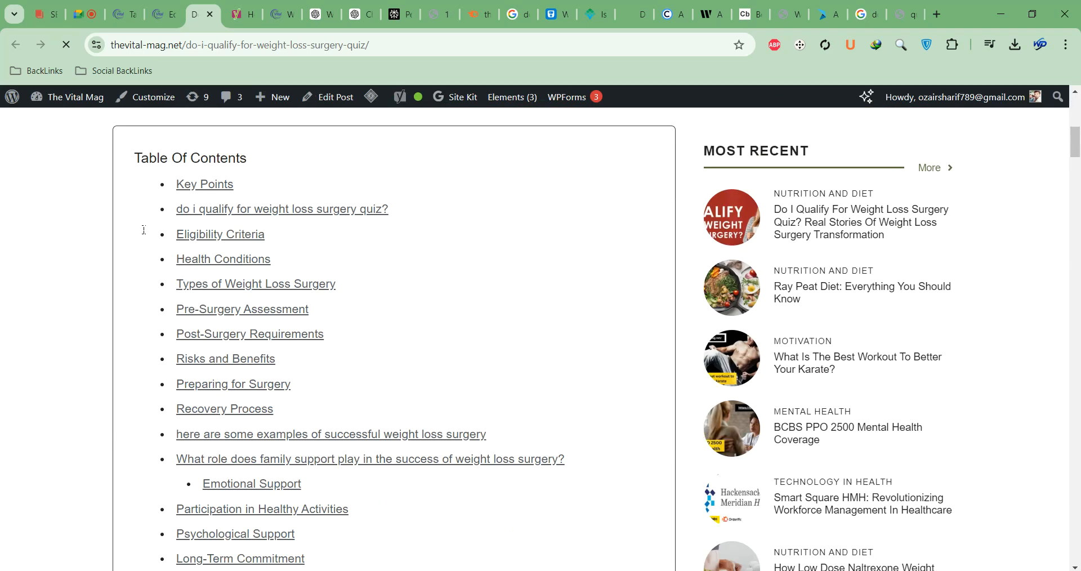
Step: Check the table of contents in the published post, and delete the Table Of Contents block in the post editor
scroll(128, 274, "down", 2)
scroll(127, 276, "down", 5)
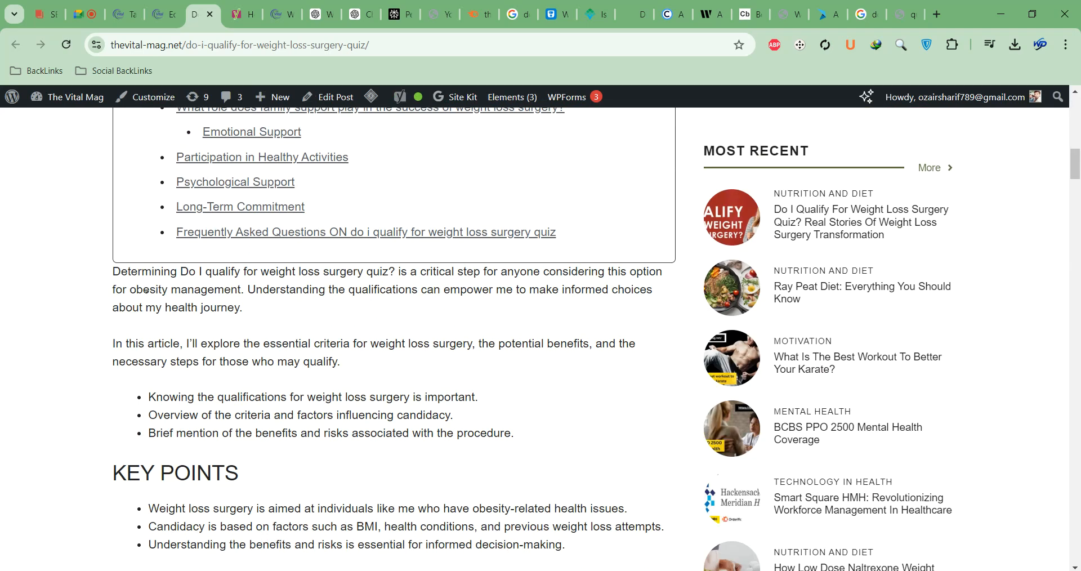
scroll(147, 297, "up", 5)
scroll(148, 301, "up", 5)
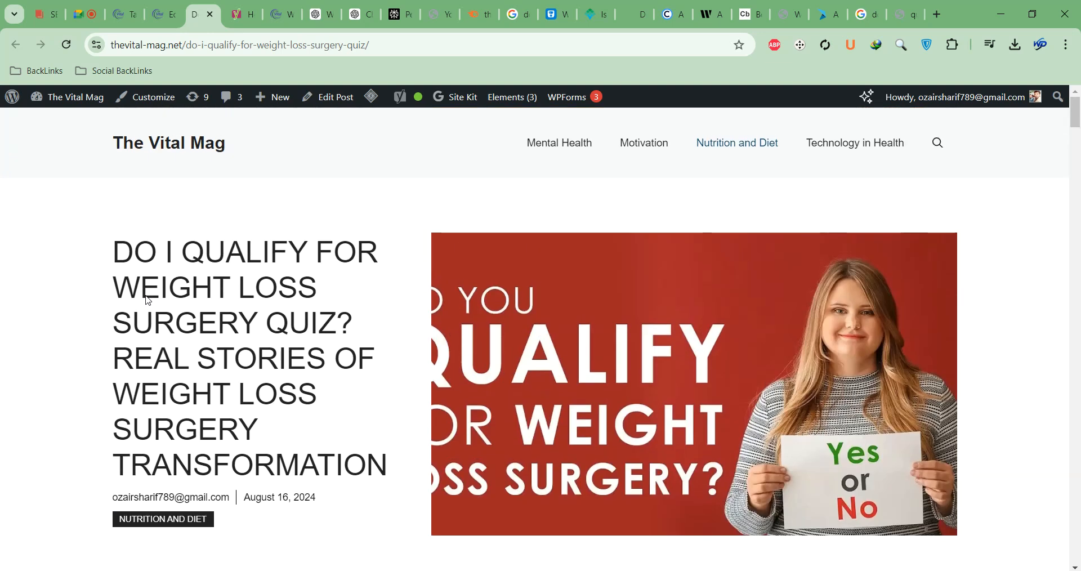
left_click(163, 14)
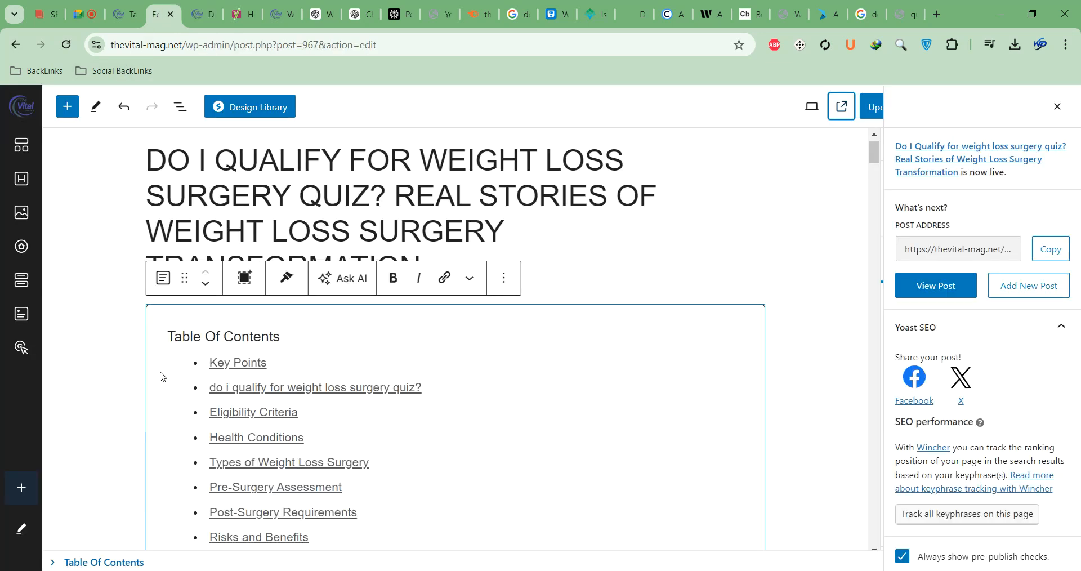
left_click(503, 278)
scroll(540, 478, "down", 1)
left_click(517, 556)
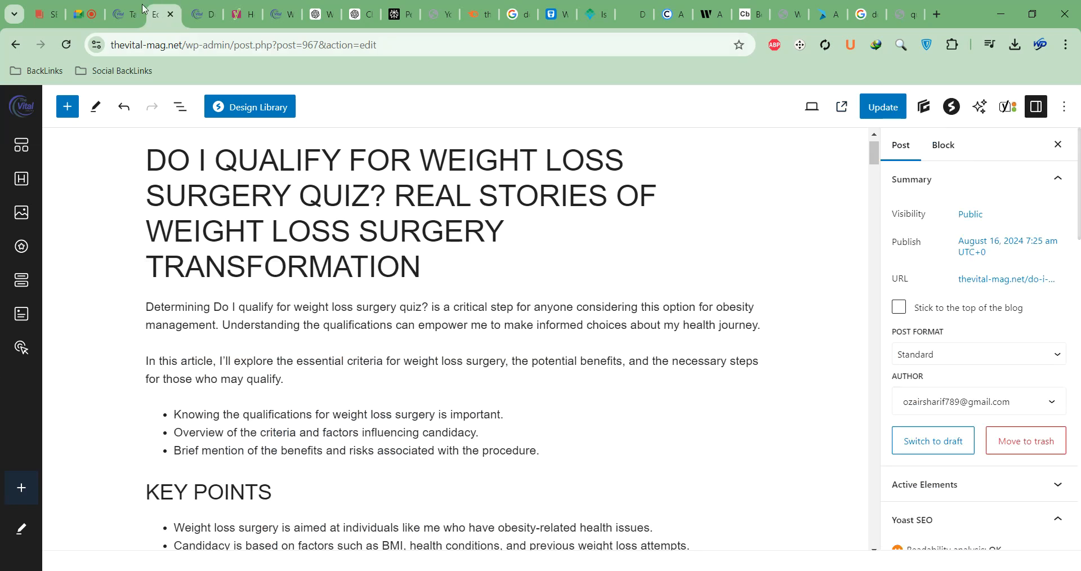
Step: Allow TablePress update notifications and open the plugin's form for adding a new table
left_click(127, 14)
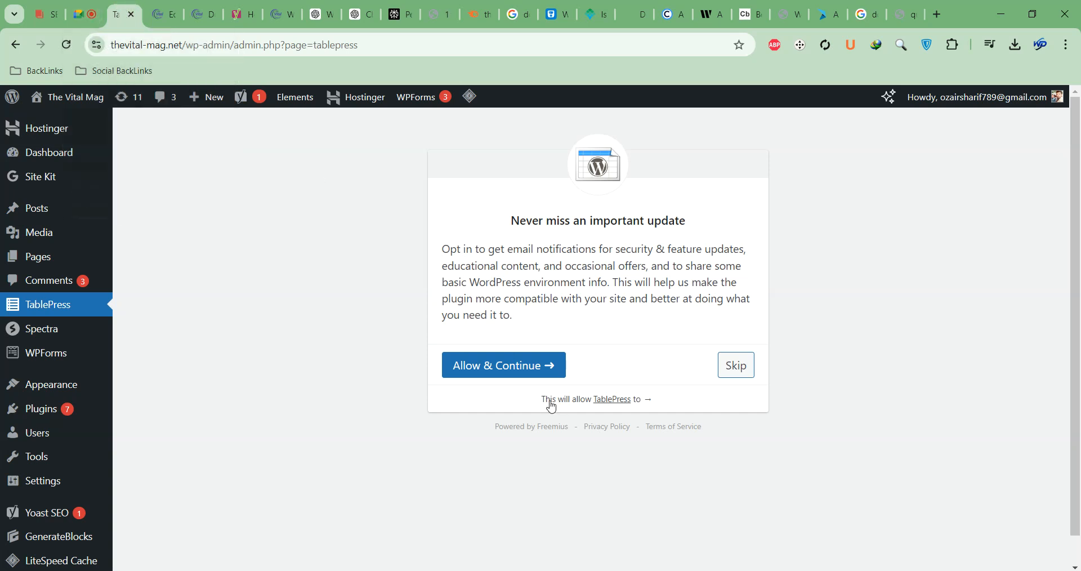
left_click(515, 372)
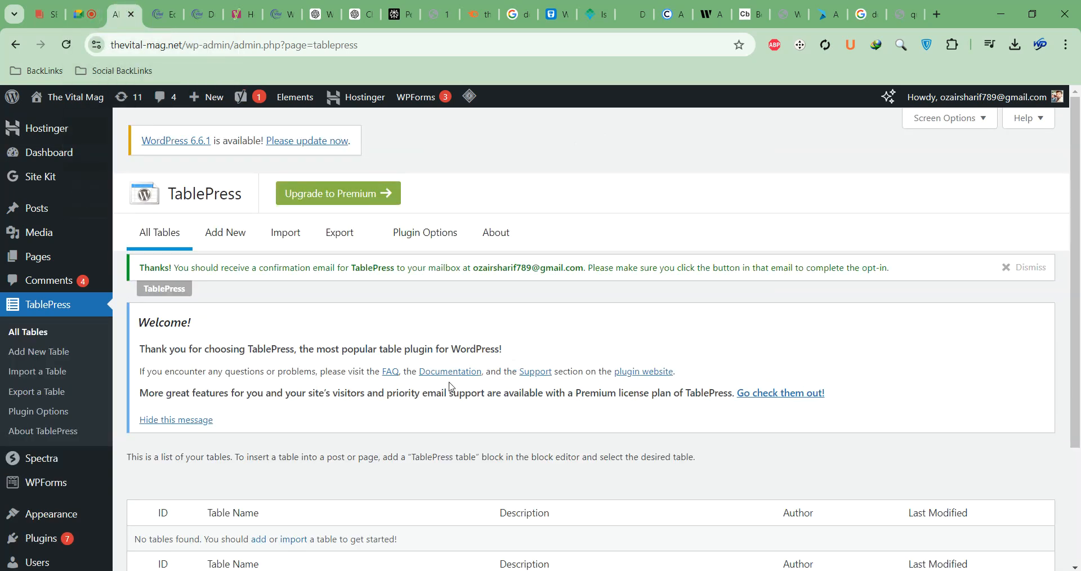
scroll(232, 289, "down", 3)
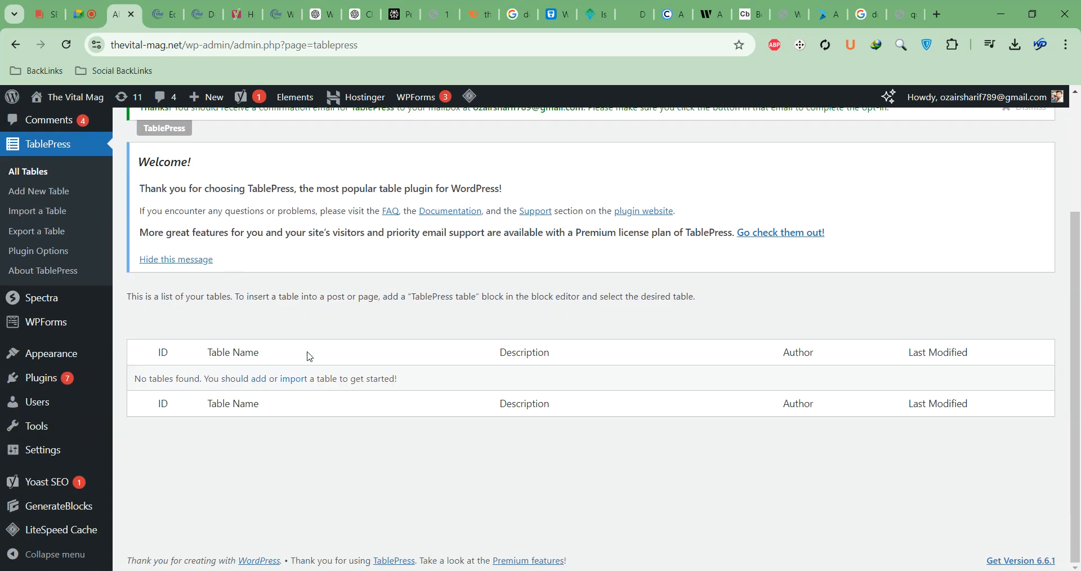
scroll(309, 356, "up", 3)
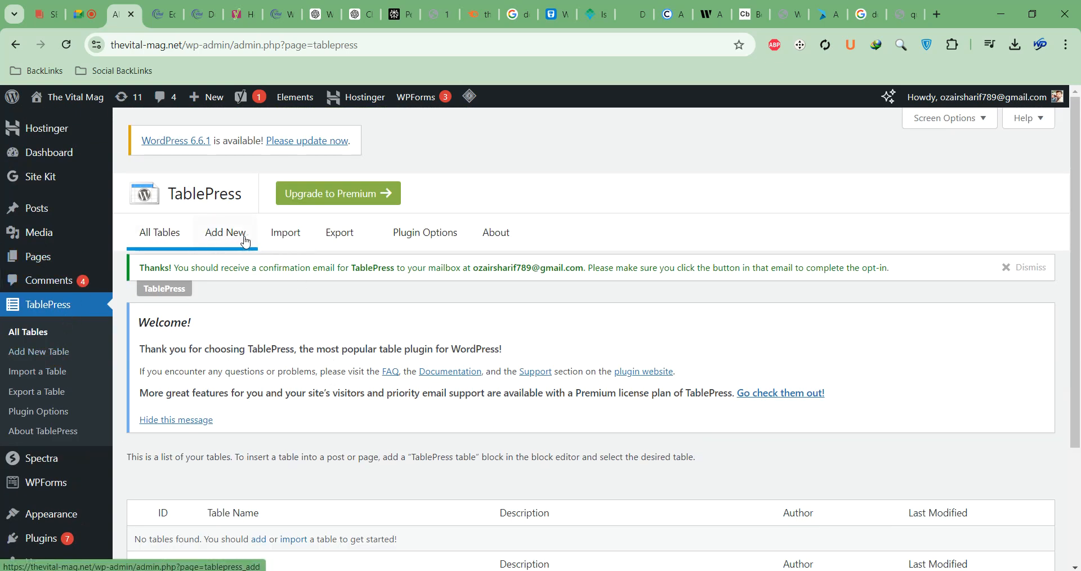
left_click(220, 228)
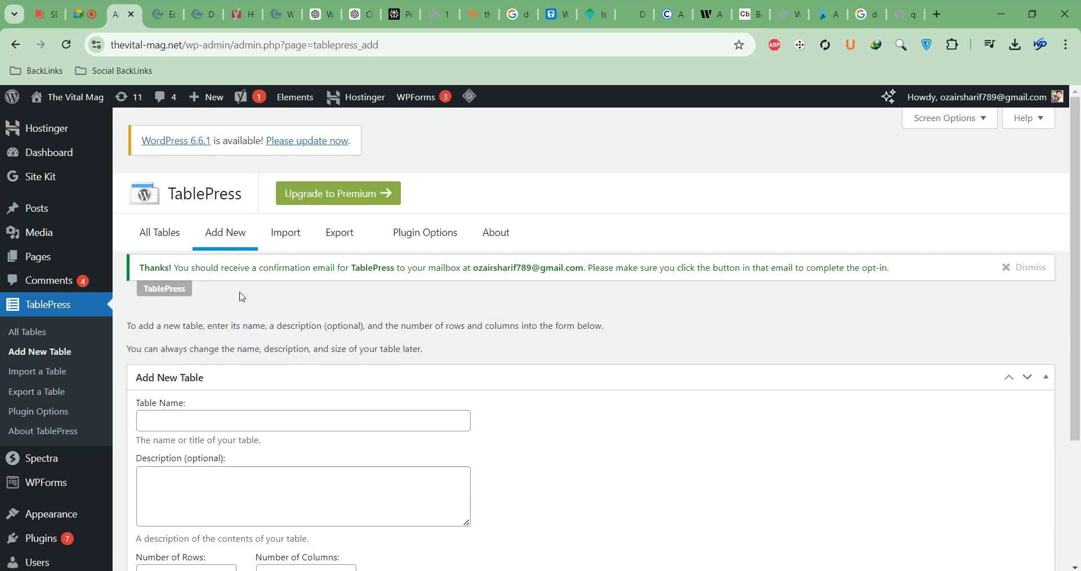
scroll(224, 318, "down", 3)
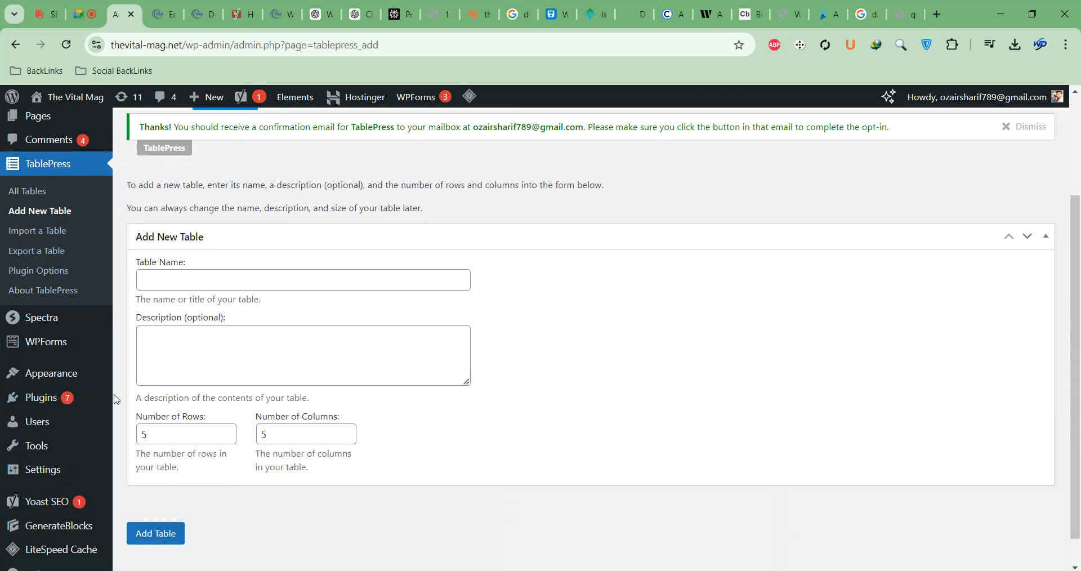
Step: Deactivate the TablePress plugin and delete it from the installed plugins
left_click(139, 400)
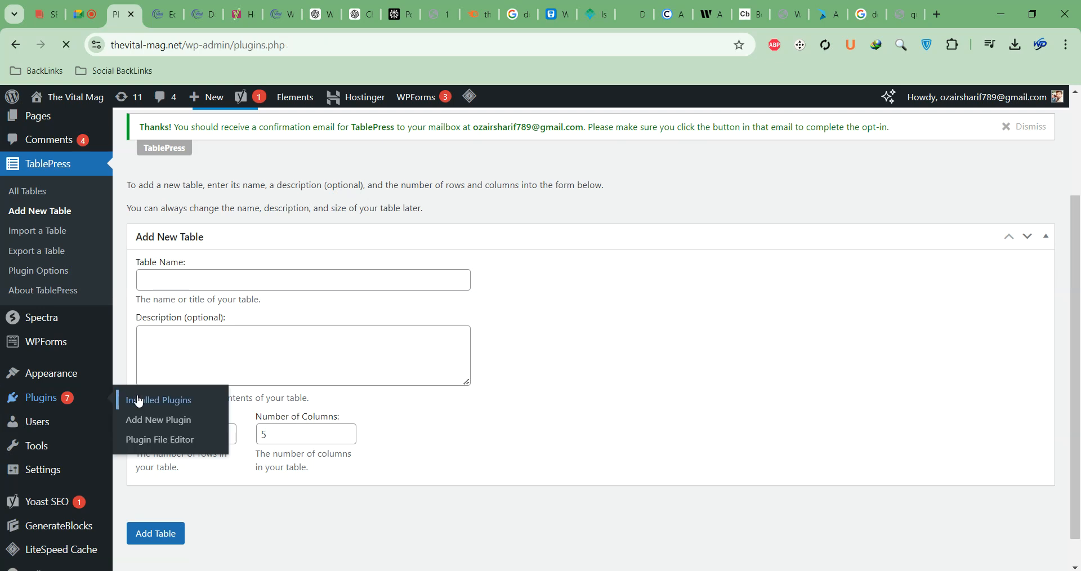
scroll(296, 394, "down", 12)
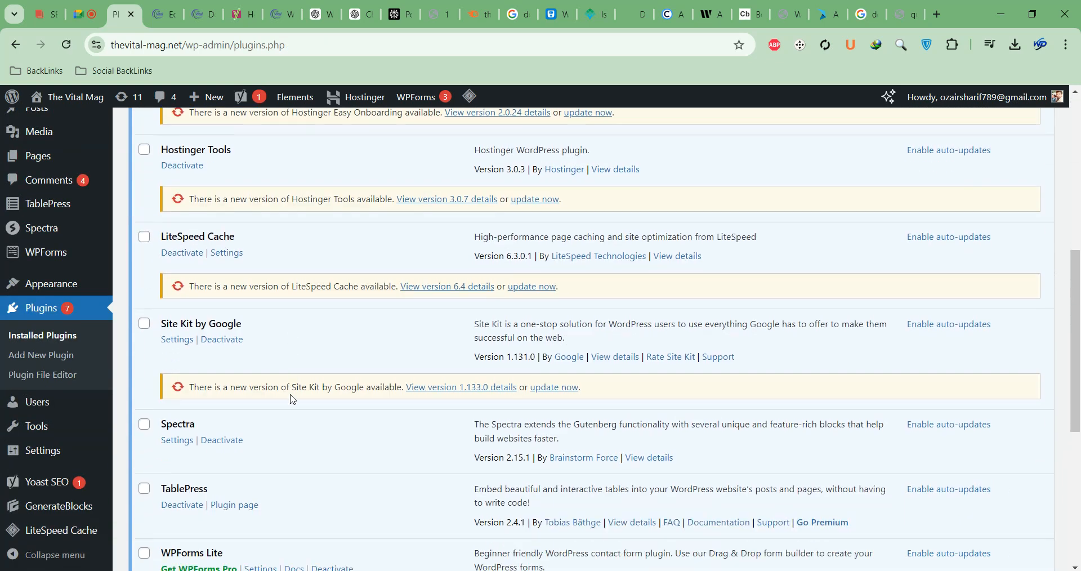
scroll(182, 361, "up", 4)
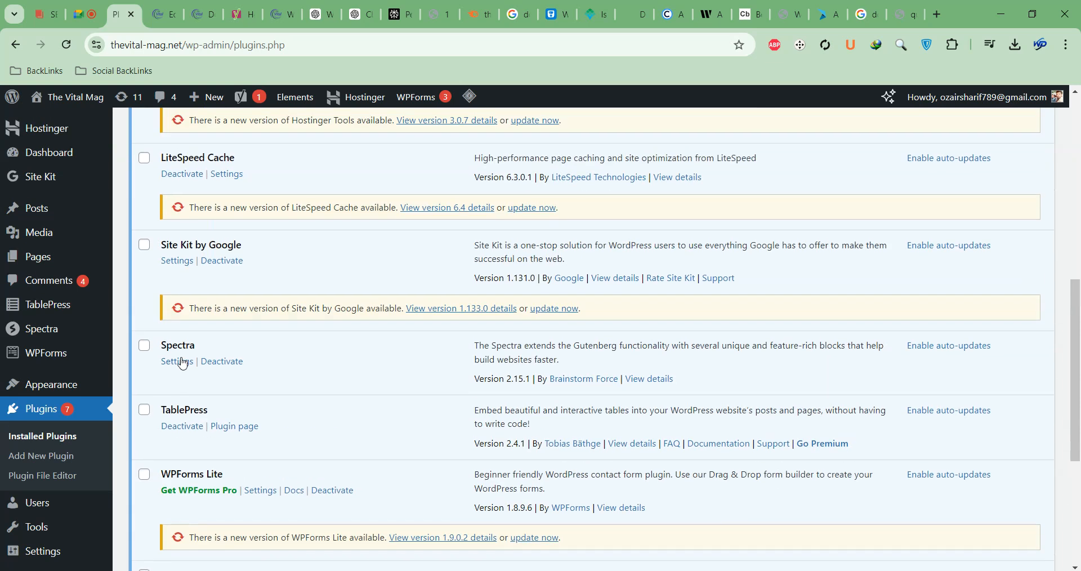
left_click(192, 427)
left_click(686, 343)
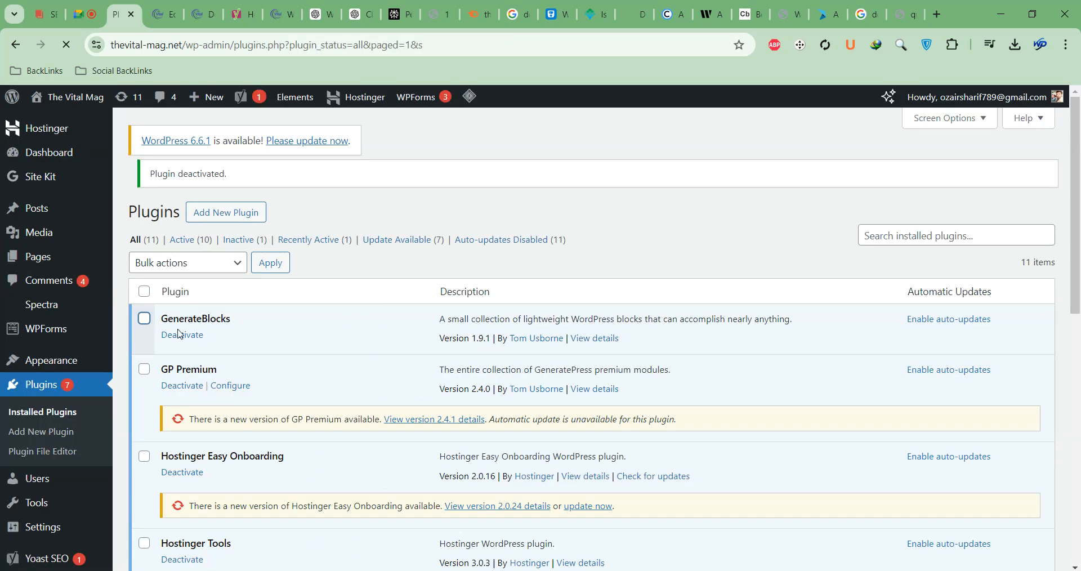
scroll(188, 342, "down", 5)
scroll(188, 342, "down", 3)
left_click(215, 349)
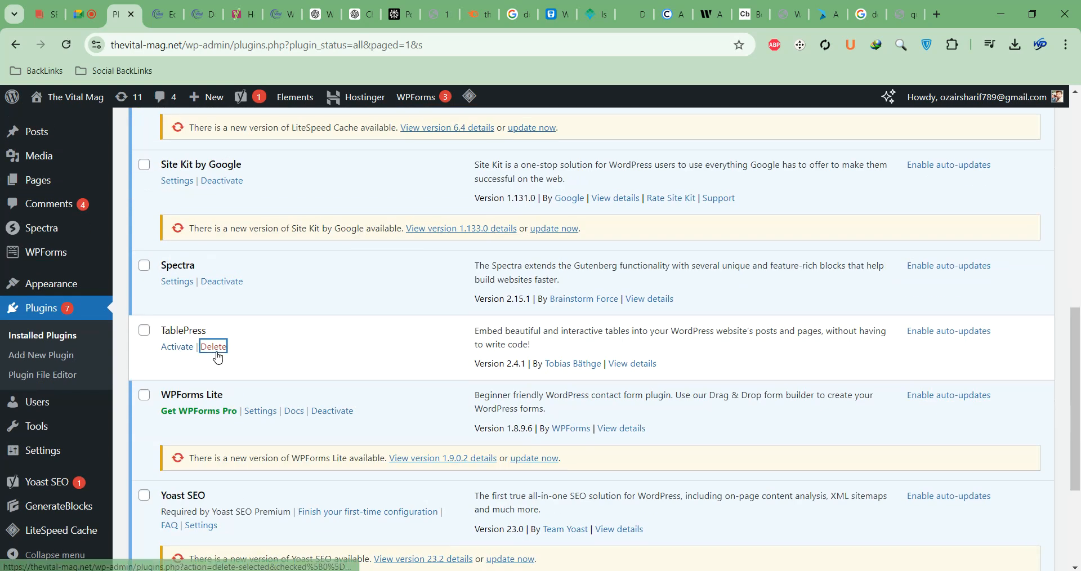
left_click(605, 141)
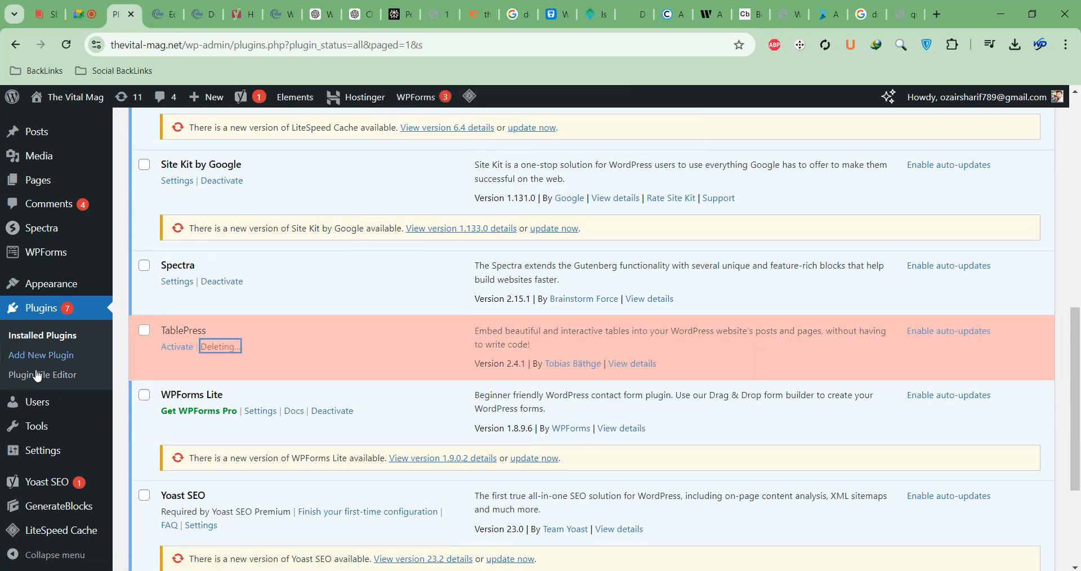
Step: Search the plugin directory for "Table of content", and install and activate Easy Table of Contents
left_click(39, 361)
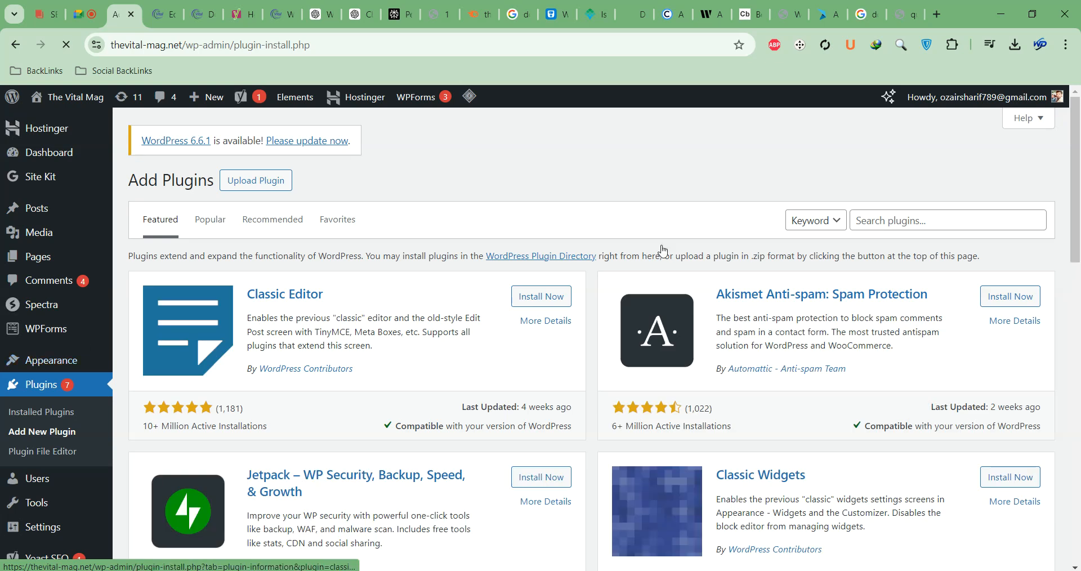
left_click(856, 216)
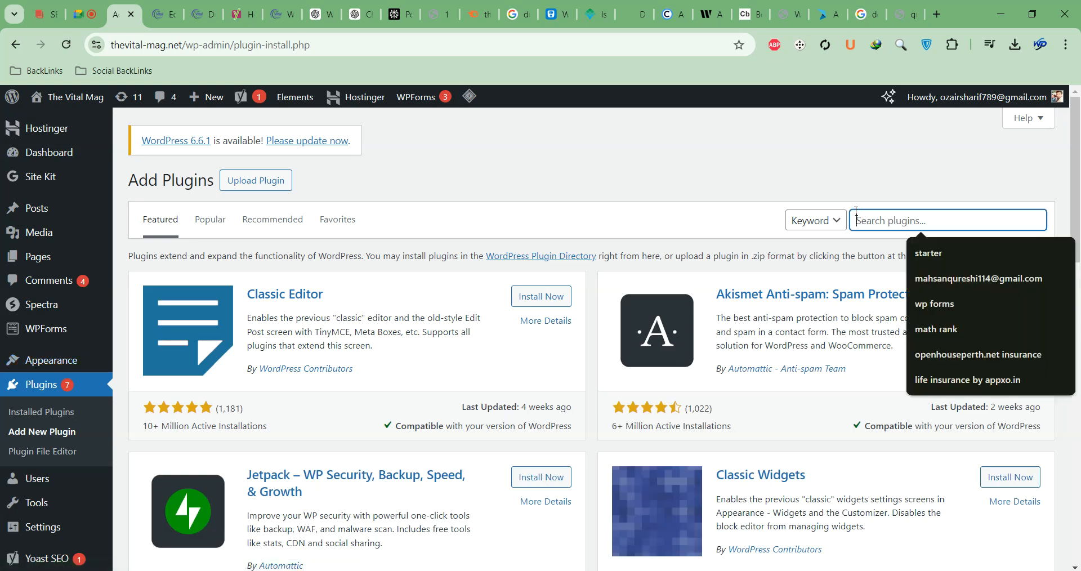
type("tab")
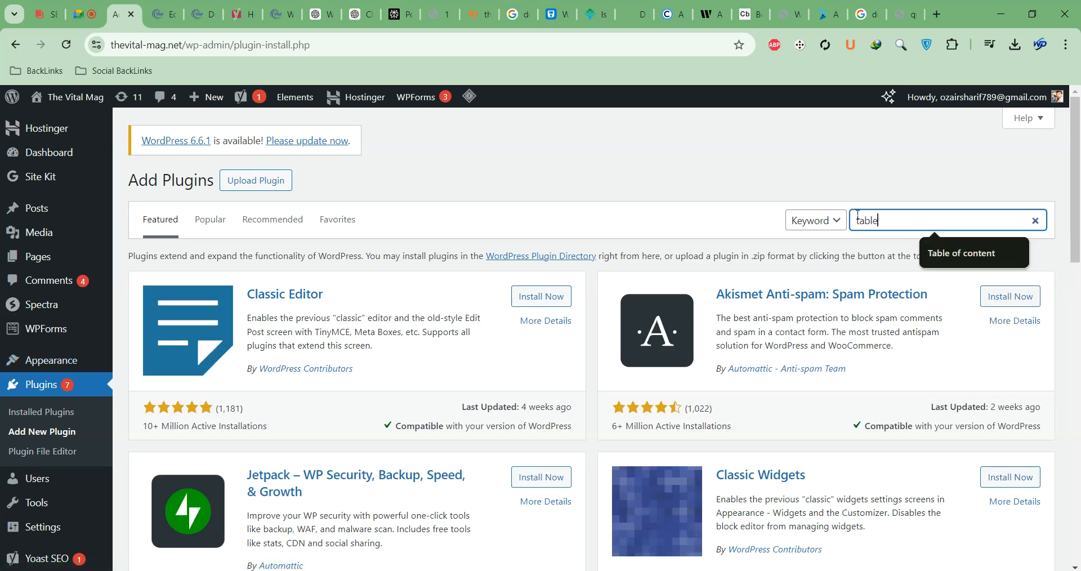
type("le")
key("Down")
key("Return")
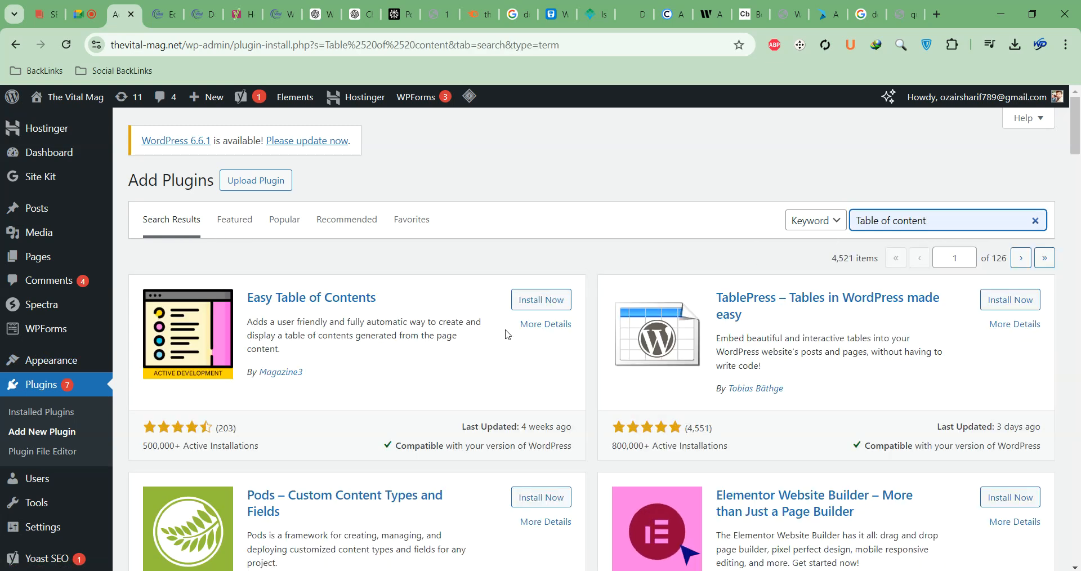
left_click(531, 304)
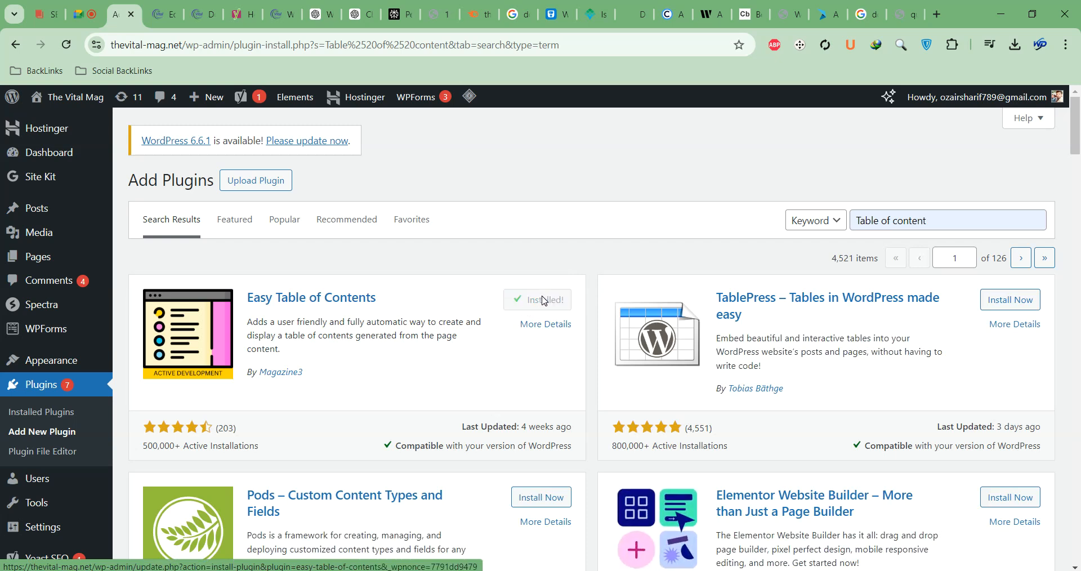
left_click(546, 301)
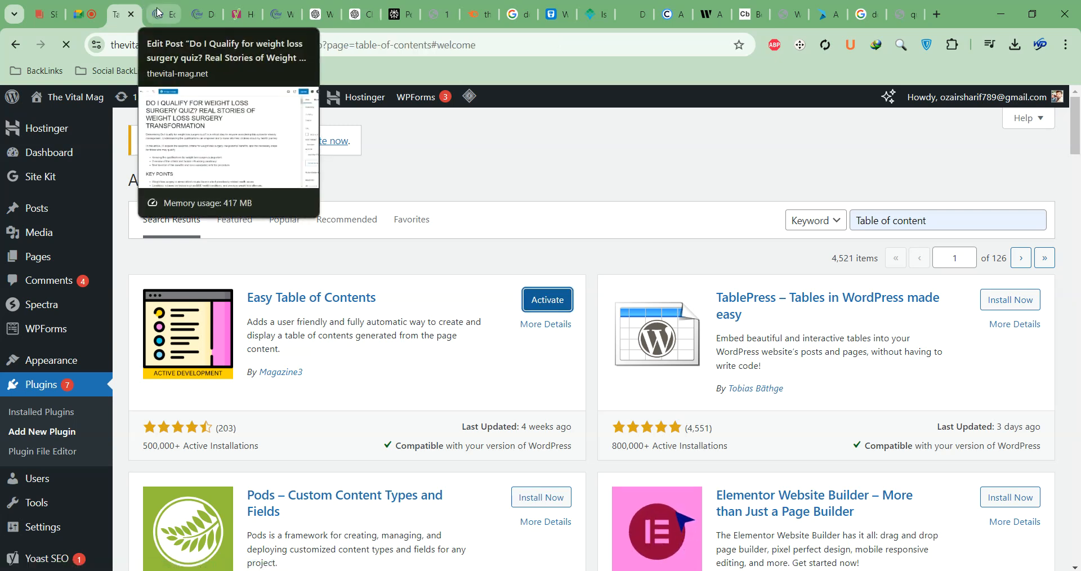
Step: Reload the weight loss surgery quiz post in the editor, discarding its unsaved changes
left_click(158, 13)
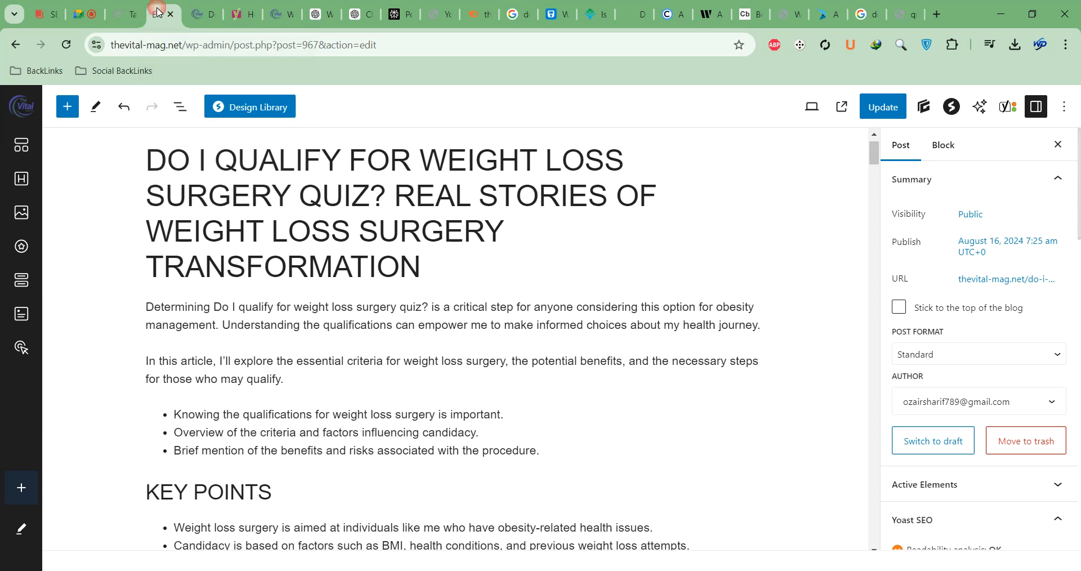
left_click(67, 45)
left_click(602, 158)
Step: Examine the general settings of Easy Table of Contents, including the post types for enabled support and automatic insertion
left_click(118, 17)
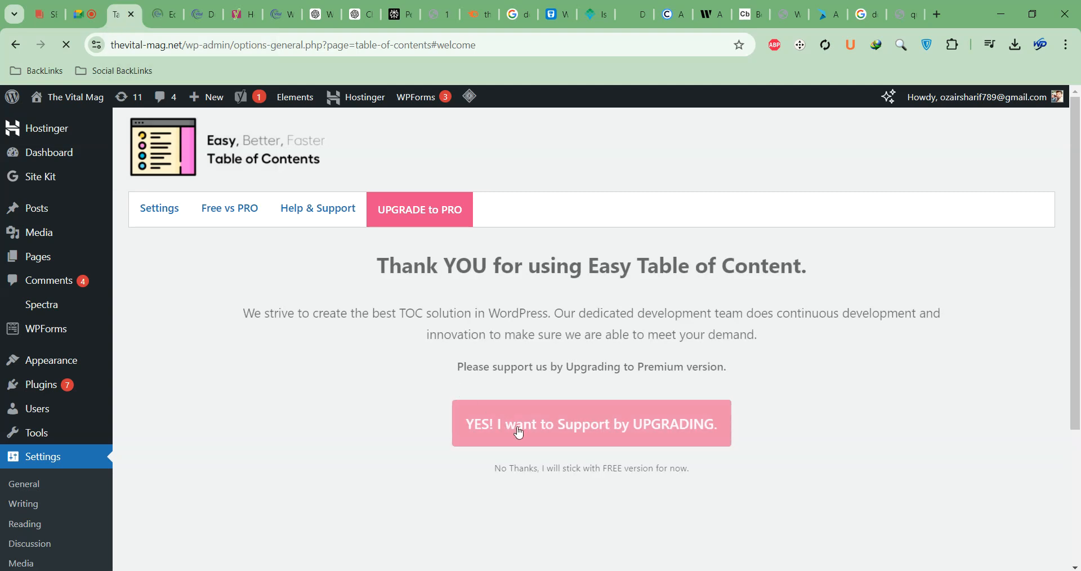
left_click(163, 226)
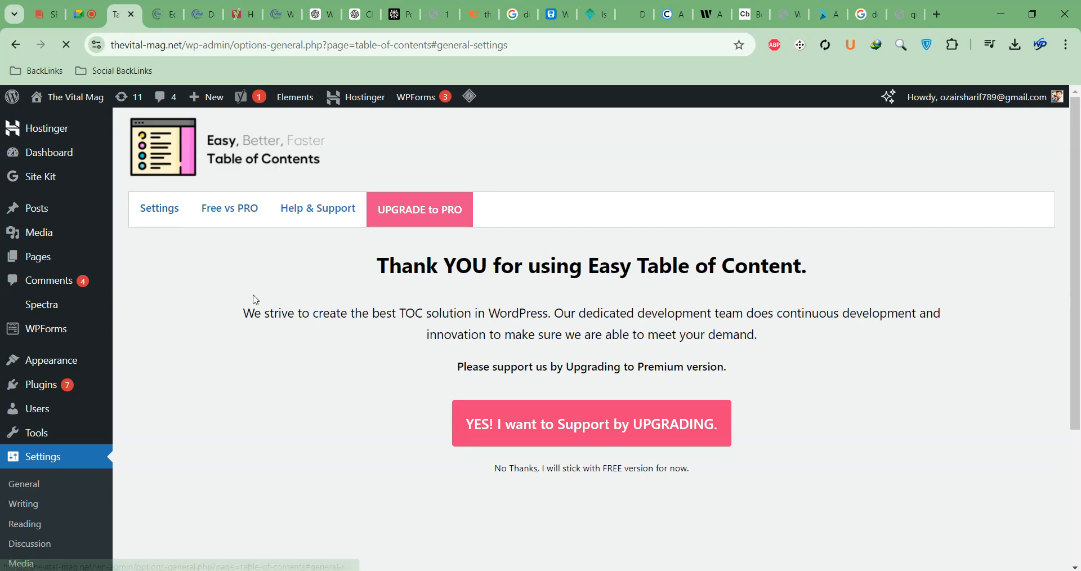
left_click(162, 16)
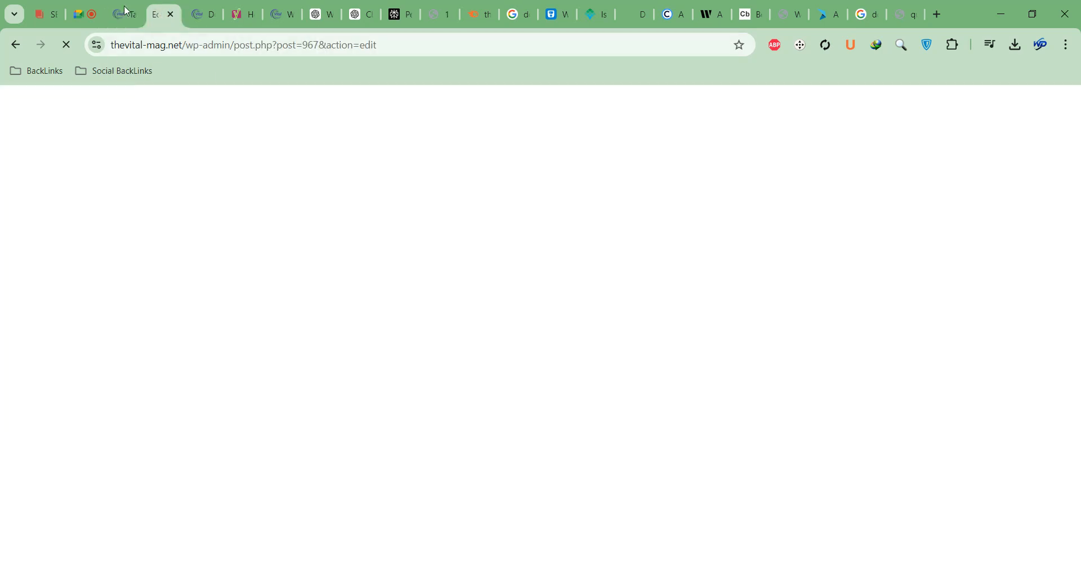
left_click(127, 12)
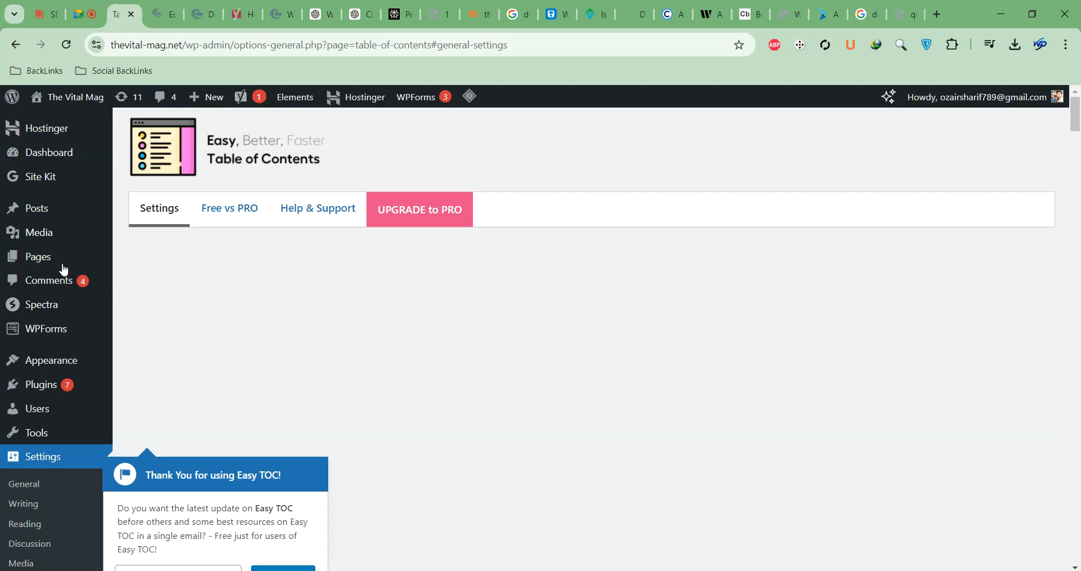
scroll(274, 563, "down", 7)
scroll(96, 231, "up", 1)
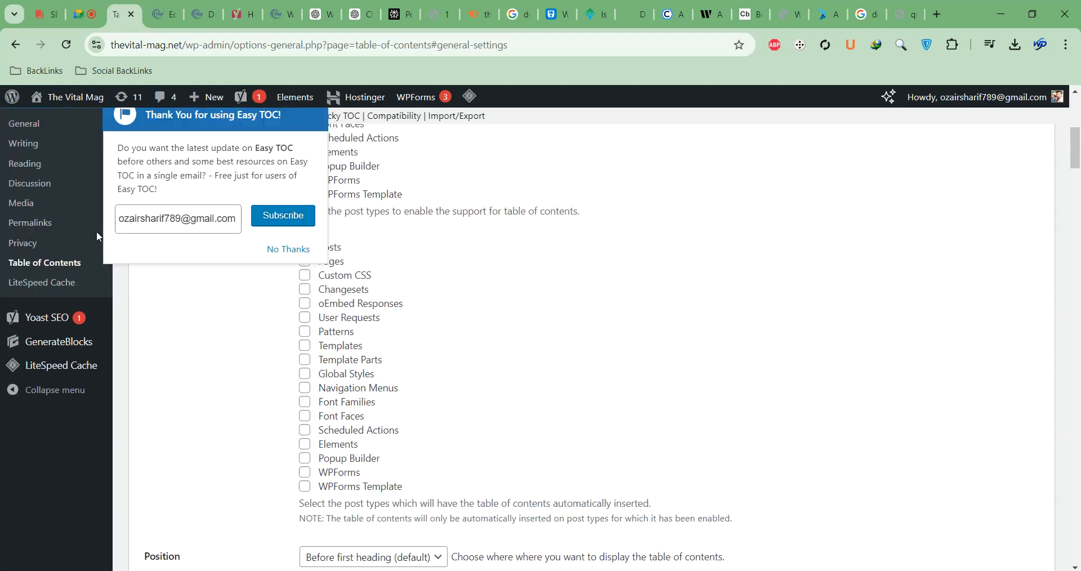
scroll(56, 226, "up", 2)
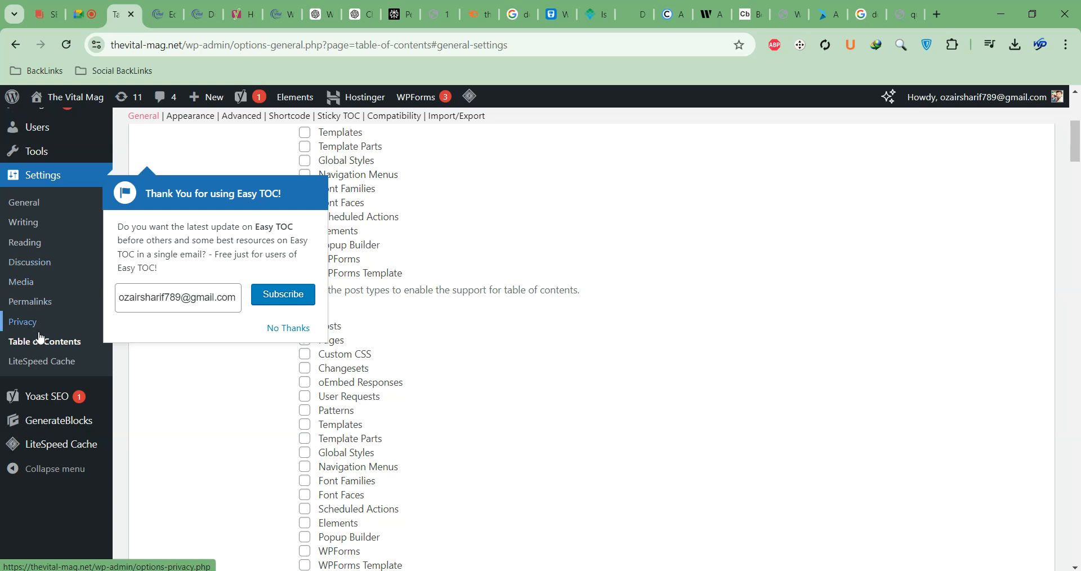
scroll(386, 335, "up", 3)
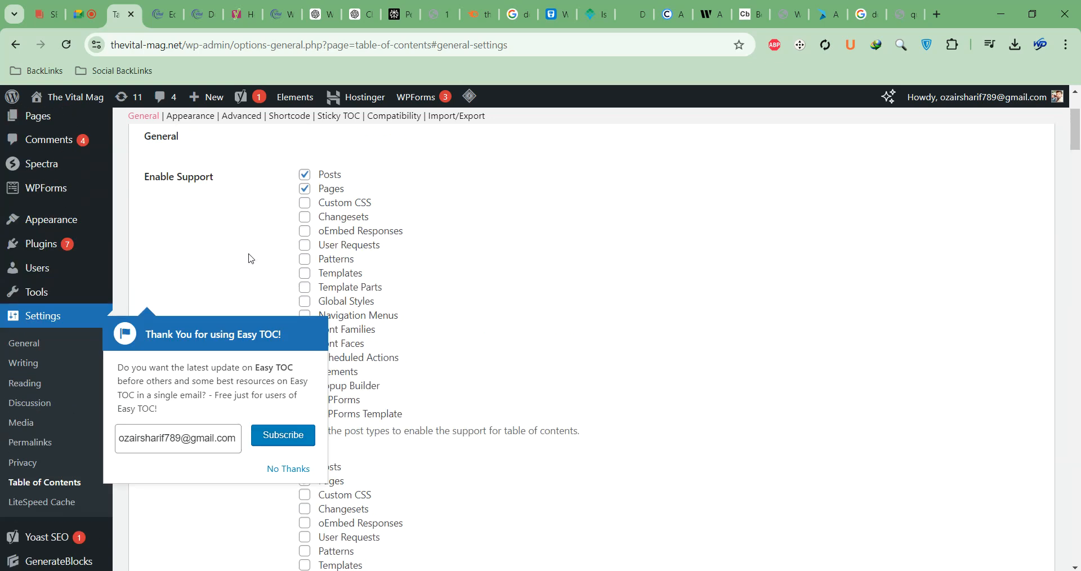
scroll(251, 258, "up", 2)
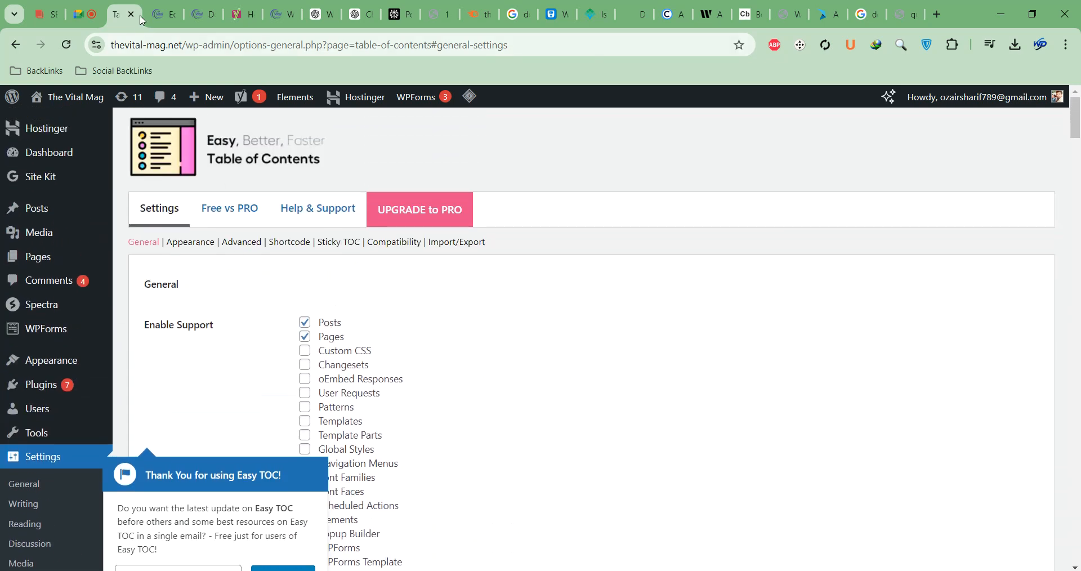
Step: Delete the existing Table Of Contents block below the title in the reloaded post
left_click(159, 15)
scroll(268, 405, "down", 4)
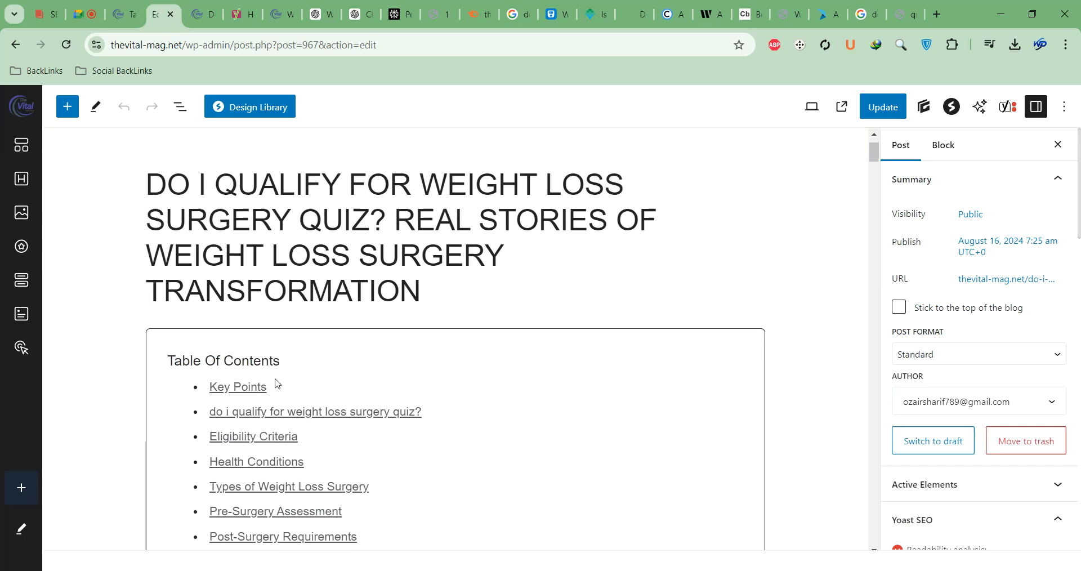
left_click(405, 203)
scroll(360, 218, "up", 2)
left_click(327, 233)
left_click(374, 557)
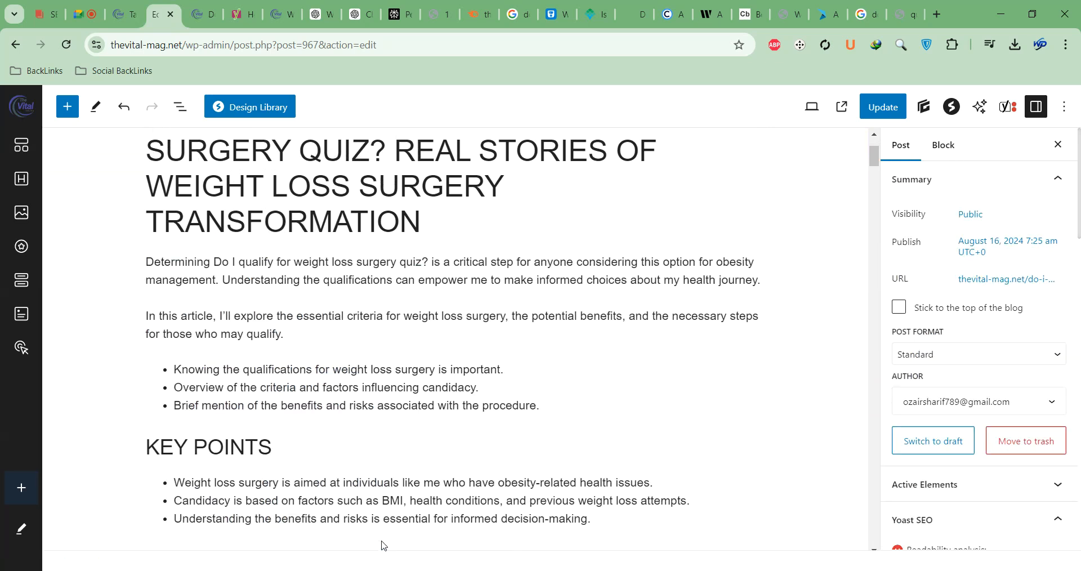
Step: Insert a Table Of Contents block in a new paragraph directly below the post's title heading
left_click(428, 214)
key("Return")
type("/table")
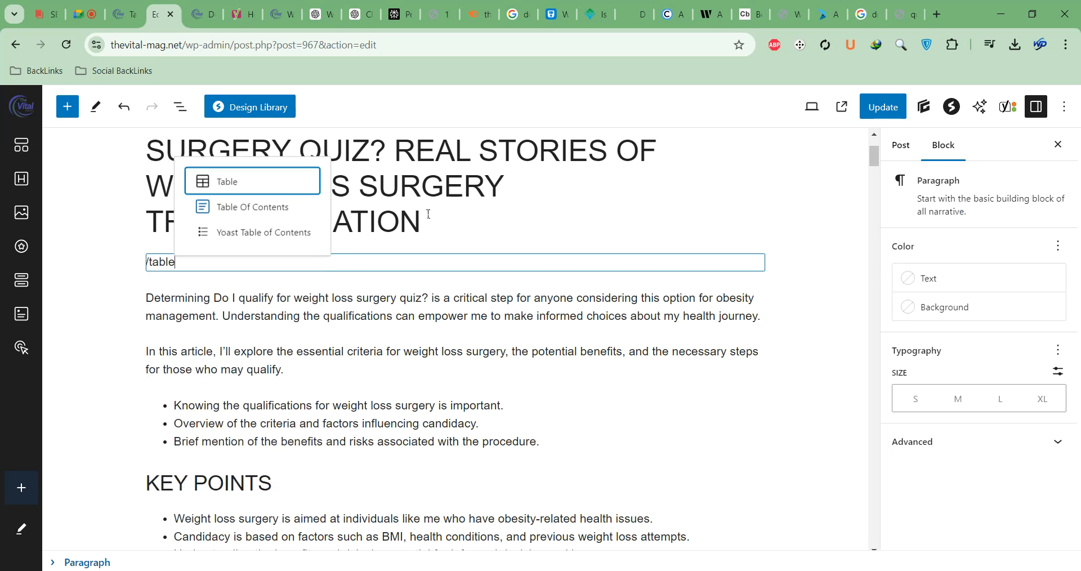
key("Down")
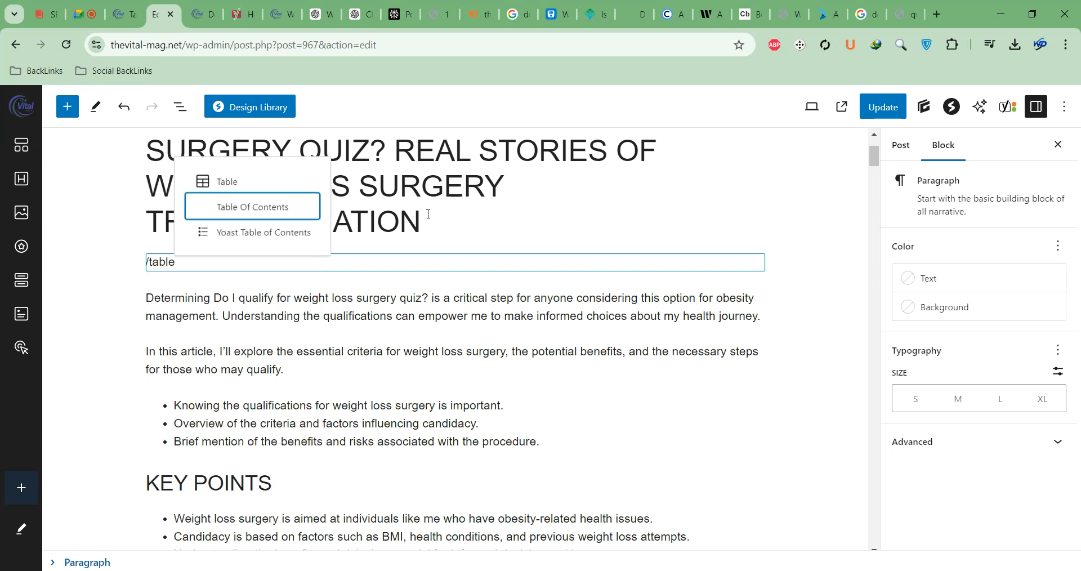
key("Return")
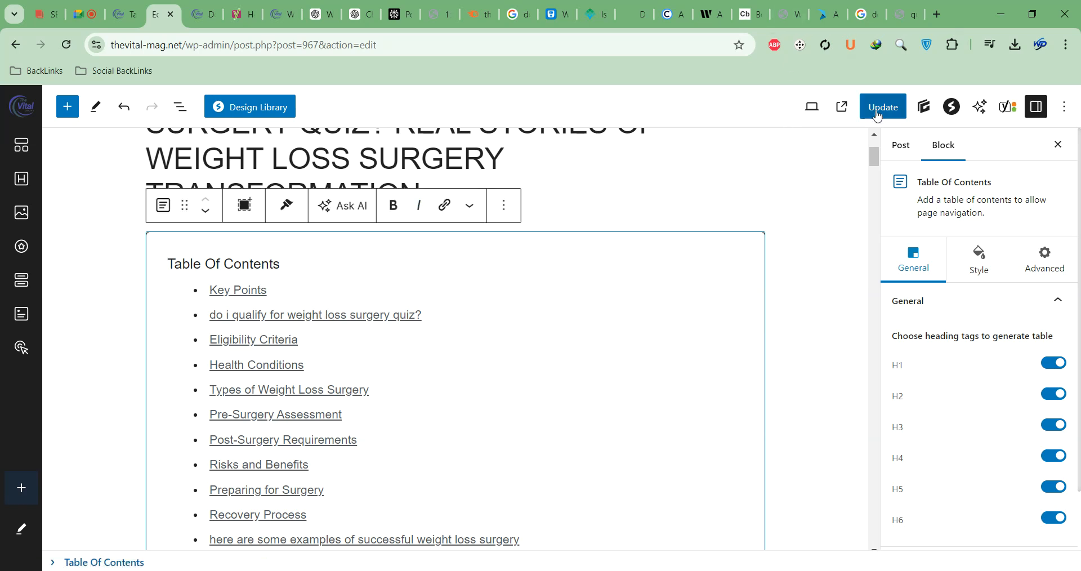
Step: Limit the Table Of Contents block to H2 headings by disabling H1, H3, H4, H5 and H6, and update the post
scroll(969, 298, "down", 1)
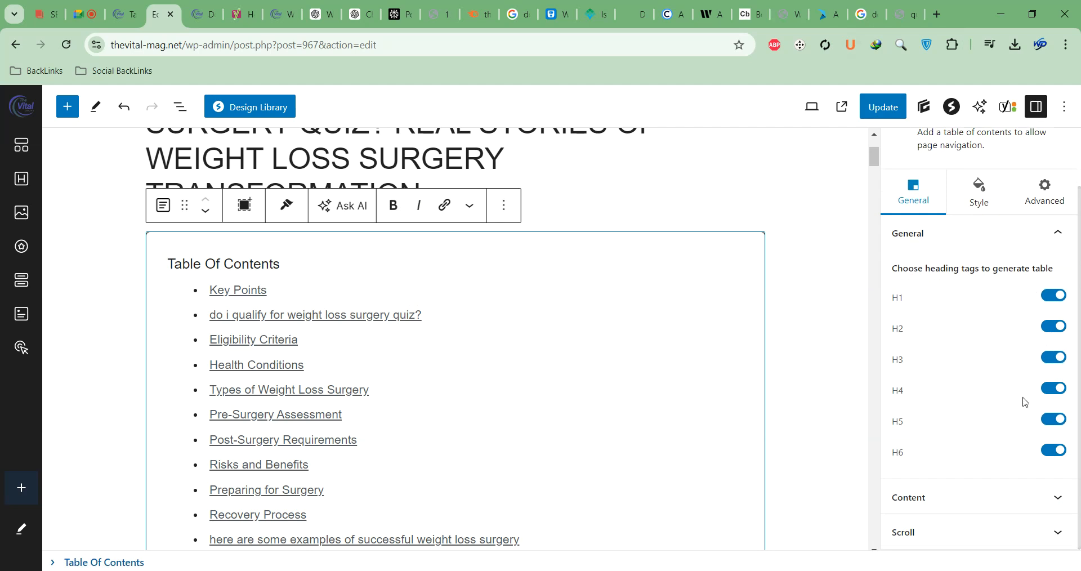
scroll(521, 487, "down", 7)
scroll(525, 479, "up", 2)
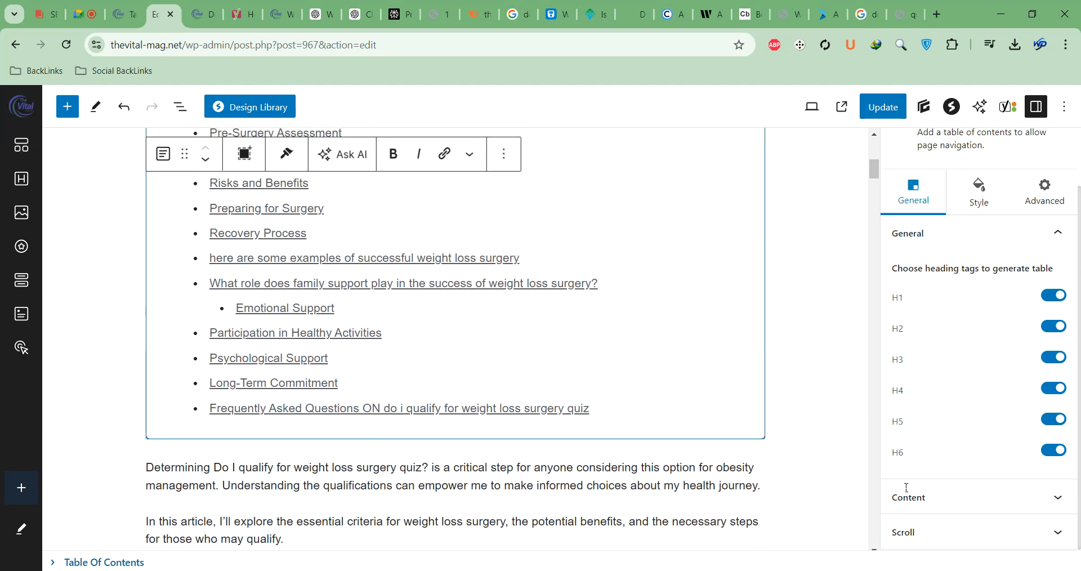
left_click(1053, 450)
left_click(1053, 419)
left_click(1053, 388)
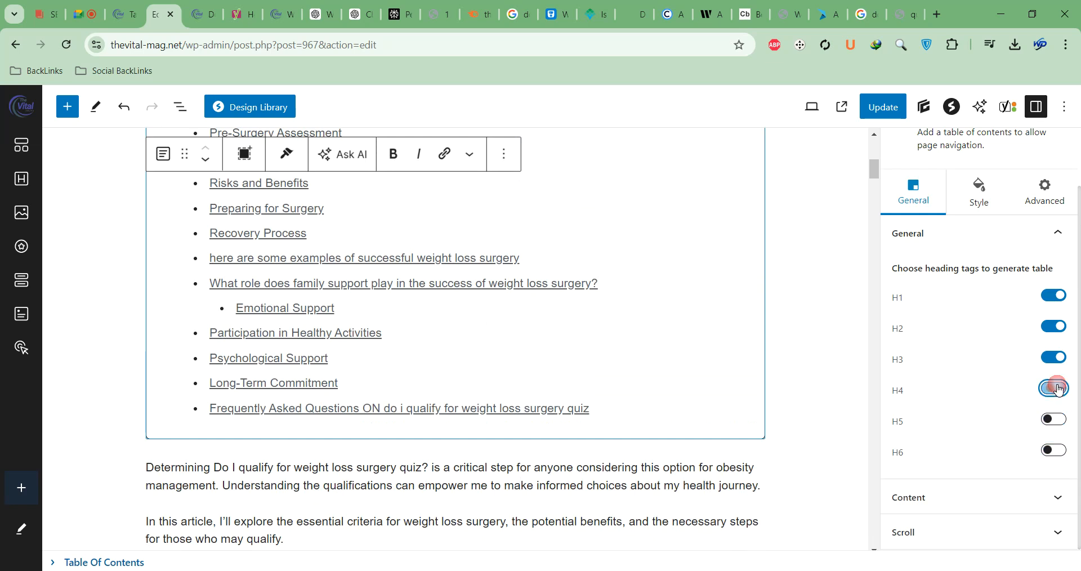
left_click(1056, 363)
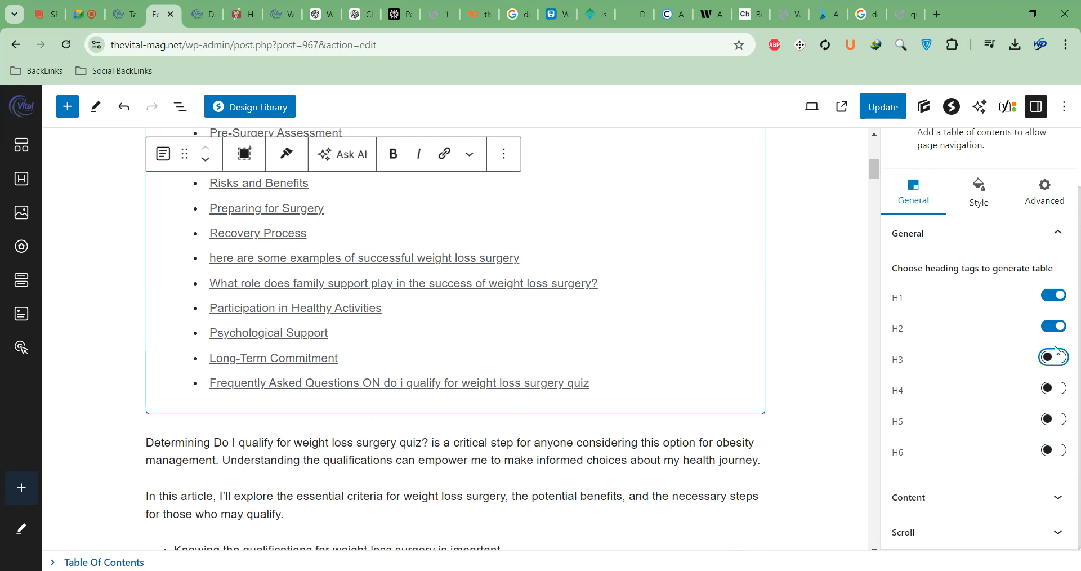
scroll(248, 326, "down", 1)
scroll(242, 331, "up", 3)
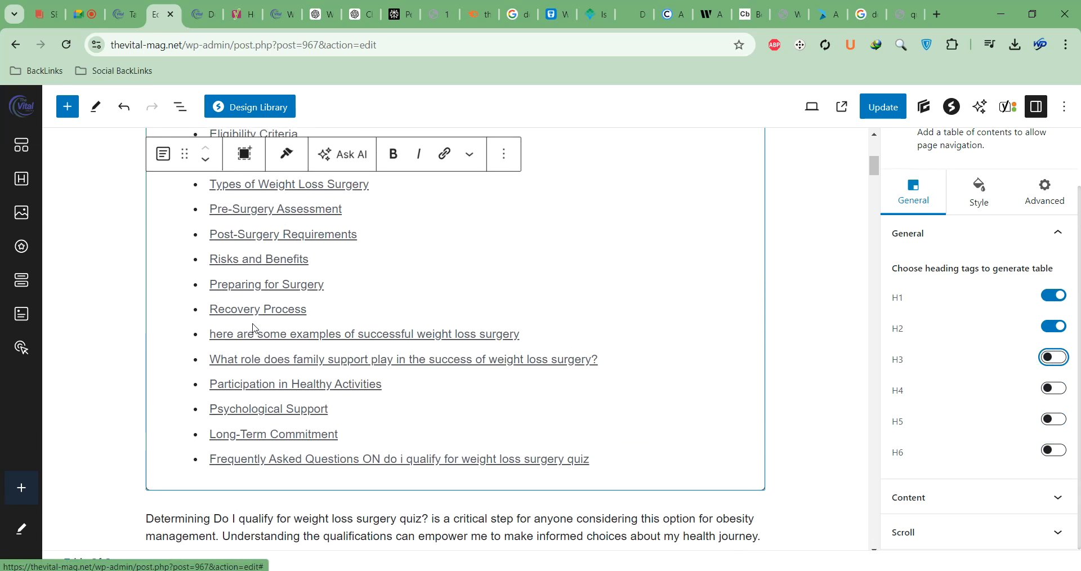
left_click(1056, 298)
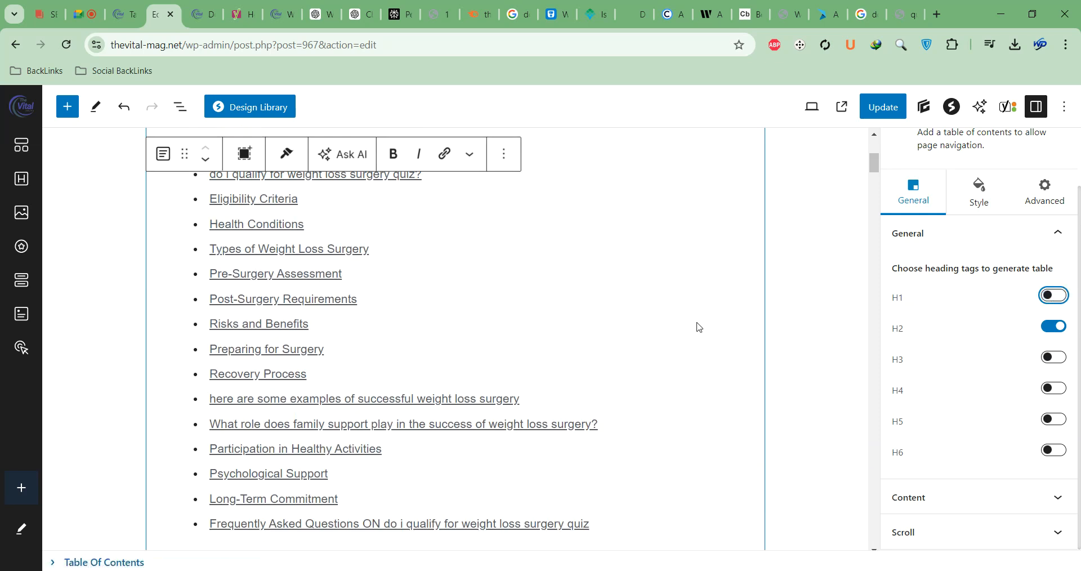
scroll(702, 325, "up", 3)
left_click(895, 104)
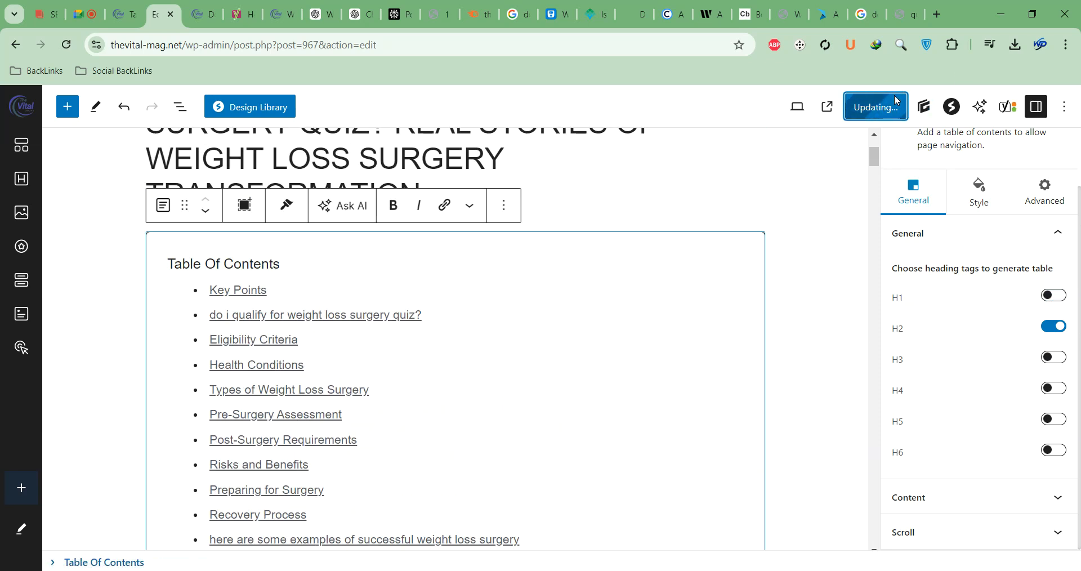
Step: View the published post and compare the inserted table of contents with the automatic one above Key Points
left_click(829, 108)
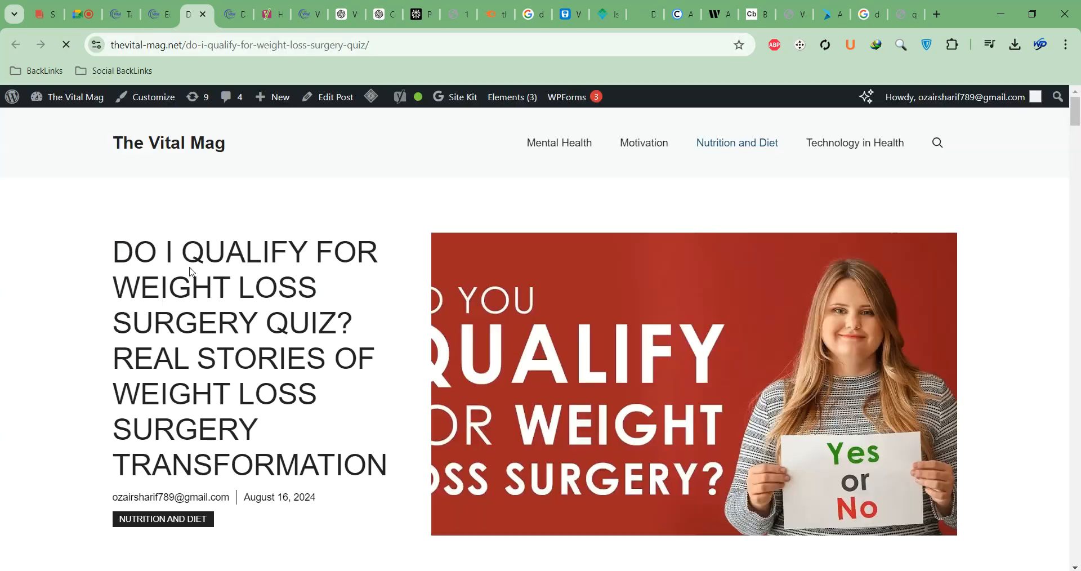
scroll(374, 239, "down", 12)
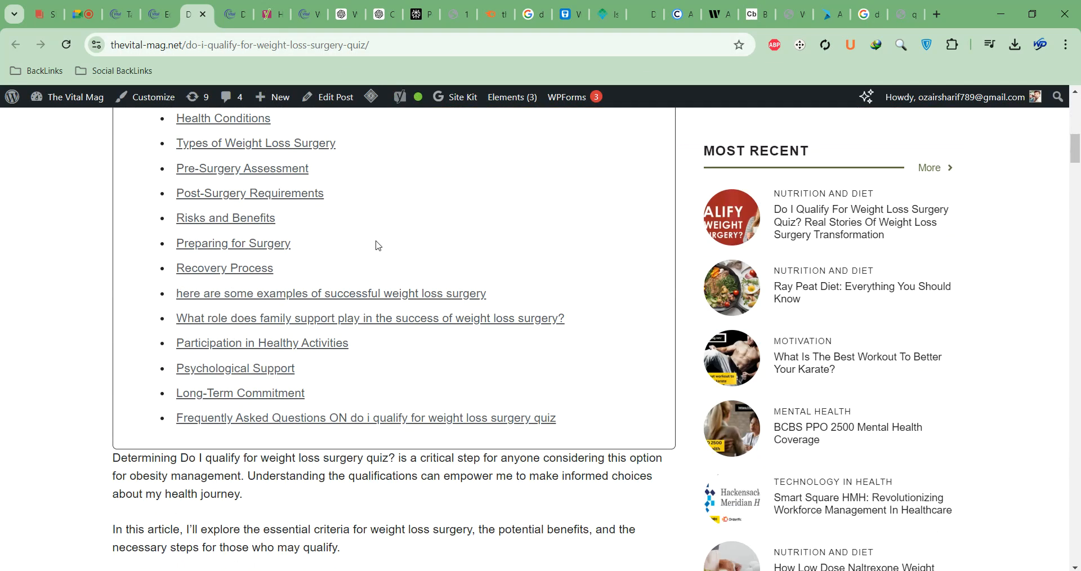
scroll(378, 246, "down", 7)
scroll(371, 254, "down", 1)
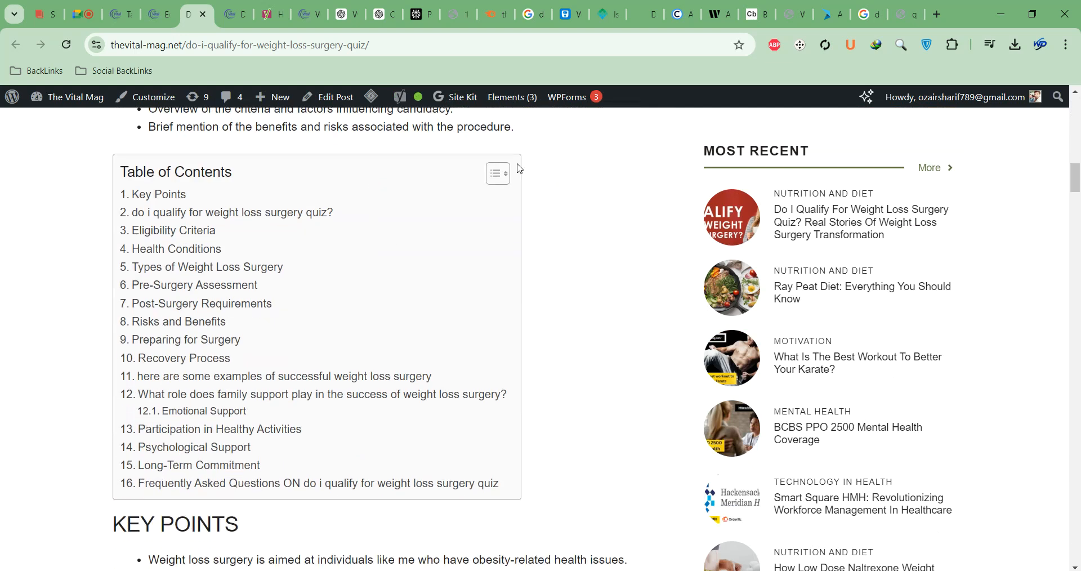
Step: Test collapsing and expanding the automatic table of contents above Key Points on the published post
left_click(500, 175)
left_click(261, 179)
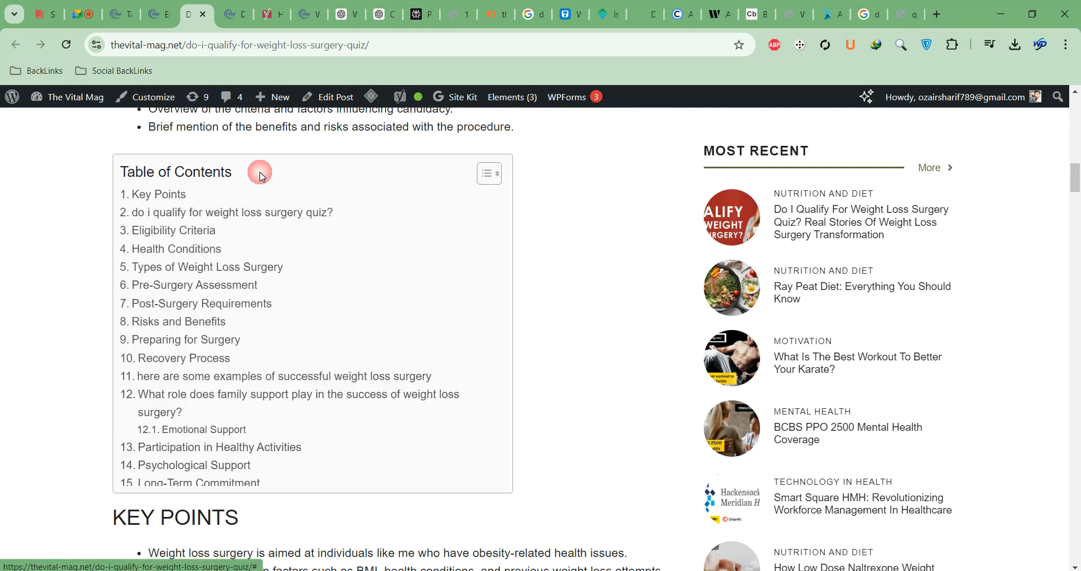
left_click(504, 175)
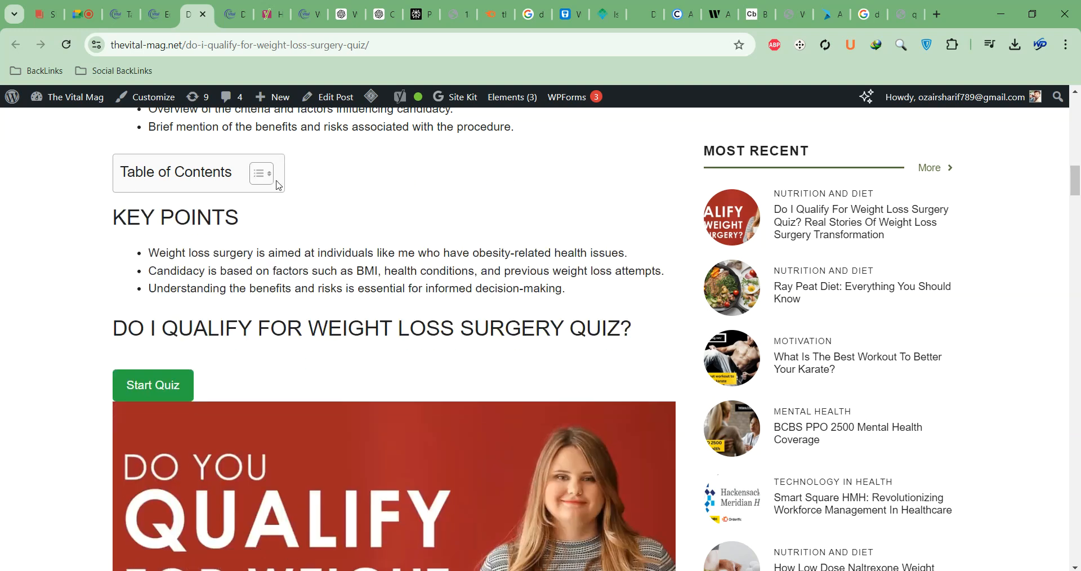
left_click(267, 179)
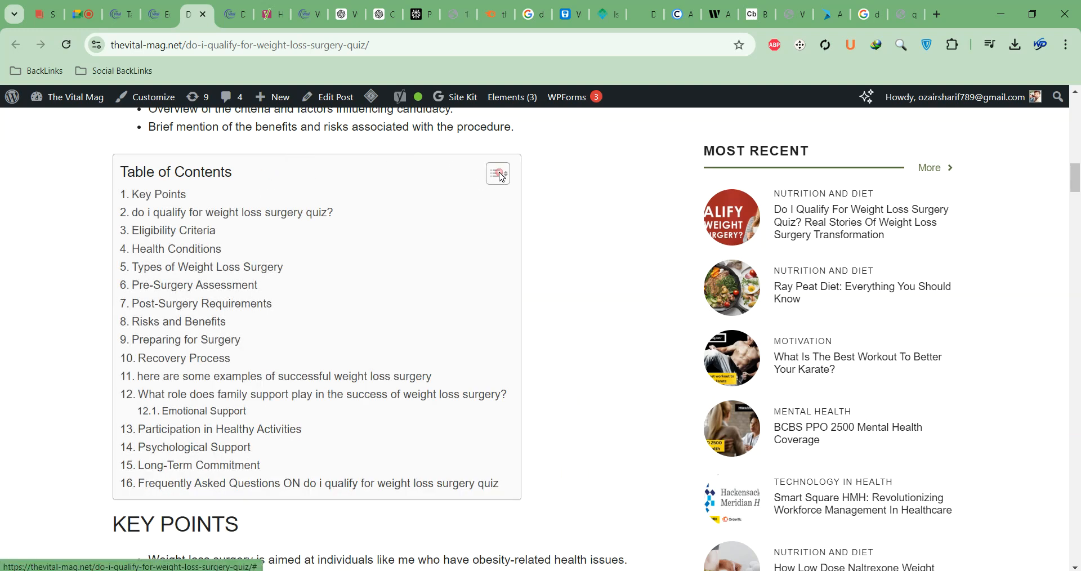
left_click(497, 173)
scroll(374, 221, "up", 3)
scroll(373, 222, "up", 2)
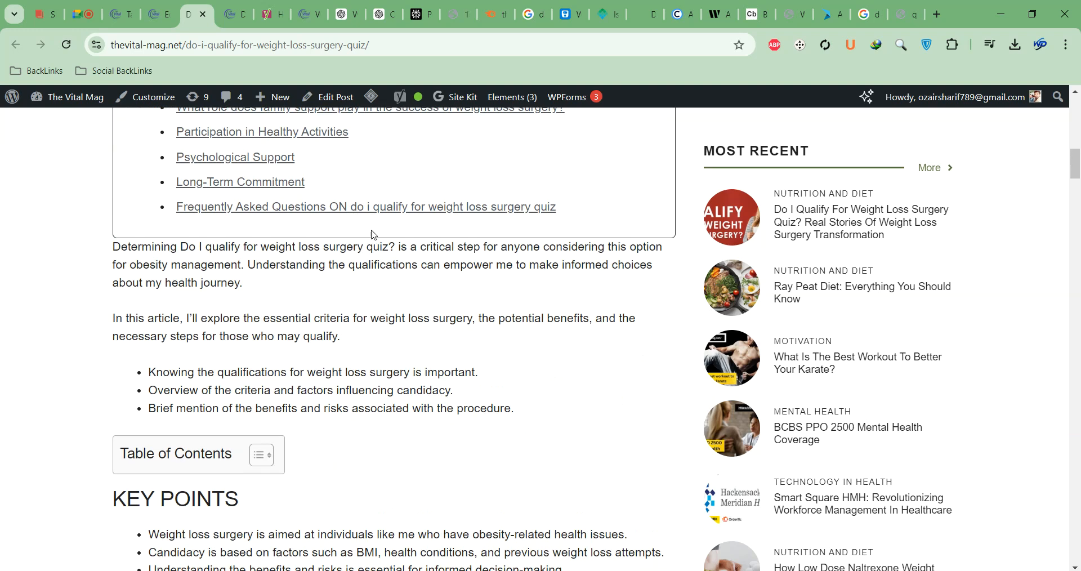
scroll(373, 238, "up", 10)
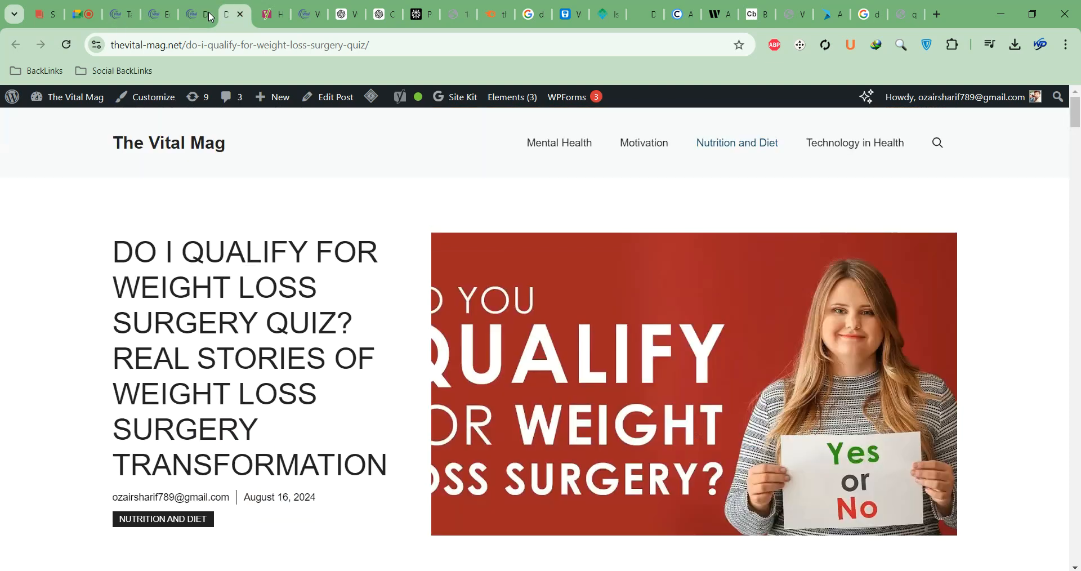
Step: Delete the Table Of Contents block below the title in the post editor and update the post
left_click(158, 14)
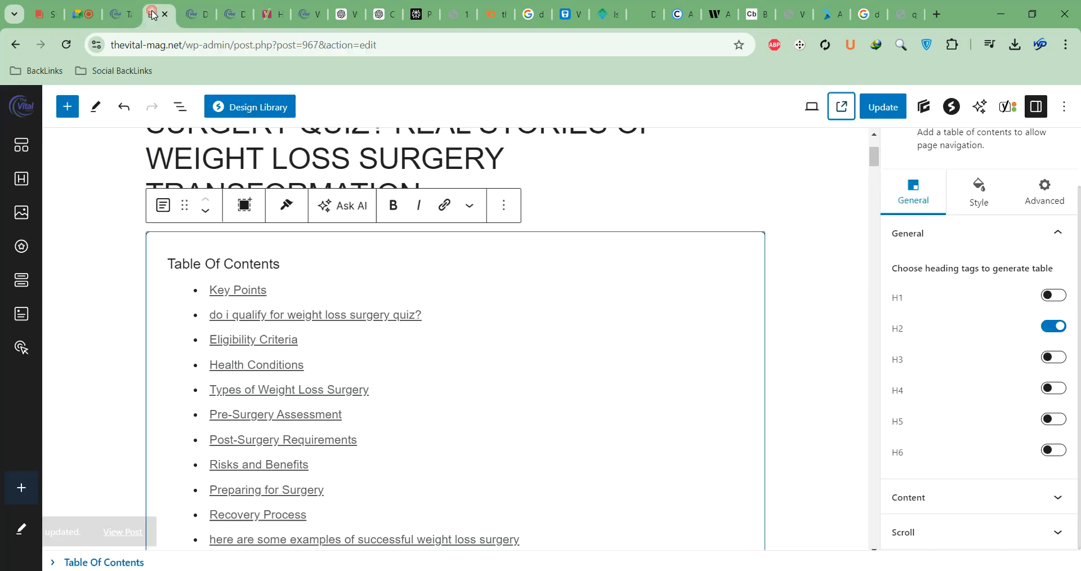
left_click(503, 205)
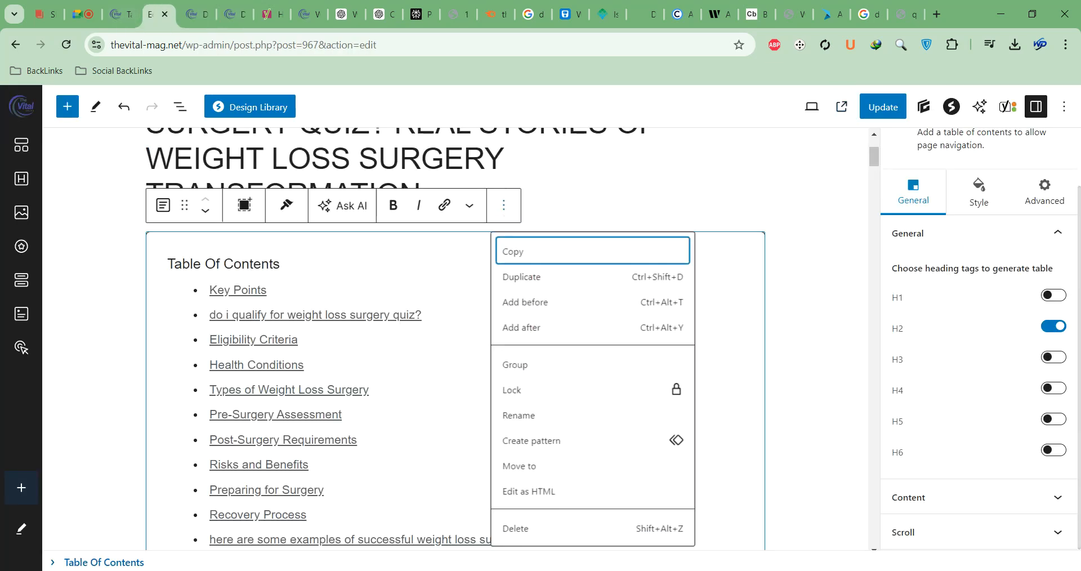
left_click(551, 532)
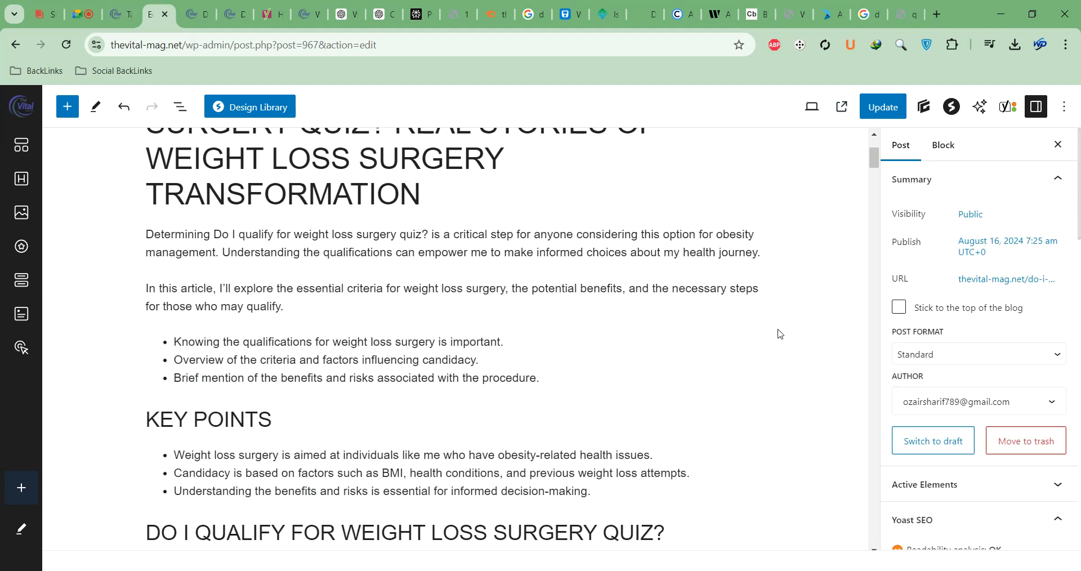
left_click(888, 114)
scroll(417, 307, "down", 5)
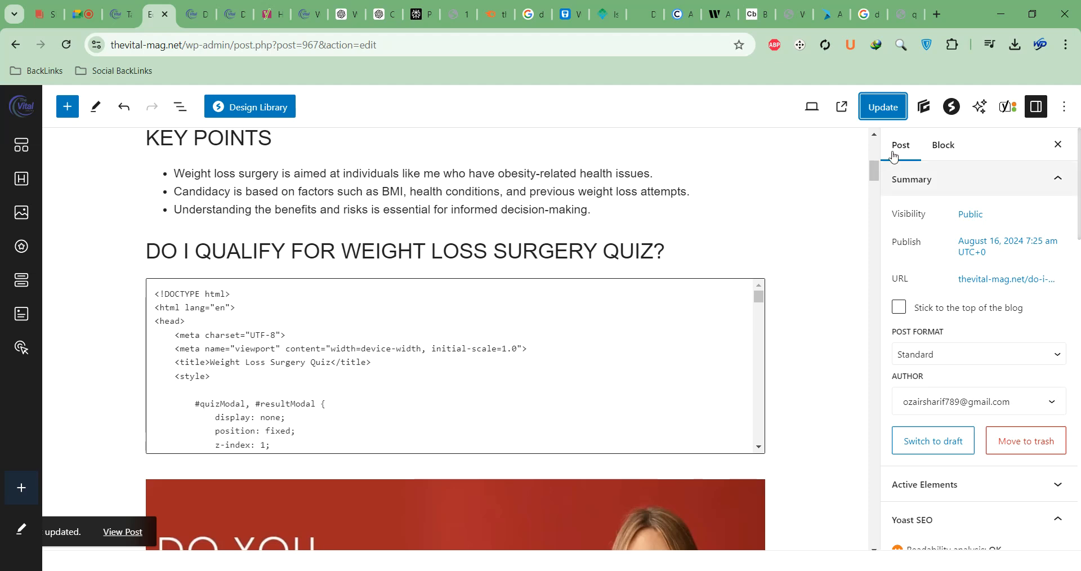
left_click(881, 100)
Step: View the updated published post and test expanding and collapsing its automatic table of contents
left_click(842, 107)
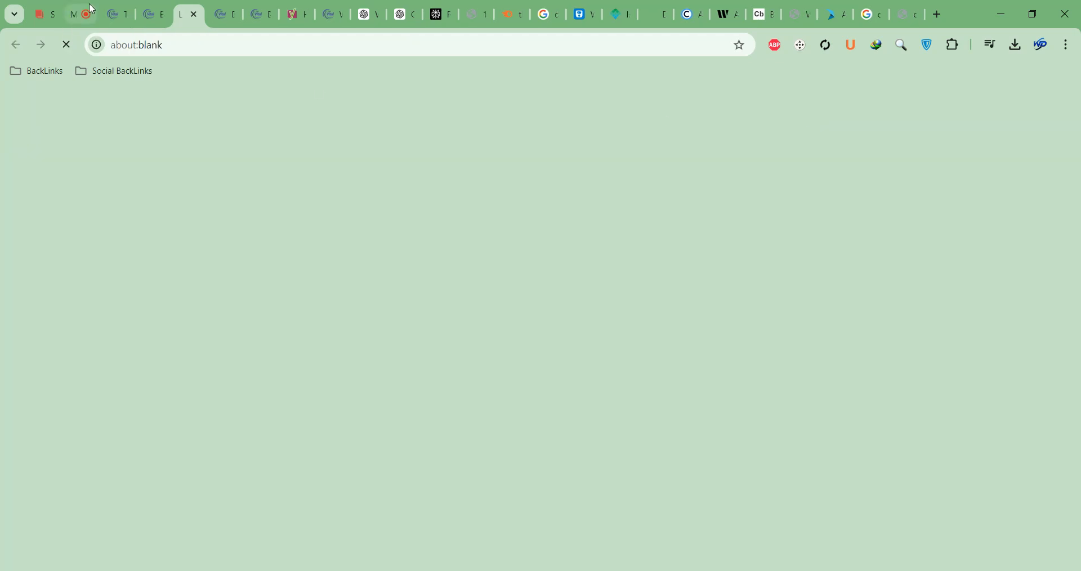
left_click(216, 19)
left_click(229, 14)
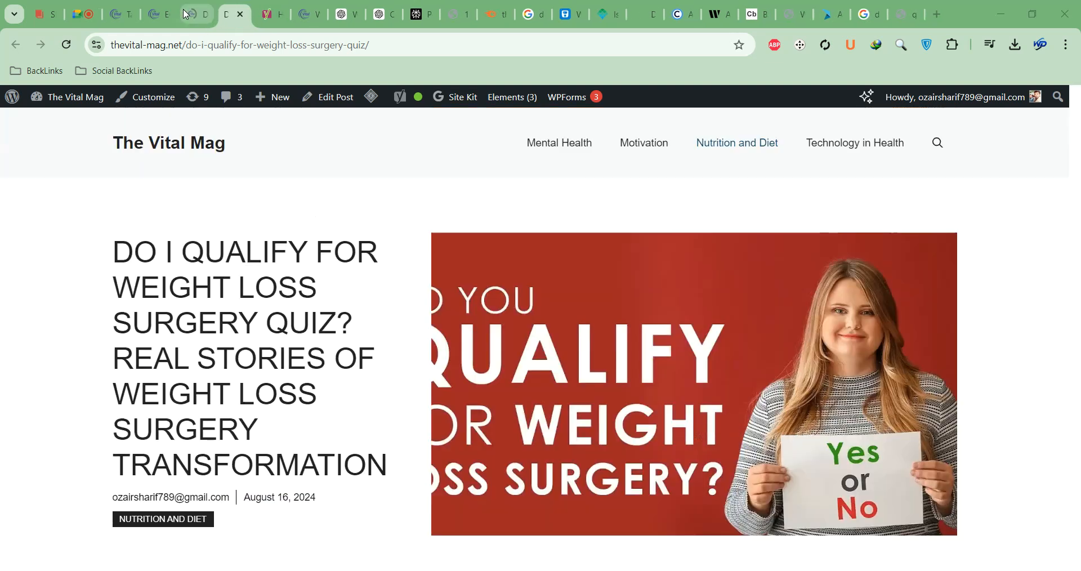
left_click(184, 14)
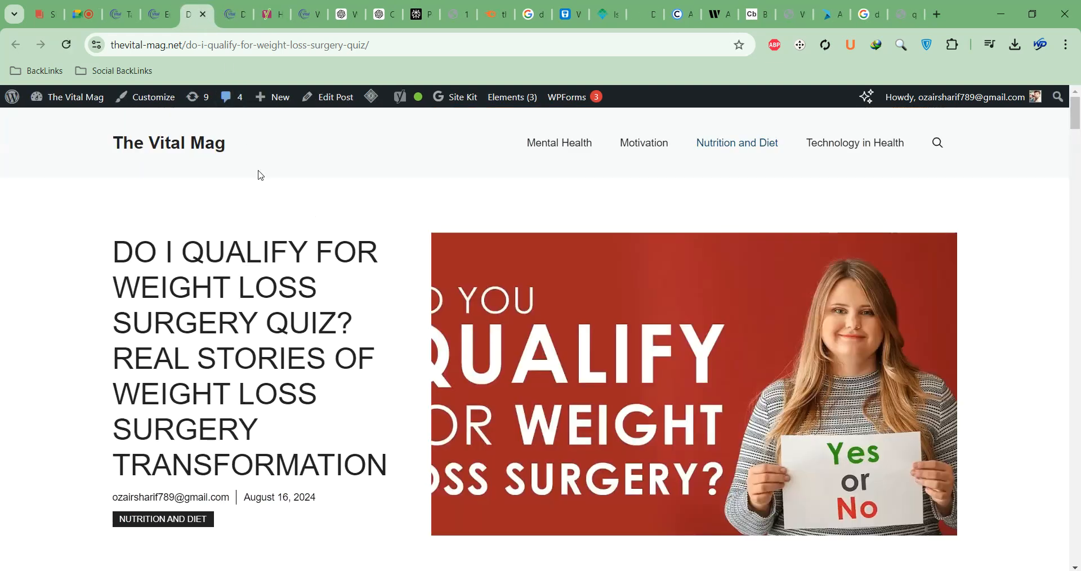
scroll(260, 175, "down", 5)
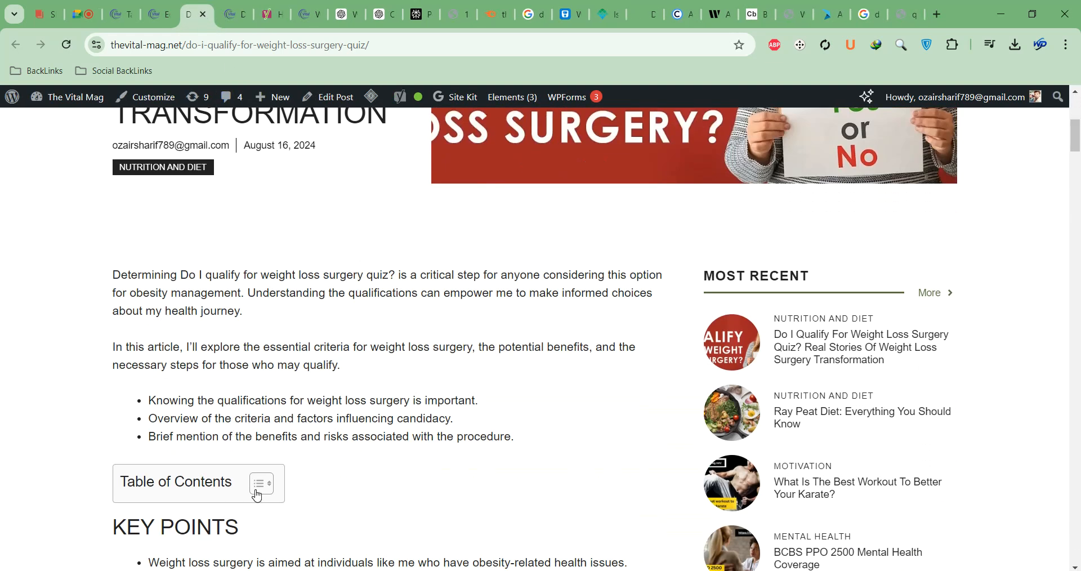
left_click(257, 494)
scroll(273, 453, "down", 2)
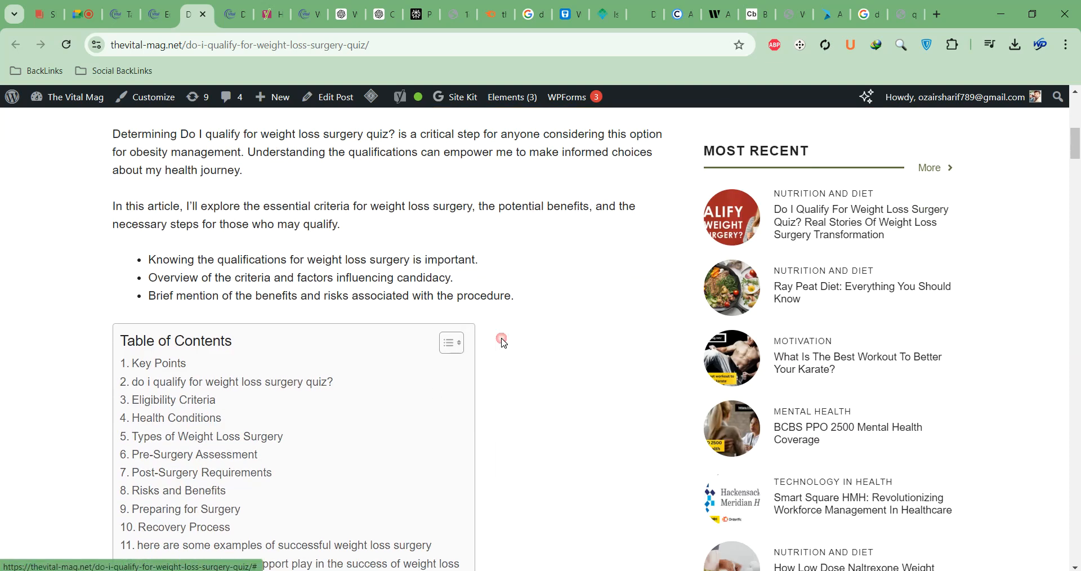
left_click(473, 342)
Step: Examine the Appearance settings of Easy Table of Contents, including the font, theme and custom color options
left_click(159, 14)
left_click(113, 15)
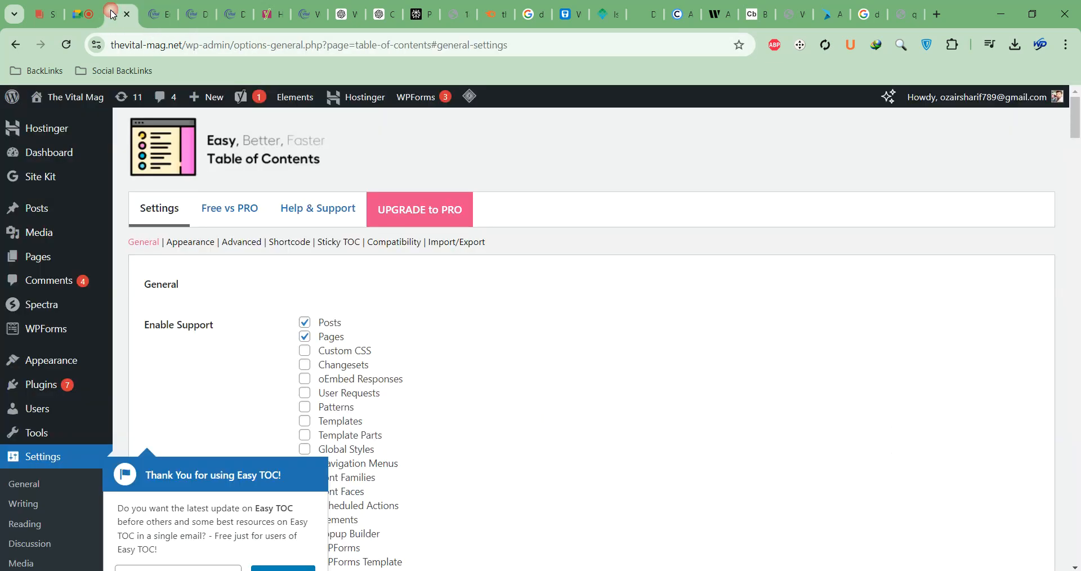
left_click(192, 243)
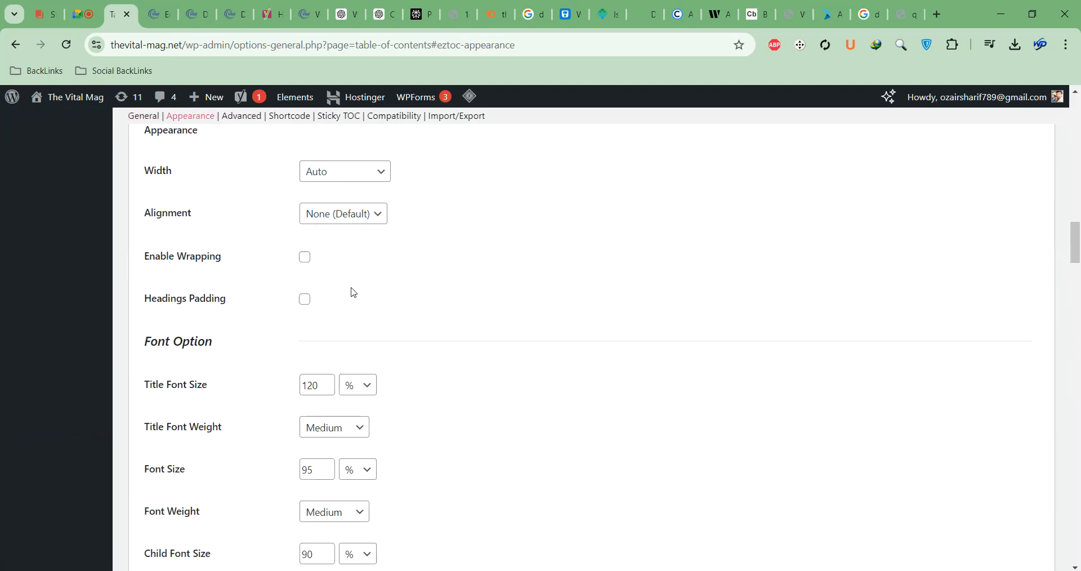
scroll(413, 336, "down", 6)
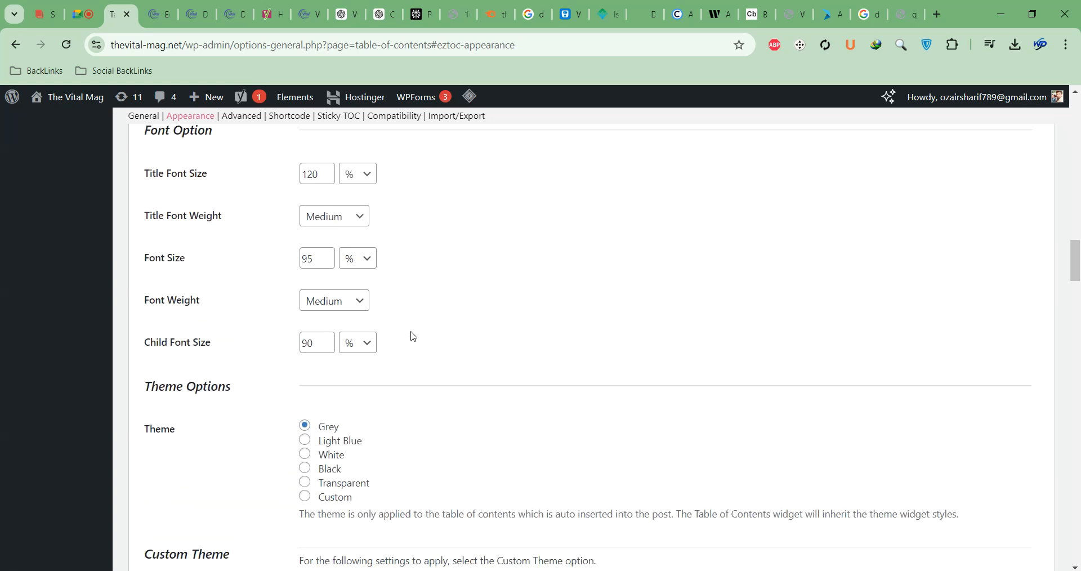
scroll(410, 338, "down", 5)
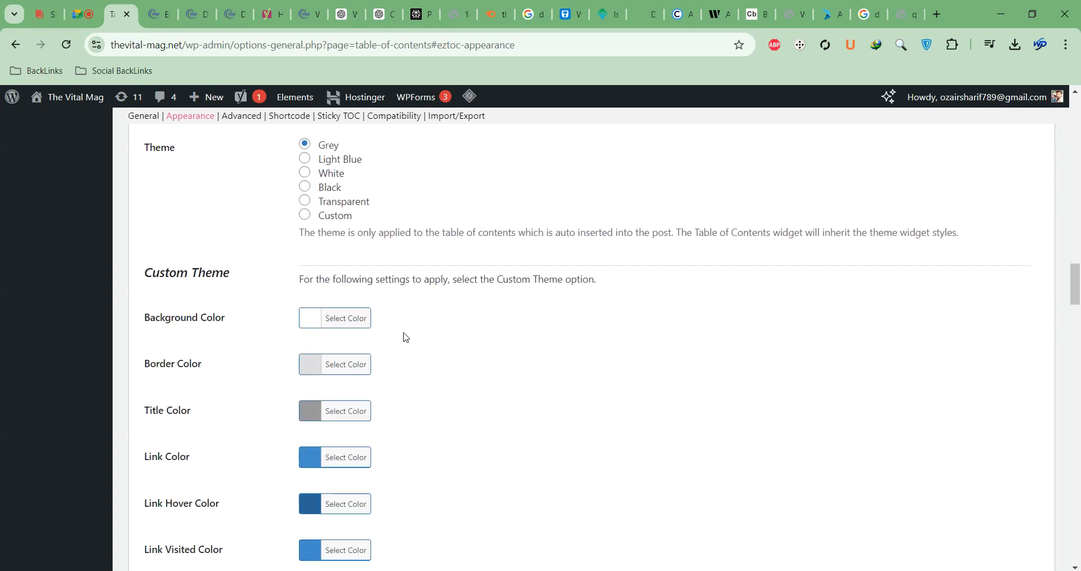
scroll(397, 336, "down", 7)
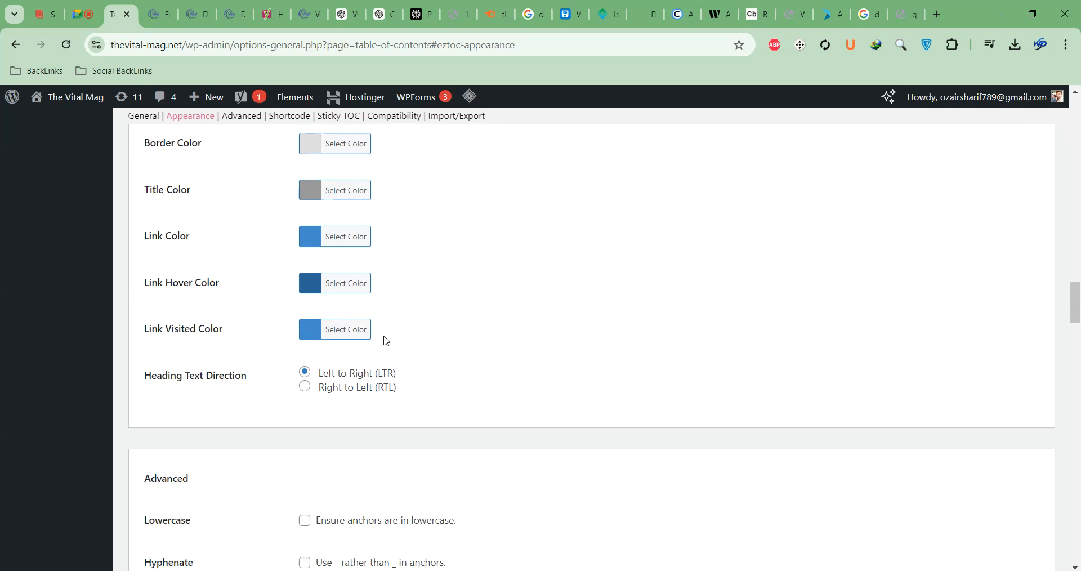
Step: Deselect Heading 5 (h5) in the Advanced heading options and review the remaining advanced and shortcode settings
scroll(386, 341, "down", 7)
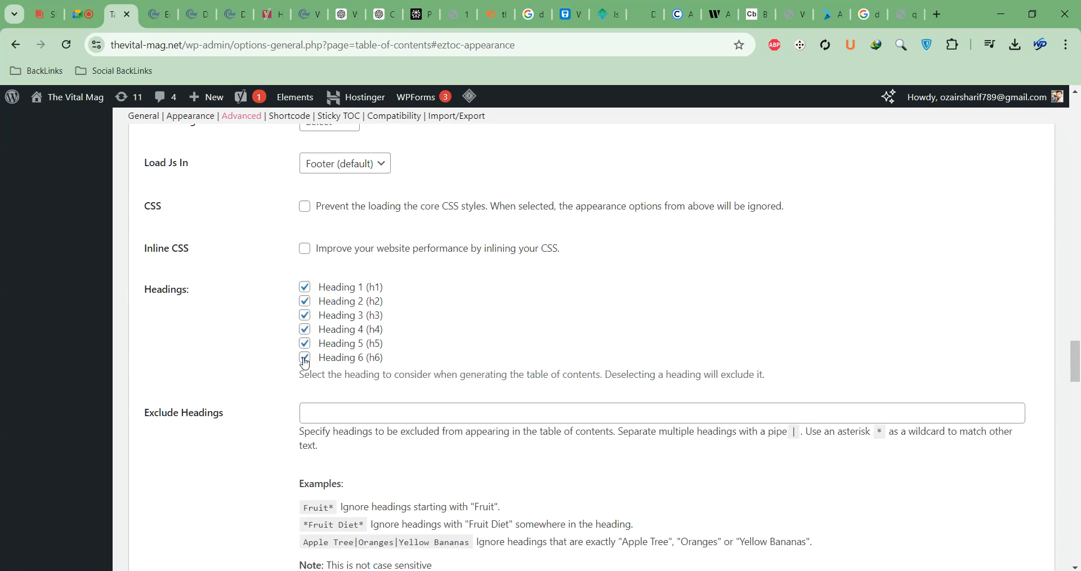
left_click(303, 341)
scroll(279, 265, "down", 4)
scroll(277, 266, "down", 5)
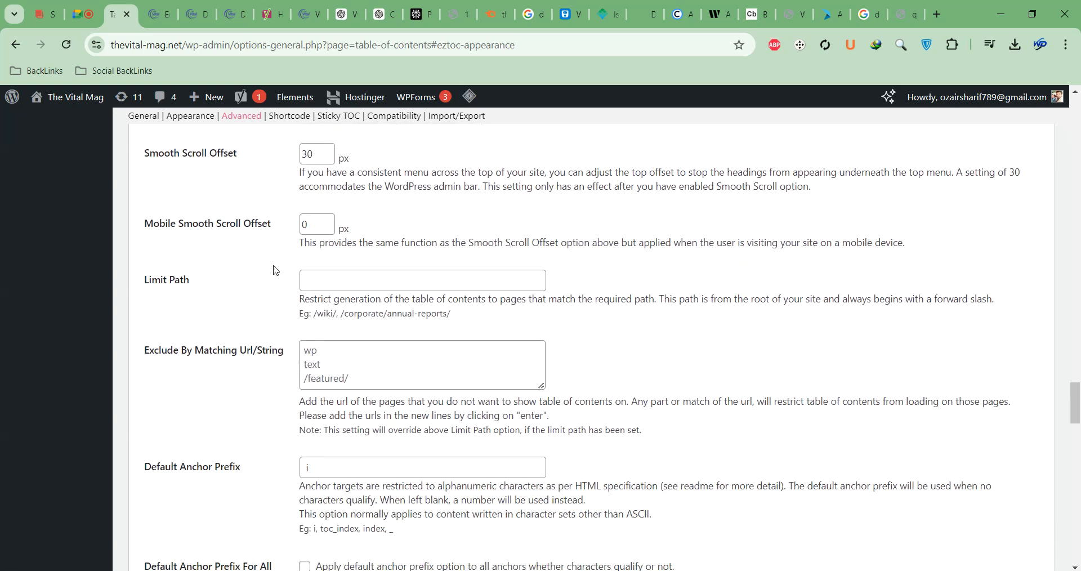
scroll(277, 270, "down", 3)
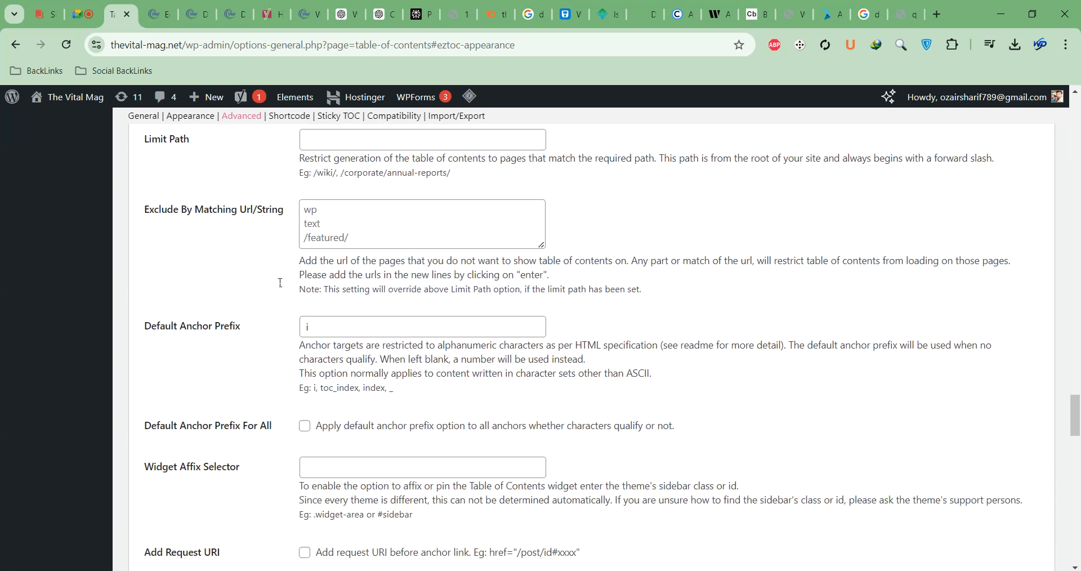
scroll(282, 286, "down", 12)
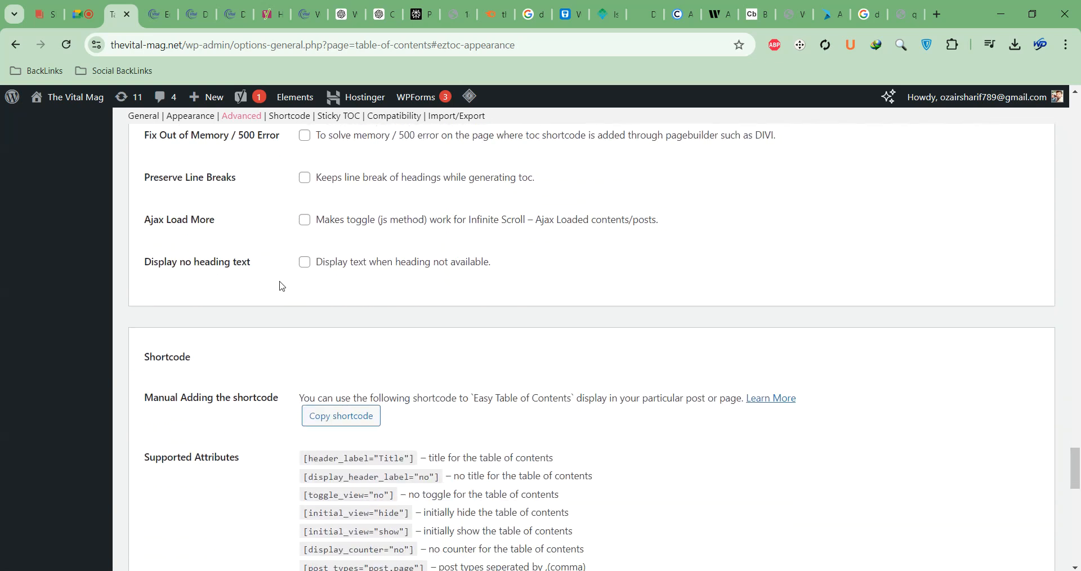
scroll(281, 287, "down", 3)
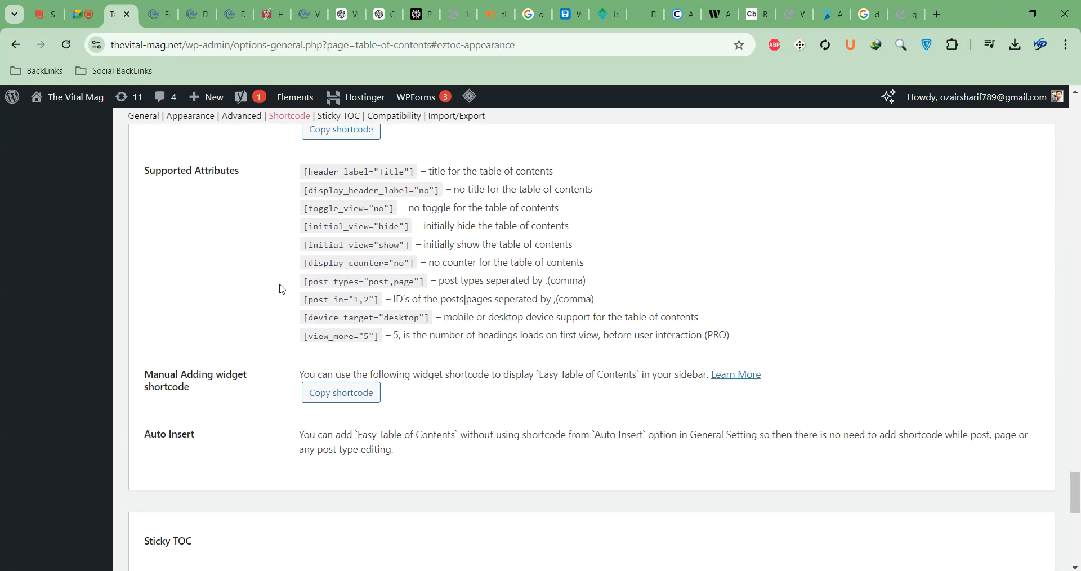
Step: Copy the shortcode for manually adding the table of contents and save the Easy Table of Contents settings
scroll(282, 289, "up", 3)
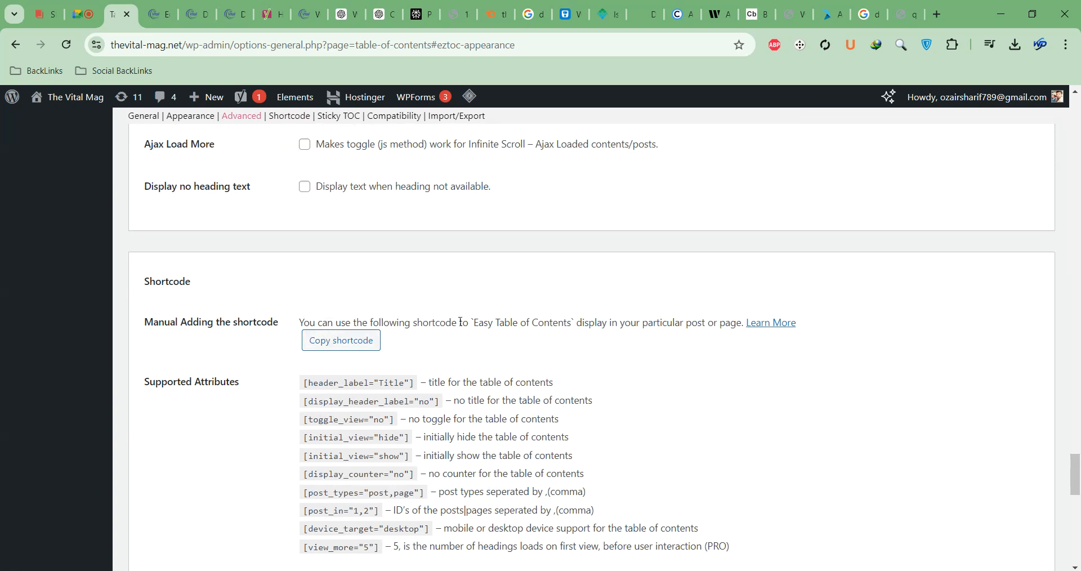
left_click(324, 344)
scroll(237, 402, "down", 3)
scroll(236, 406, "down", 2)
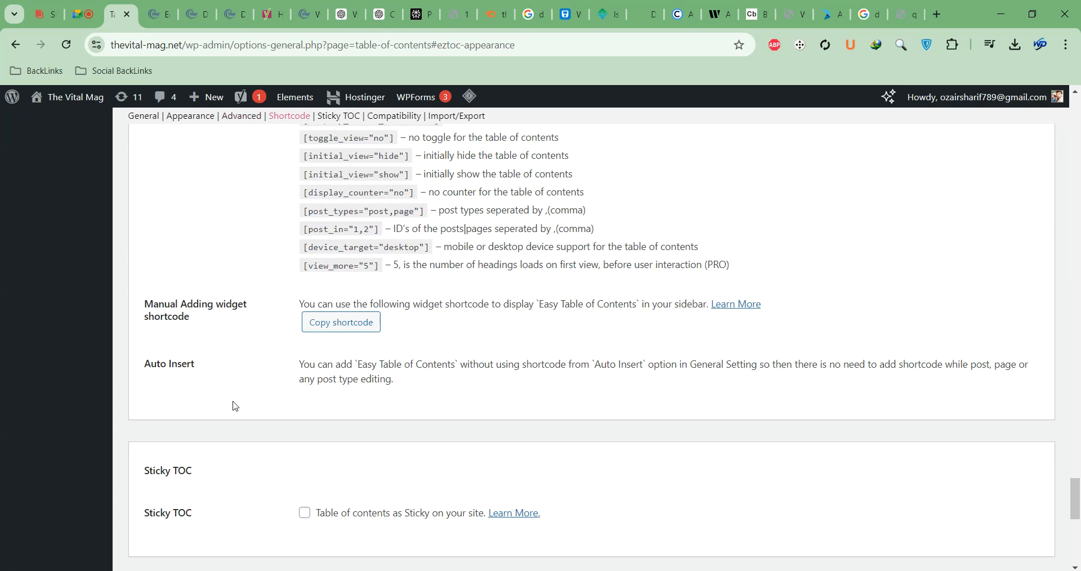
scroll(234, 406, "down", 1)
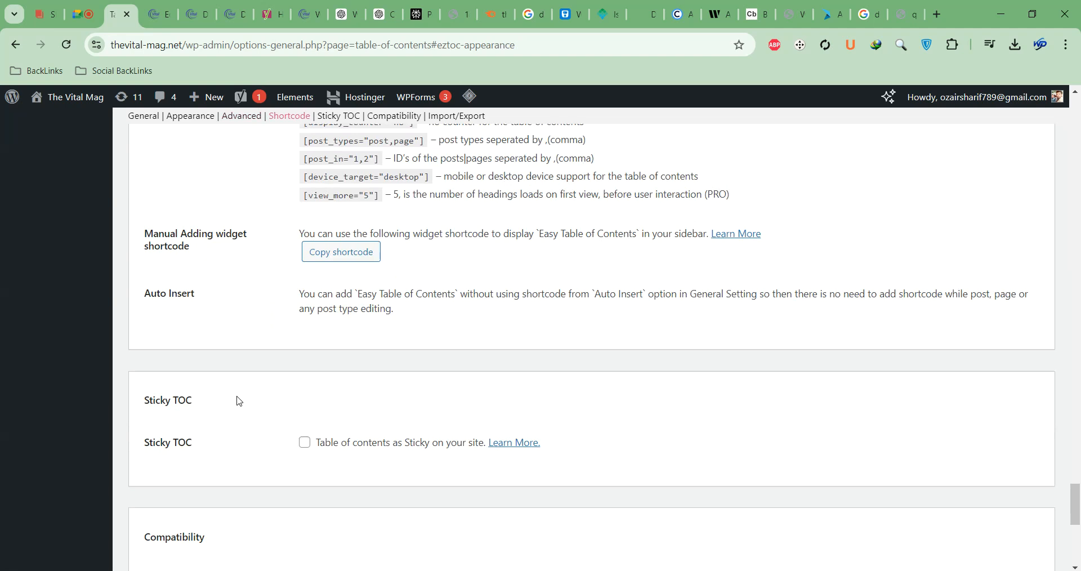
scroll(239, 401, "down", 4)
scroll(240, 401, "down", 2)
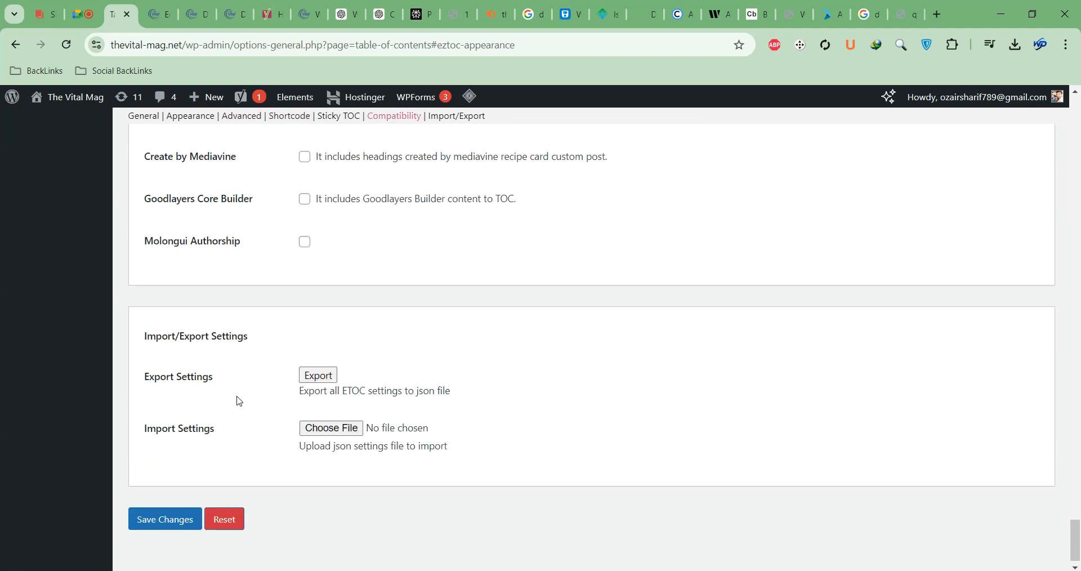
left_click(188, 522)
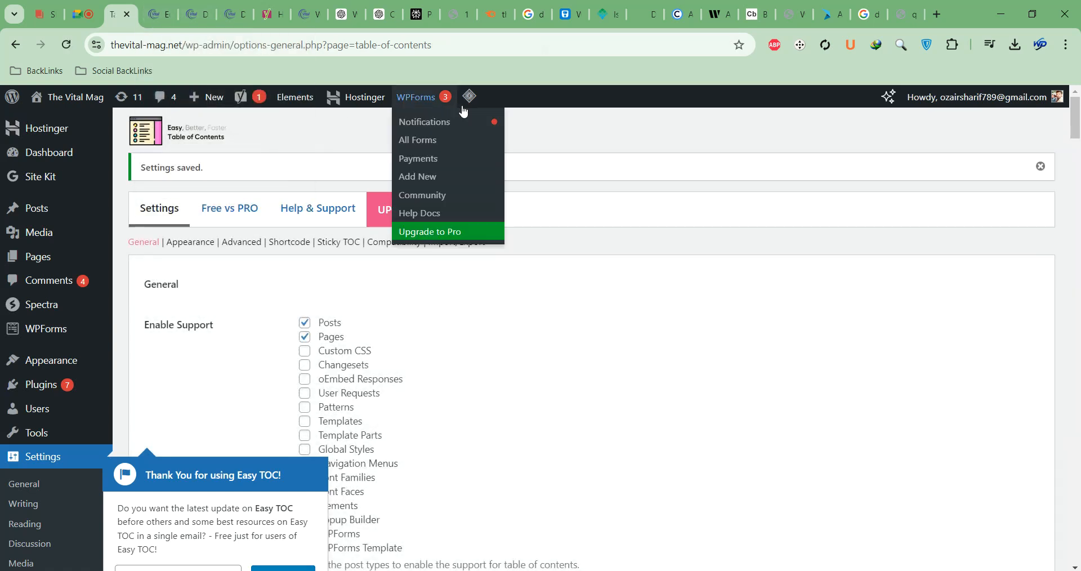
left_click(467, 181)
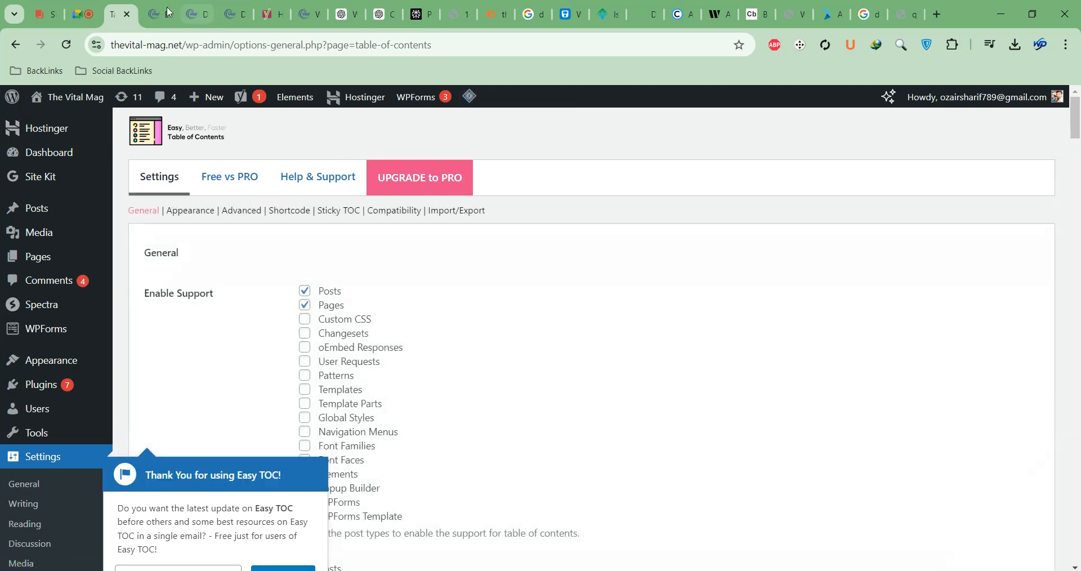
Step: Open the Ray Peat Diet post from The Vital Mag homepage and examine its automatic and manual tables of contents
left_click(160, 14)
left_click(189, 17)
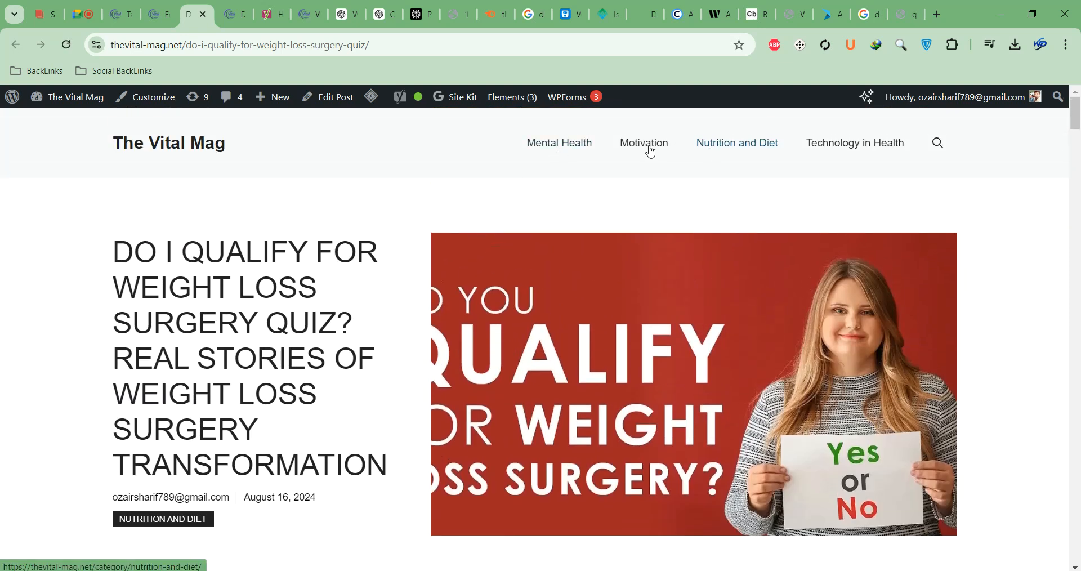
left_click(150, 148)
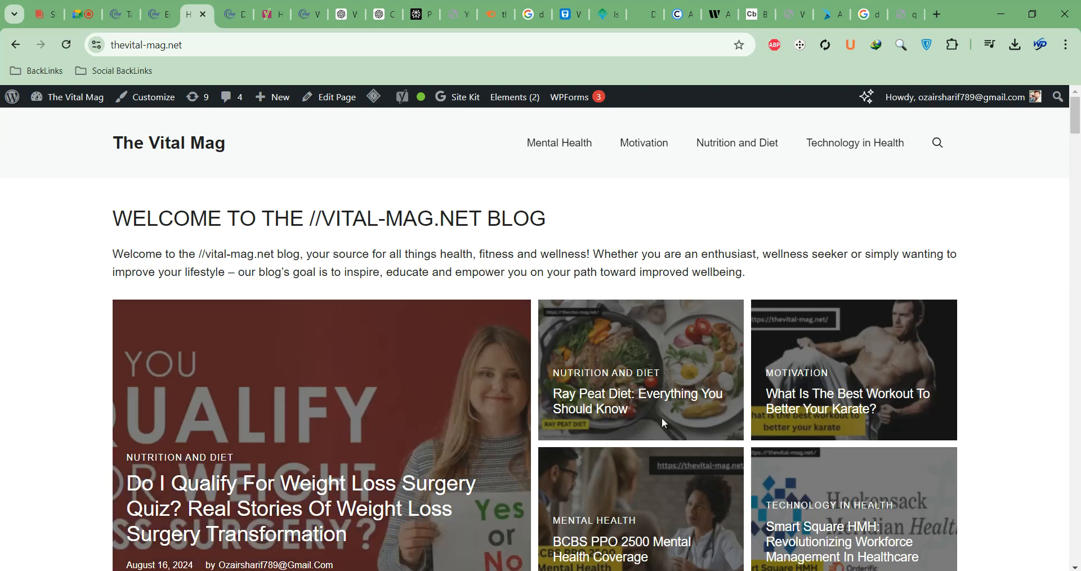
left_click(646, 396)
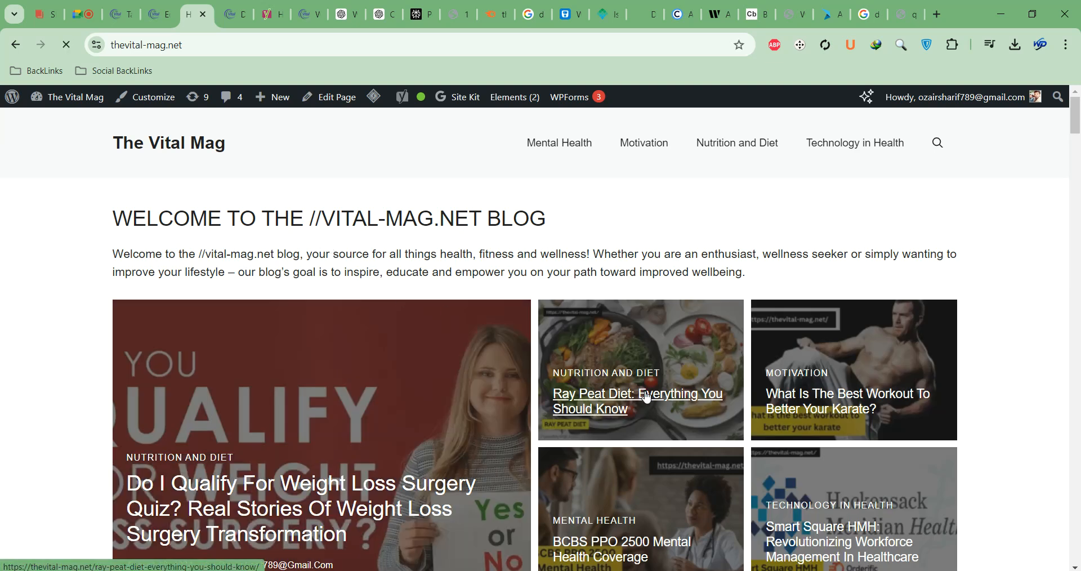
scroll(692, 379, "down", 6)
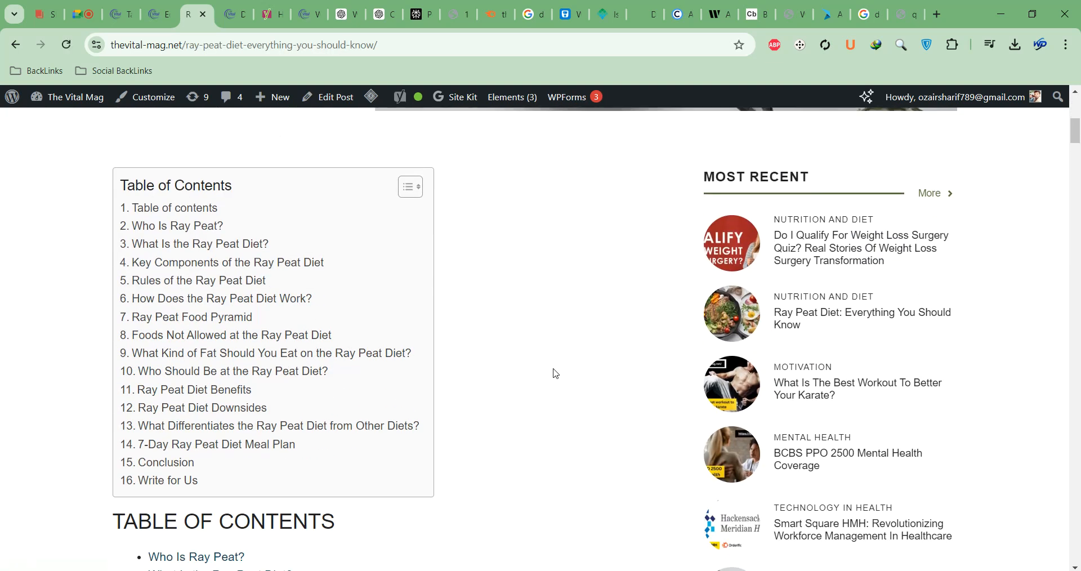
scroll(555, 373, "down", 15)
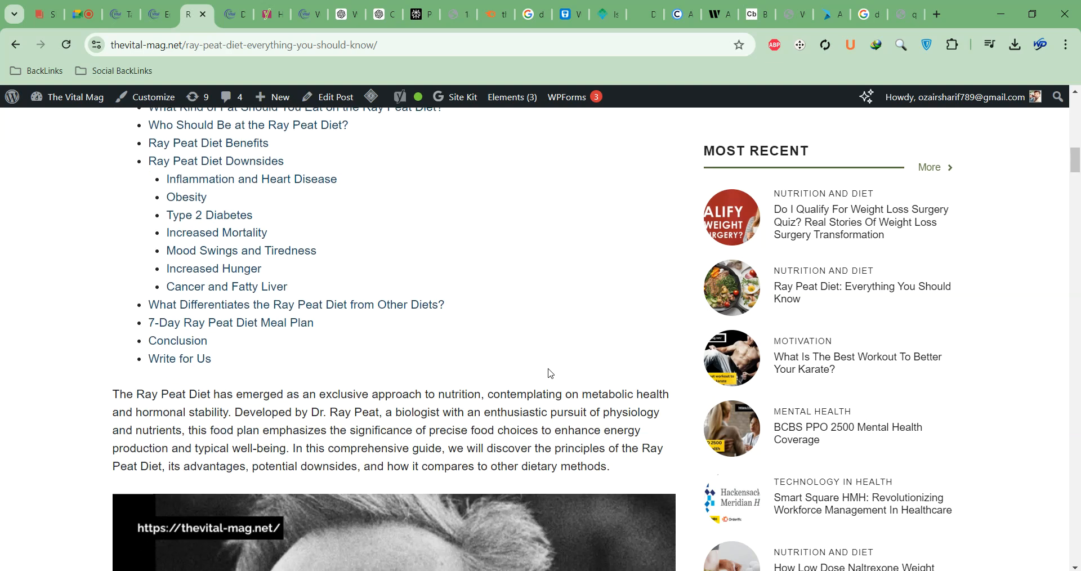
scroll(550, 373, "up", 15)
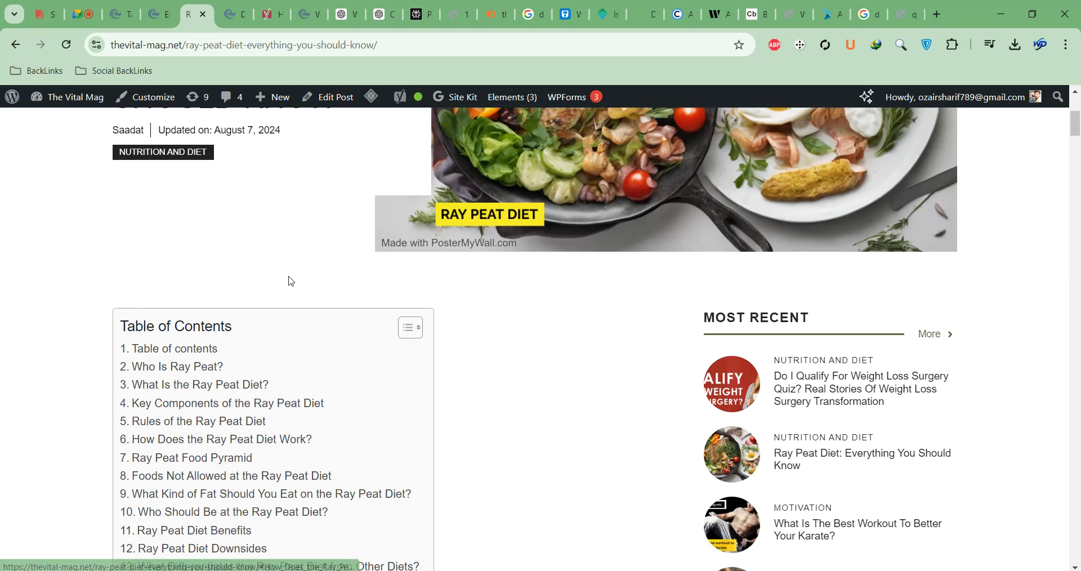
Step: Test collapsing and expanding the Ray Peat Diet post's automatic table of contents, and follow its Key Components of the Ray Peat Diet link
left_click(415, 329)
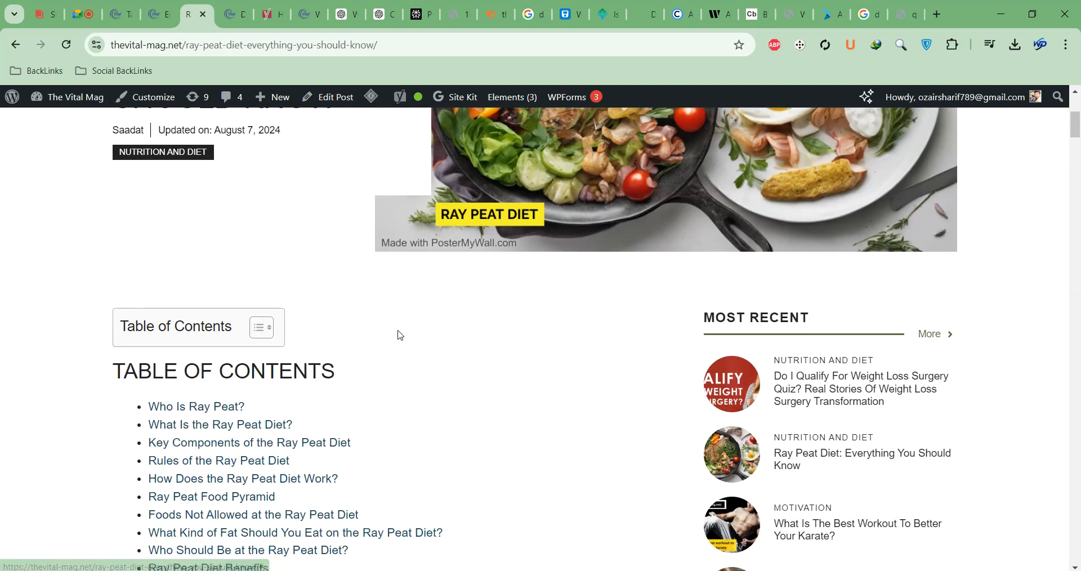
left_click(260, 329)
scroll(385, 366, "down", 2)
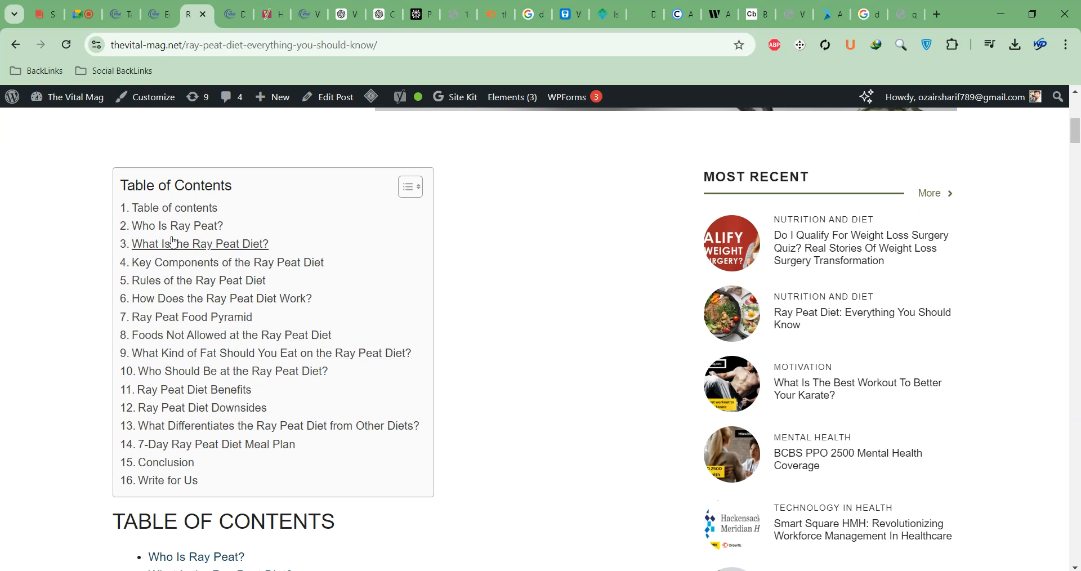
left_click(169, 267)
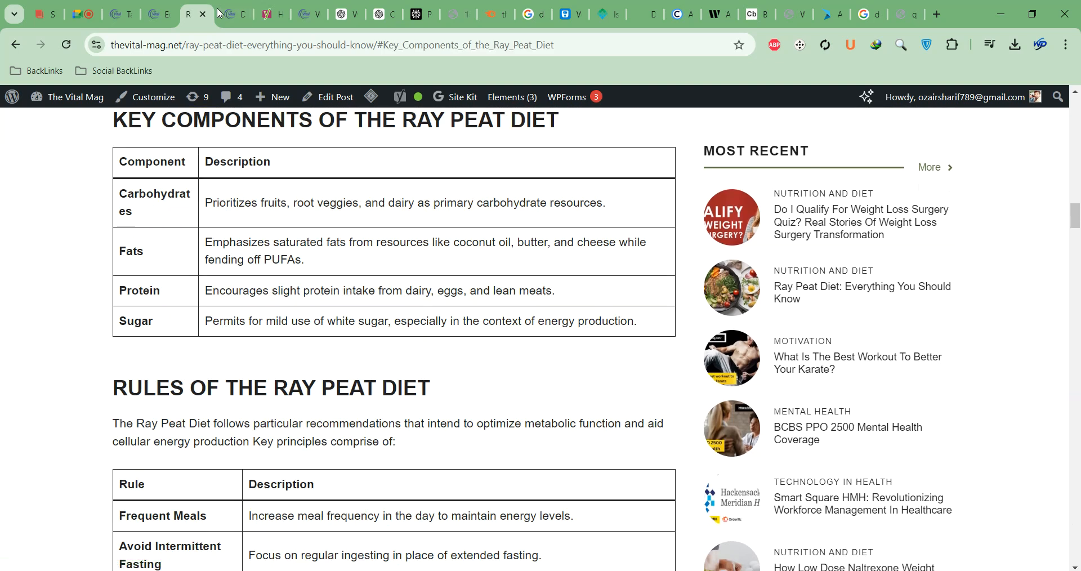
Step: Compare with the table of contents in the other open copy of the weight loss surgery quiz post
left_click(234, 14)
scroll(394, 289, "down", 5)
scroll(394, 289, "down", 1)
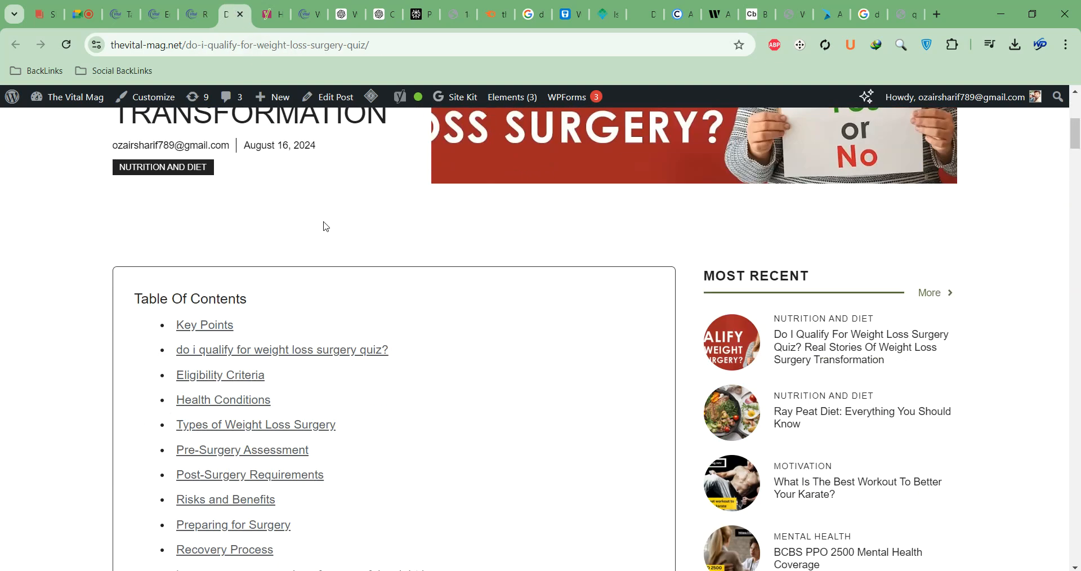
left_click(208, 16)
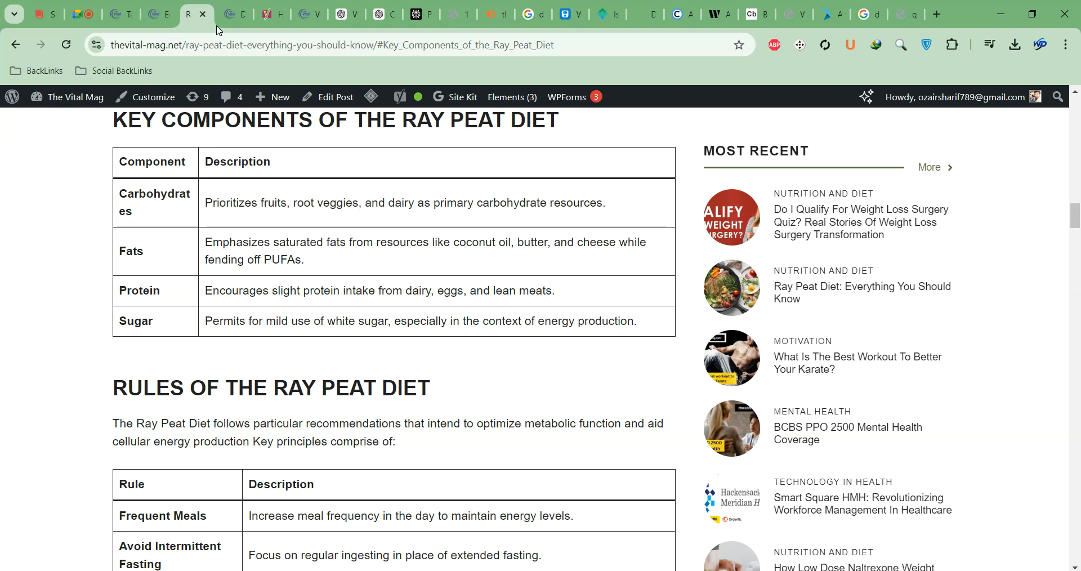
Step: Return to the weight loss surgery quiz post editor and show the Yoast SEO Premium analysis sidebar
left_click(158, 14)
scroll(418, 266, "up", 3)
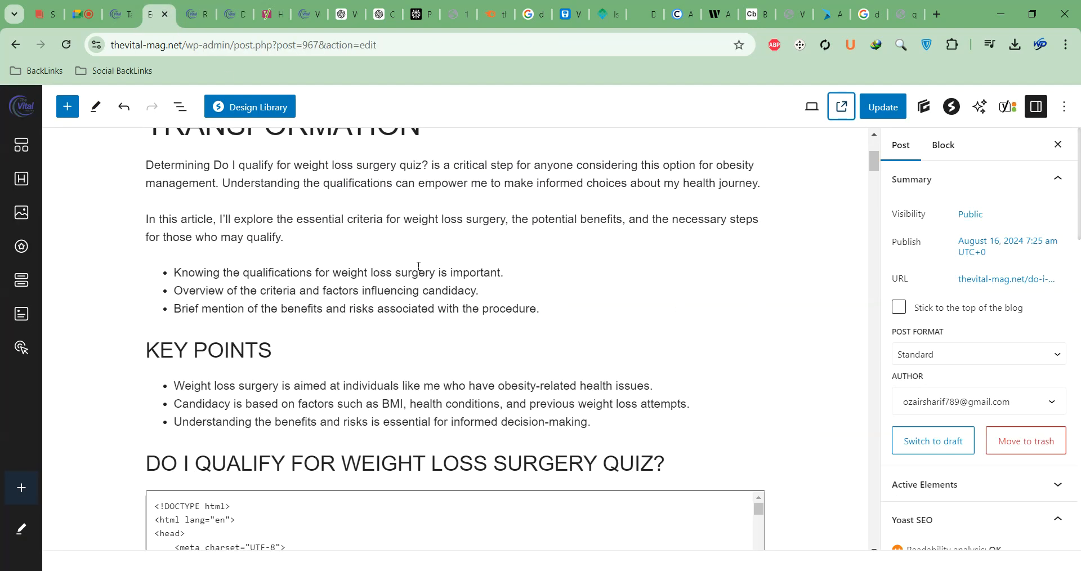
scroll(418, 266, "up", 3)
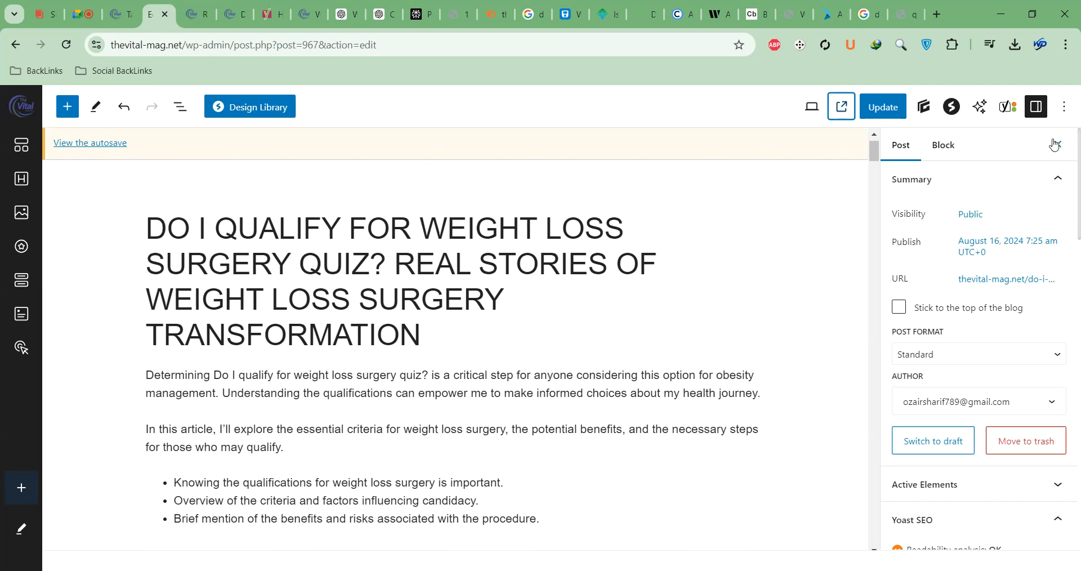
left_click(1007, 107)
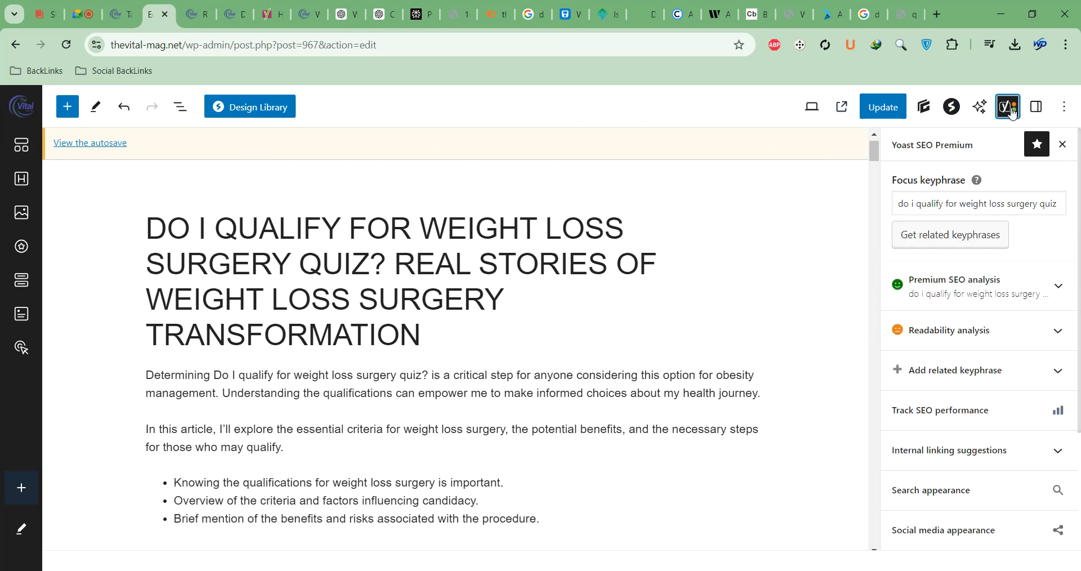
left_click(1012, 112)
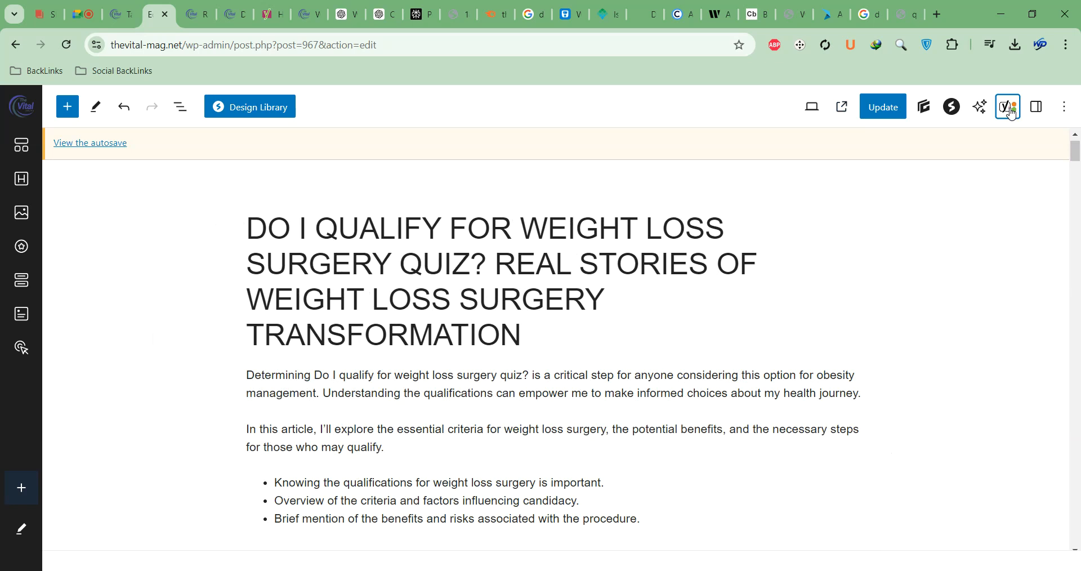
left_click(1011, 112)
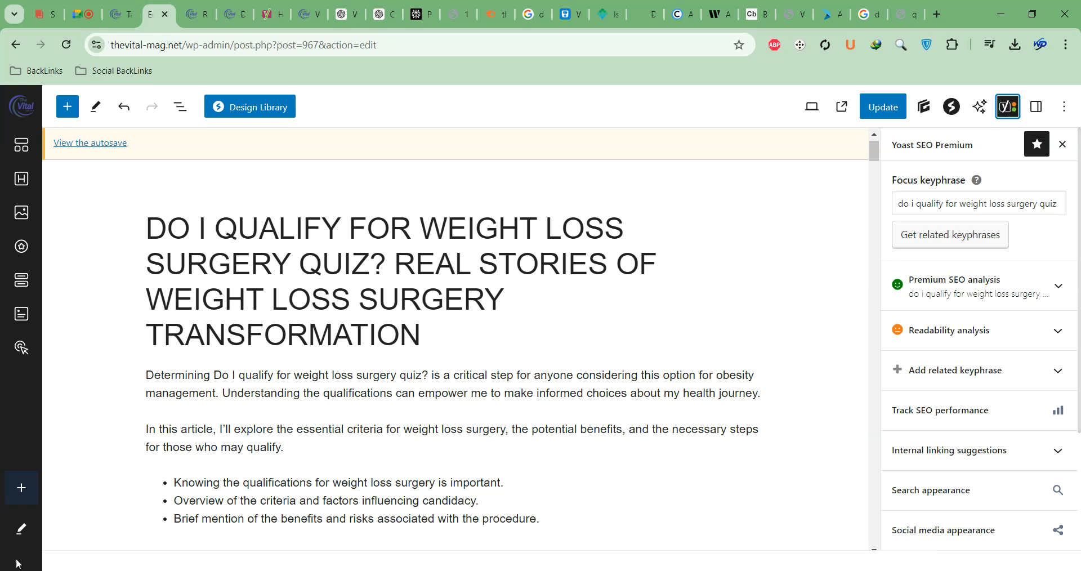
Step: Check the Google Meet call and return to the published weight loss surgery quiz post
left_click(82, 15)
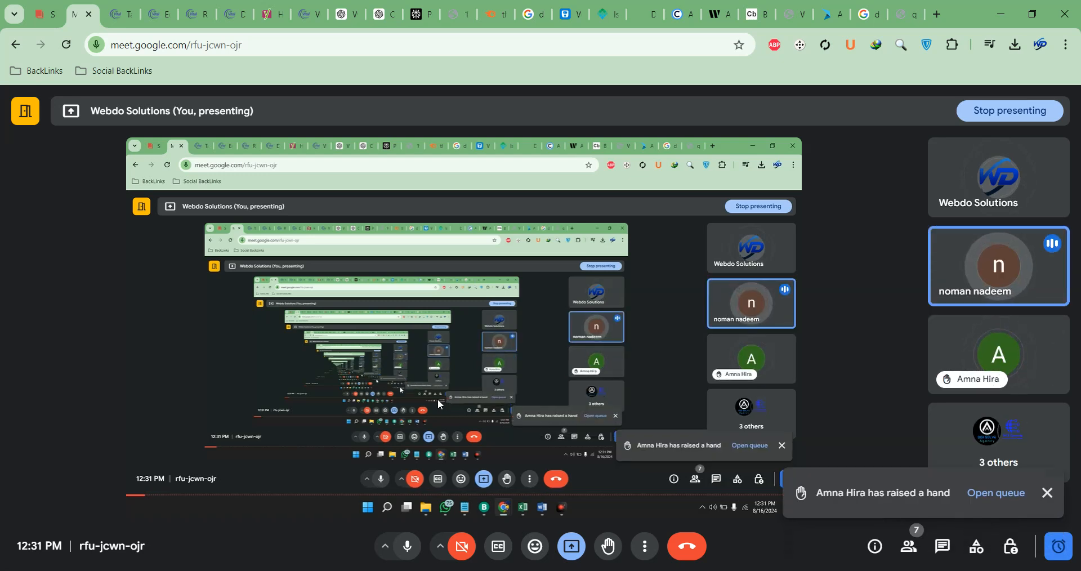
left_click(159, 15)
left_click(195, 15)
left_click(232, 16)
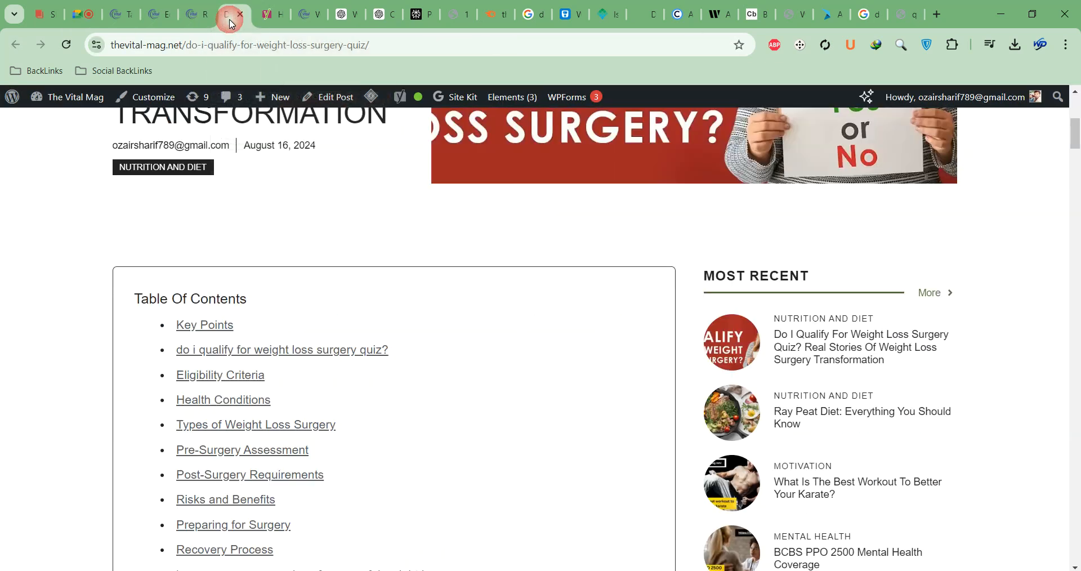
Step: Open The Vital Mag homepage from the quiz post and look through its category sections
scroll(393, 254, "up", 5)
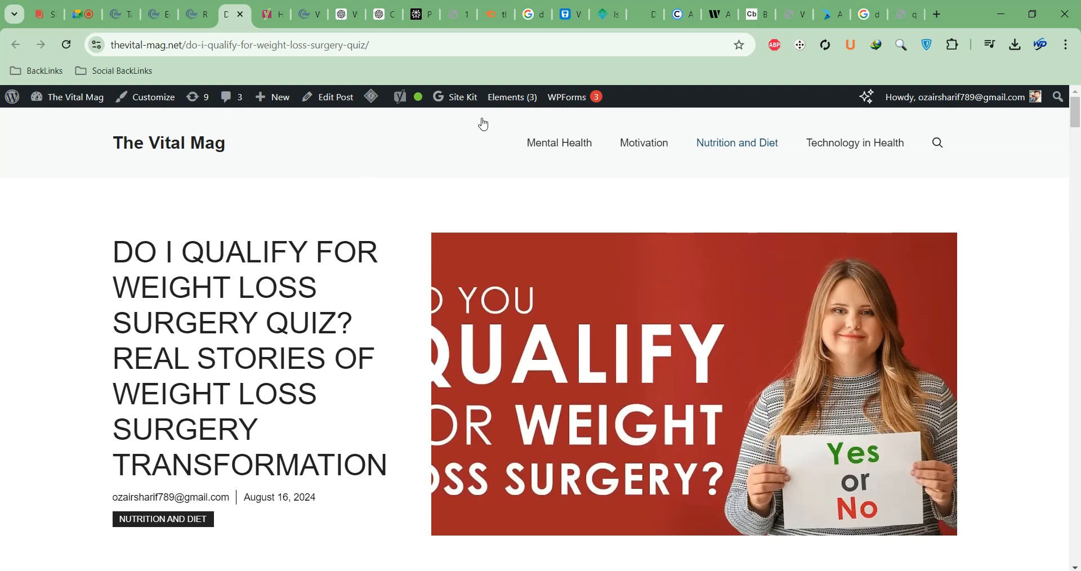
left_click(206, 145)
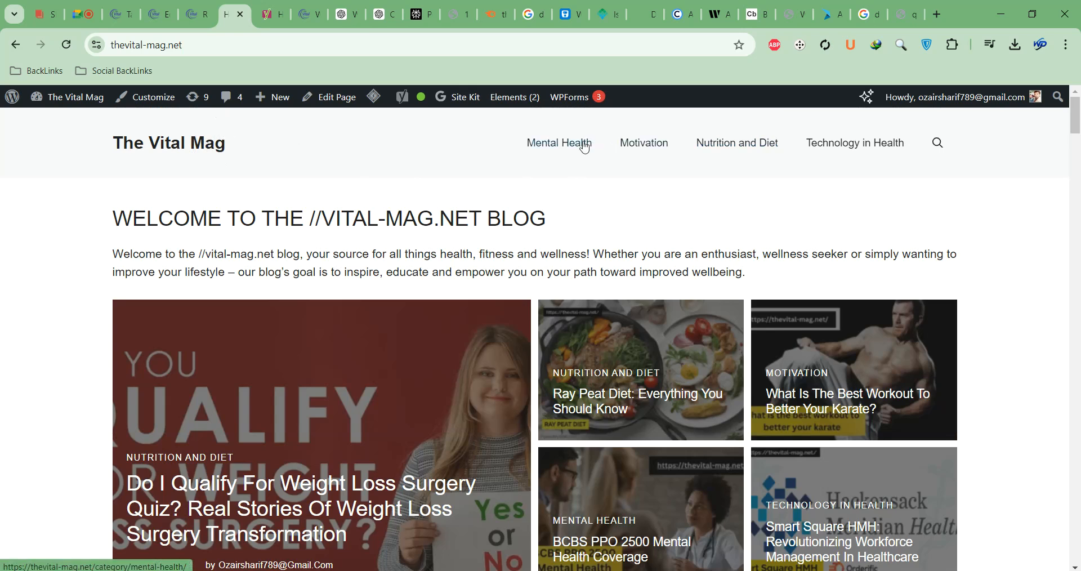
scroll(404, 237, "down", 10)
scroll(403, 253, "down", 10)
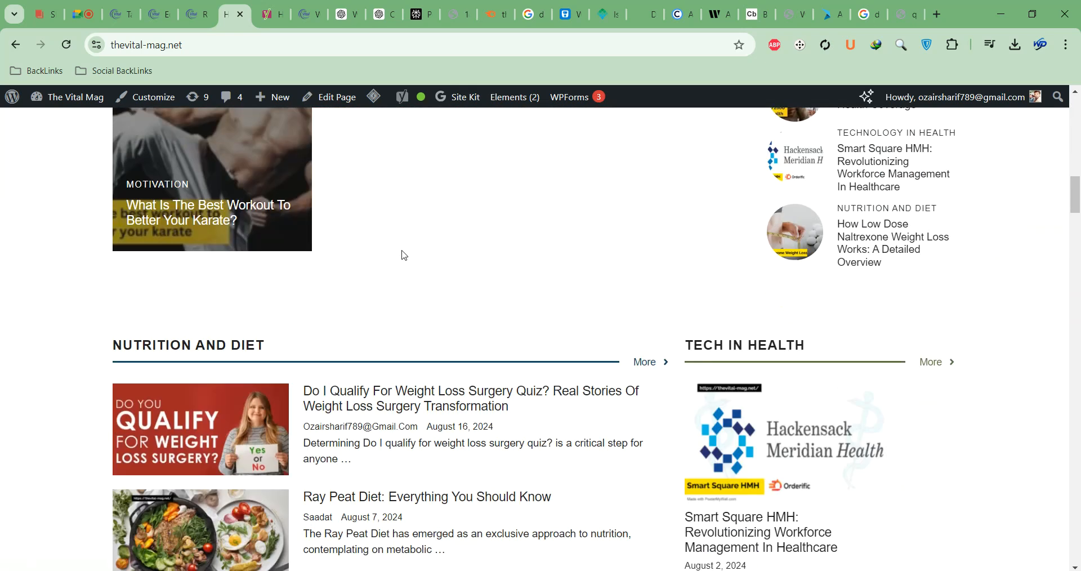
scroll(408, 265, "up", 15)
scroll(410, 269, "up", 4)
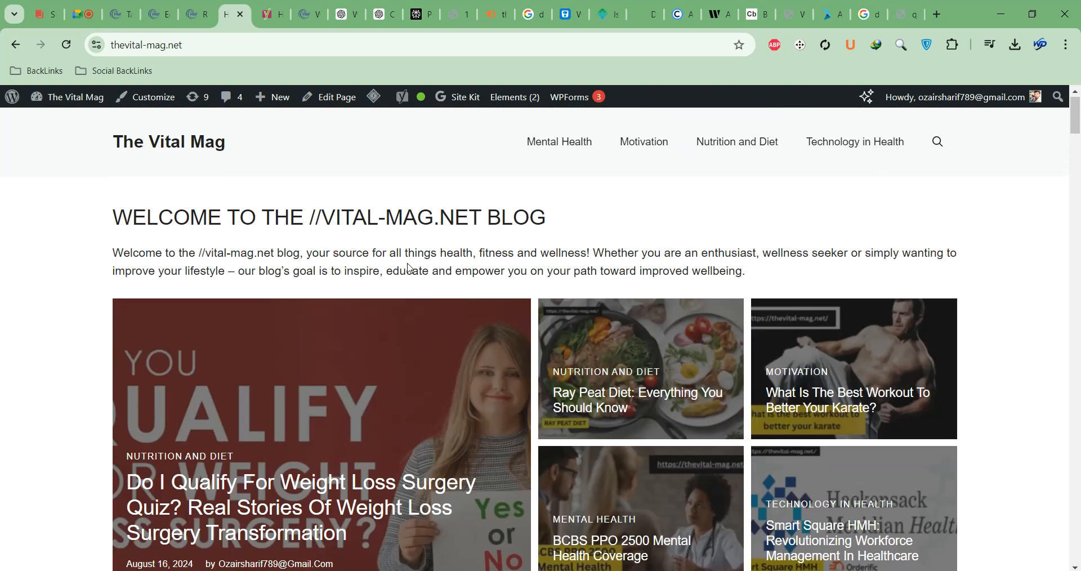
Step: Open the WordPress dashboard of The Vital Mag from the site's homepage
mouse_move(68, 98)
left_click(73, 117)
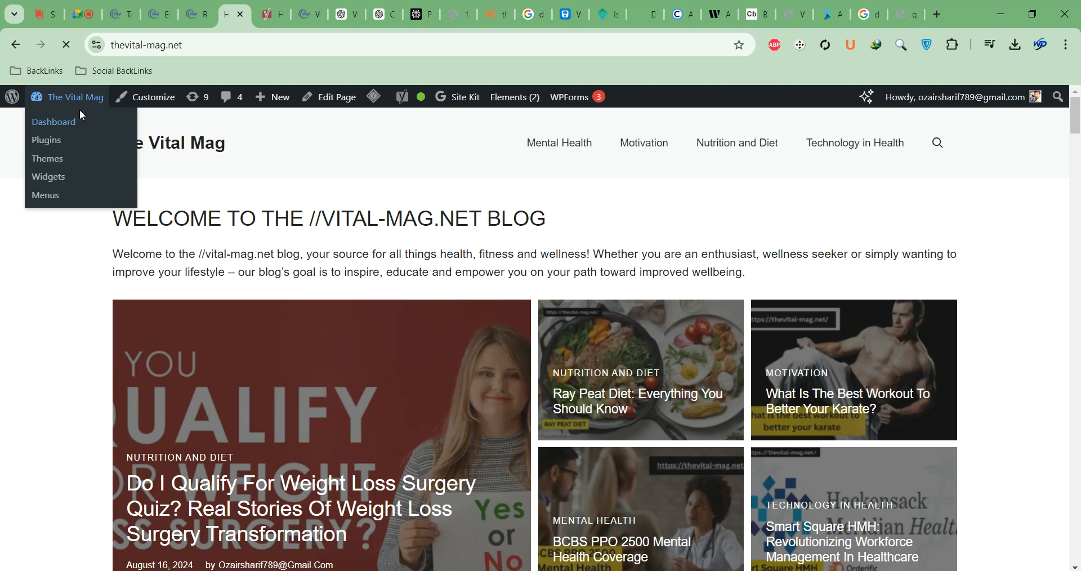
scroll(331, 373, "down", 3)
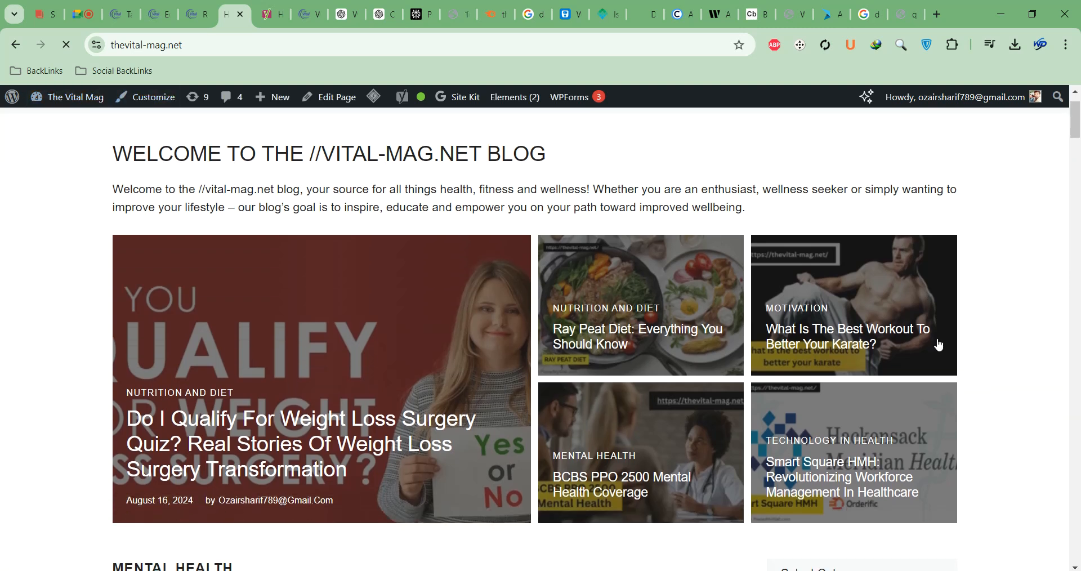
Step: Open the weight loss surgery quiz post from the homepage and review its quiz questions and eligibility criteria section
left_click(334, 375)
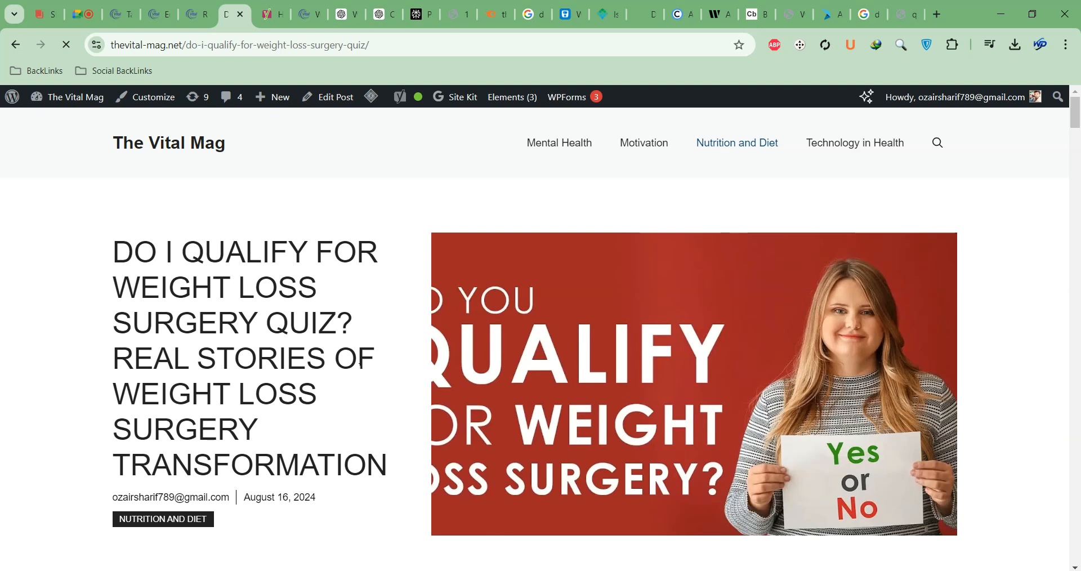
scroll(628, 302, "down", 15)
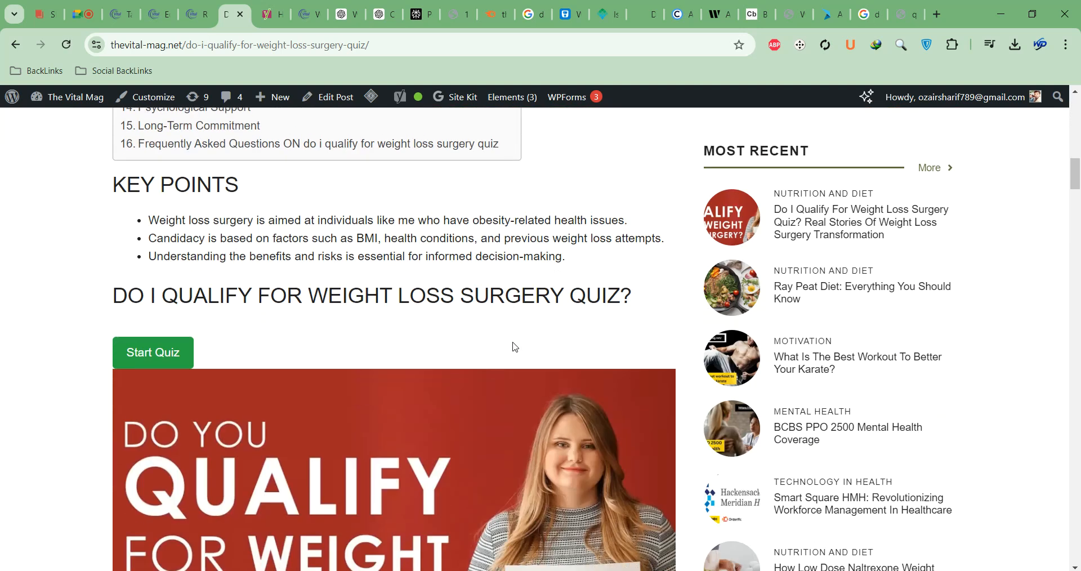
left_click(152, 351)
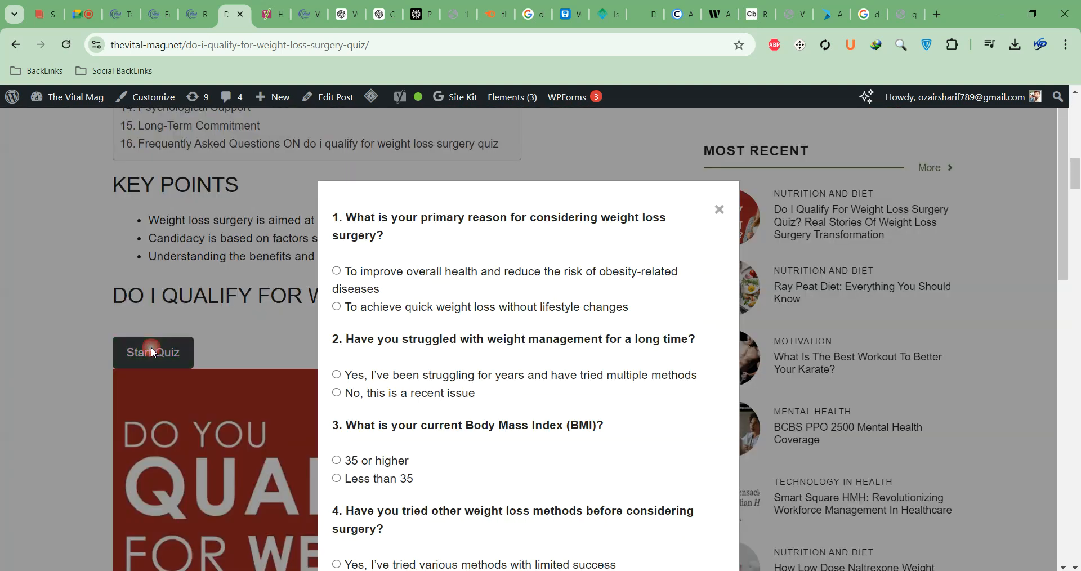
scroll(454, 352, "down", 12)
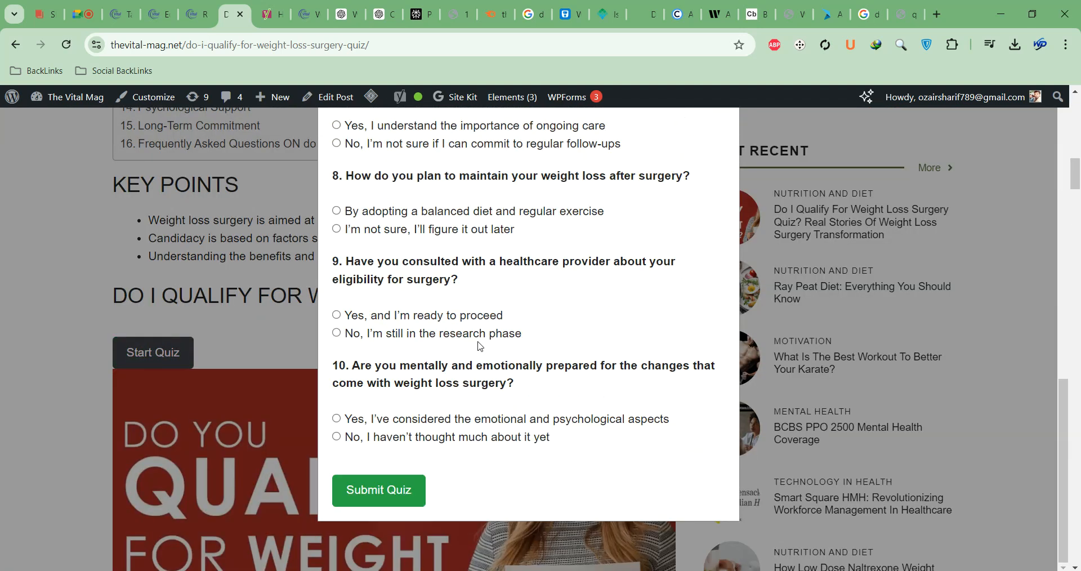
left_click(227, 438)
scroll(228, 423, "down", 10)
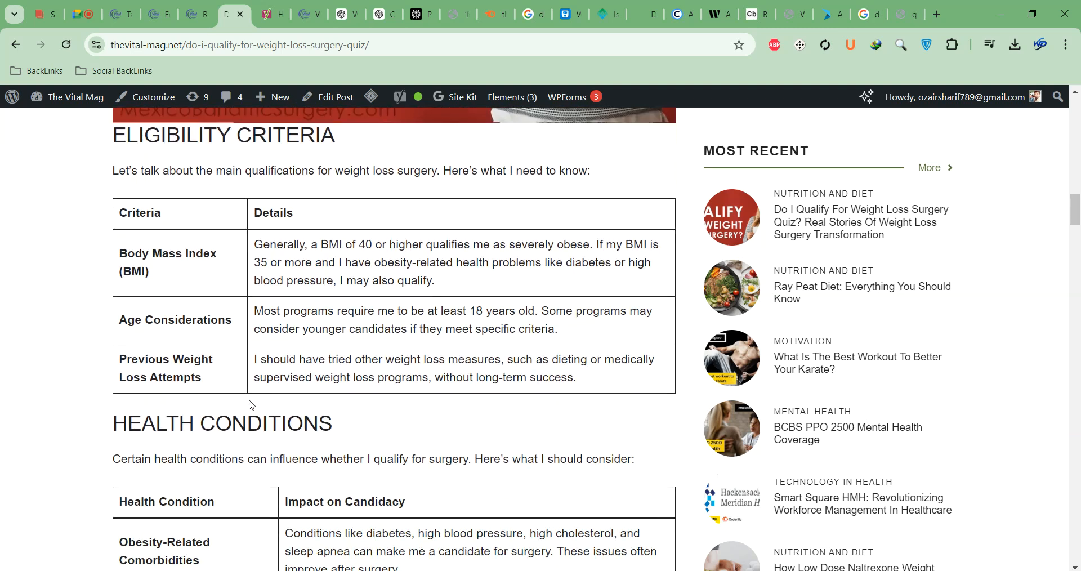
scroll(251, 404, "up", 8)
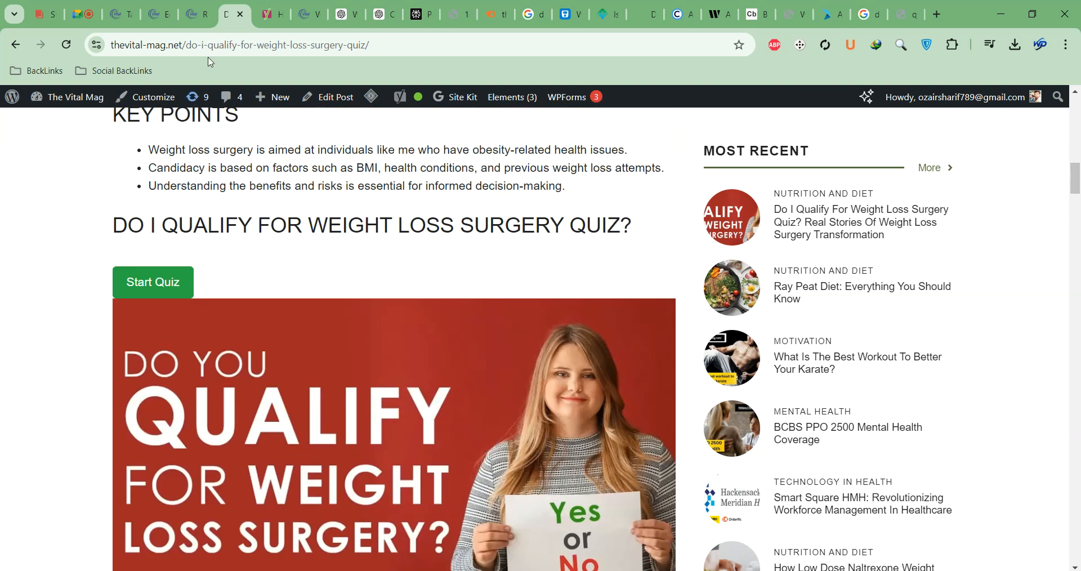
Step: Switch to the published Ray Peat Diet post and compare its automatic and manual tables of contents
left_click(200, 25)
scroll(261, 307, "up", 20)
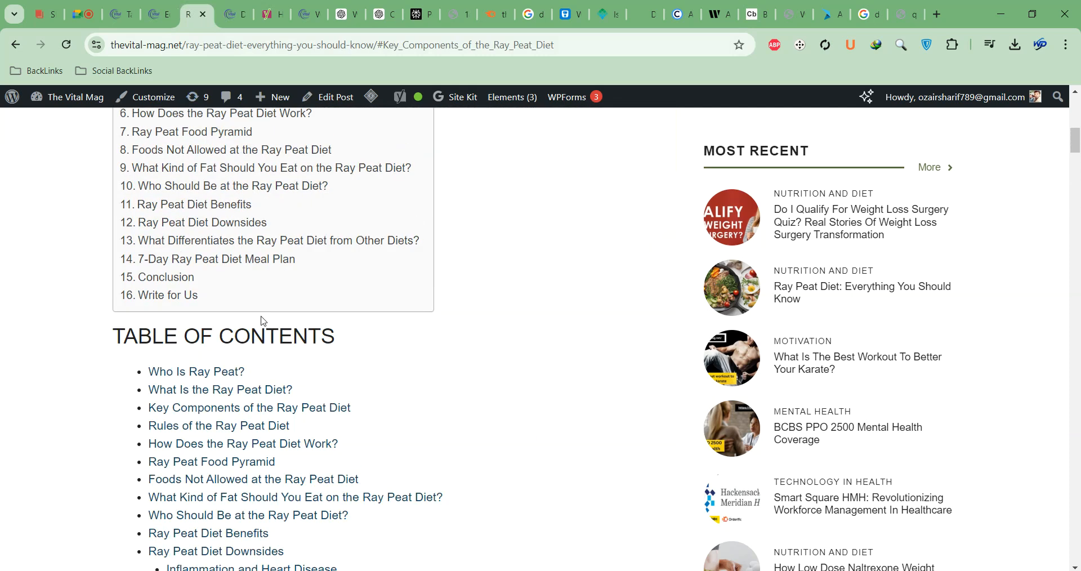
scroll(261, 318, "up", 10)
scroll(263, 326, "down", 9)
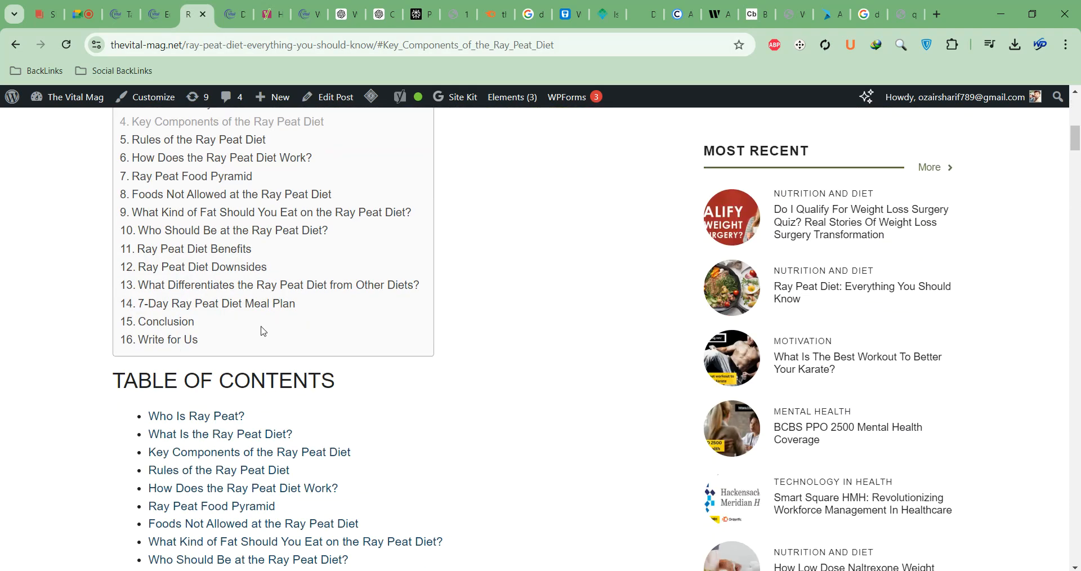
scroll(355, 381, "down", 9)
scroll(338, 238, "up", 10)
scroll(318, 283, "up", 10)
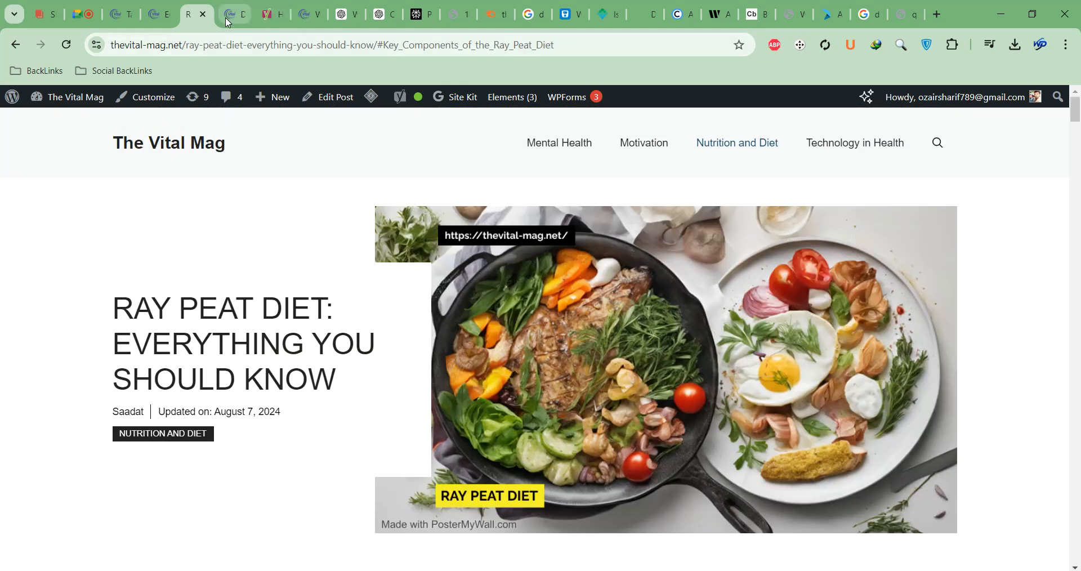
Step: Return to the weight loss surgery quiz post and check its introduction and automatic table of contents
left_click(233, 17)
scroll(323, 302, "up", 10)
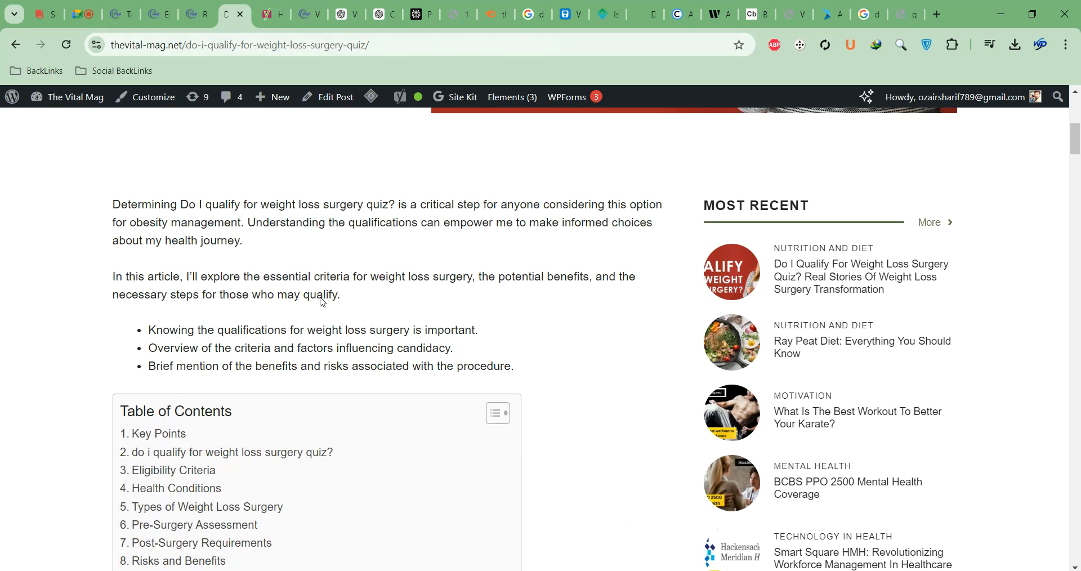
scroll(330, 242, "up", 4)
scroll(270, 217, "down", 1)
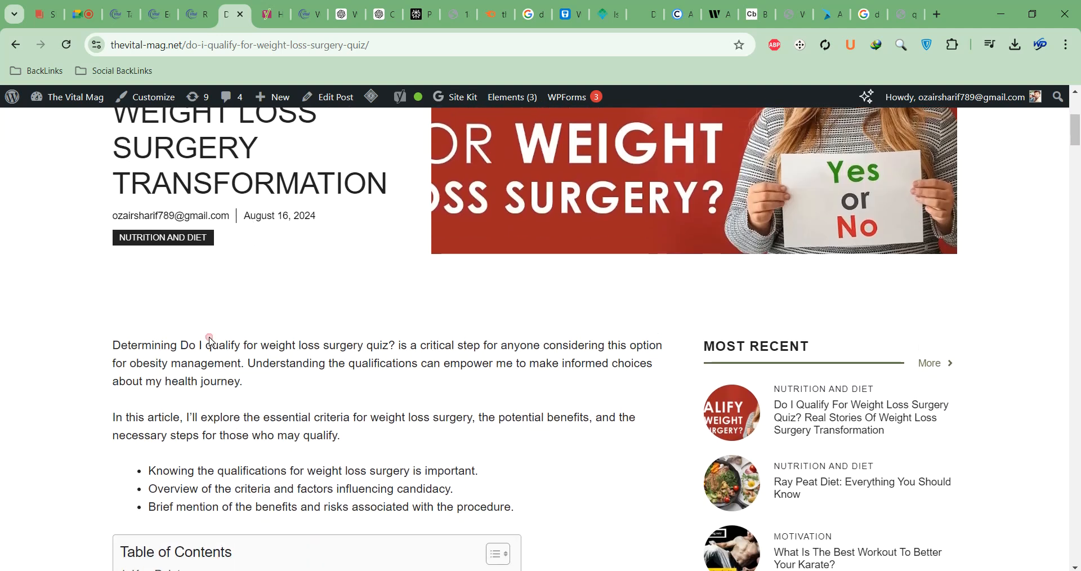
Step: Return to the Easy Table of Contents settings page and open the list of all posts from there
left_click(84, 16)
left_click(114, 22)
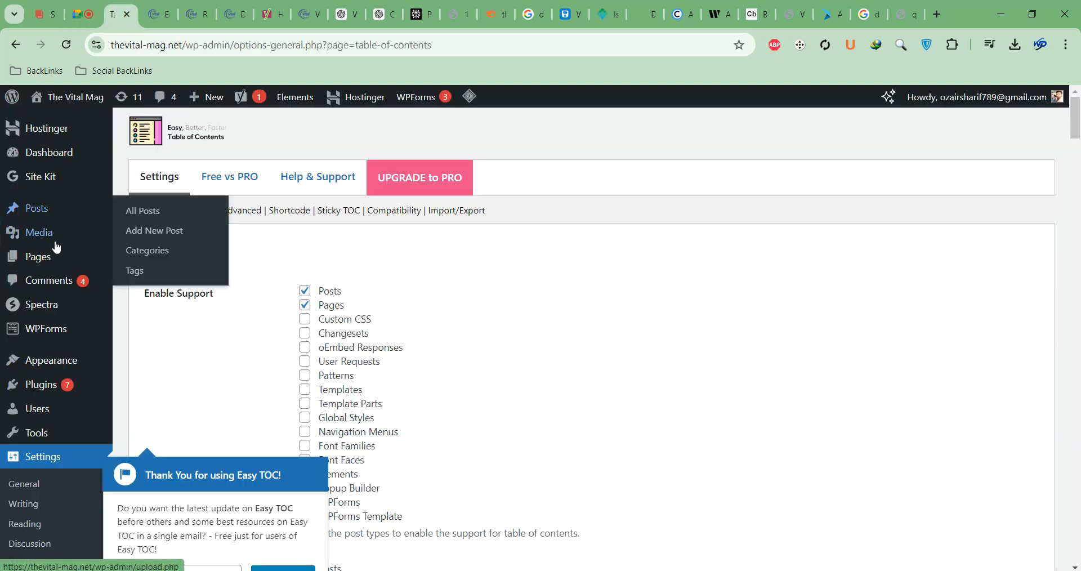
mouse_move(66, 213)
left_click(133, 212)
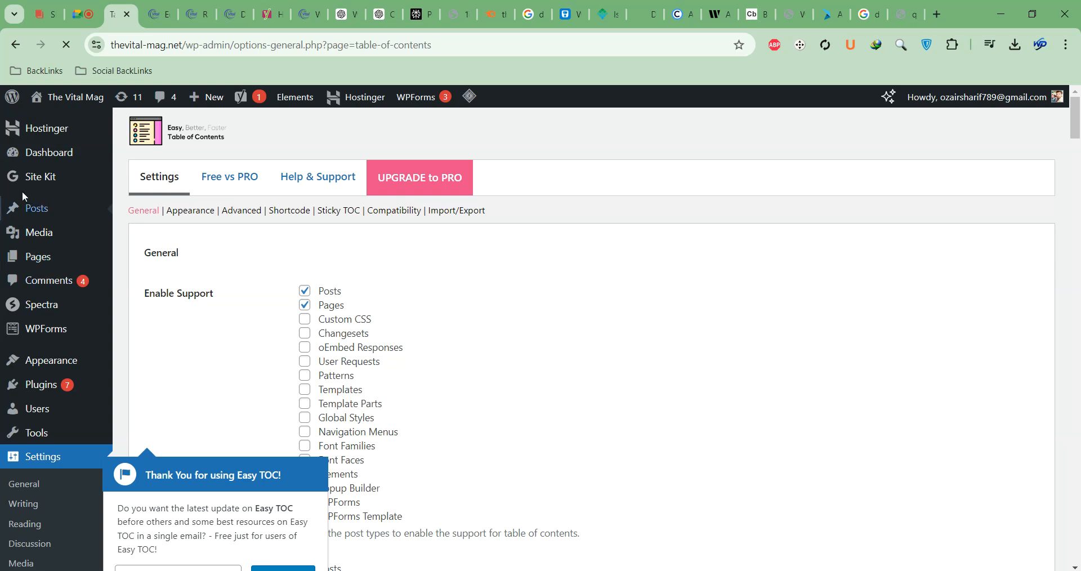
mouse_move(34, 208)
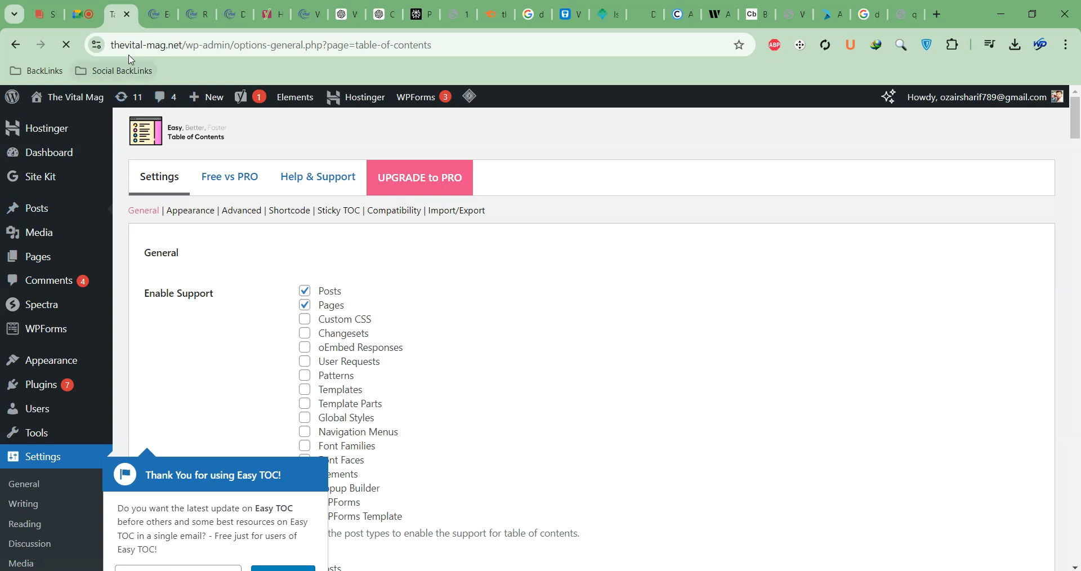
left_click_drag(183, 45, 434, 52)
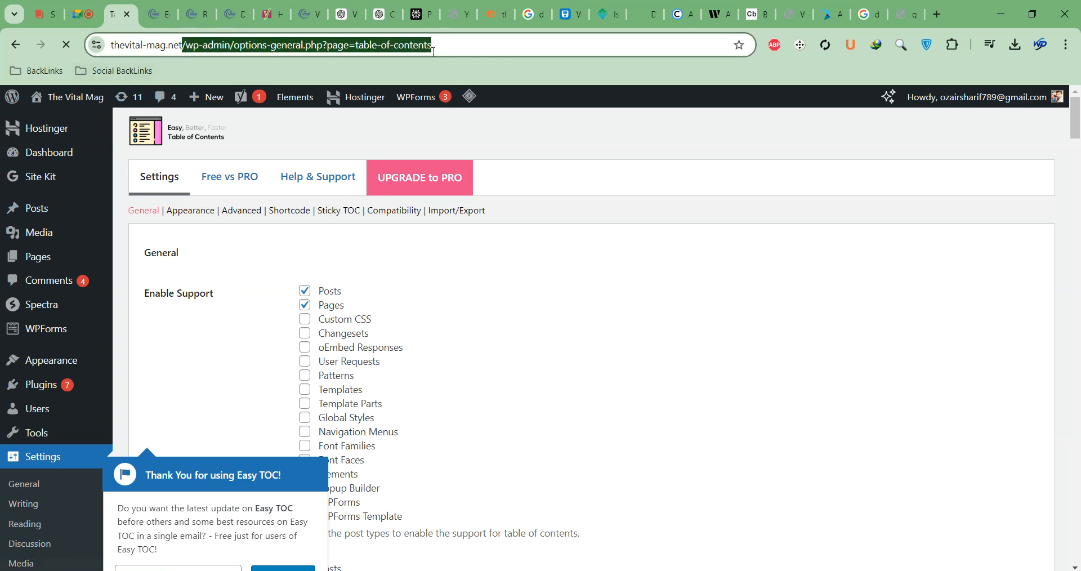
left_click(637, 126)
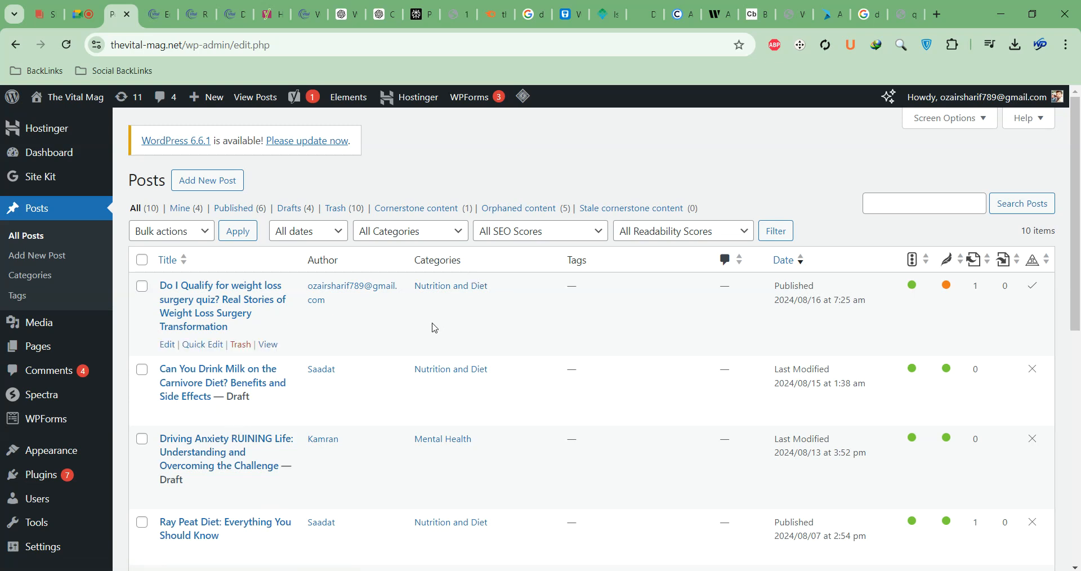
Step: Open the preview of the "Can You Drink Milk on the Carnivore Diet?" draft in a new tab
scroll(285, 304, "down", 1)
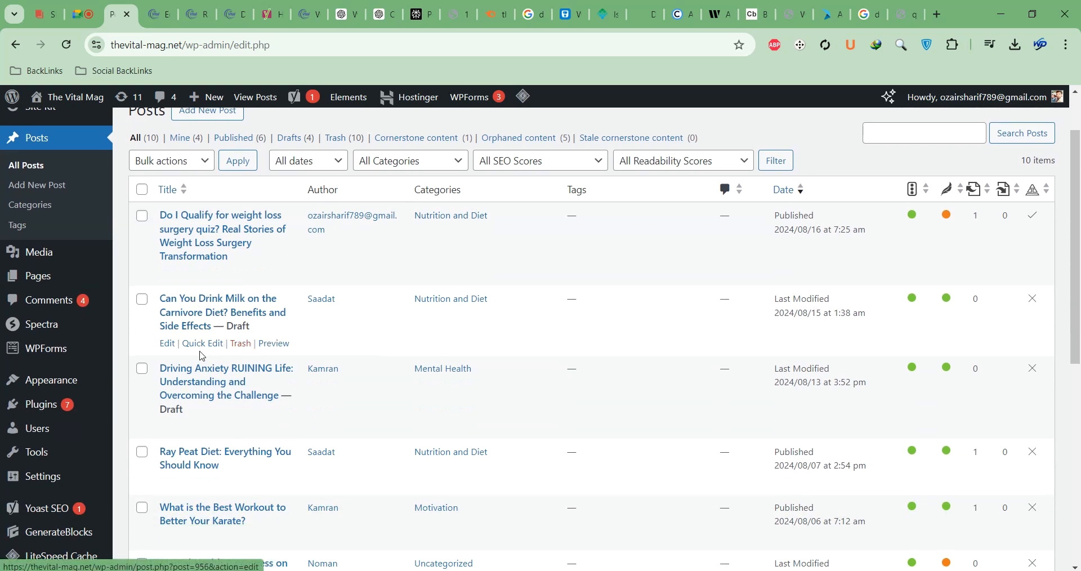
right_click(272, 349)
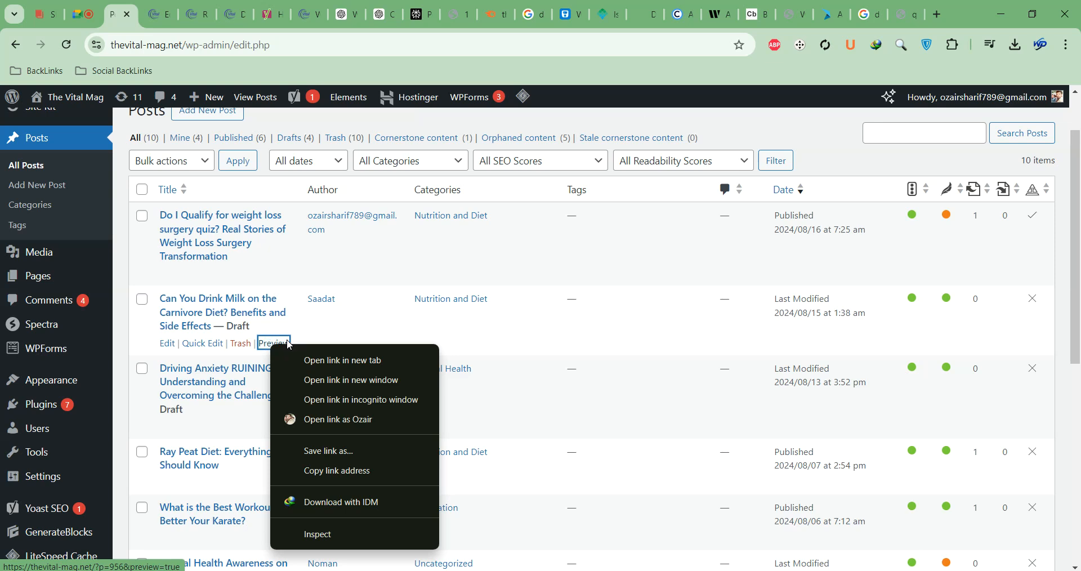
left_click(317, 358)
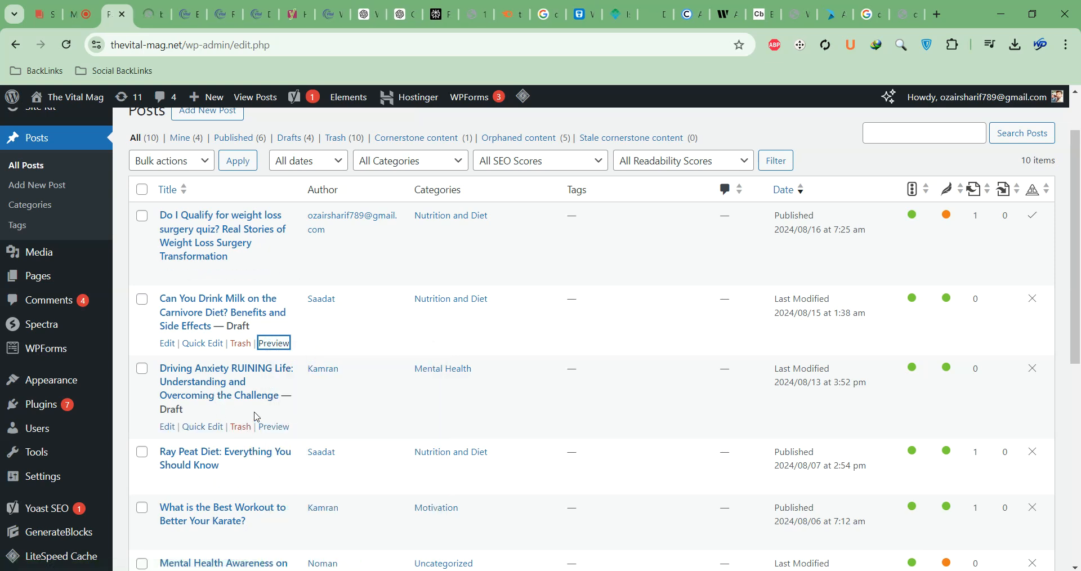
Step: Look through the posts list, open the "Driving Anxiety RUINING Life" draft's preview in a new tab and switch to it
scroll(257, 417, "down", 2)
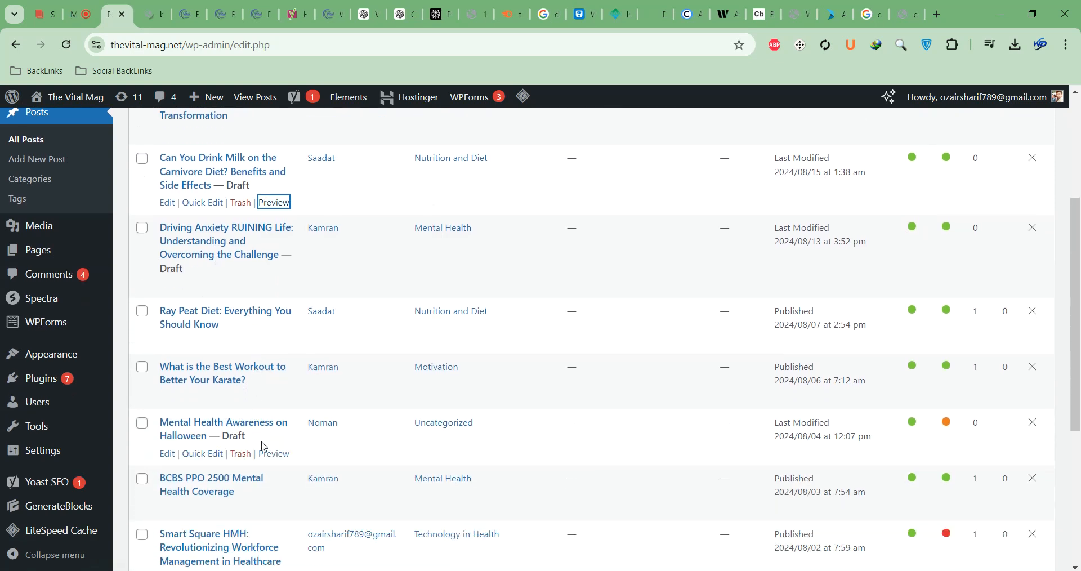
scroll(263, 448, "down", 1)
scroll(251, 412, "down", 3)
scroll(251, 413, "up", 4)
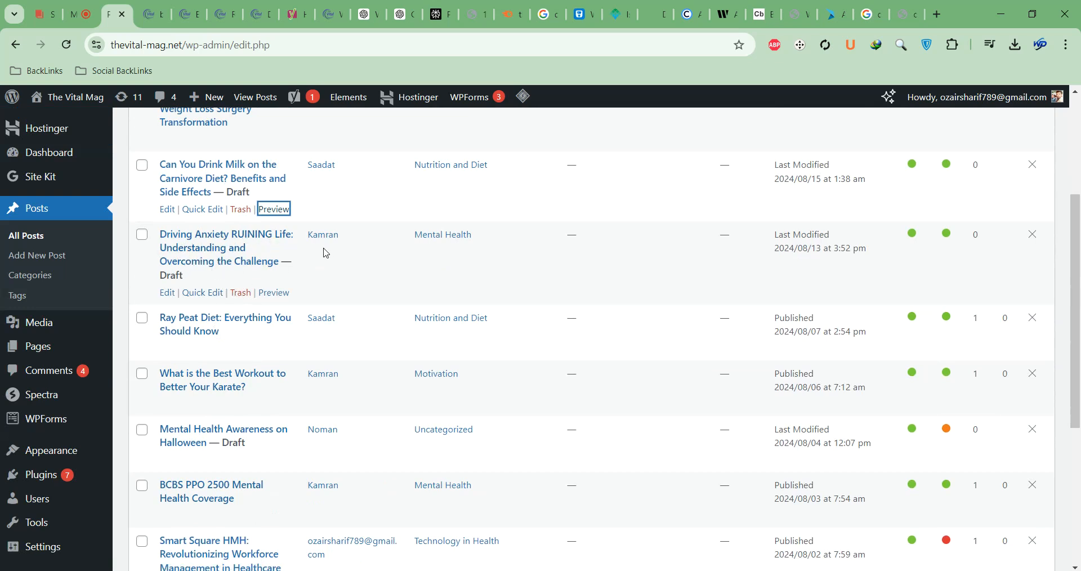
scroll(275, 252, "up", 2)
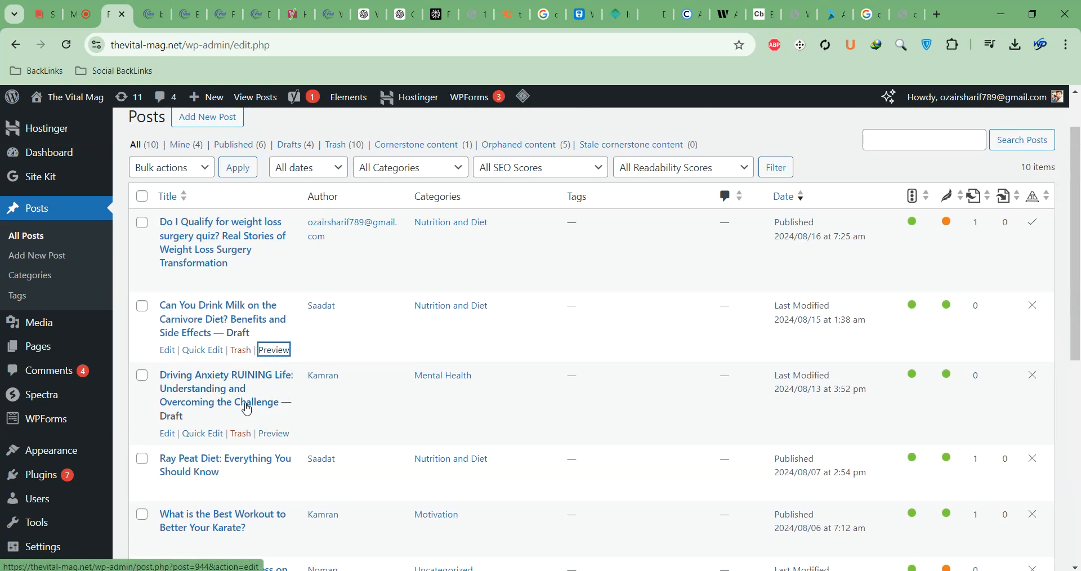
right_click(271, 434)
left_click(304, 241)
left_click(175, 16)
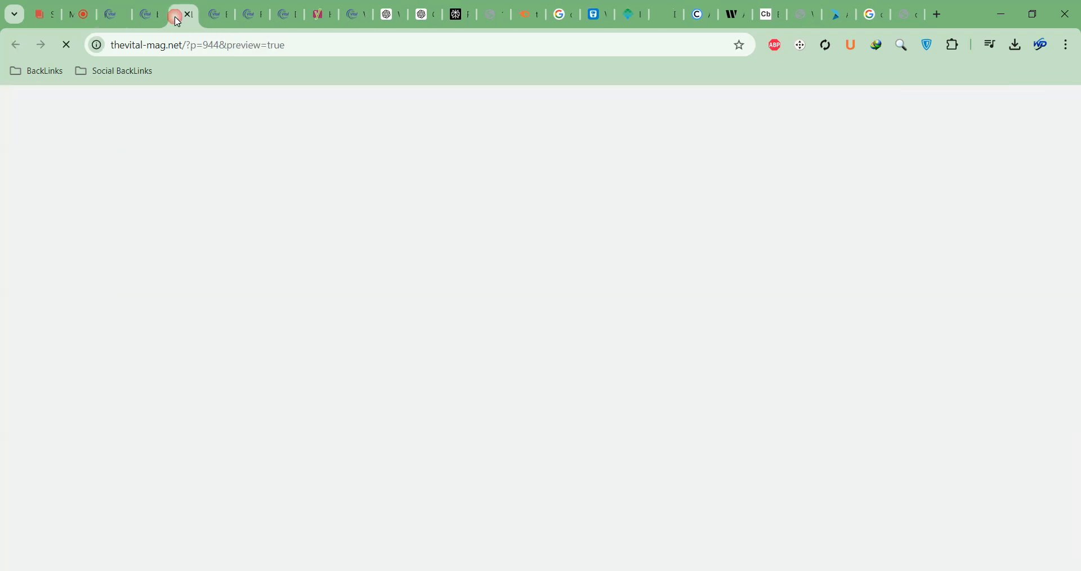
Step: Check the automatic table of contents in the driving anxiety preview and try its show/hide toggle
scroll(341, 306, "down", 7)
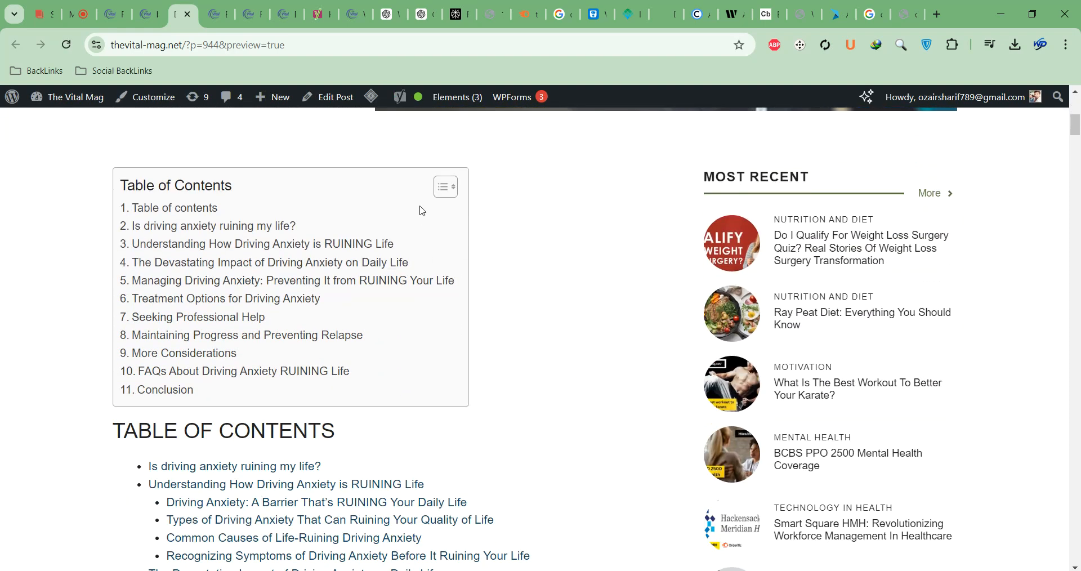
left_click(444, 188)
left_click(259, 192)
scroll(365, 313, "up", 4)
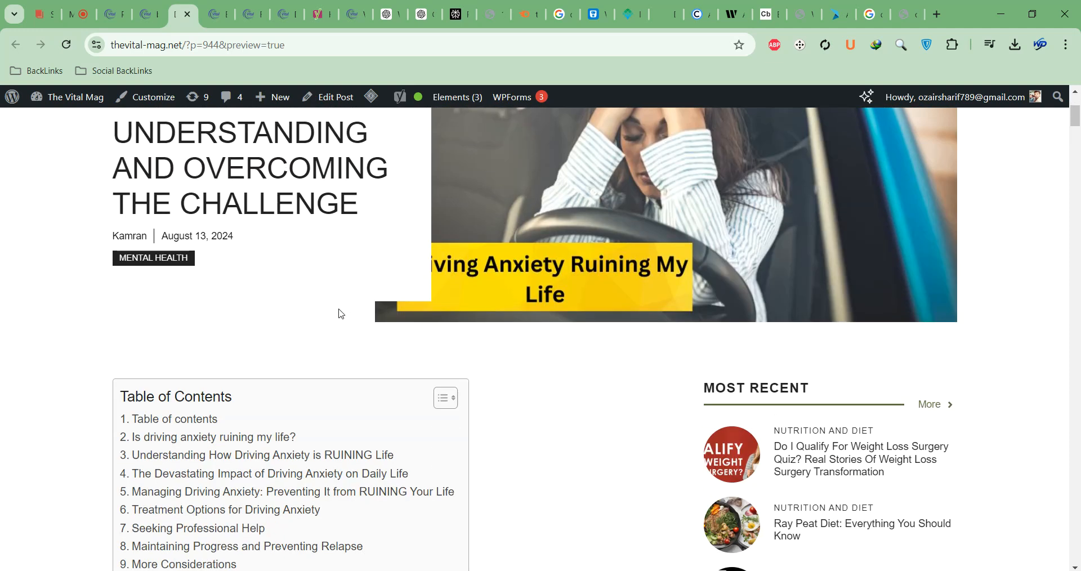
Step: Examine the driving anxiety draft's manual table of contents, opening section and first subheadings
scroll(350, 295, "down", 13)
scroll(233, 309, "down", 15)
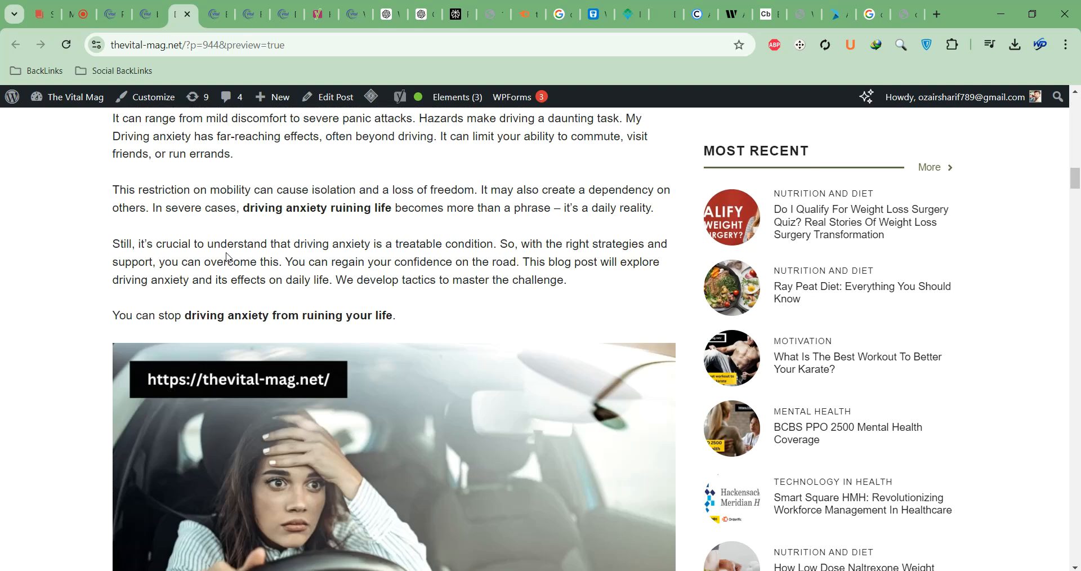
scroll(228, 257, "up", 3)
scroll(251, 305, "down", 6)
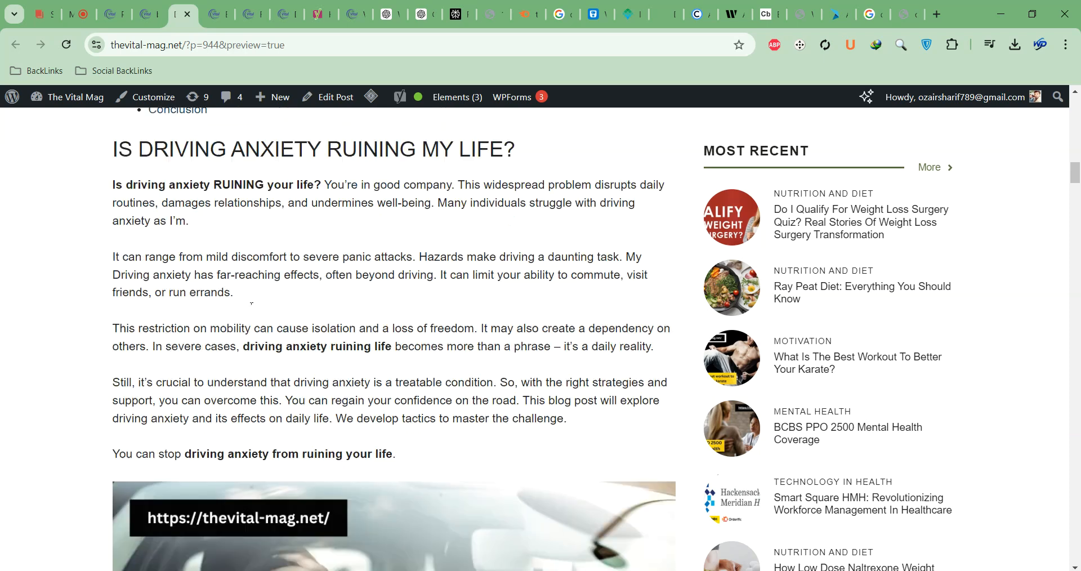
scroll(251, 305, "down", 2)
scroll(254, 313, "down", 10)
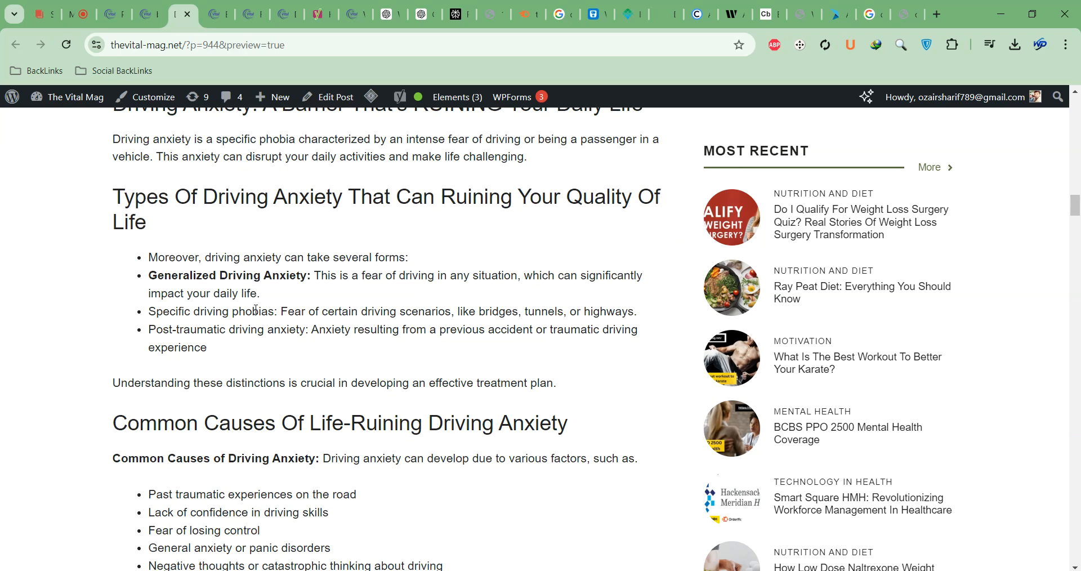
scroll(251, 304, "up", 9)
scroll(248, 305, "up", 11)
scroll(249, 328, "down", 1)
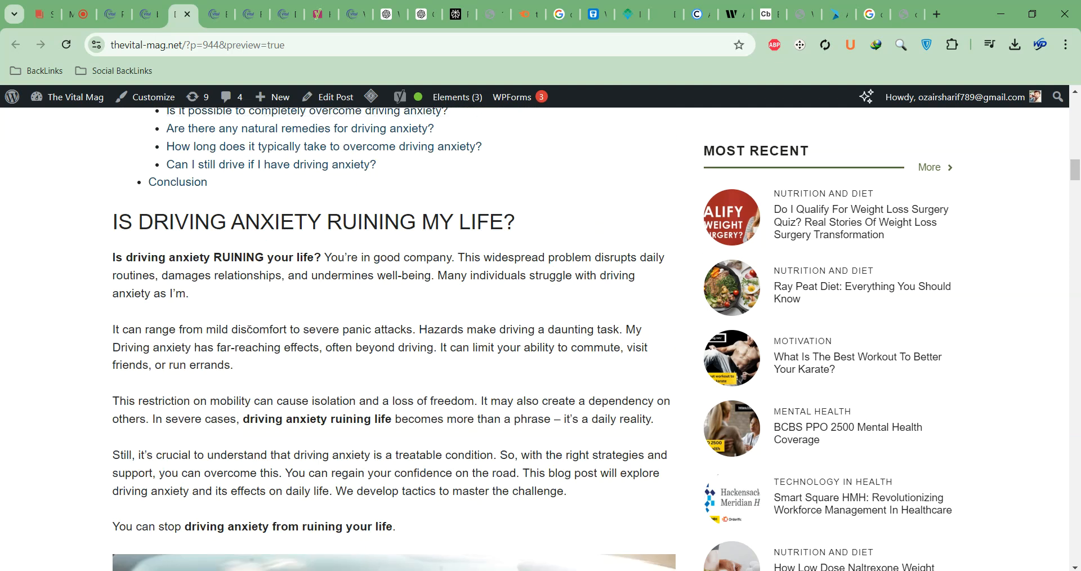
scroll(250, 329, "up", 1)
scroll(249, 338, "down", 3)
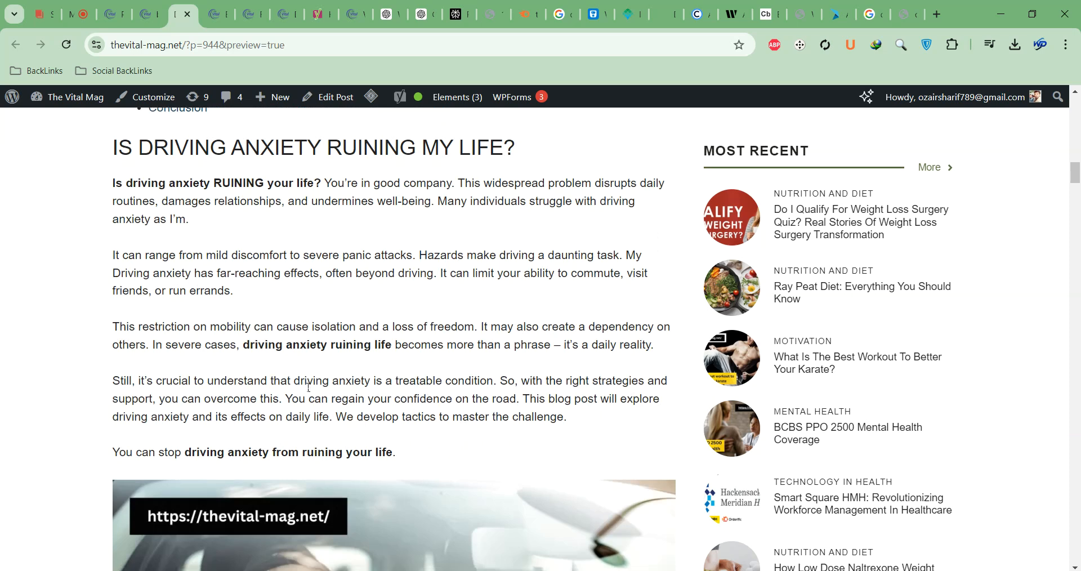
Step: Review the driving anxiety draft's headings, images and lists down to the "Seeking Professional Help" section
scroll(307, 390, "down", 4)
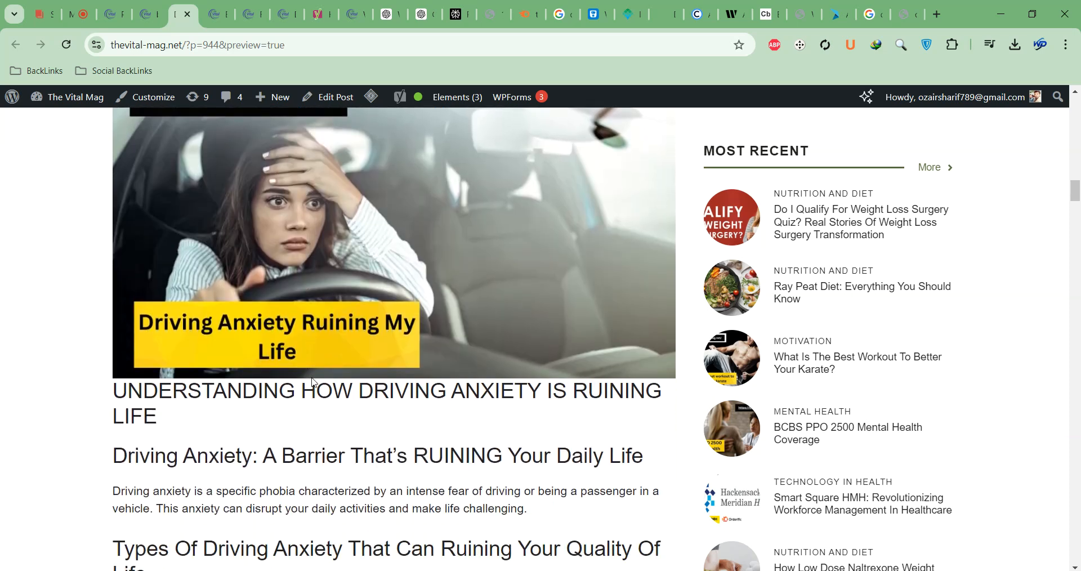
scroll(313, 382, "down", 15)
scroll(313, 383, "down", 12)
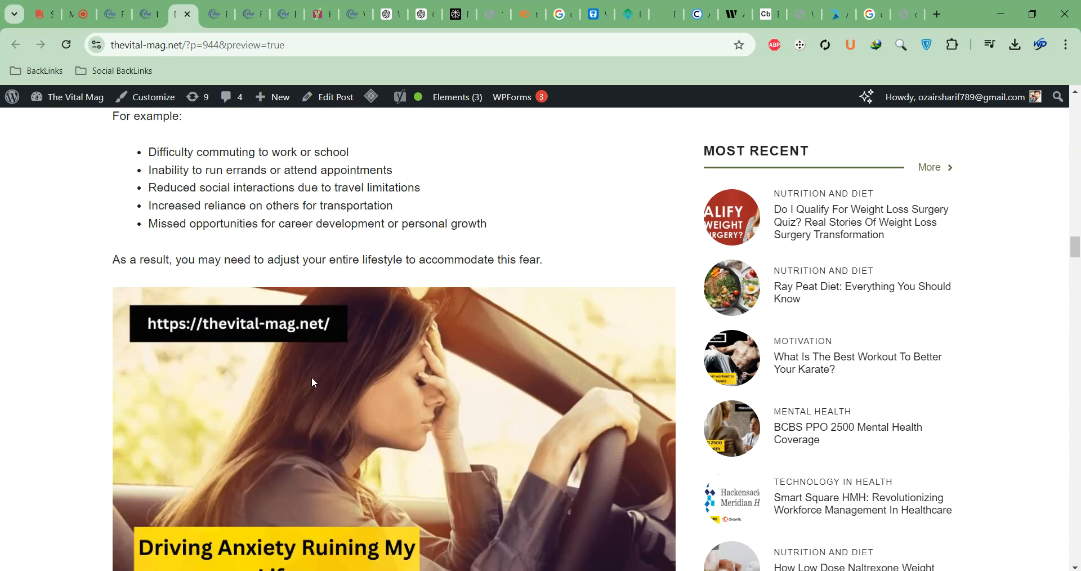
scroll(309, 374, "down", 6)
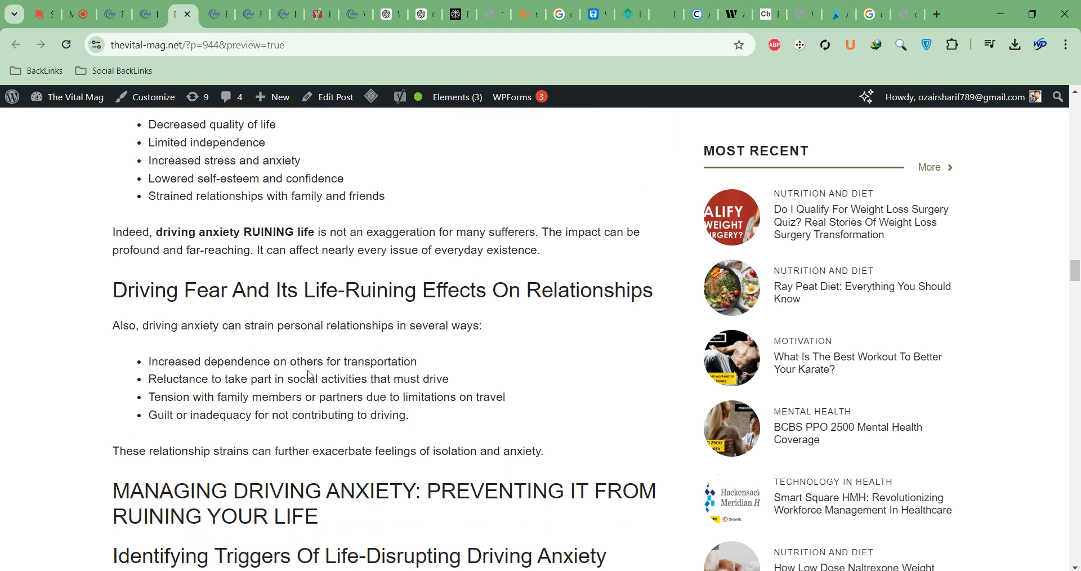
scroll(309, 374, "down", 20)
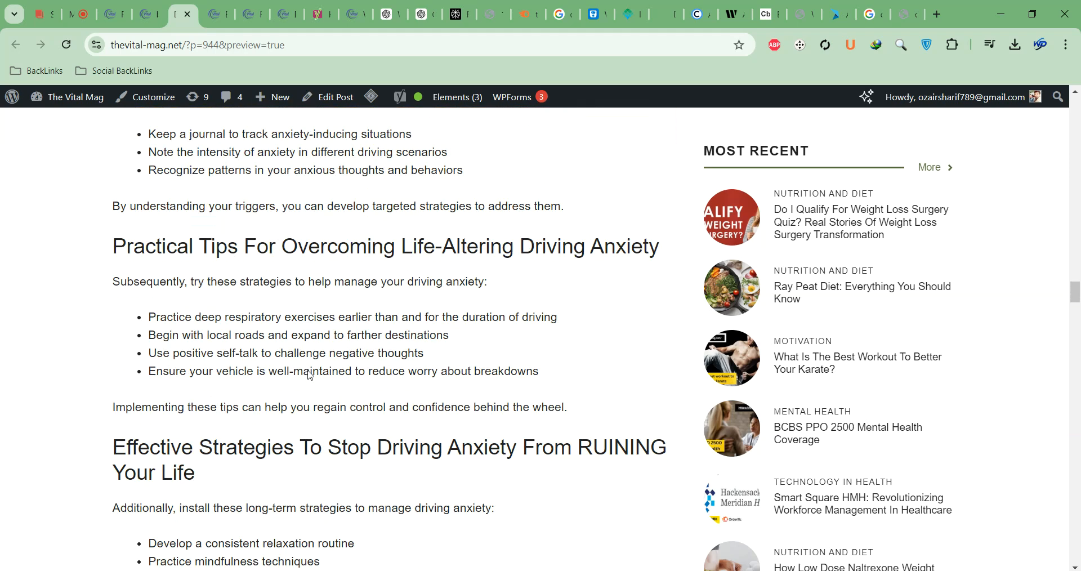
scroll(309, 375, "down", 15)
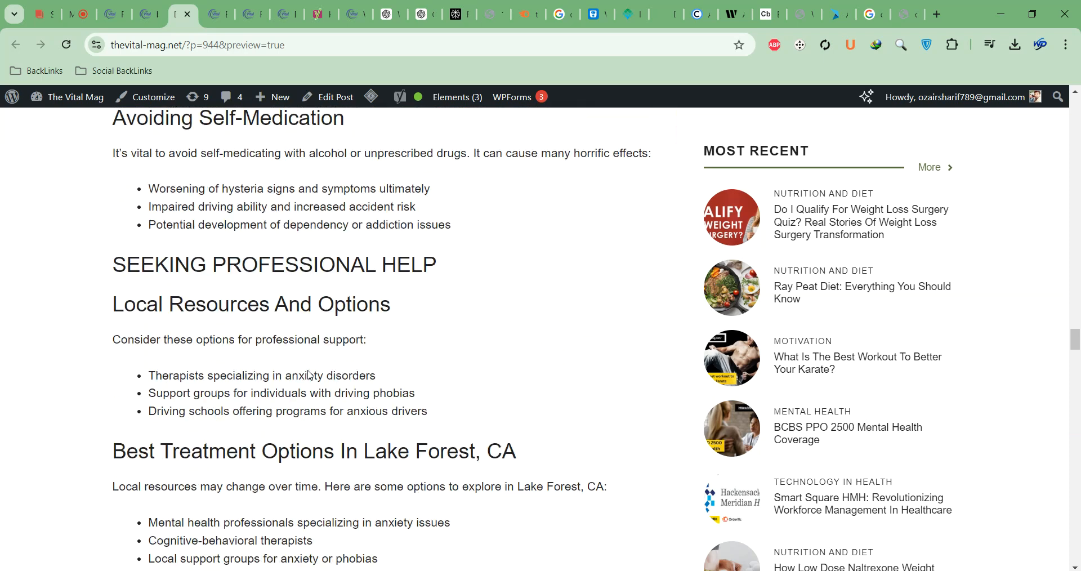
Step: Continue reviewing the driving anxiety draft from its treatment options down to the "More Considerations" section
scroll(309, 370, "up", 2)
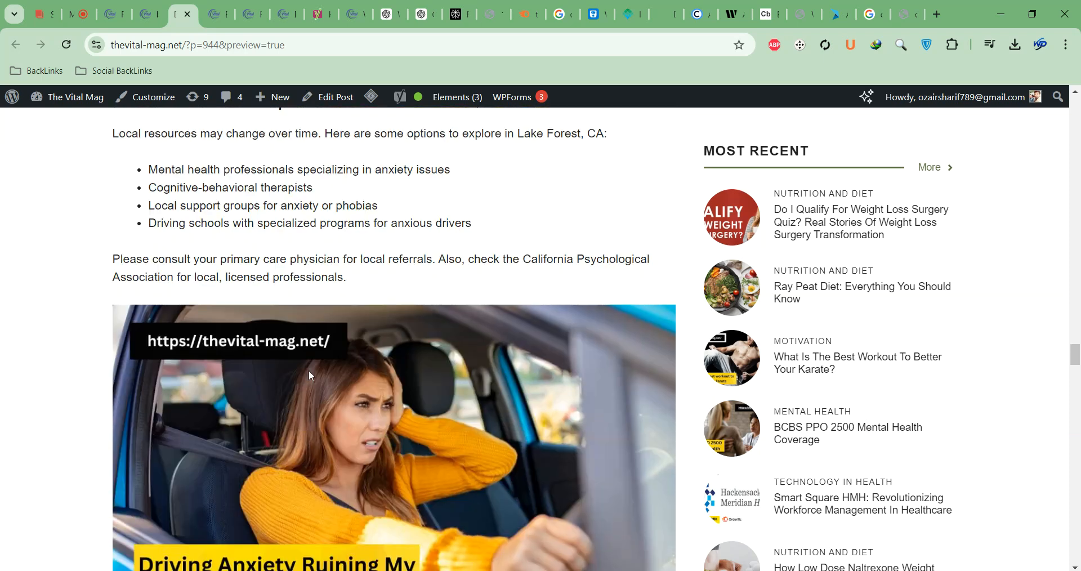
scroll(308, 369, "down", 11)
scroll(311, 376, "down", 2)
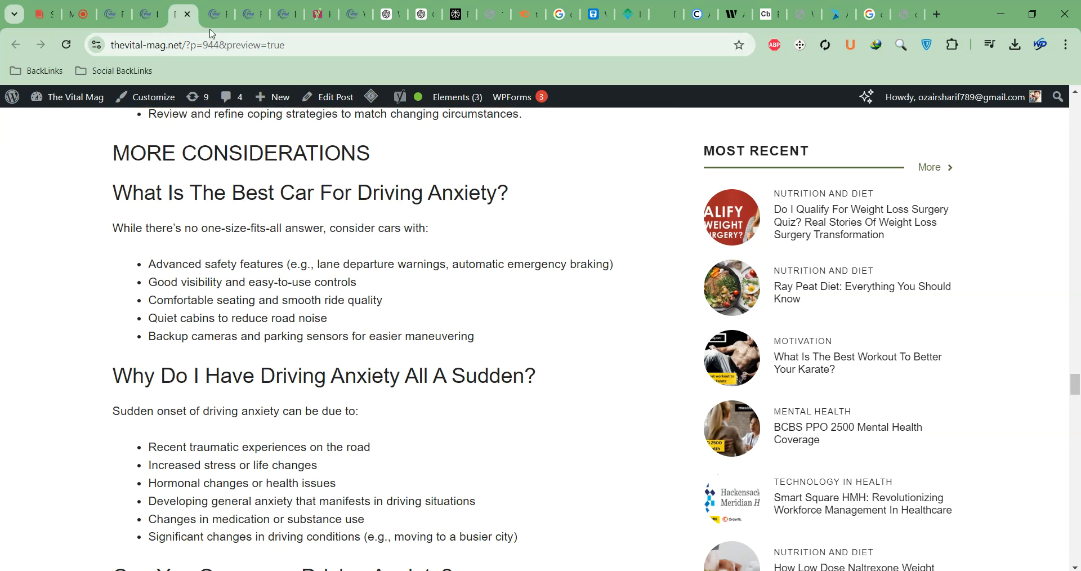
Step: Switch to the weight loss surgery quiz post's editor and look over its title and opening section
left_click(214, 14)
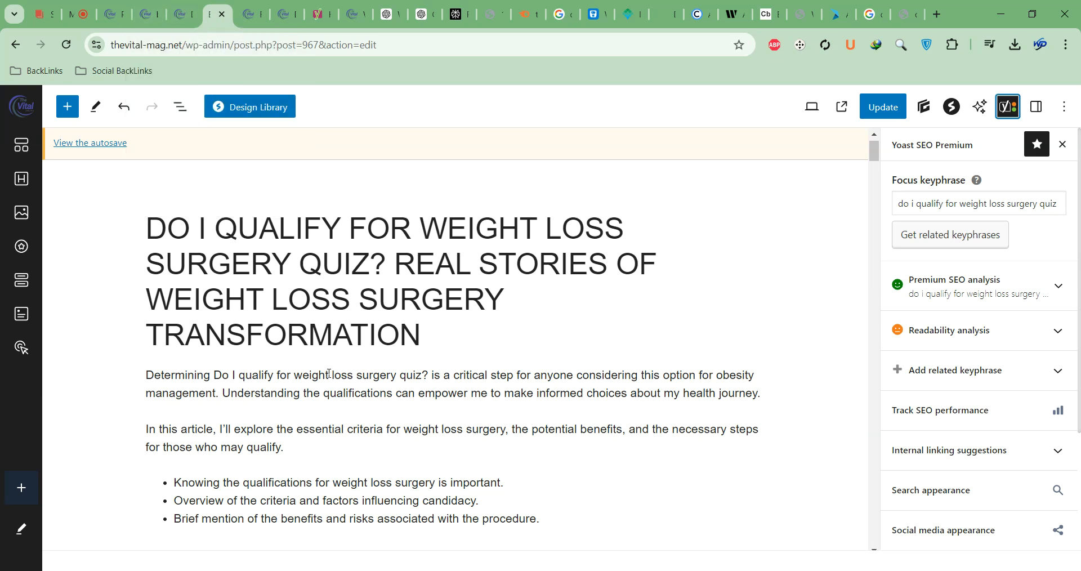
scroll(330, 373, "down", 4)
scroll(331, 376, "down", 3)
scroll(336, 355, "up", 7)
Step: Switch to the carnivore diet milk preview and review its introduction, table of contents, headings and tables
key("ctrl+shift+Tab")
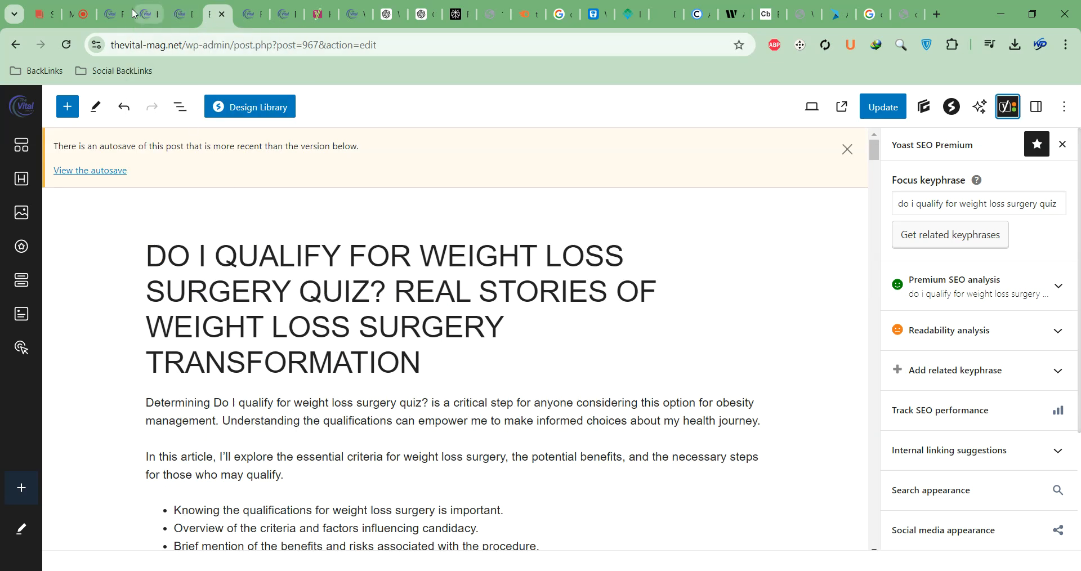
scroll(321, 320, "down", 6)
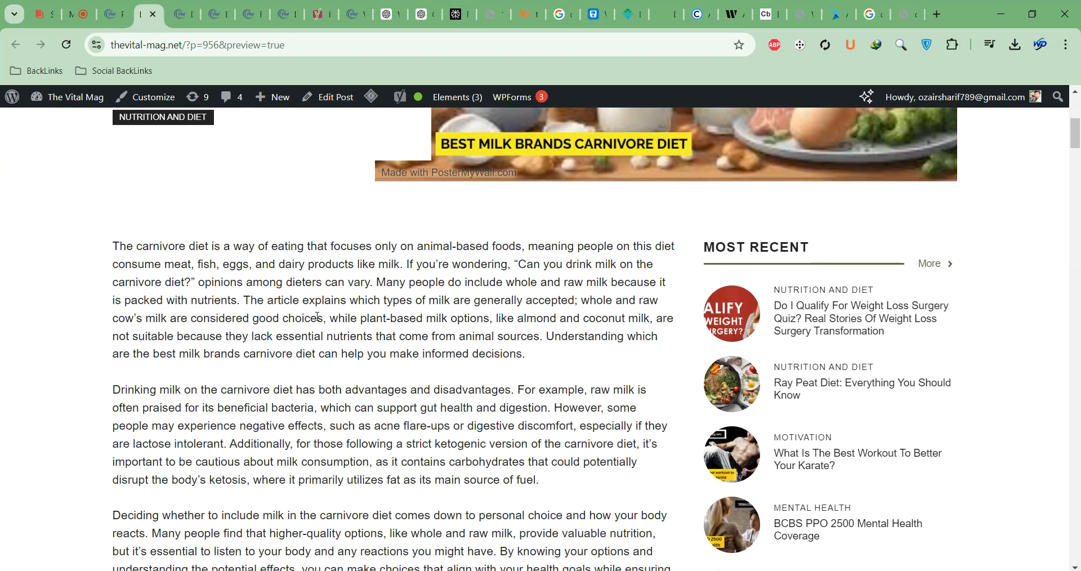
scroll(317, 316, "down", 18)
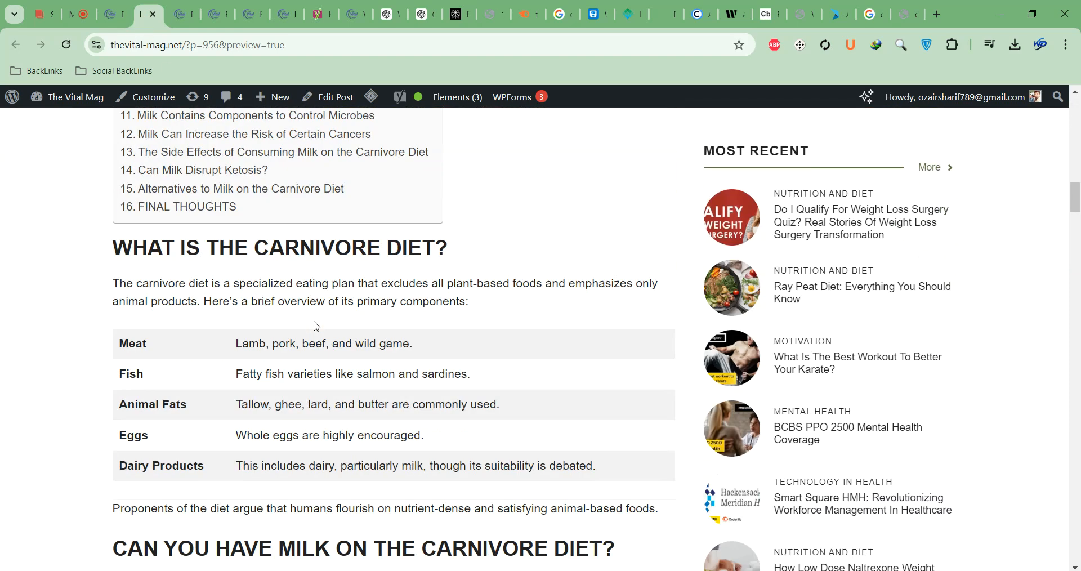
scroll(317, 326, "down", 7)
scroll(316, 326, "down", 15)
scroll(331, 321, "up", 6)
scroll(331, 322, "up", 20)
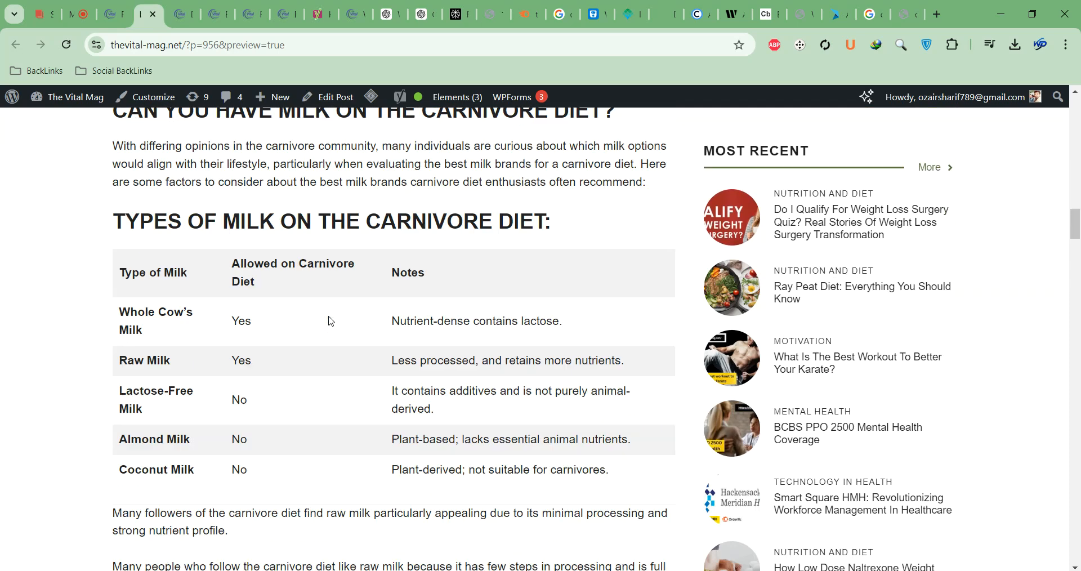
Step: Return to the start of the carnivore diet preview and highlight the post title
scroll(327, 325, "up", 6)
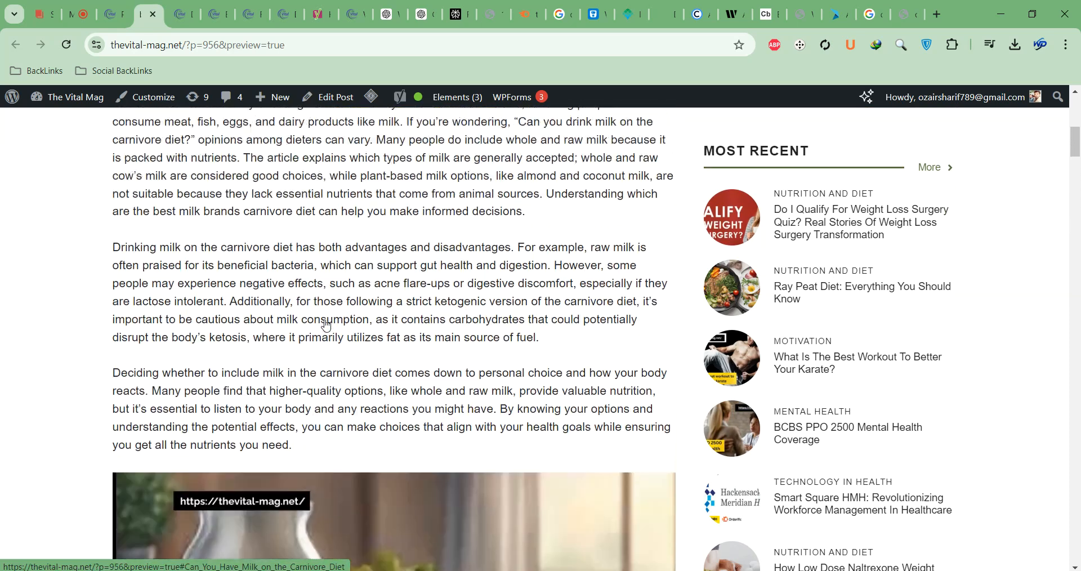
scroll(327, 326, "up", 5)
scroll(326, 325, "down", 1)
scroll(324, 322, "up", 5)
scroll(128, 438, "down", 1)
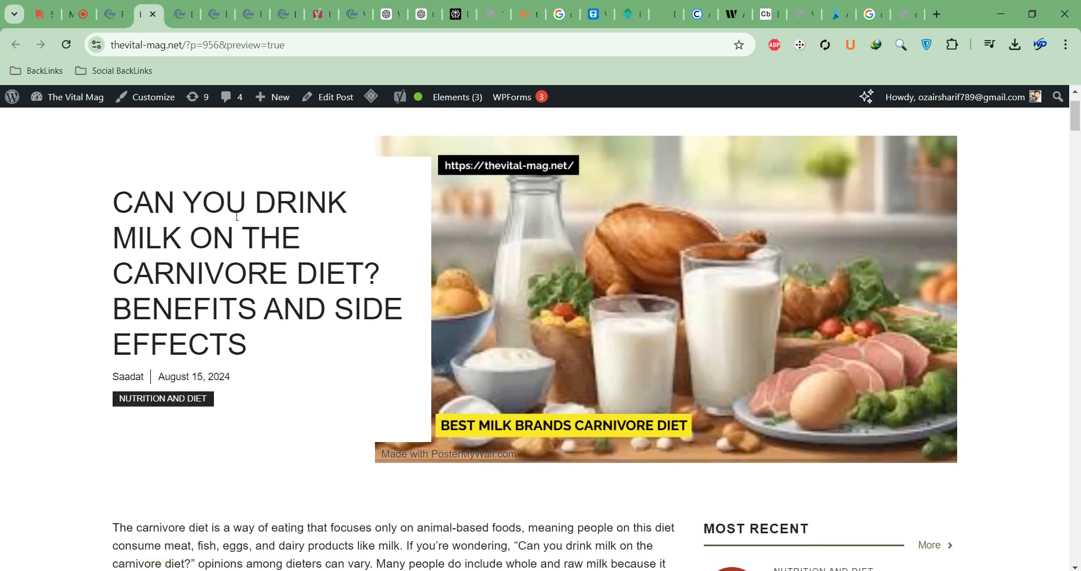
left_click_drag(112, 201, 252, 357)
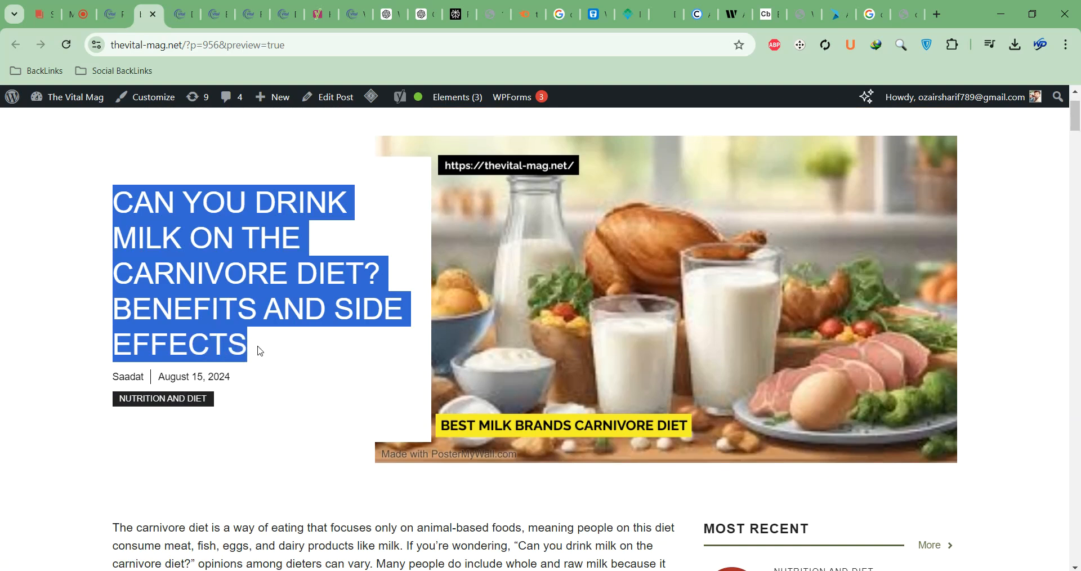
Step: Highlight the three introductory paragraphs between the title and the first in-text image of the carnivore diet preview
scroll(258, 354, "down", 3)
left_click_drag(189, 316, 295, 388)
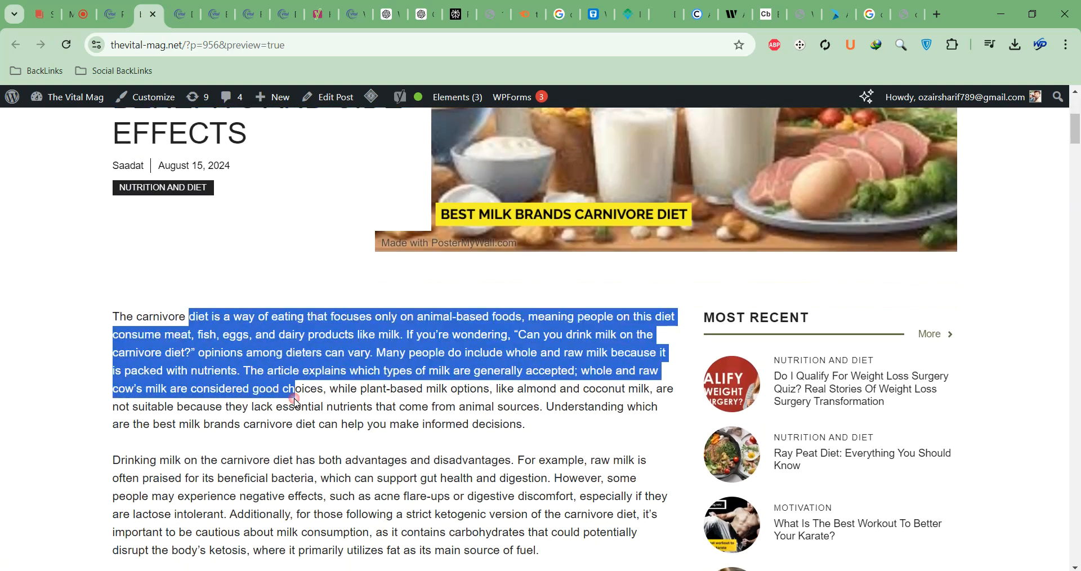
scroll(298, 388, "down", 5)
scroll(248, 251, "up", 5)
scroll(248, 251, "down", 2)
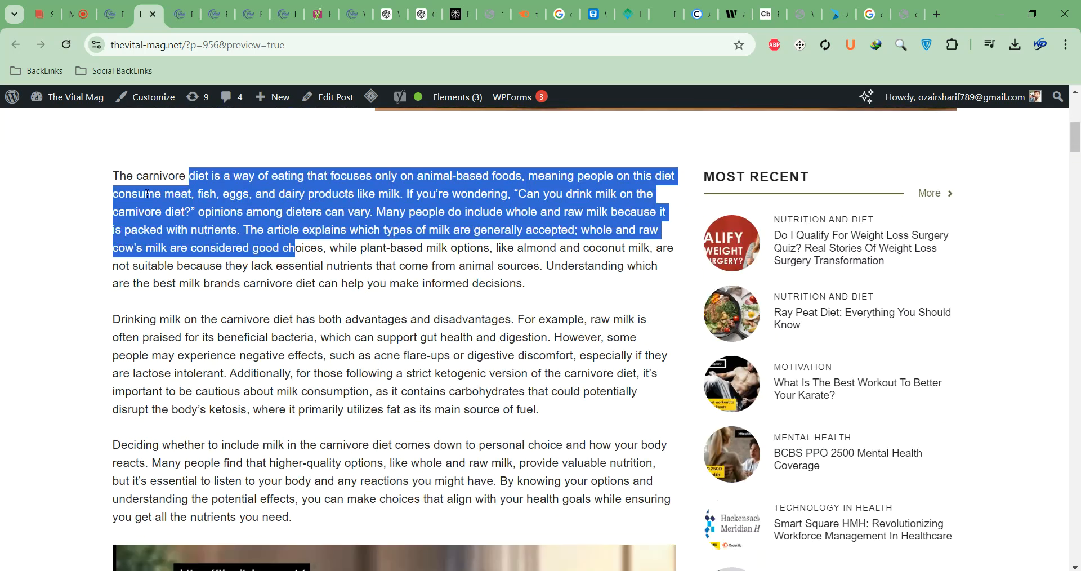
left_click_drag(113, 175, 425, 527)
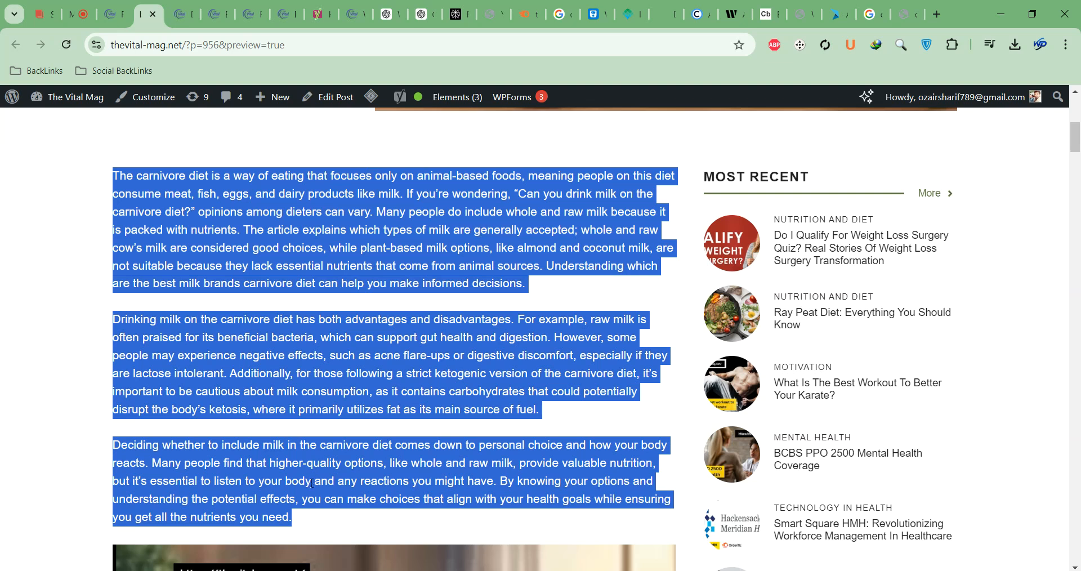
left_click(116, 175)
left_click_drag(114, 175, 322, 558)
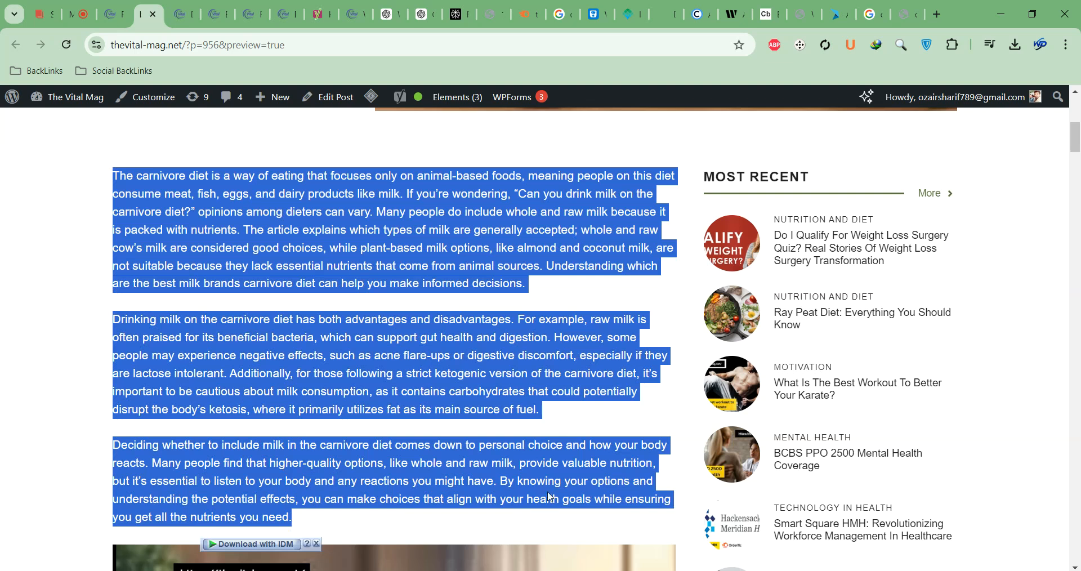
Step: Switch to the driving anxiety preview and examine where its introduction sits relative to the manual table of contents
left_click(183, 14)
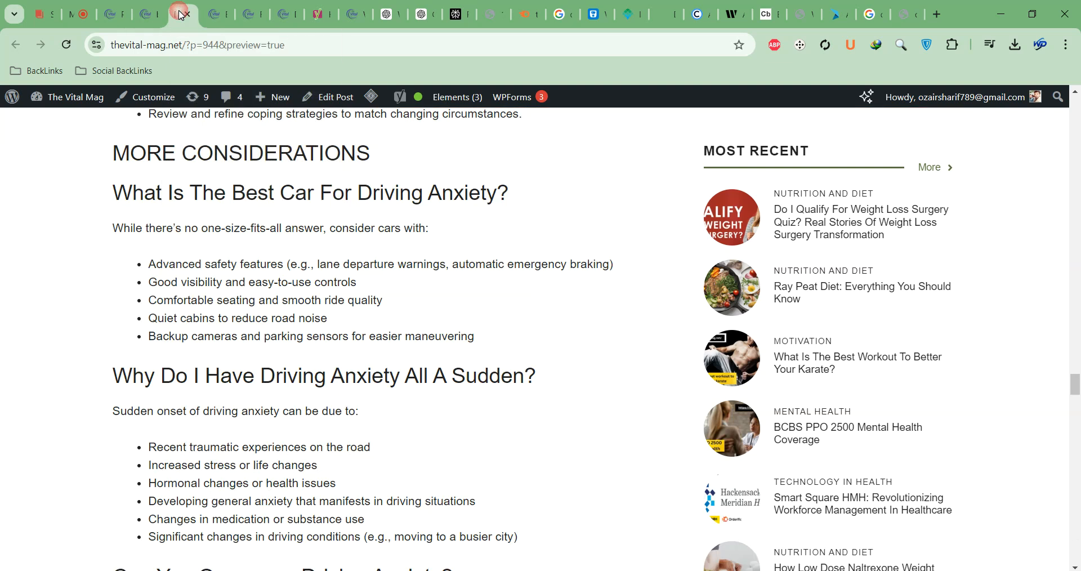
scroll(312, 188, "up", 20)
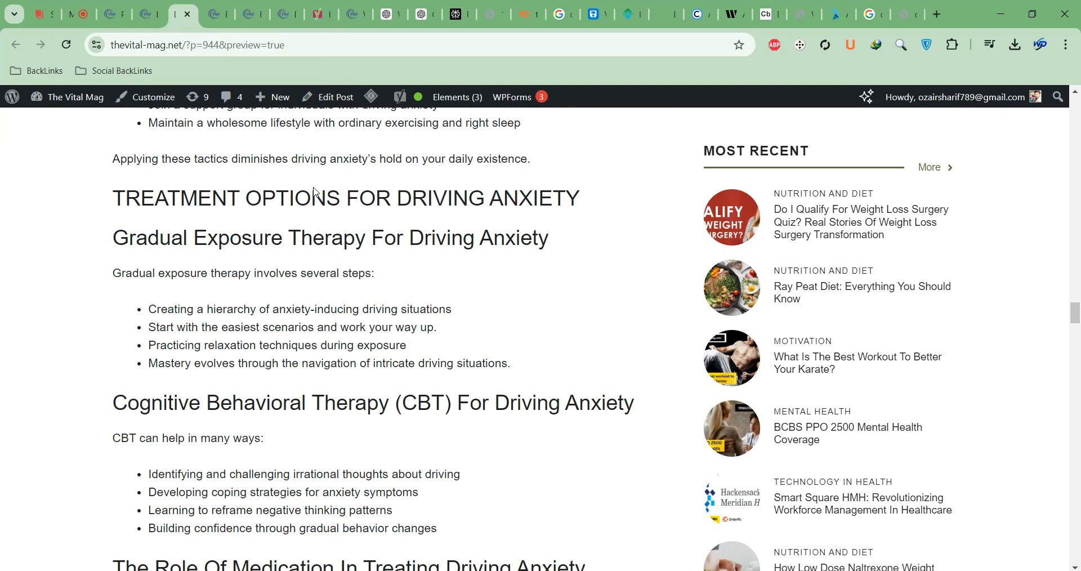
scroll(319, 190, "up", 20)
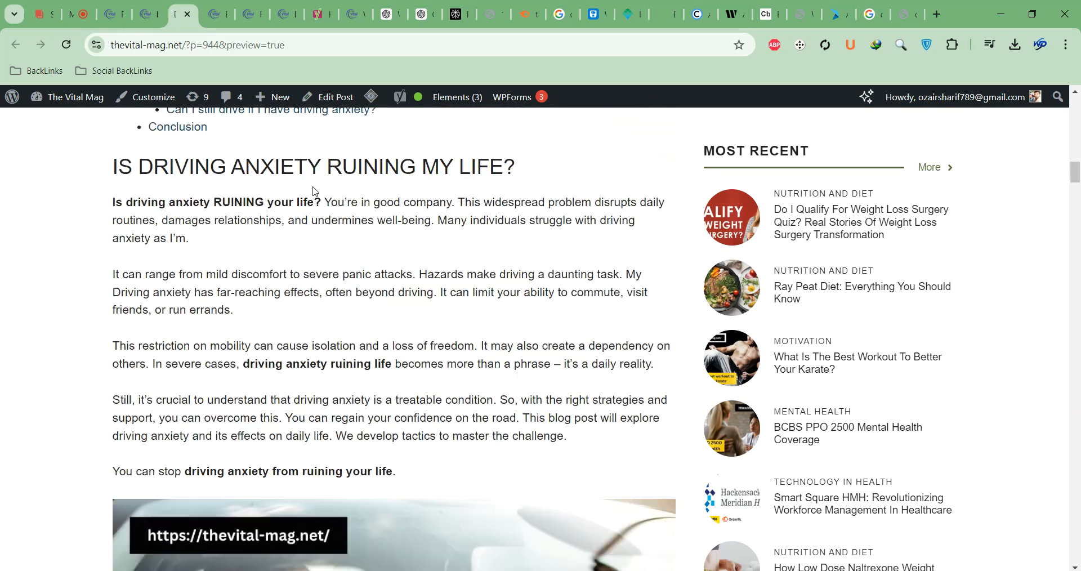
scroll(324, 214, "up", 2)
scroll(329, 230, "down", 15)
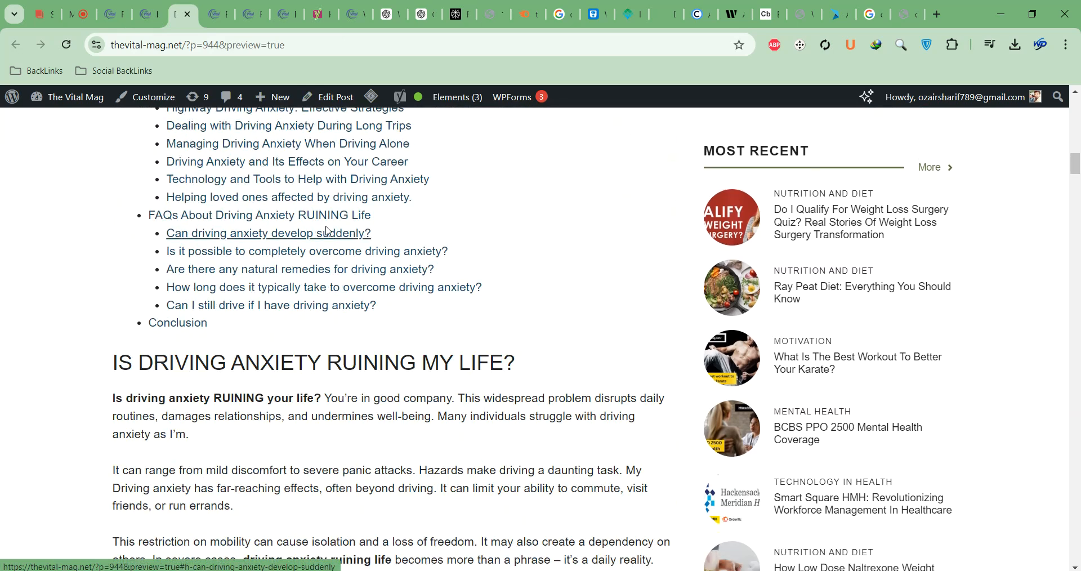
scroll(323, 231, "up", 3)
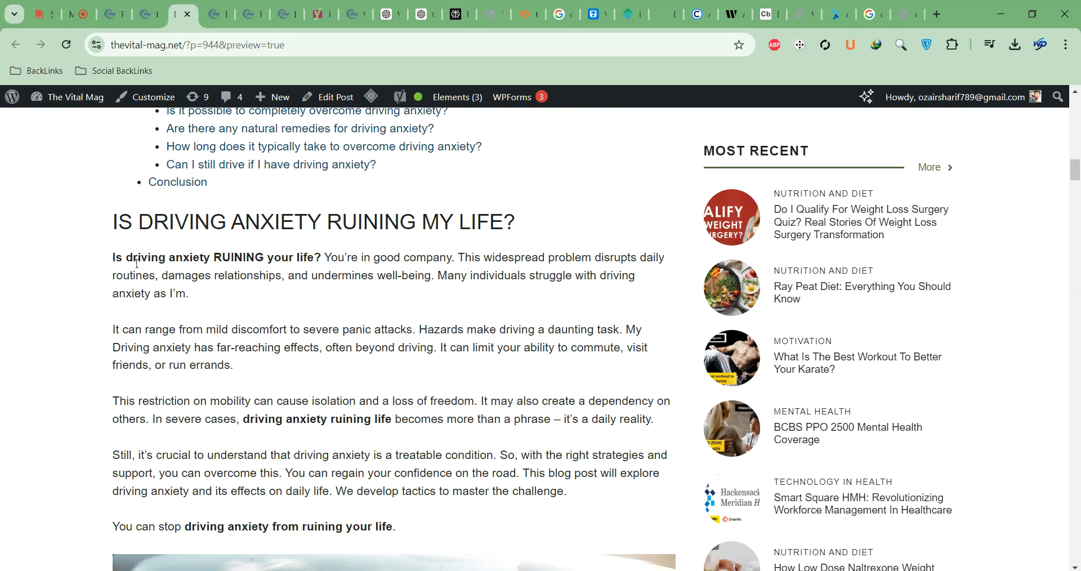
Step: Return to the carnivore diet preview and review its images, headings, lists and internal link down to the footer
left_click(147, 14)
left_click(262, 277)
scroll(386, 321, "down", 10)
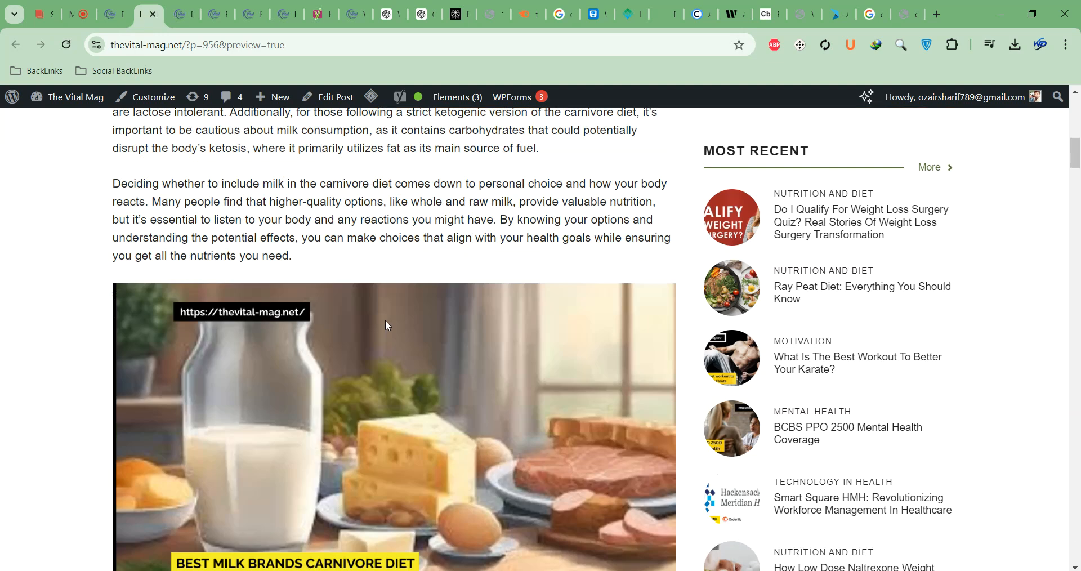
scroll(387, 323, "down", 2)
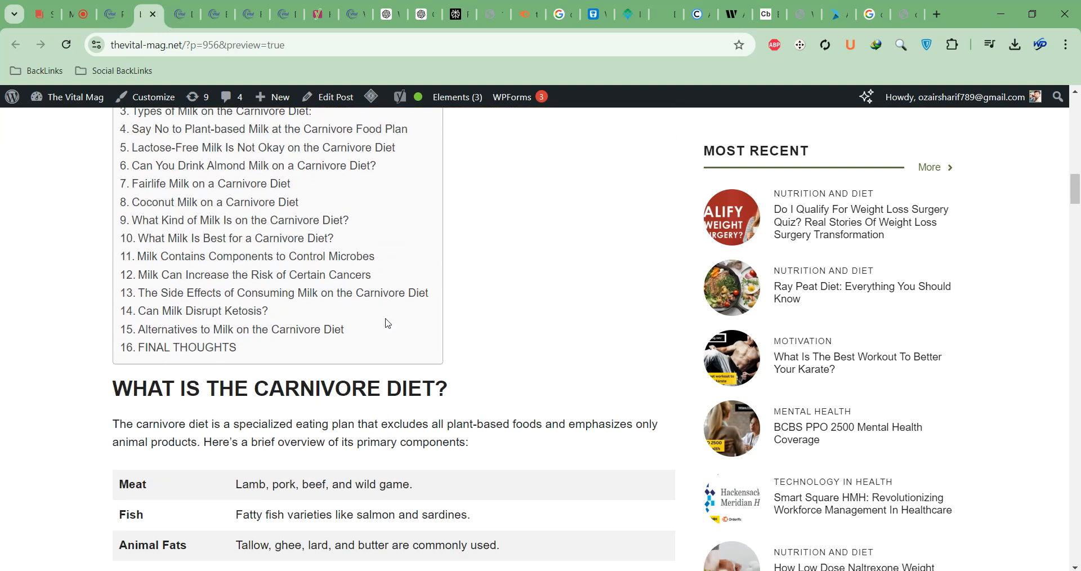
scroll(387, 323, "down", 12)
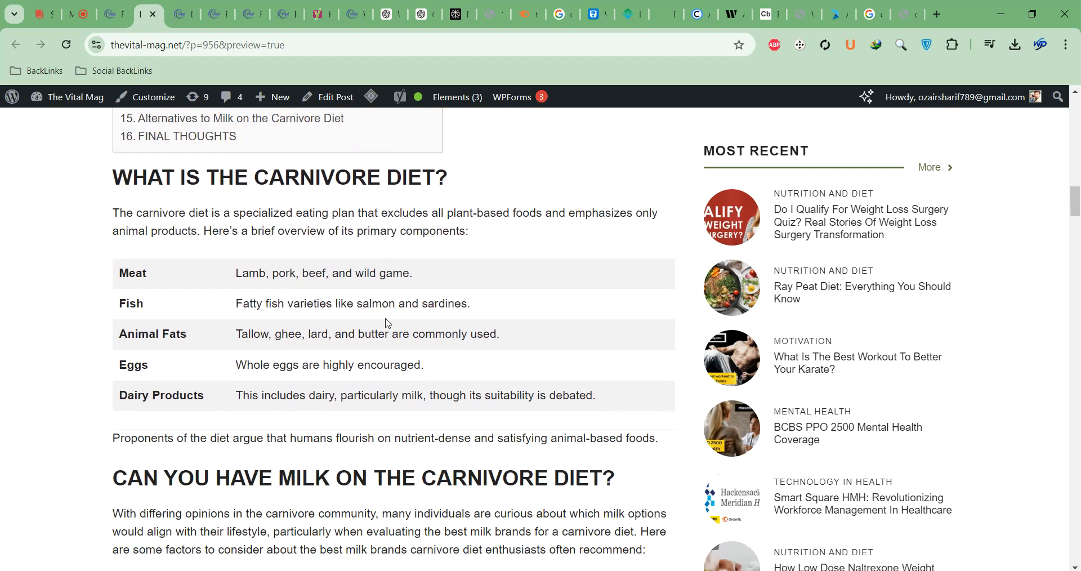
scroll(388, 320, "down", 15)
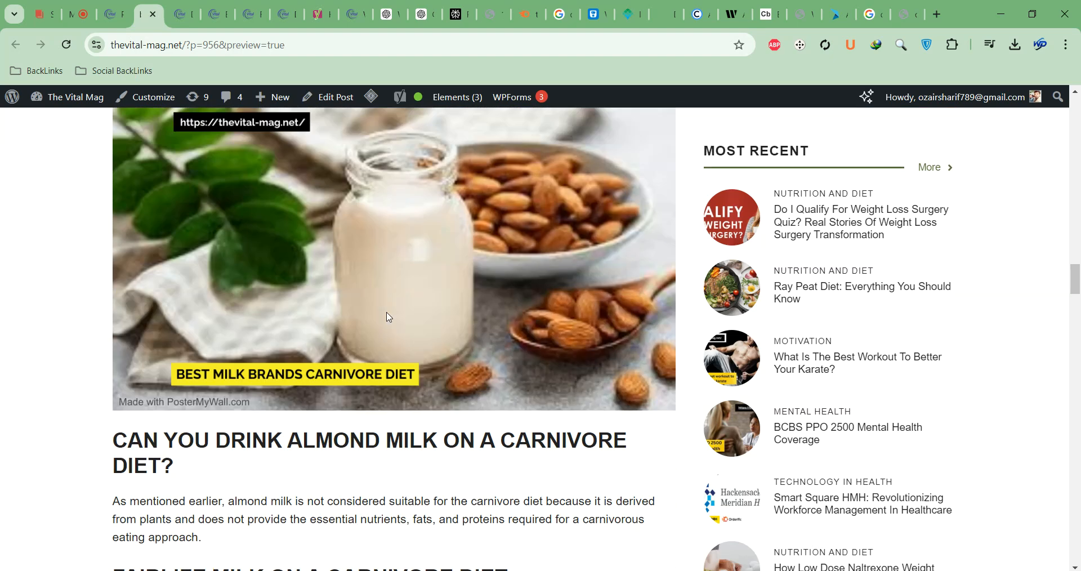
scroll(388, 317, "down", 11)
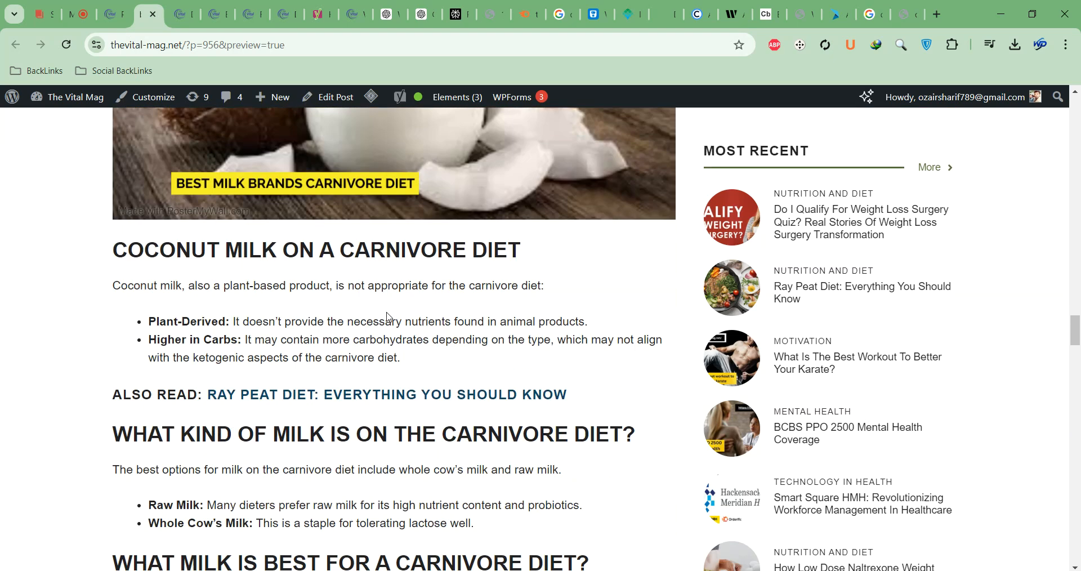
scroll(387, 306, "down", 9)
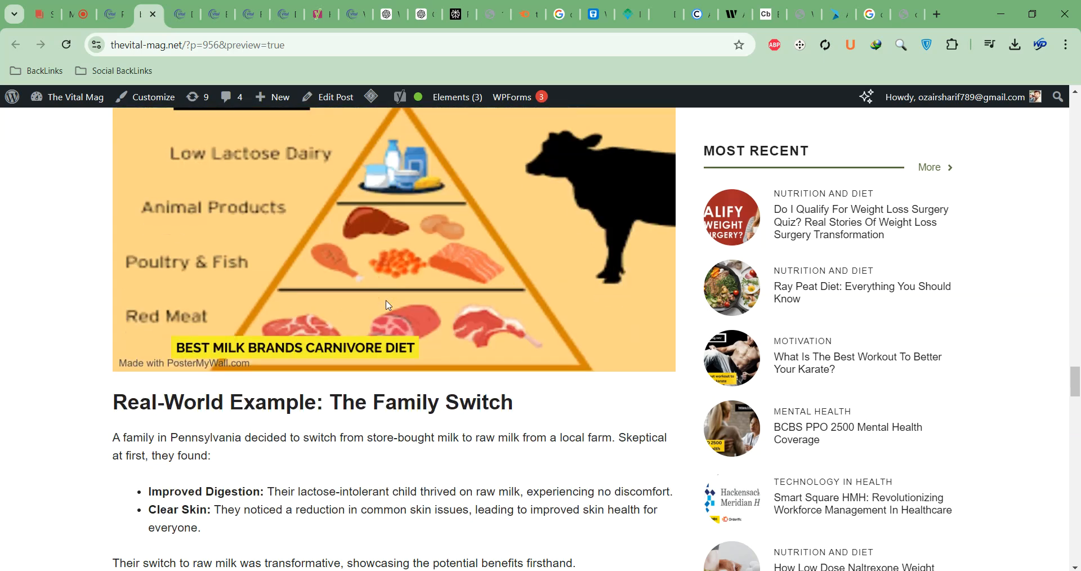
scroll(388, 305, "down", 15)
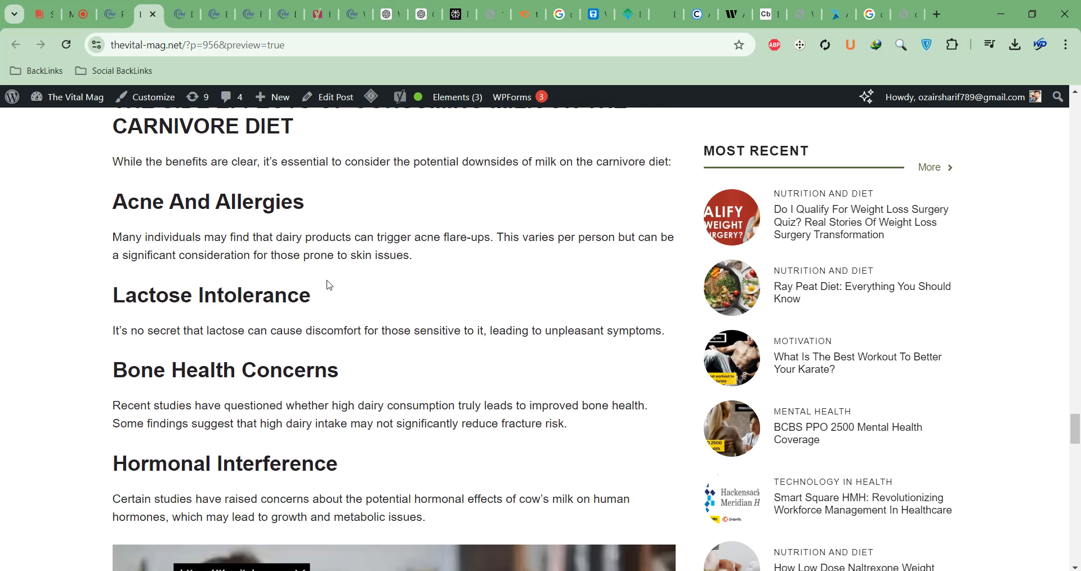
scroll(317, 294, "down", 20)
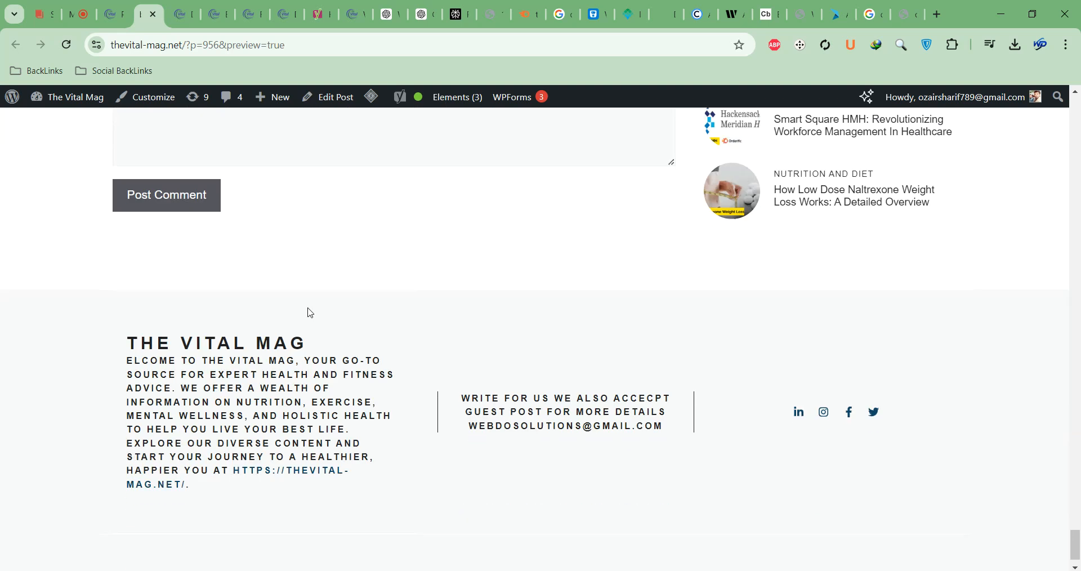
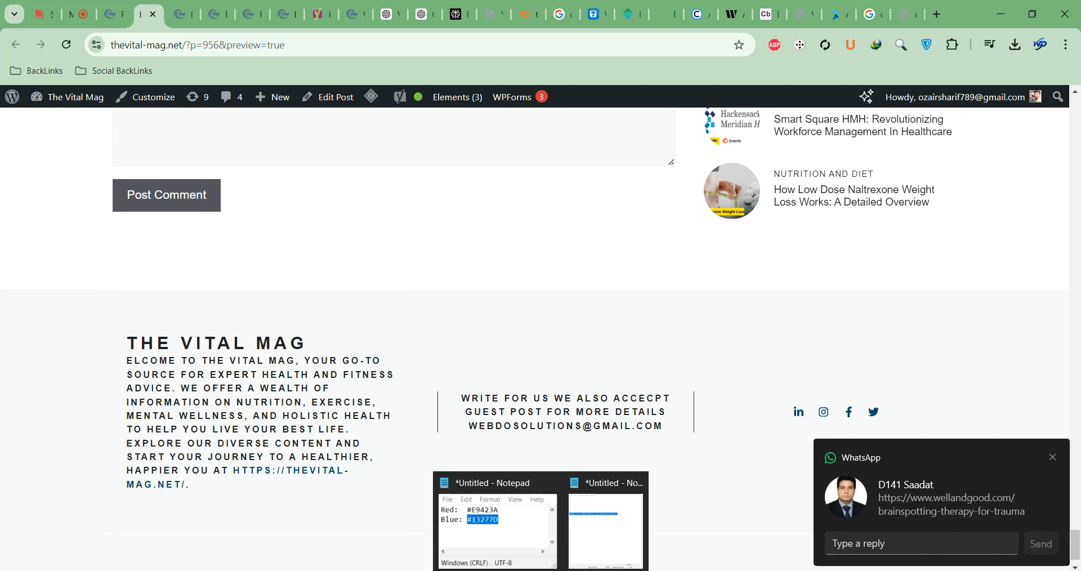
Step: Switch to WhatsApp, open the received "How Fast Does Ketamine Work for Anxiety" document in Word and examine its H2/H3 heading structure throughout
left_click(541, 501)
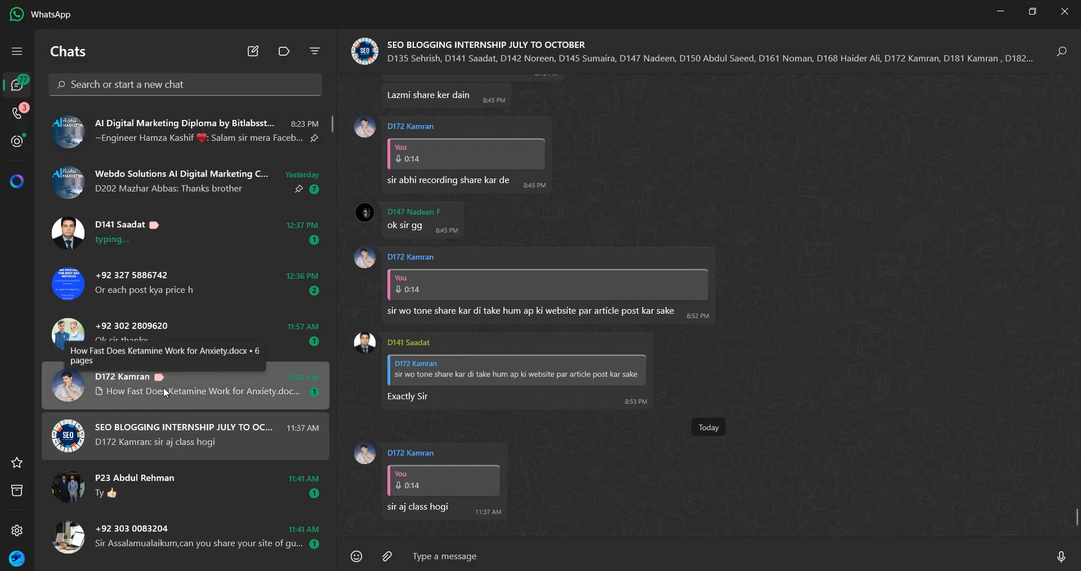
left_click(429, 484)
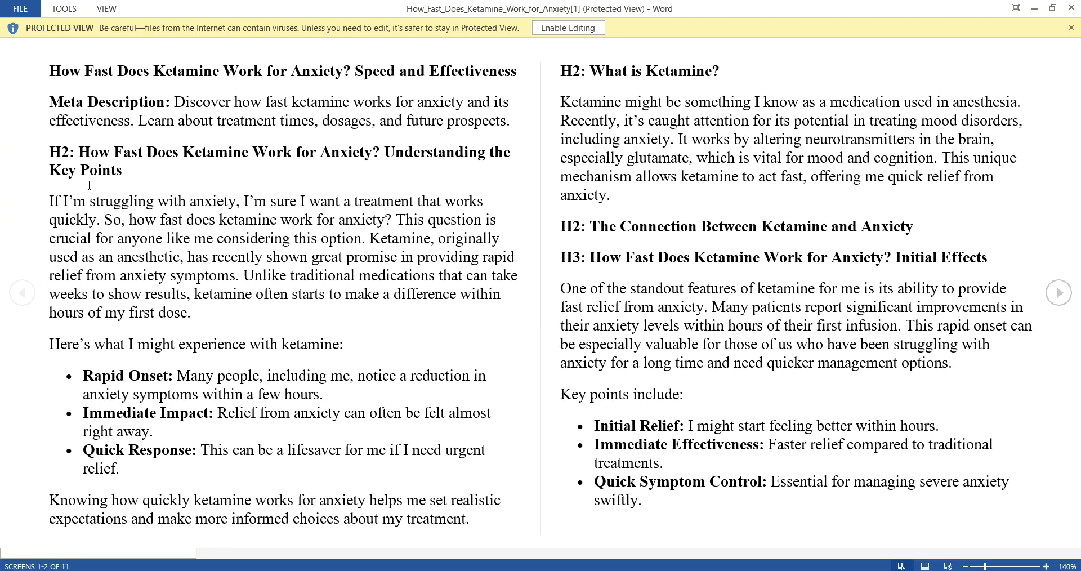
scroll(88, 204, "down", 2)
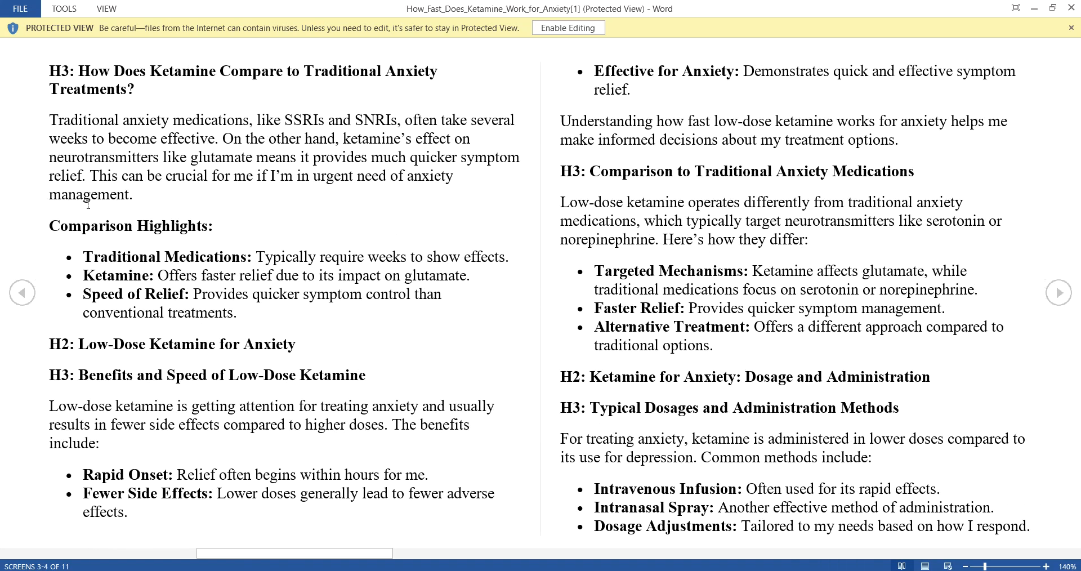
scroll(147, 186, "down", 3)
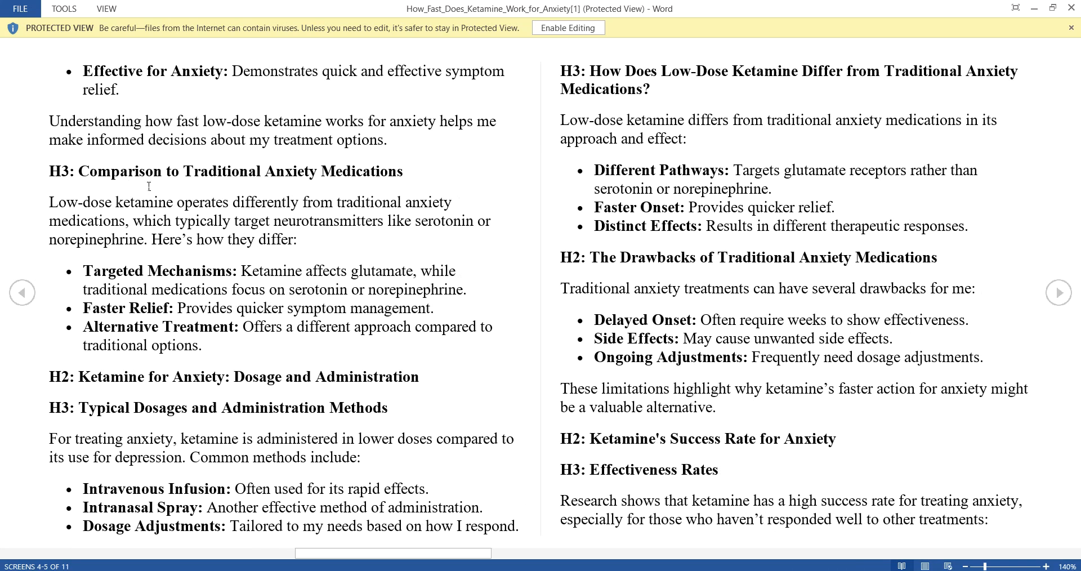
scroll(148, 185, "down", 2)
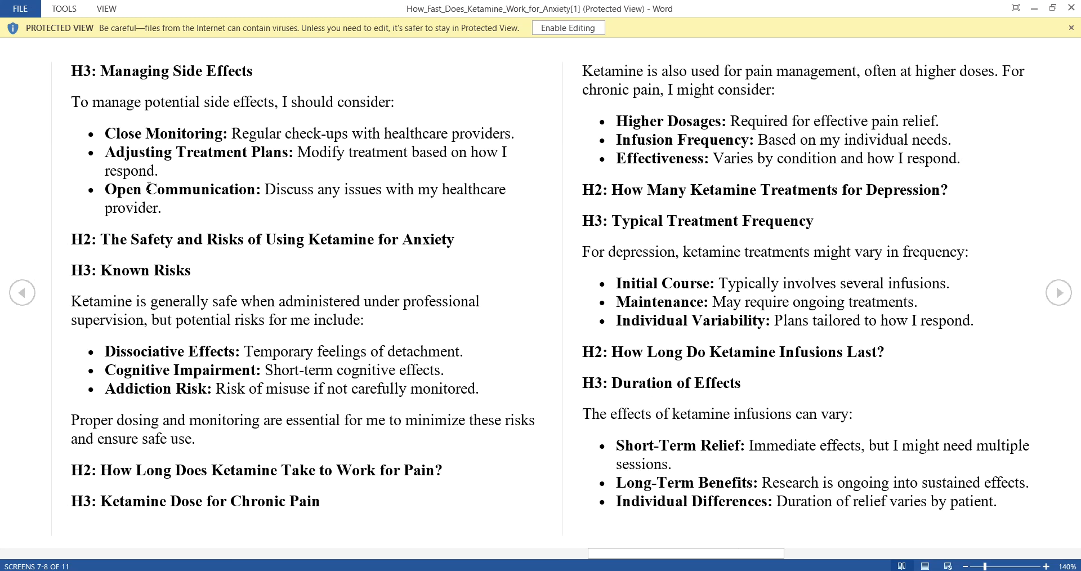
scroll(148, 185, "down", 2)
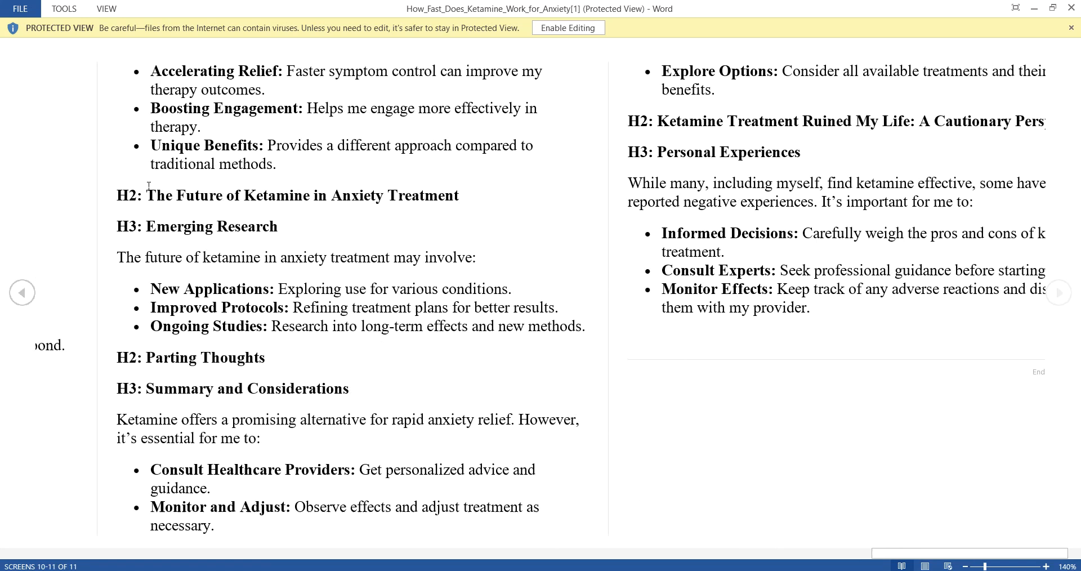
scroll(147, 186, "up", 9)
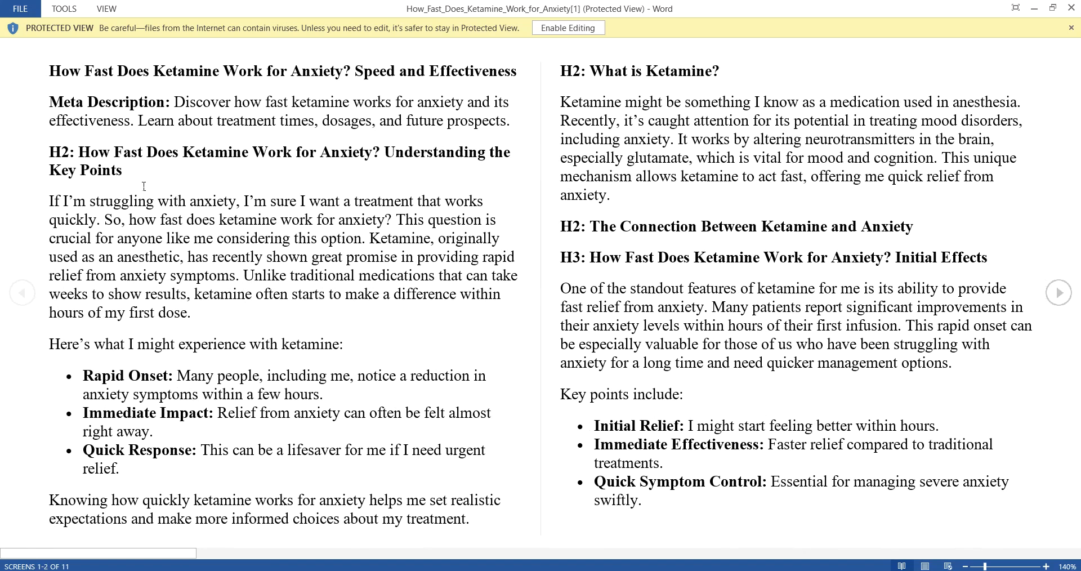
Step: Show the ketamine article in Print Layout and examine its H2 and H3 headings, paragraphs and bullet lists from the title through the treatment-frequency section
left_click_drag(75, 153, 49, 154)
left_click(924, 566)
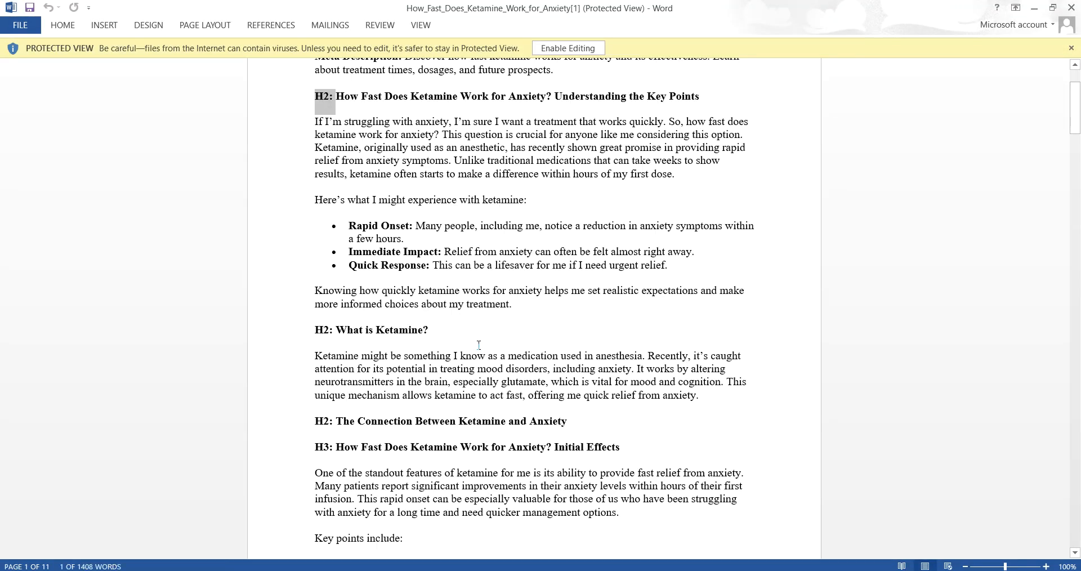
scroll(415, 212, "up", 3)
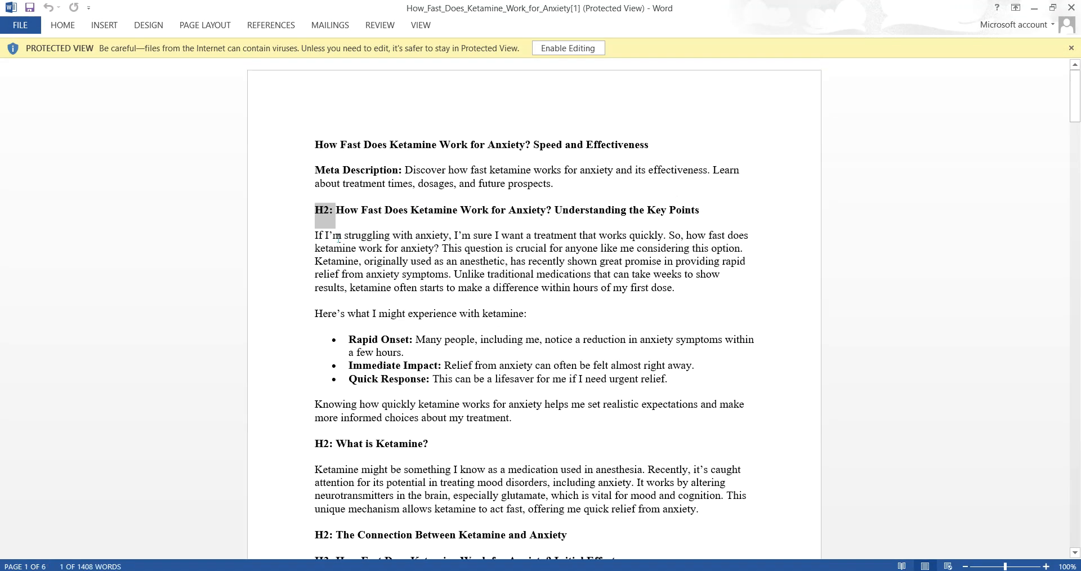
left_click(380, 244)
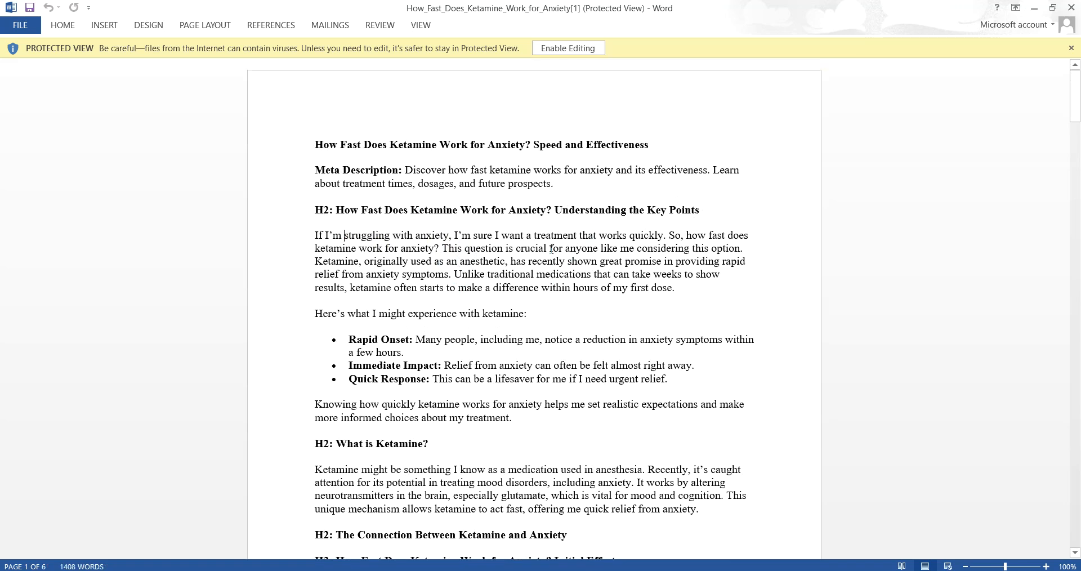
scroll(474, 241, "down", 5)
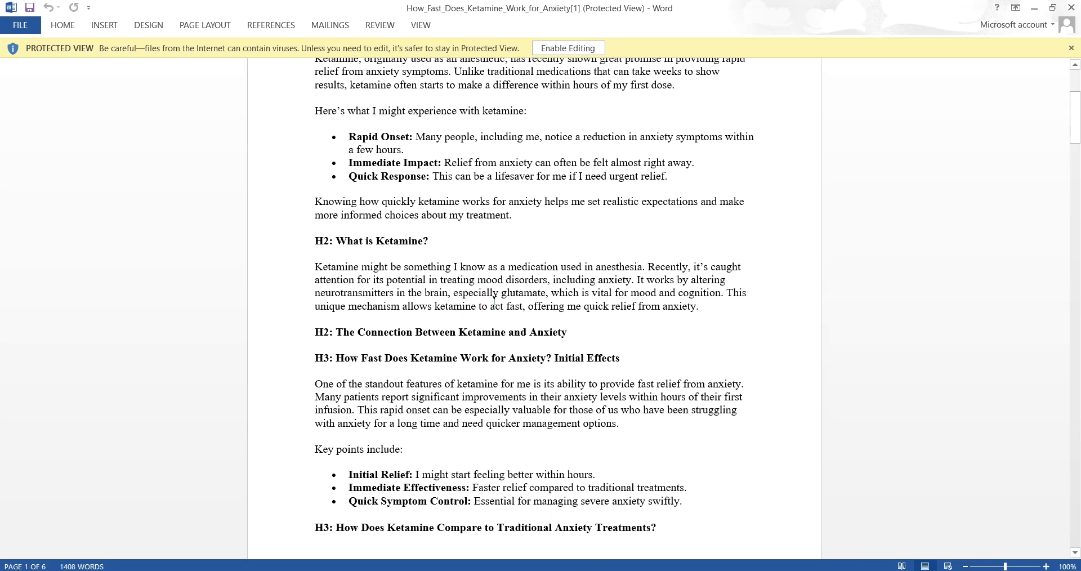
scroll(486, 269, "down", 8)
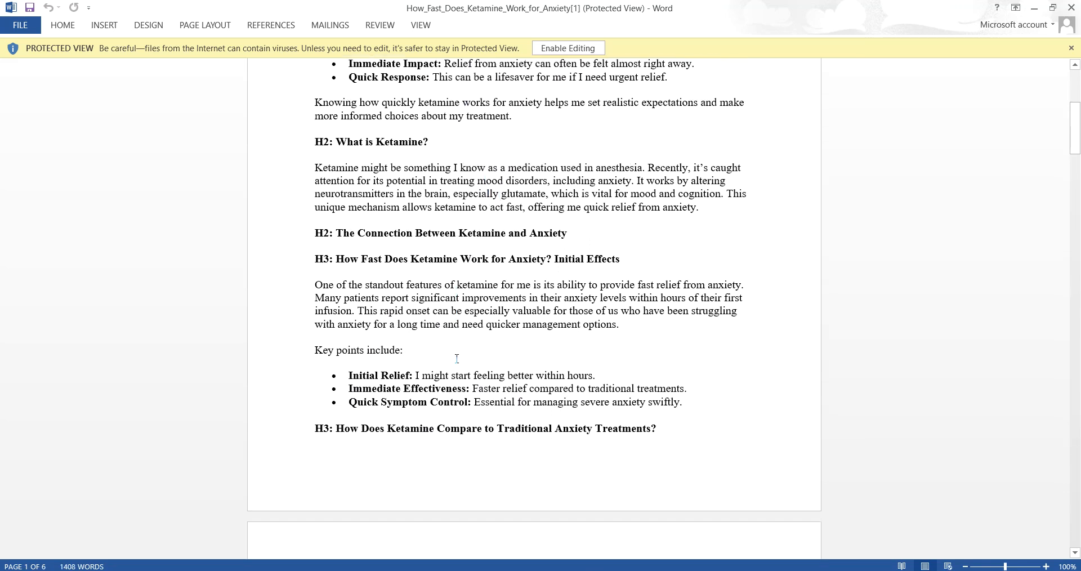
scroll(460, 312, "down", 11)
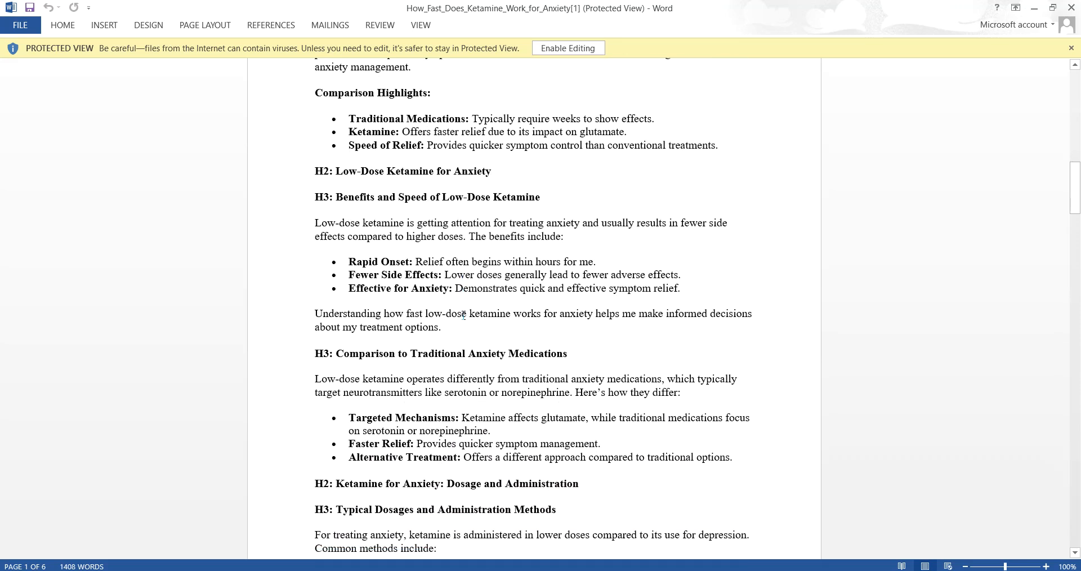
scroll(460, 378, "down", 9)
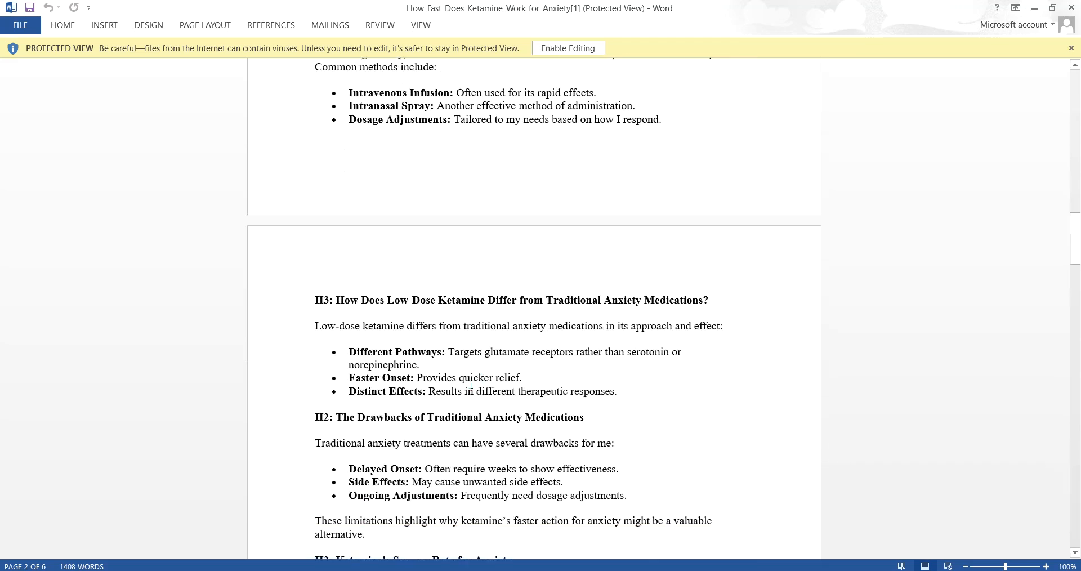
scroll(451, 197, "down", 14)
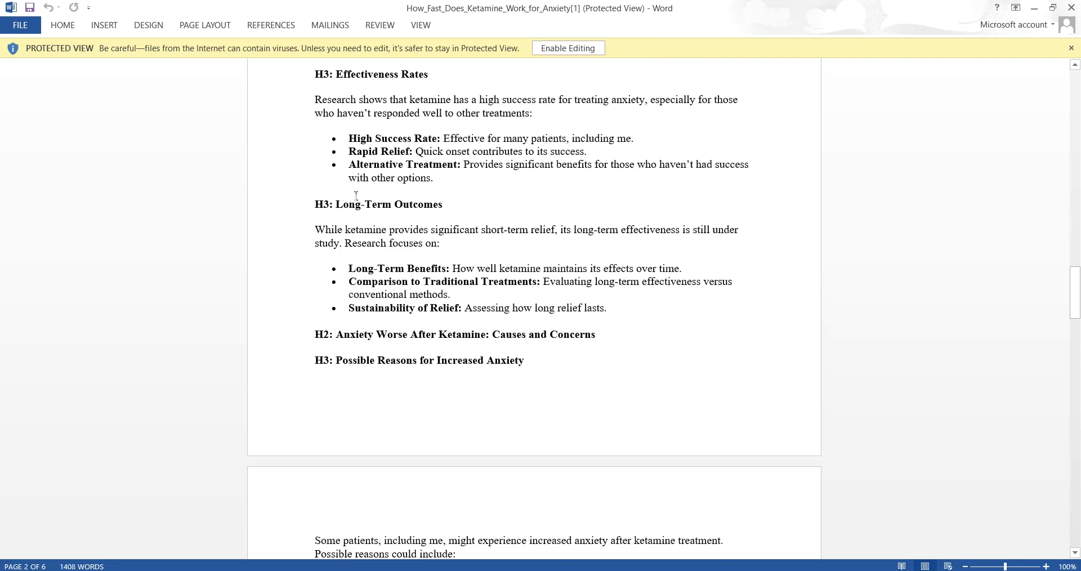
scroll(355, 198, "down", 16)
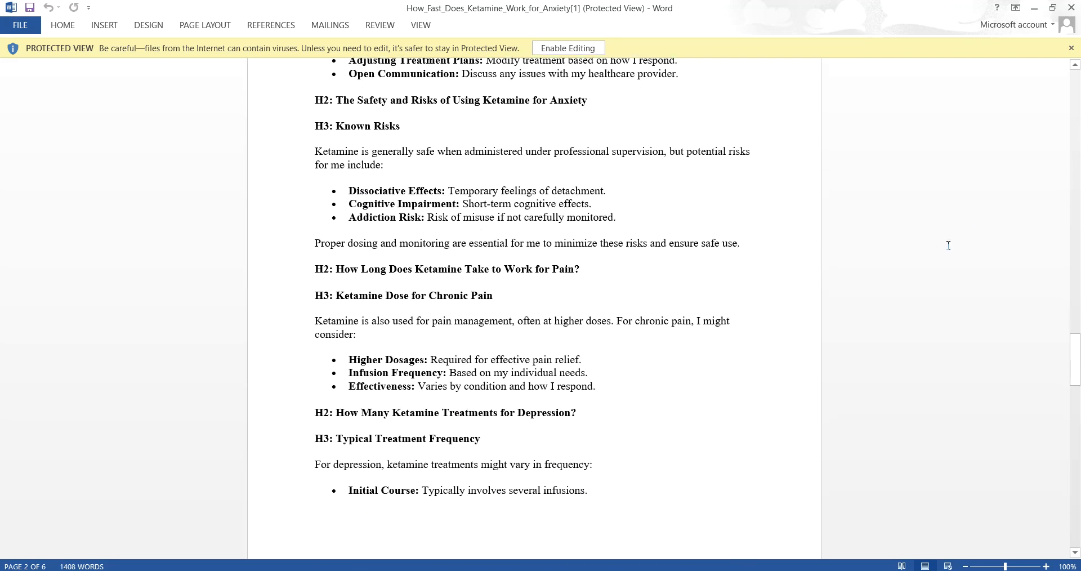
left_click_drag(1077, 354, 1066, 72)
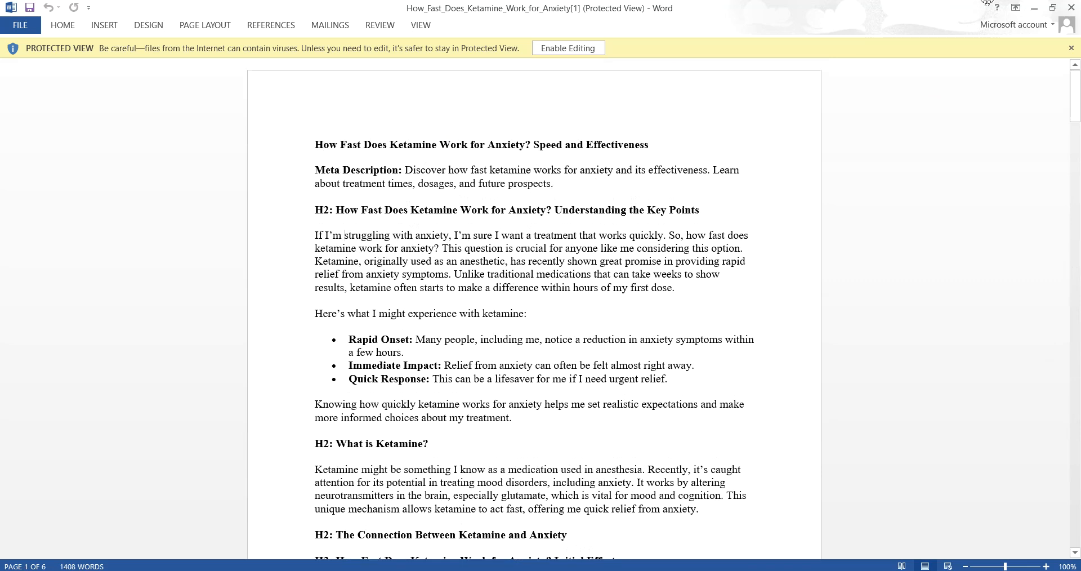
Step: Dismiss the Protected View notice, minimize the Word documents and open the WhatsApp chat that asks for a blog check for tone setting
left_click(1071, 48)
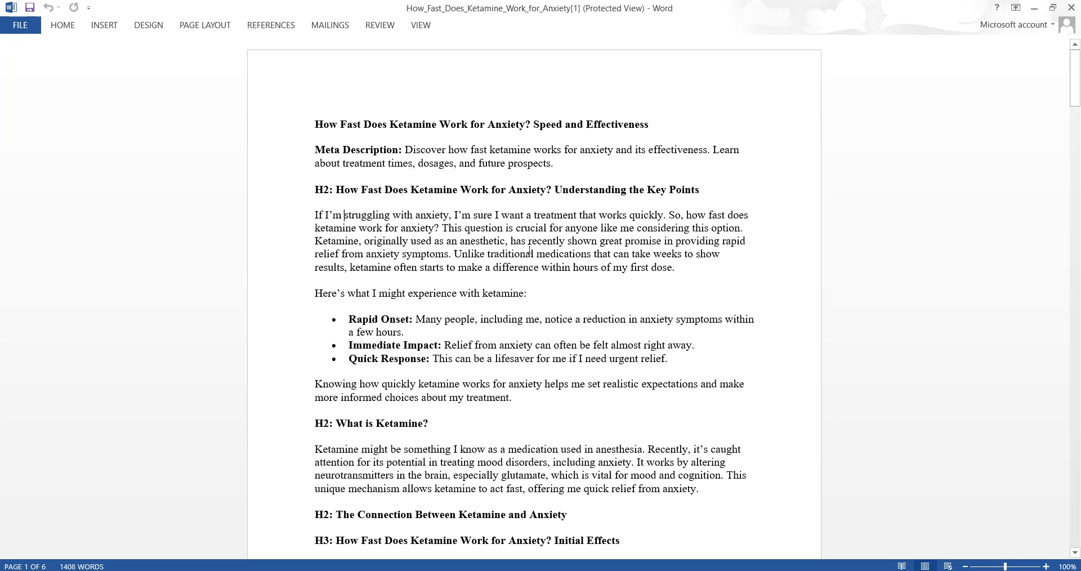
left_click(1014, 7)
left_click(1034, 8)
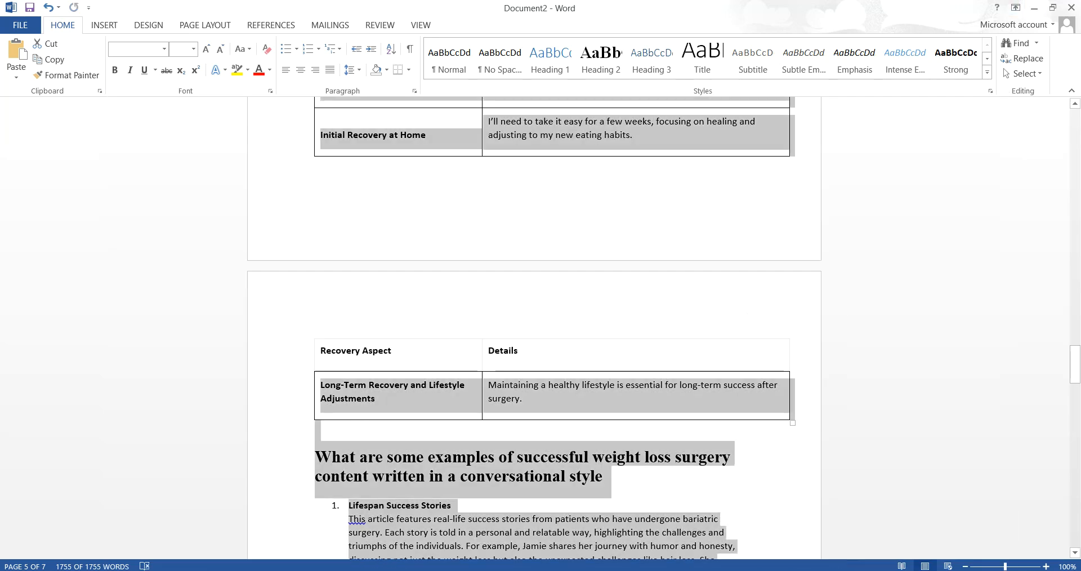
left_click(1035, 9)
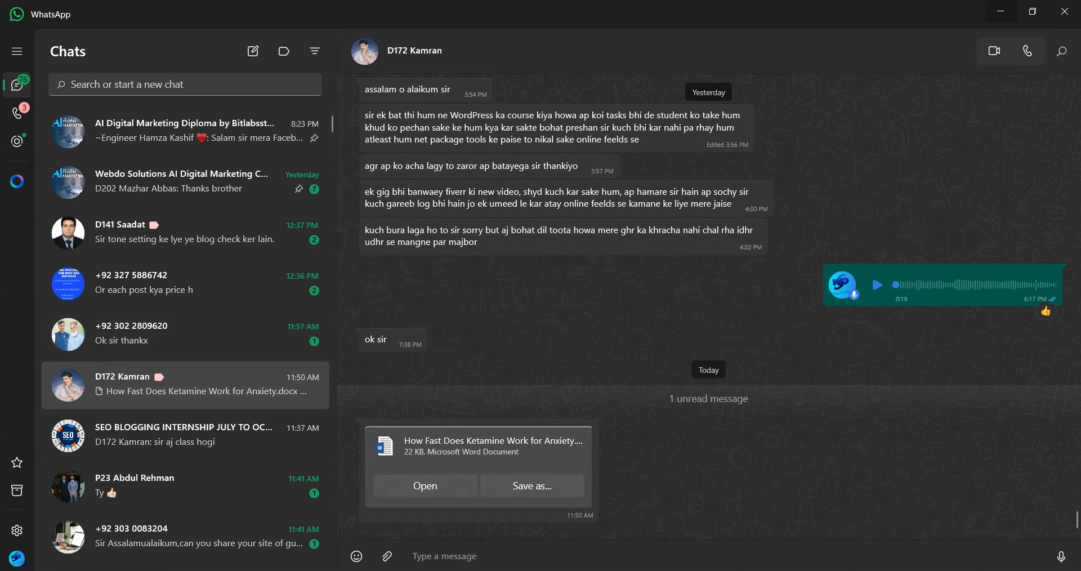
mouse_move(603, 570)
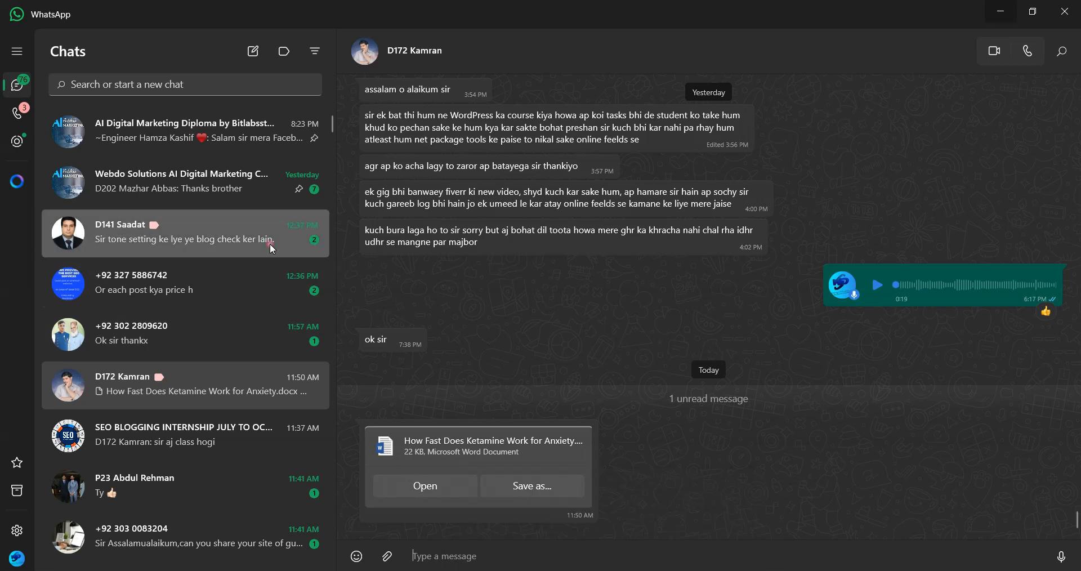
left_click(288, 244)
Step: Switch to Document1 in Word and copy the "MY TONE" heading with its writing-tone paragraph above the Outline
mouse_move(664, 570)
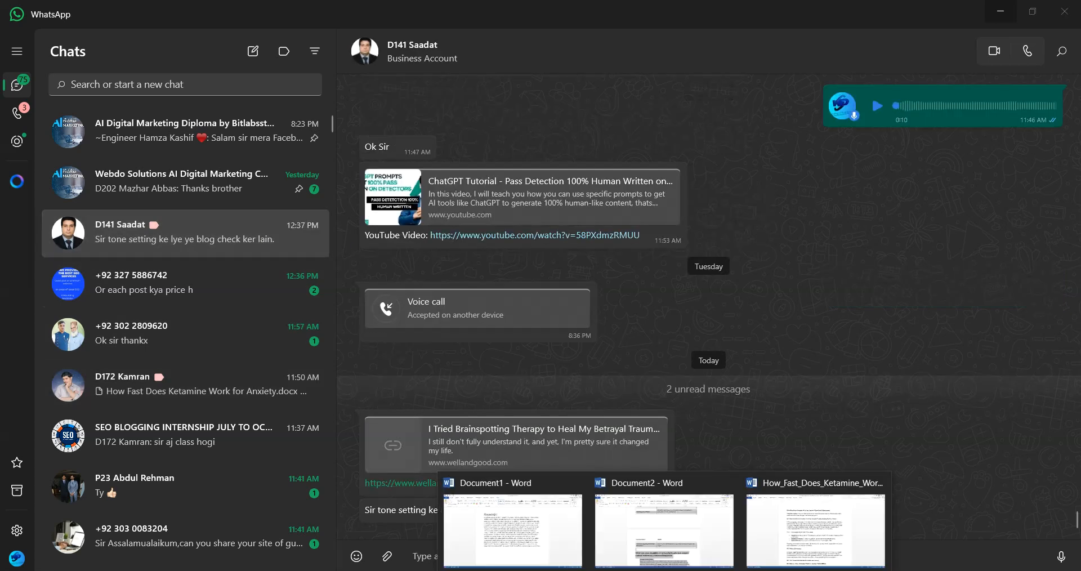
left_click(572, 523)
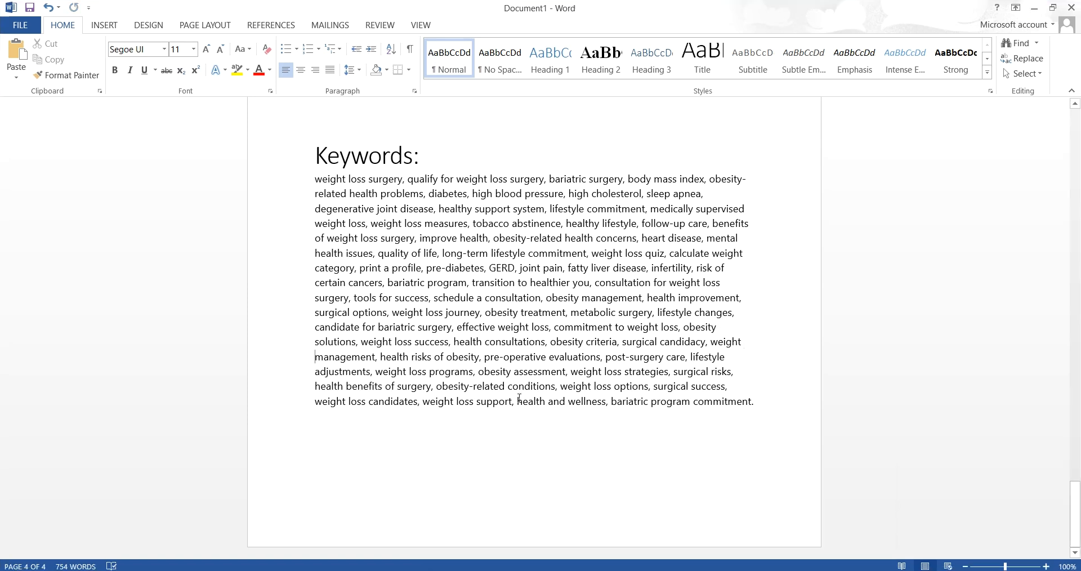
scroll(278, 329, "up", 3)
scroll(278, 328, "up", 3)
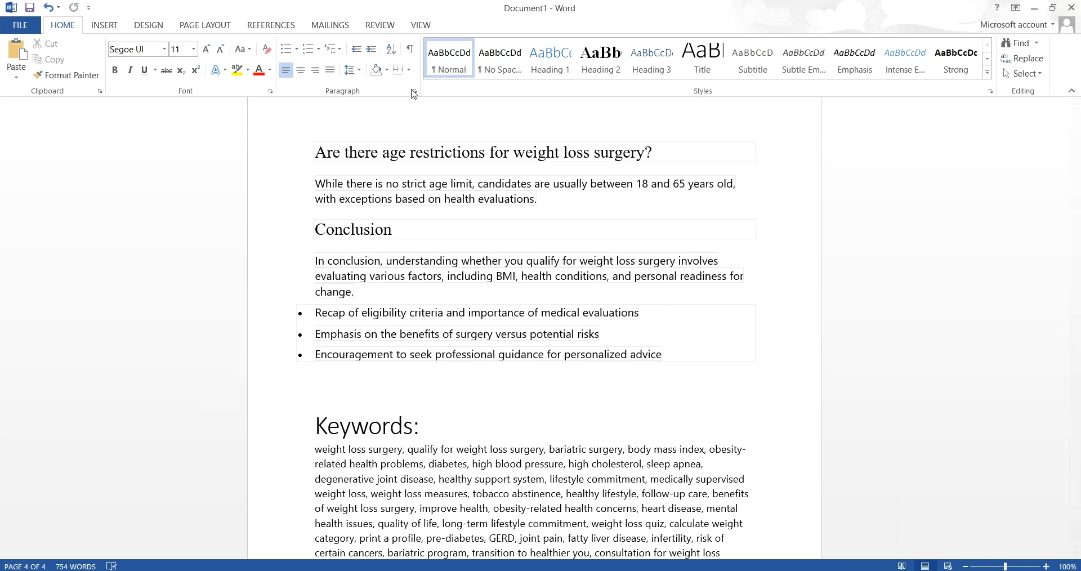
scroll(412, 94, "down", 1)
scroll(552, 354, "up", 7)
scroll(552, 354, "up", 15)
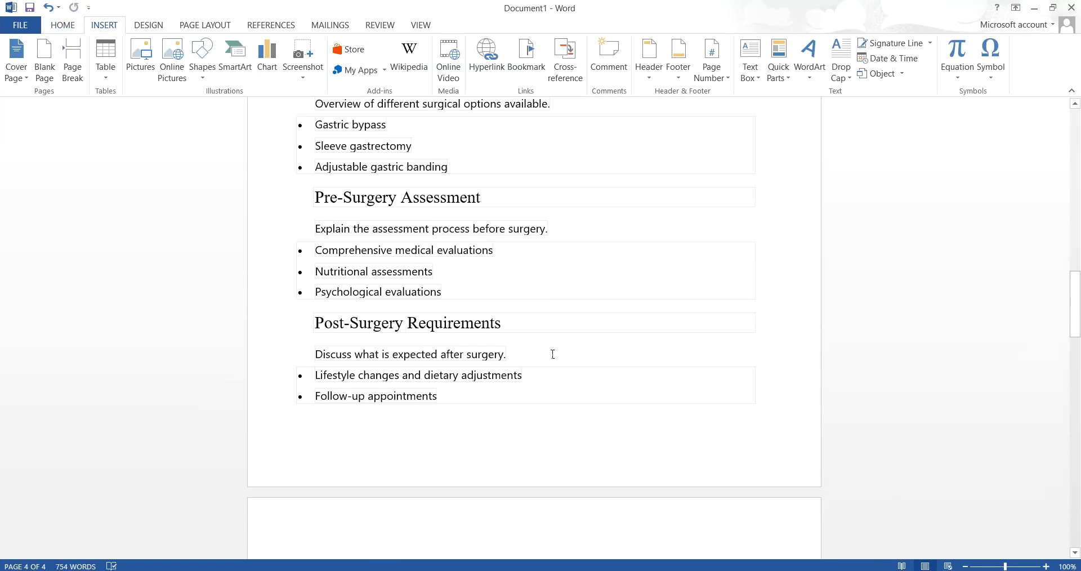
scroll(621, 346, "up", 12)
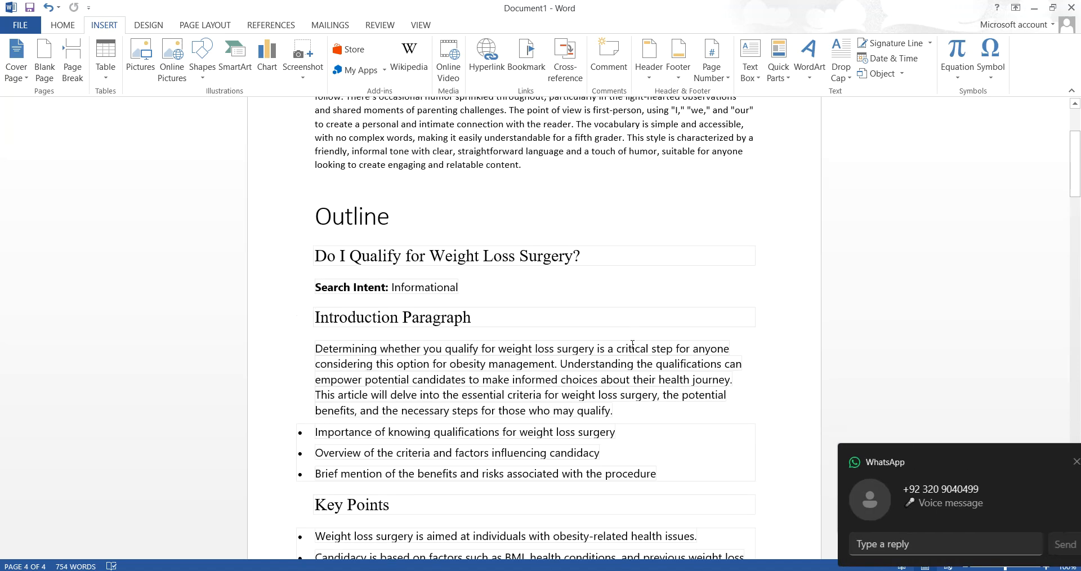
left_click_drag(531, 310, 319, 189)
key("ctrl+c")
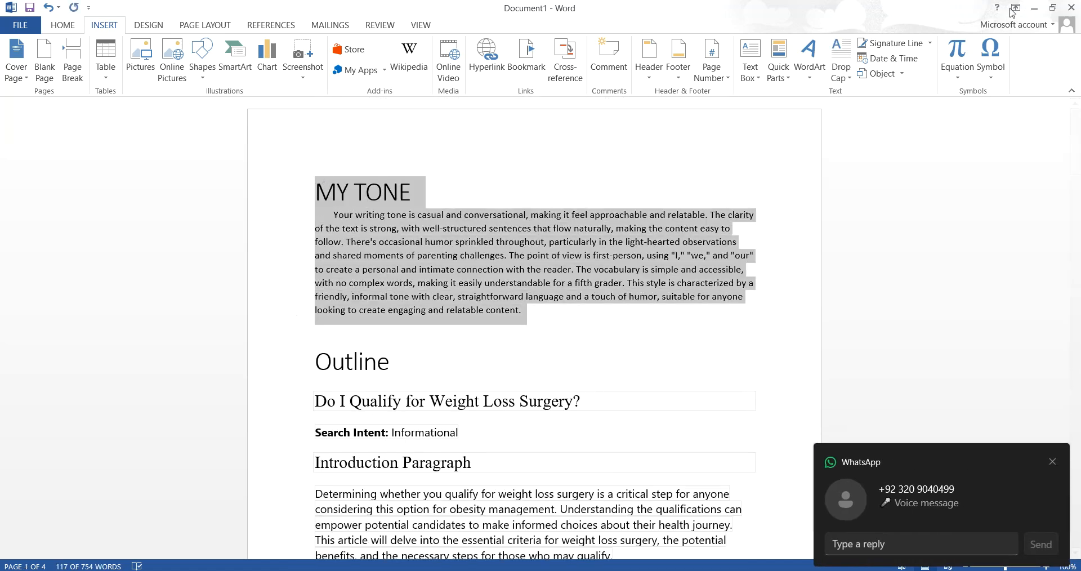
Step: Paste the tone description into the tone-setting chat in WhatsApp, replace its "MY TONE" heading with "The Vital Mag" and send it
left_click(1031, 11)
key("ctrl+v")
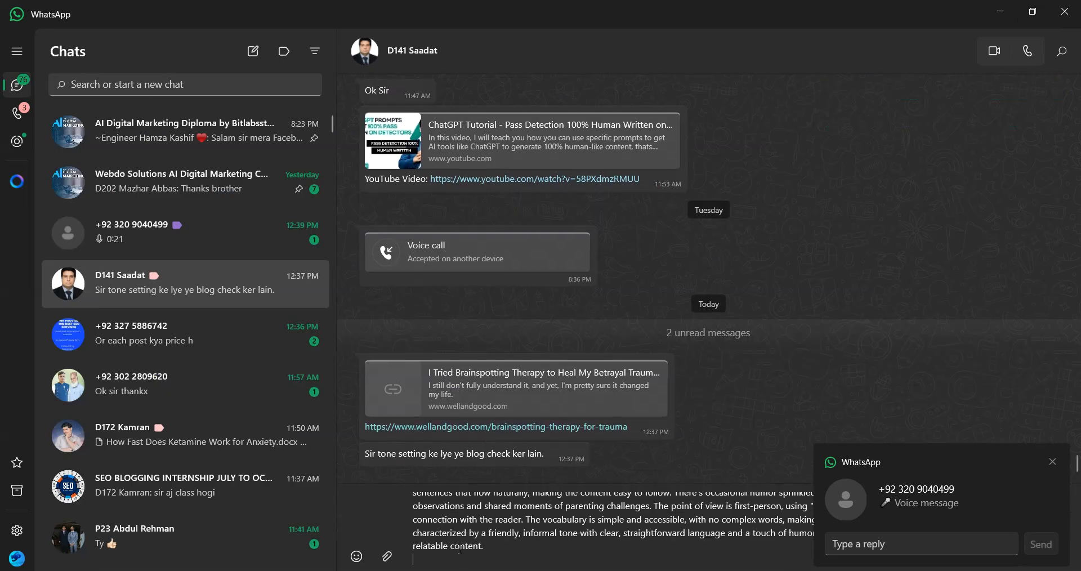
scroll(439, 523, "up", 2)
triple_click(431, 500)
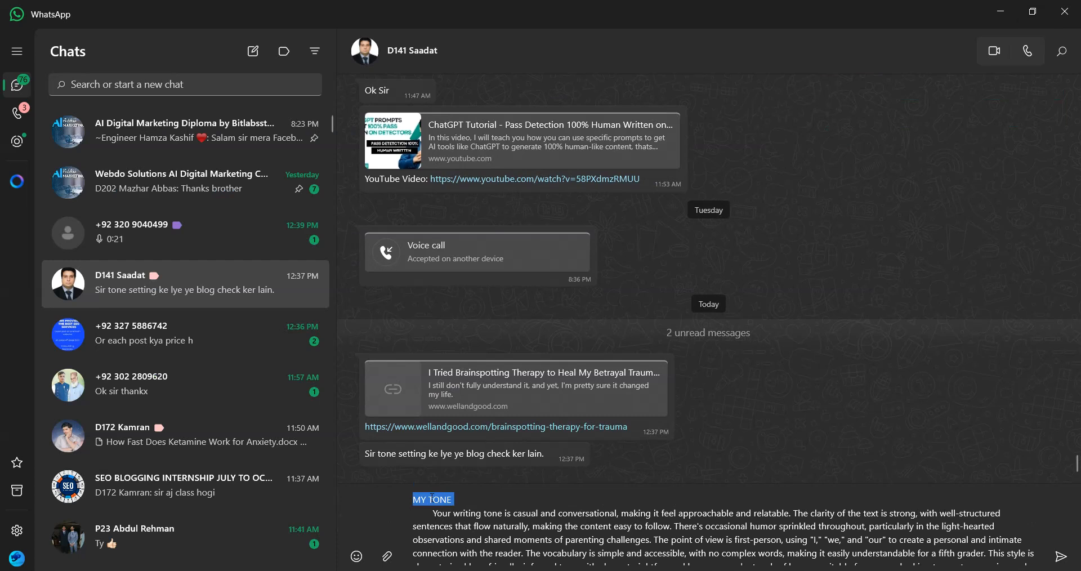
type("The Vital Mag")
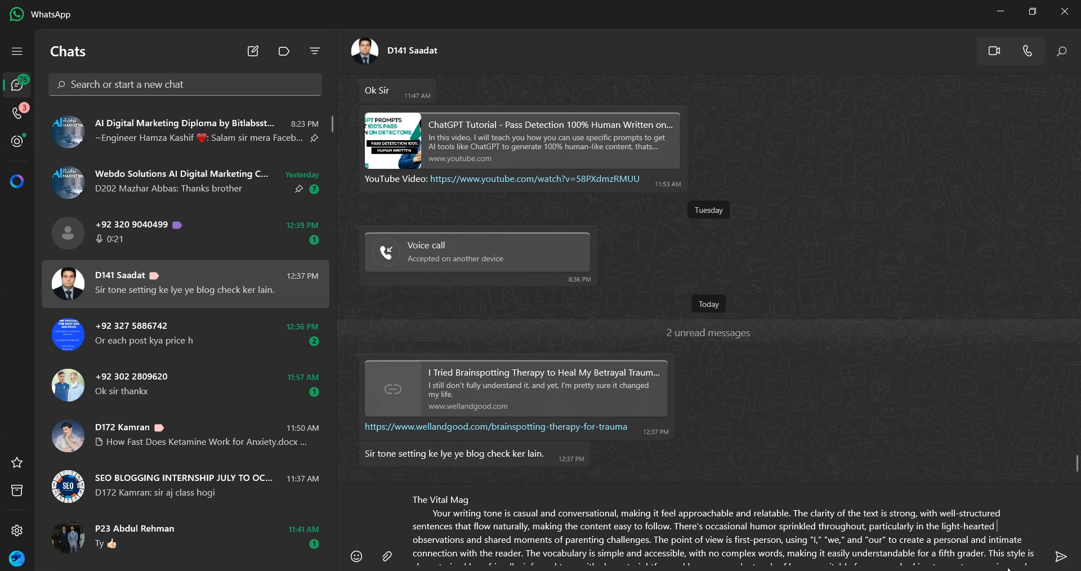
key("Return")
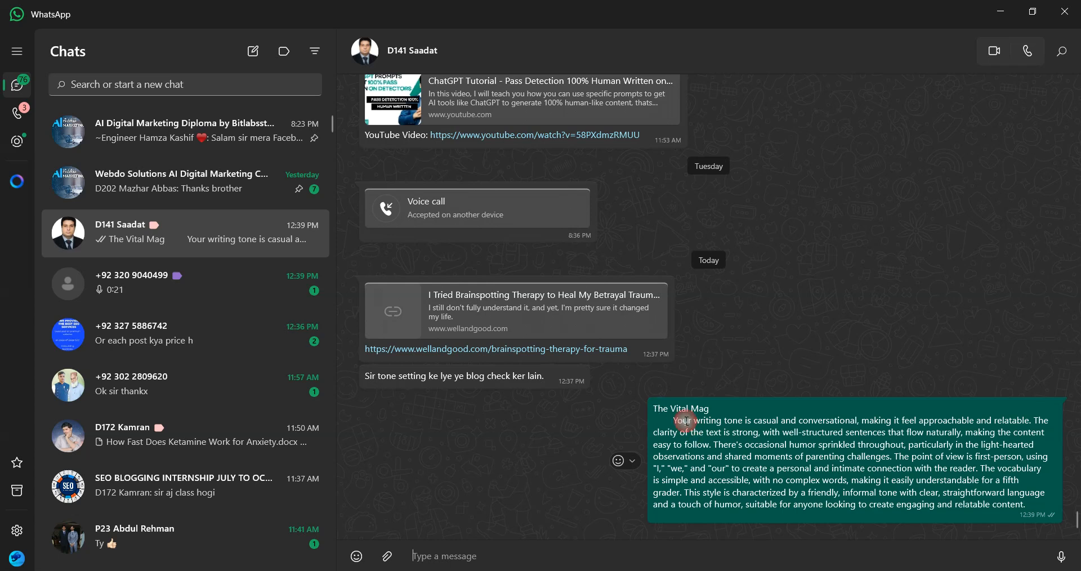
Step: Copy the sent "The Vital Mag" tone message and send it to the contact who shared the ketamine article
left_click_drag(655, 408, 1023, 505)
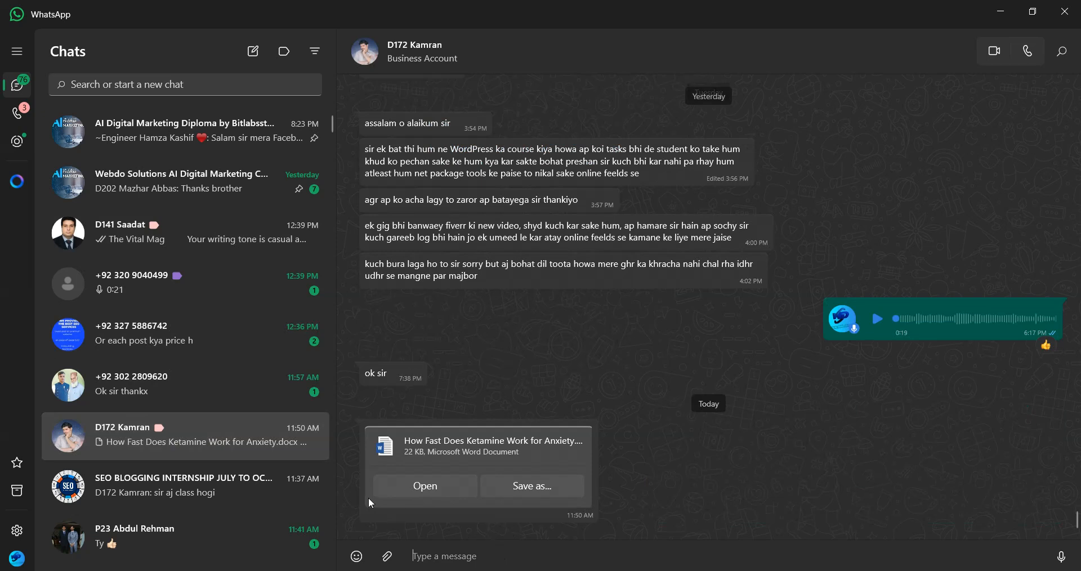
type("The Vital Mag \tYour writing tone is casual and conversational, making it feel approachable and relatable. The clarity of the text is strong, with well-structured sentences that flow naturally, making the content easy to follow. There's occasional humor sprinkled throughout, particularly in the light-hearted observations and shared moments of parenting challenges. The point of view is first-person, using \"I,\" \"we,\" and \"our\" to create a personal and intimate connection with the reader. The vocabulary is simple and accessible, with no complex words, making it easily understandable for a fifth grader. This style is characterized by a friendly, informal tone with clear, straightforward language and a touch of humor, suitable for anyone looking to create engaging and relatable content.")
key("Return")
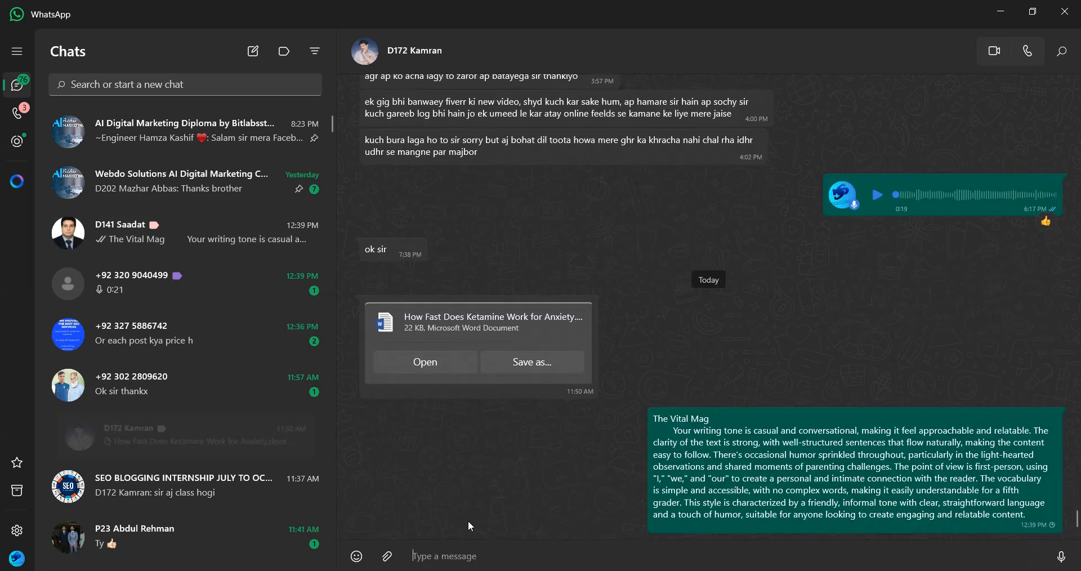
Step: Send the same "The Vital Mag" tone message to the "SEO BLOGGING INTERNSHIP JULY TO OCTOBER" group
scroll(111, 337, "down", 4)
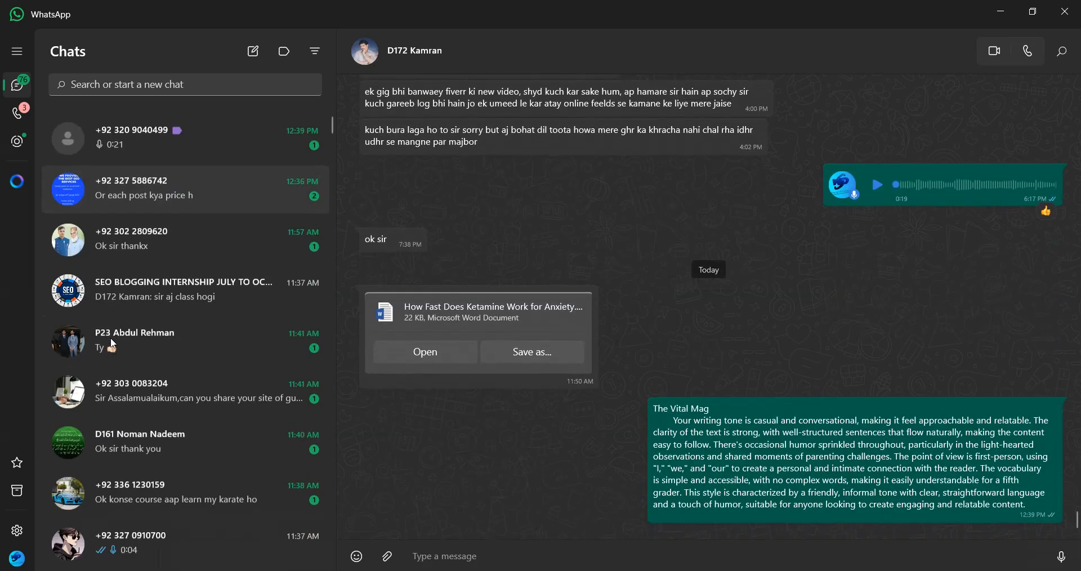
left_click(150, 293)
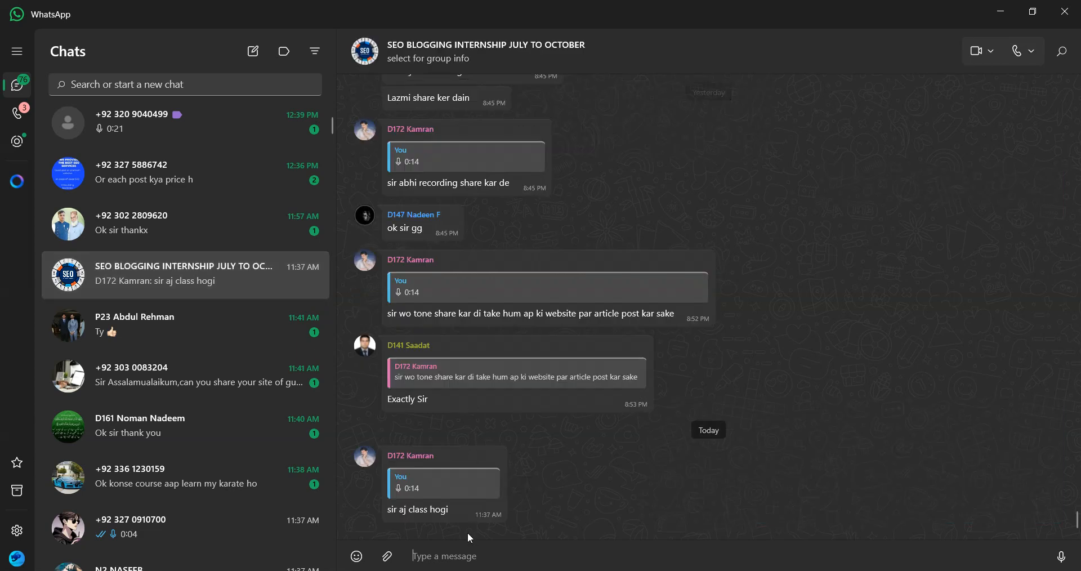
type("Your writing tone is casual and conversational, making it feel approachable and relatable. The clarity of the text is strong, with well-structured sentences that flow naturally, making the content easy to follow. There's occasional humor sprinkled throughout, particularly in the light-hearted observations and shared moments of parenting challenges. The point of view is first-person, using \"I,\" \"we,\" and \"our\" to create a personal and intimate connection with the reader. The vocabulary is simple and accessible, with no complex words, making it easily understandable for a fifth grader. This style is characterized by a friendly, informal tone with clear, straightforward language and a touch of humor, suitable for anyone looking to create engaging and relatable content.")
key("Return")
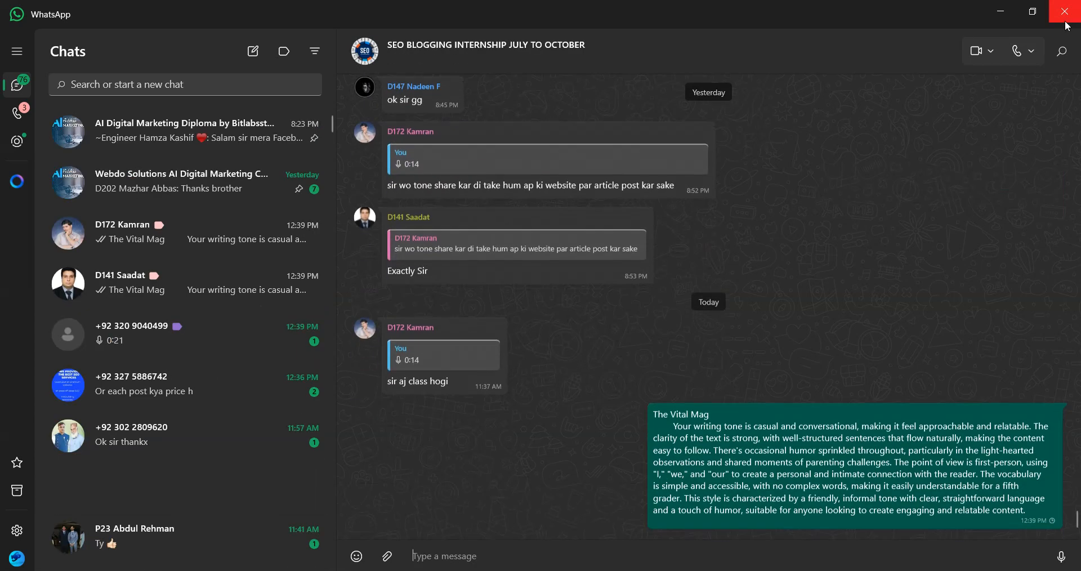
Step: Switch to the Google Meet call in the browser, dismiss the call-ending notice and review the list of meeting participants
key("alt+Tab")
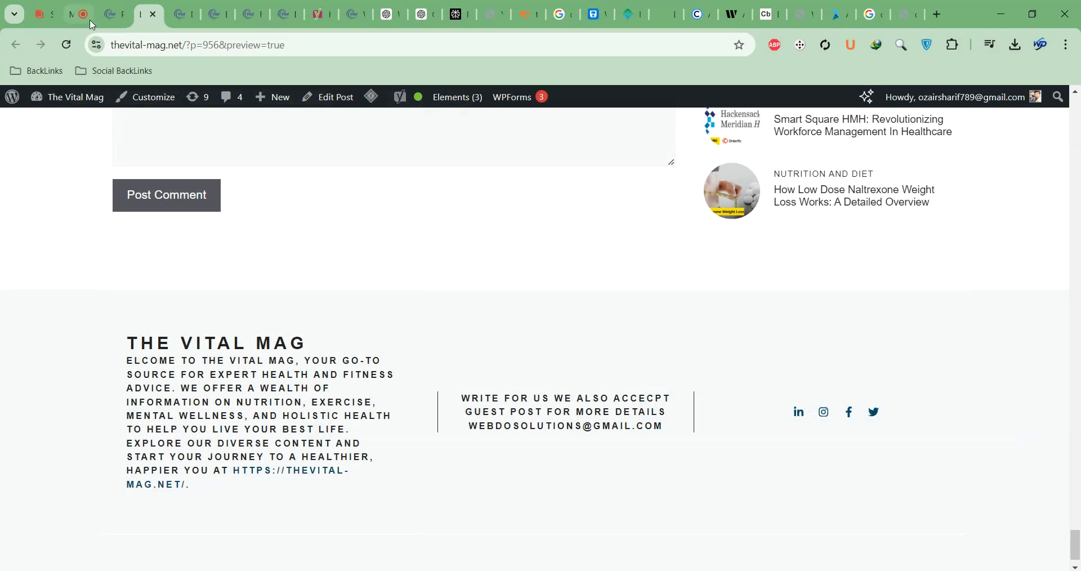
left_click(76, 14)
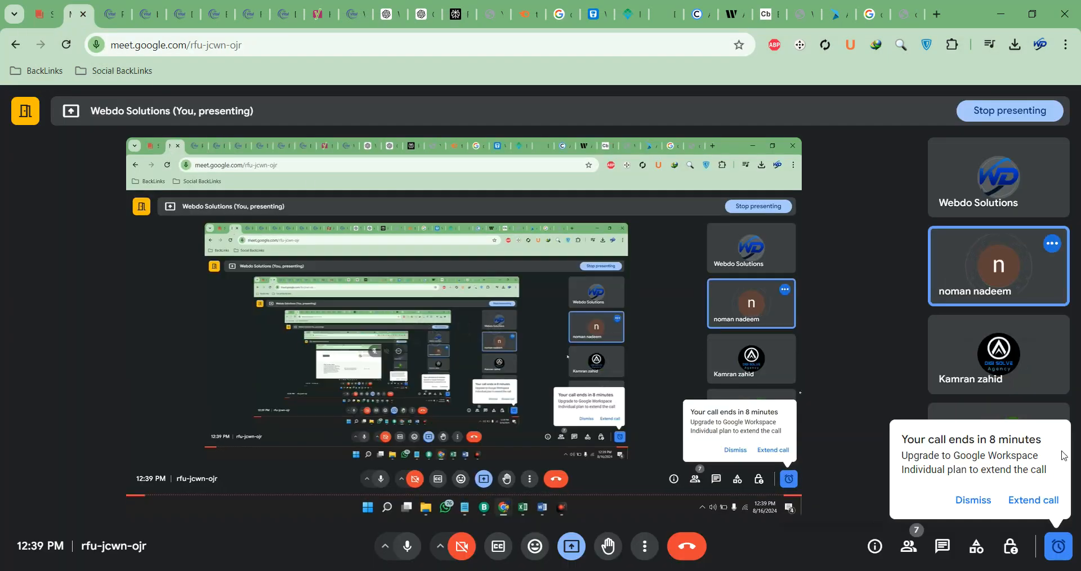
left_click(968, 499)
left_click(983, 463)
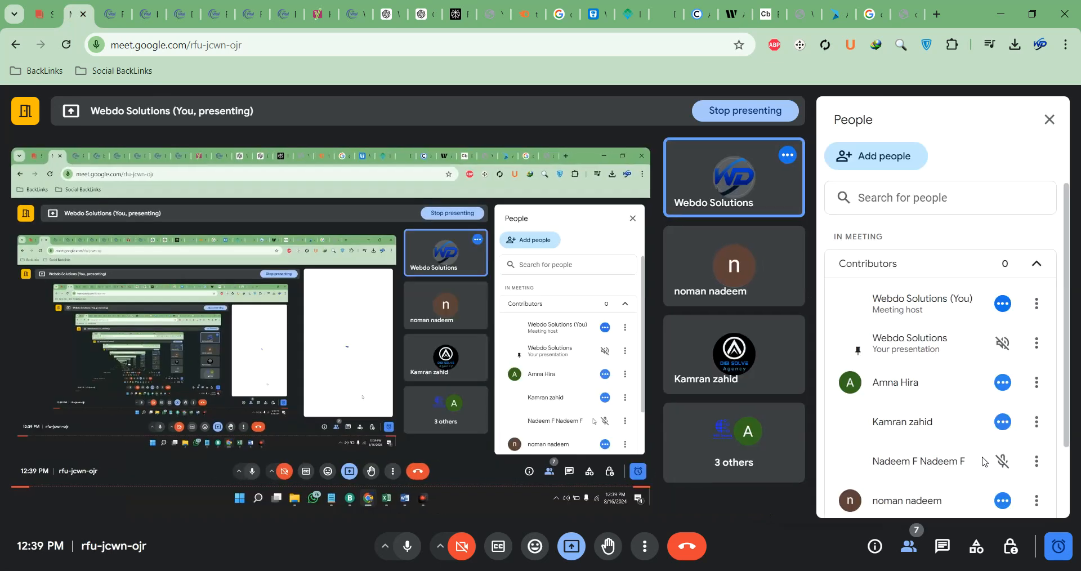
scroll(964, 367, "down", 2)
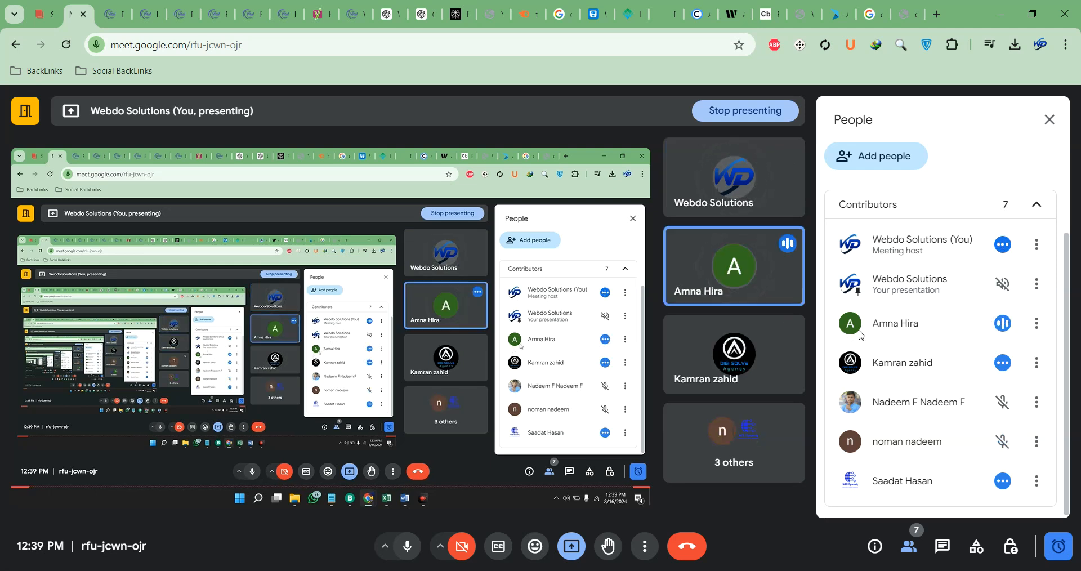
Step: Switch to the ChatGPT "Weight Loss Surgery Quiz" conversation and view the updated quiz code
left_click(110, 17)
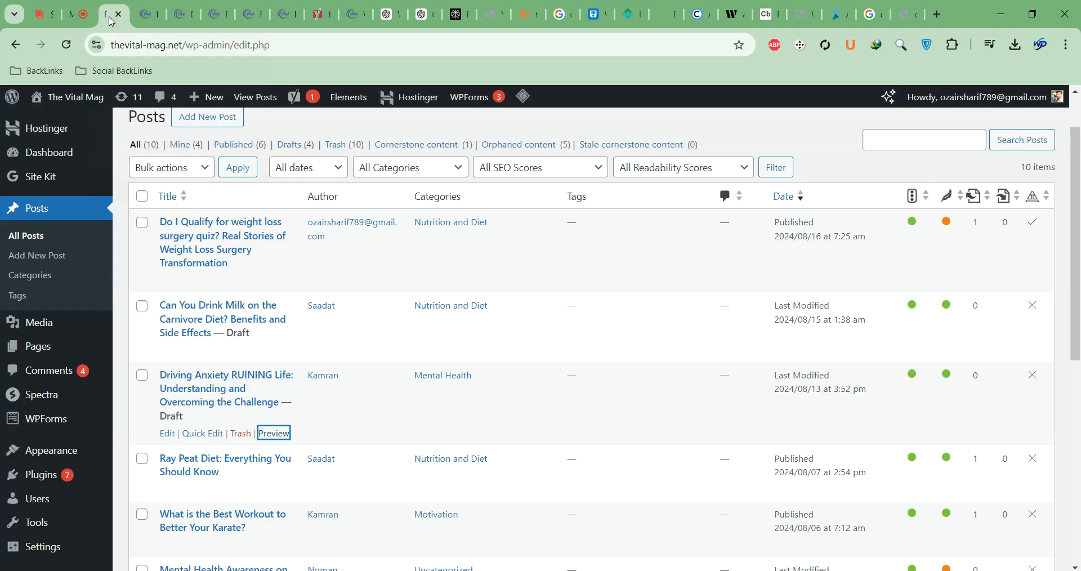
left_click(490, 16)
left_click(396, 16)
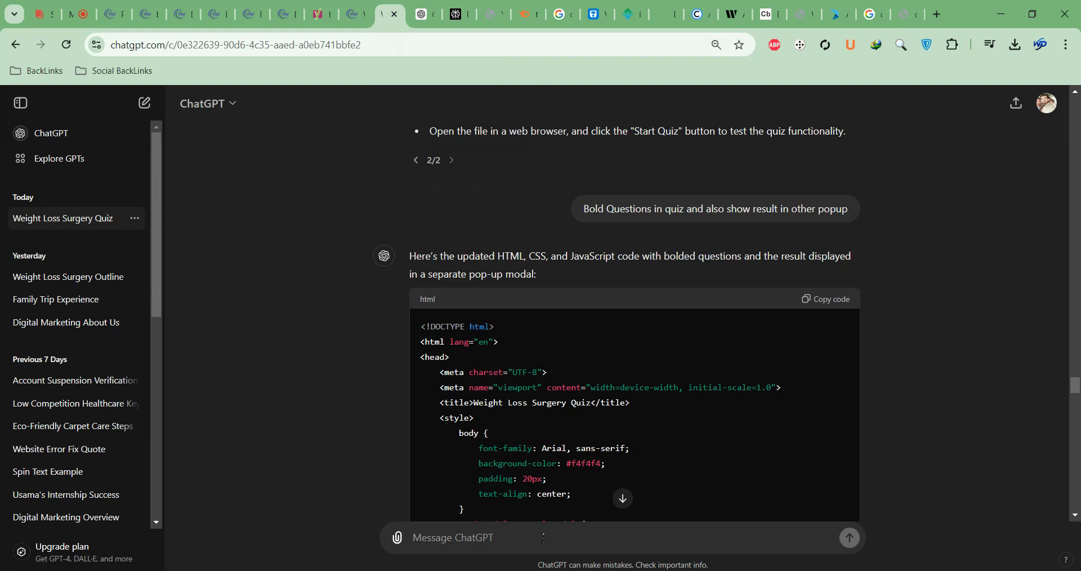
Step: Ask ChatGPT to "Write html wiget for ethirum live chat graph" and copy the generated HTML code
type("W")
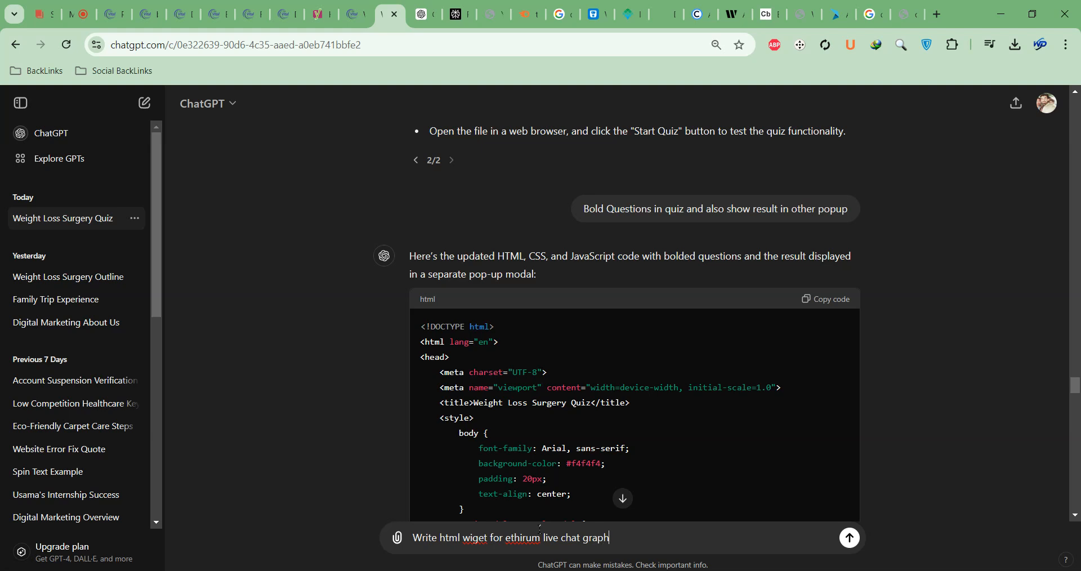
key("Return")
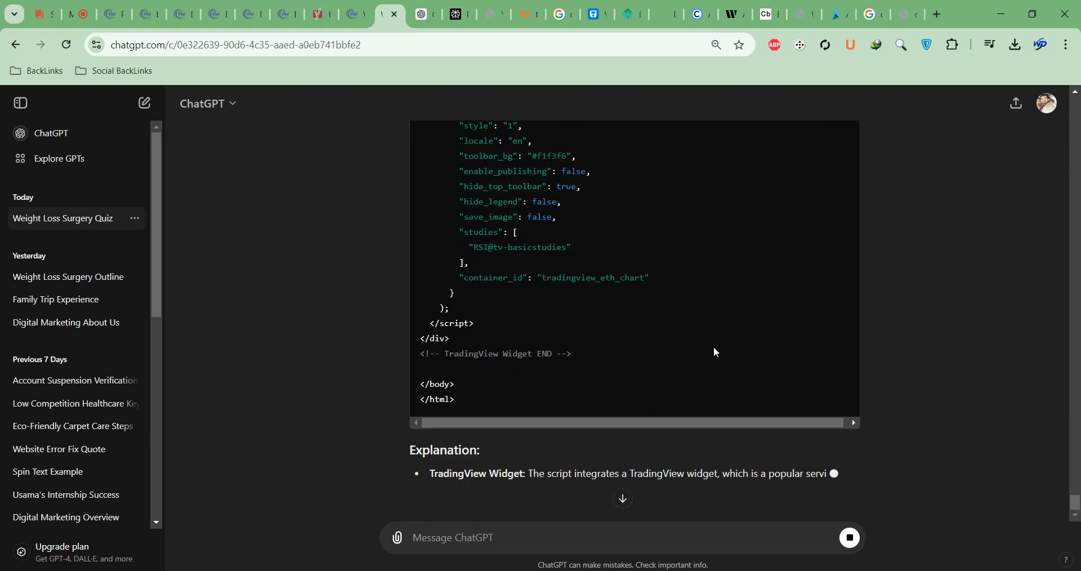
left_click_drag(462, 315, 423, 209)
right_click(456, 224)
left_click(474, 239)
Step: Search Google for "html viewer" in a new browser tab and open Code Beautify's HTML Viewer
left_click(943, 20)
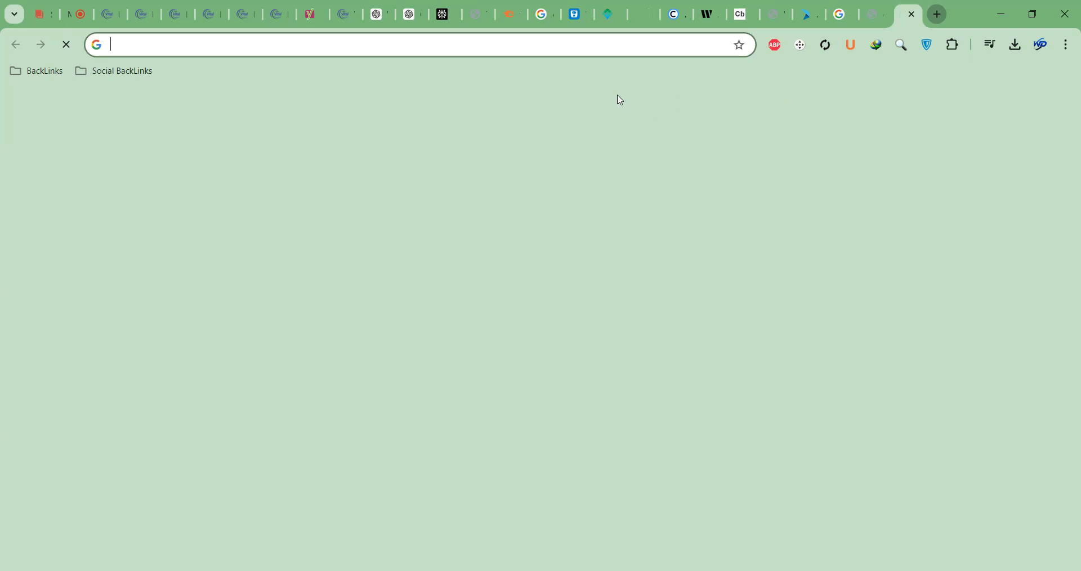
left_click(621, 48)
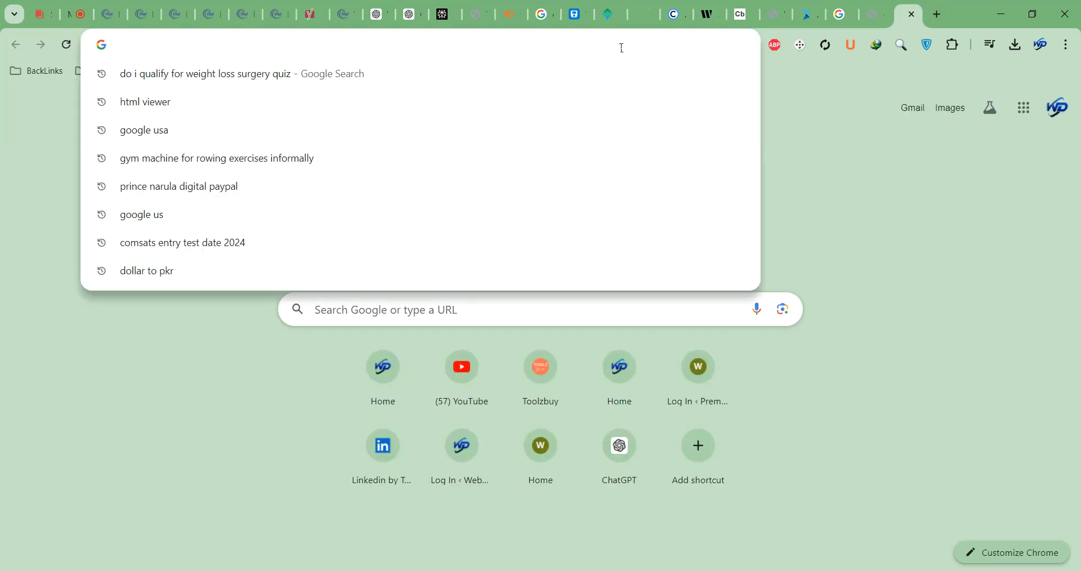
type("hrml")
key("Down")
key("Down")
key("Return")
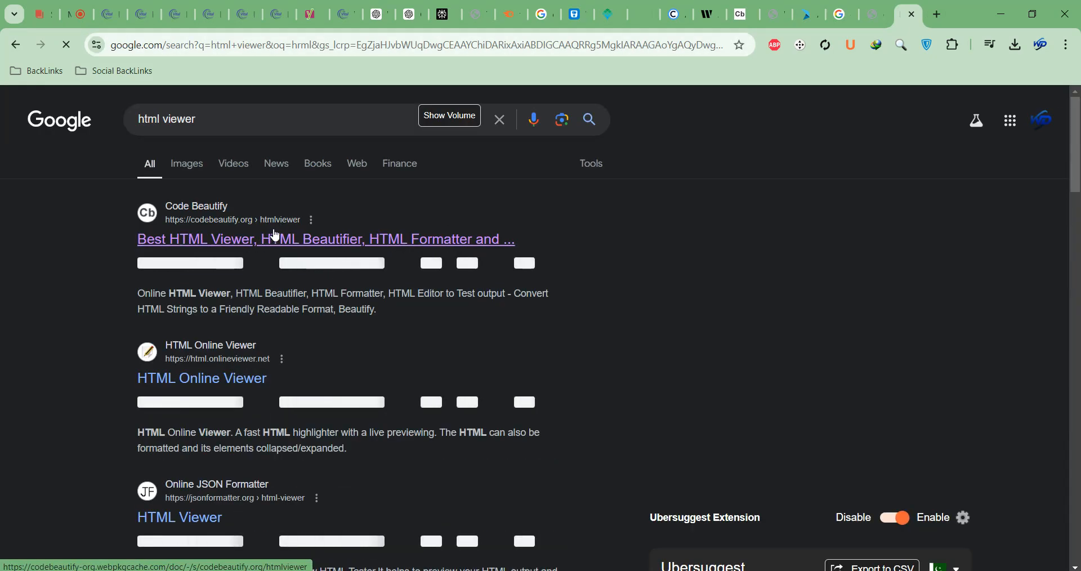
left_click(253, 245)
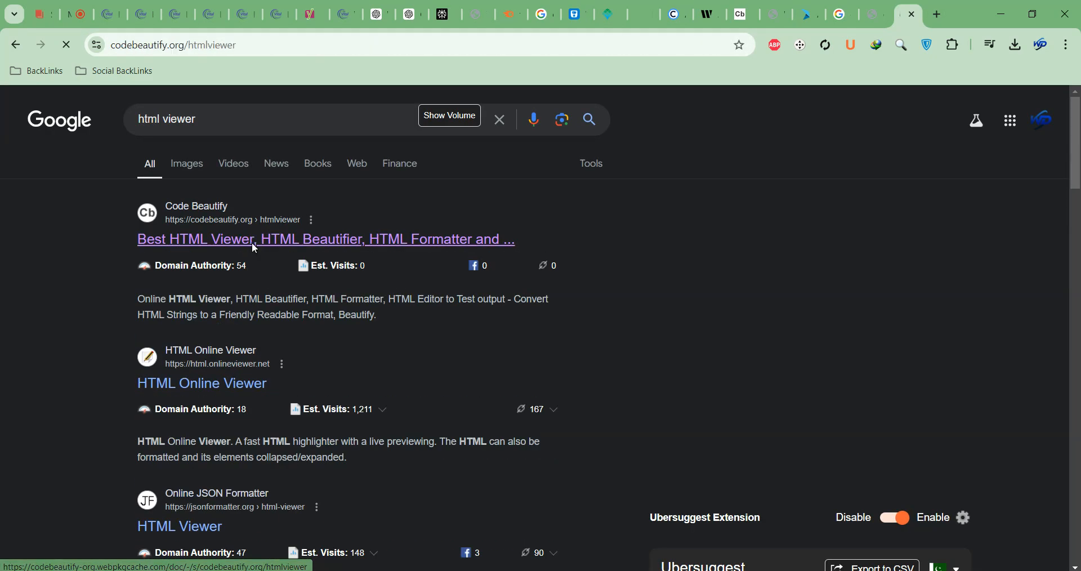
Step: Paste the copied Ethereum widget code into the HTML Viewer and view the chart in the output
left_click(296, 321)
key("ctrl+v")
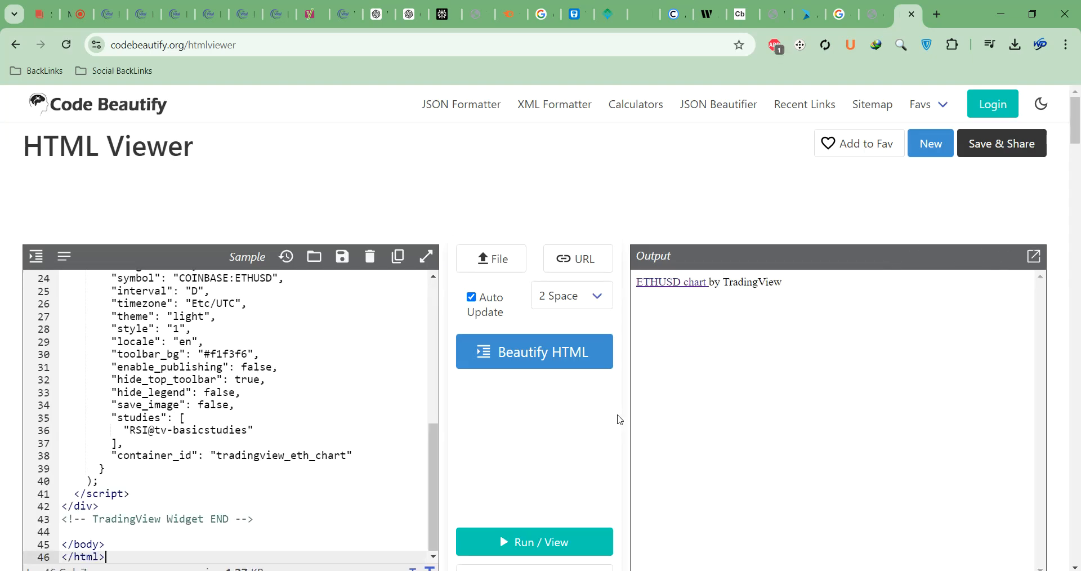
scroll(1076, 300, "down", 1)
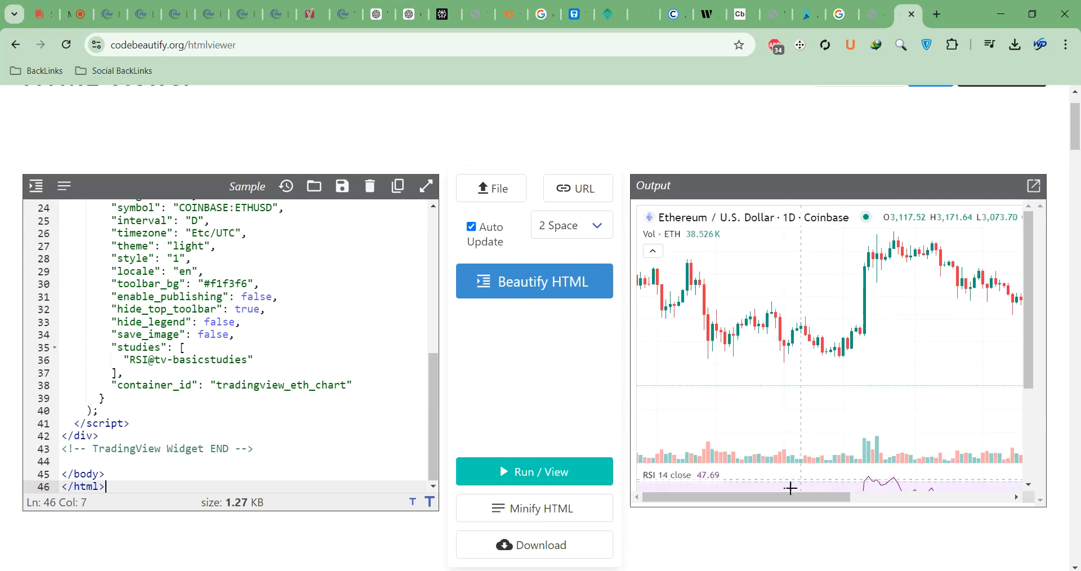
left_click_drag(772, 498, 805, 488)
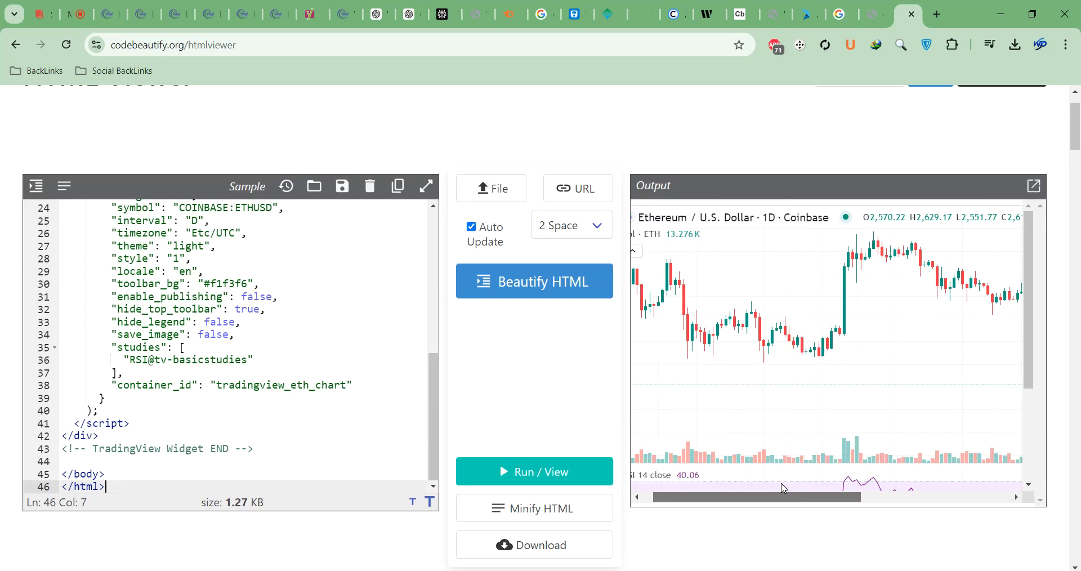
scroll(760, 486, "left", 1)
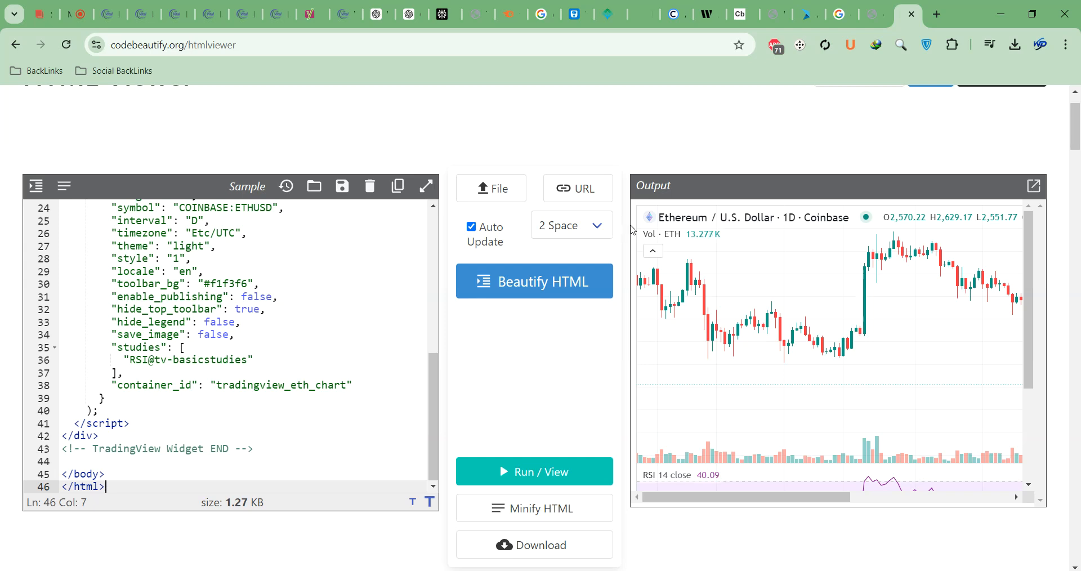
Step: In the weight loss surgery quiz post's editor, insert a Custom HTML block between the introductory bullet list and the "Key Points" heading
left_click(244, 23)
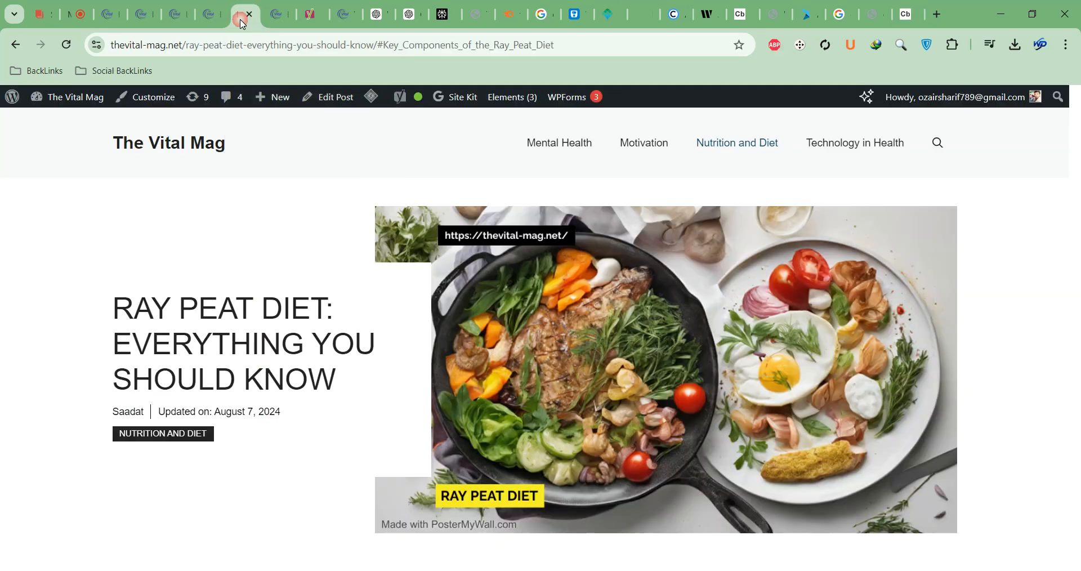
left_click(201, 17)
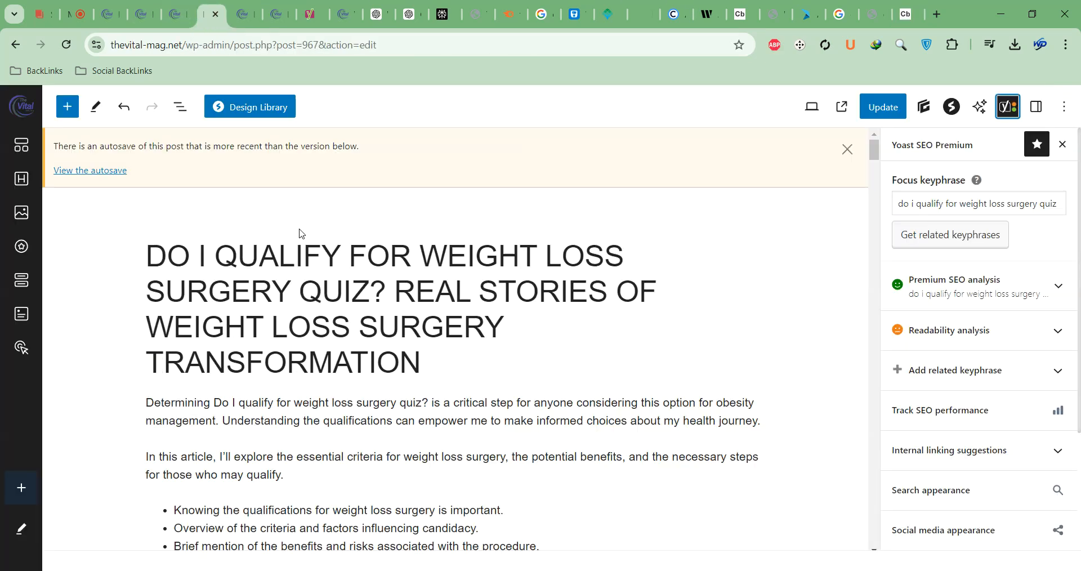
scroll(299, 231, "down", 8)
scroll(600, 248, "up", 1)
scroll(601, 248, "up", 2)
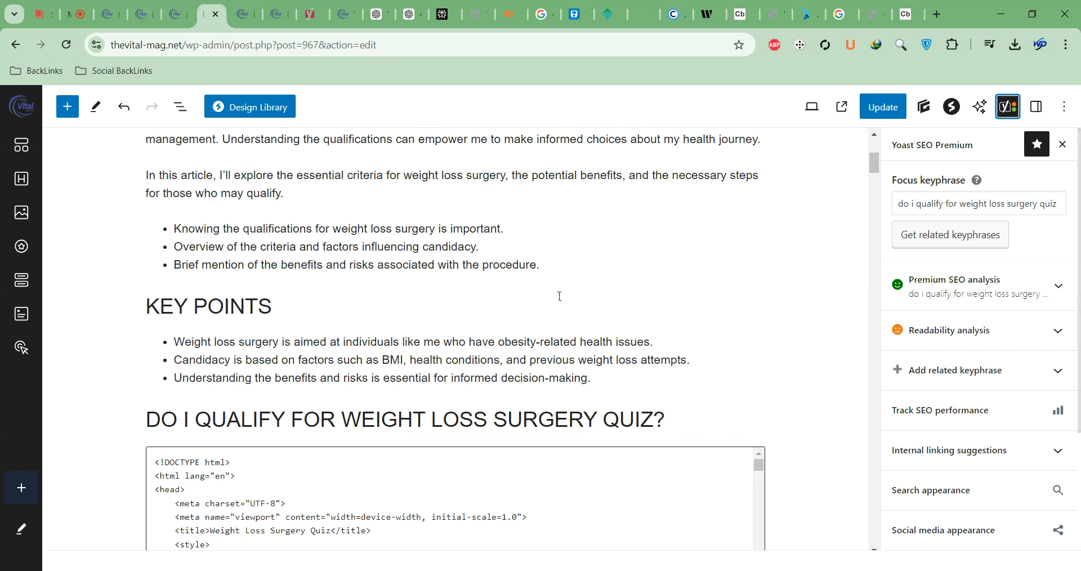
left_click(548, 270)
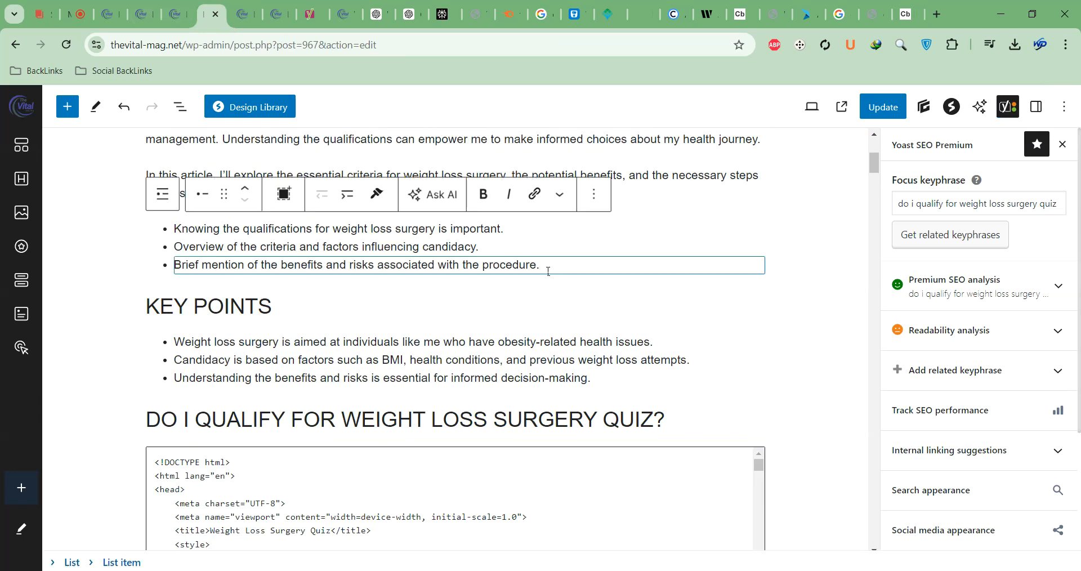
key("Return")
key("Return")
type("/ht")
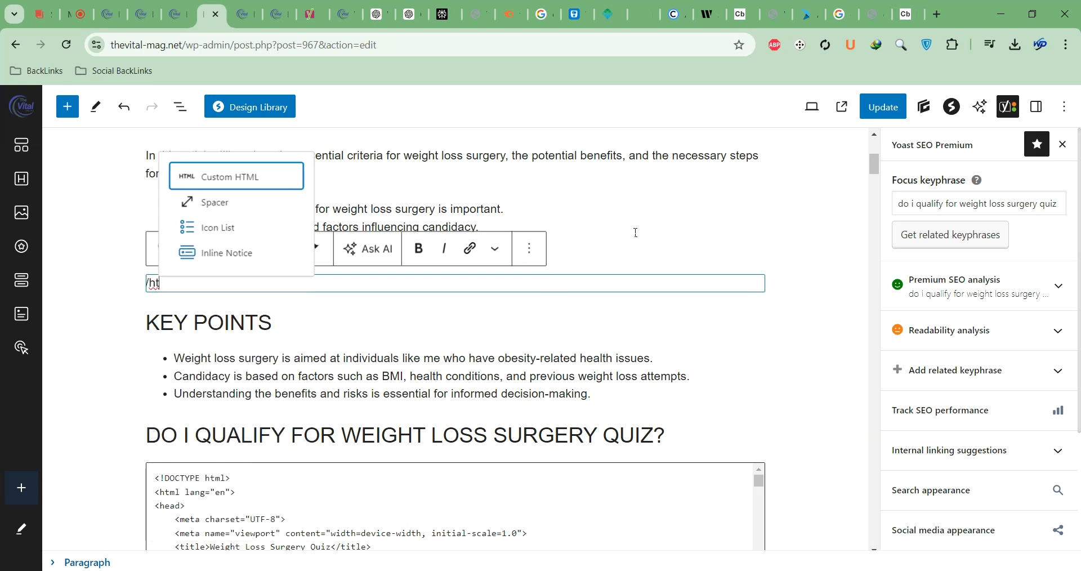
key("Return")
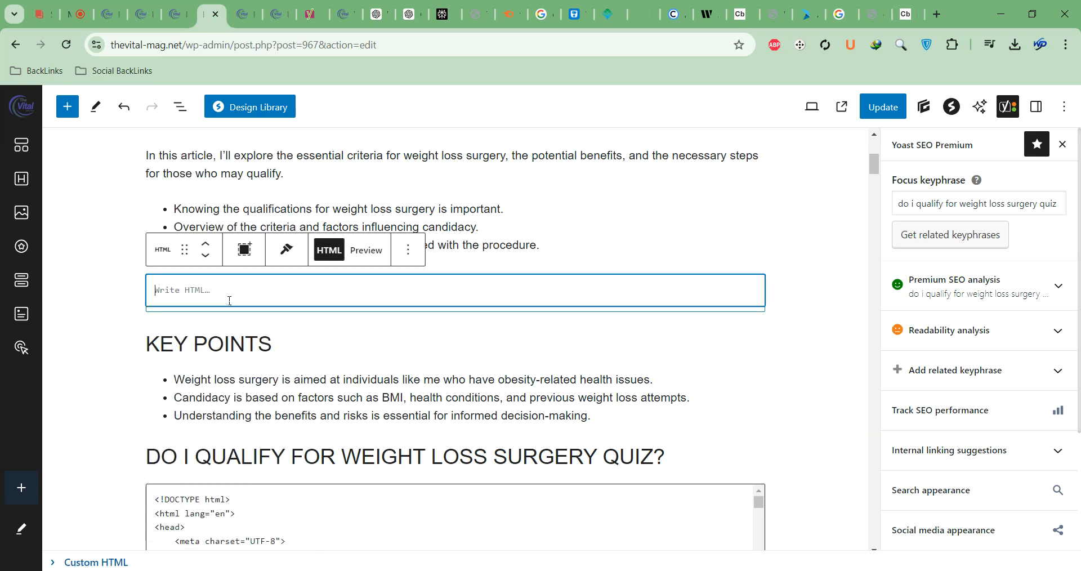
Step: Paste the Ethereum widget code into the Custom HTML block and preview the chart down to its RSI section
key("ctrl+v")
left_click(352, 258)
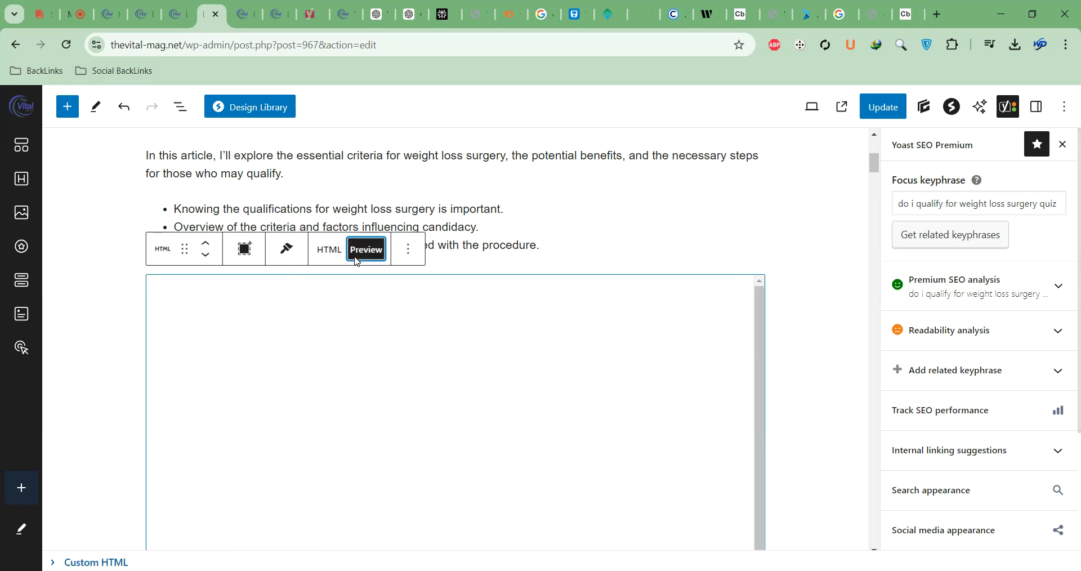
scroll(815, 292, "down", 2)
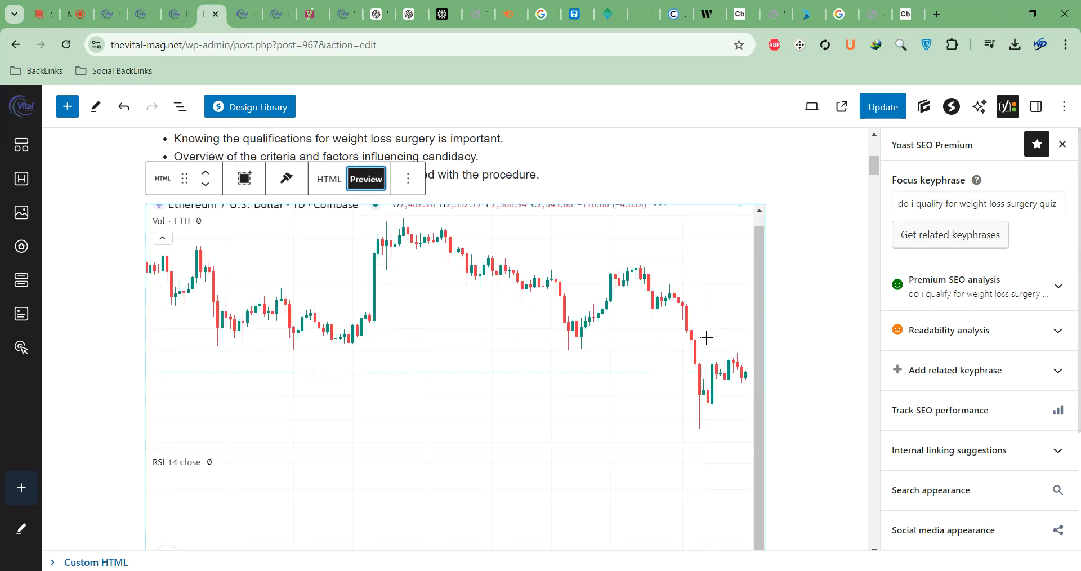
scroll(626, 342, "up", 6)
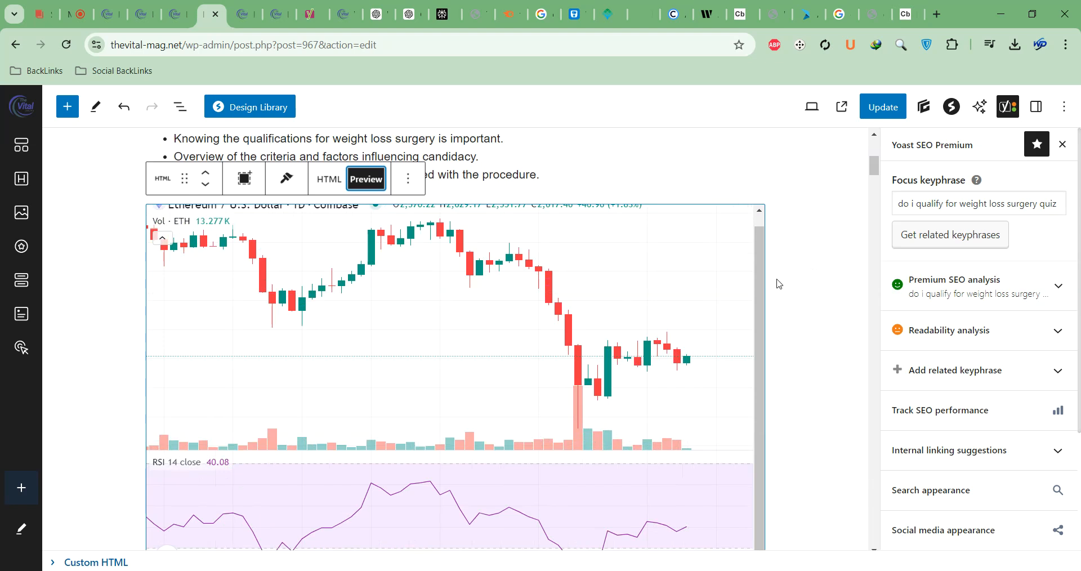
scroll(760, 315, "up", 1)
scroll(292, 375, "down", 3)
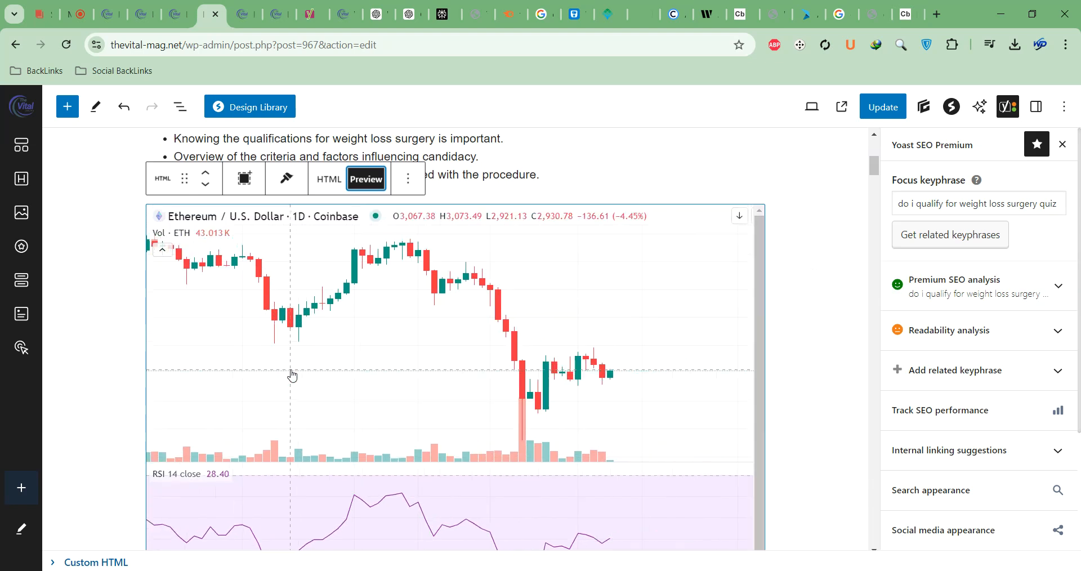
scroll(292, 376, "down", 2)
scroll(773, 342, "down", 4)
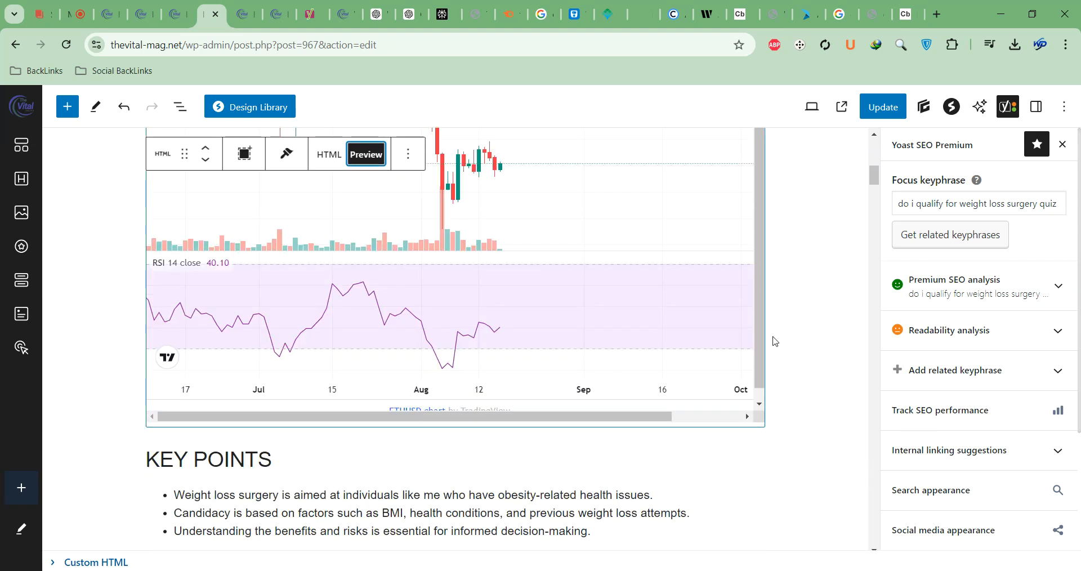
Step: Examine how the chart sits within the post at reduced page zoom, and reset the zoom to 100%
key("ctrl+minus")
key("ctrl+minus")
key("ctrl+minus")
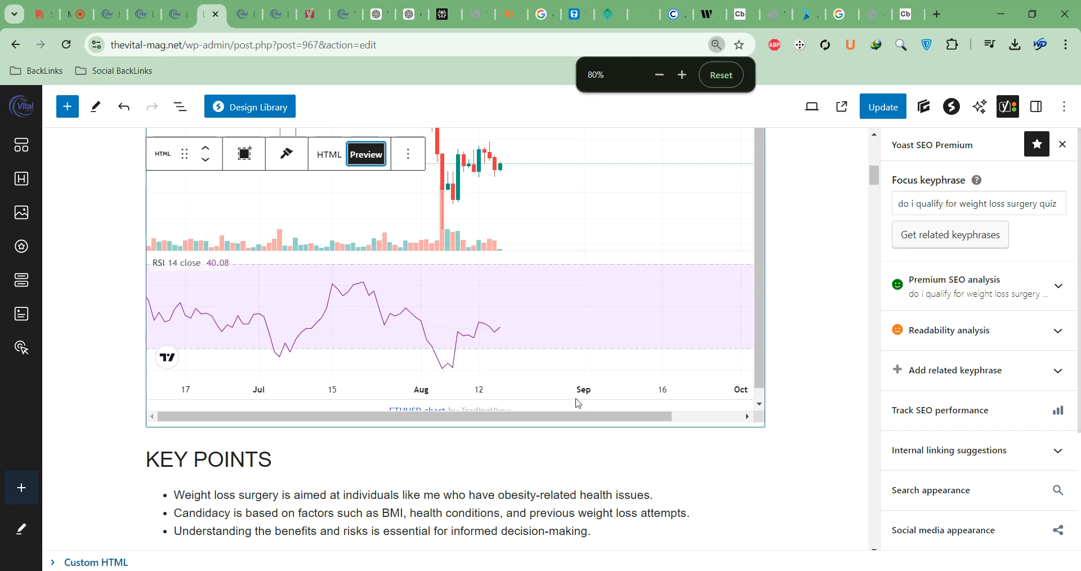
scroll(925, 232, "down", 1)
scroll(881, 257, "up", 6)
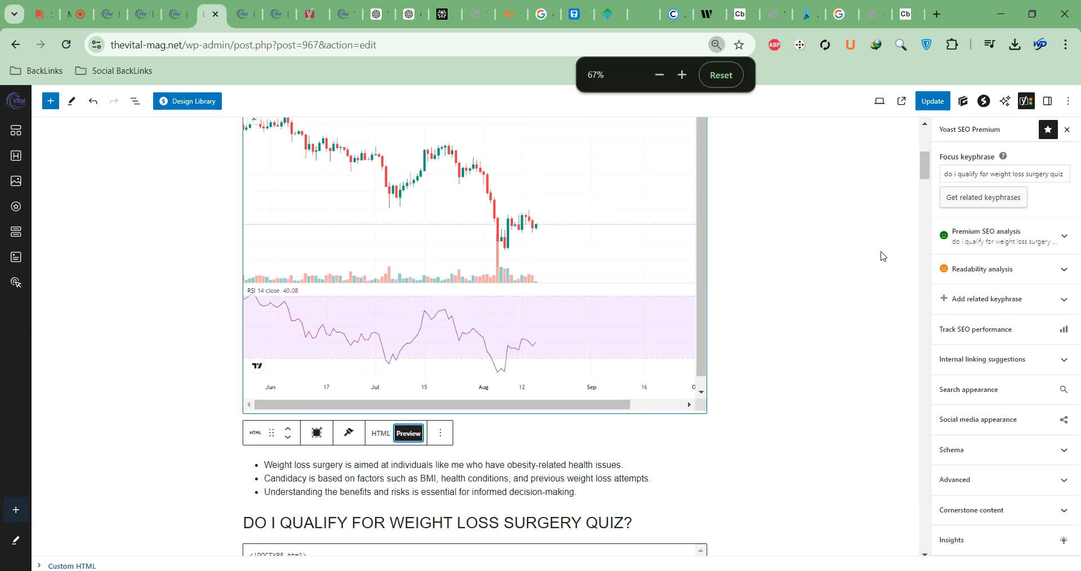
scroll(717, 307, "down", 2)
key("ctrl+minus")
key("ctrl+minus")
key("ctrl+minus")
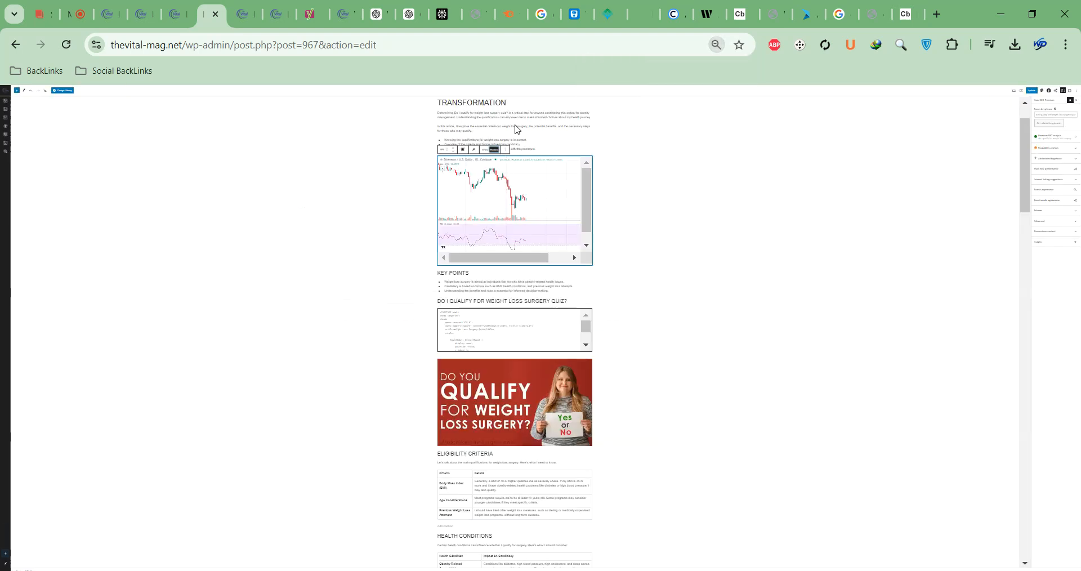
left_click(716, 44)
left_click(702, 79)
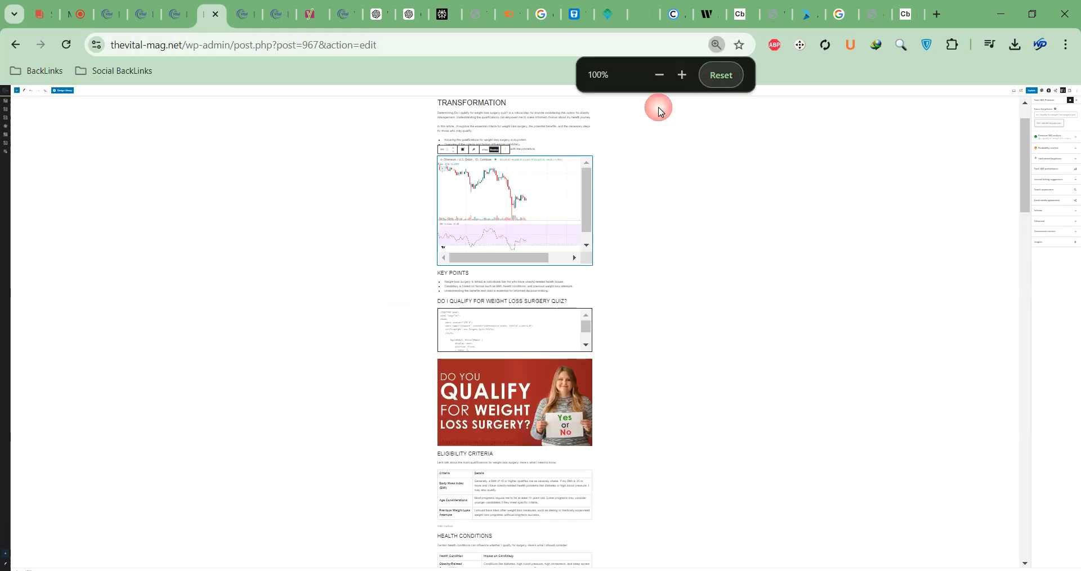
Step: Delete the Custom HTML block with the Ethereum chart from the post
left_click(408, 340)
scroll(467, 293, "down", 3)
scroll(459, 296, "up", 2)
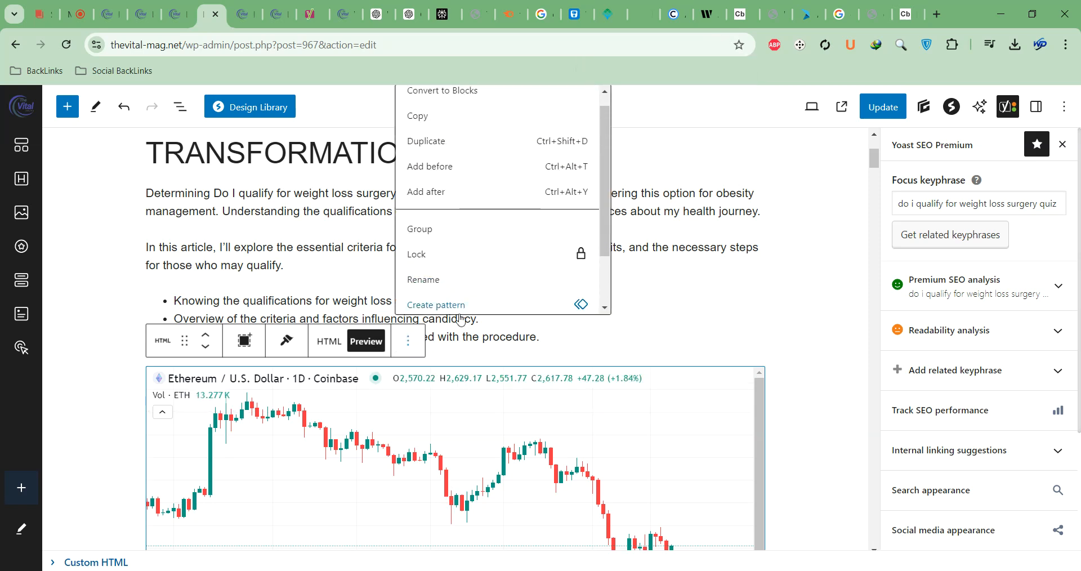
scroll(458, 298, "down", 2)
left_click(453, 299)
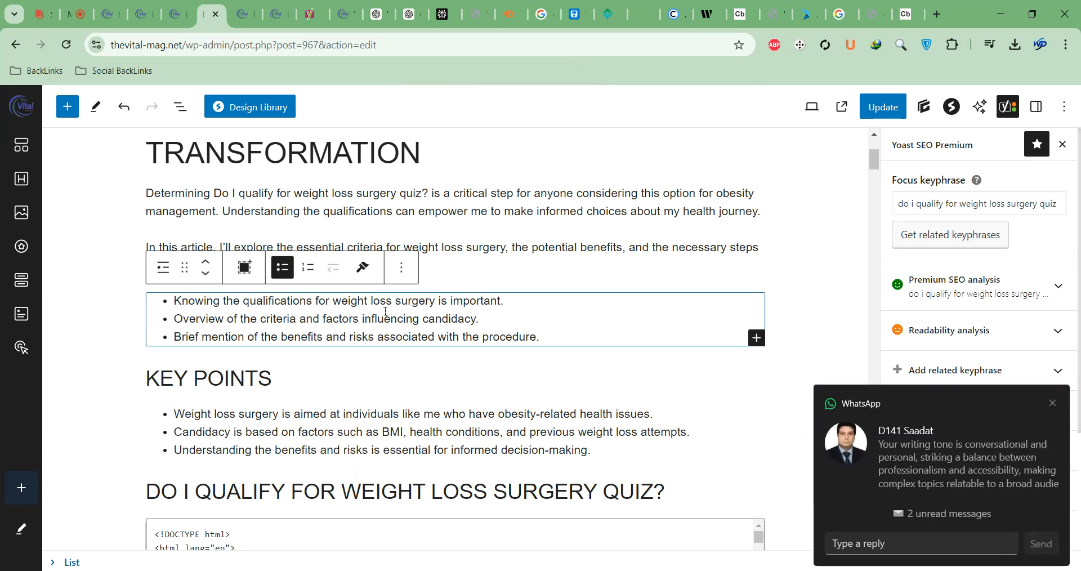
Step: Open the contact's new WhatsApp message, dismiss the voice-message notification, review the writing tone description and return to the post editor
left_click(956, 450)
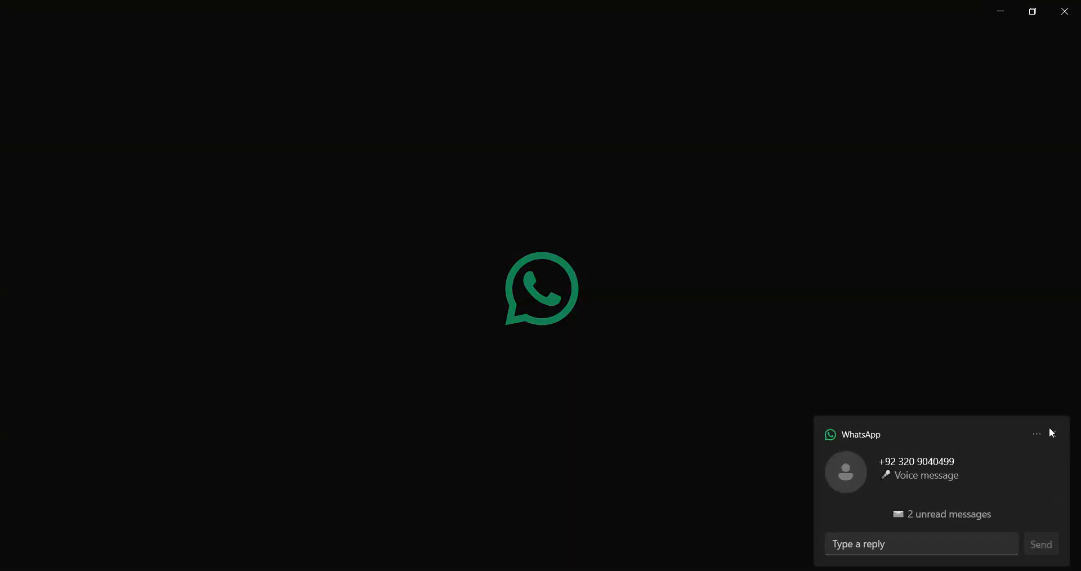
left_click(1054, 435)
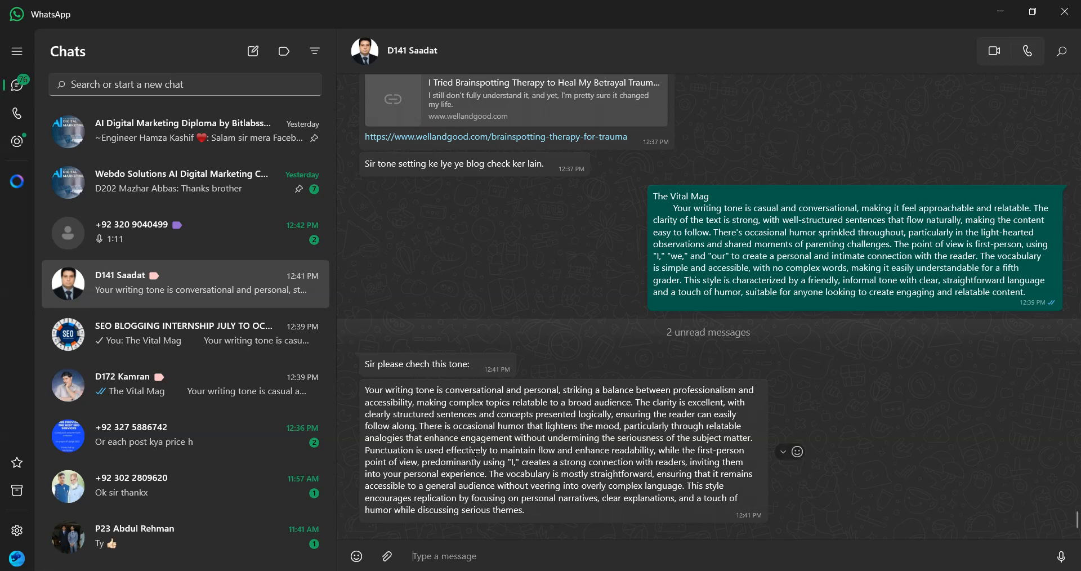
double_click(511, 465)
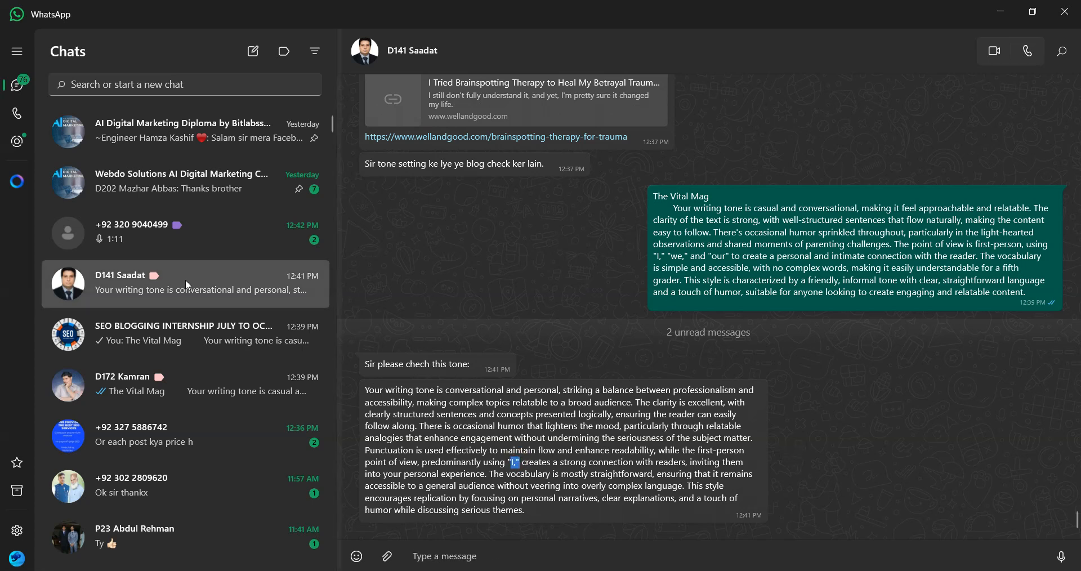
left_click(999, 10)
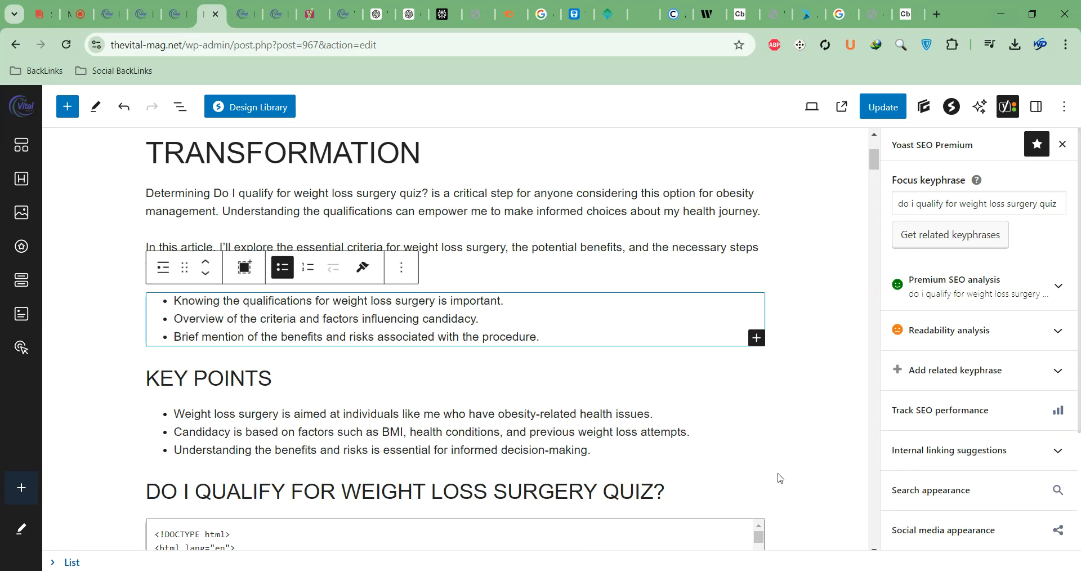
Step: Reopen the WhatsApp chat, open the contact's wellandgood.com brainspotting therapy link in Edge and read the article's opening
left_click(527, 570)
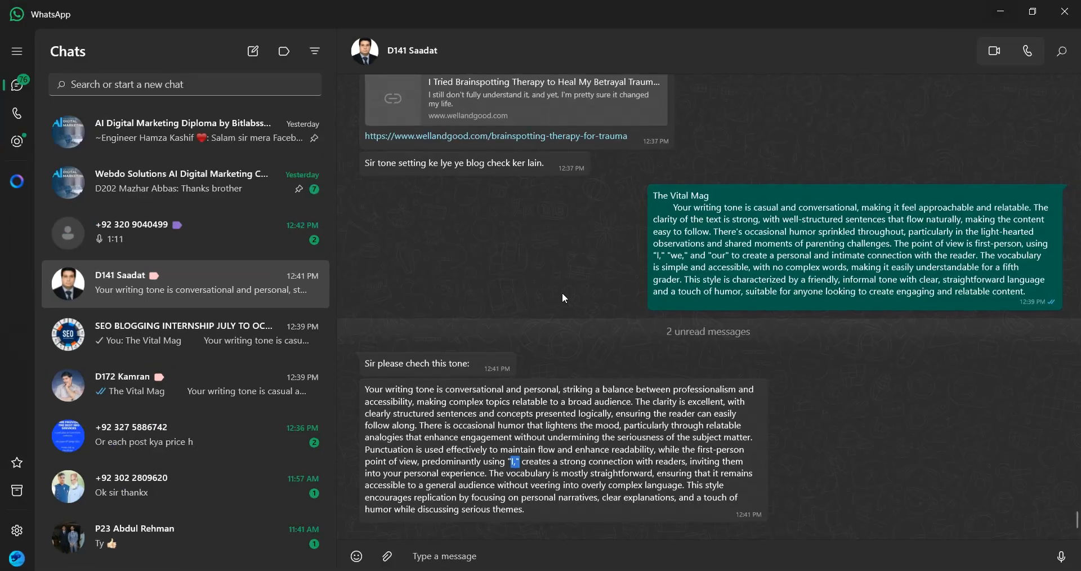
left_click(559, 137)
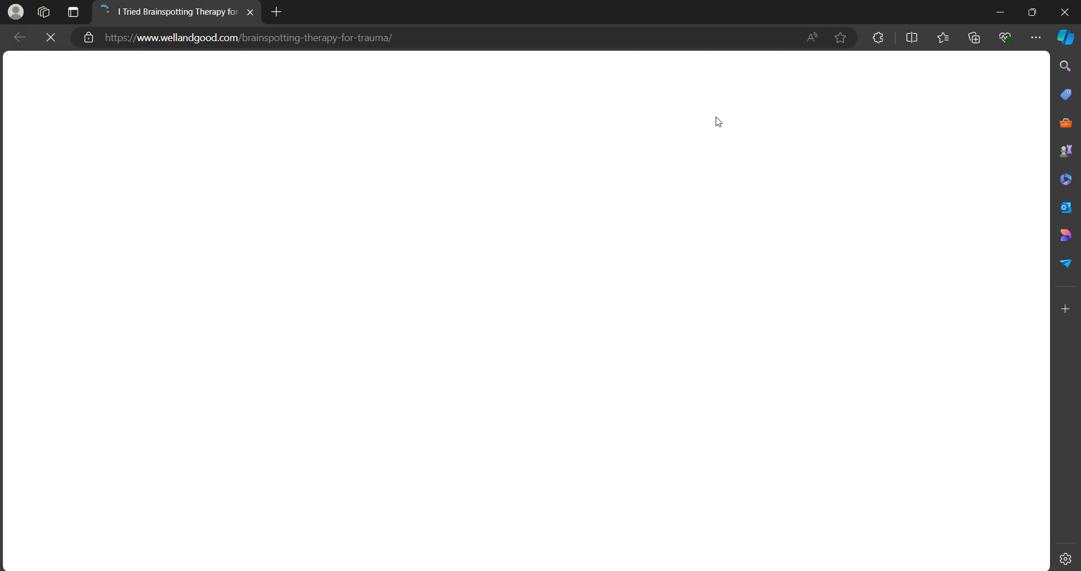
scroll(525, 285, "down", 10)
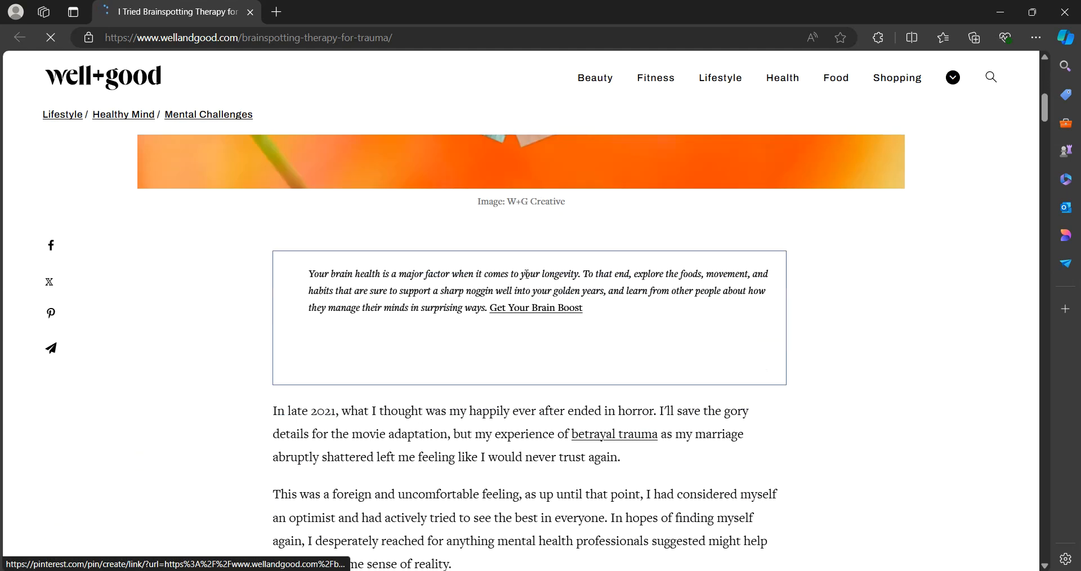
scroll(526, 274, "down", 5)
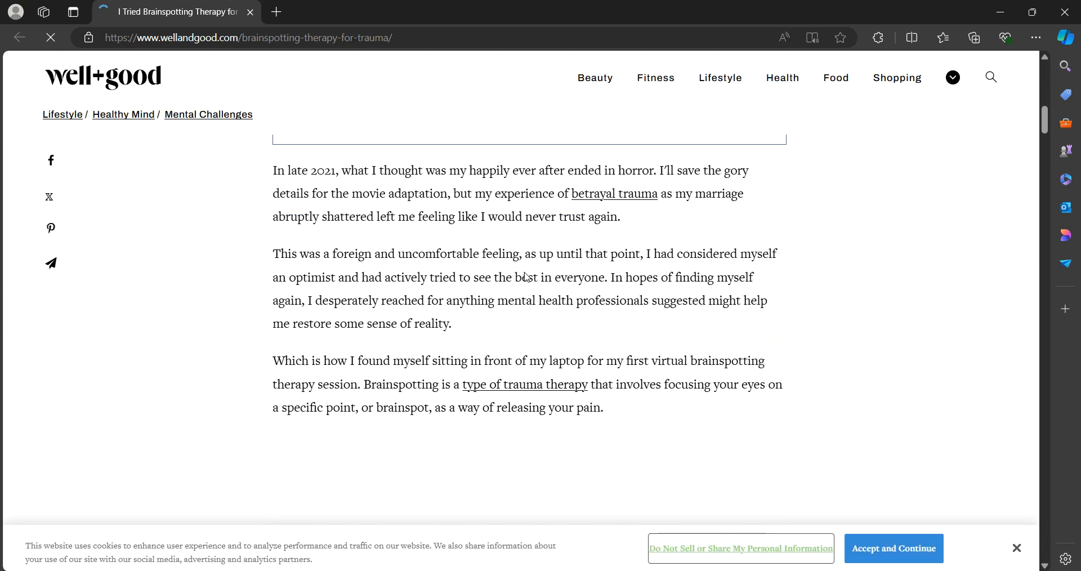
Step: Open the ad-blocker notice's Microsoft Edge instructions, rate them as unhelpful and choose "Instructions unclear" as the feedback
scroll(526, 276, "down", 5)
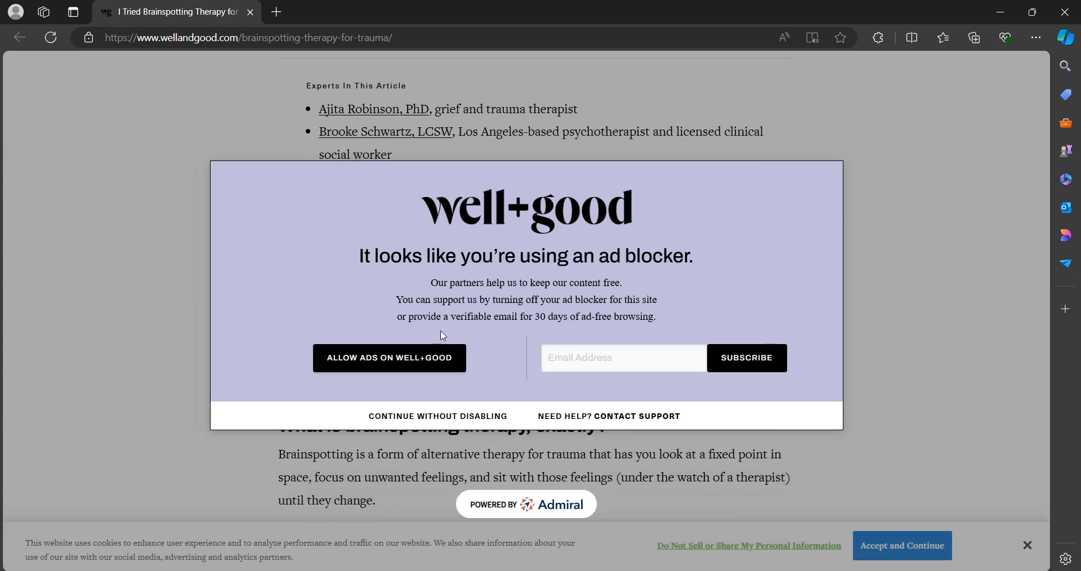
left_click(424, 357)
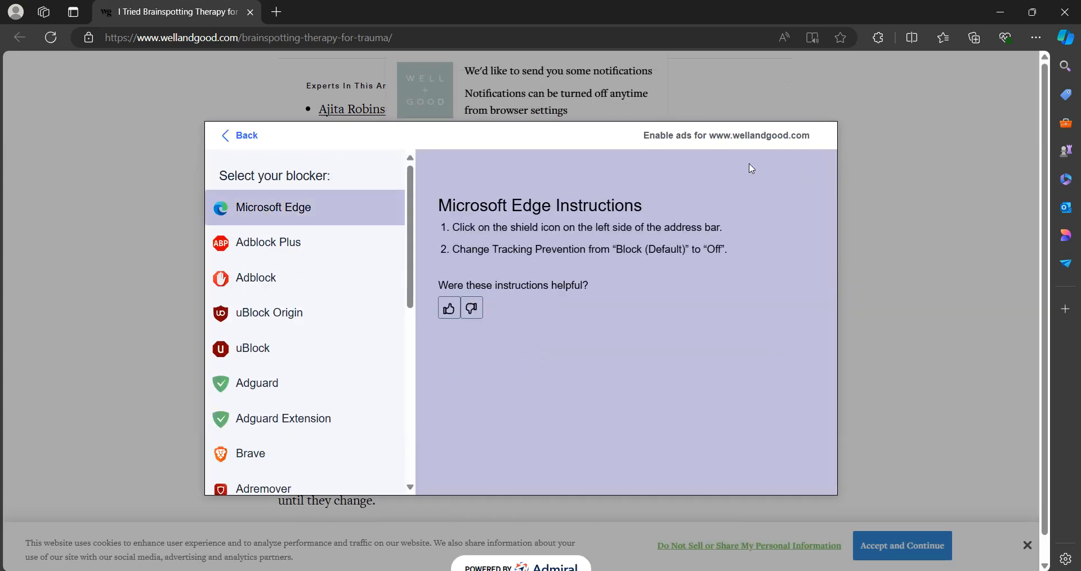
double_click(124, 207)
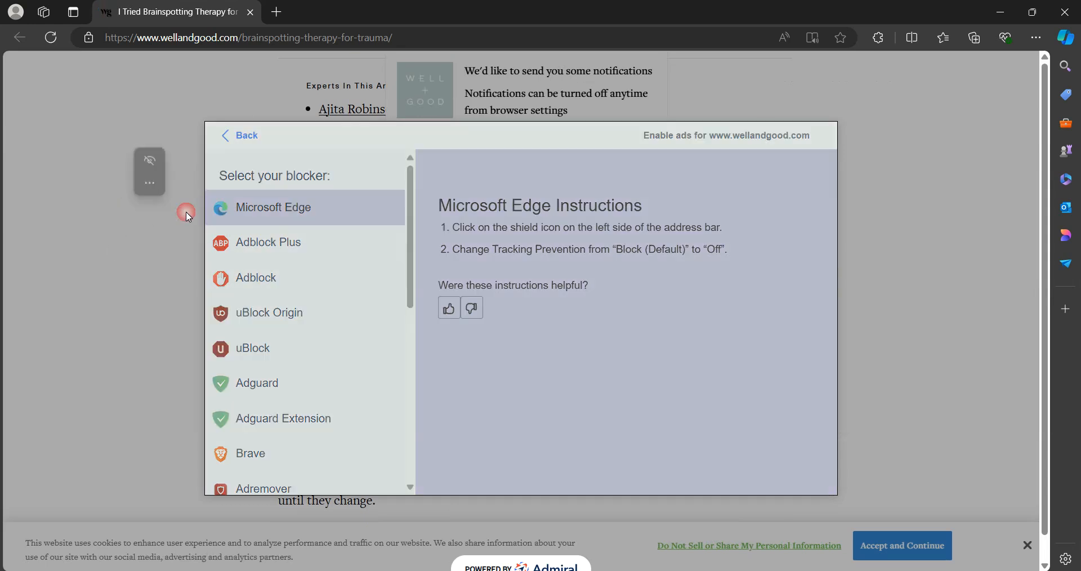
left_click(943, 298)
scroll(924, 304, "down", 2)
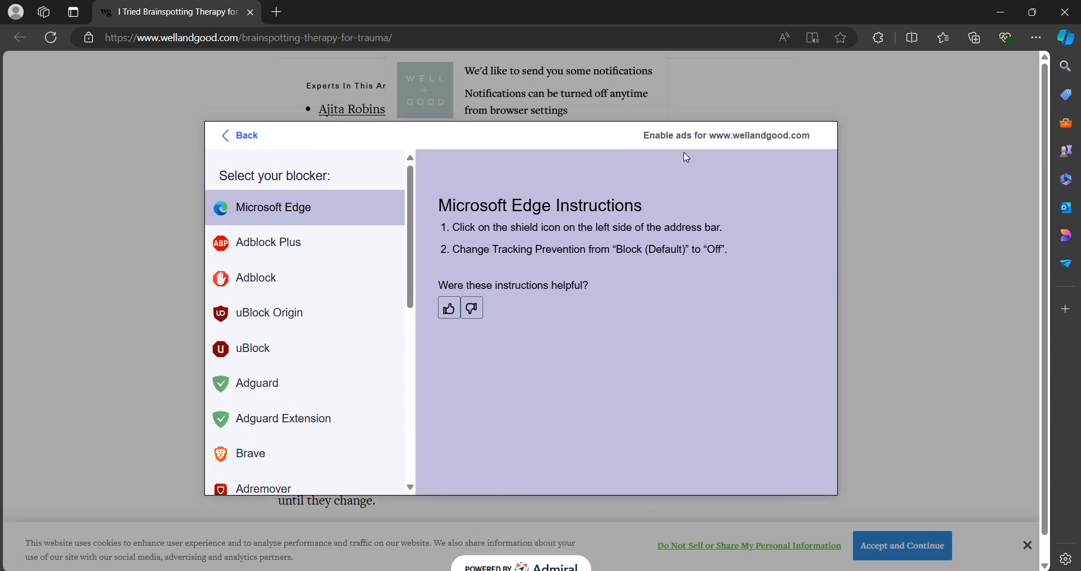
left_click(472, 308)
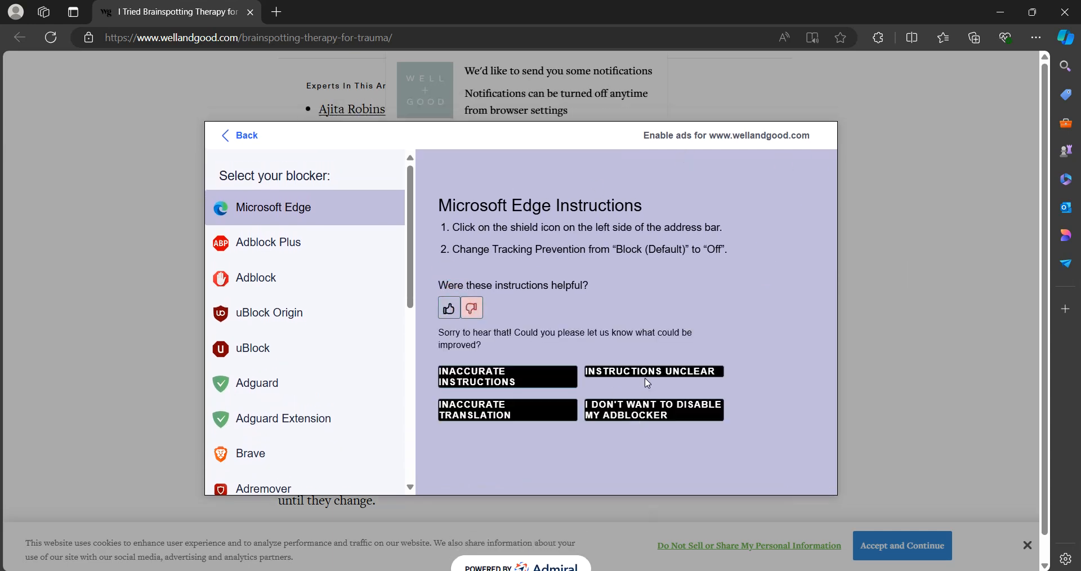
left_click(646, 379)
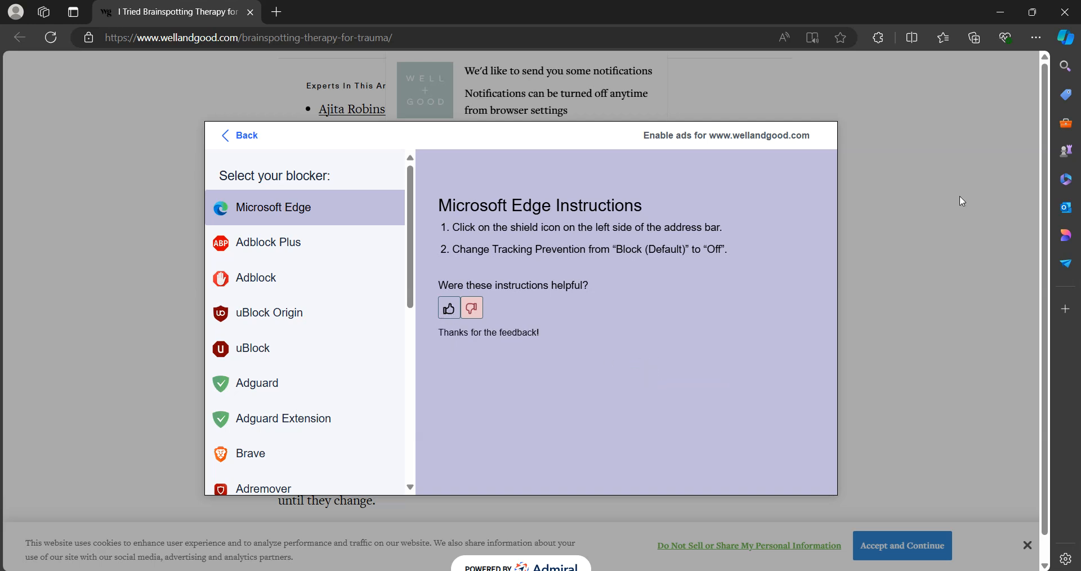
Step: Copy the brainspotting article's URL from Edge and load it in a new Chrome incognito window
left_click(232, 39)
key("ctrl+c")
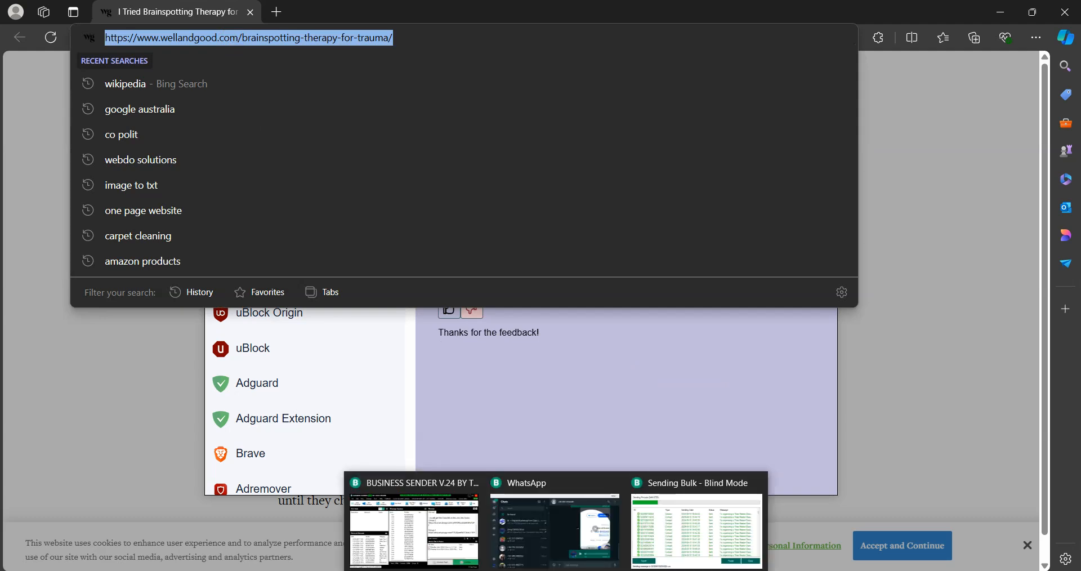
left_click(586, 570)
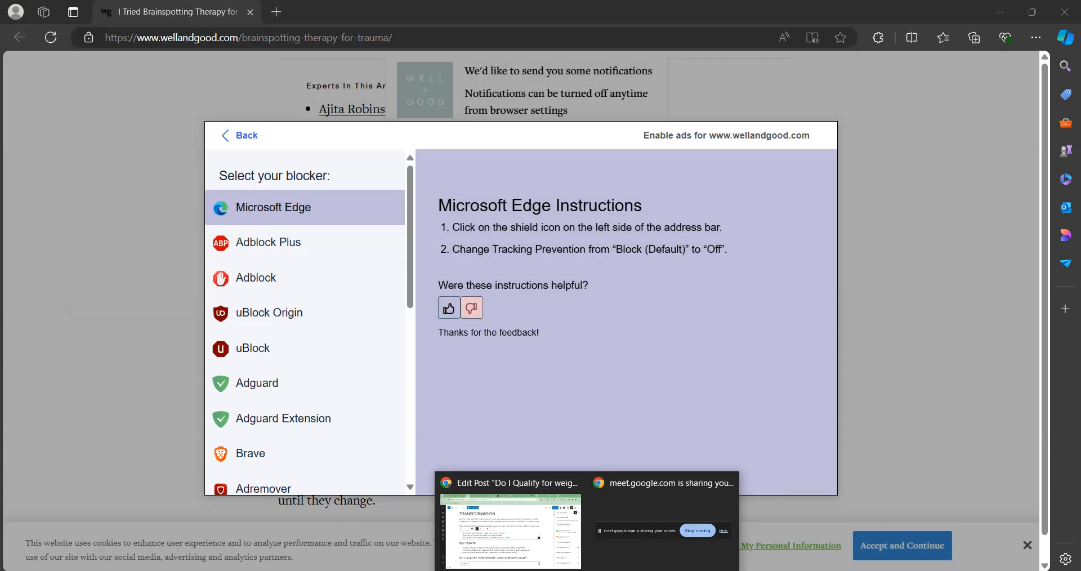
left_click(527, 523)
key("ctrl+shift+n")
key("ctrl+v")
key("Return")
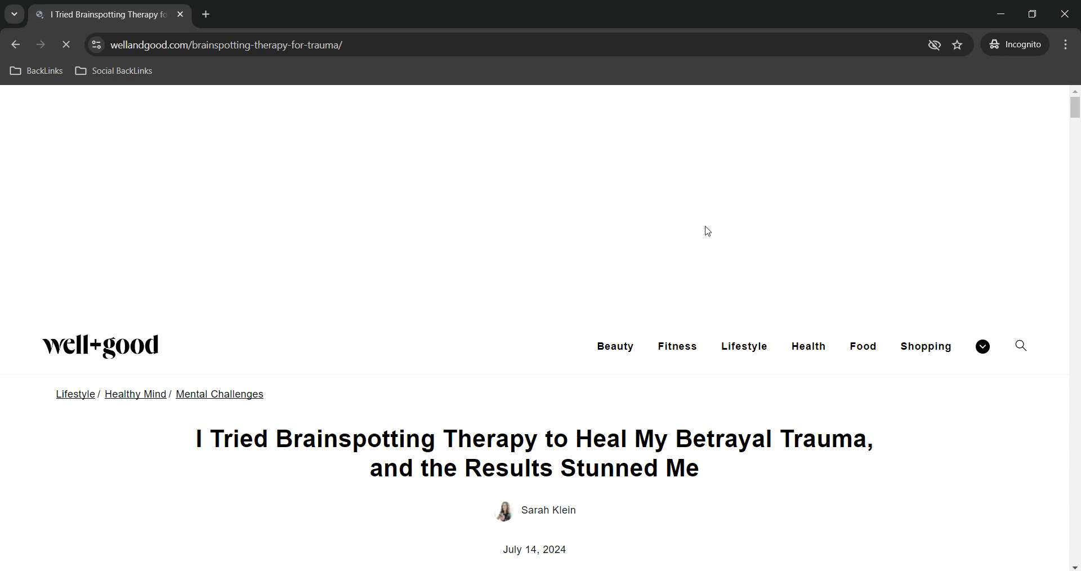
Step: Read through the brainspotting therapy article to judge its writing tone, and close the incognito window
scroll(726, 332, "down", 8)
scroll(725, 325, "down", 5)
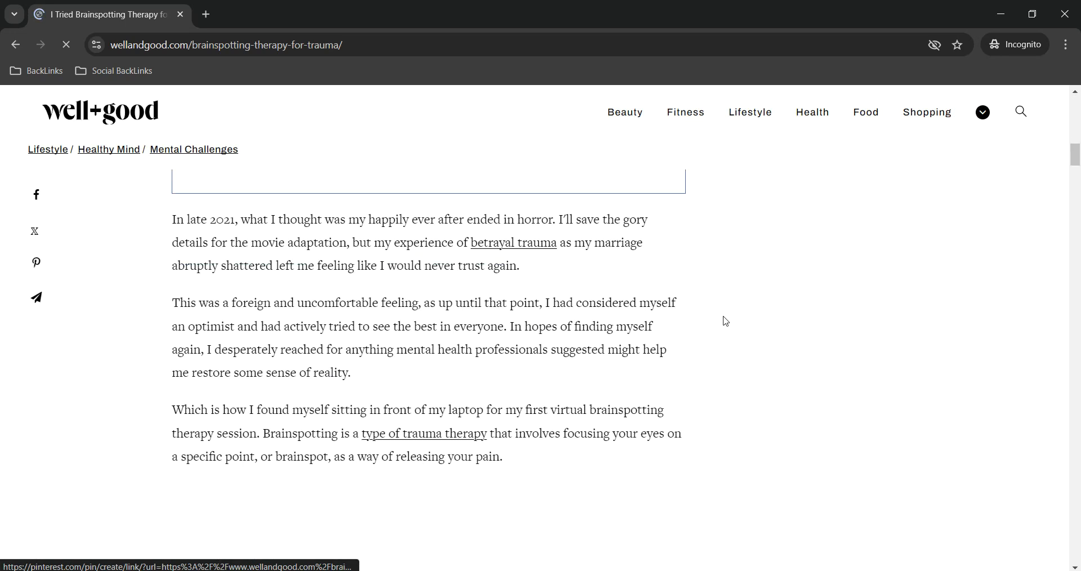
scroll(723, 321, "down", 3)
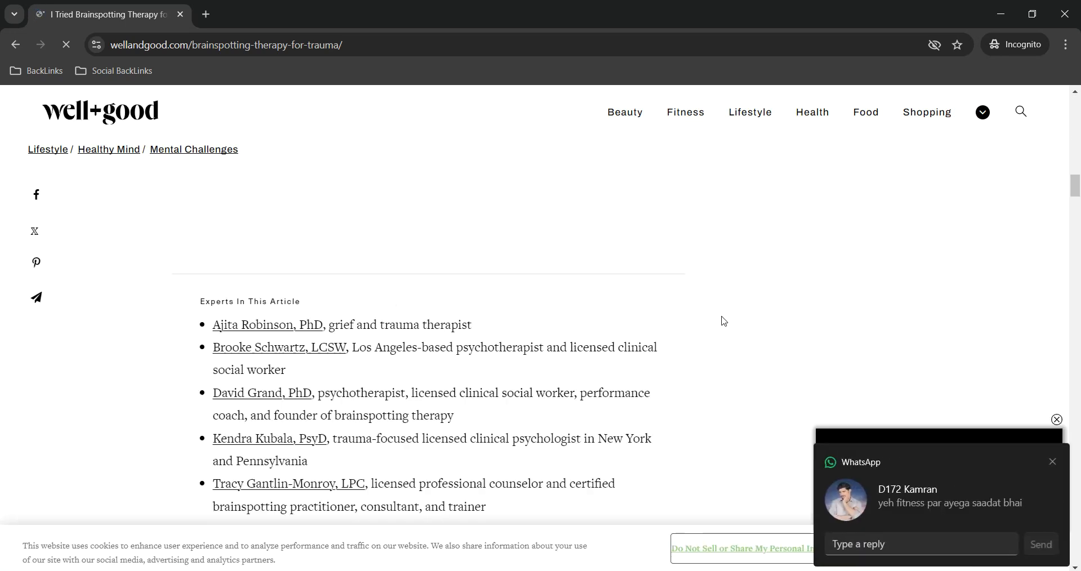
scroll(721, 319, "down", 4)
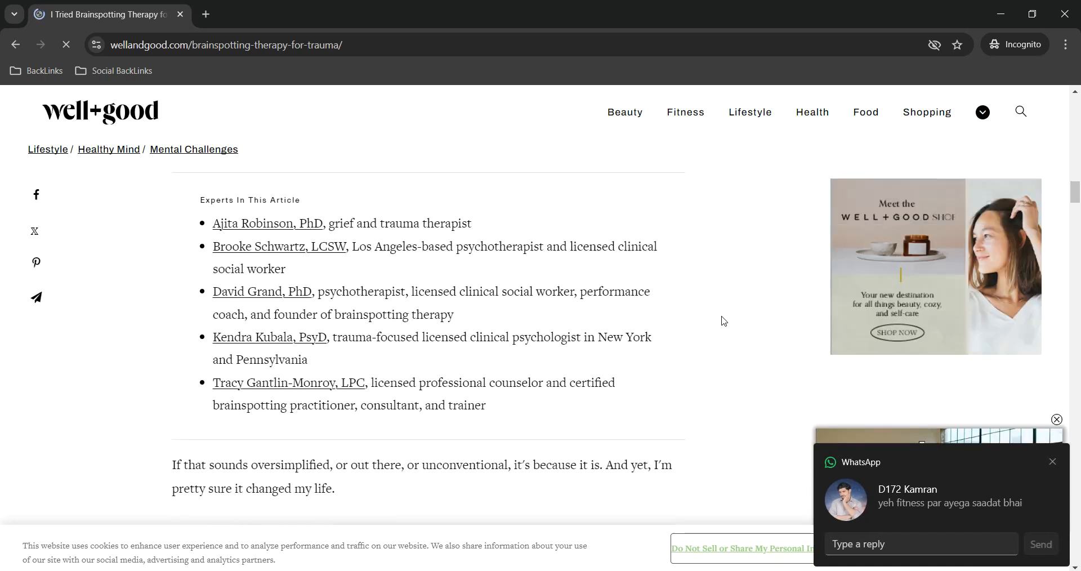
scroll(719, 319, "down", 15)
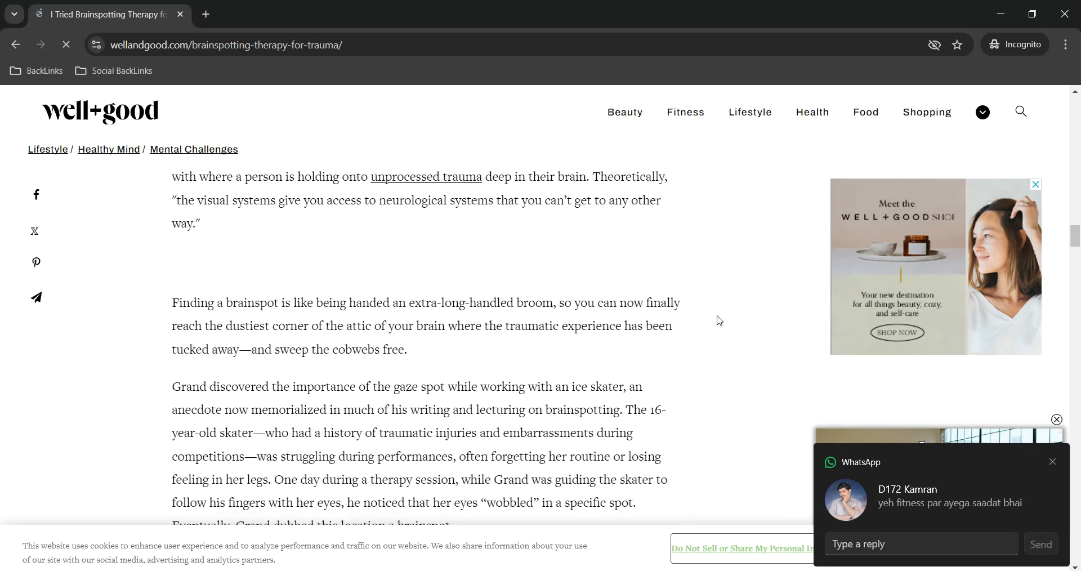
scroll(715, 322, "down", 12)
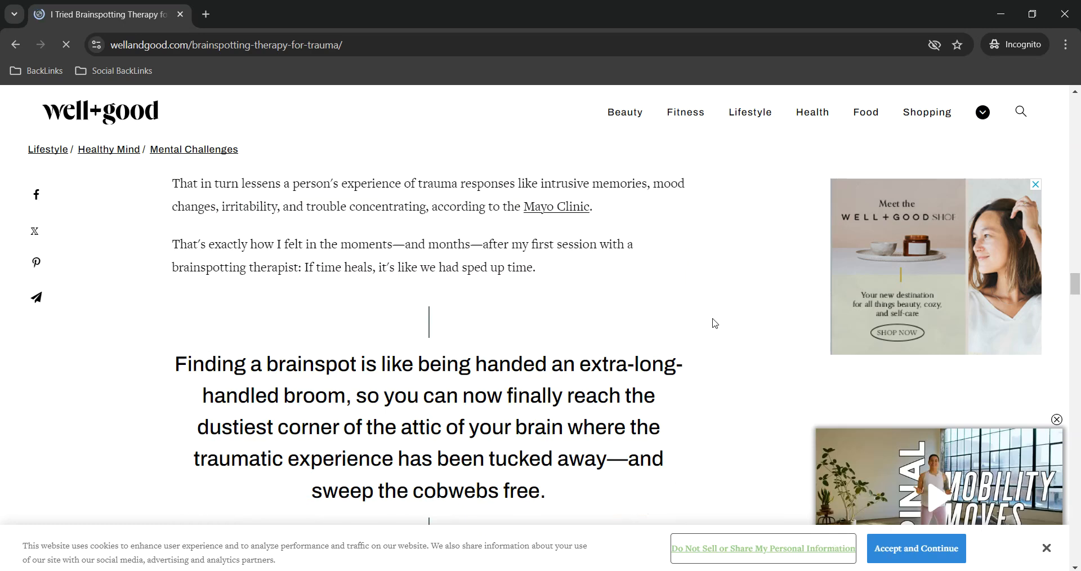
scroll(715, 323, "down", 14)
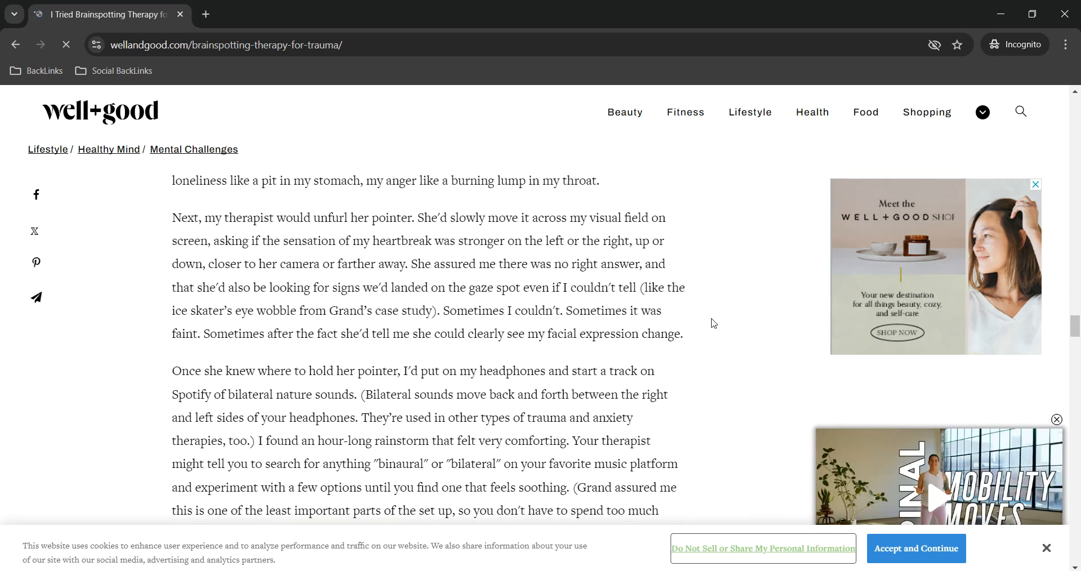
scroll(710, 323, "down", 9)
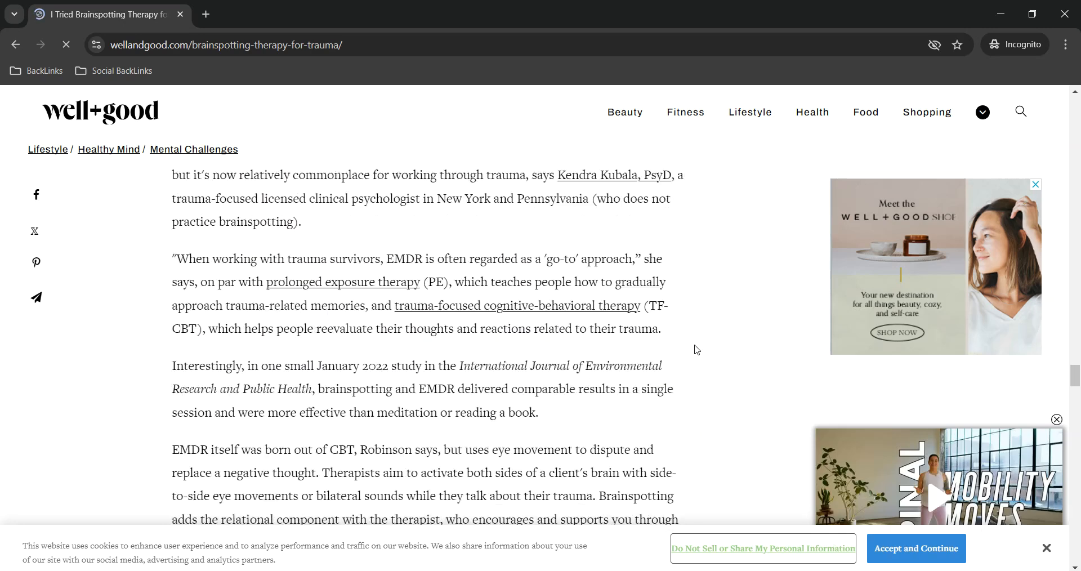
left_click(1066, 16)
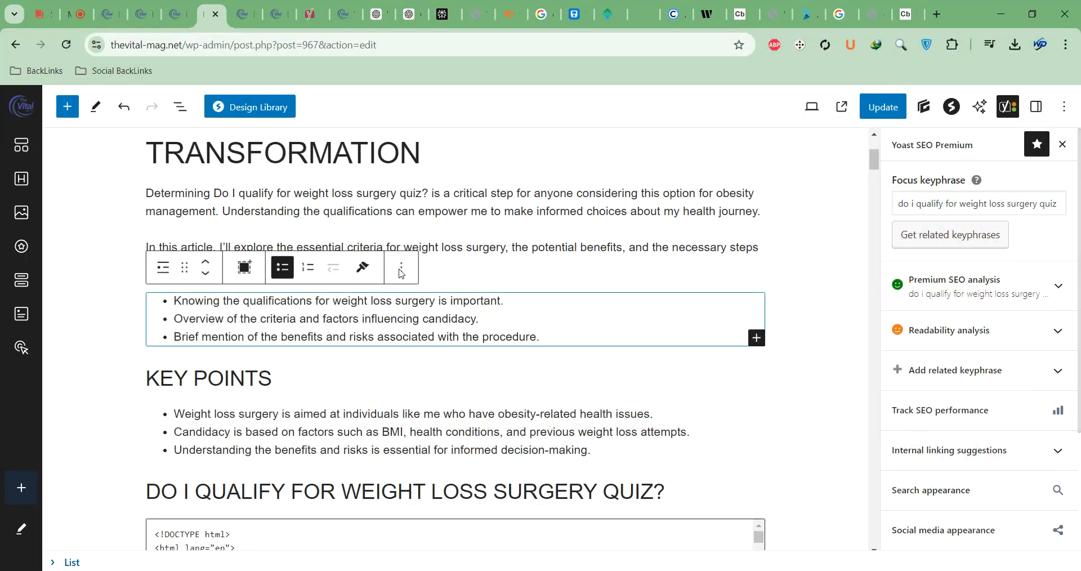
Step: Switch to WhatsApp, open the chat with the new message about fitness and read that message
key("alt+Tab")
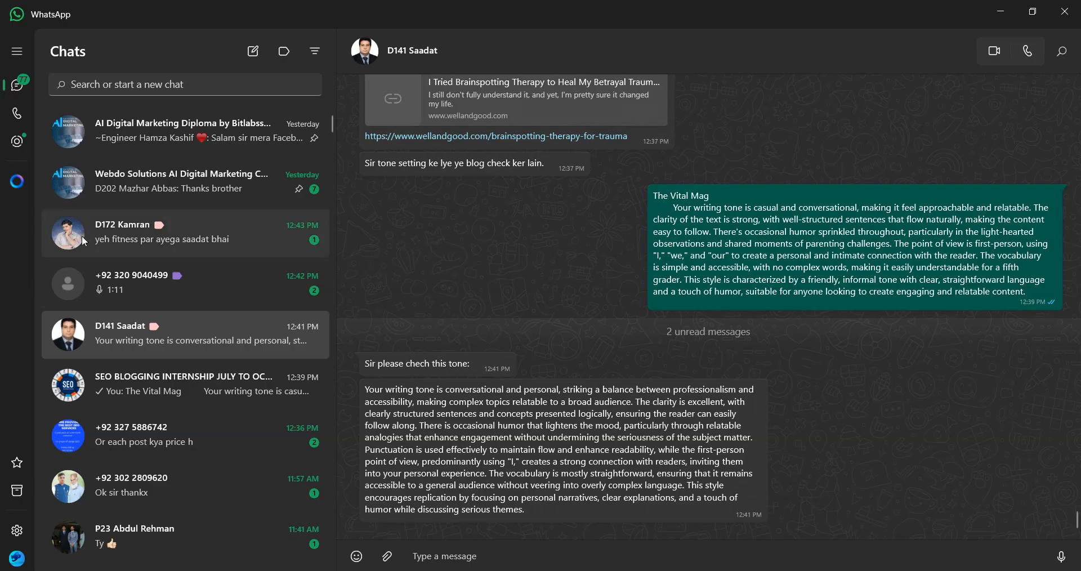
left_click(124, 242)
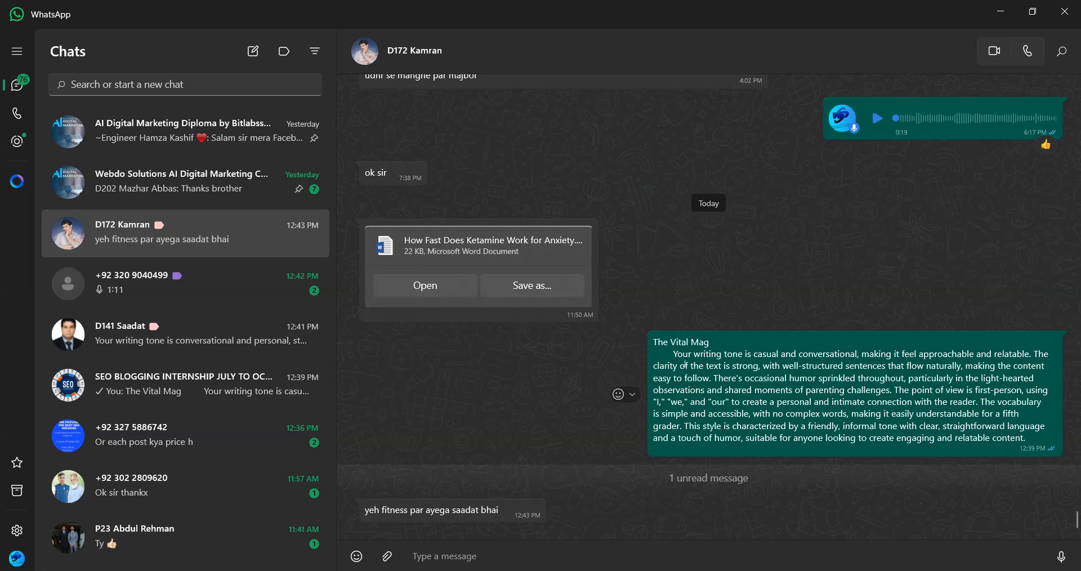
left_click_drag(379, 510, 448, 510)
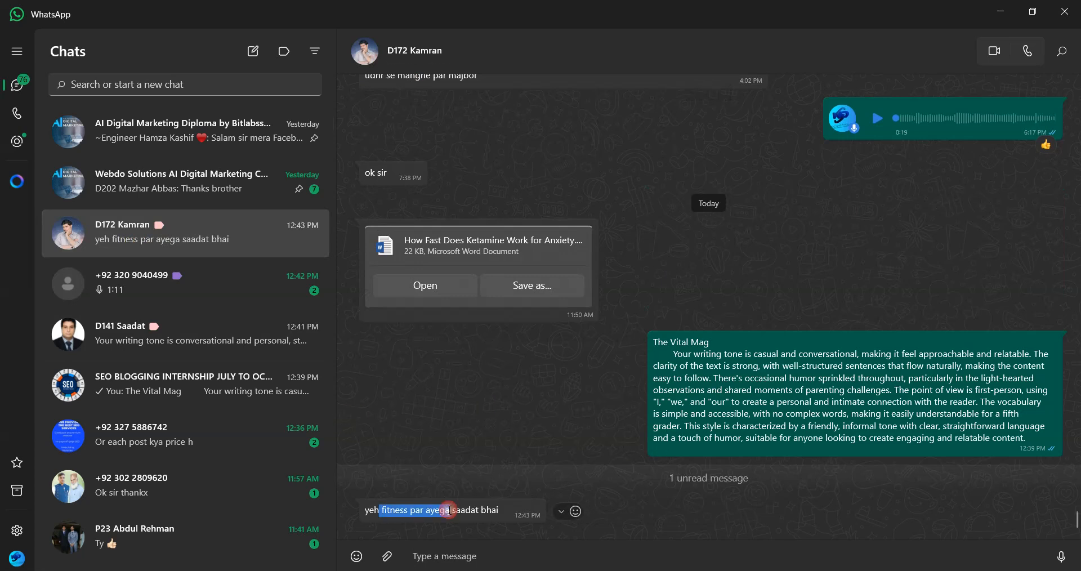
left_click(460, 318)
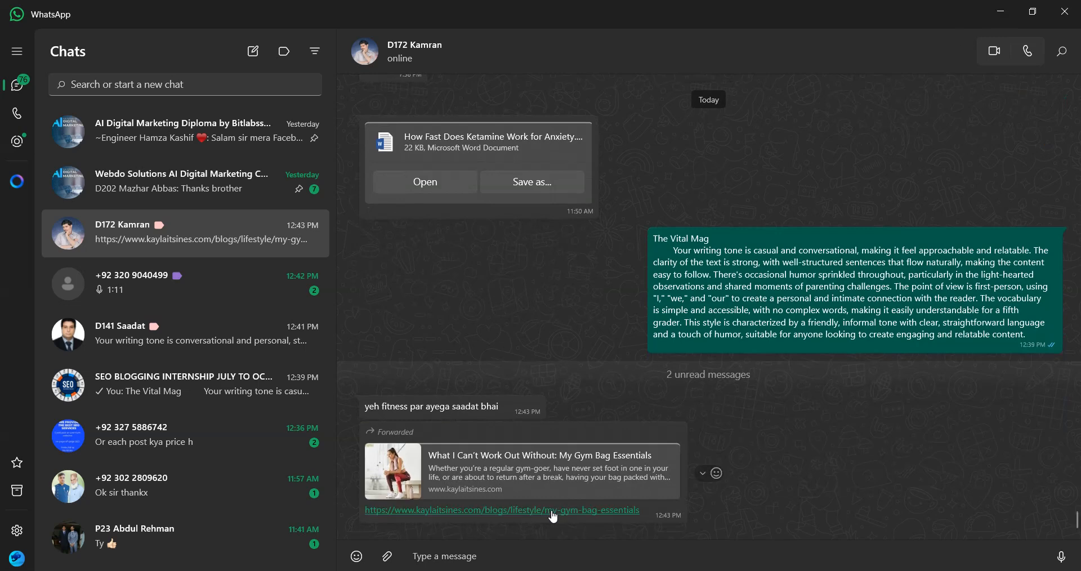
Step: Open the forwarded kaylaitsines.com gym bag essentials link in Edge and read the article through to the page's end
left_click(554, 512)
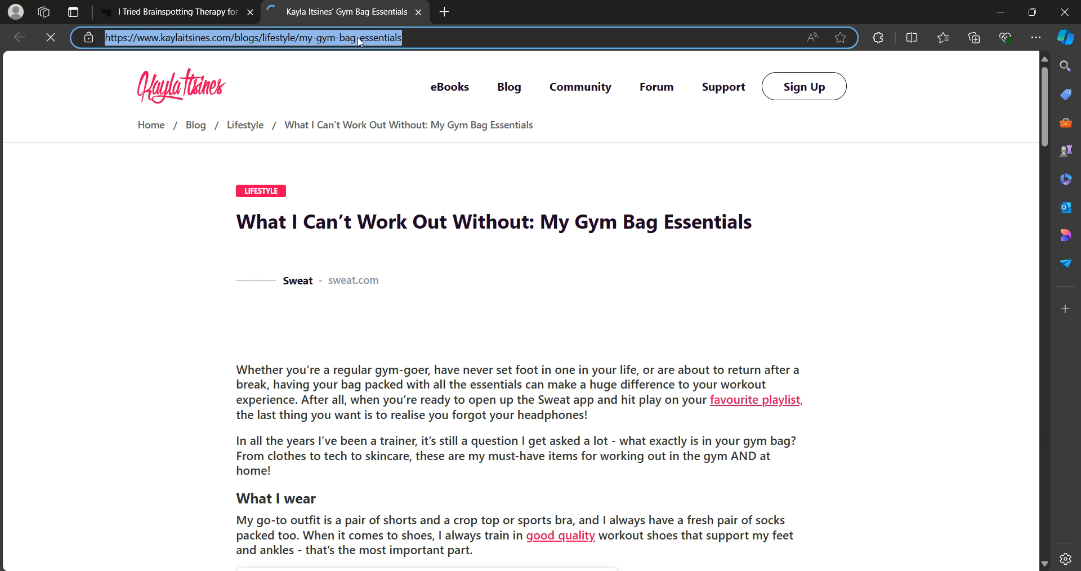
scroll(411, 338, "down", 5)
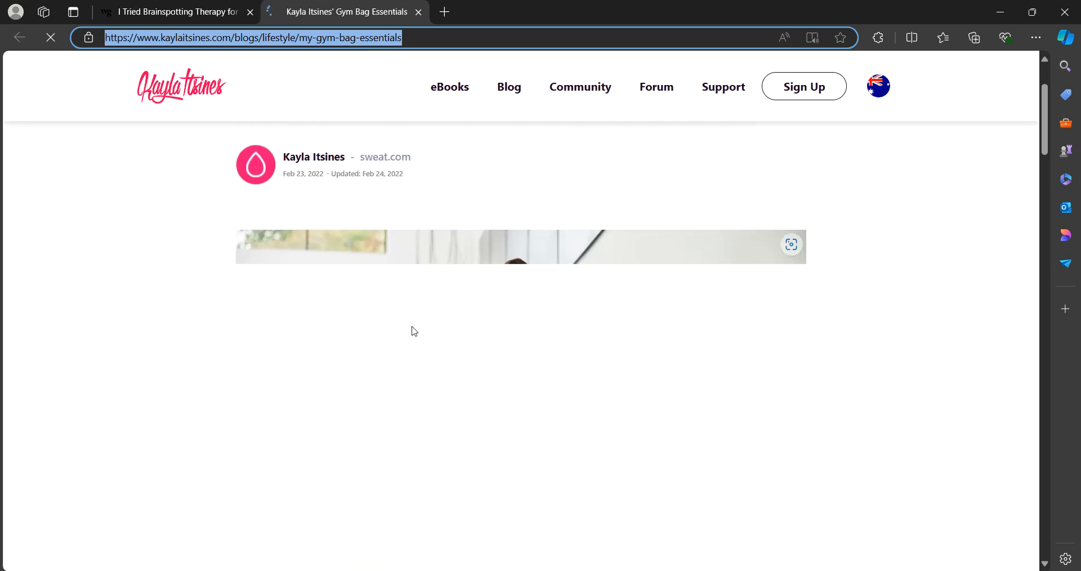
scroll(423, 355, "down", 5)
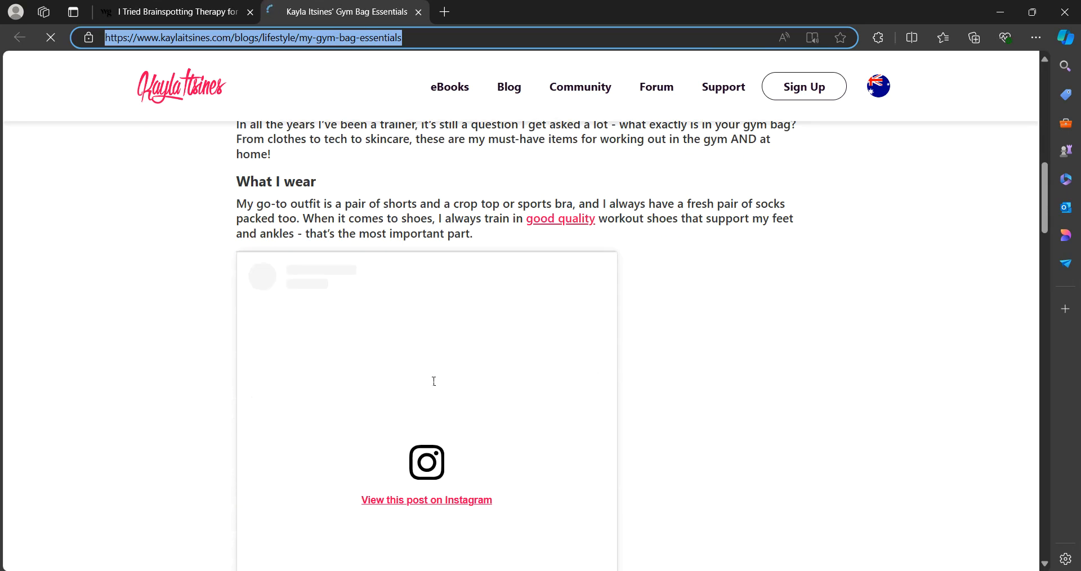
scroll(331, 195, "down", 5)
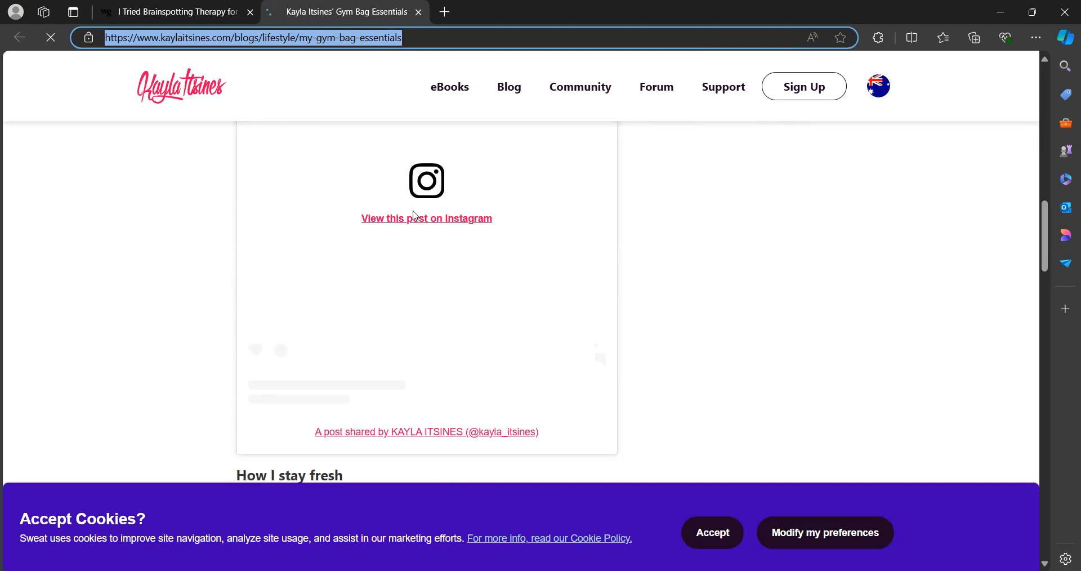
scroll(296, 141, "down", 5)
scroll(294, 145, "down", 10)
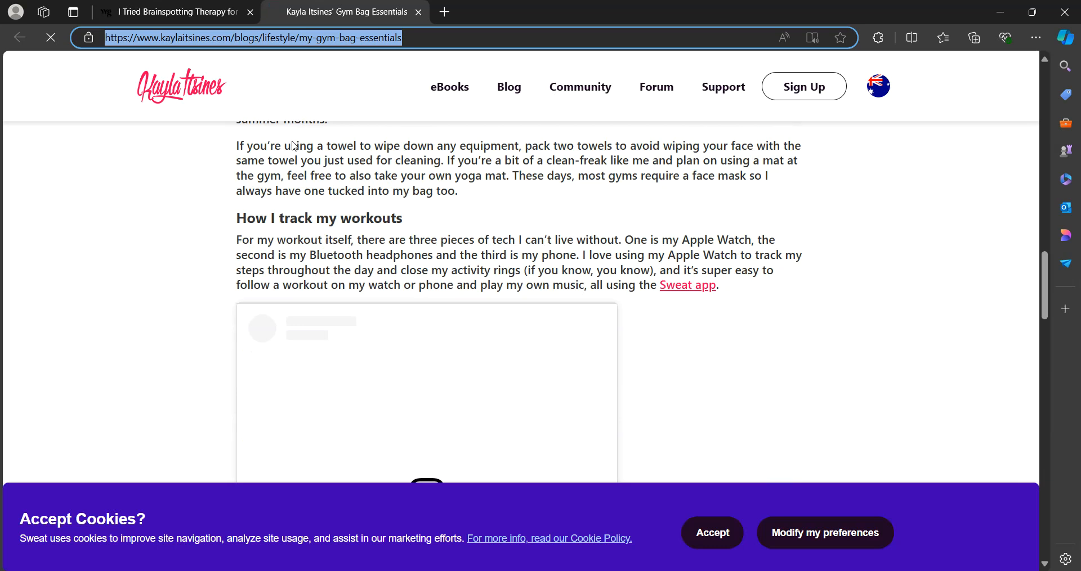
scroll(304, 145, "down", 10)
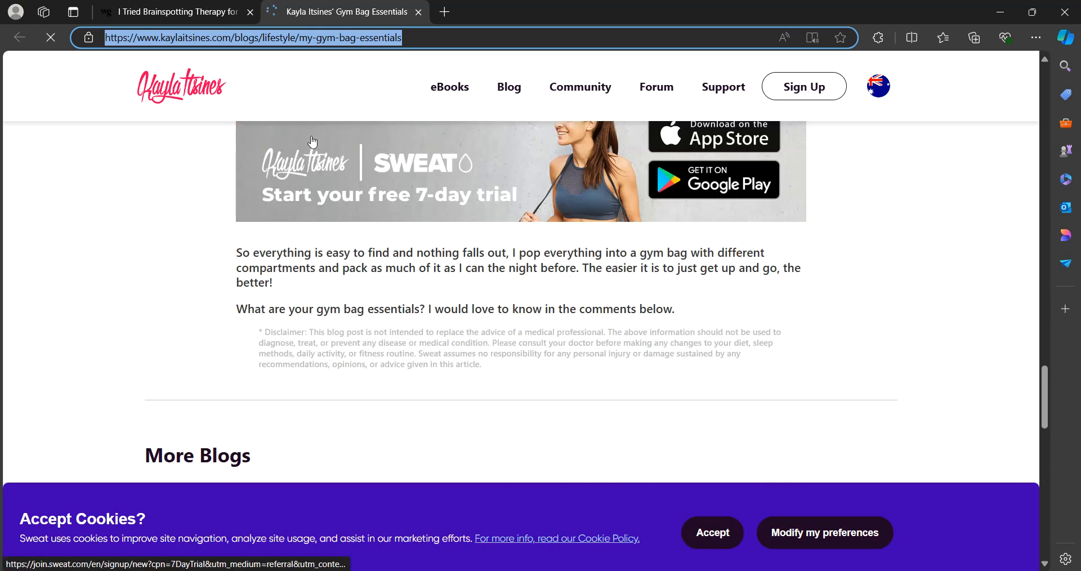
scroll(315, 148, "down", 5)
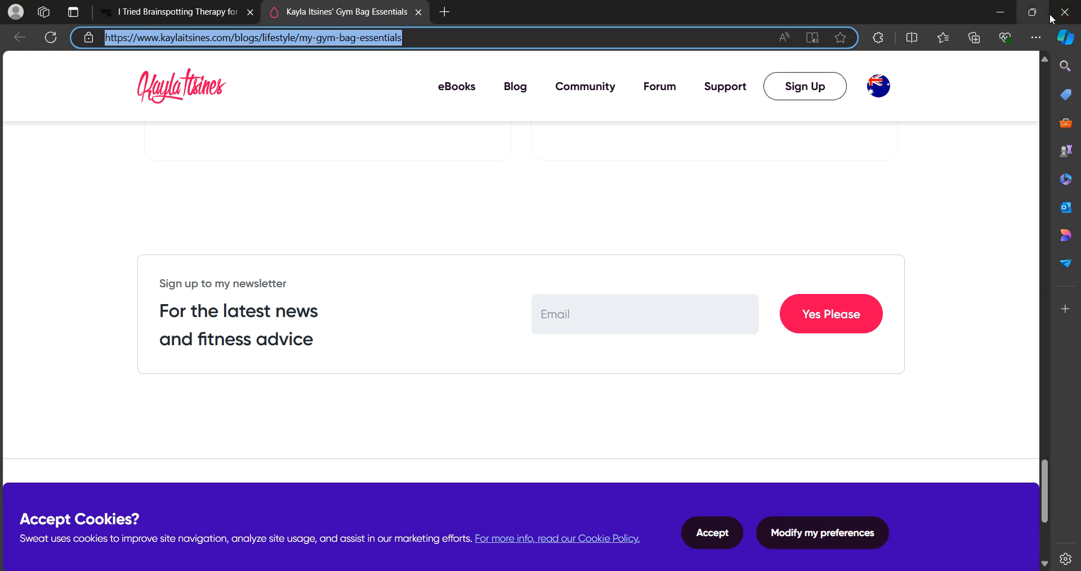
Step: Return to the weight loss surgery quiz post in Chrome's post editor and open its published page
key("alt+Tab")
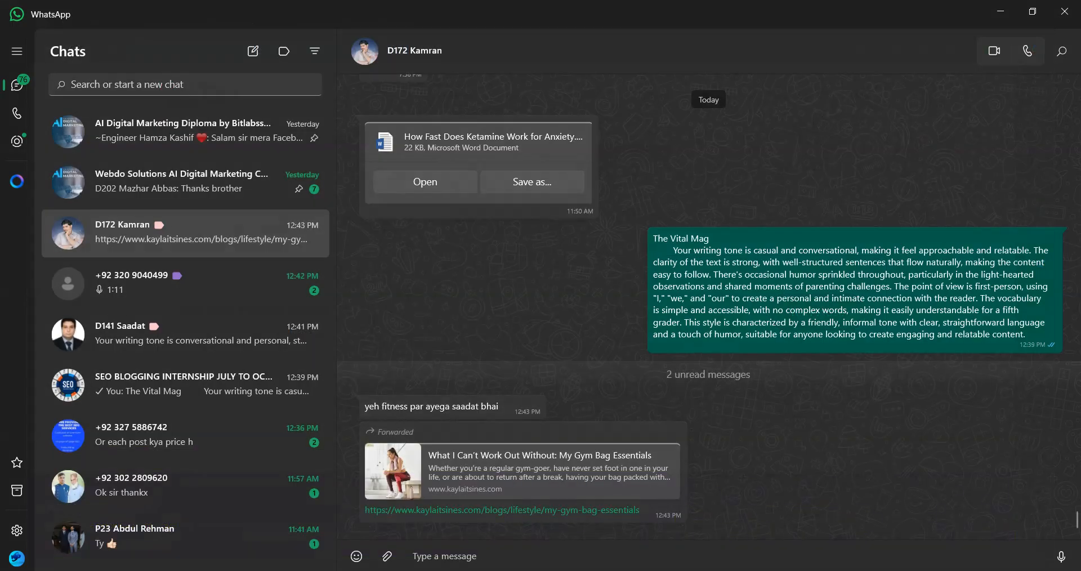
left_click(533, 512)
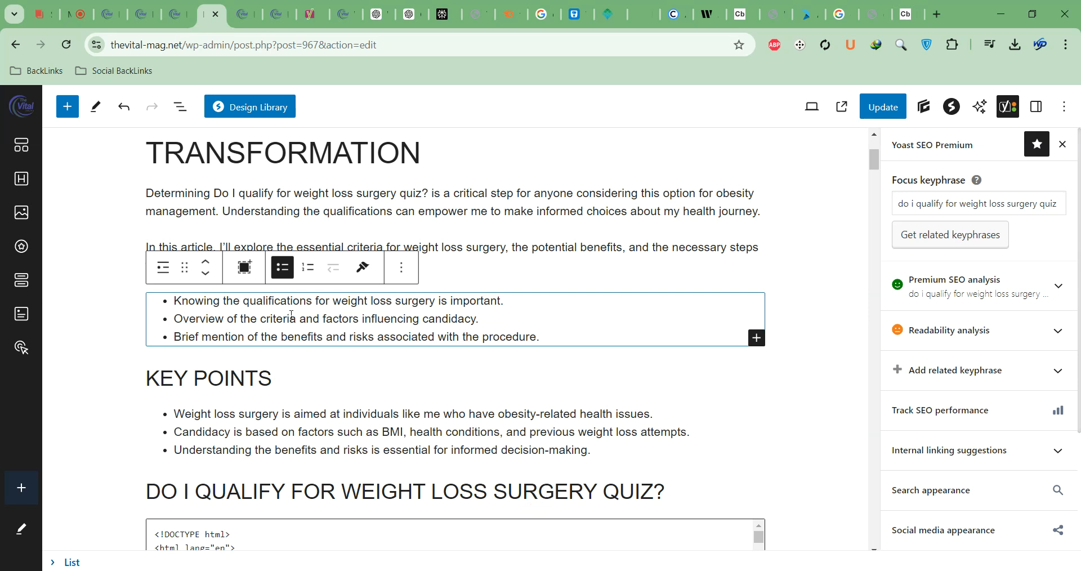
scroll(311, 338, "up", 3)
scroll(337, 225, "down", 4)
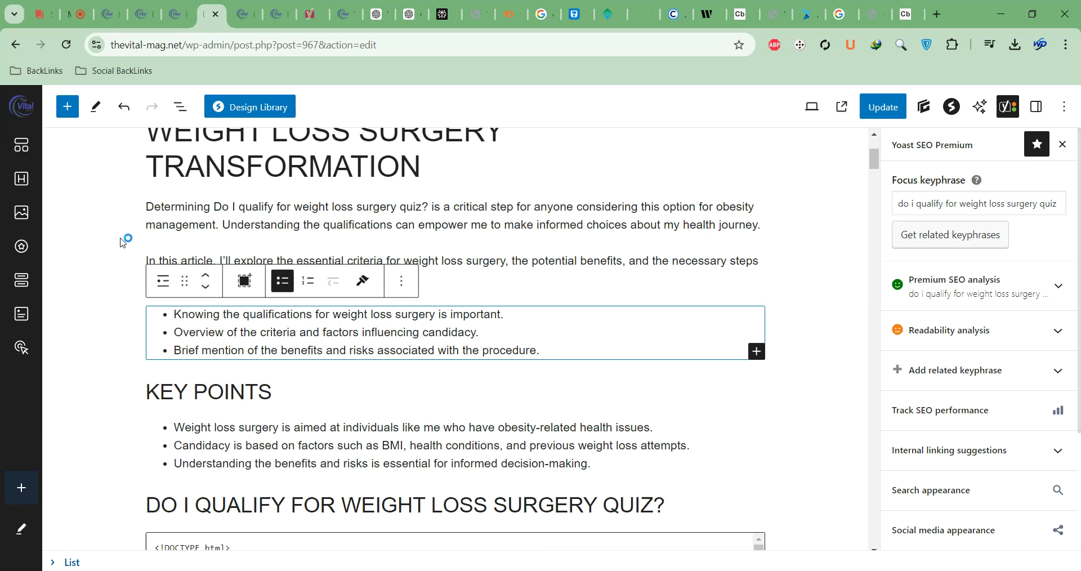
left_click(213, 202)
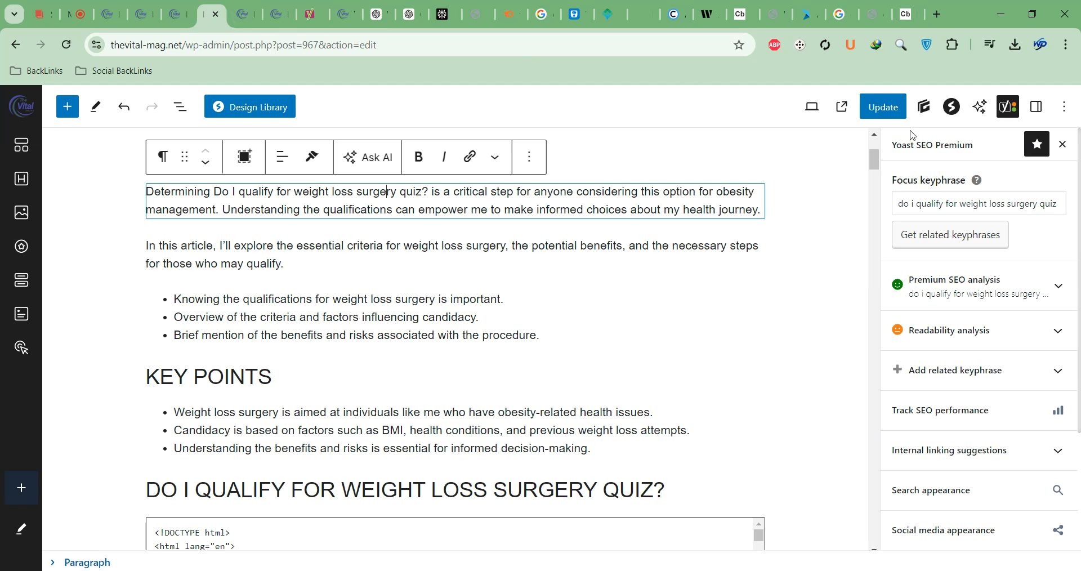
left_click(841, 107)
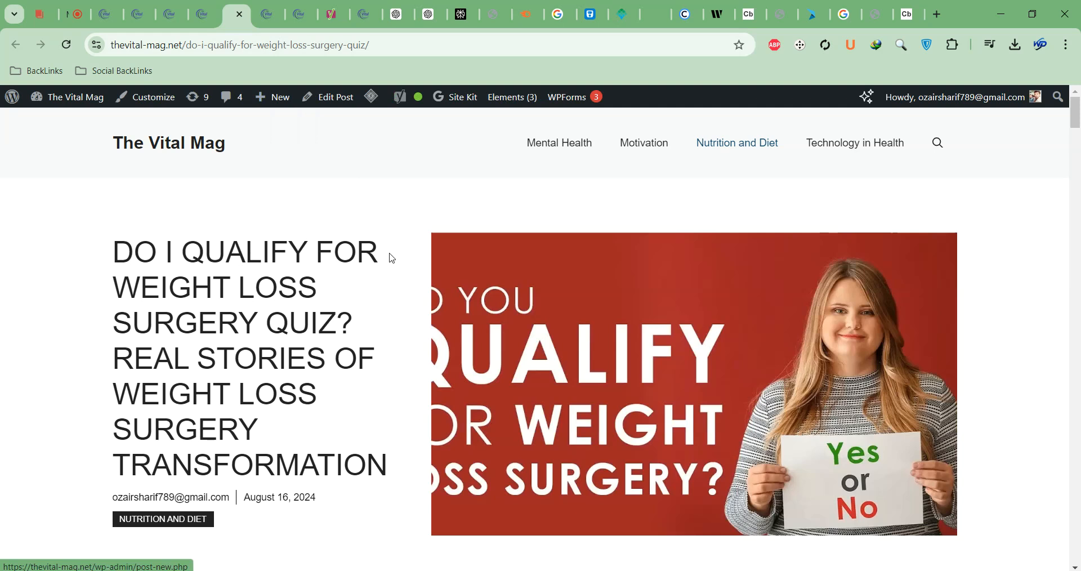
Step: Examine the published post's introduction, bullet list and table of contents, and return to the title
scroll(393, 259, "down", 4)
scroll(380, 262, "down", 2)
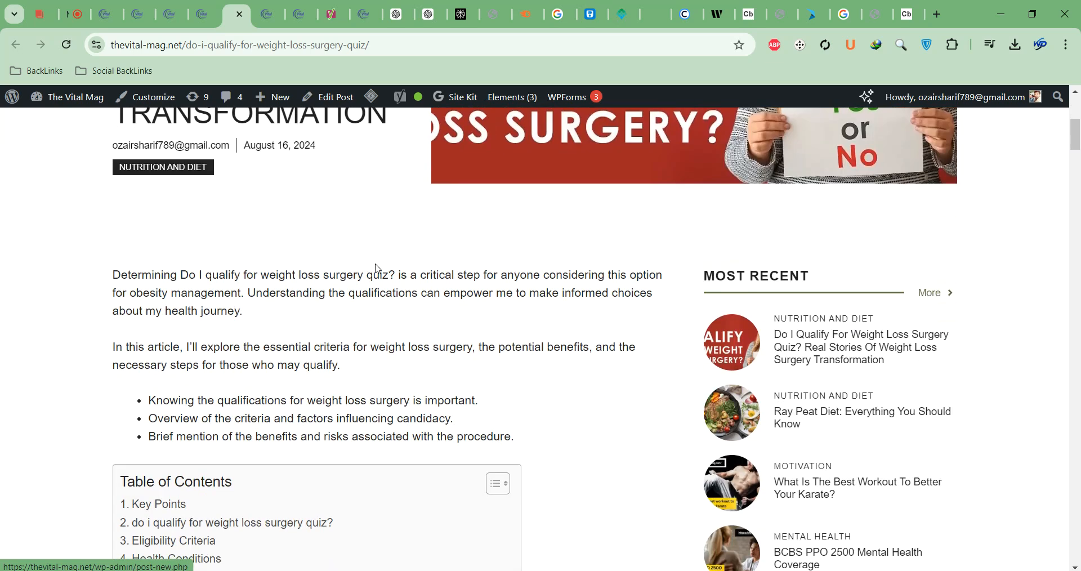
scroll(377, 269, "down", 8)
scroll(374, 270, "up", 13)
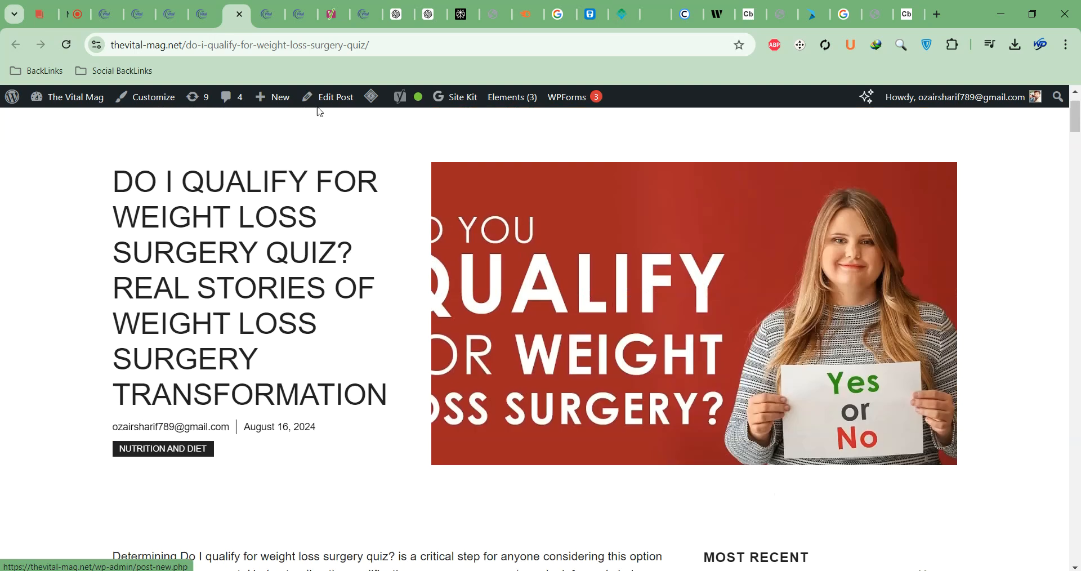
Step: Open The Vital Mag's WordPress admin dashboard from the published quiz post
left_click(205, 47)
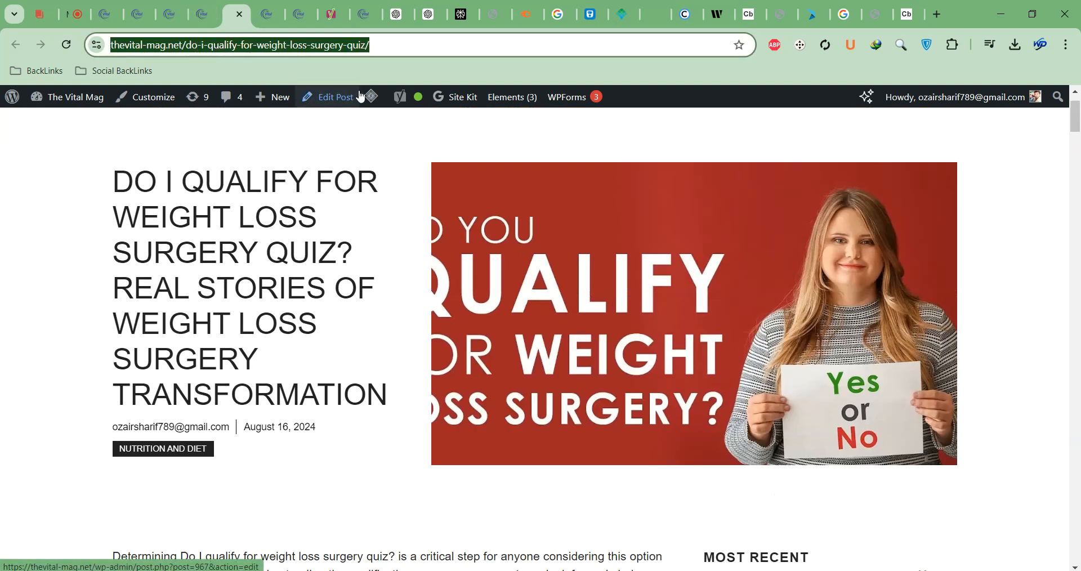
left_click(57, 120)
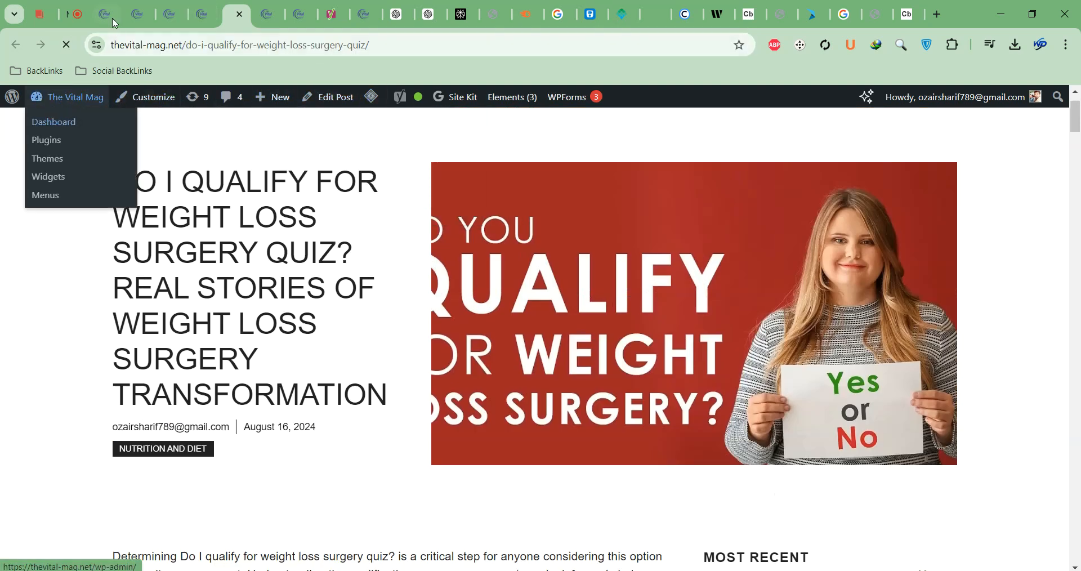
Step: Switch to WhatsApp, close the Internet Download Manager trial notice, read the intern's submitted writing tone description and return to Chrome
left_click(510, 569)
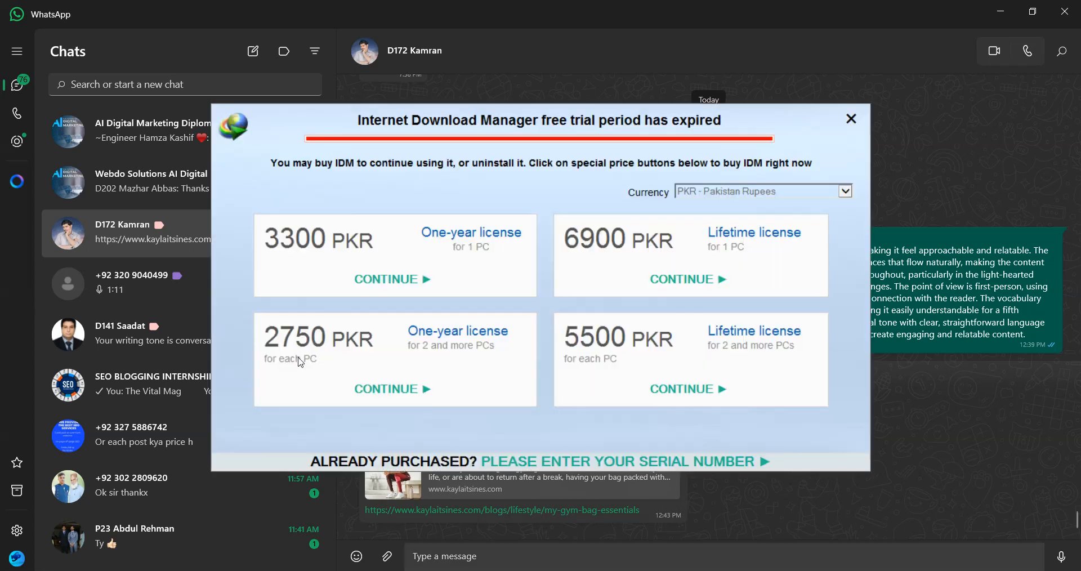
left_click(162, 326)
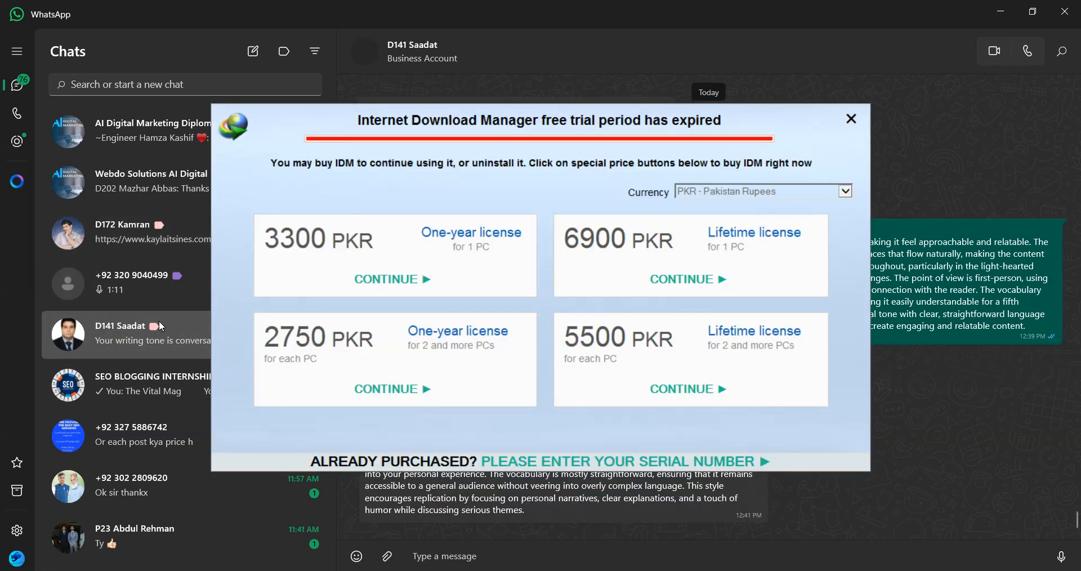
left_click(849, 119)
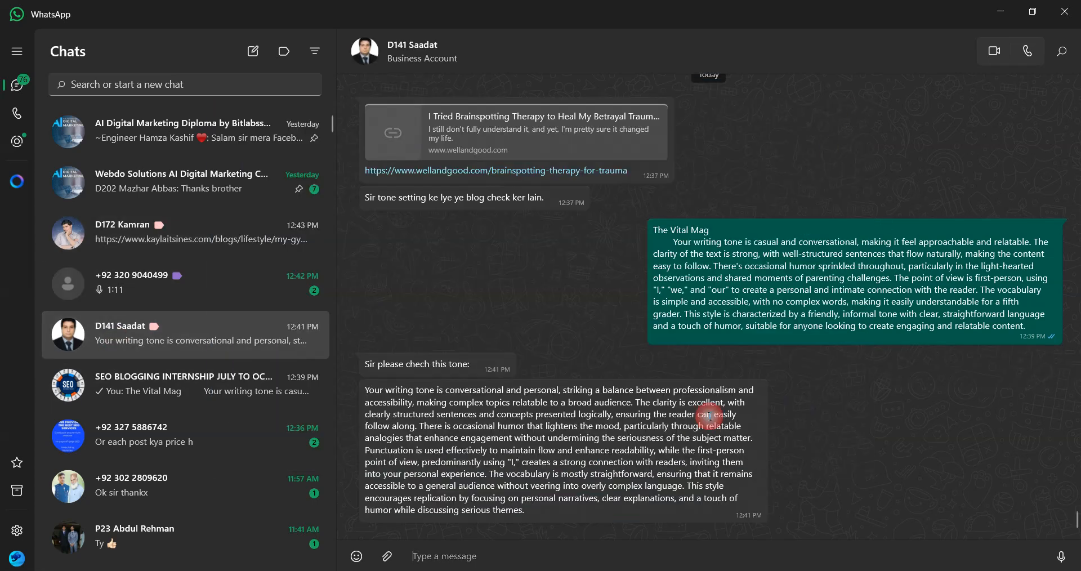
left_click(1006, 11)
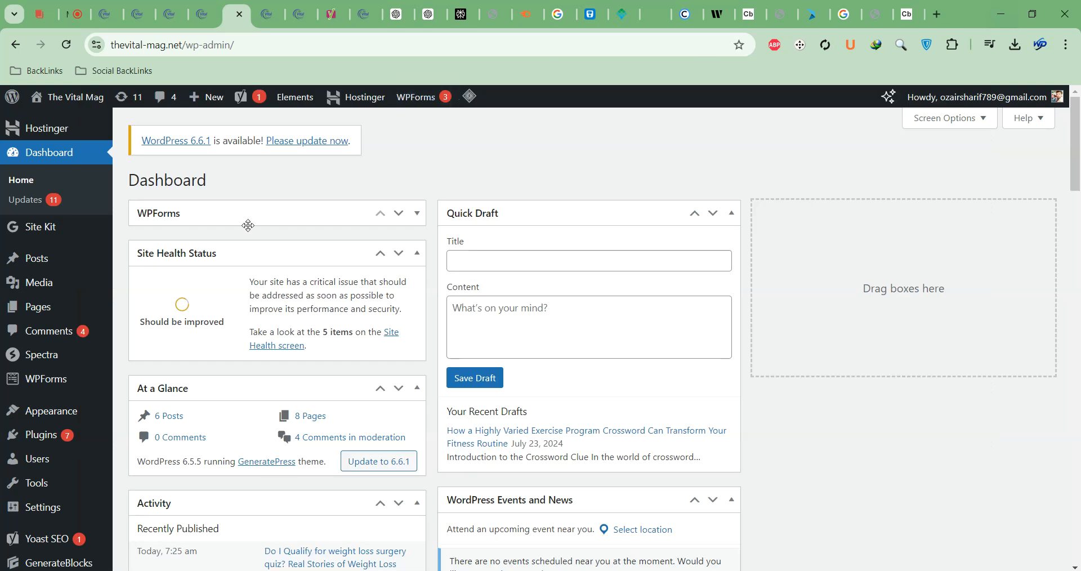
Step: Open the Site Kit dashboard and examine the visitor chart, channel breakdown and search traffic over the last 28 days
mouse_move(91, 226)
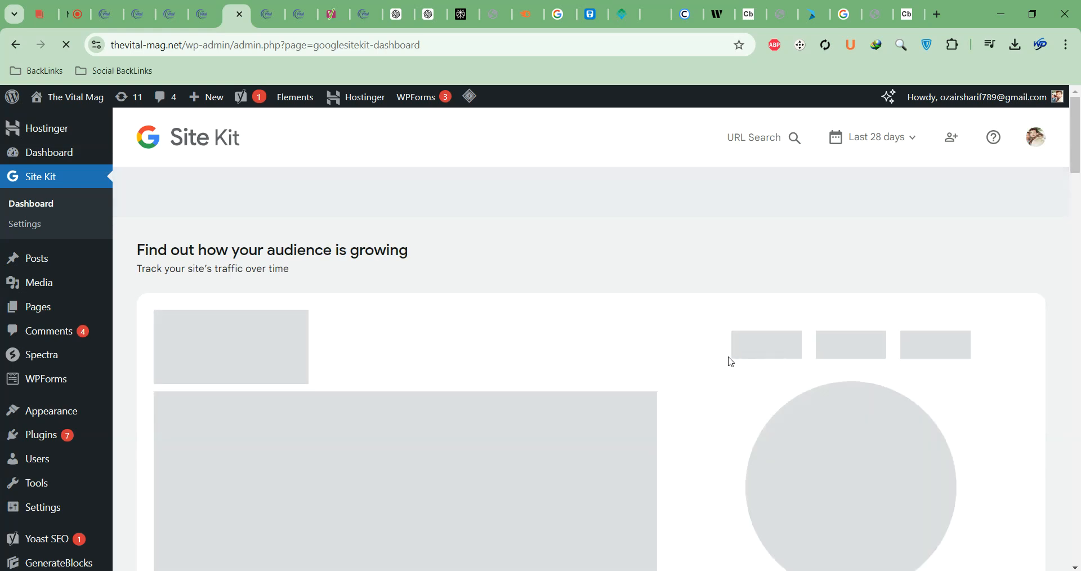
scroll(701, 368, "down", 3)
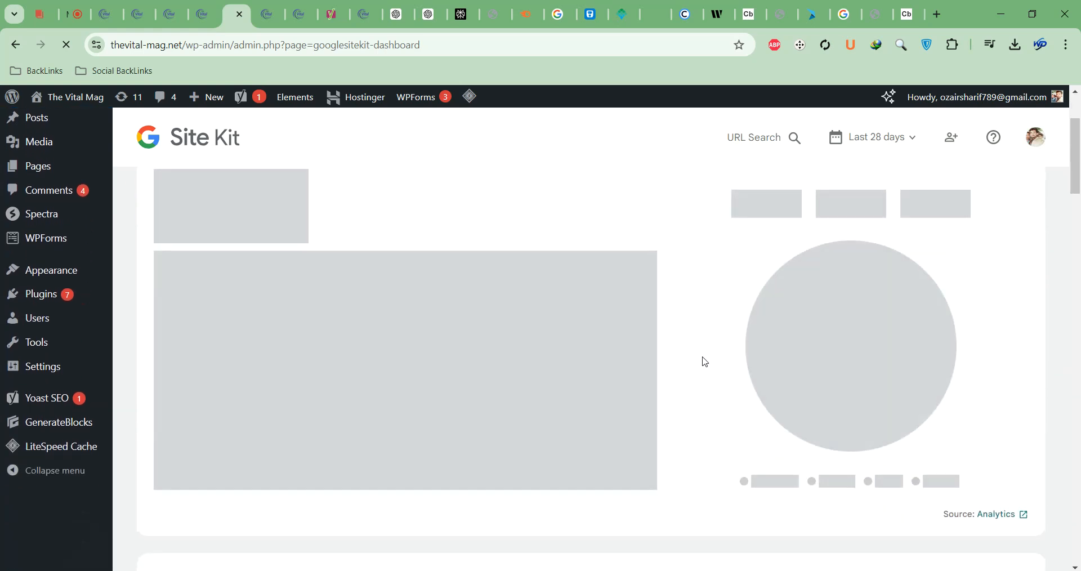
scroll(700, 363, "down", 5)
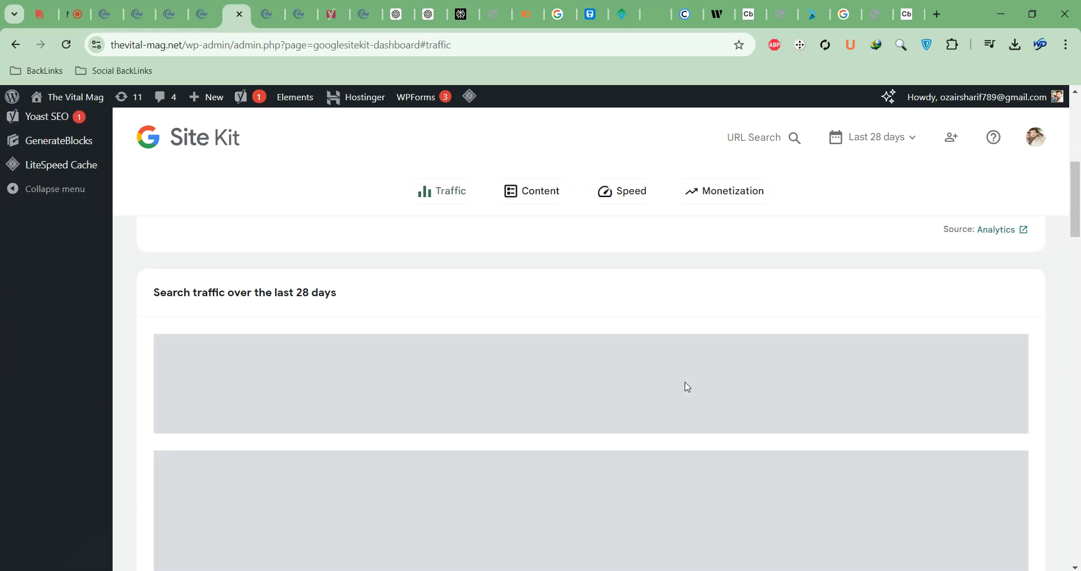
scroll(699, 343, "up", 8)
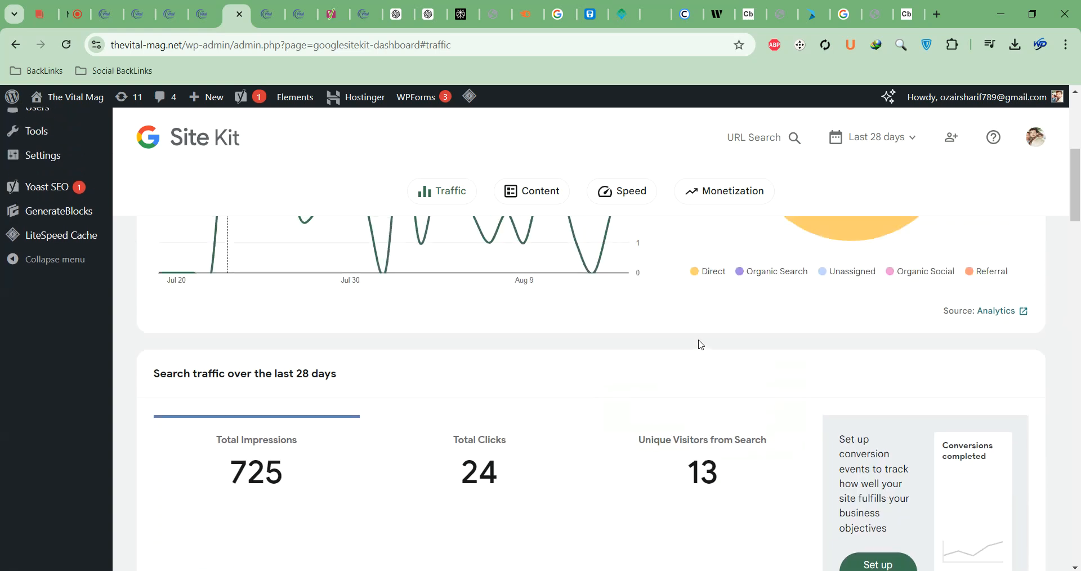
scroll(708, 338, "down", 10)
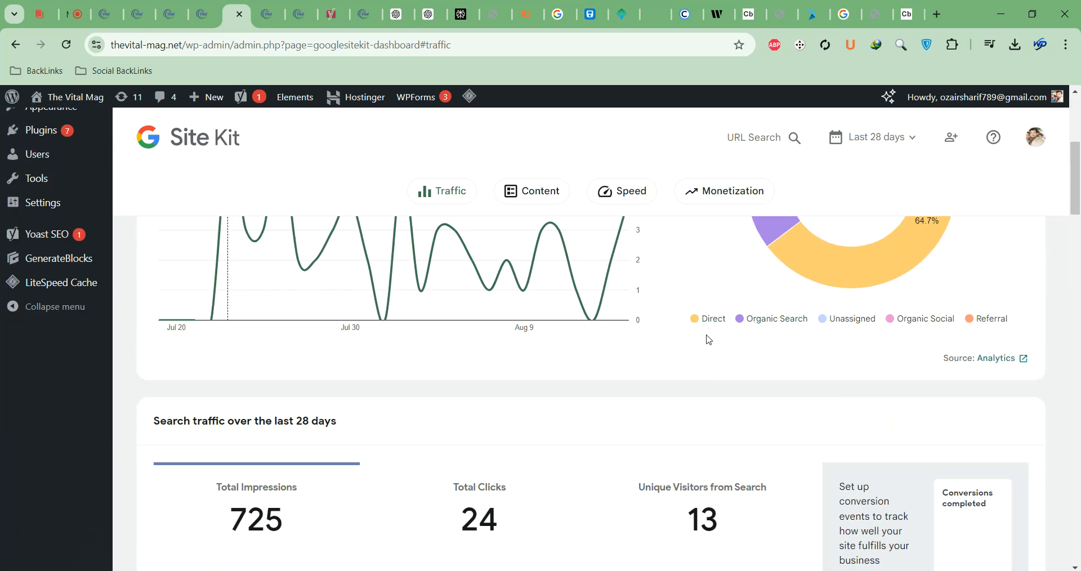
scroll(546, 340, "up", 10)
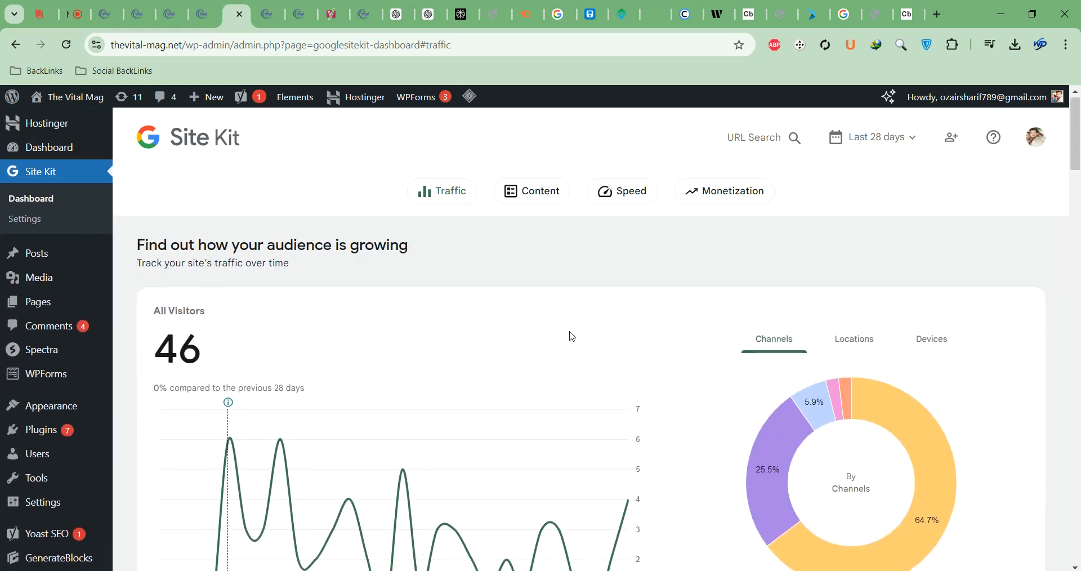
scroll(709, 302, "down", 5)
scroll(709, 300, "down", 4)
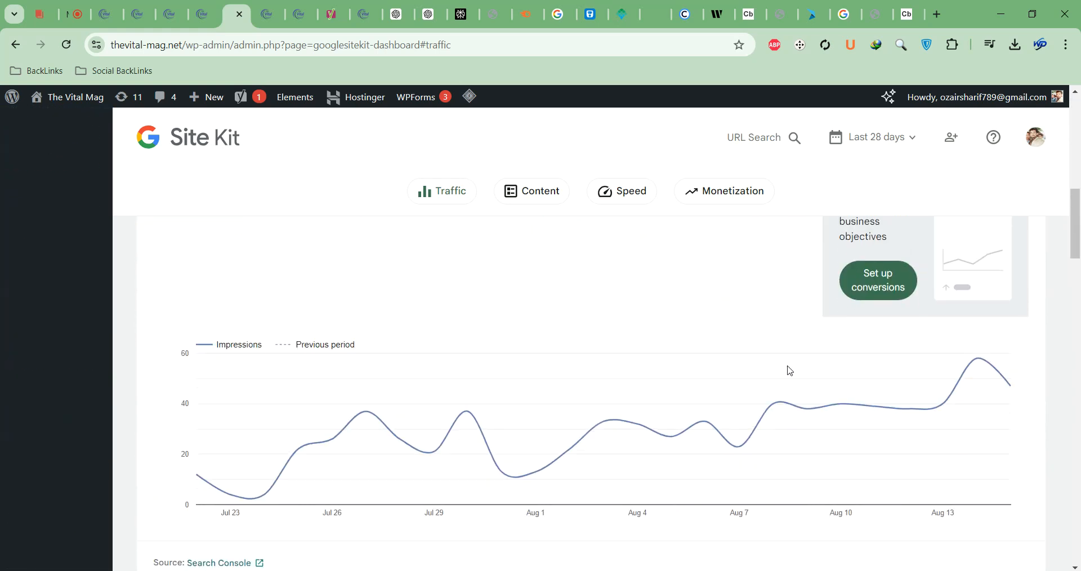